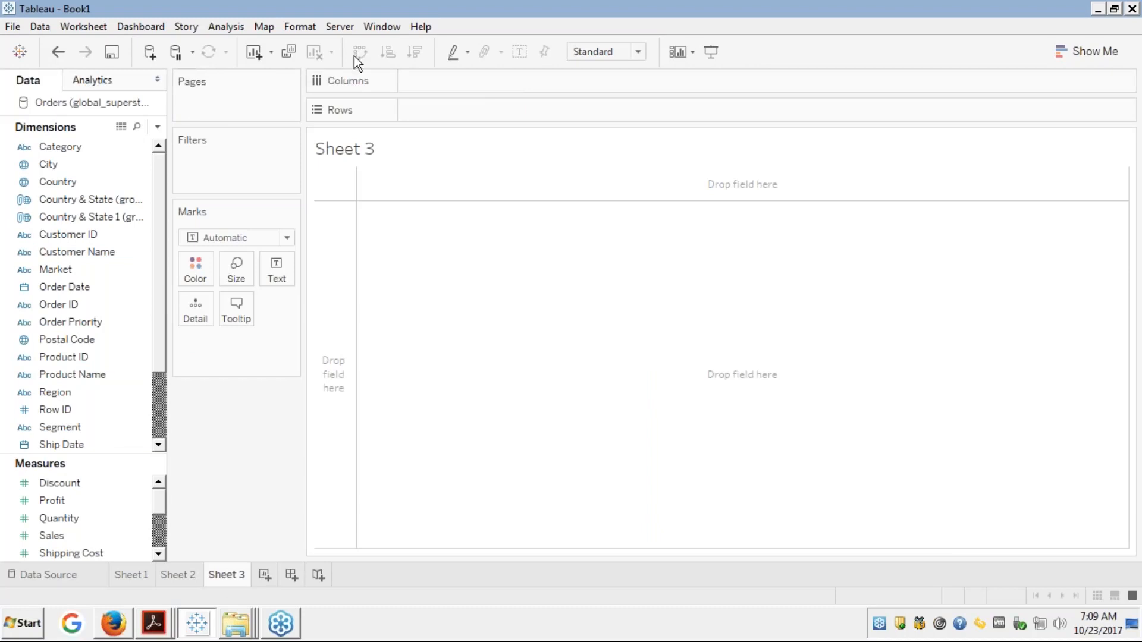
left_click(265, 28)
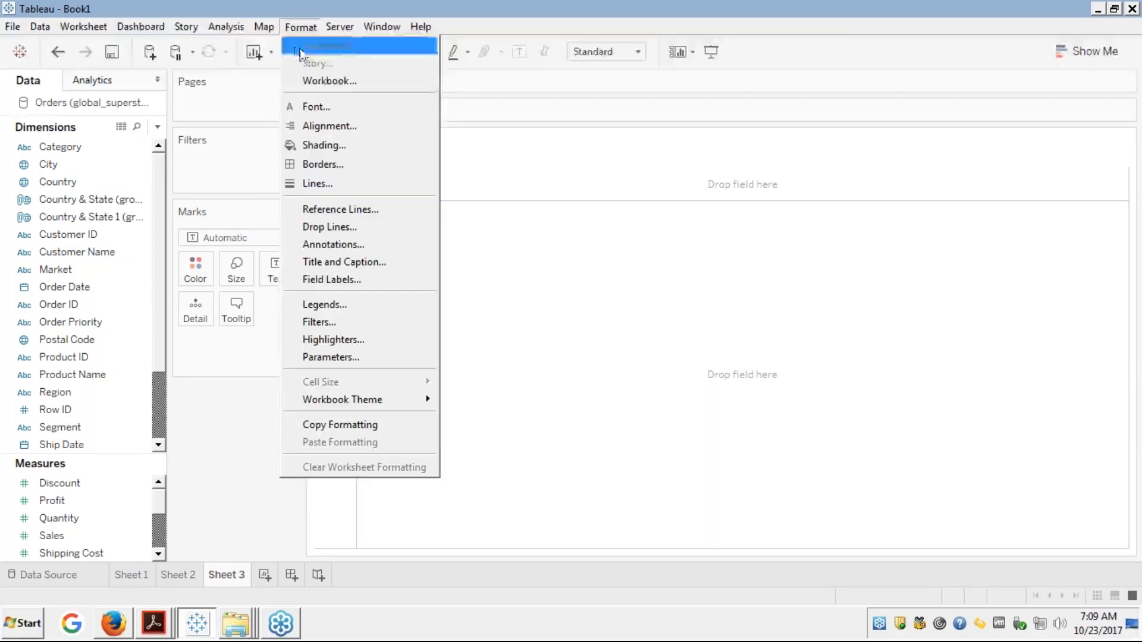
left_click(574, 257)
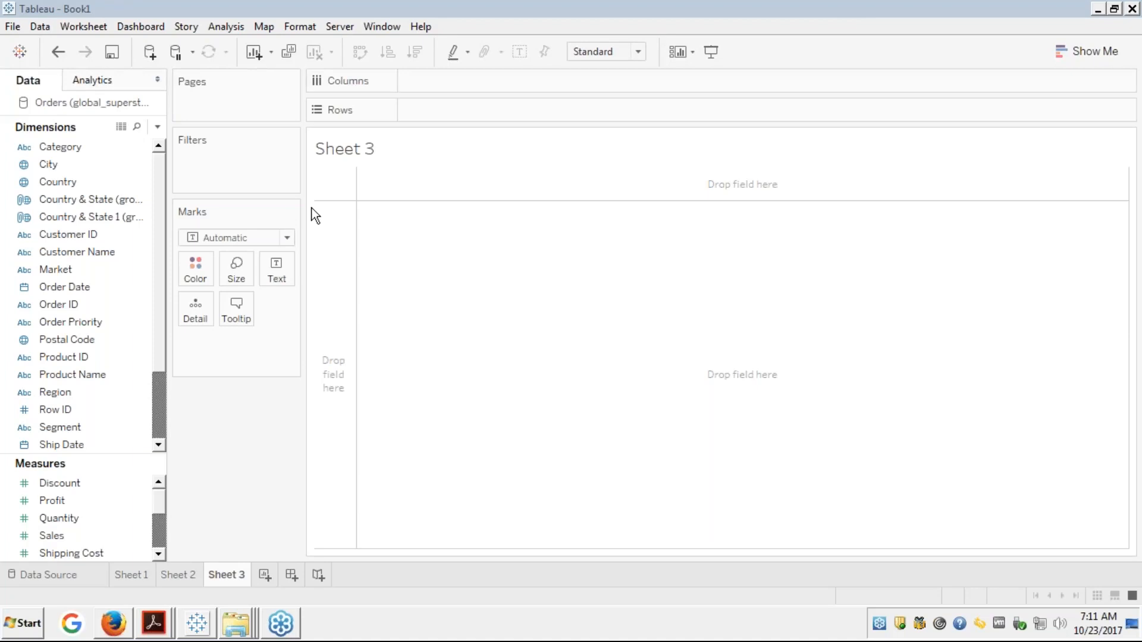
left_click(855, 141)
left_click(236, 624)
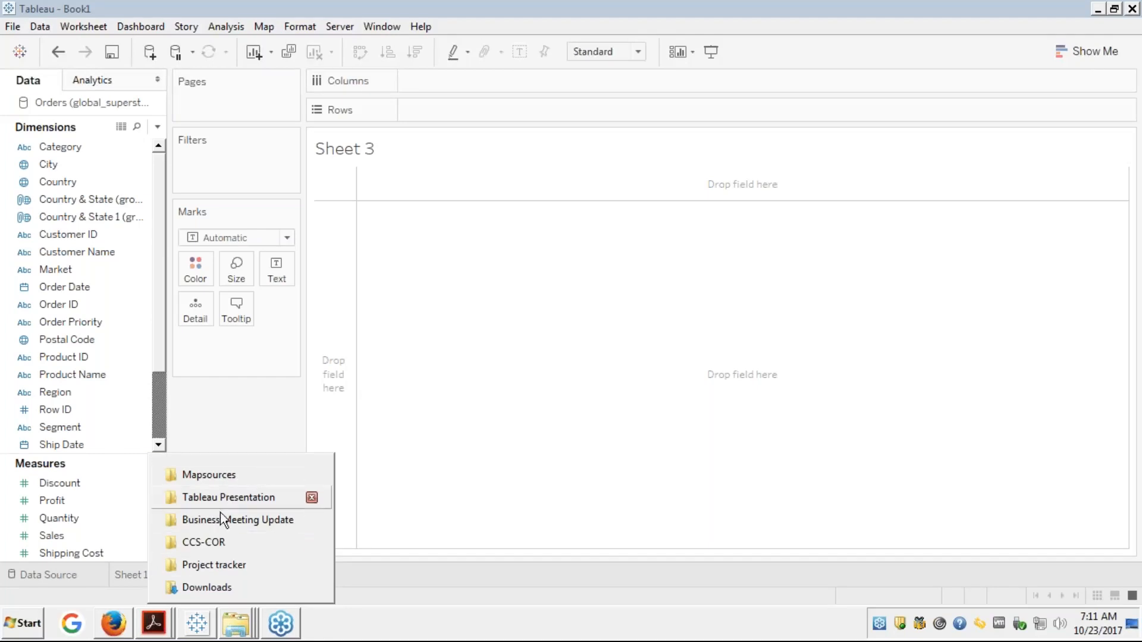
left_click(448, 486)
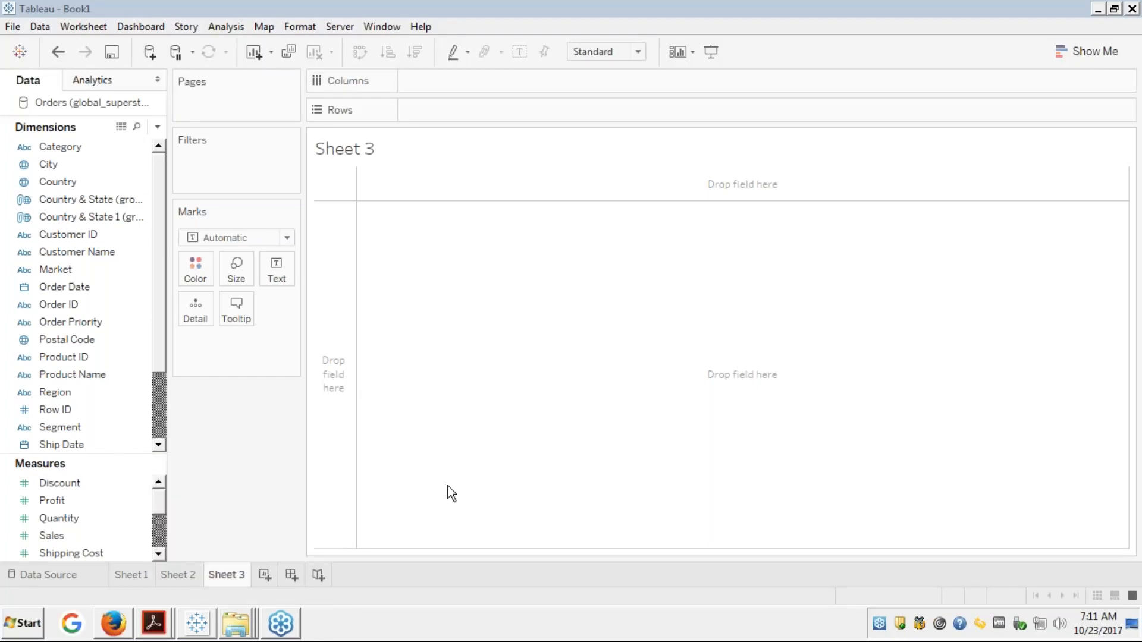
left_click(22, 627)
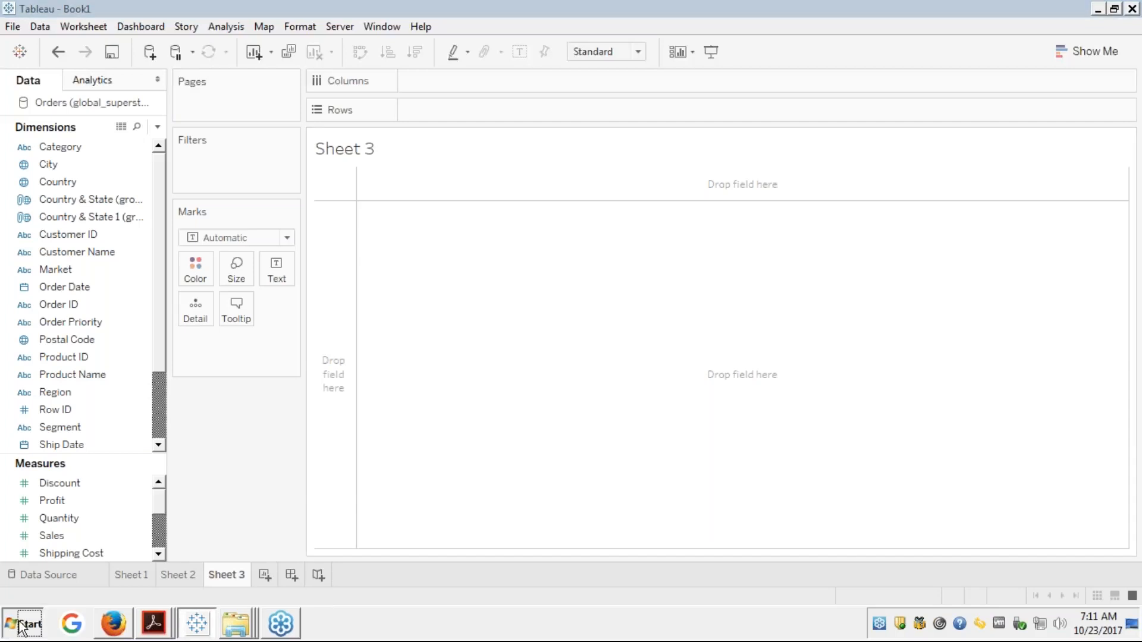
mouse_move(174, 531)
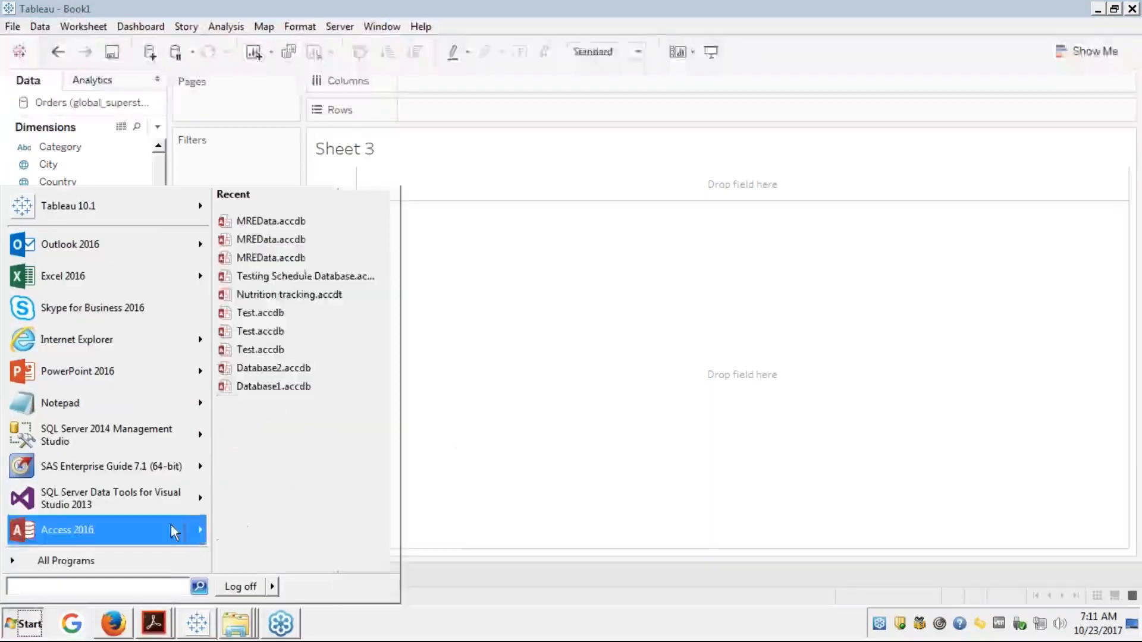
left_click(610, 402)
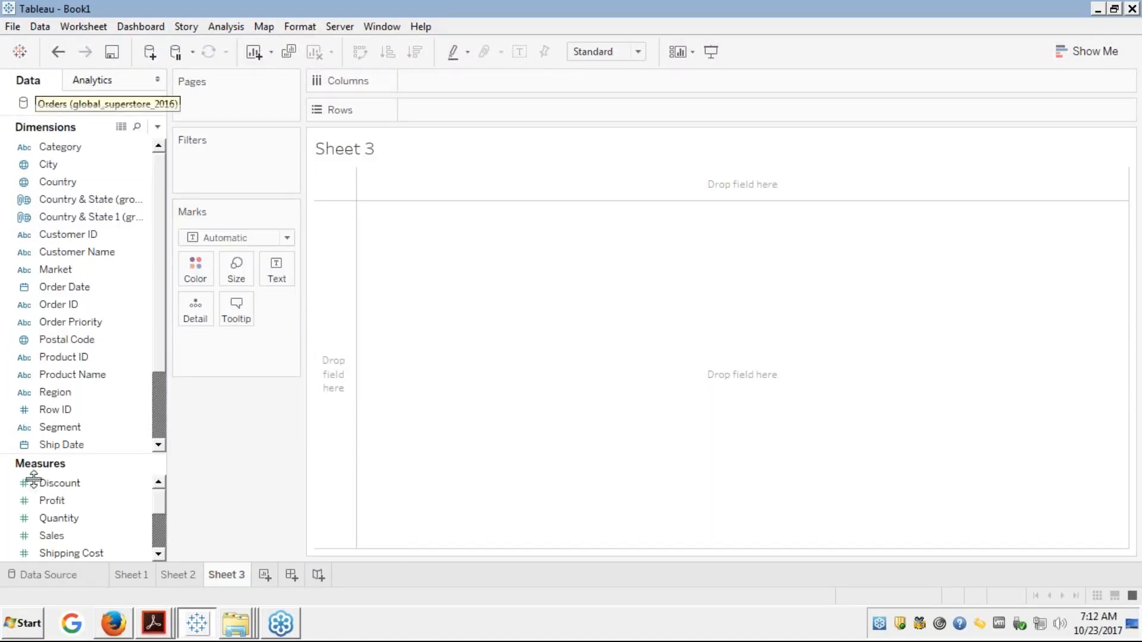
- View the Orders (global_superstore_2016) data source and its table preview, and return to Sheet 3
left_click(55, 575)
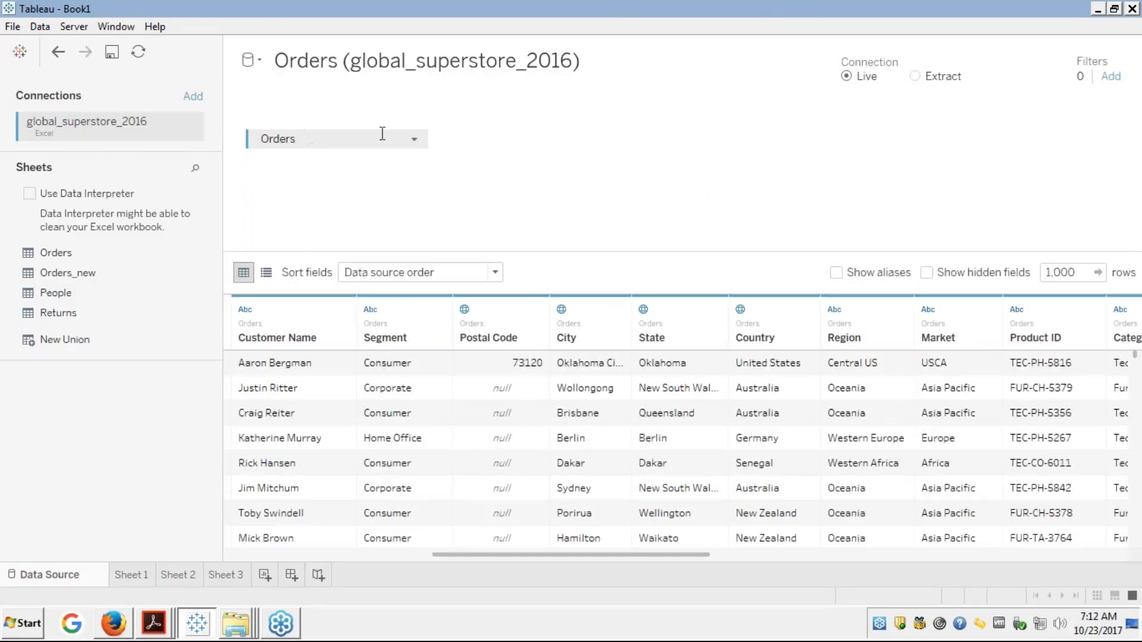
left_click(1123, 233)
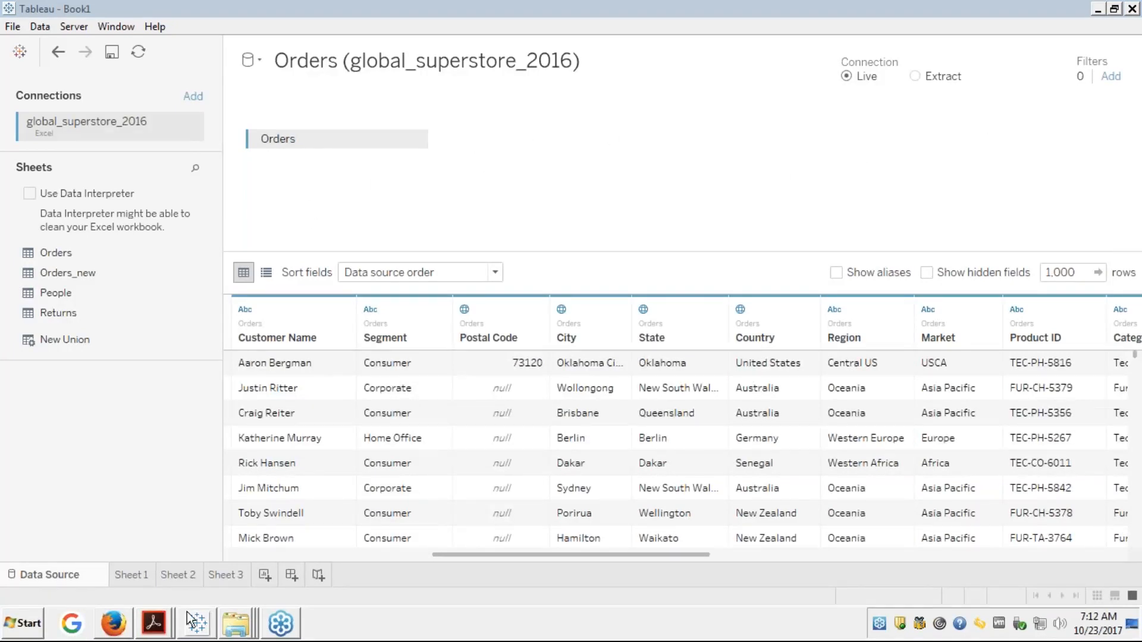
left_click(237, 573)
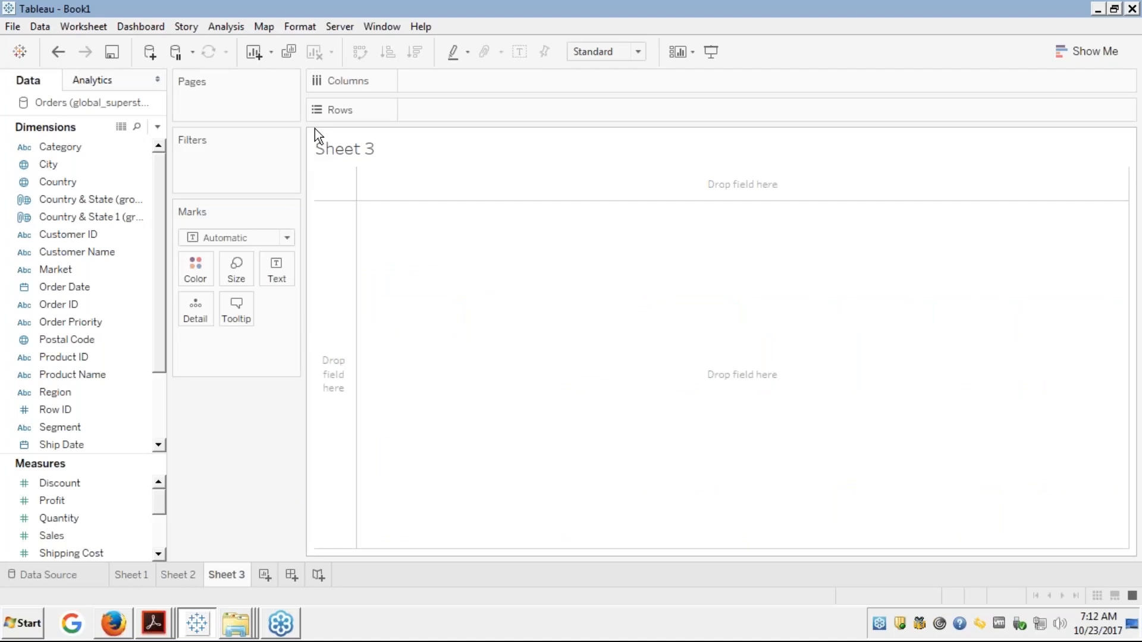
- Review the background map options and the list of map services, and close the list
left_click(266, 27)
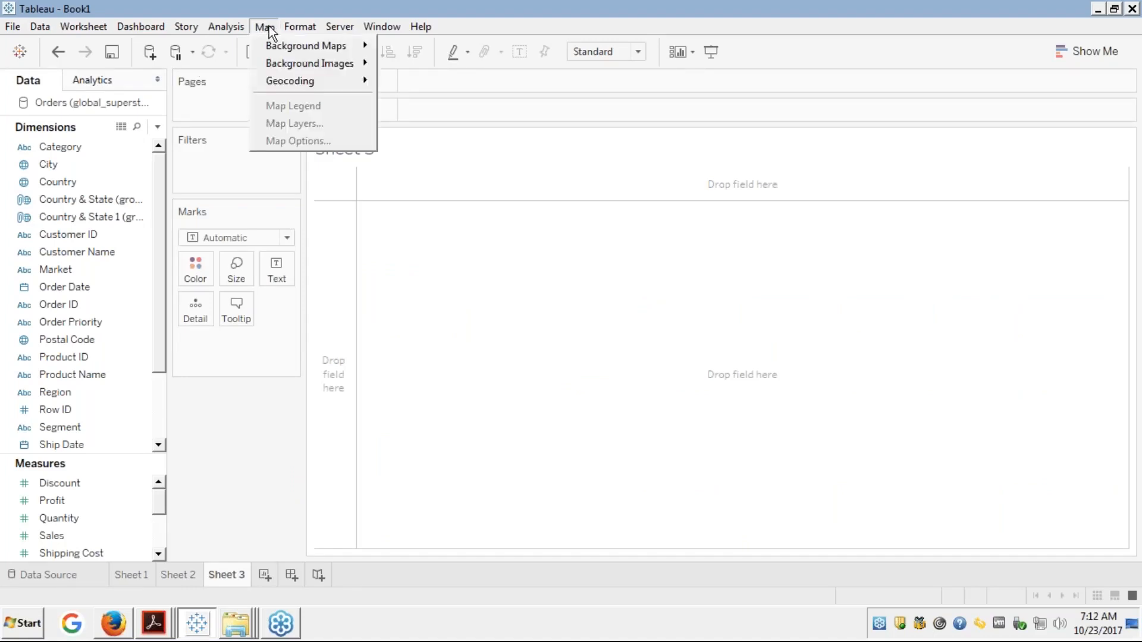
left_click(300, 27)
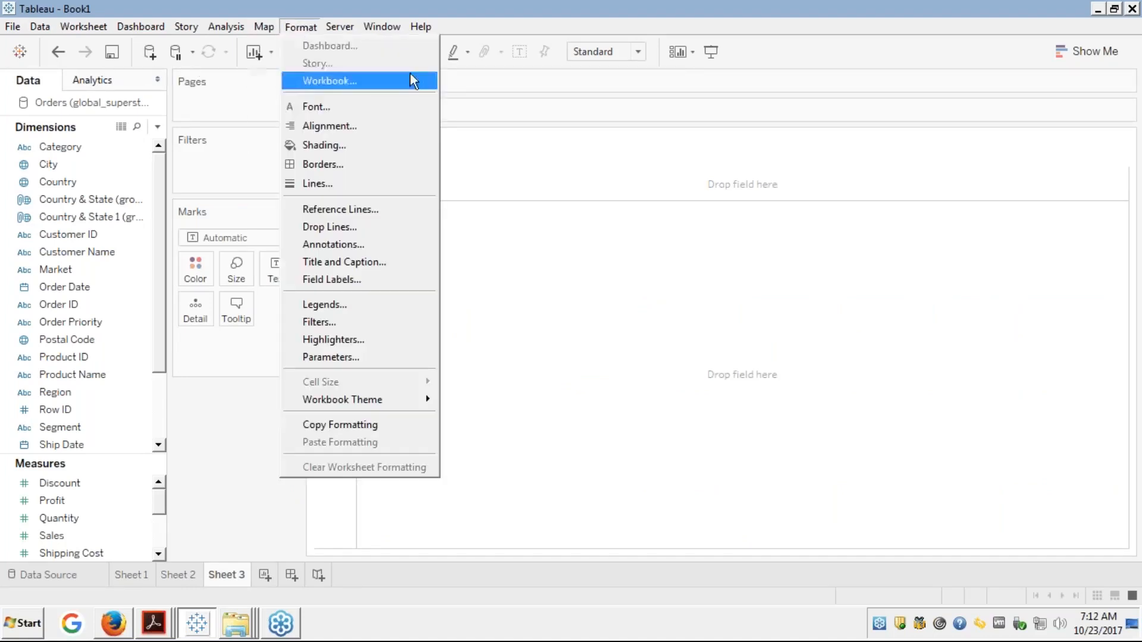
left_click(1131, 237)
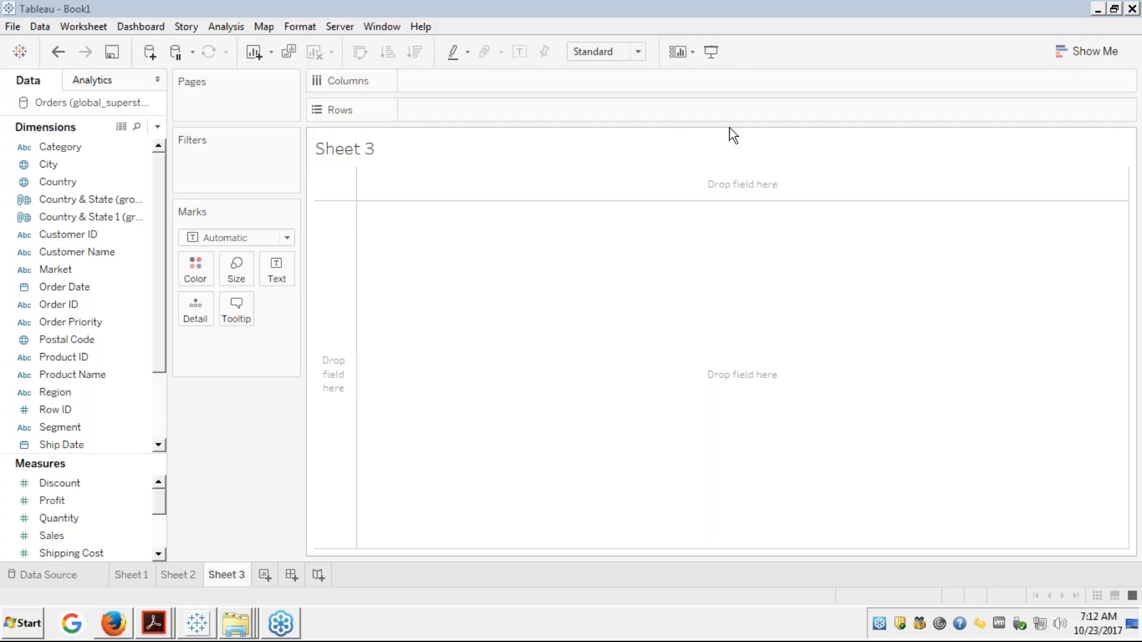
left_click(266, 27)
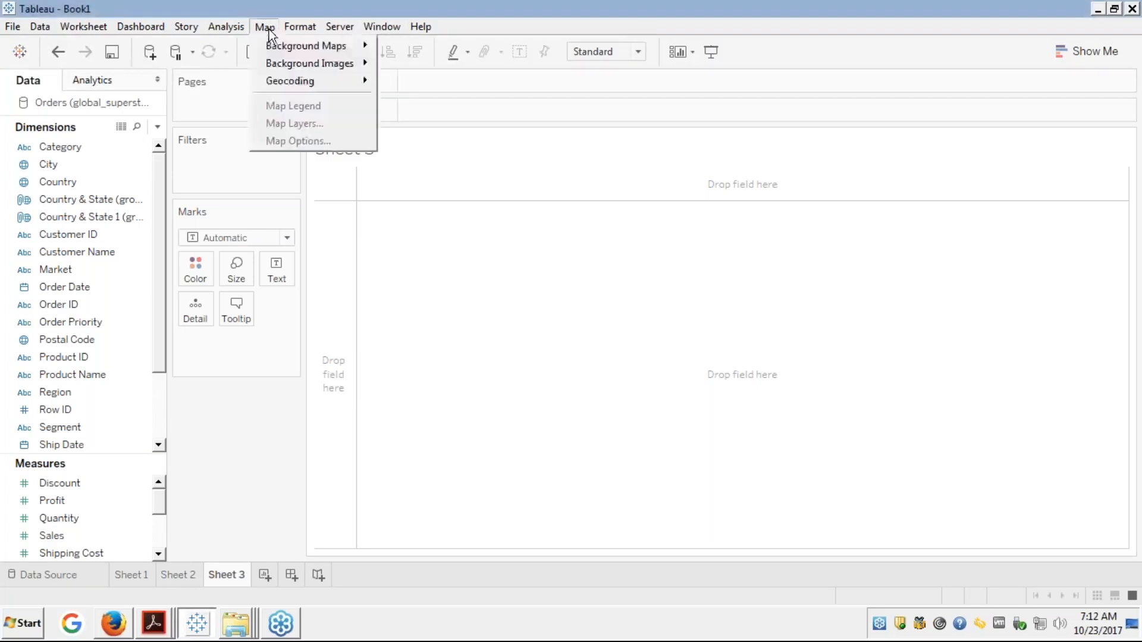
mouse_move(297, 49)
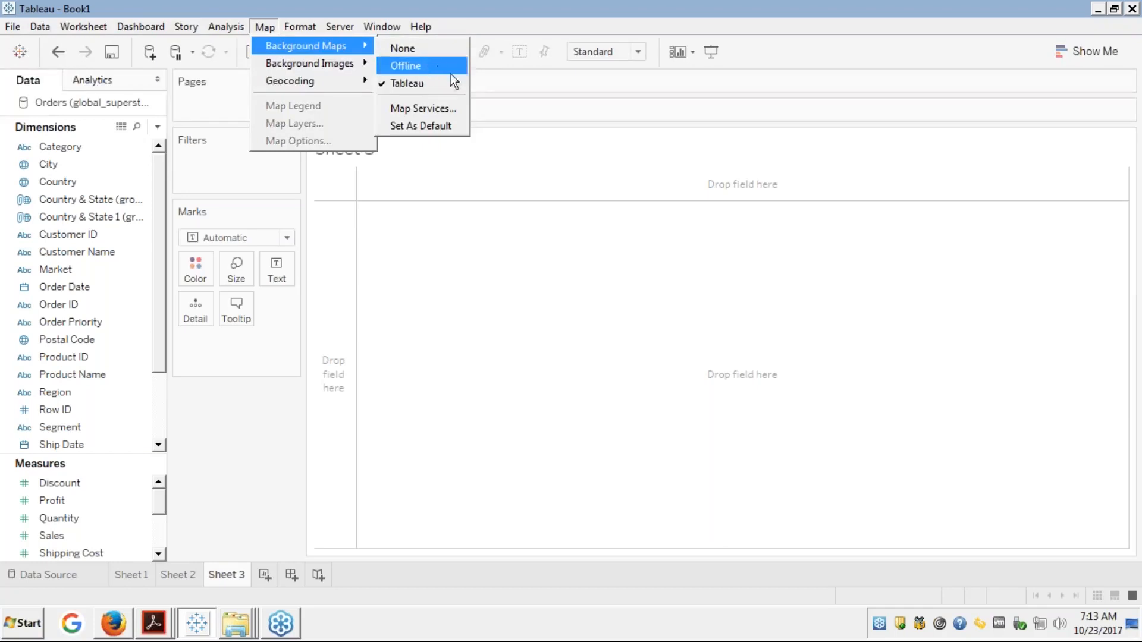
left_click(409, 112)
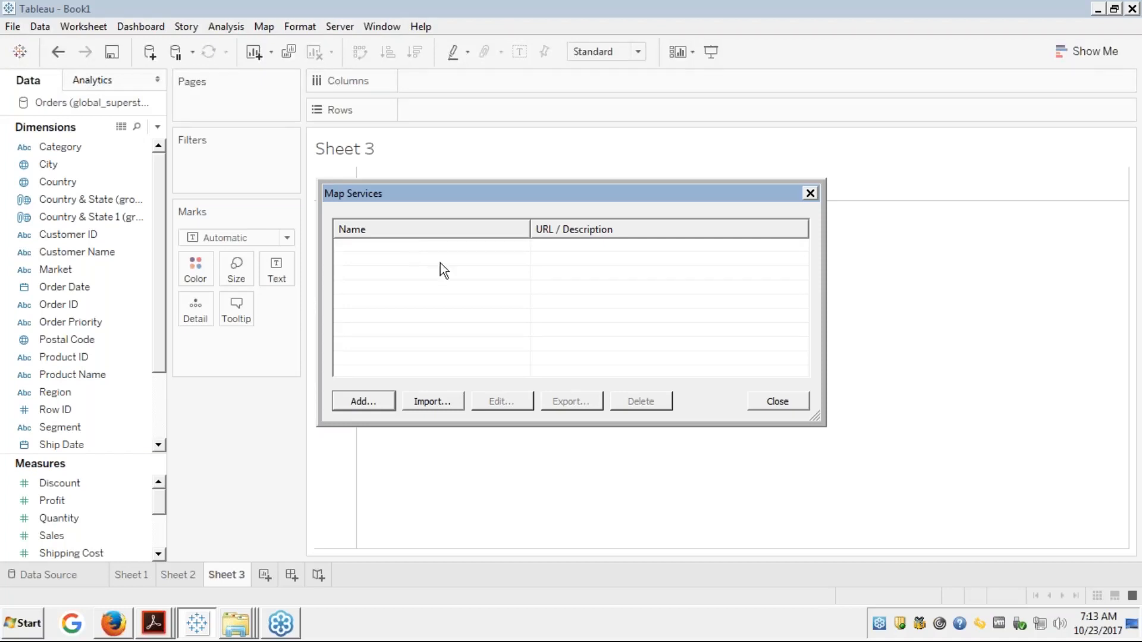
left_click(768, 400)
- Plot the Country dimension as a symbol map on Sheet 3
left_click(55, 387)
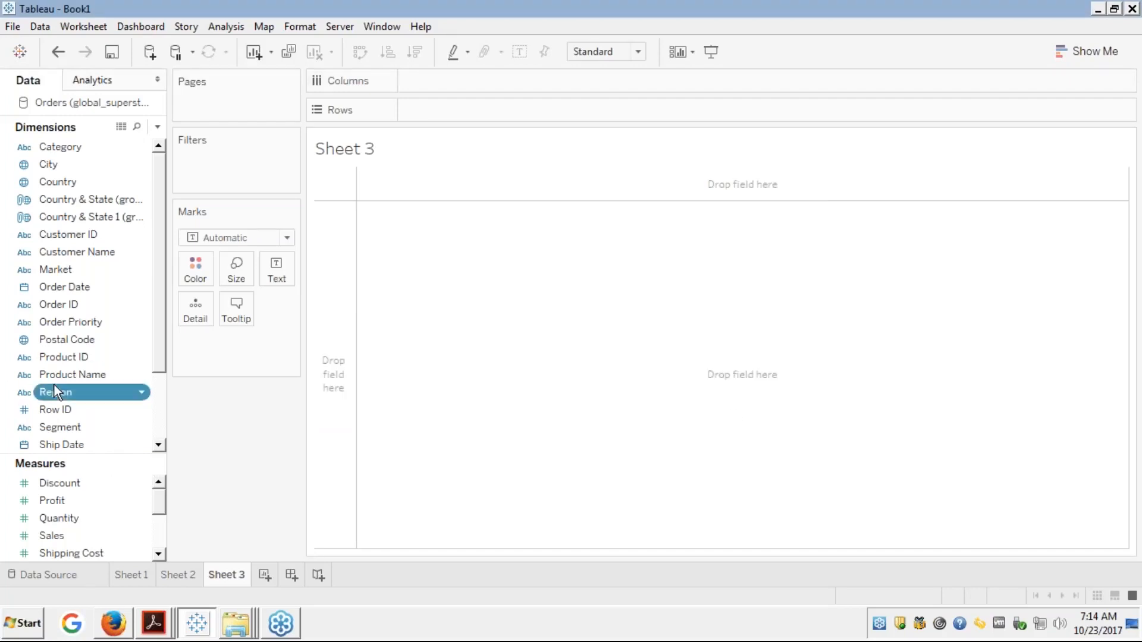
key("c")
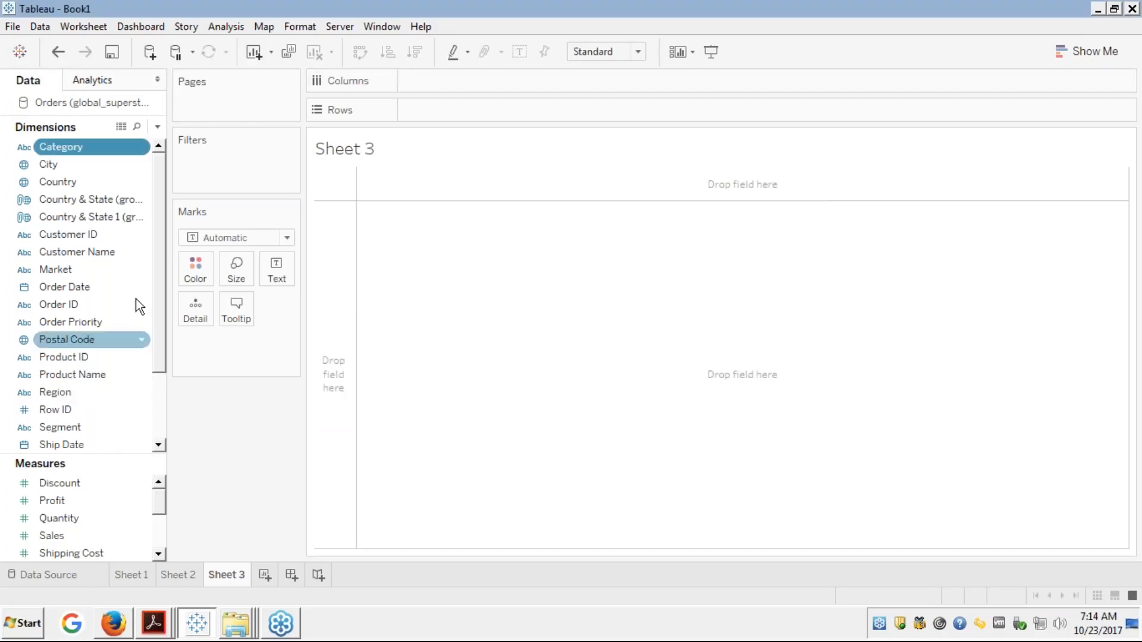
key("c")
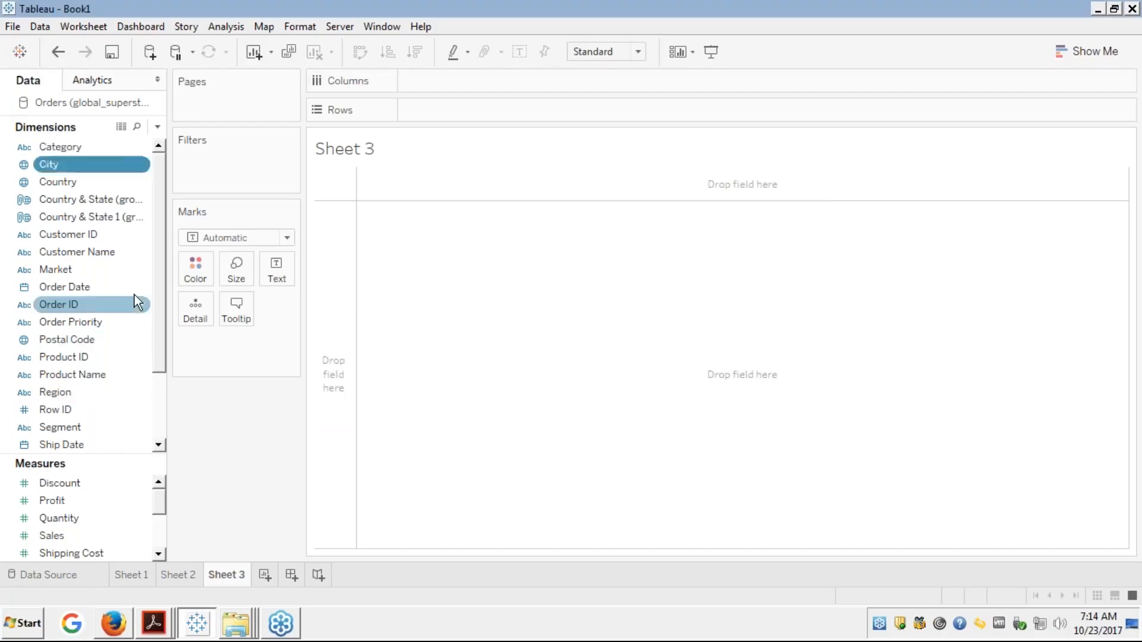
left_click(61, 181)
double_click(60, 181)
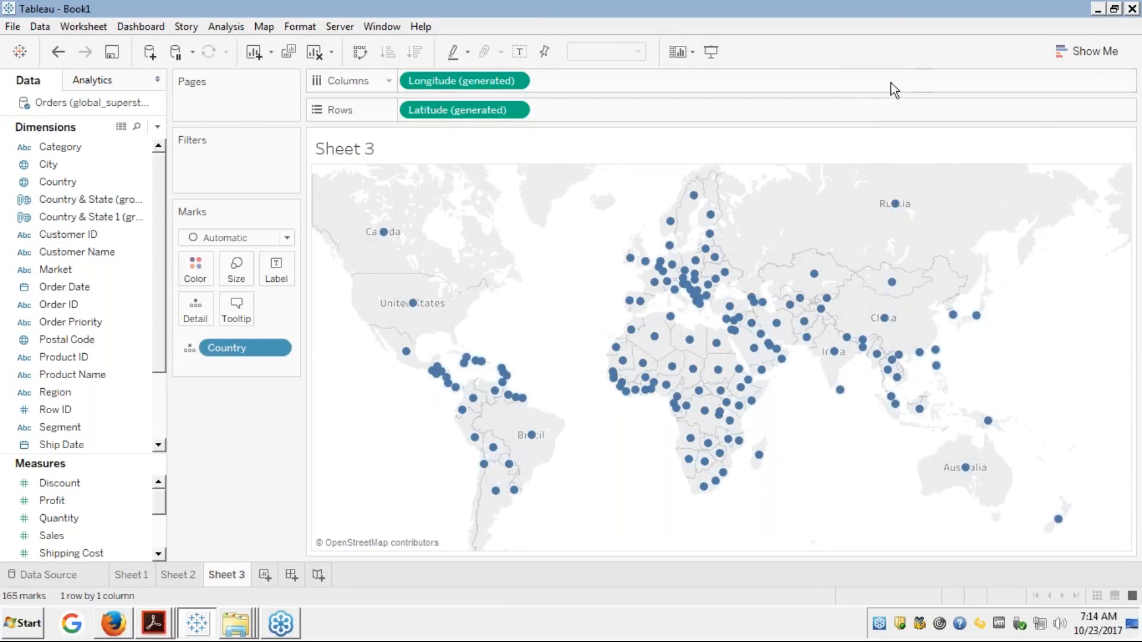
- Change the country symbol map to a filled map
left_click(1073, 54)
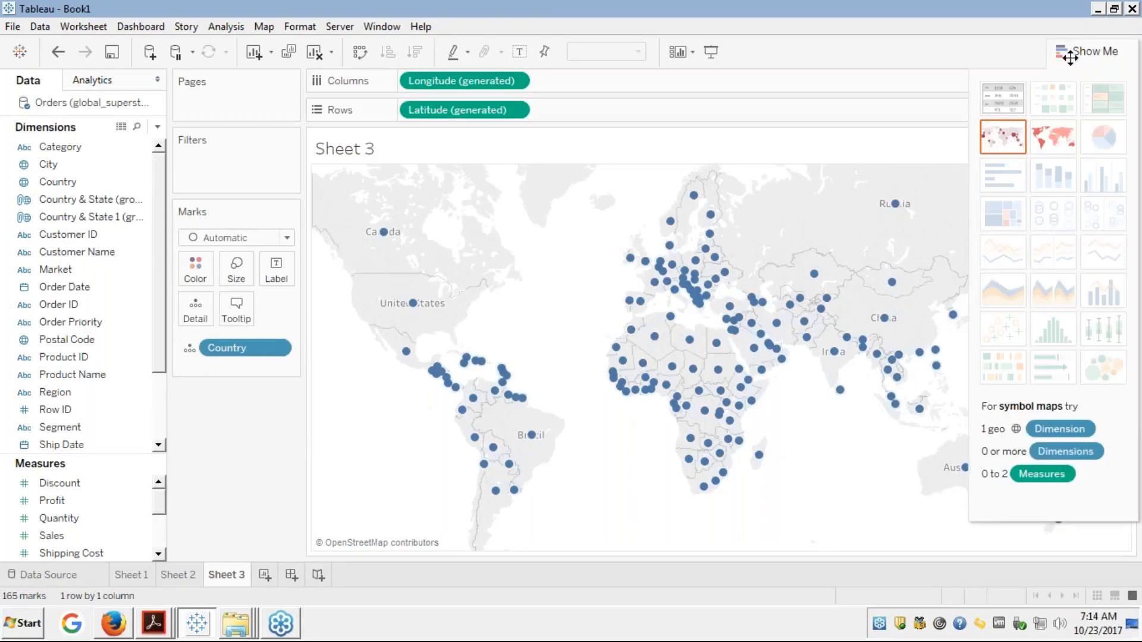
left_click(1045, 130)
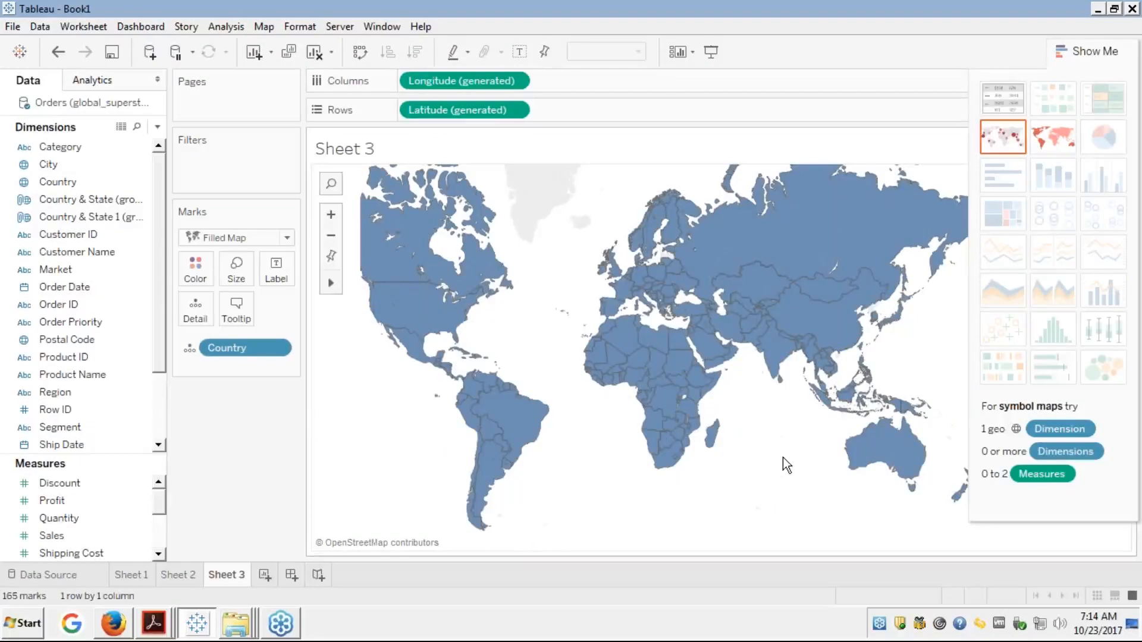
left_click(1062, 50)
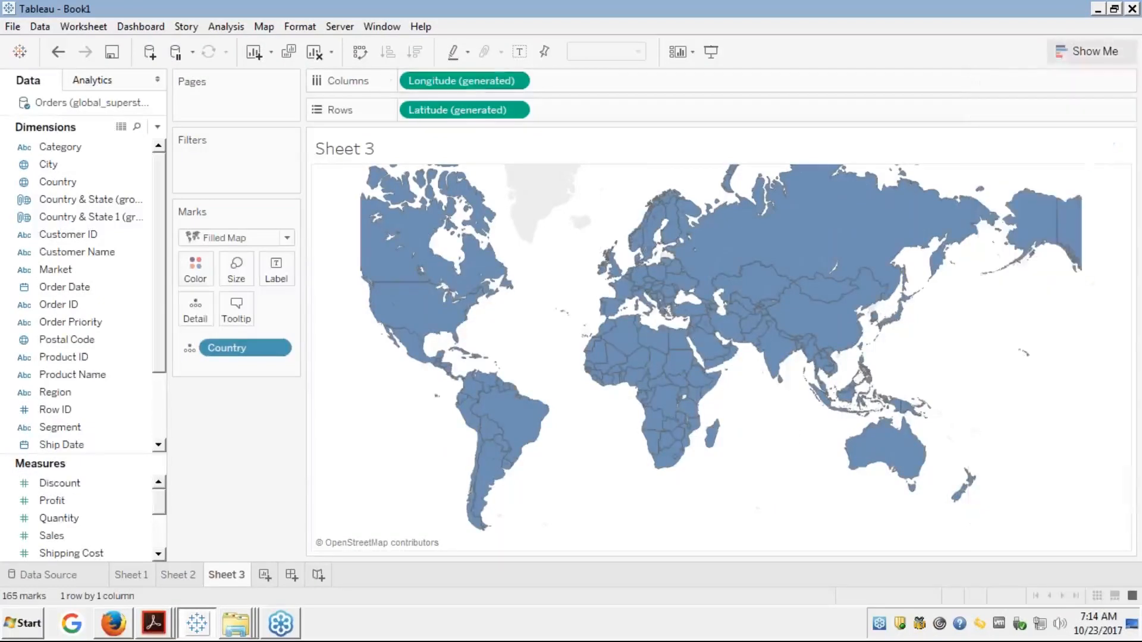
- Color the countries on the filled map by the Profit measure
left_click(46, 501)
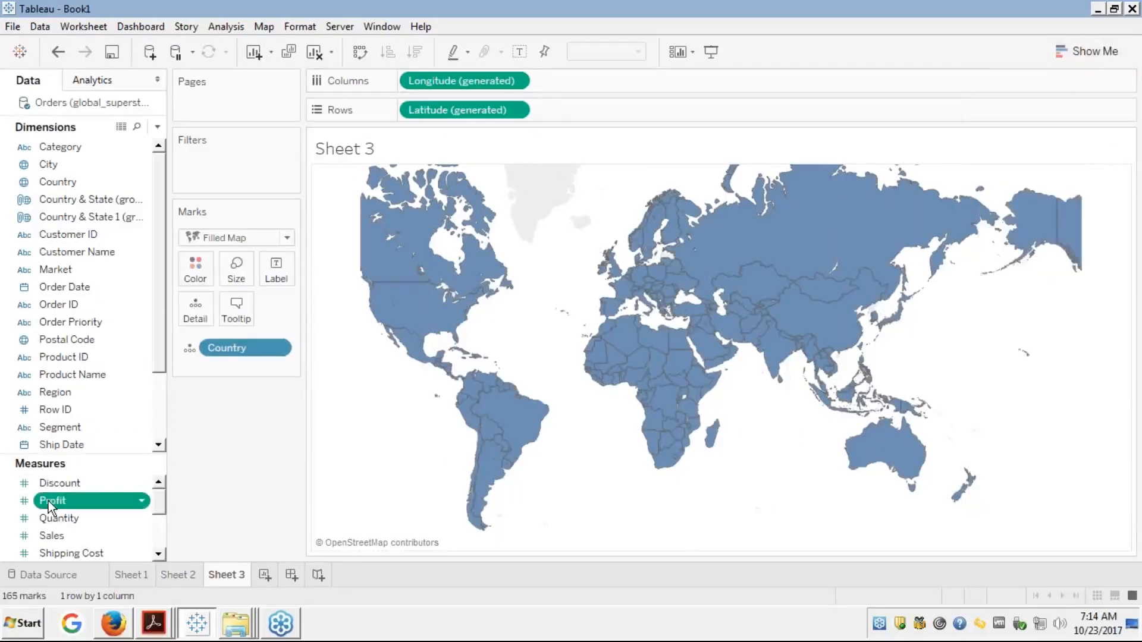
left_click_drag(48, 501, 196, 272)
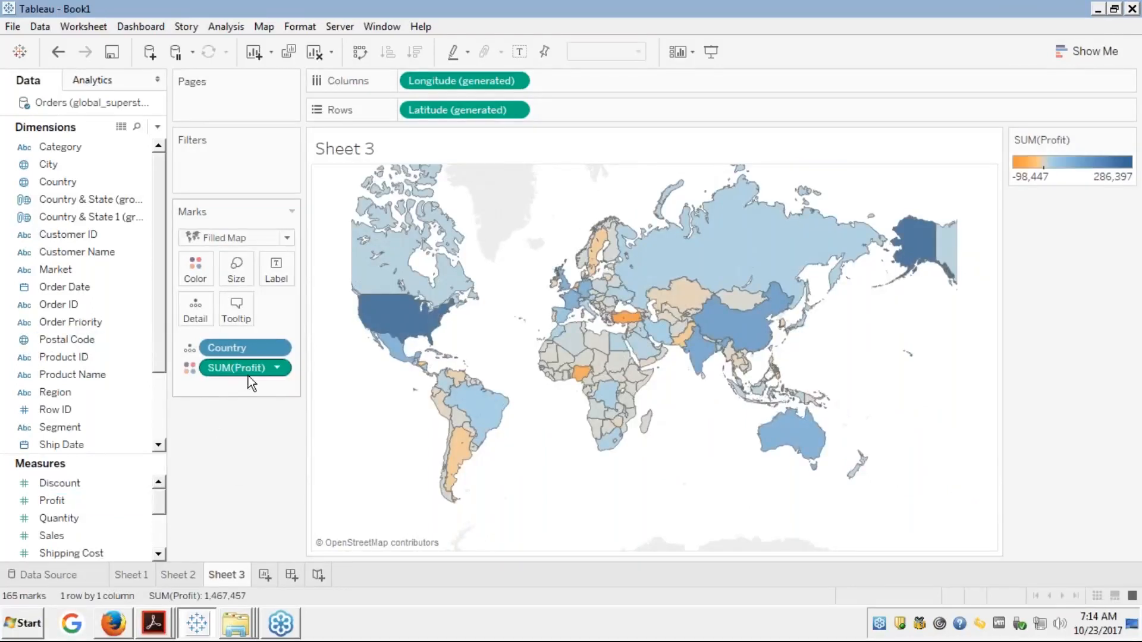
mouse_move(610, 388)
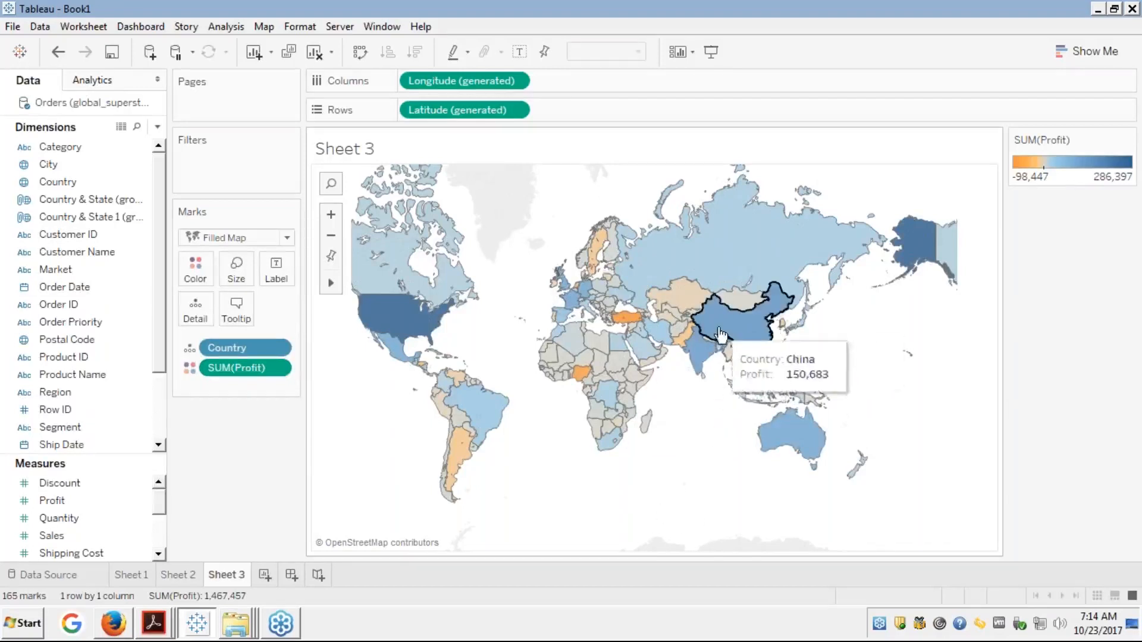
mouse_move(686, 341)
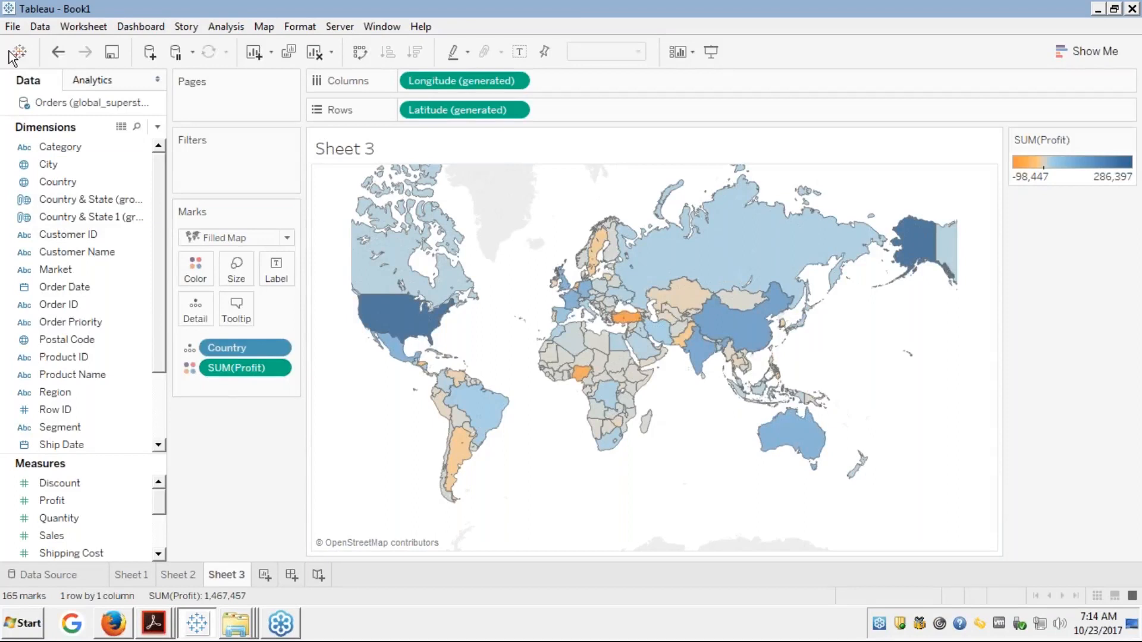
- Import the map source file "WMS for the GEBCO global bathymetric grid.tms" from the Mapsources folder as a background map service
left_click(262, 27)
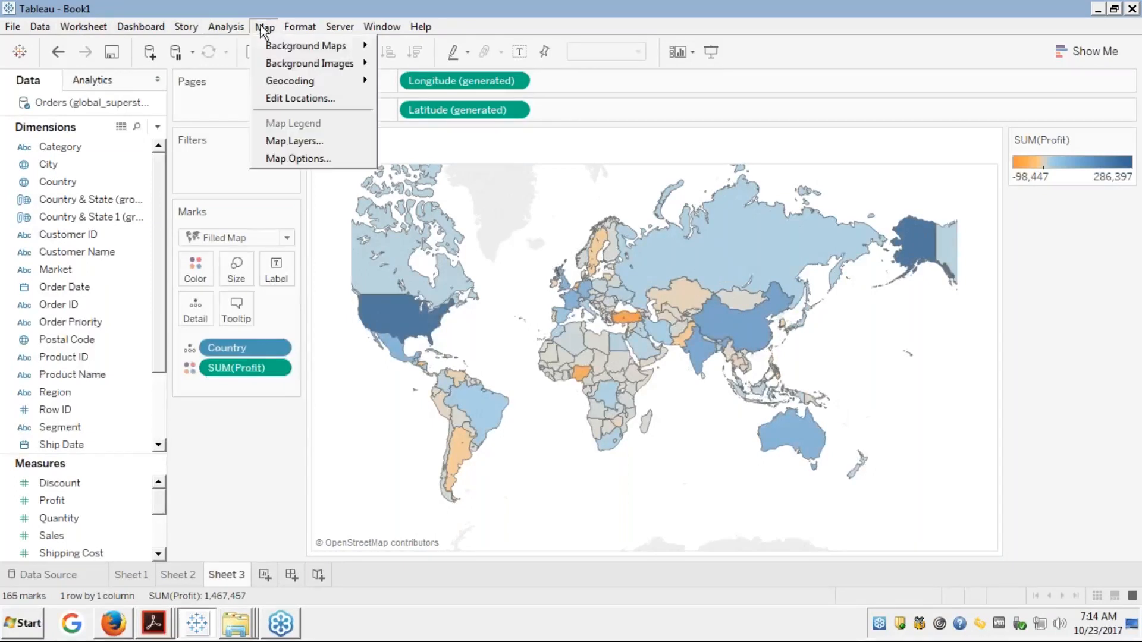
mouse_move(291, 46)
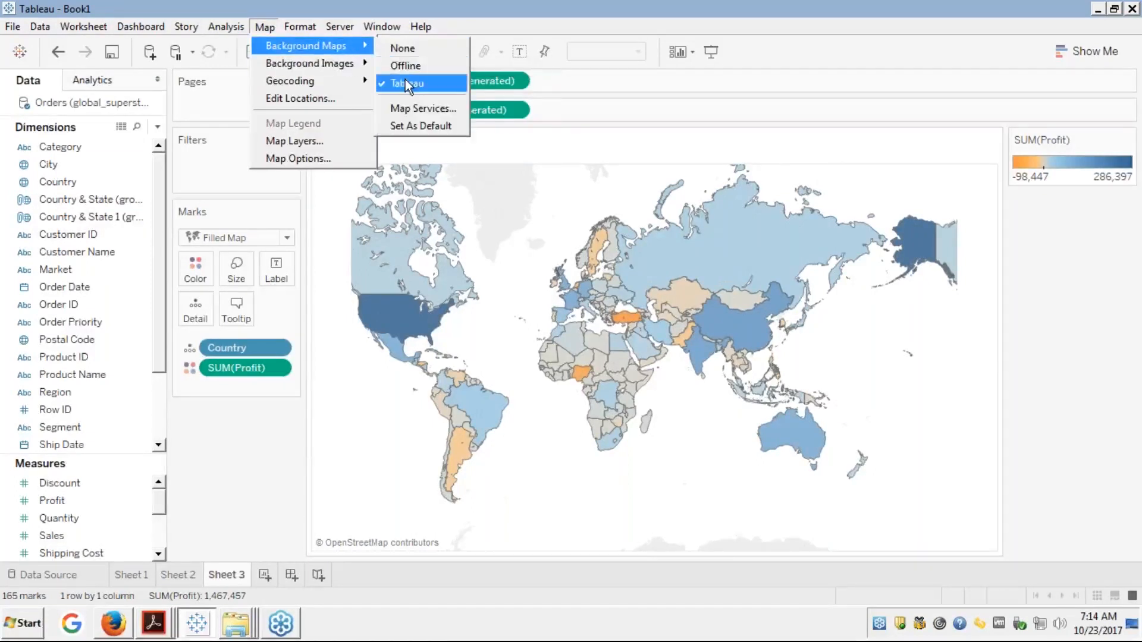
left_click(406, 109)
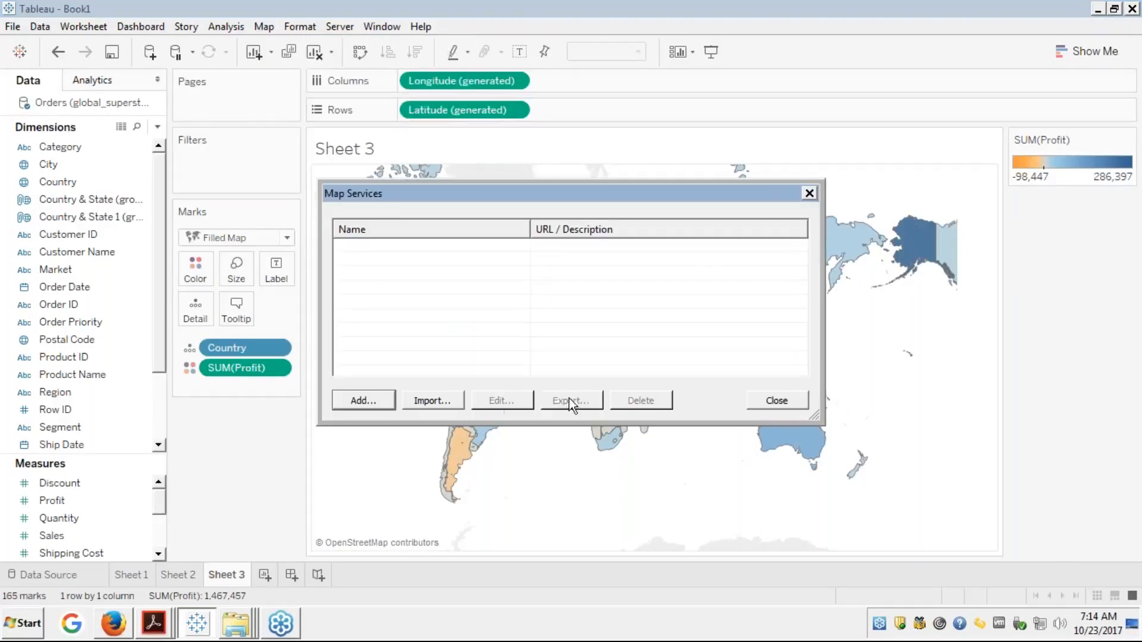
left_click(420, 403)
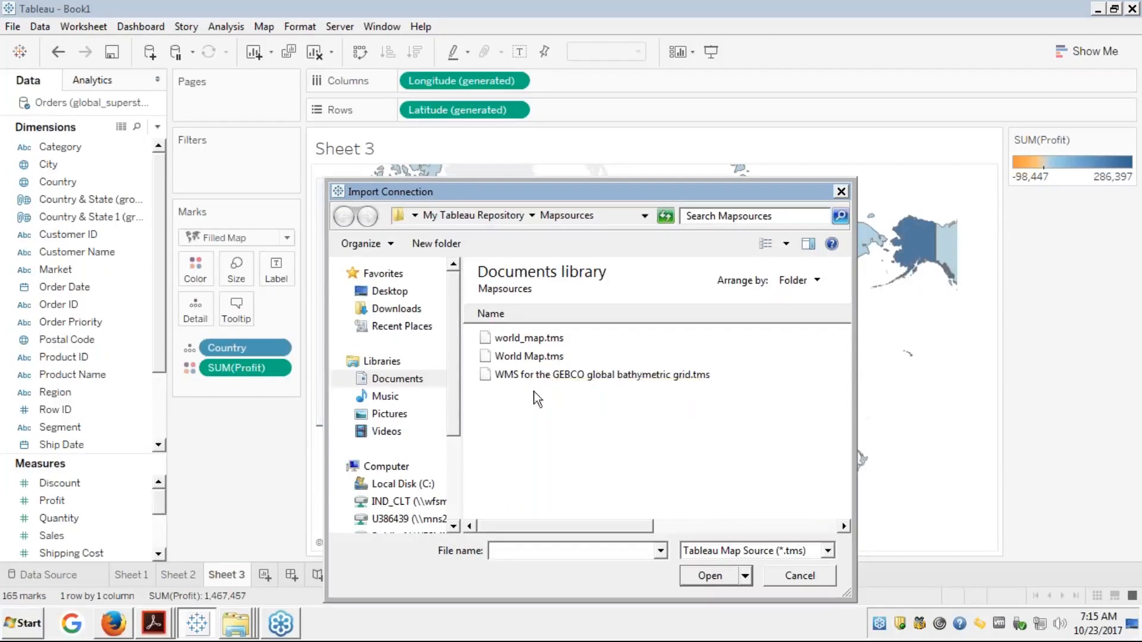
left_click(509, 376)
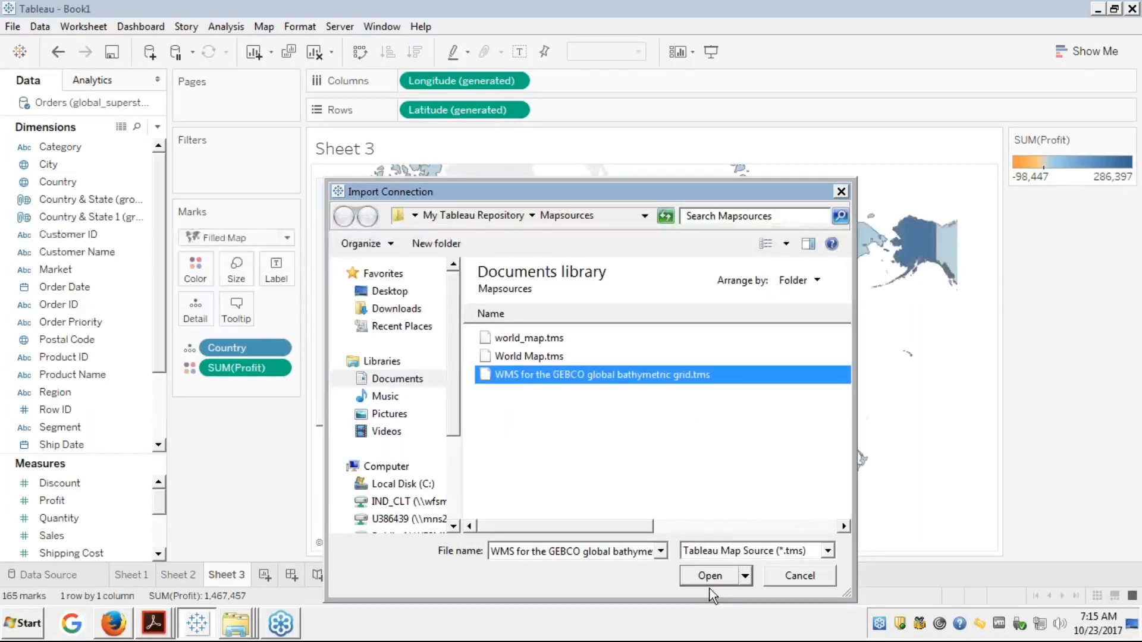
left_click(720, 574)
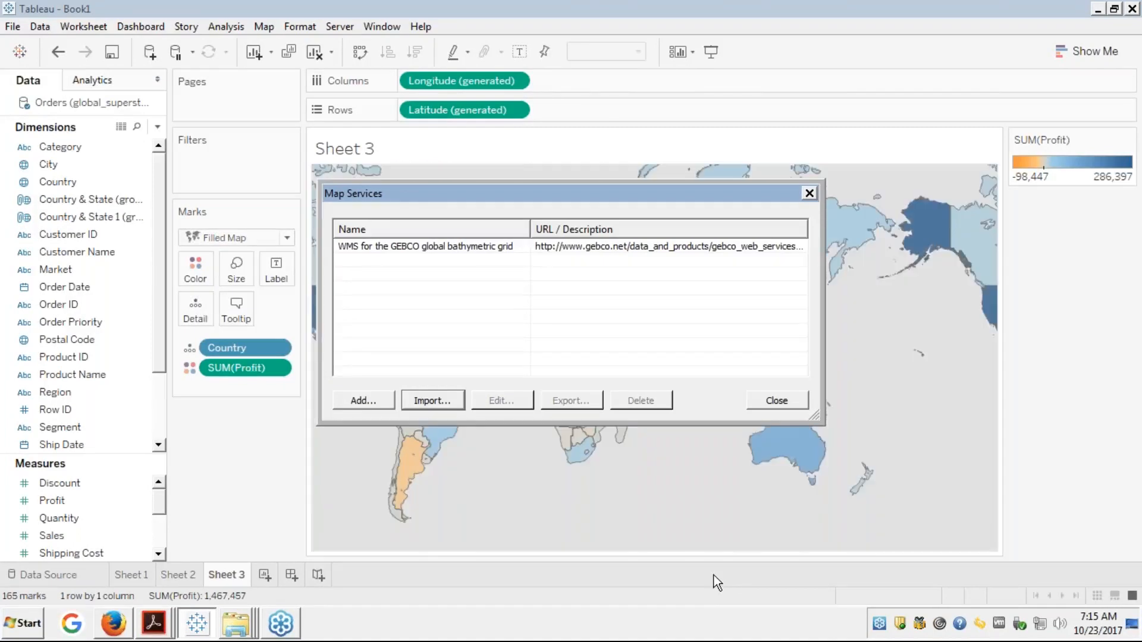
- Look up the server URL in the connection settings of the WMS for the GEBCO global bathymetric grid, leaving the settings unchanged
left_click(602, 260)
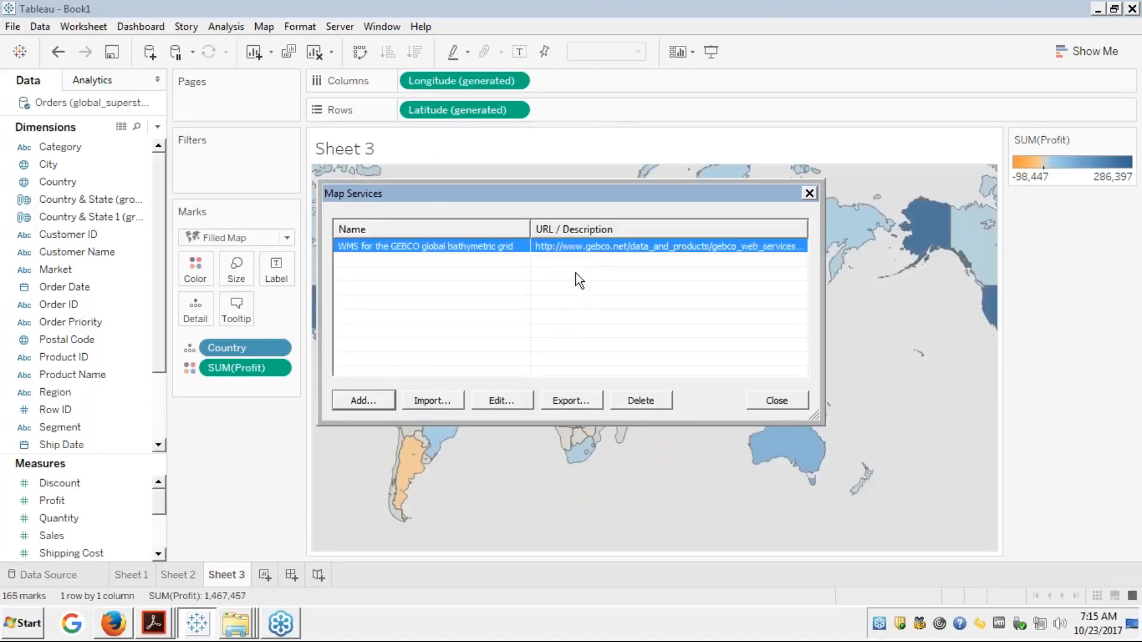
left_click(497, 399)
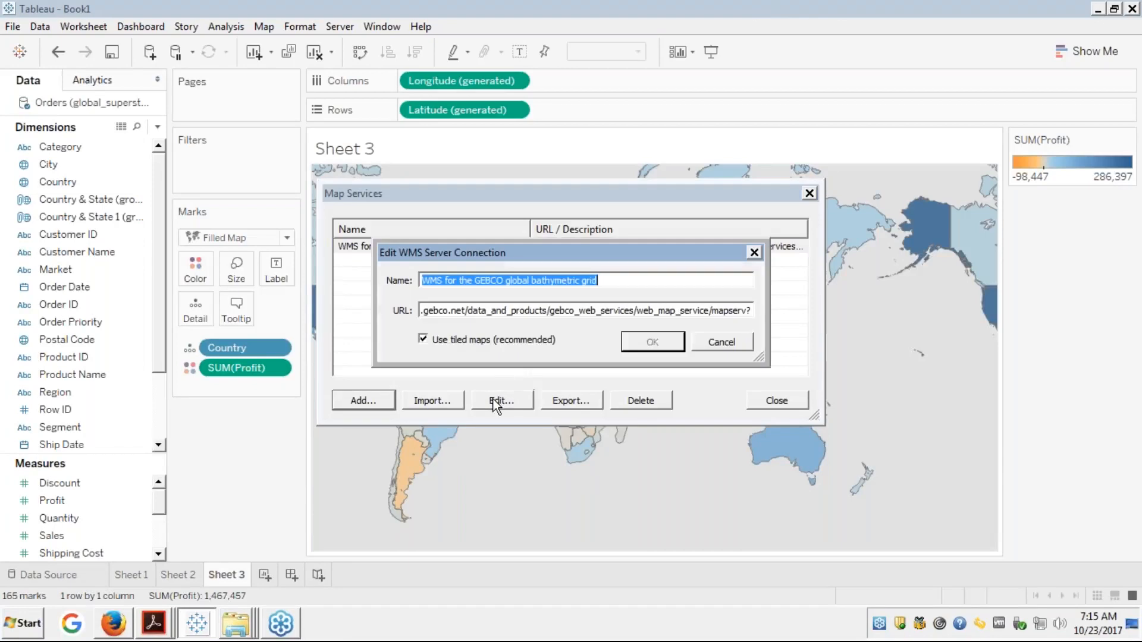
key("Tab")
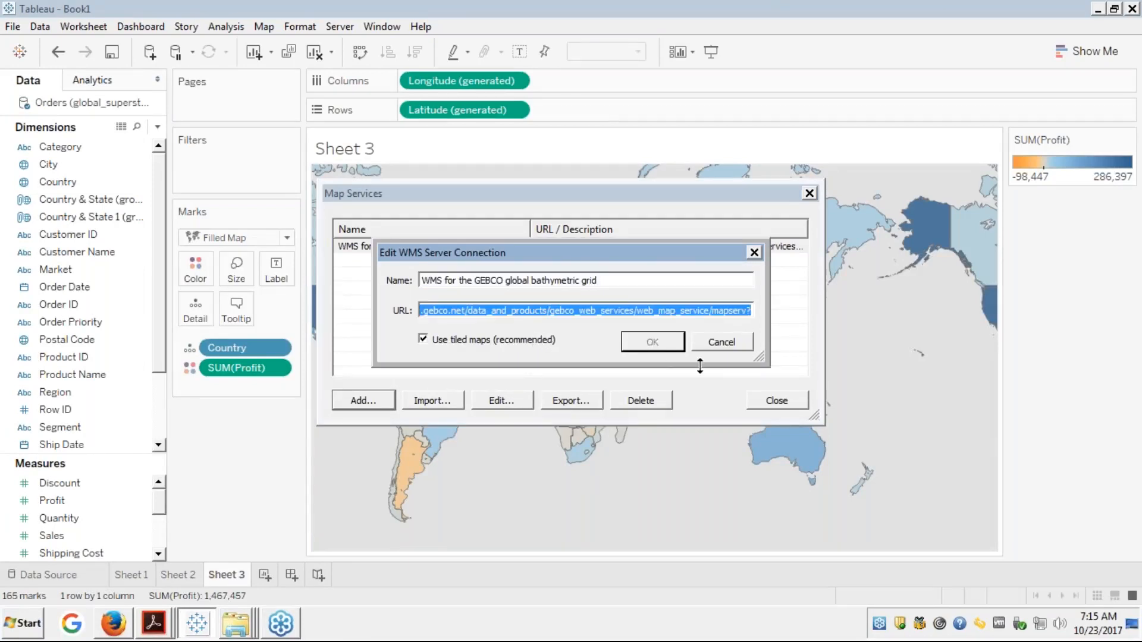
left_click(719, 350)
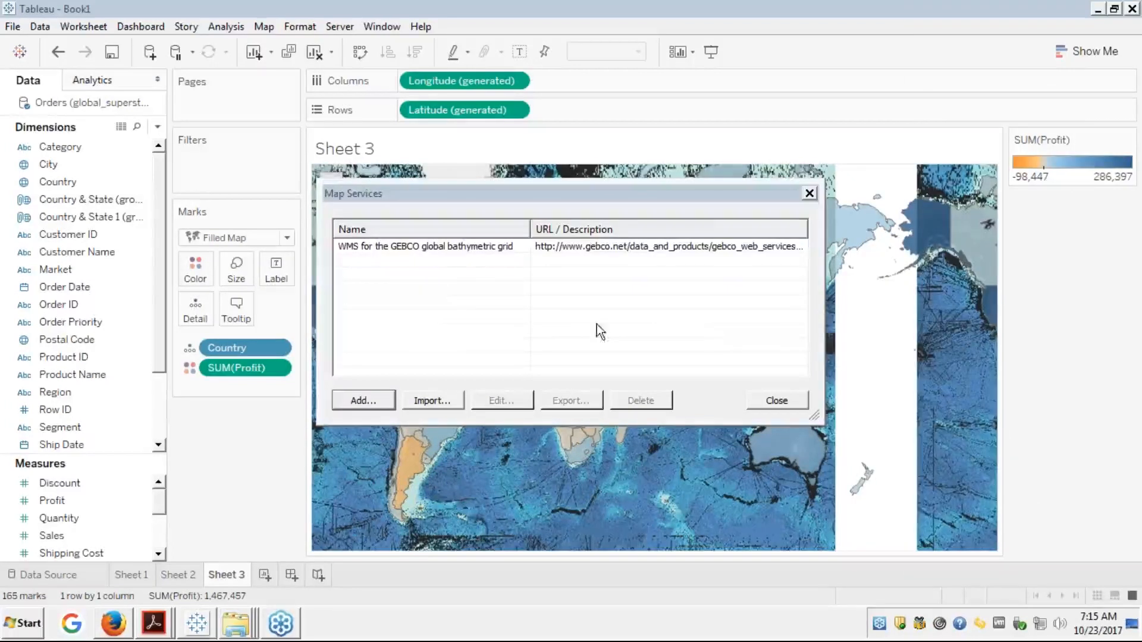
- Delete the map service "WMS for the GEBCO global bathymetric grid" from the map services
left_click(434, 292)
left_click(453, 249)
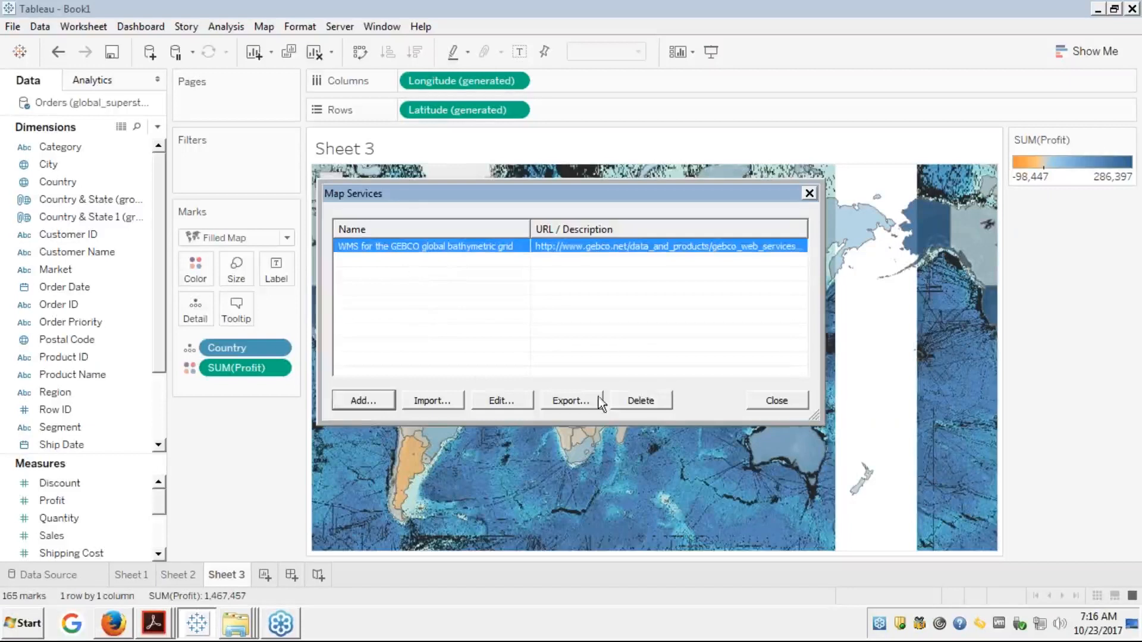
left_click(651, 402)
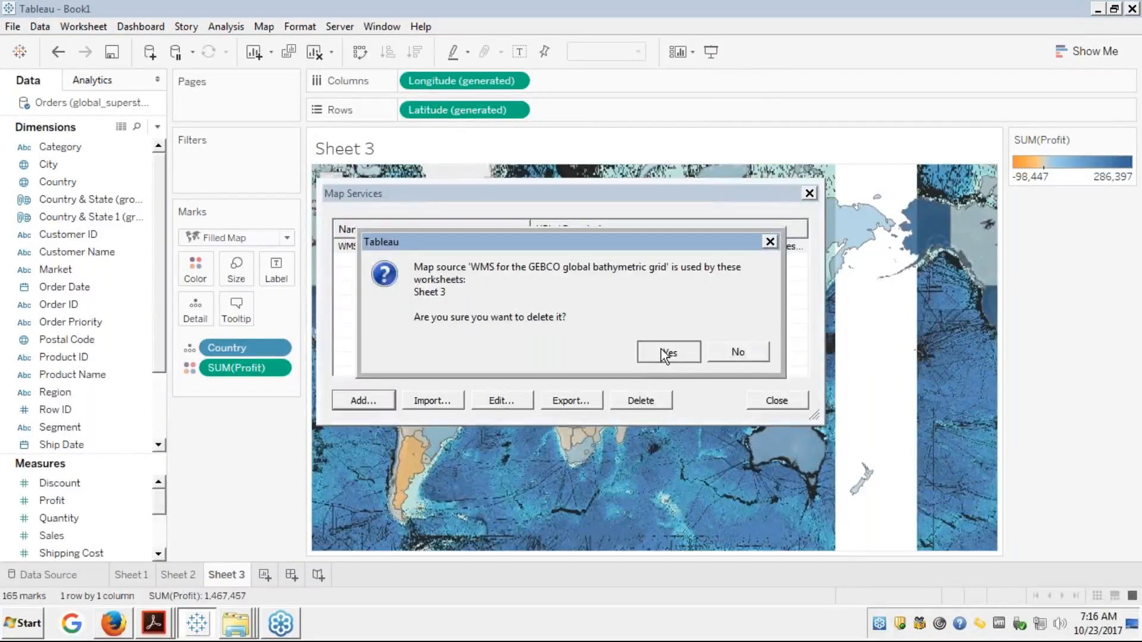
left_click(664, 353)
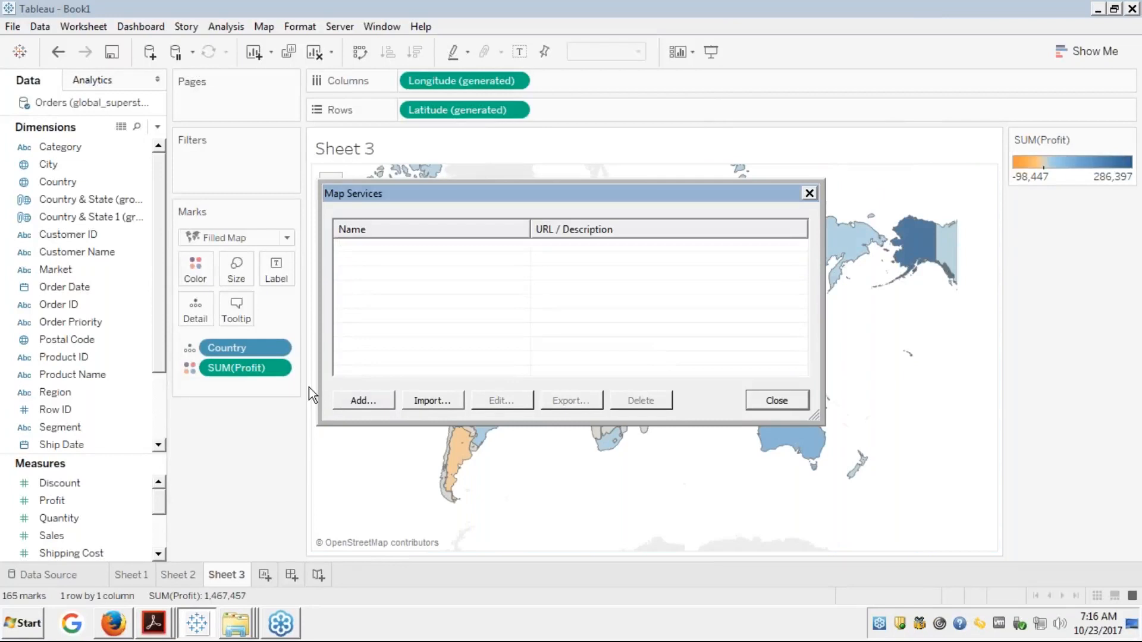
left_click(363, 398)
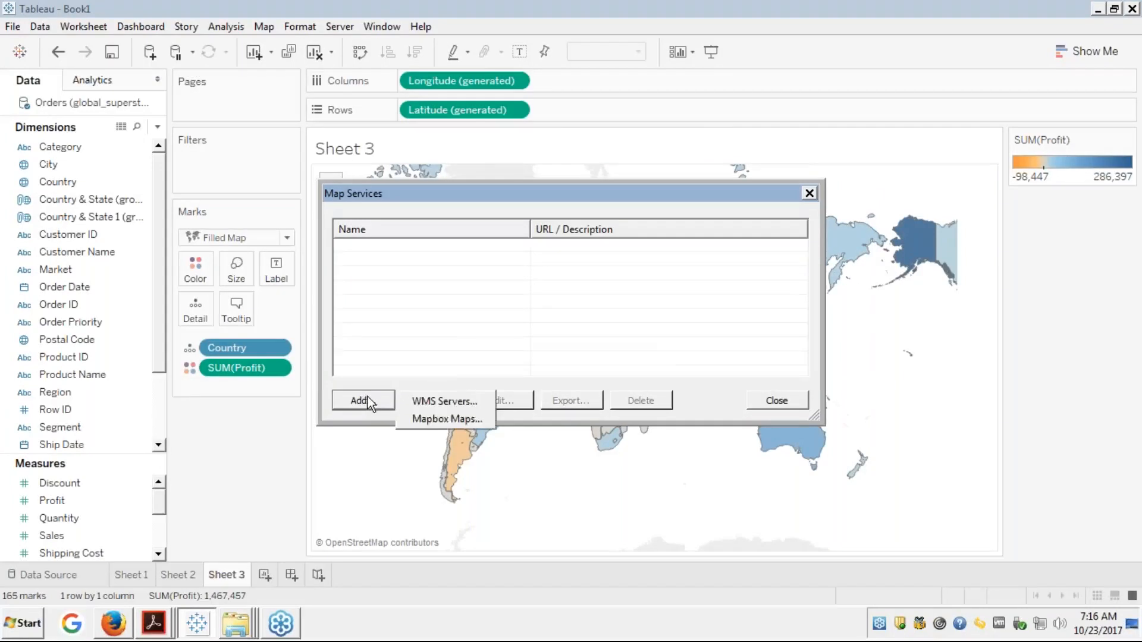
left_click(417, 402)
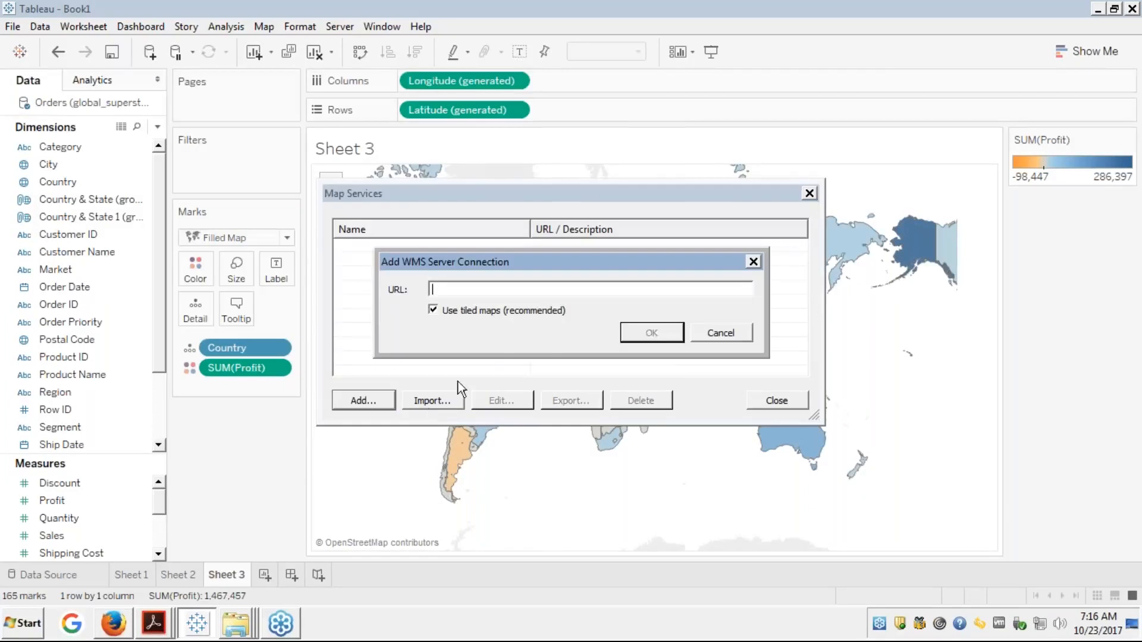
type("http://www.gebco.net/data_and_products/gebco_web_services/web_map_service/mapserv?")
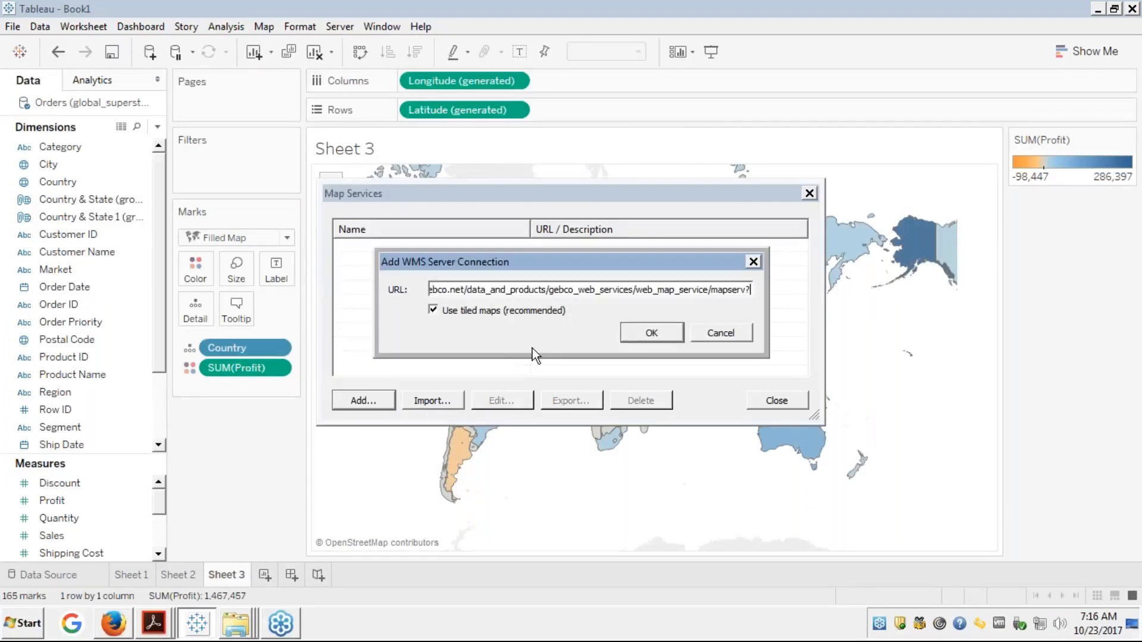
key("Left")
key("Left")
key("Left")
key("Left")
key("Left")
key("Left")
key("Left")
key("Left")
key("Left")
key("Left")
key("Left")
key("Left")
key("Left")
key("Left")
key("Left")
key("Left")
key("Left")
key("Left")
key("Left")
key("Left")
key("Left")
key("Left")
key("Left")
key("Left")
key("Left")
key("Left")
key("Left")
key("Left")
key("Left")
key("Left")
key("Left")
key("Left")
key("Left")
key("Left")
key("Left")
key("Left")
key("Left")
key("Left")
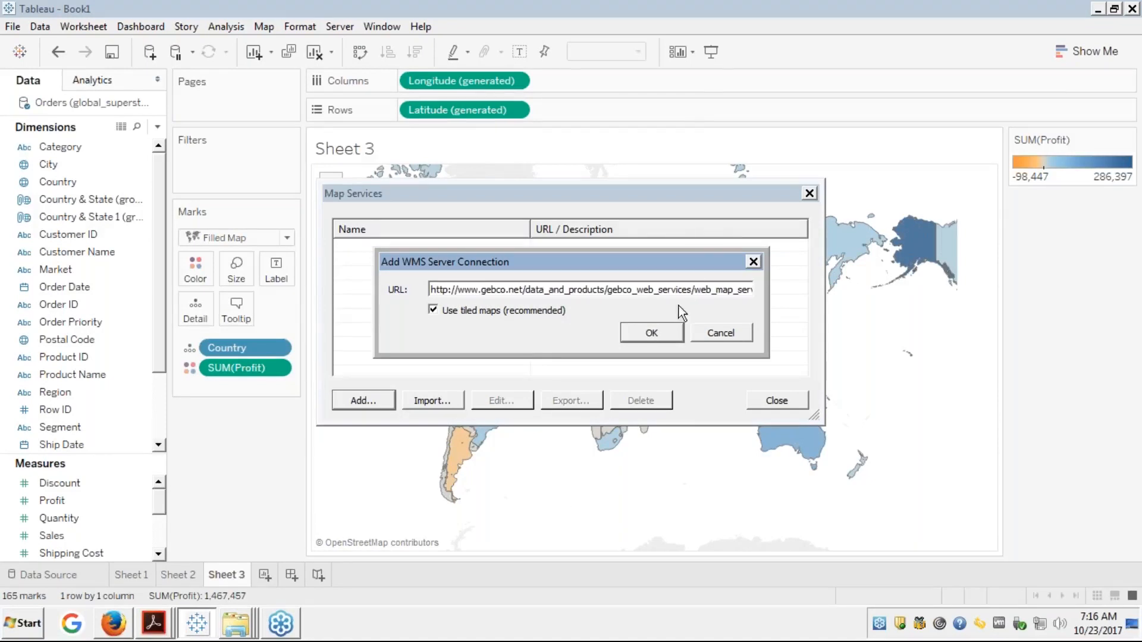
left_click(651, 334)
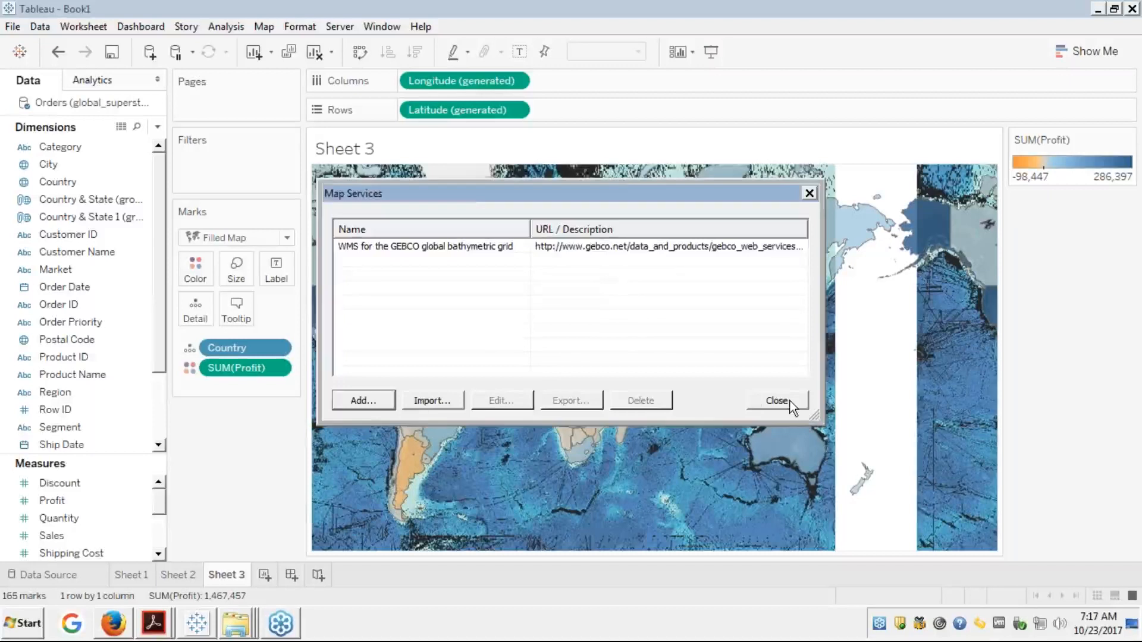
left_click(773, 400)
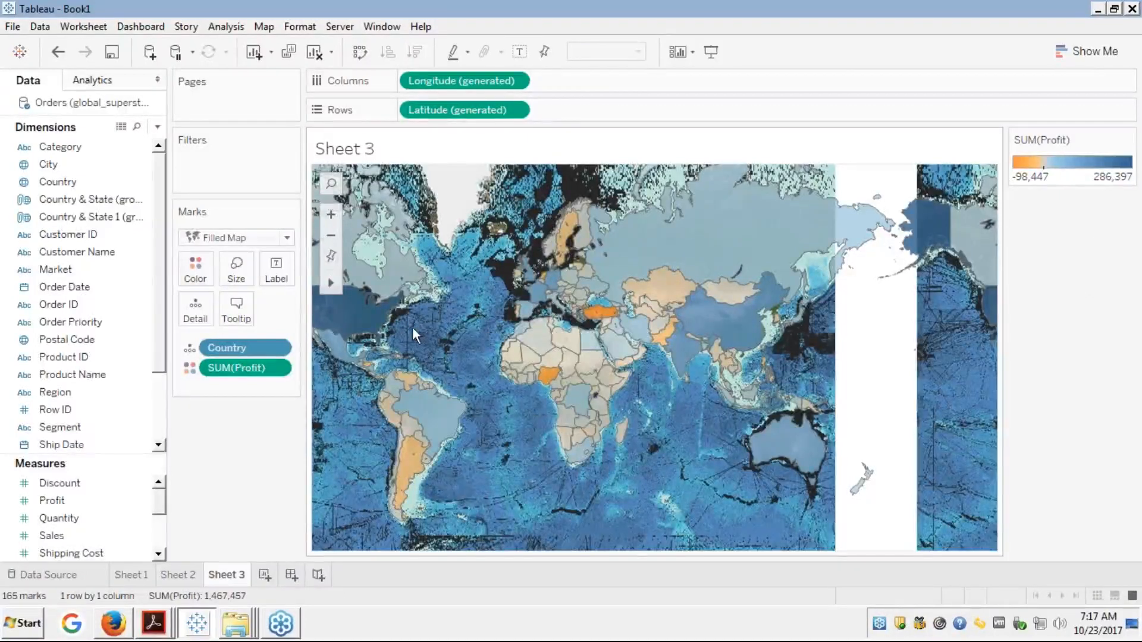
- View the profit map on Sheet 3 in presentation mode and return to the editing view
mouse_move(530, 360)
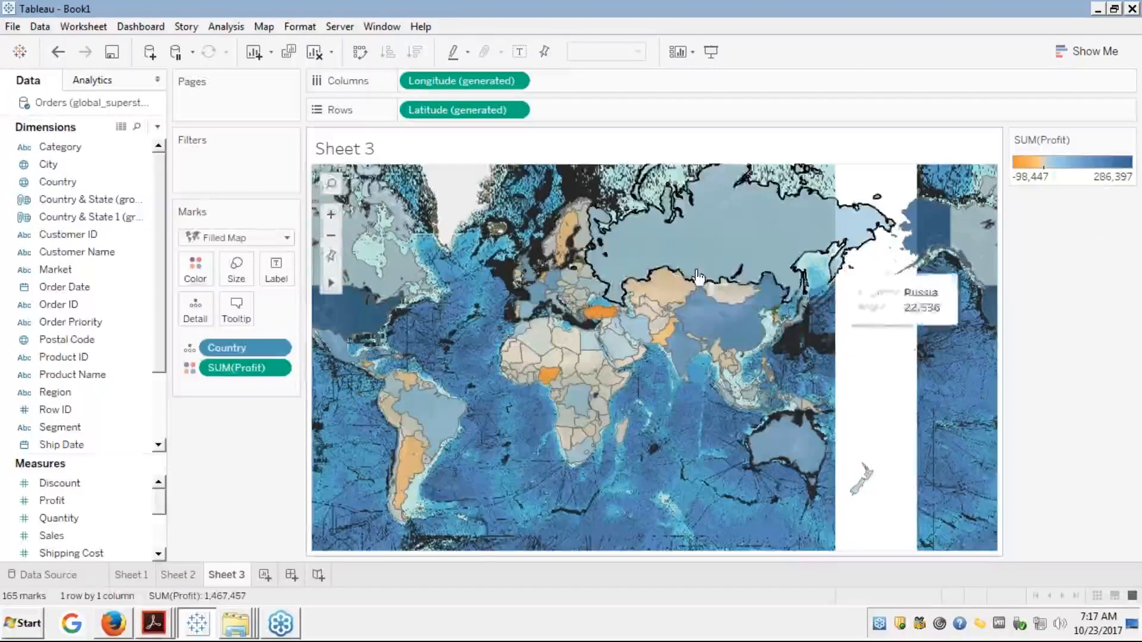
left_click(711, 51)
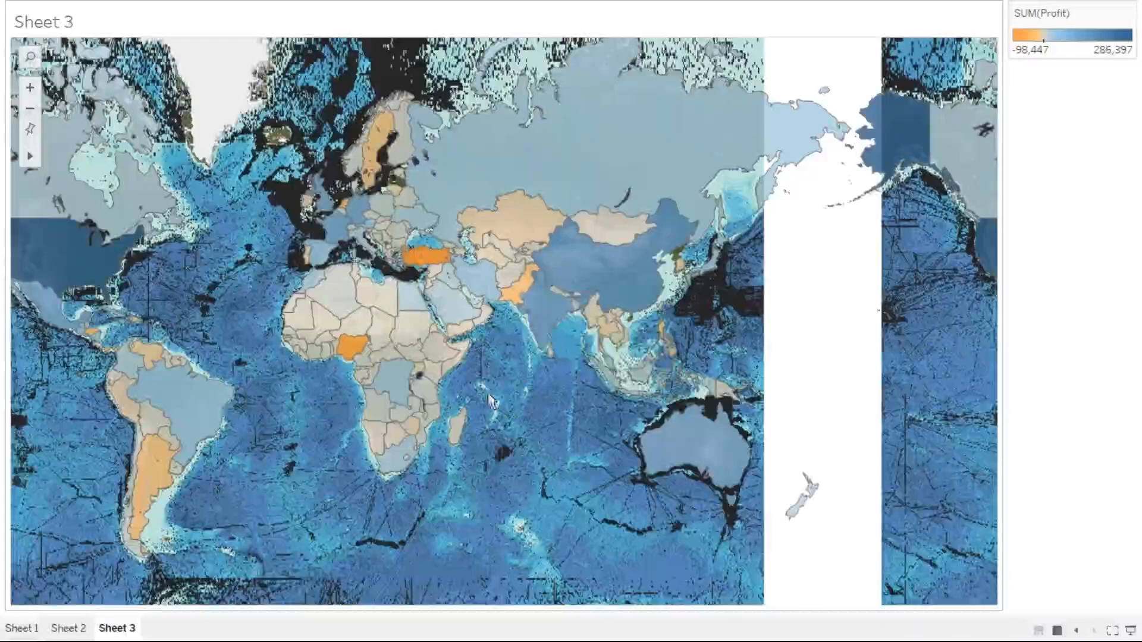
mouse_move(538, 327)
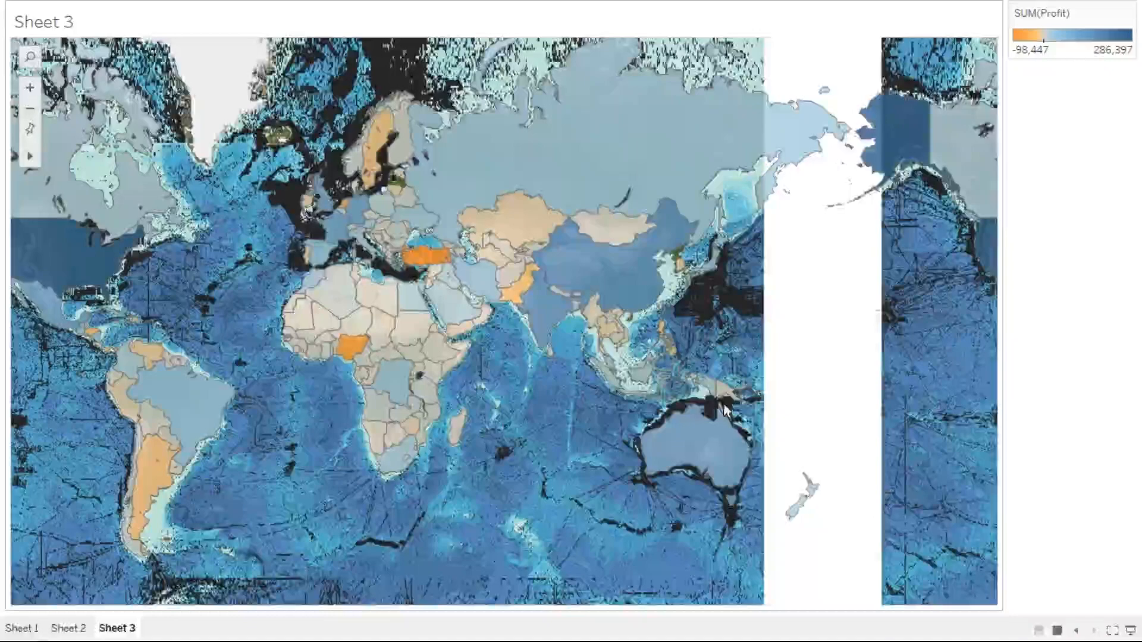
key("Escape")
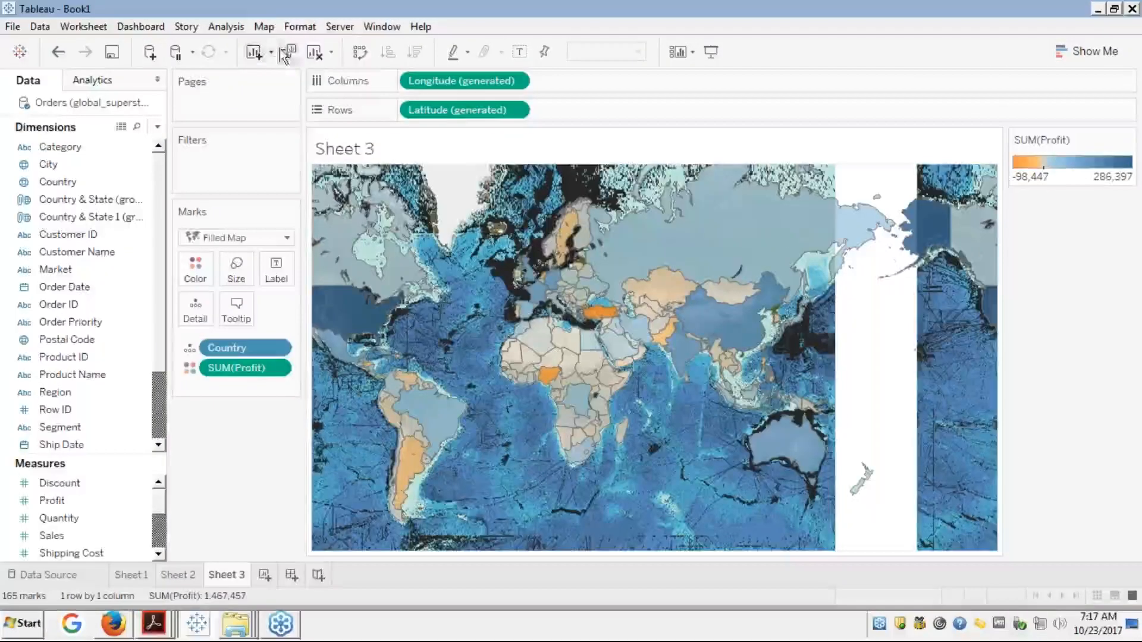
- Open the map options and the map layer settings for Sheet 3
left_click(264, 27)
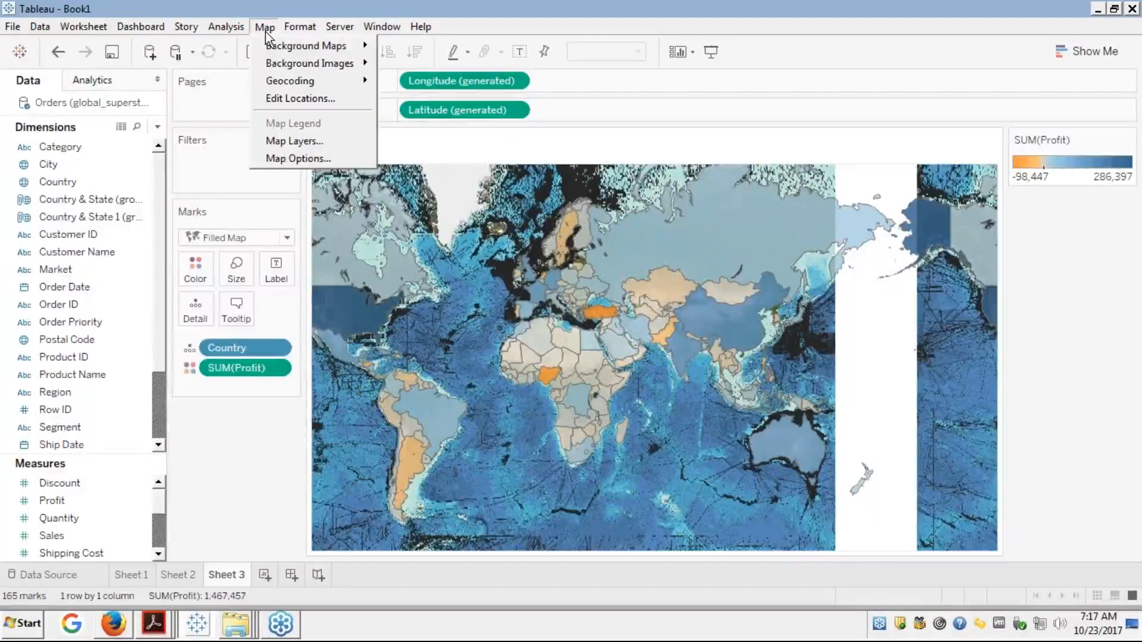
left_click(275, 158)
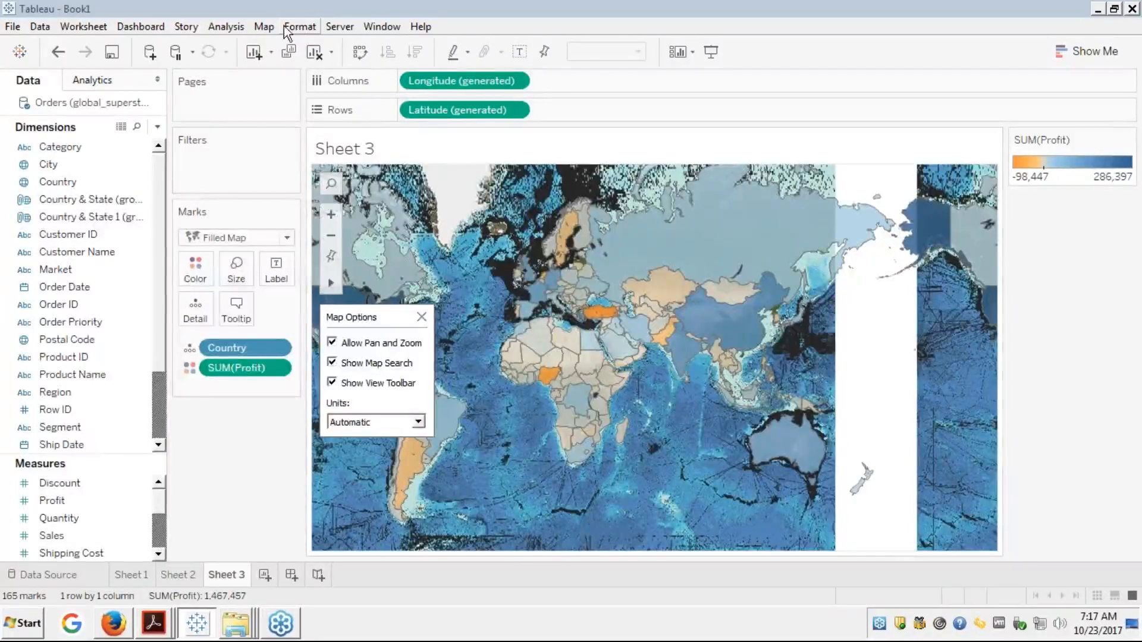
left_click(264, 26)
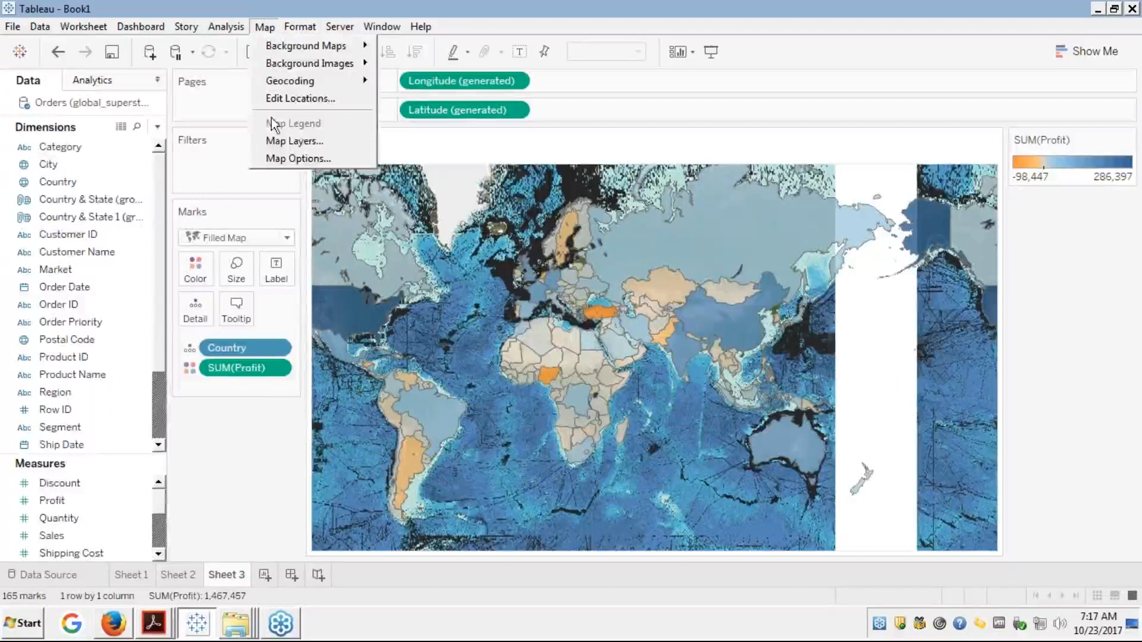
left_click(280, 141)
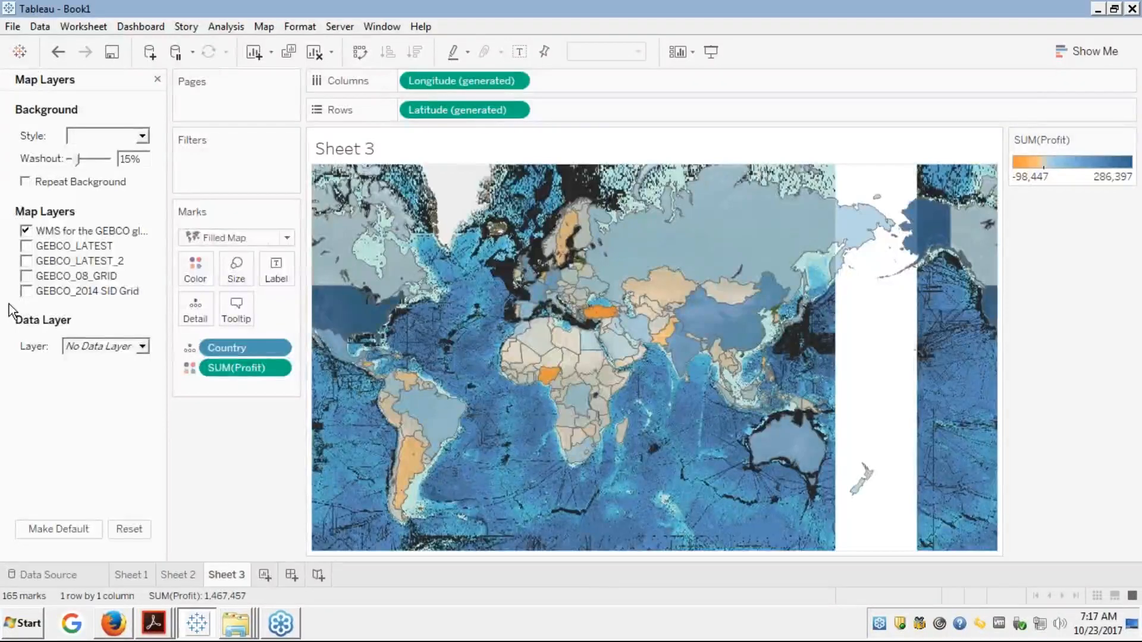
- Show the GEBCO_LATEST map layer instead of the WMS for the GEBCO global bathymetric grid layer
left_click(143, 348)
left_click(144, 349)
left_click(26, 245)
left_click(25, 232)
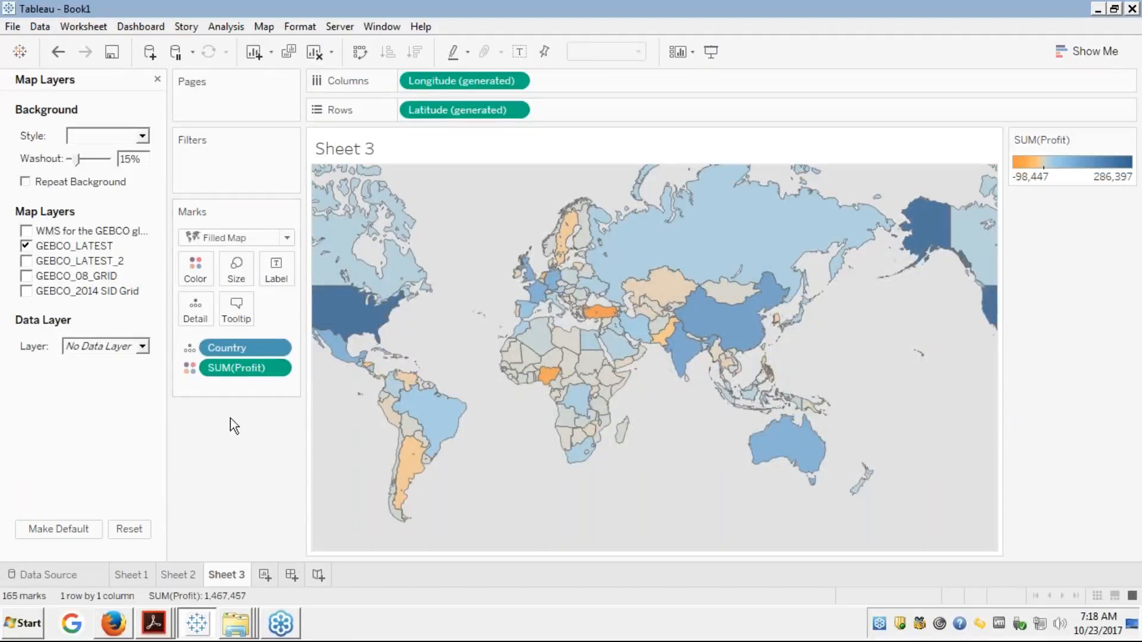
- Try the GEBCO_08_GRID and GEBCO_2014 SID Grid layers, and restore the WMS for the GEBCO global bathymetric grid as the only map layer
mouse_move(573, 409)
left_click(26, 276)
left_click(25, 291)
left_click(25, 276)
left_click(25, 232)
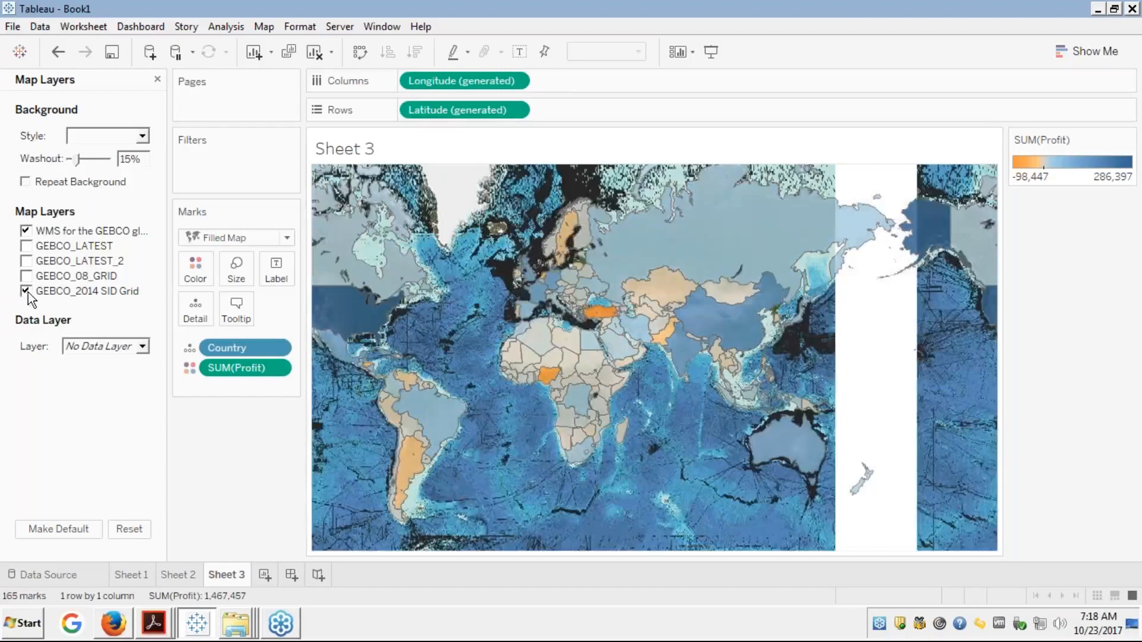
left_click(28, 291)
- Try different washout levels for the background map, from 4% up to 57%, and set it to 11%
left_click_drag(75, 159, 71, 160)
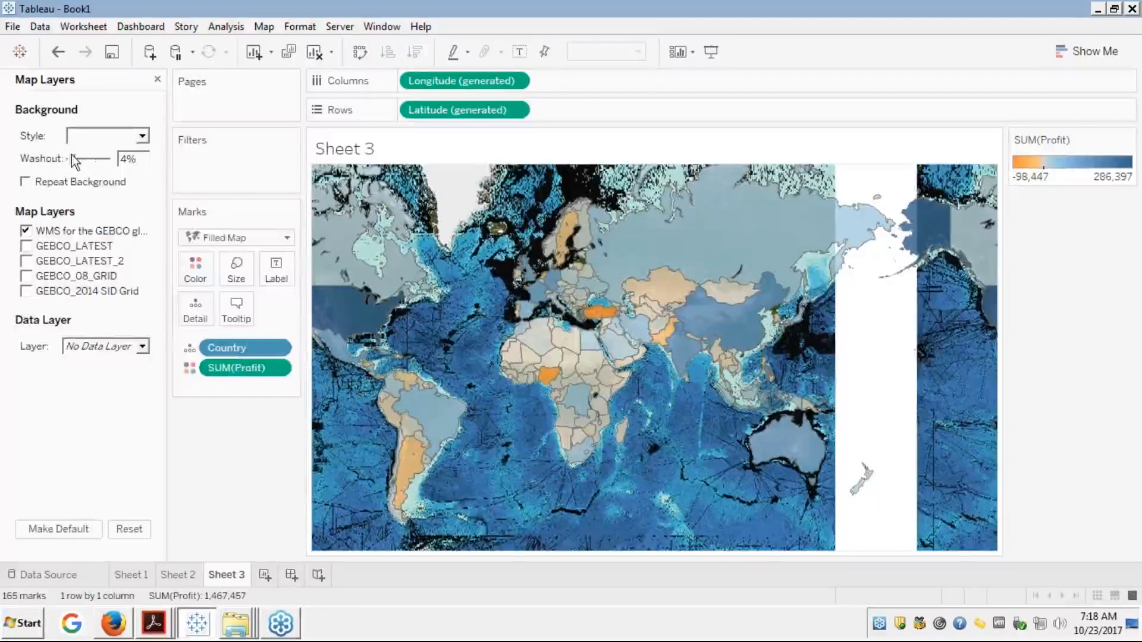
left_click_drag(72, 156, 92, 158)
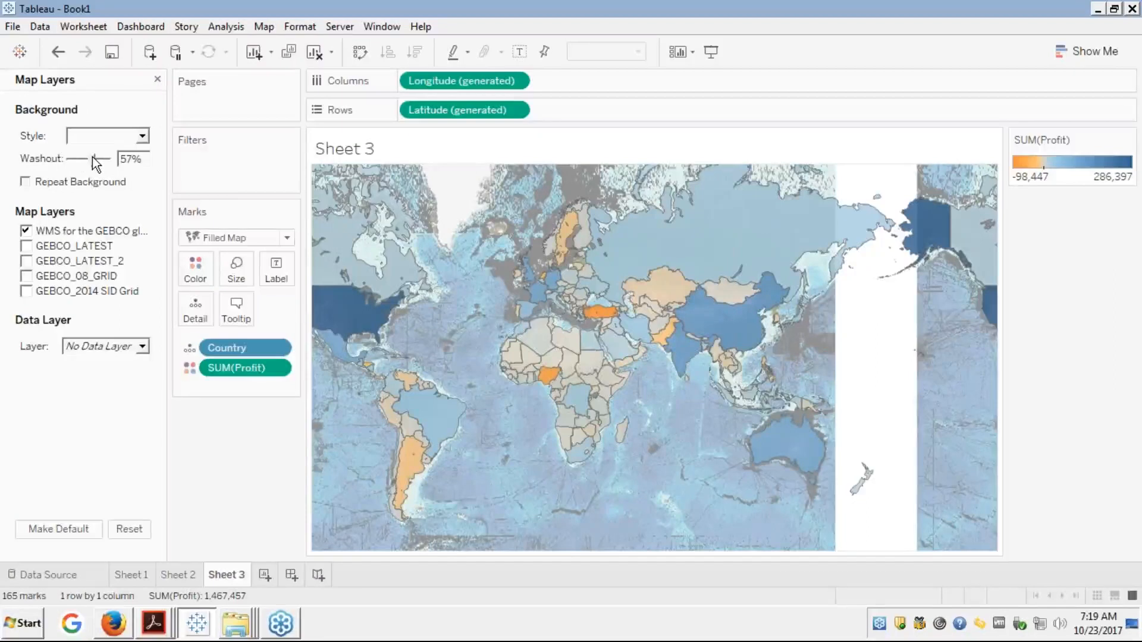
left_click_drag(90, 158, 83, 159)
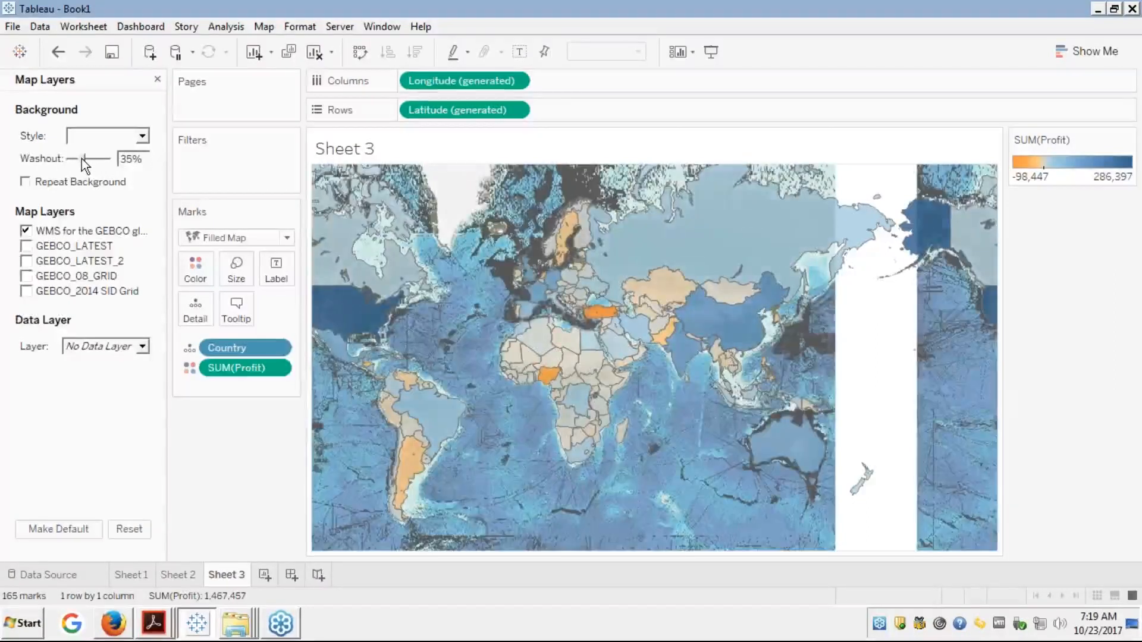
left_click_drag(81, 158, 73, 160)
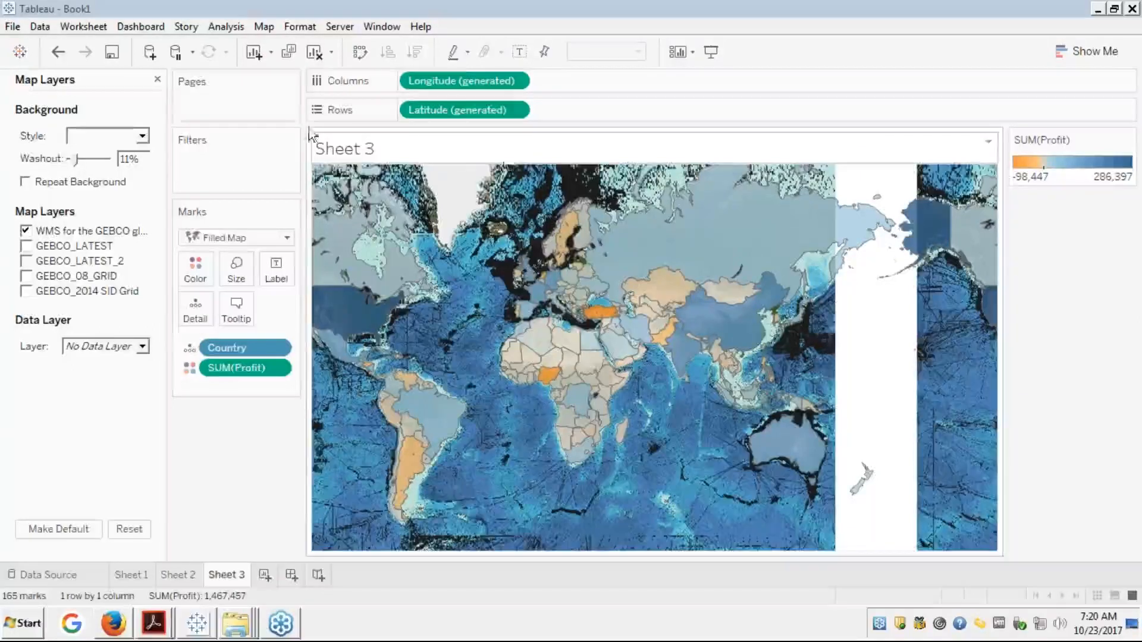
- Switch the background map of Sheet 3 to the built-in Tableau map
left_click(257, 28)
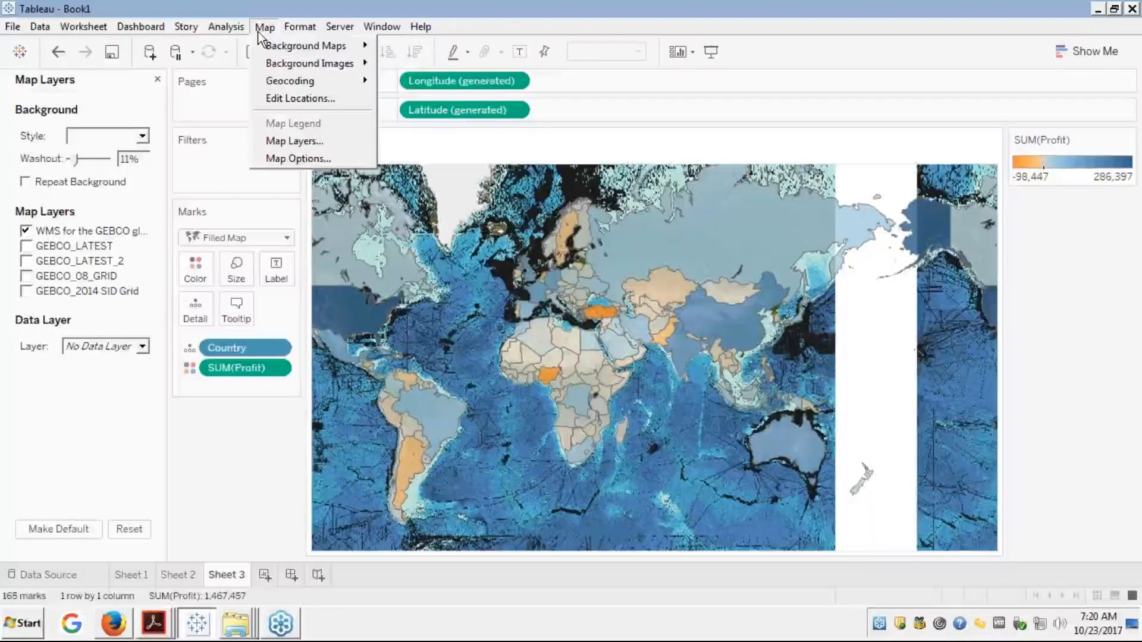
mouse_move(292, 68)
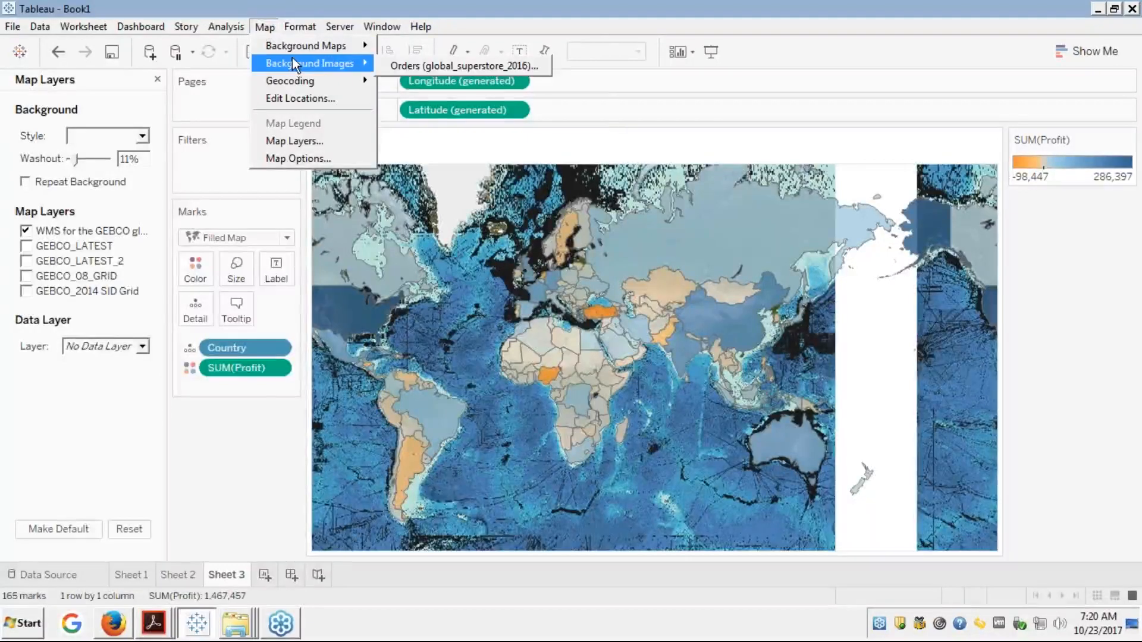
mouse_move(306, 49)
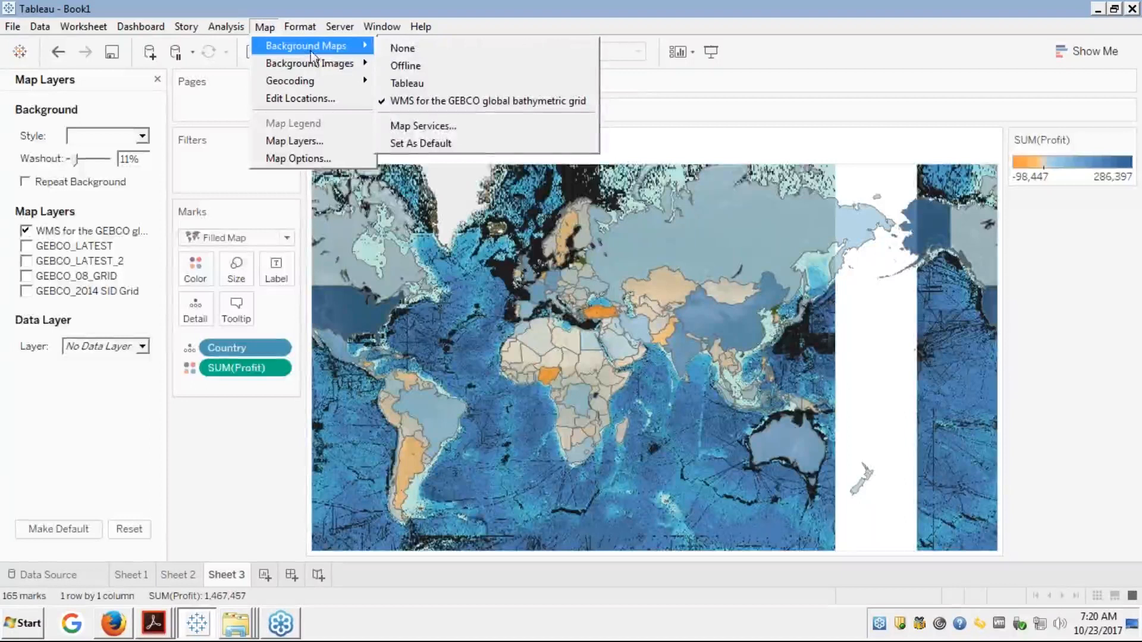
left_click(402, 84)
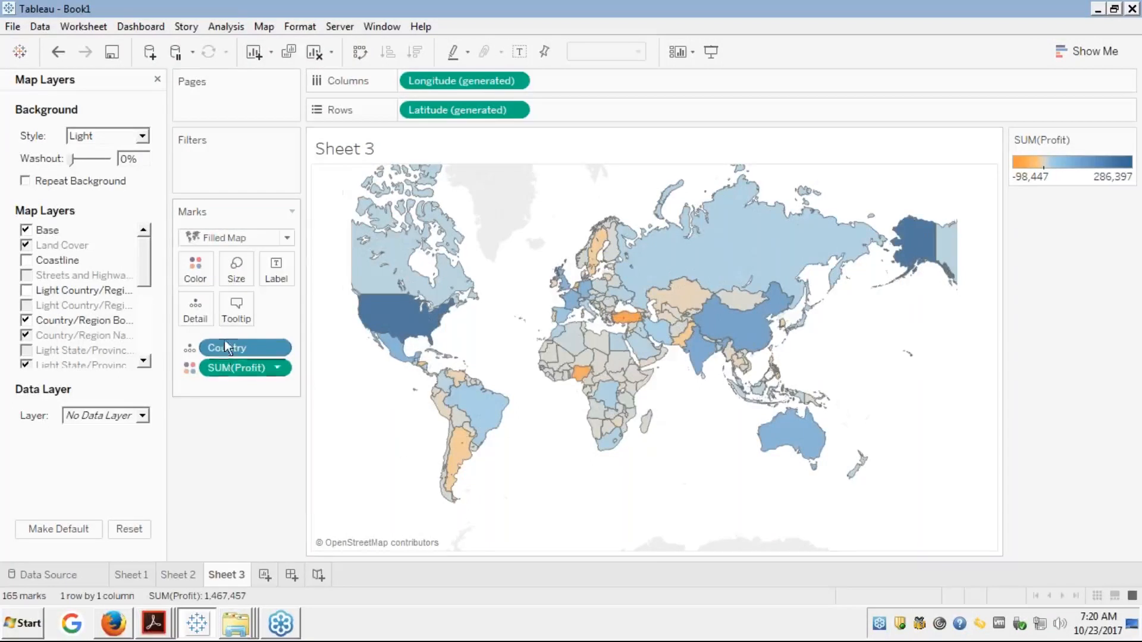
- Switch the background map back to the WMS for the GEBCO global bathymetric grid
left_click(265, 28)
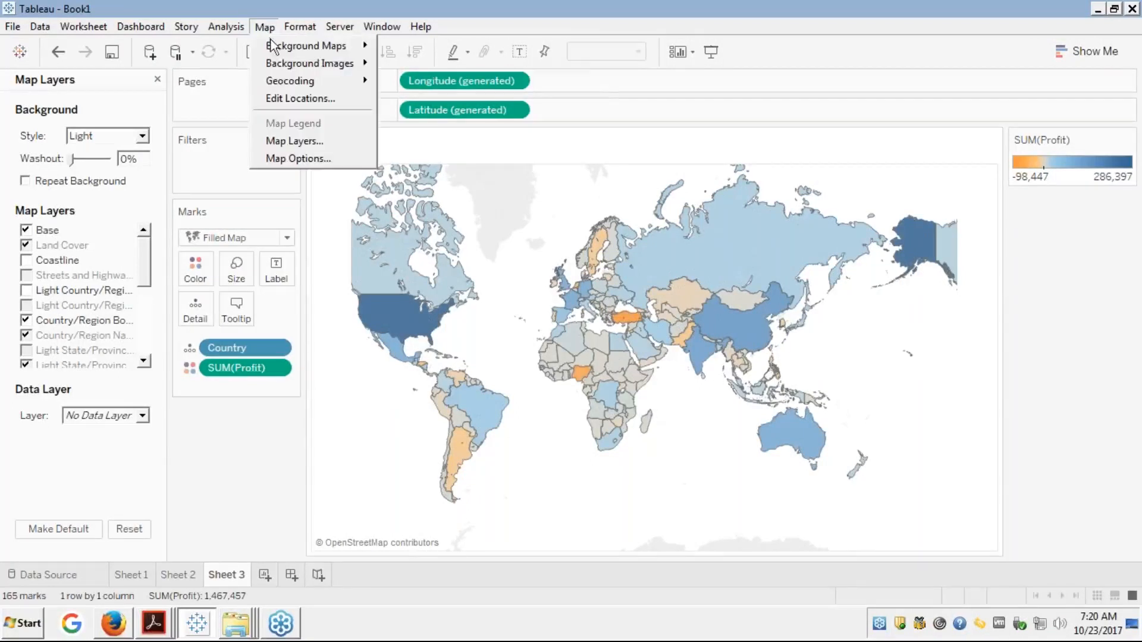
mouse_move(291, 48)
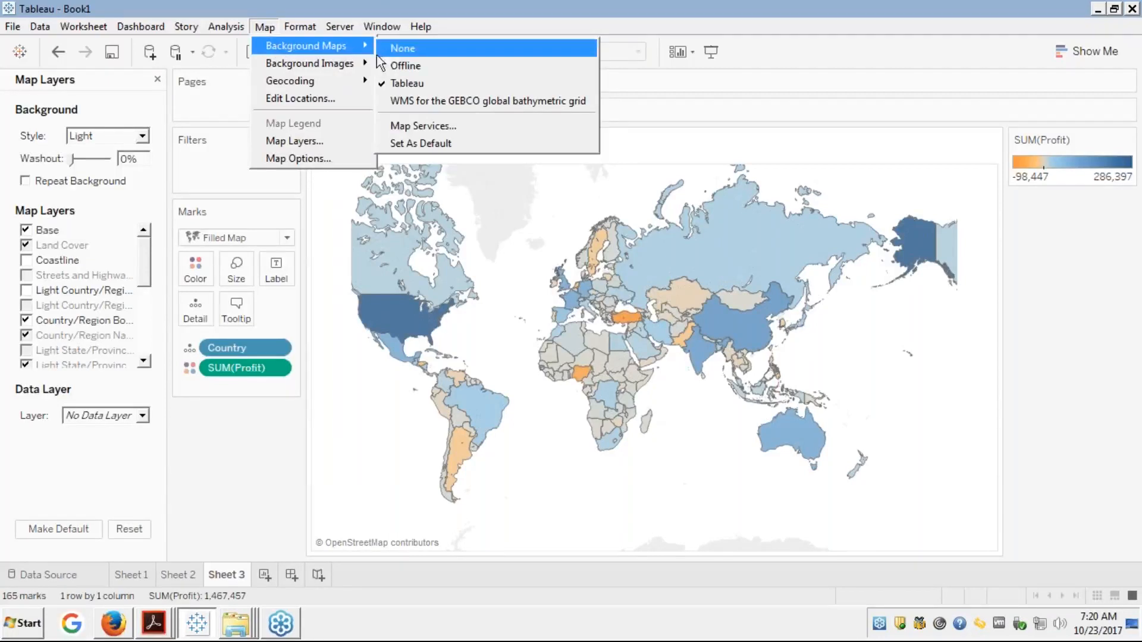
left_click(404, 101)
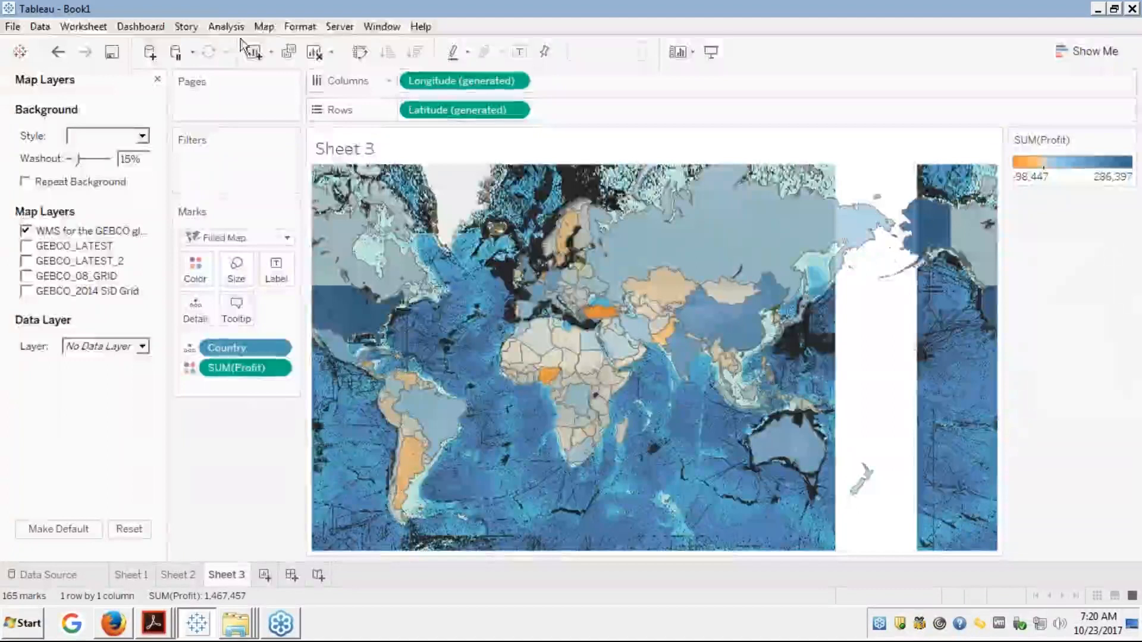
left_click(262, 25)
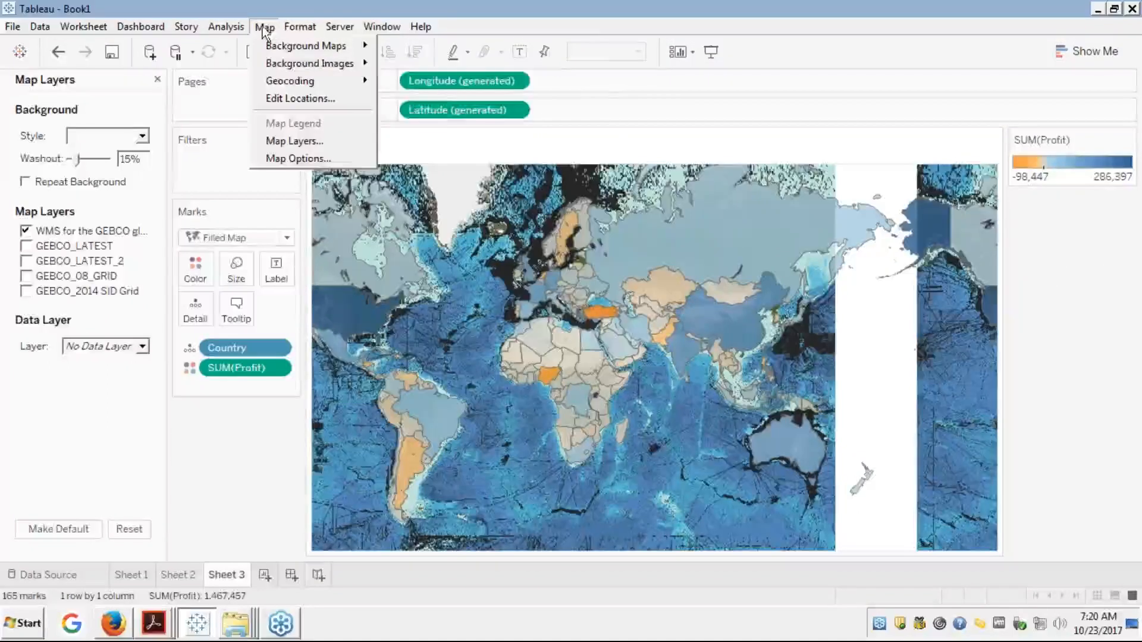
- Delete the WMS for the GEBCO global bathymetric grid from the map services, although Sheet 3 uses it
mouse_move(305, 43)
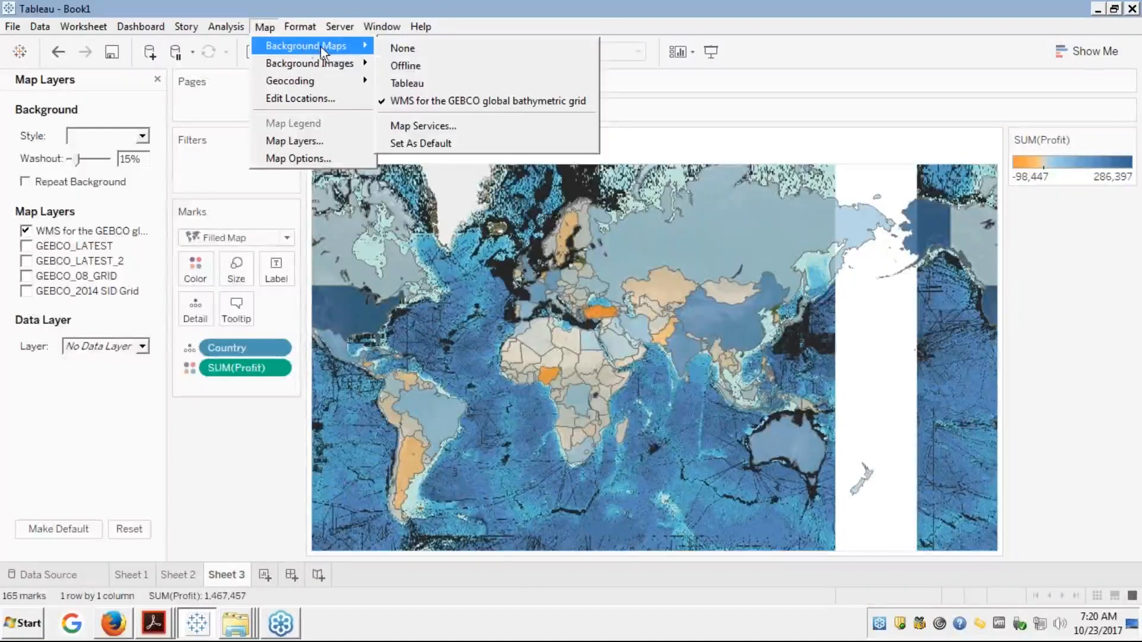
left_click(412, 126)
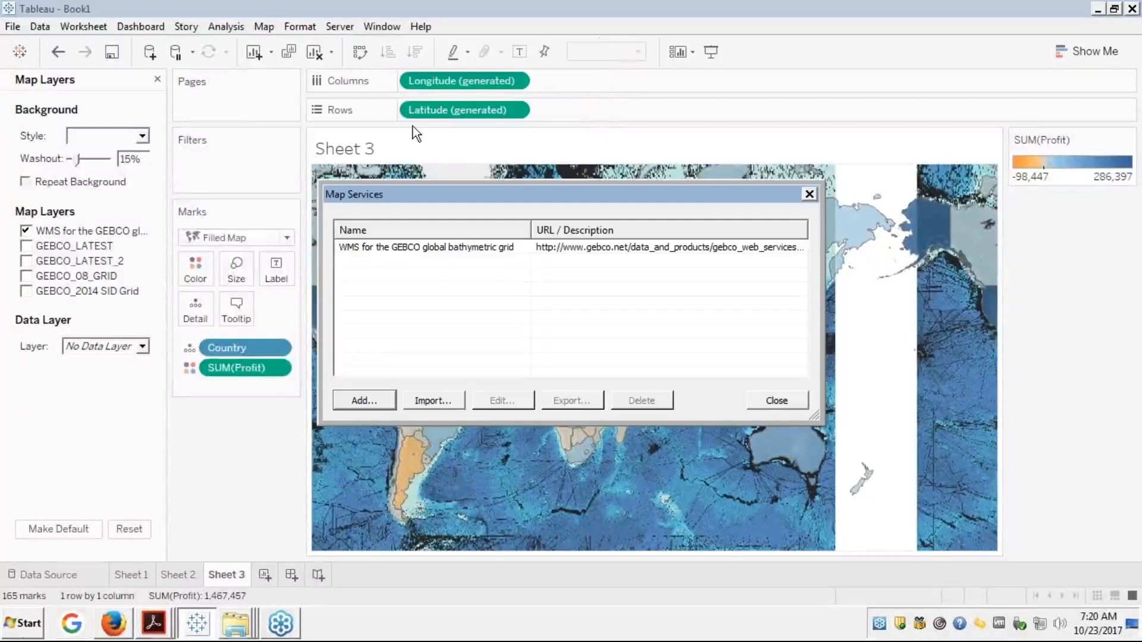
left_click(512, 248)
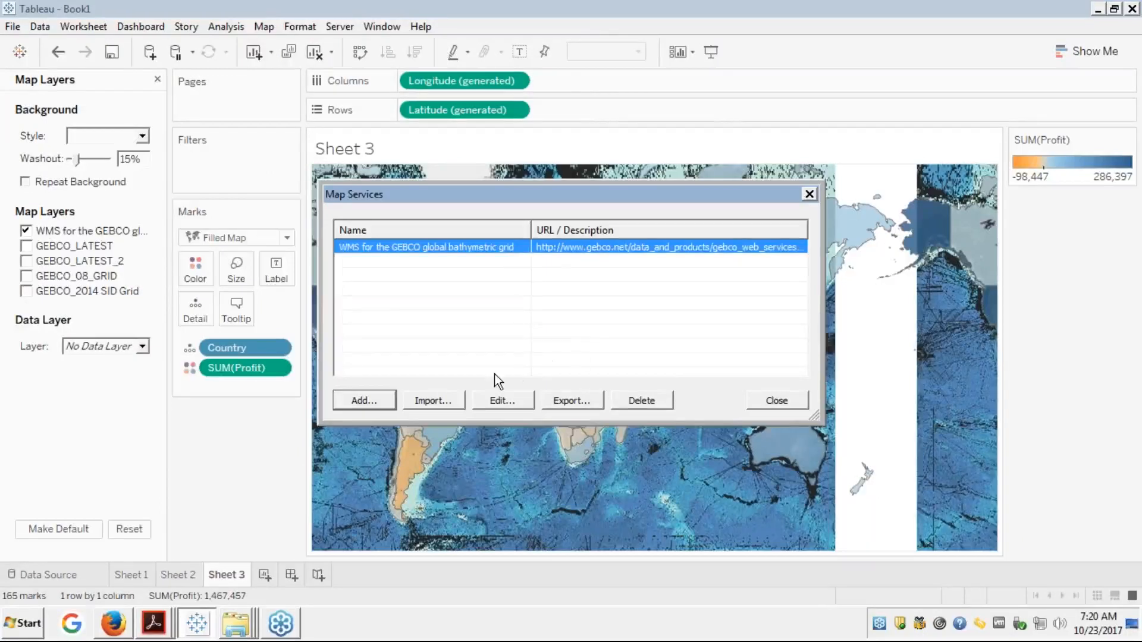
left_click(648, 406)
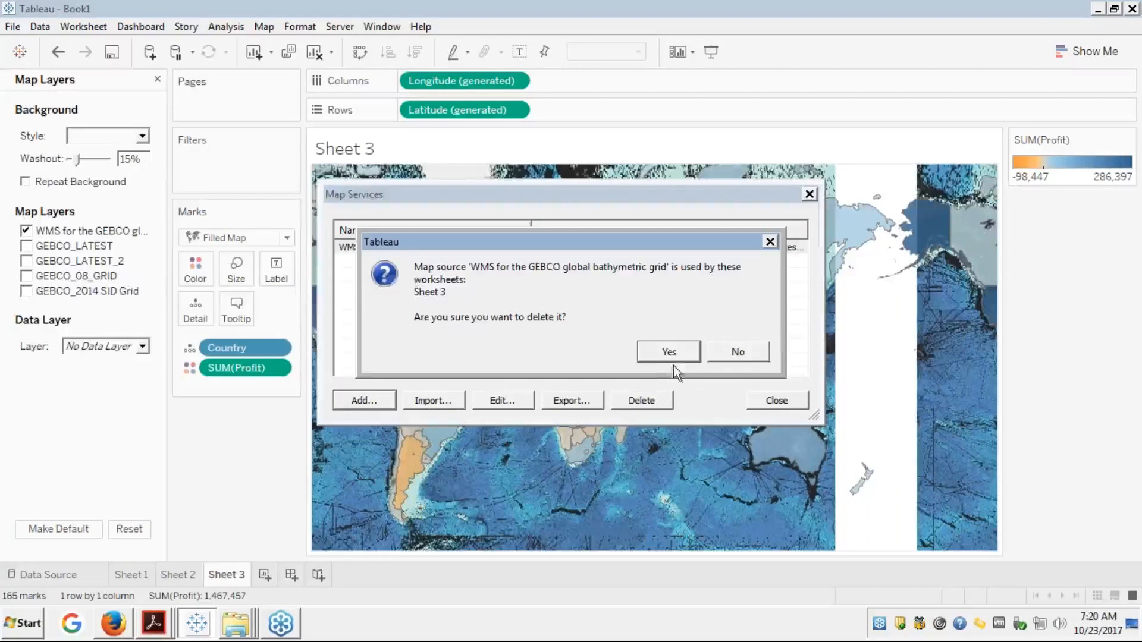
left_click(669, 351)
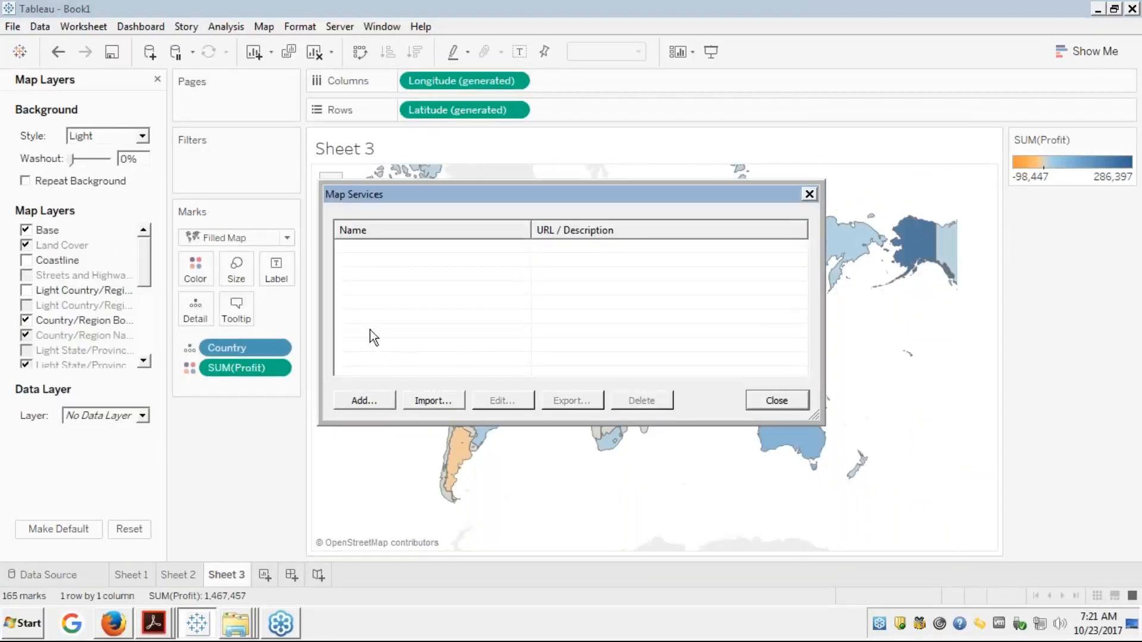
left_click(355, 397)
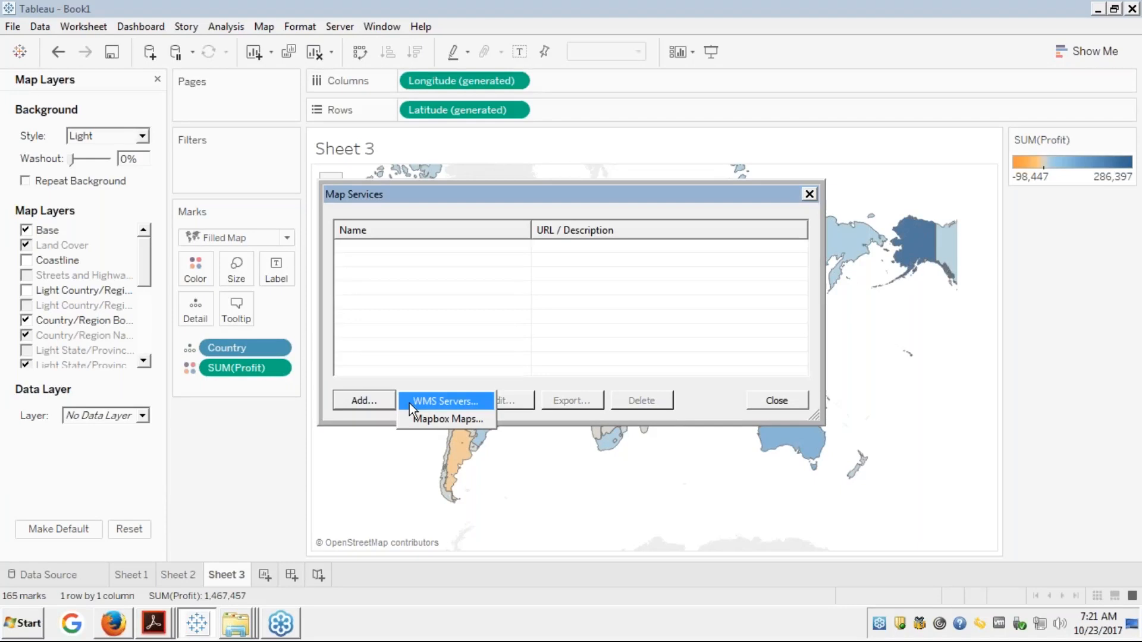
left_click(420, 401)
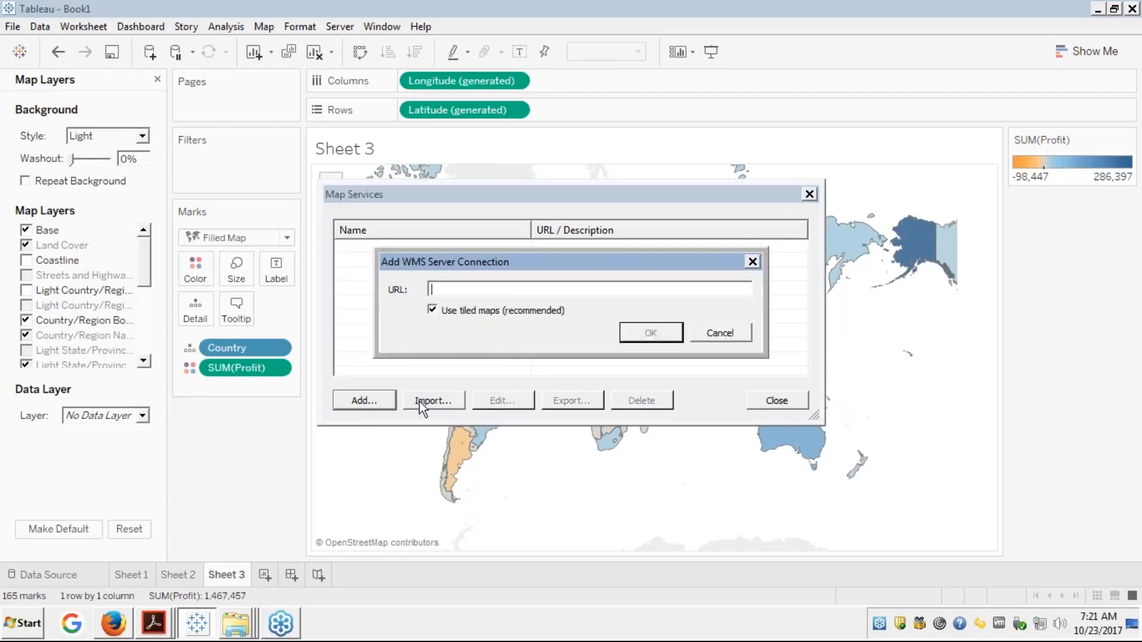
key("ctrl+v")
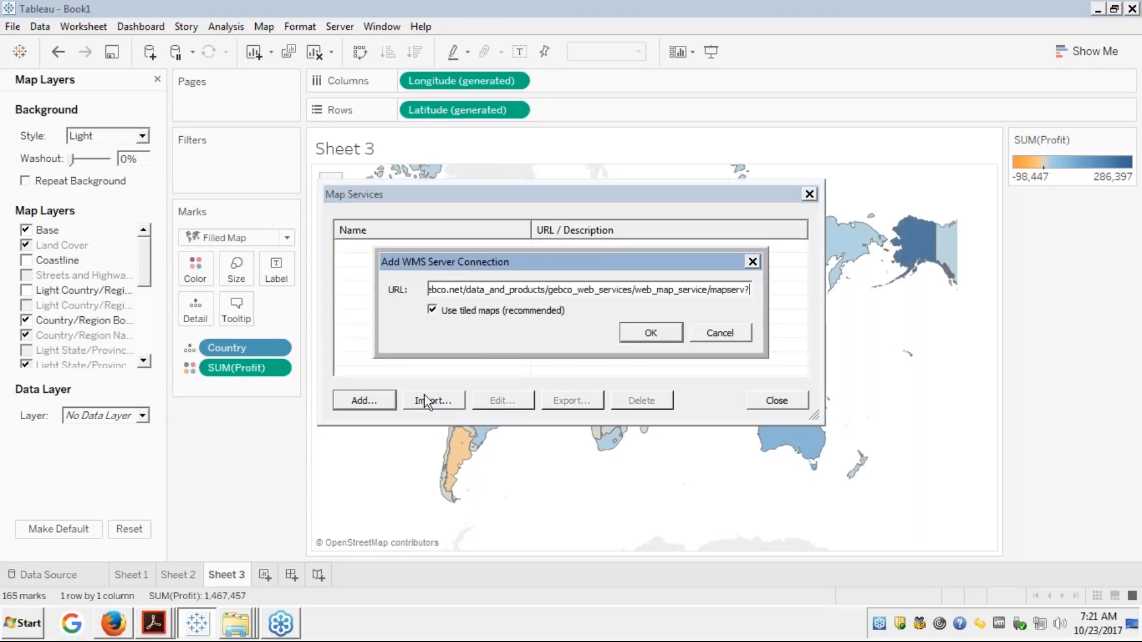
key("Left")
key("Left")
key("Left")
key("Left")
key("Left")
key("Left")
key("Left")
key("Left")
key("Left")
key("Left")
key("Left")
key("Left")
key("Left")
key("Left")
key("Left")
key("Left")
key("Left")
key("Left")
key("Left")
key("Left")
key("Left")
key("Left")
key("Left")
key("Left")
key("Left")
key("Left")
key("Left")
key("Left")
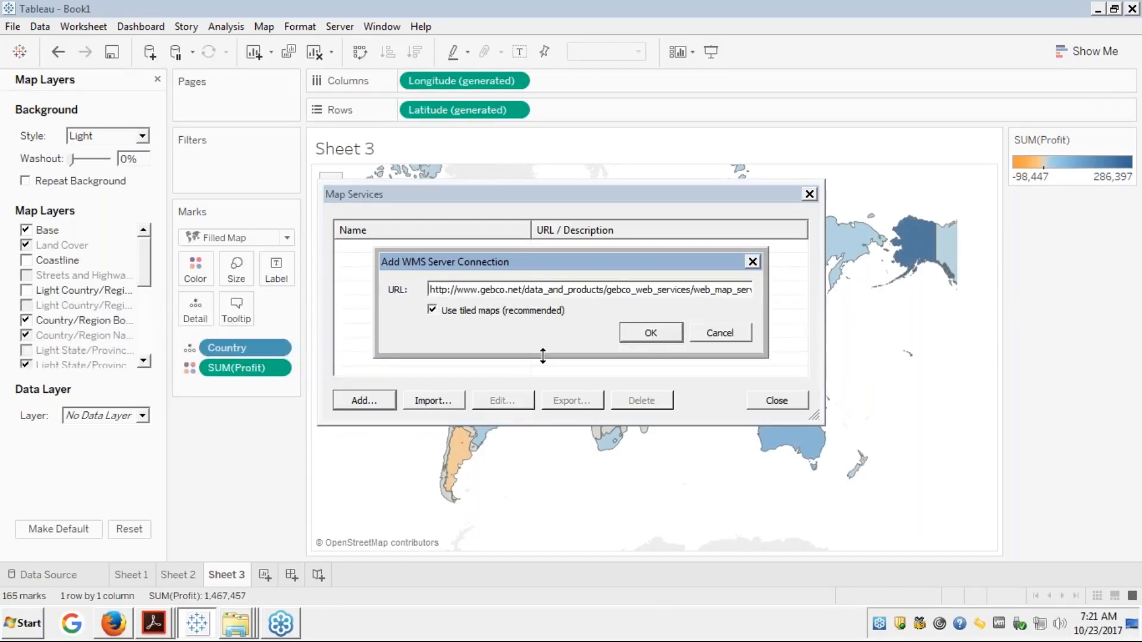
left_click(655, 336)
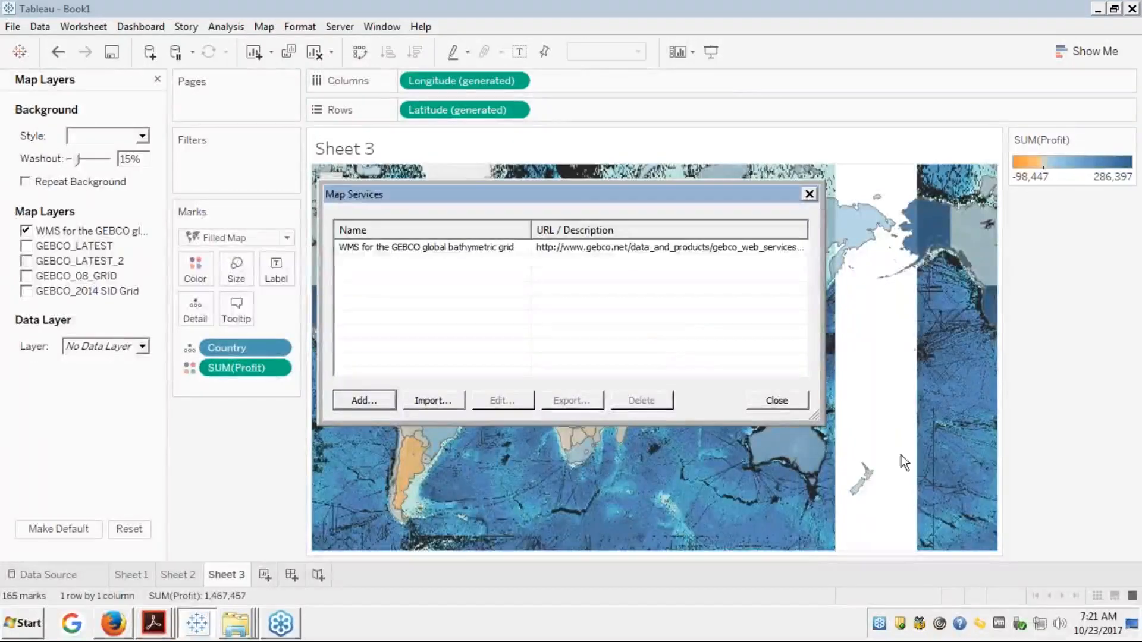
left_click(778, 400)
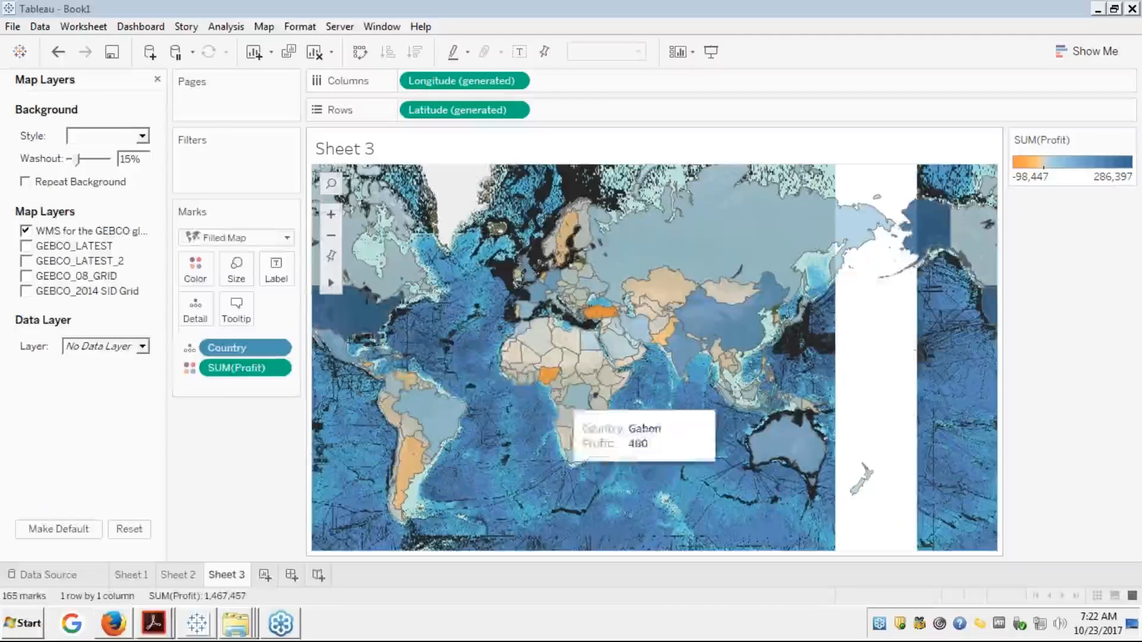
- Check the data layer choices and close the Map Layers settings to return to the data fields
mouse_move(577, 425)
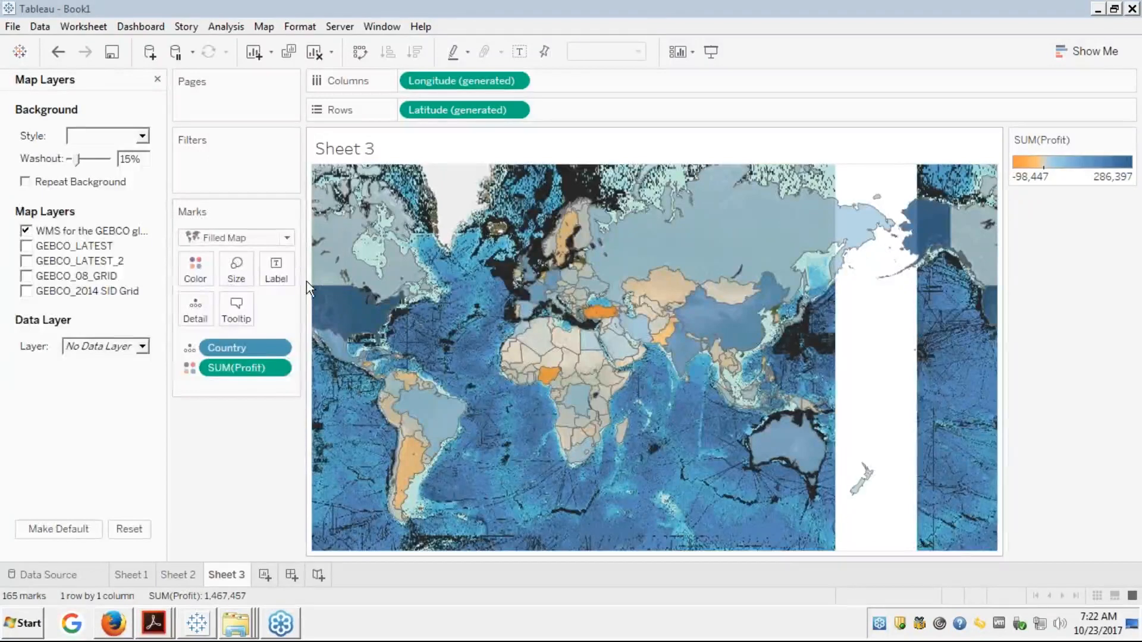
left_click(143, 346)
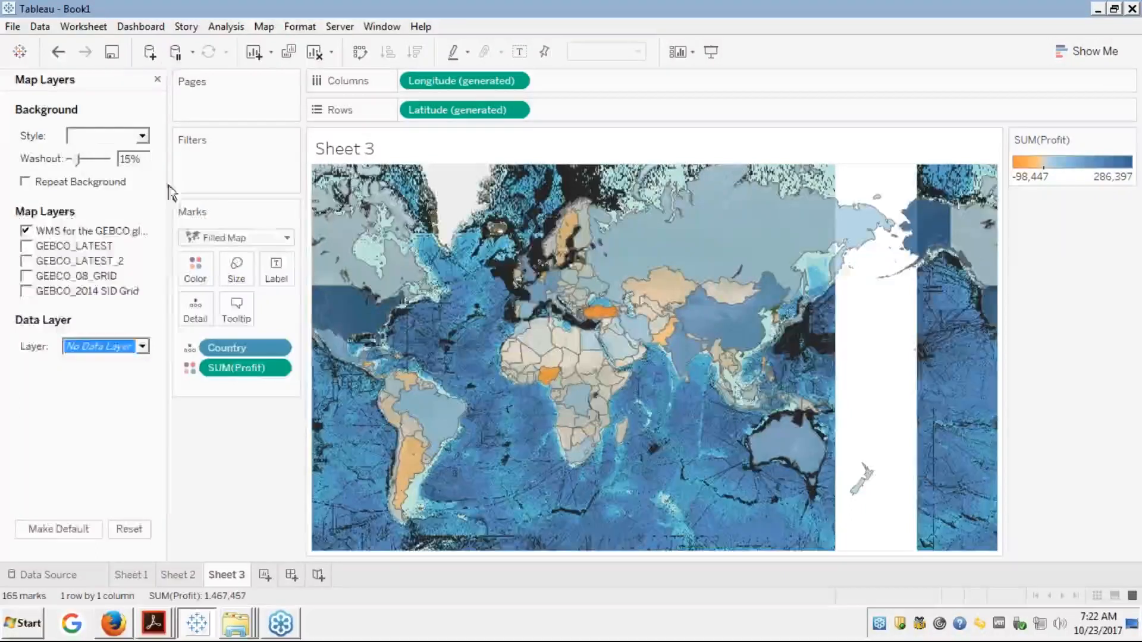
left_click(157, 79)
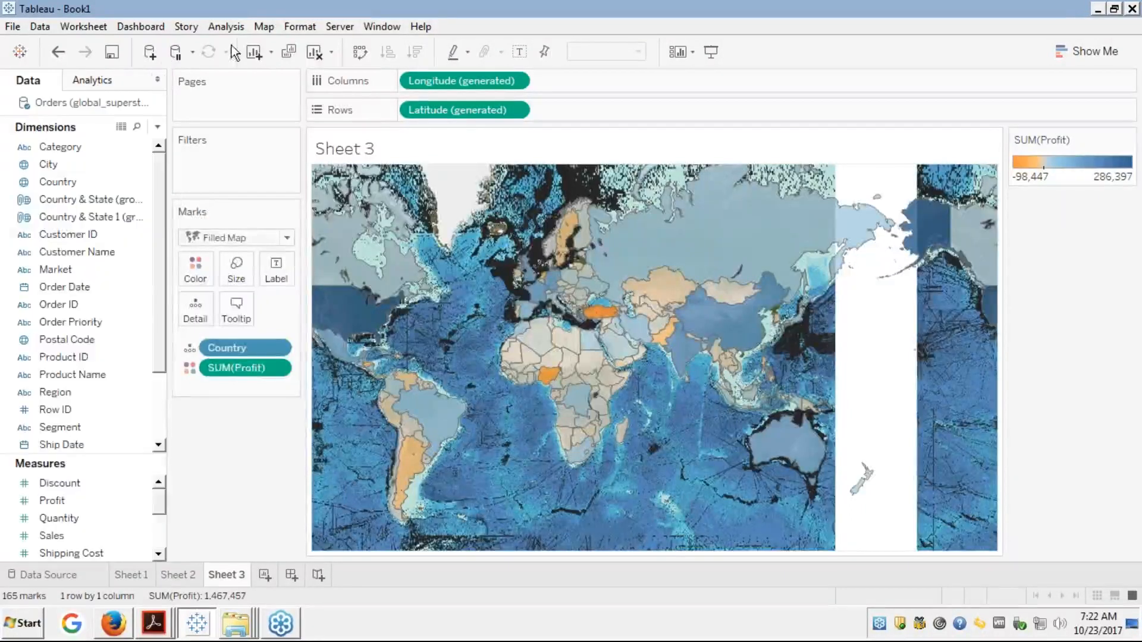
- Look through the available background maps for Sheet 3 without changing the selection
left_click(264, 27)
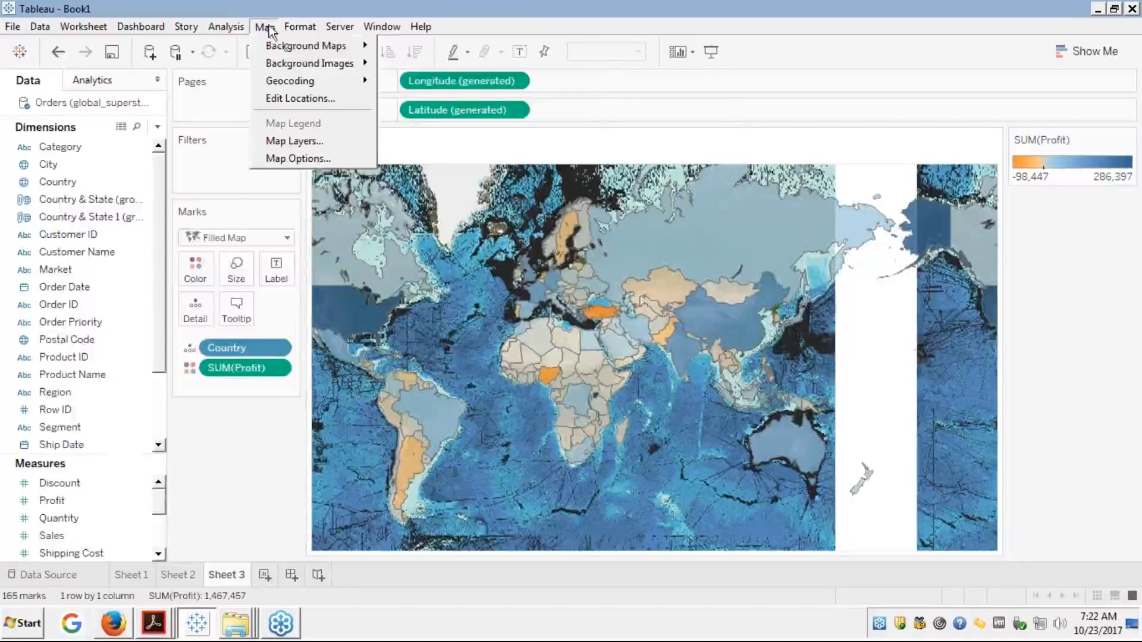
mouse_move(297, 48)
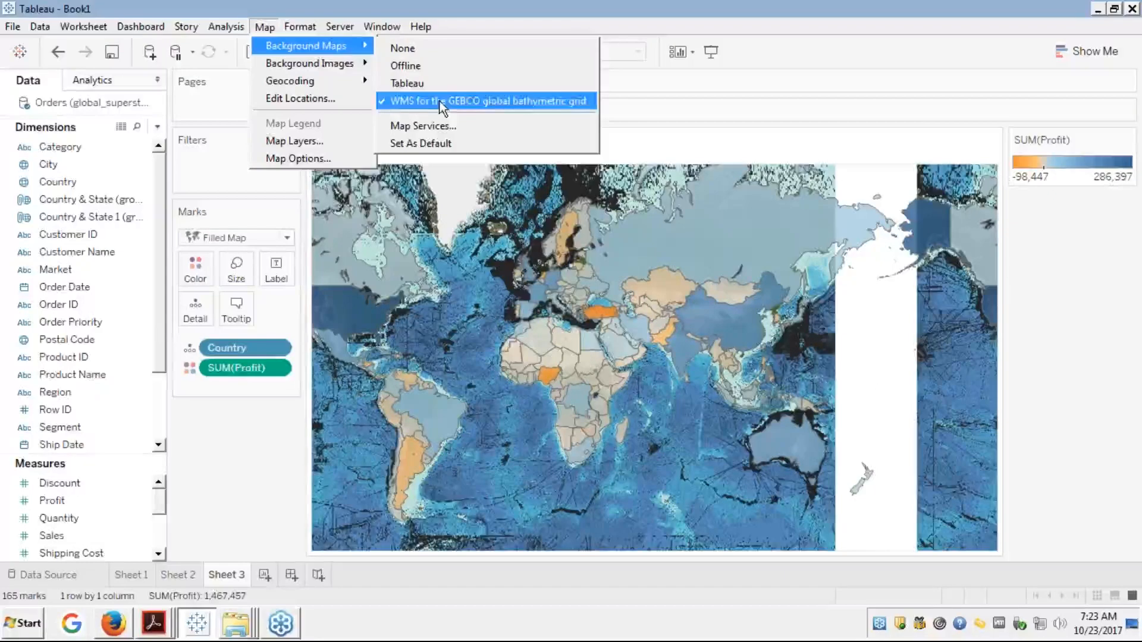
left_click(1124, 234)
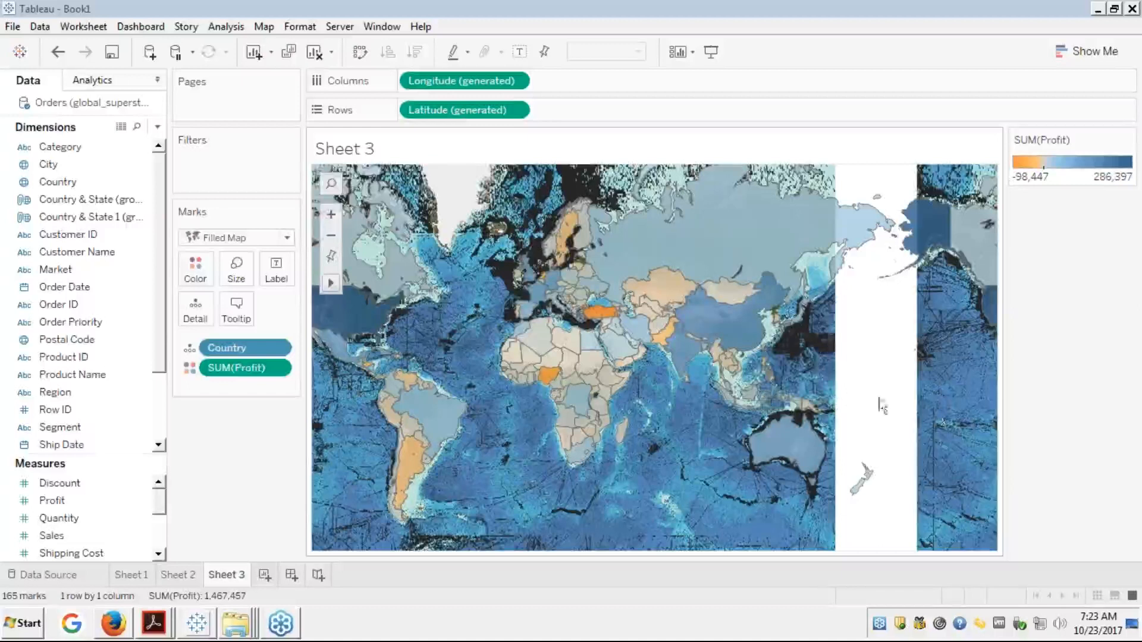
- Pan the world map east and west to inspect the WMS background, ending centred on the Atlantic Ocean
mouse_move(330, 284)
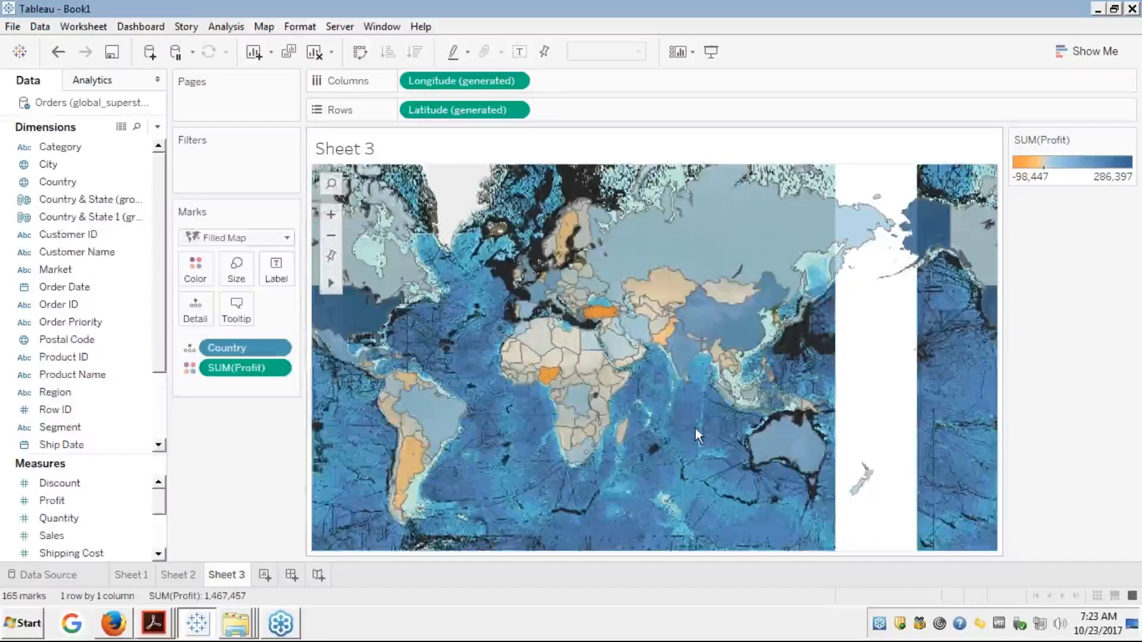
left_click_drag(695, 427, 923, 411)
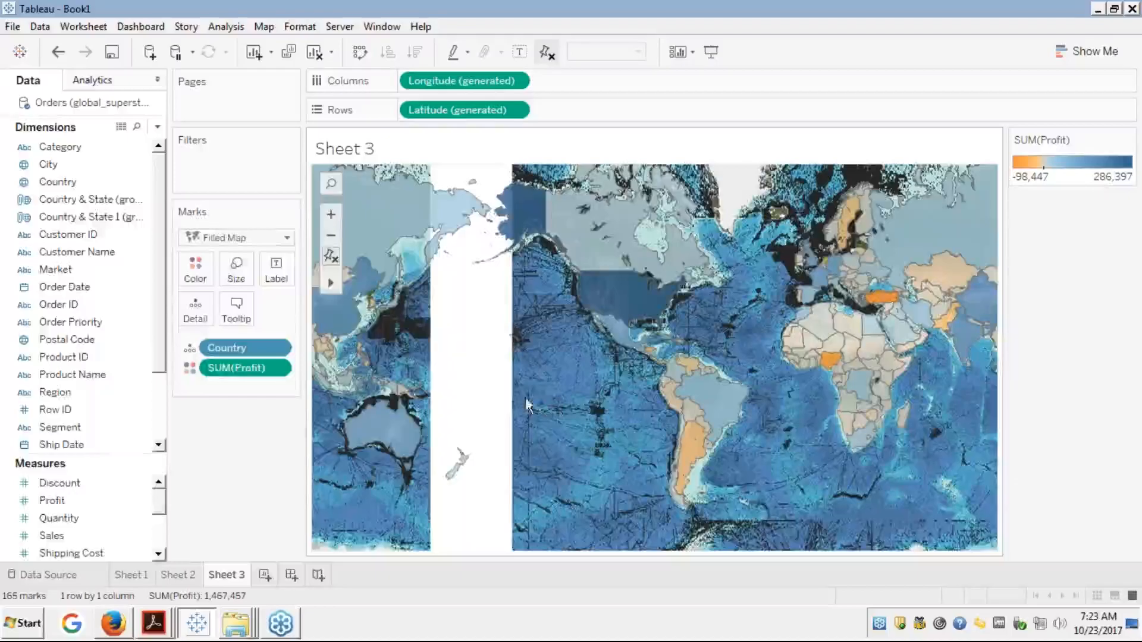
left_click_drag(542, 386, 319, 388)
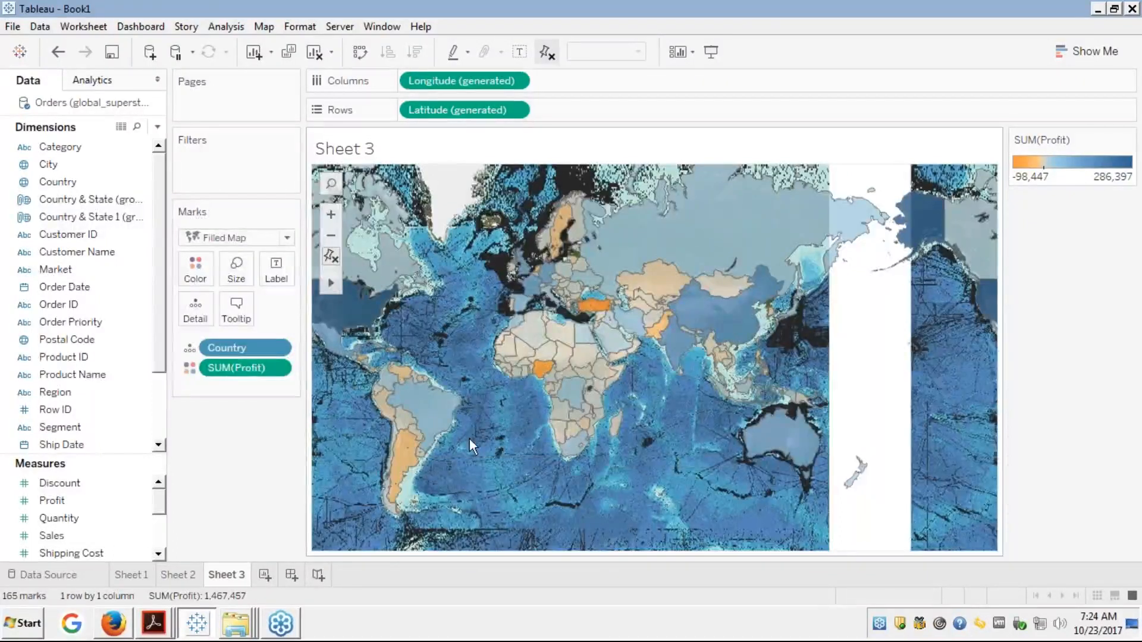
left_click_drag(470, 439, 669, 414)
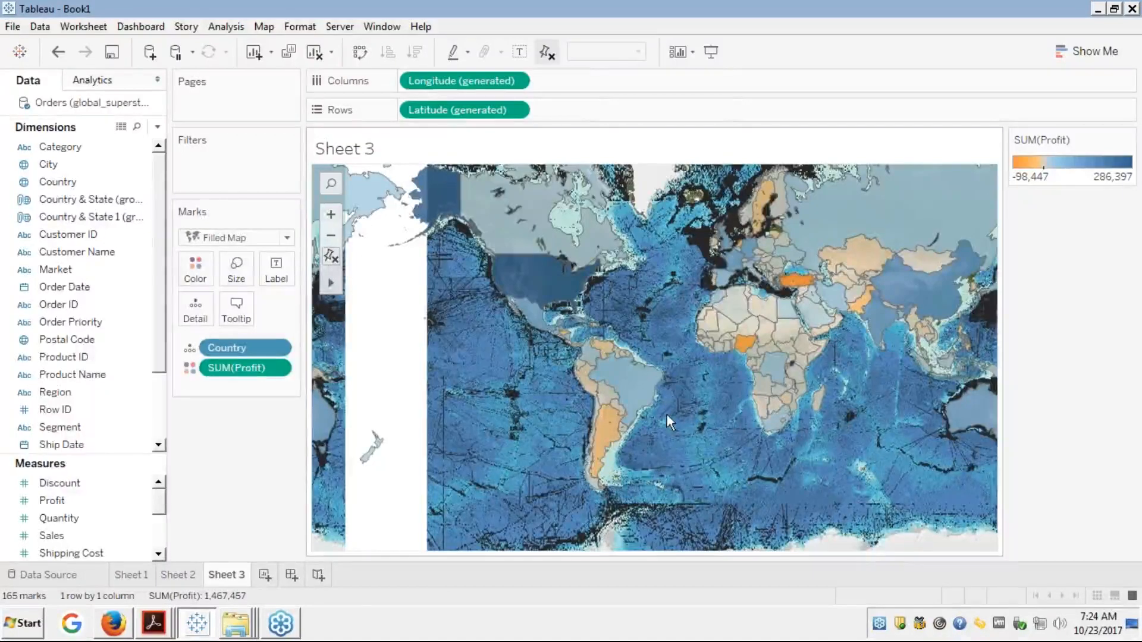
left_click_drag(667, 415, 624, 414)
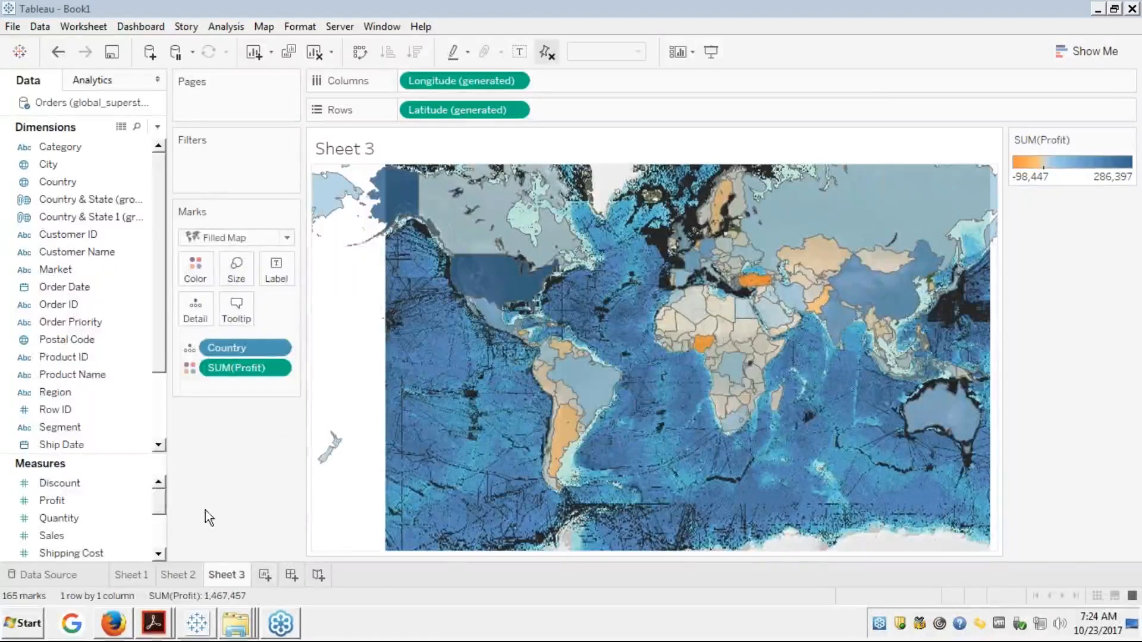
- Switch to Firefox and show the Module 6 presentation full screen, advancing to slide 43 on WMS - Web Mapping Services
left_click(115, 623)
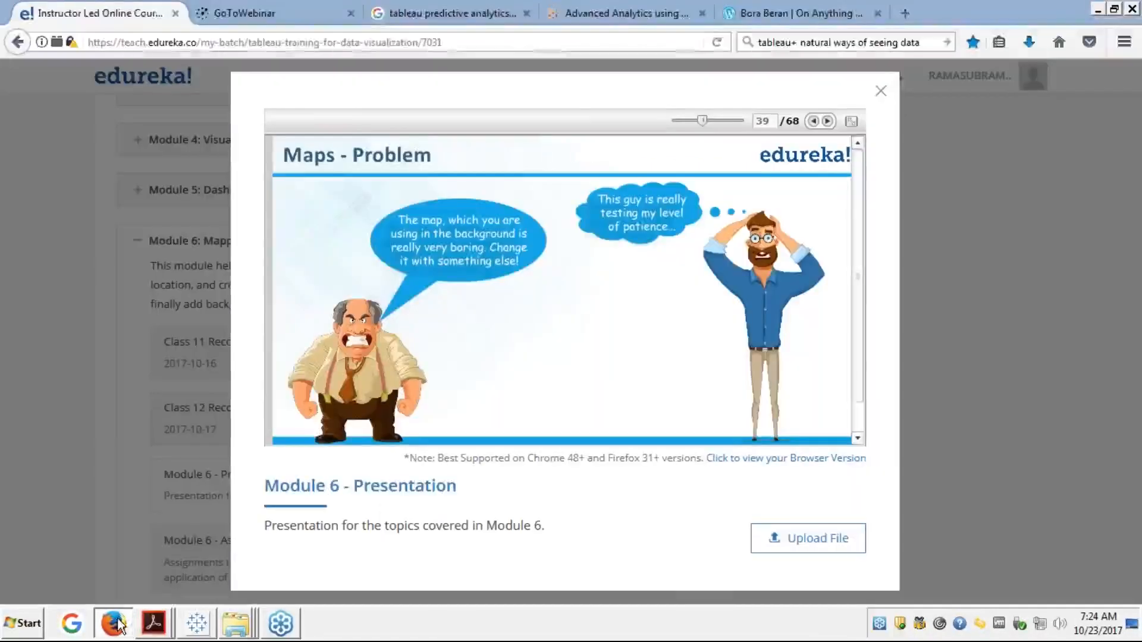
left_click(857, 122)
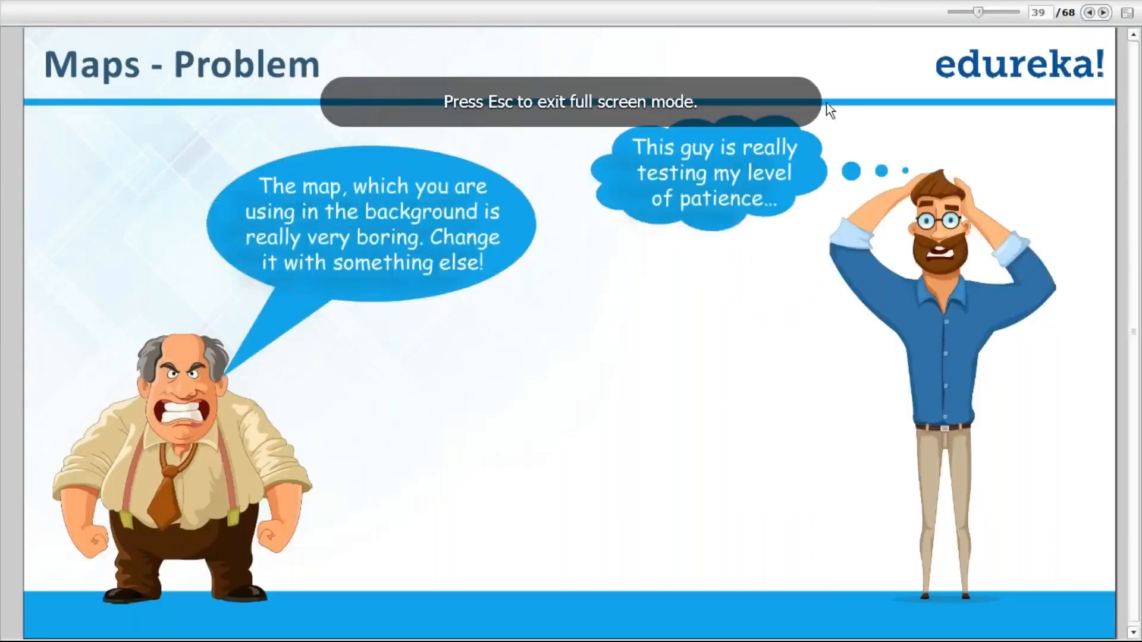
left_click(1102, 14)
left_click(1103, 13)
left_click(1103, 14)
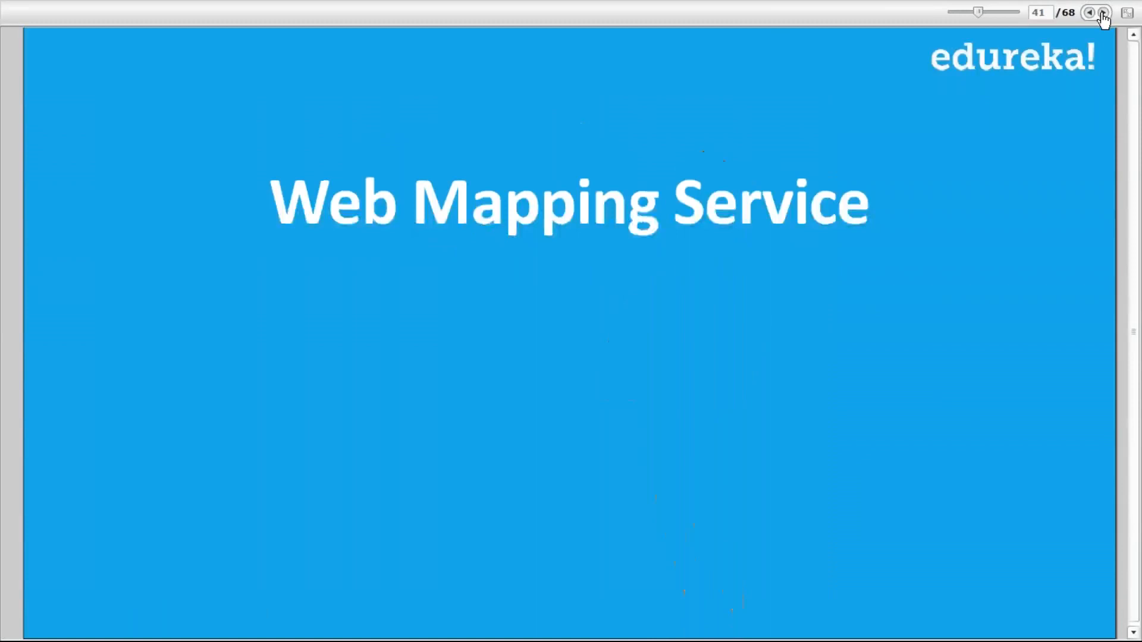
left_click(1102, 13)
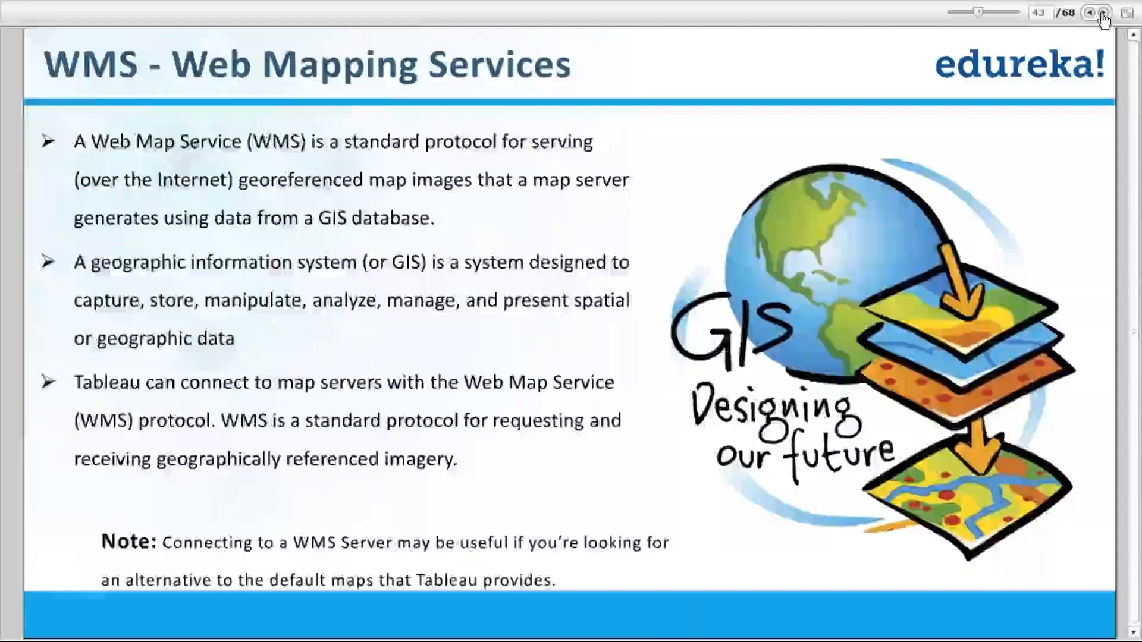
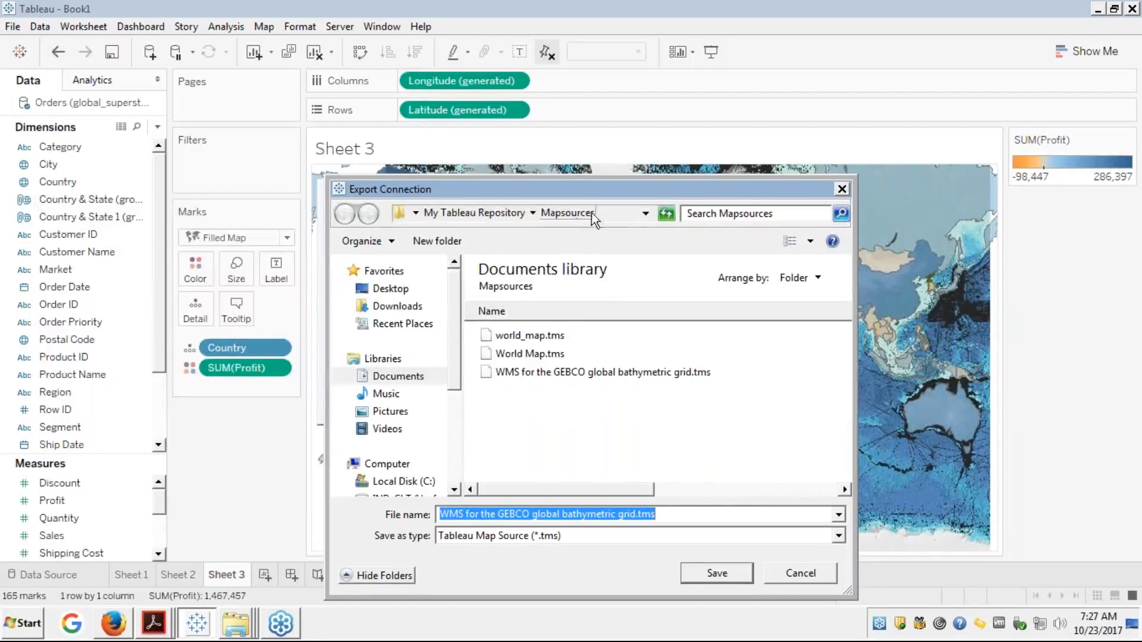
- Export the WMS connection to the Mapsources folder as WMS for the GEBCO global bathymetric grid.tms, replacing the existing file, and close the map services
left_click(605, 212)
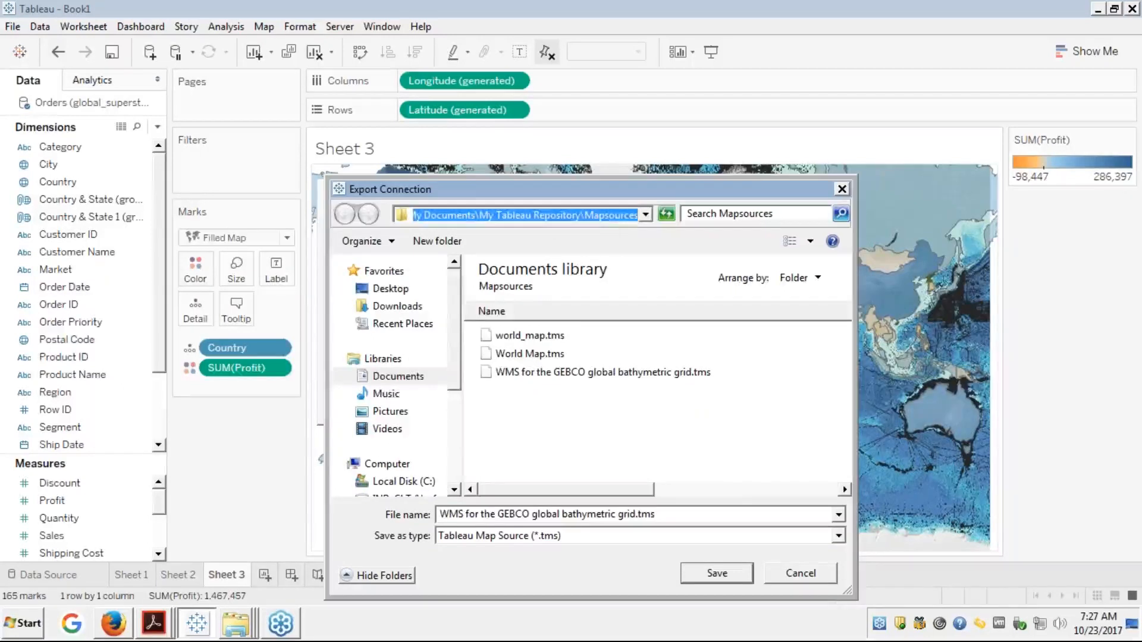
left_click(638, 215)
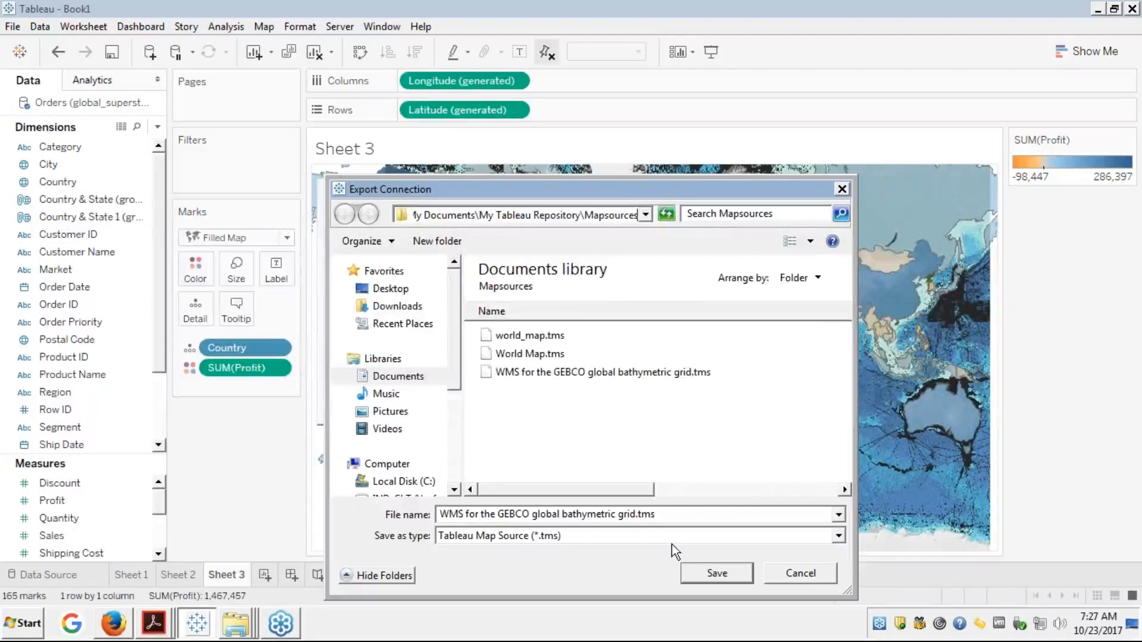
left_click(716, 573)
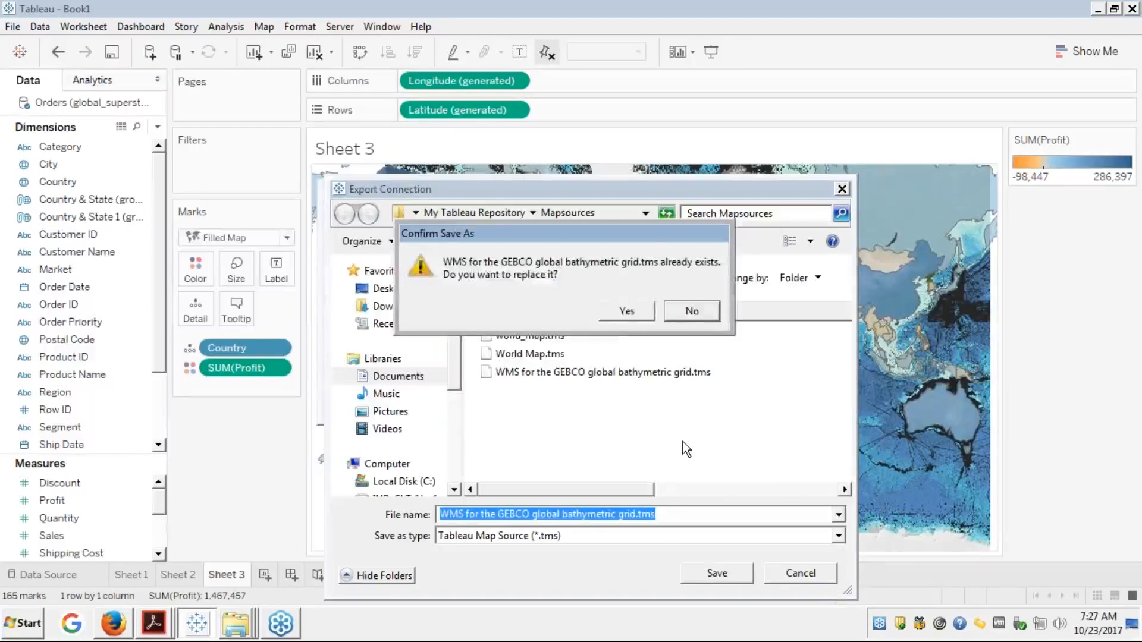
left_click(622, 311)
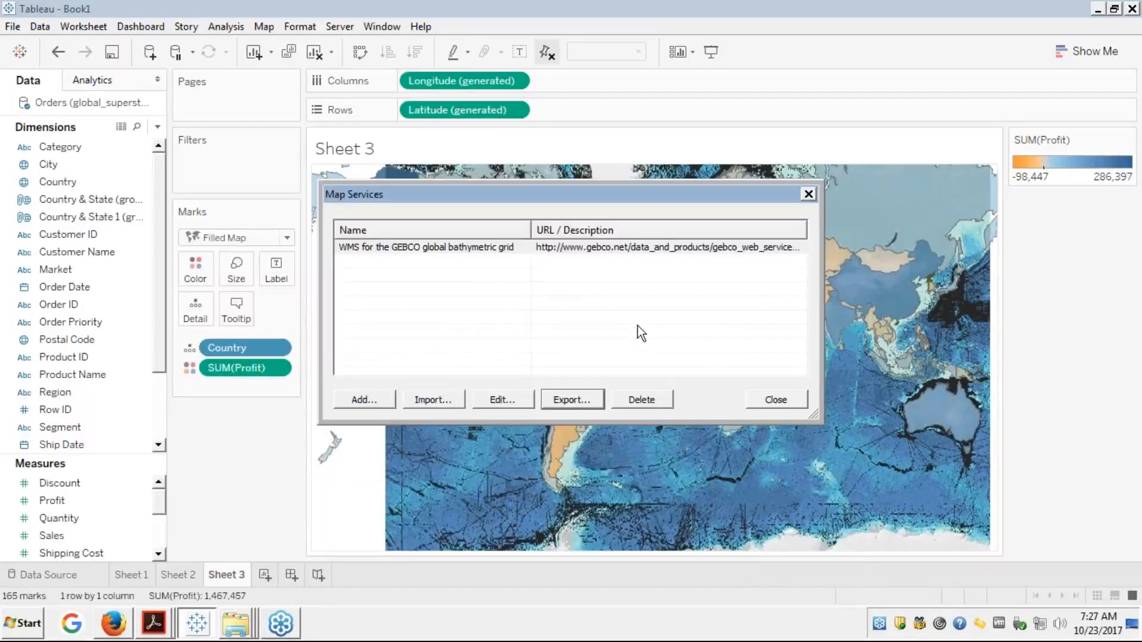
left_click(777, 399)
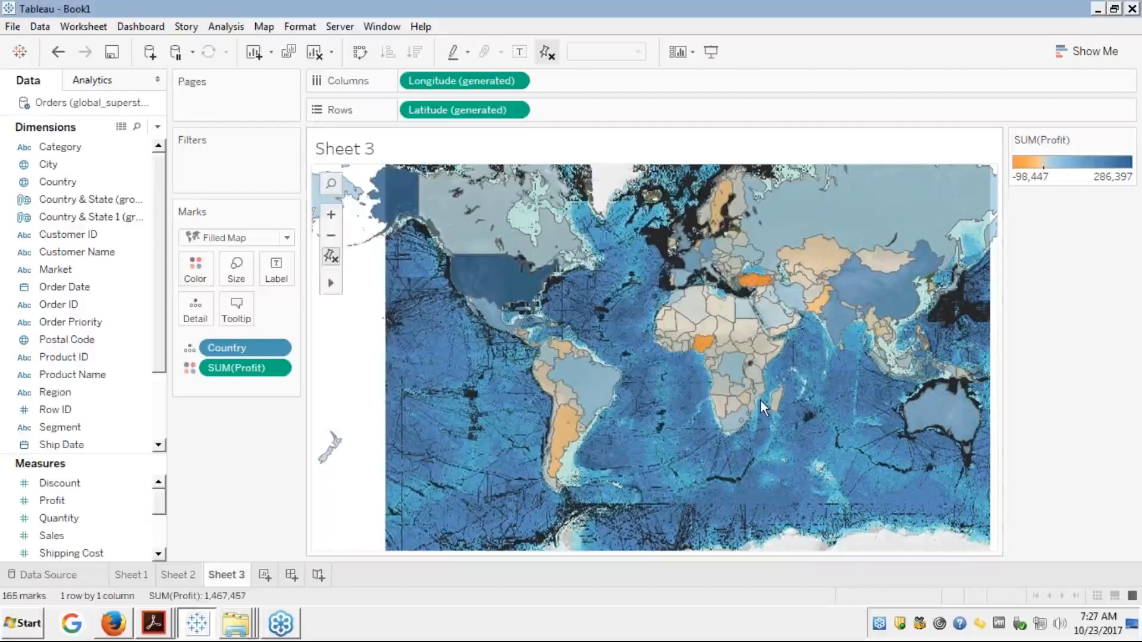
- Start exporting the WMS for the GEBCO global bathymetric grid map service and copy the path of its Mapsources destination folder
left_click(264, 27)
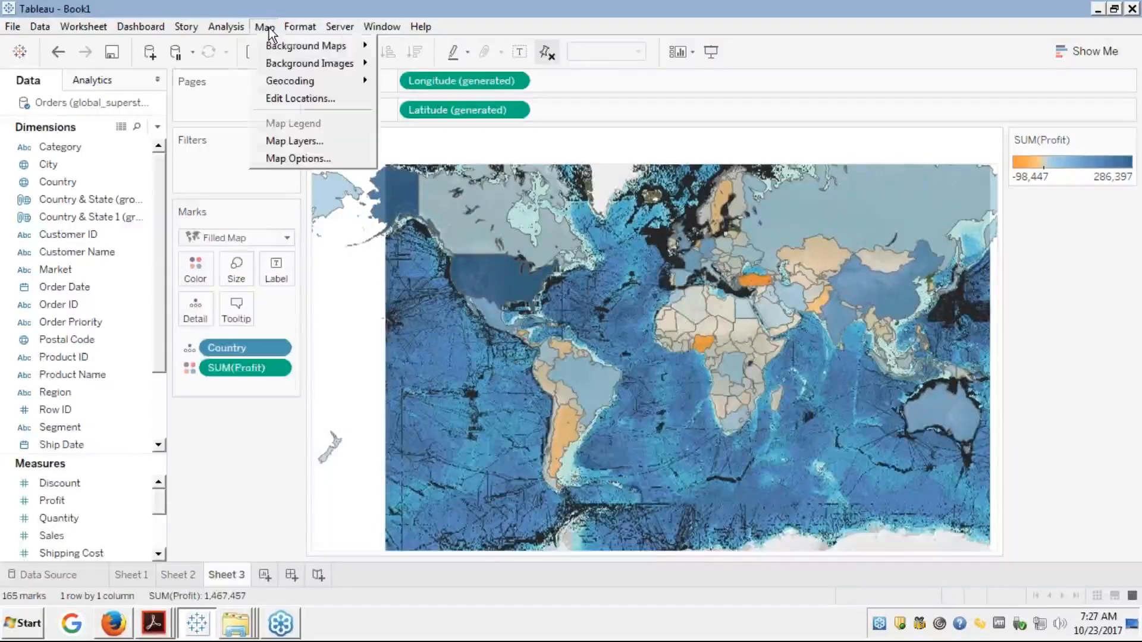
mouse_move(294, 52)
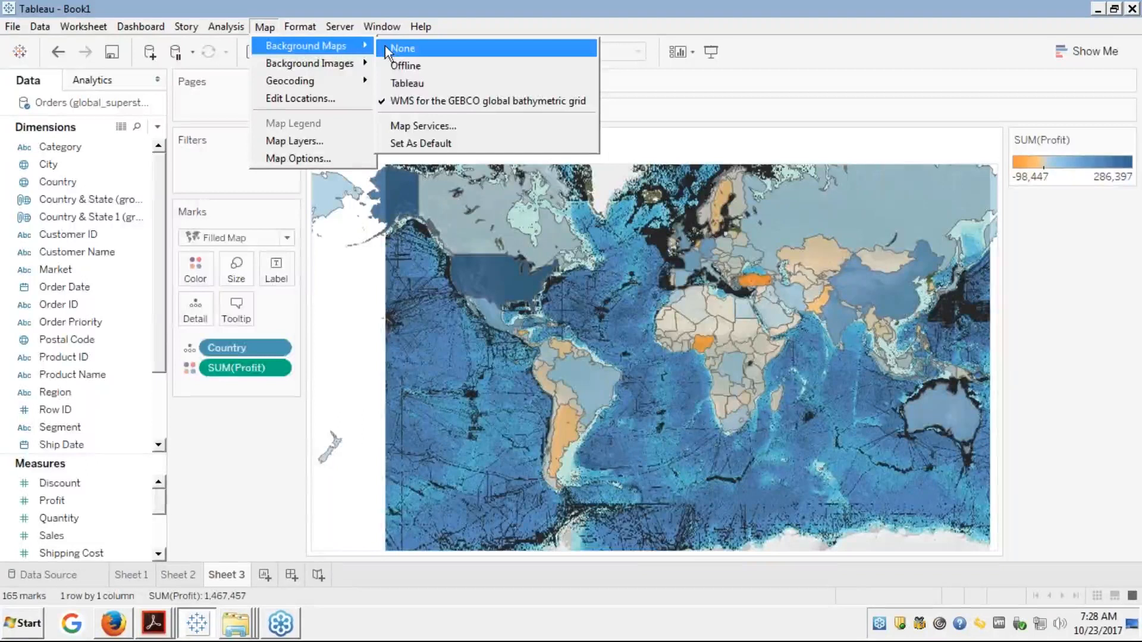
left_click(402, 126)
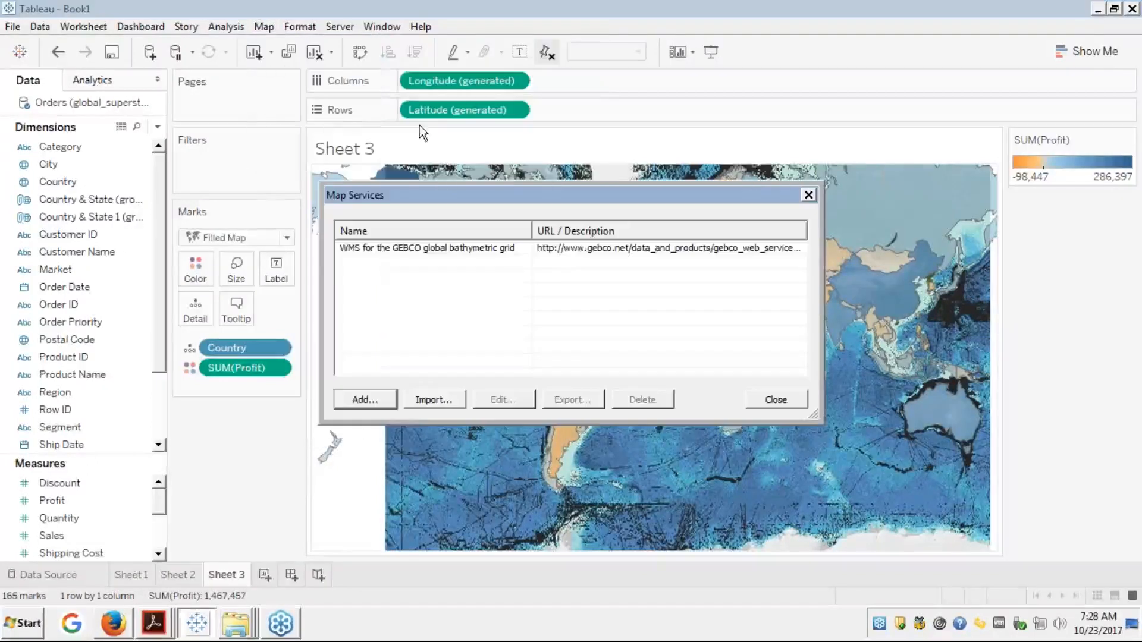
left_click(562, 248)
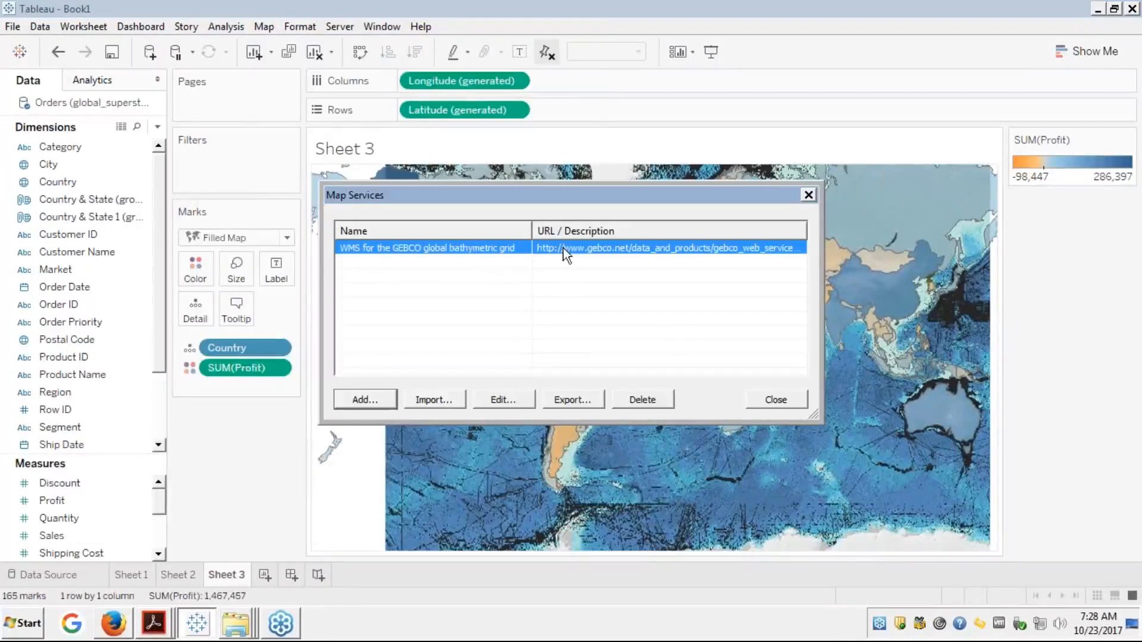
left_click(572, 399)
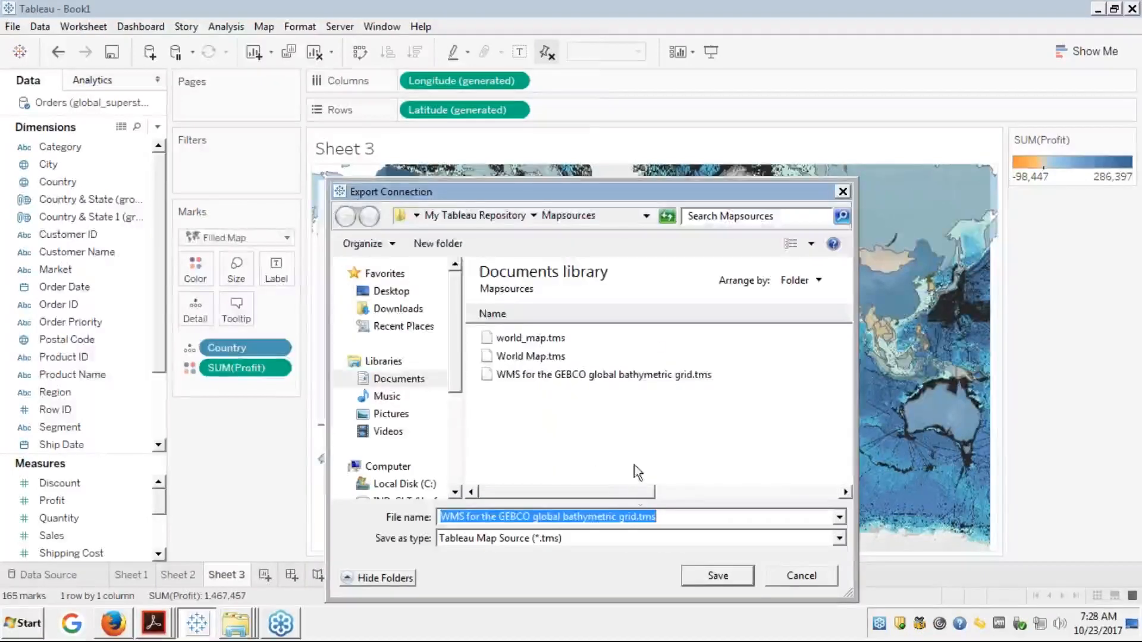
left_click(625, 215)
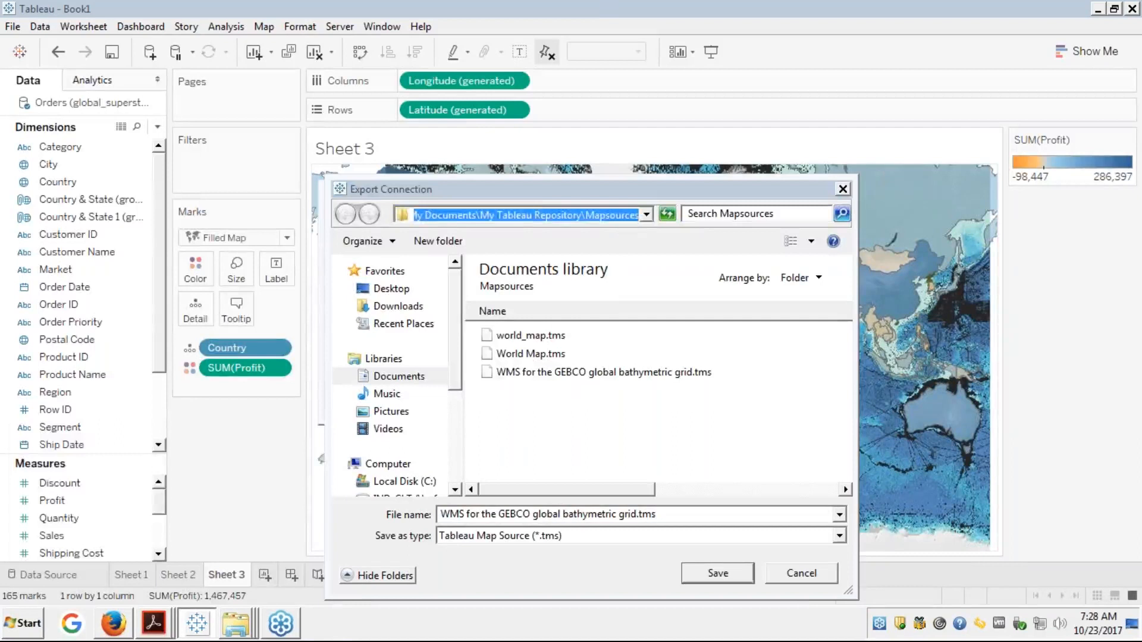
- Look at the exported WMS file in the Mapsources folder using the copied path, and cancel the new export and close the map services
key("super+r")
key("ctrl+v")
key("Return")
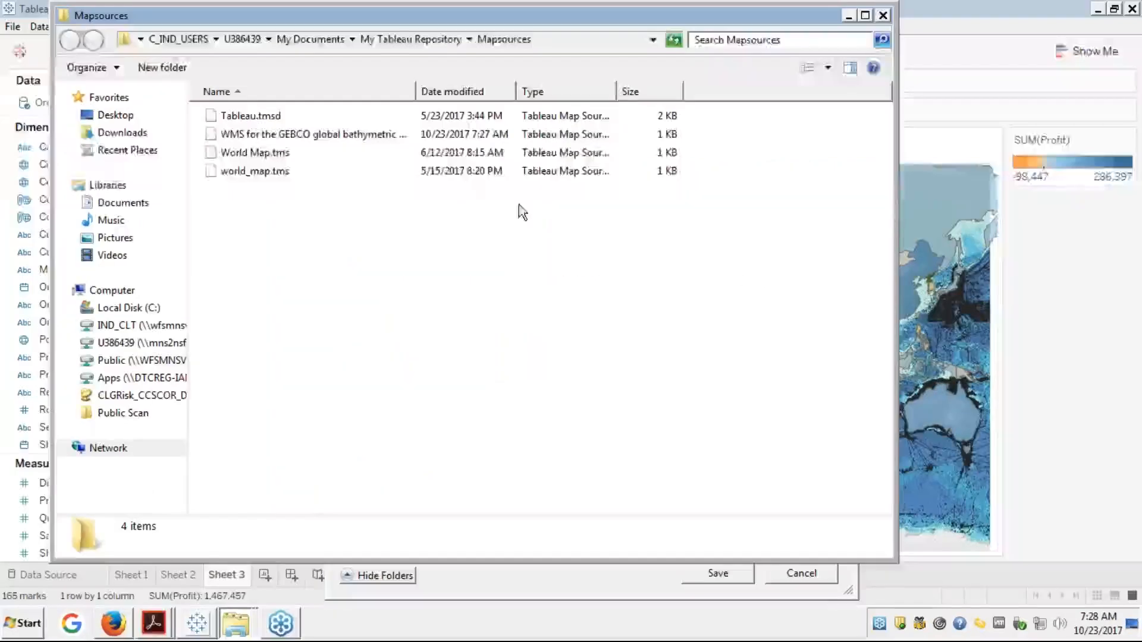
left_click(340, 134)
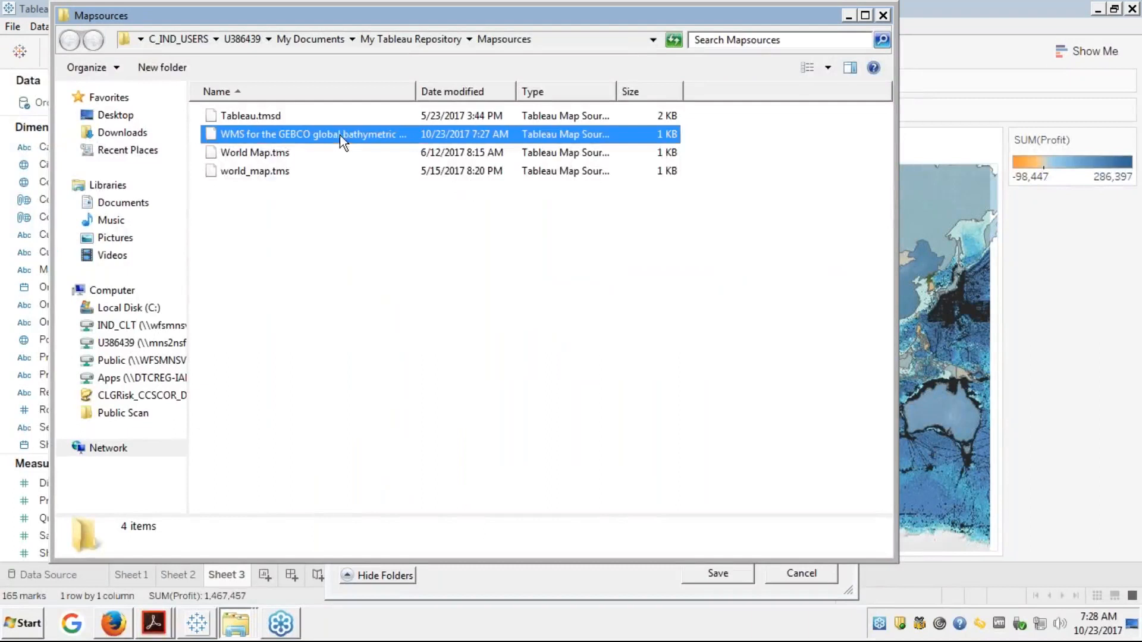
left_click(413, 91)
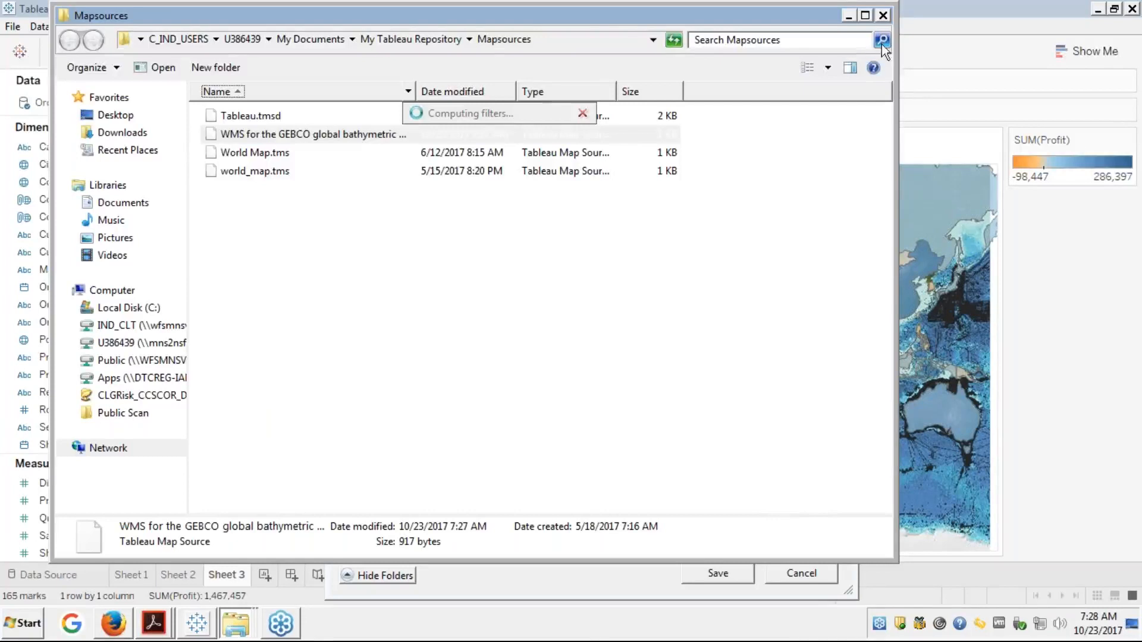
left_click(886, 13)
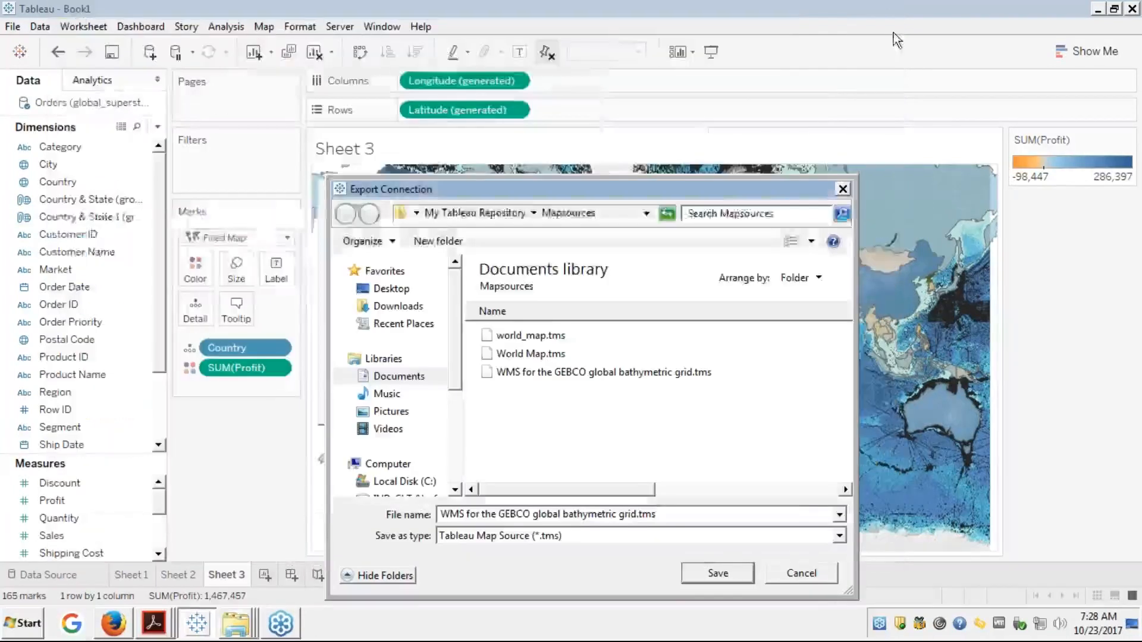
left_click(794, 574)
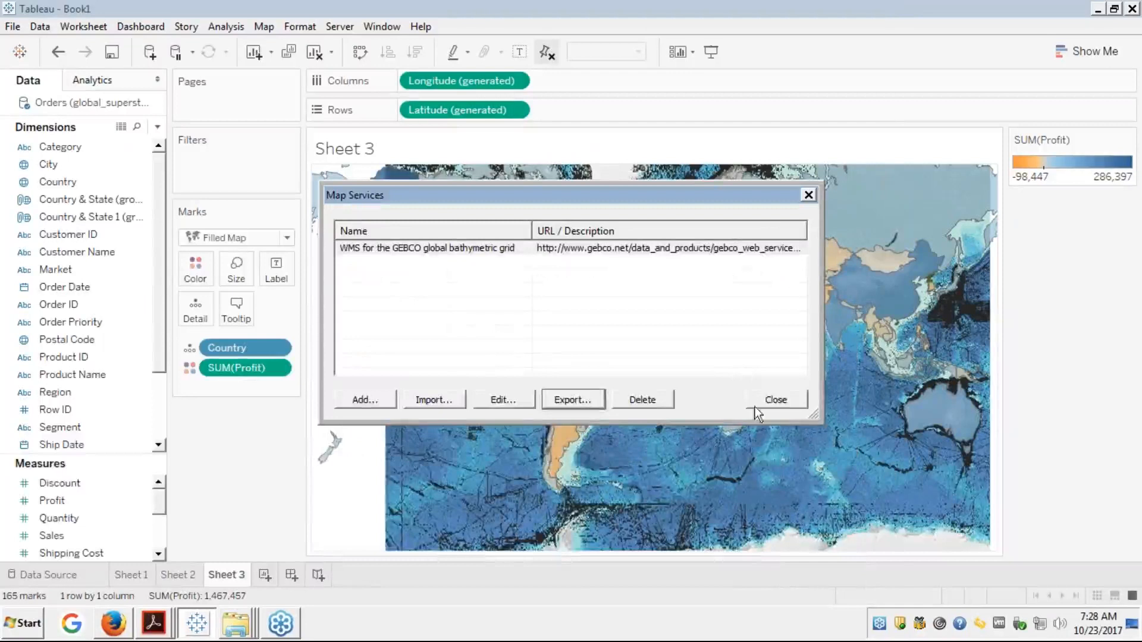
left_click(764, 399)
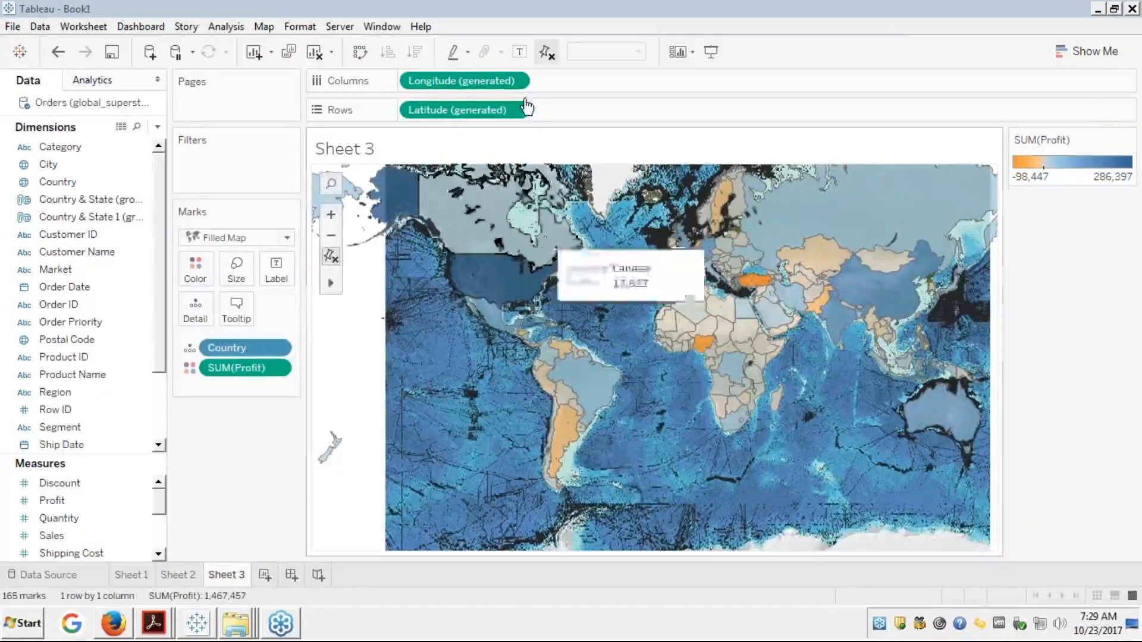
- Look at the map layer options of the WMS background map and close them without changes
left_click(267, 26)
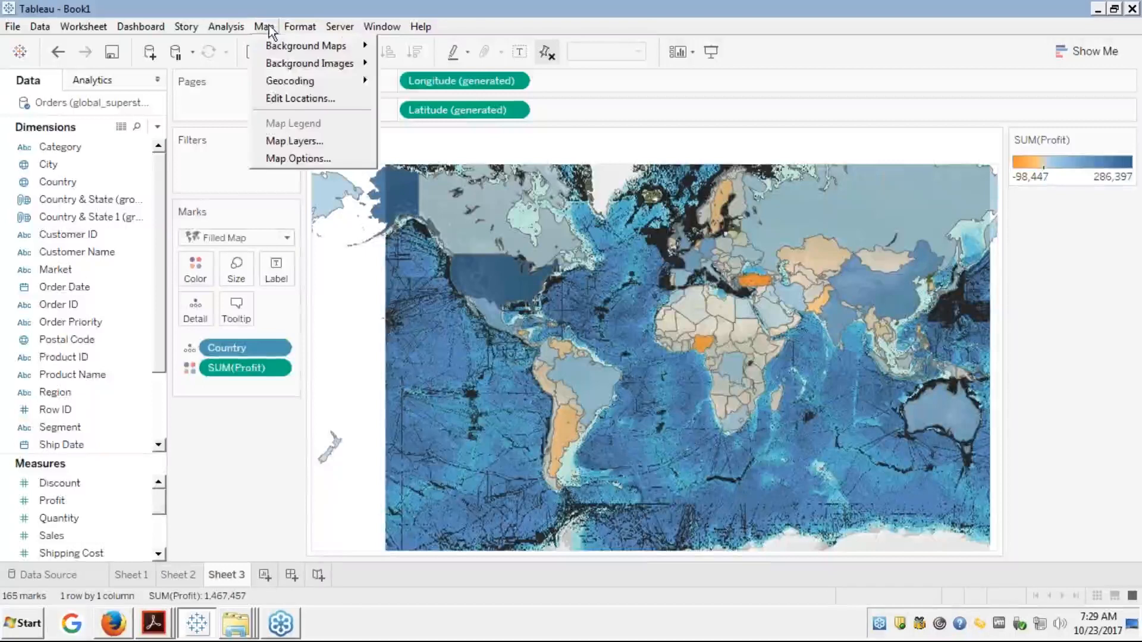
left_click(281, 143)
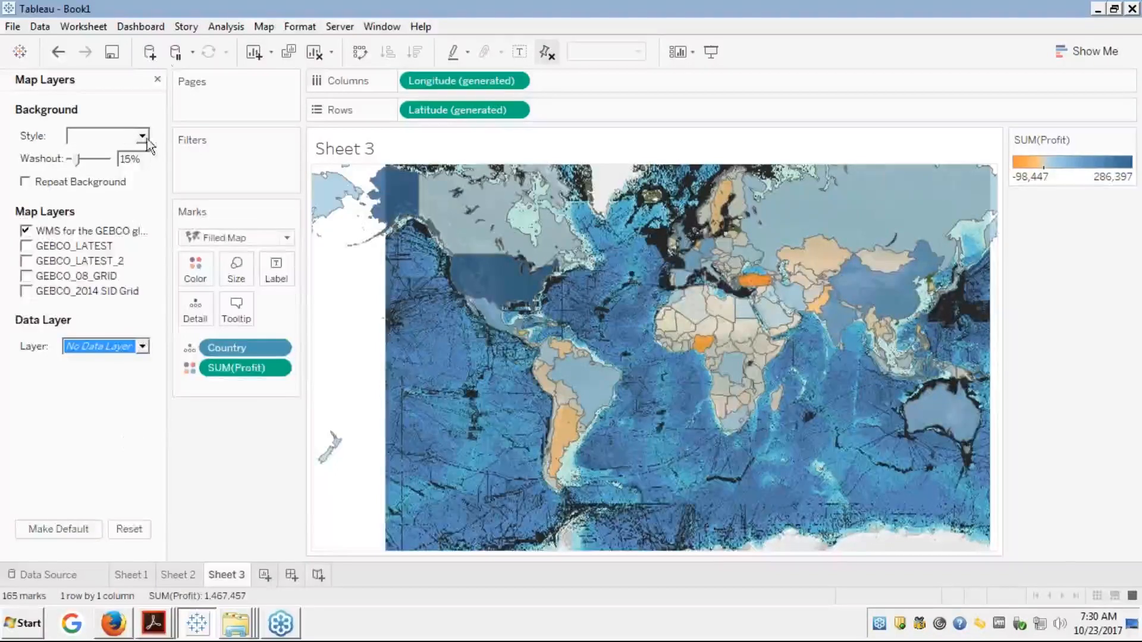
left_click(157, 80)
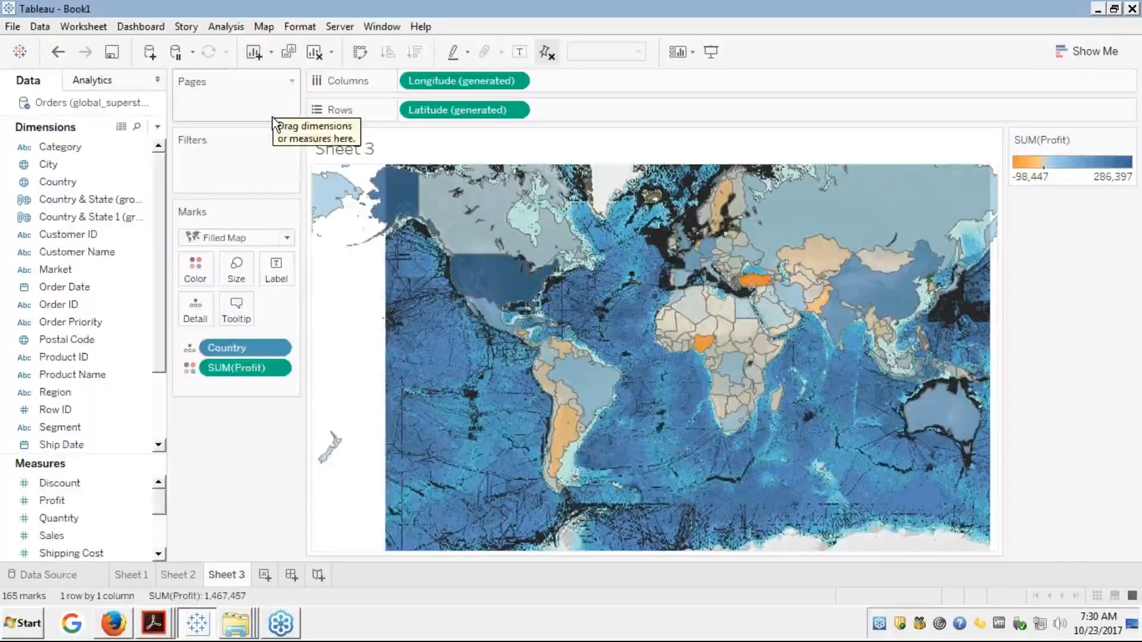
- Reopen the Mapsources folder with the Run command, look at the Tableau.tmsd file, and close the folder
key("super+r")
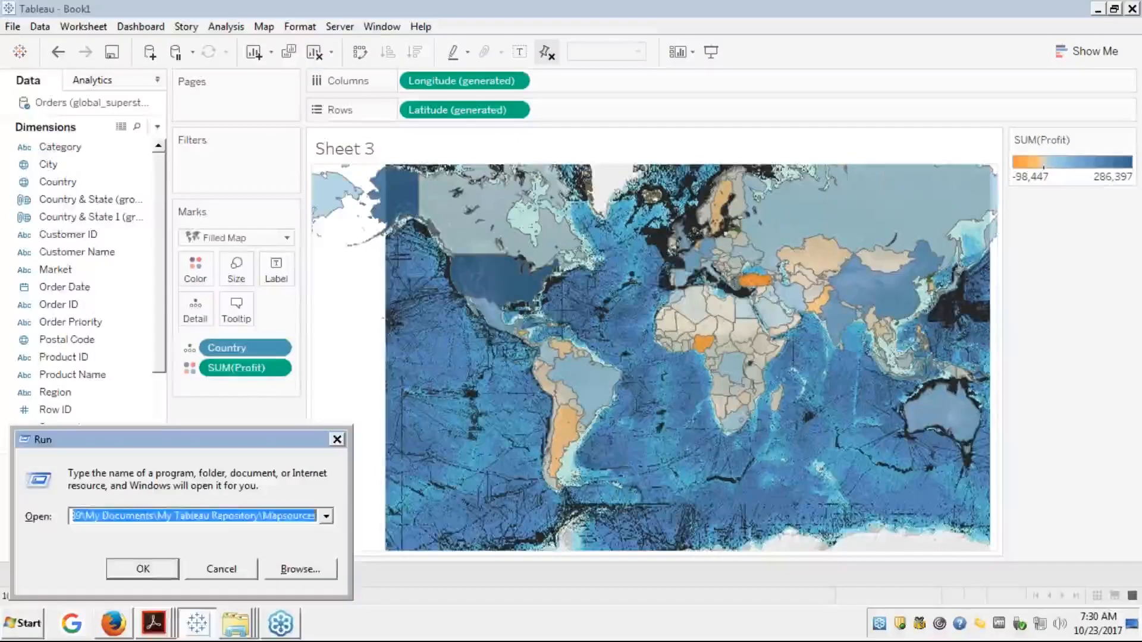
key("End")
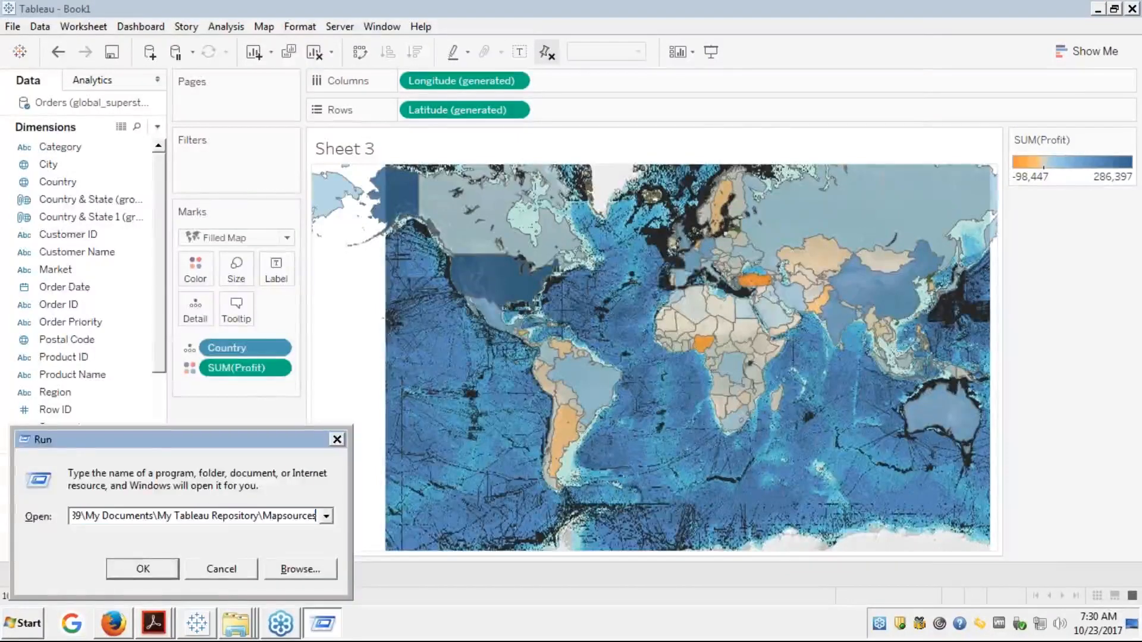
key("Return")
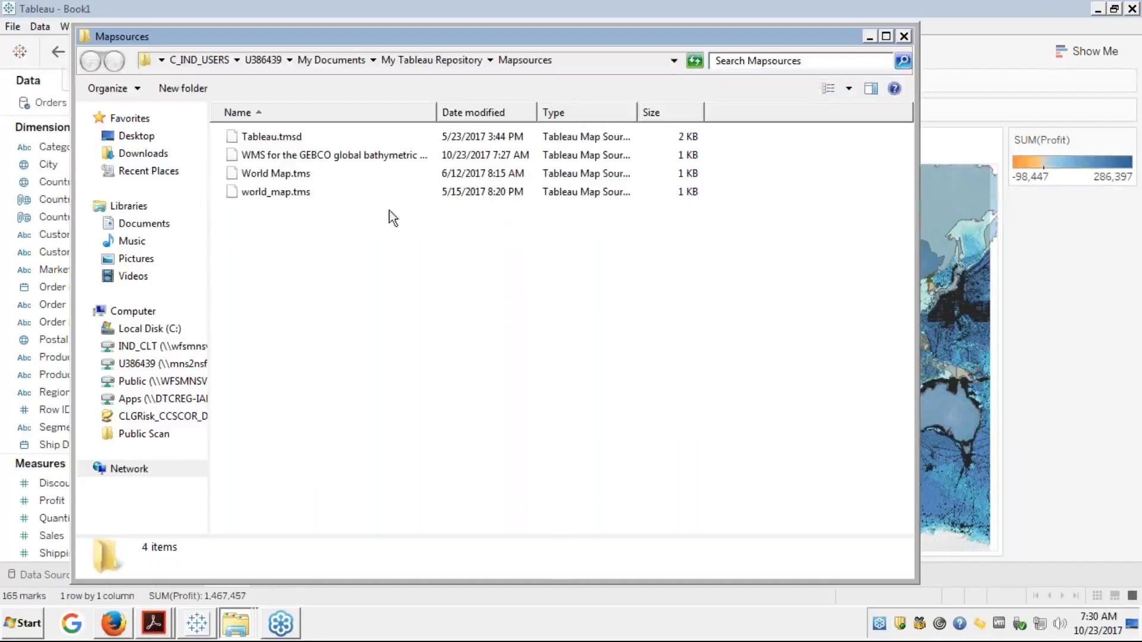
left_click(280, 141)
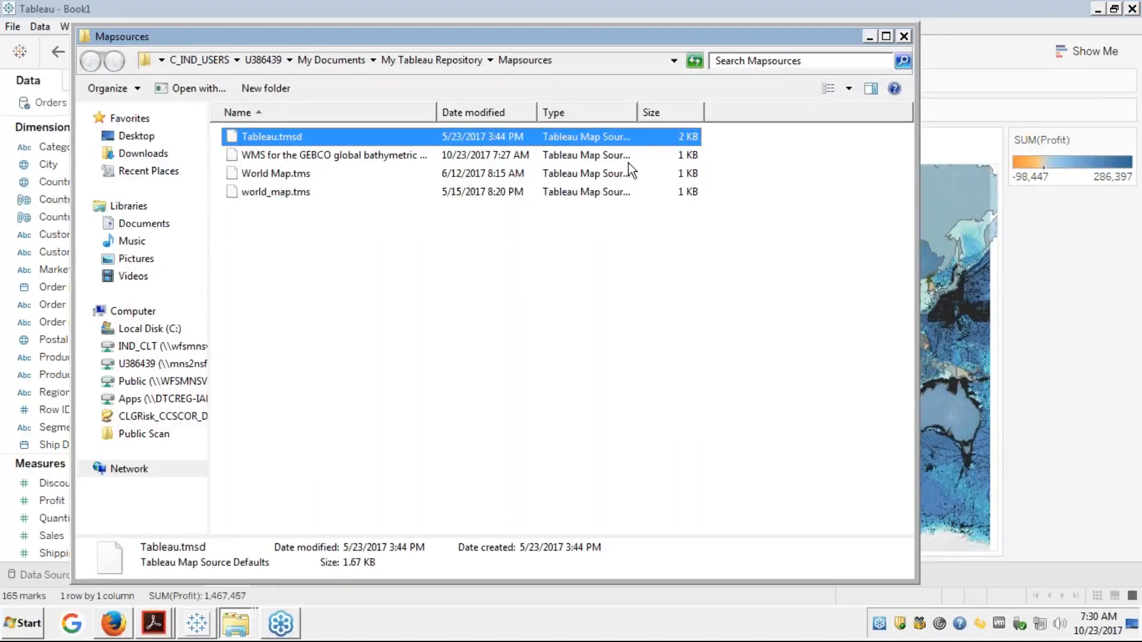
left_click(776, 157)
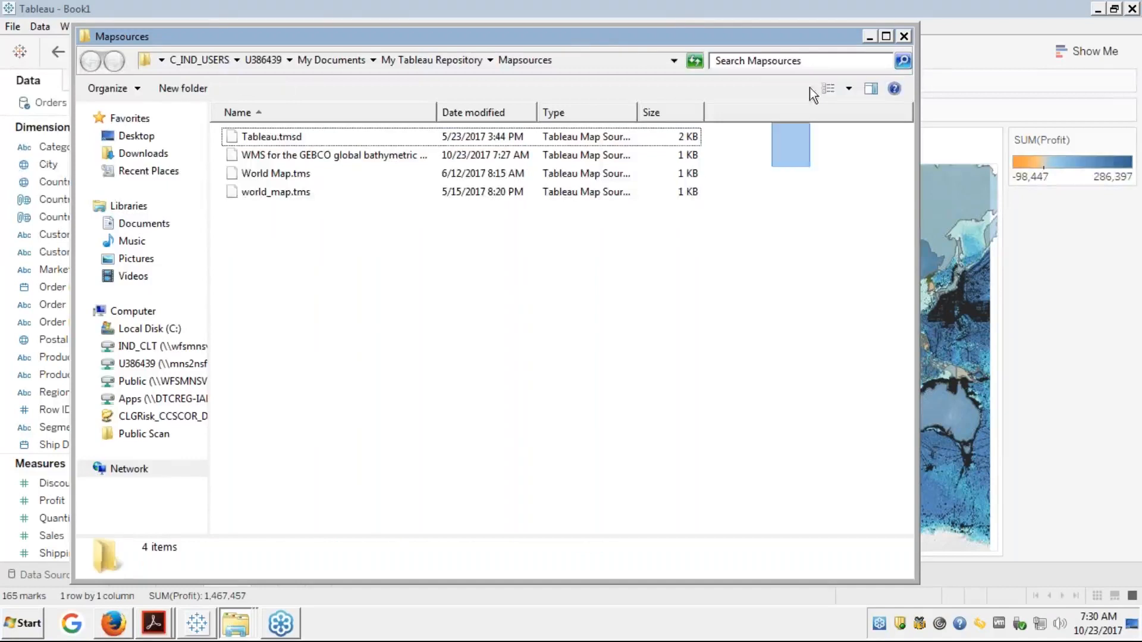
left_click(903, 37)
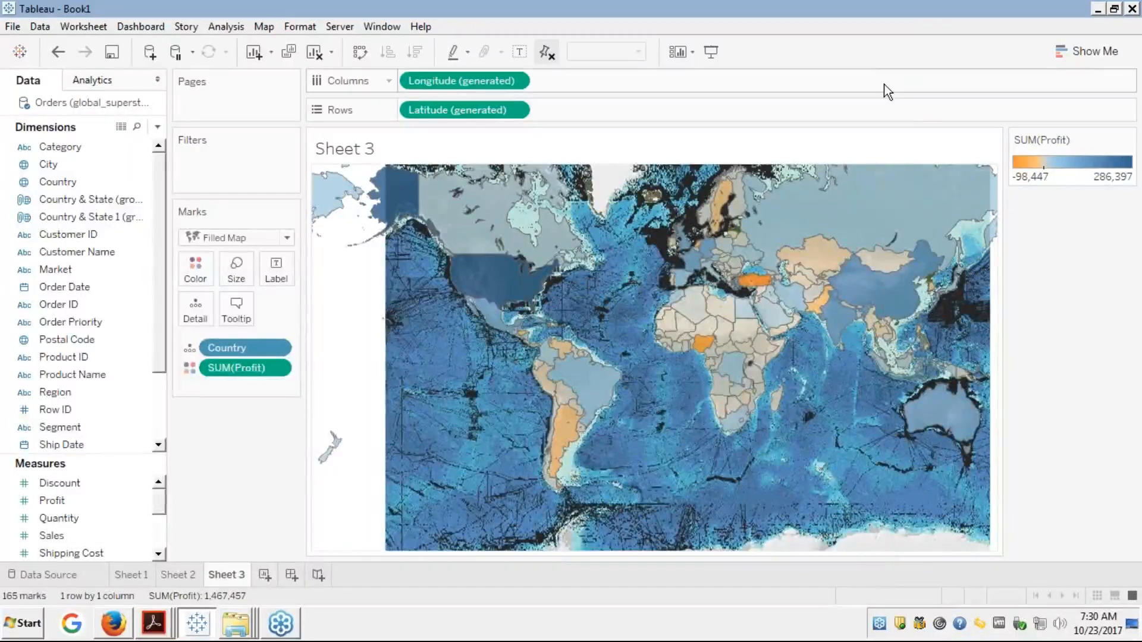
- Switch the background map of Sheet 3 to Tableau
left_click(269, 23)
mouse_move(288, 89)
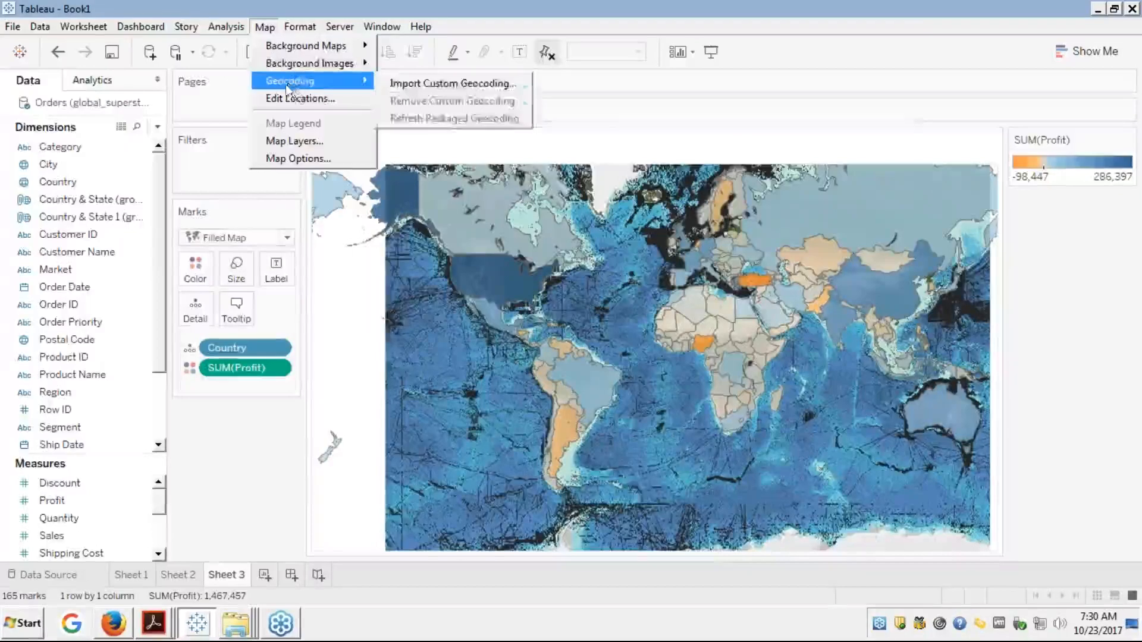
mouse_move(307, 54)
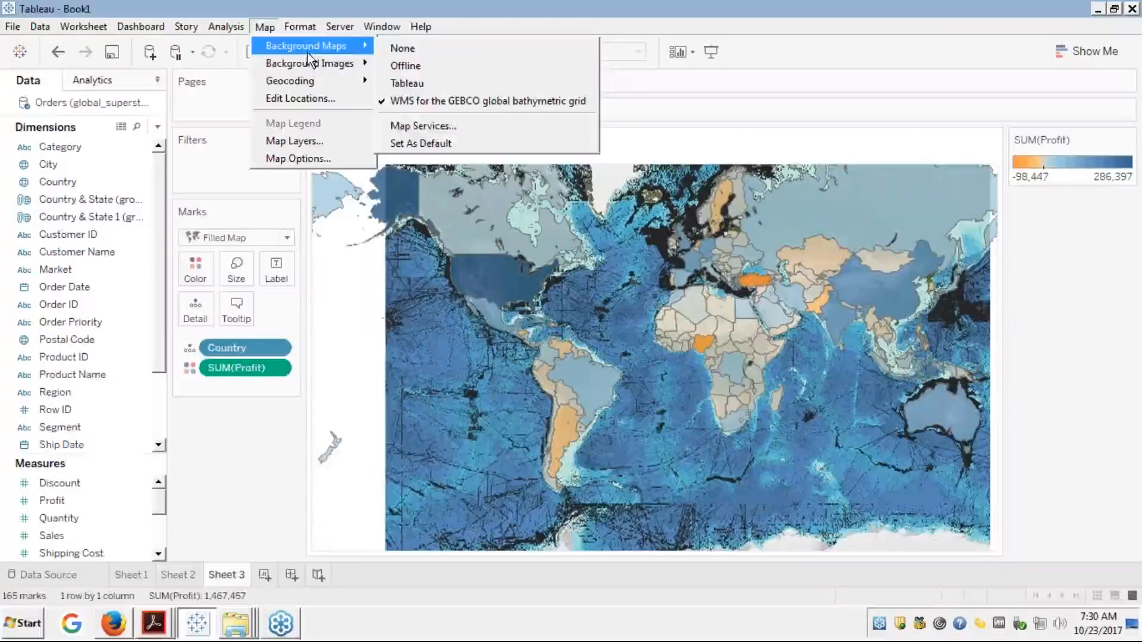
left_click(409, 83)
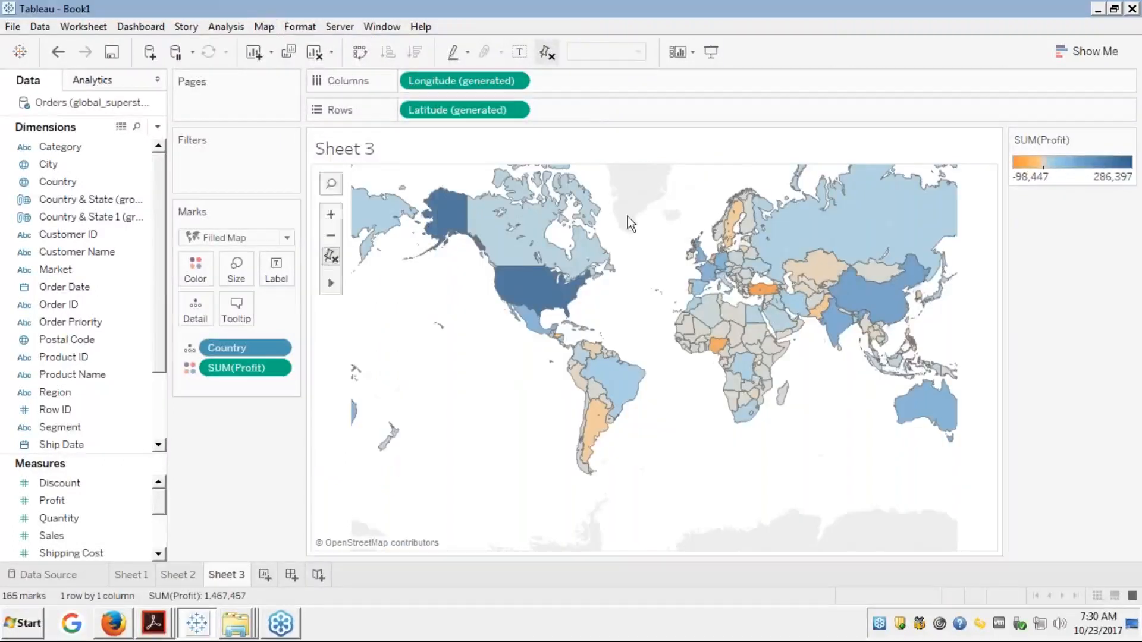
- Review the map layers of Sheet 3 and add the US Population data layer Age (median) to the map
left_click(264, 26)
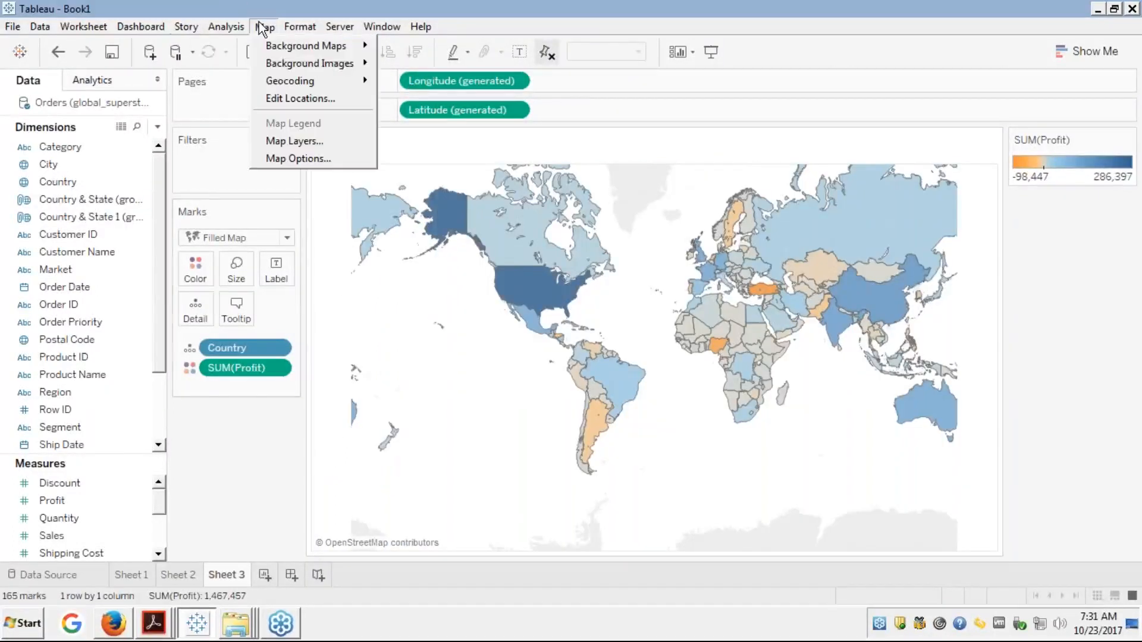
left_click(275, 156)
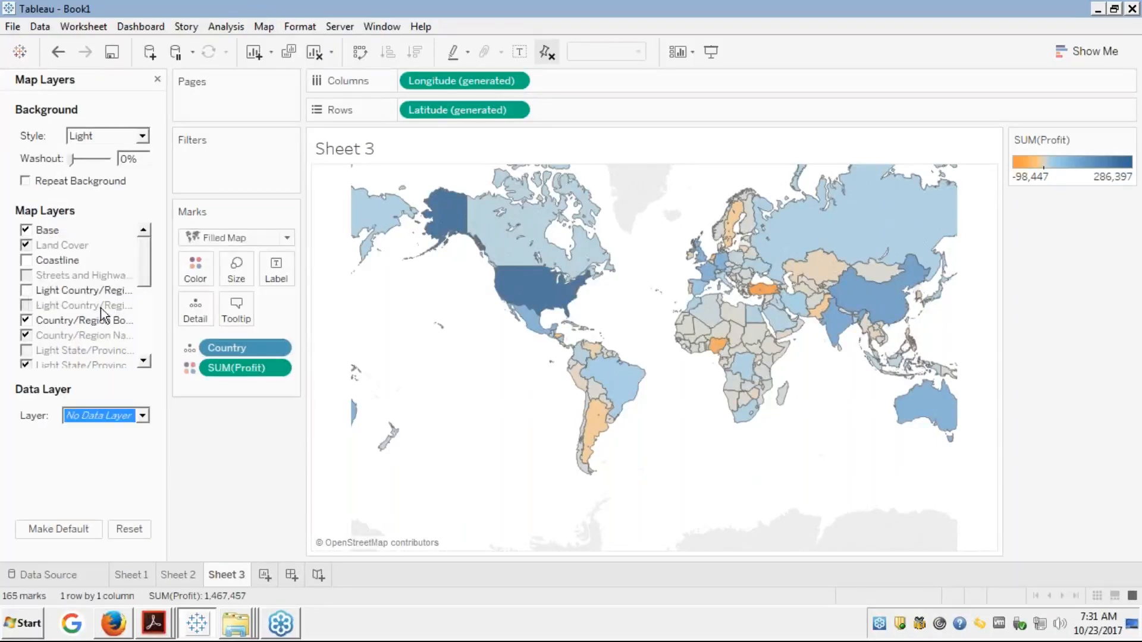
left_click(144, 341)
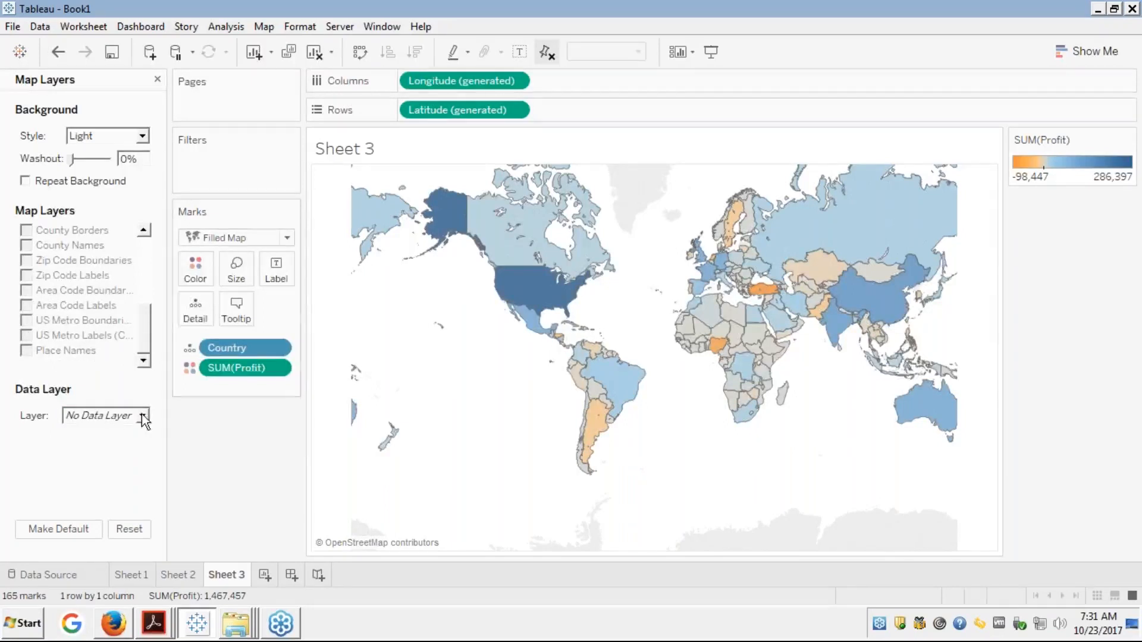
mouse_move(393, 291)
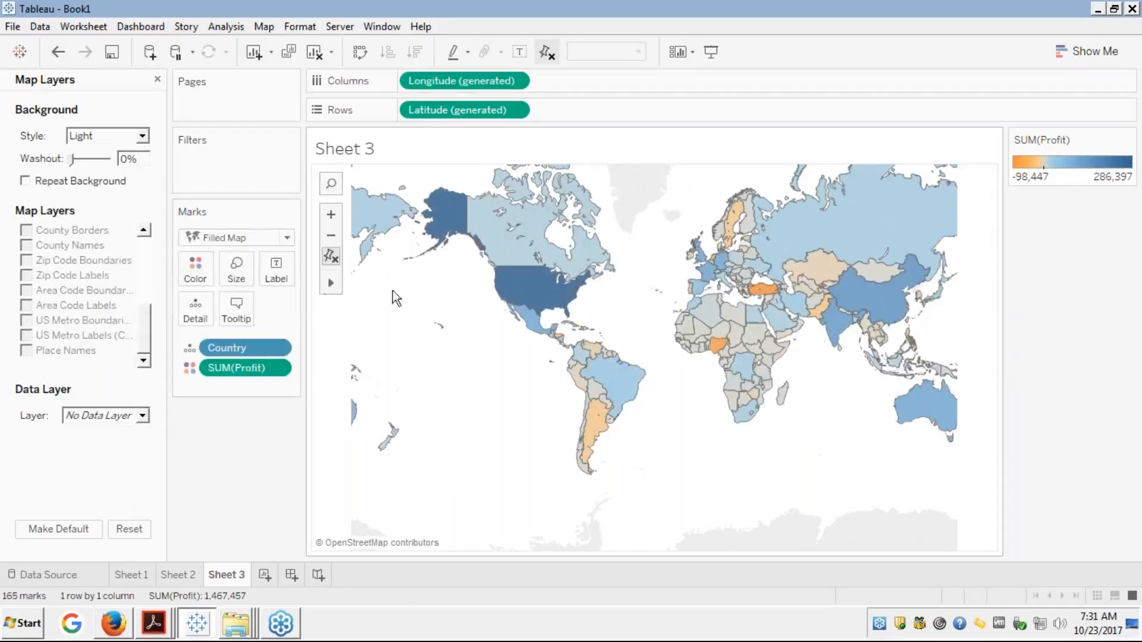
left_click(331, 214)
left_click(330, 213)
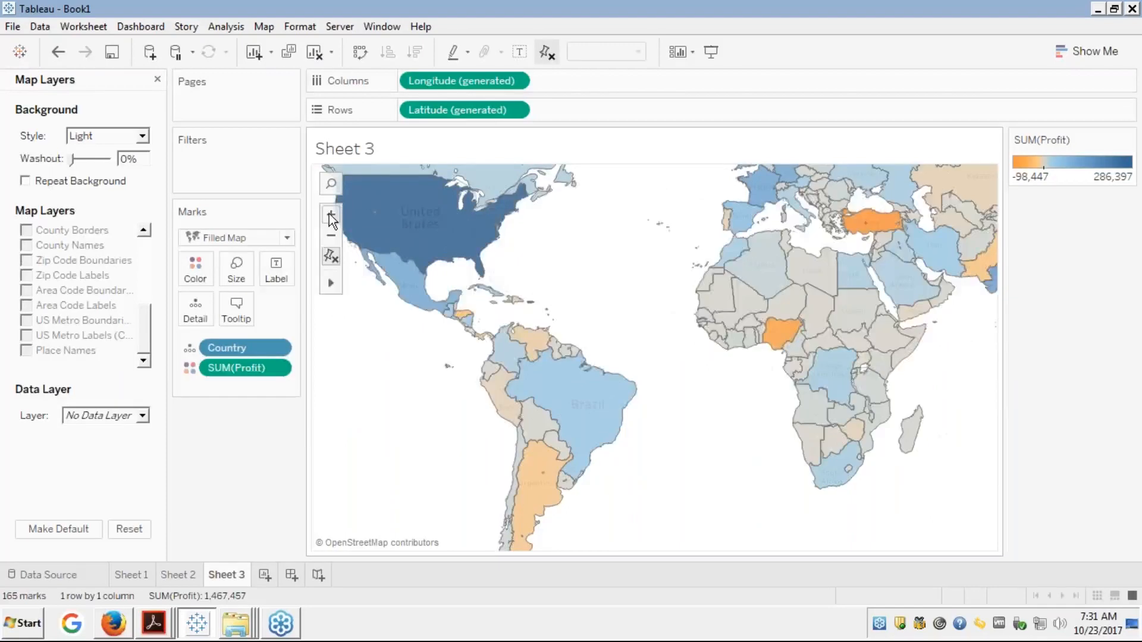
left_click(330, 215)
left_click(143, 417)
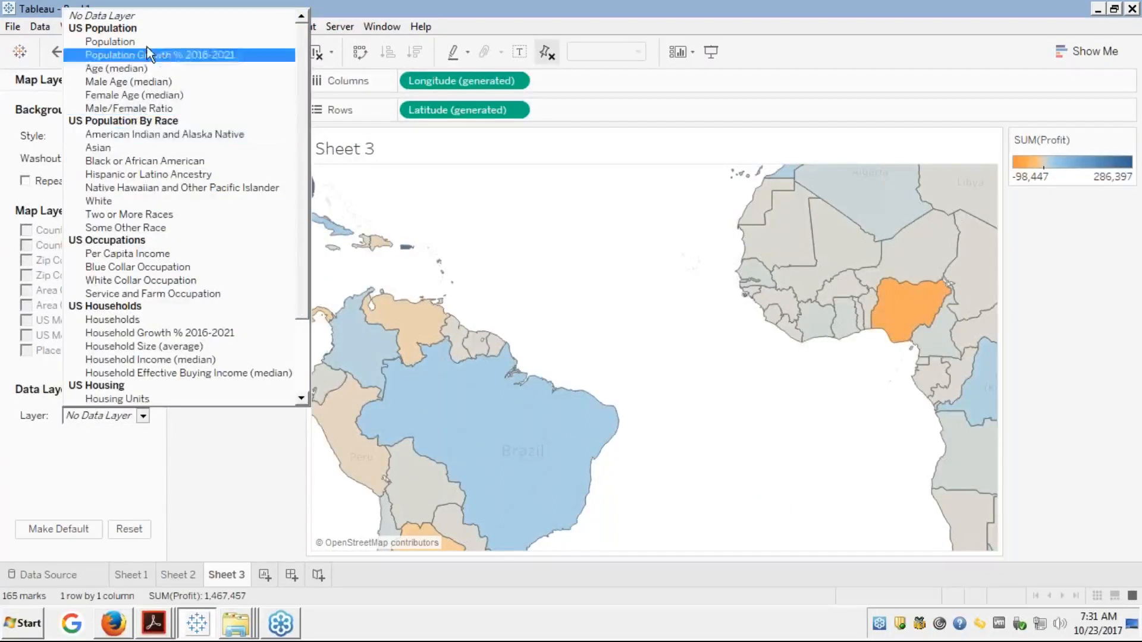
left_click(135, 70)
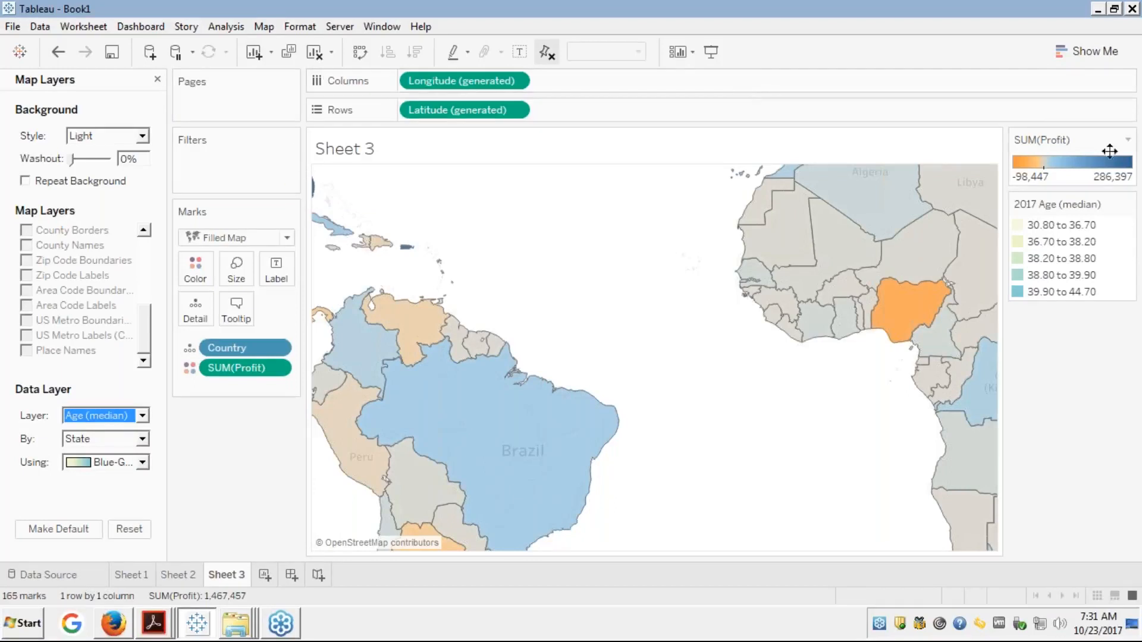
- Zoom the map out to bring the United States with the median age layer into view
left_click(1129, 231)
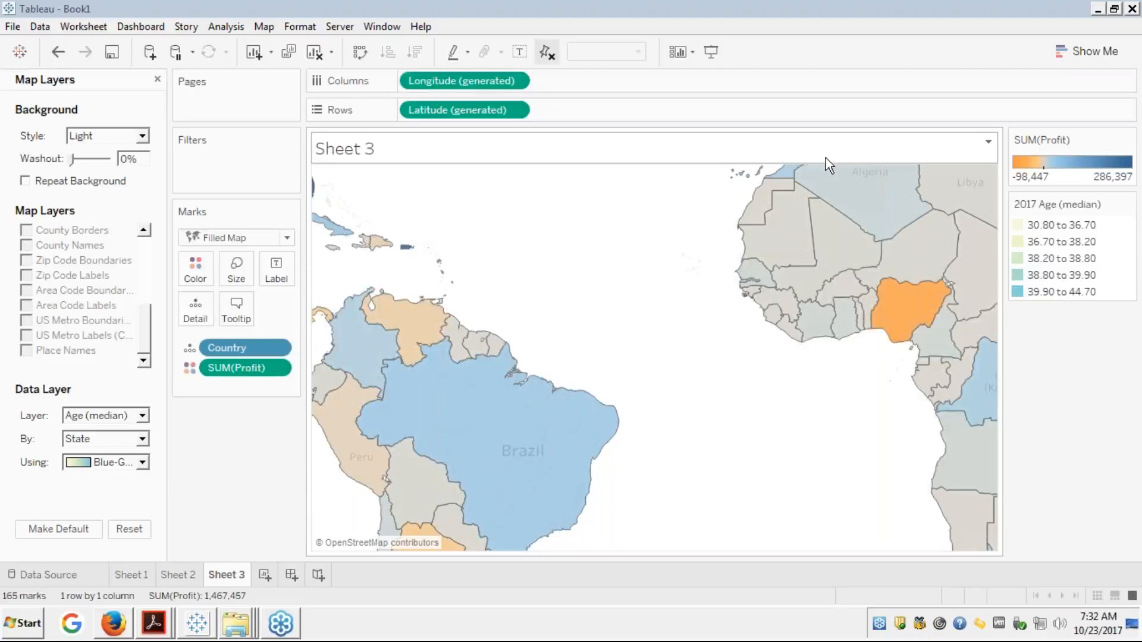
mouse_move(758, 188)
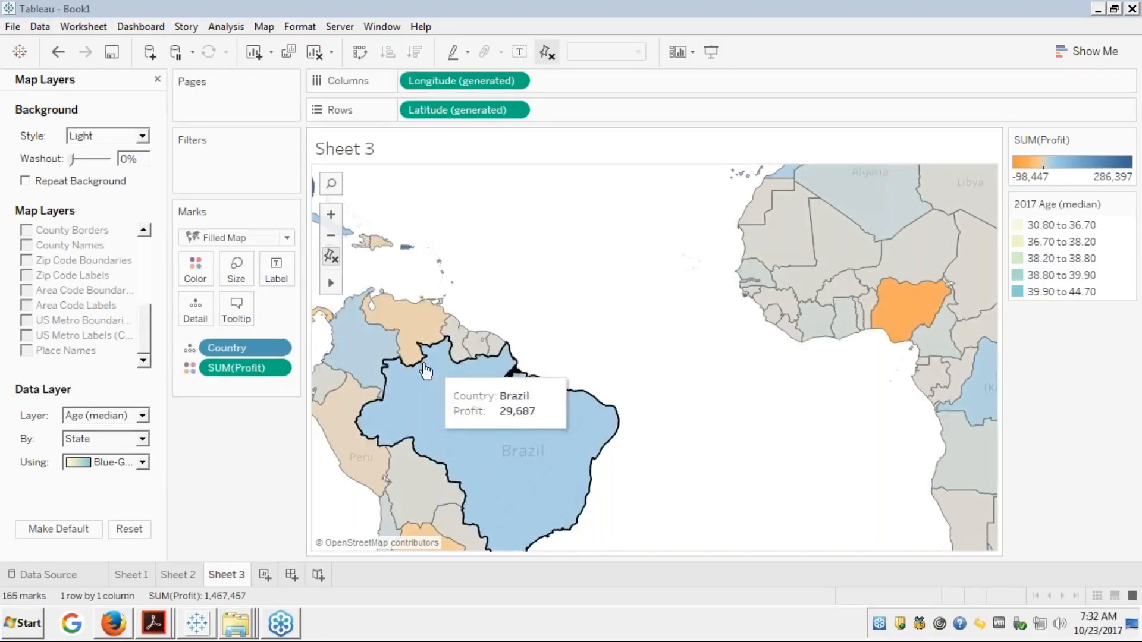
left_click(331, 235)
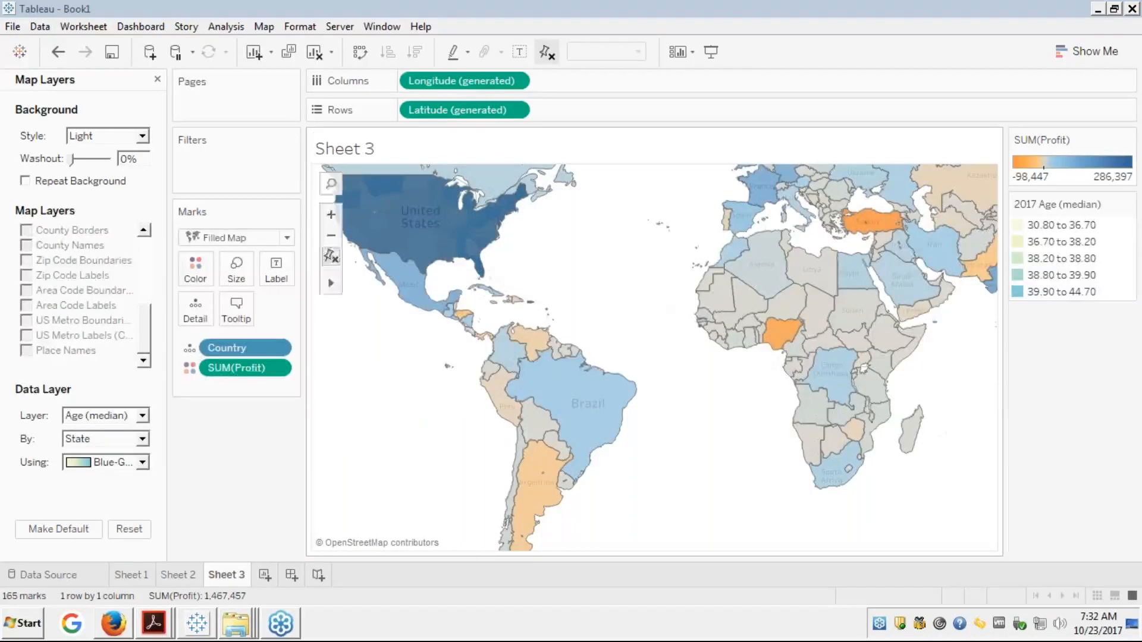
- Switch to the Module 6 presentation in Firefox, show it in full screen and advance to slide 50
left_click(111, 634)
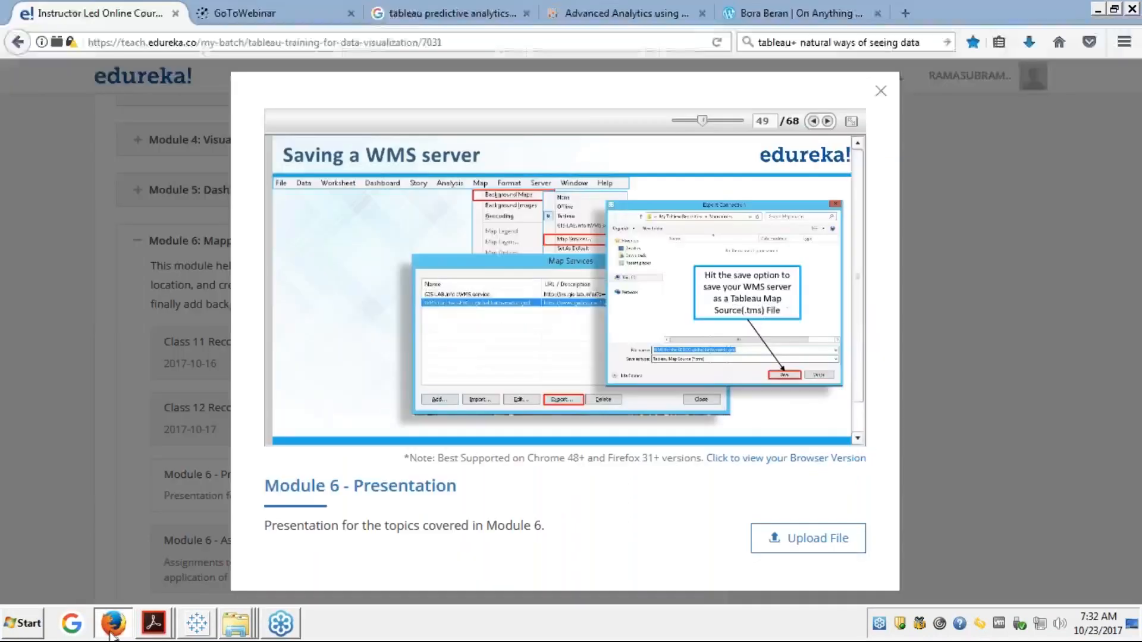
left_click(852, 122)
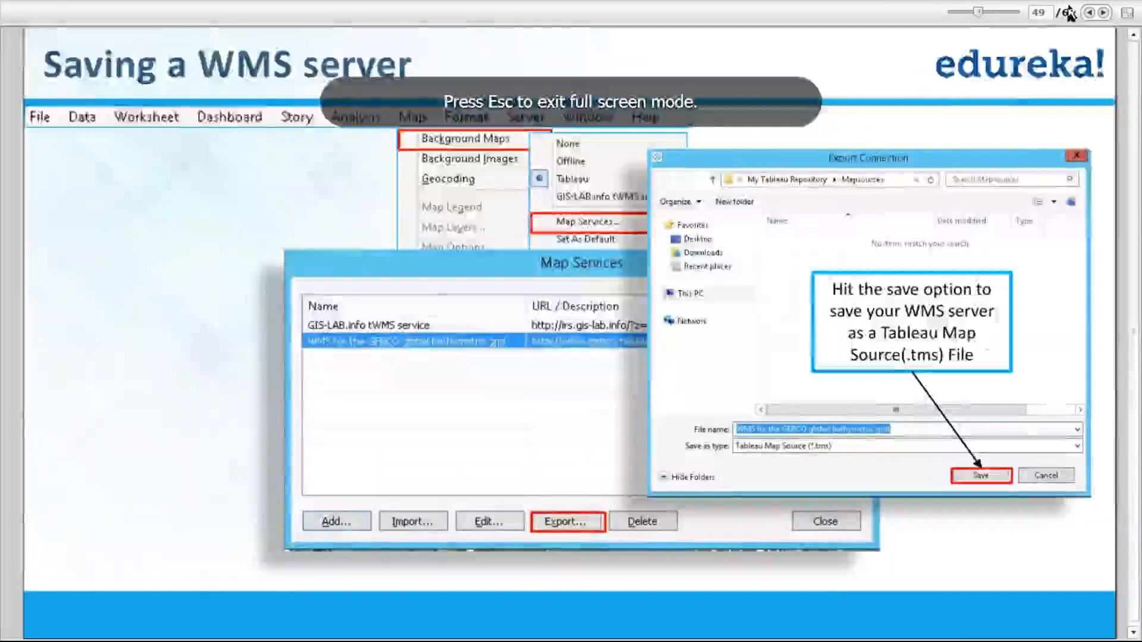
left_click(1103, 13)
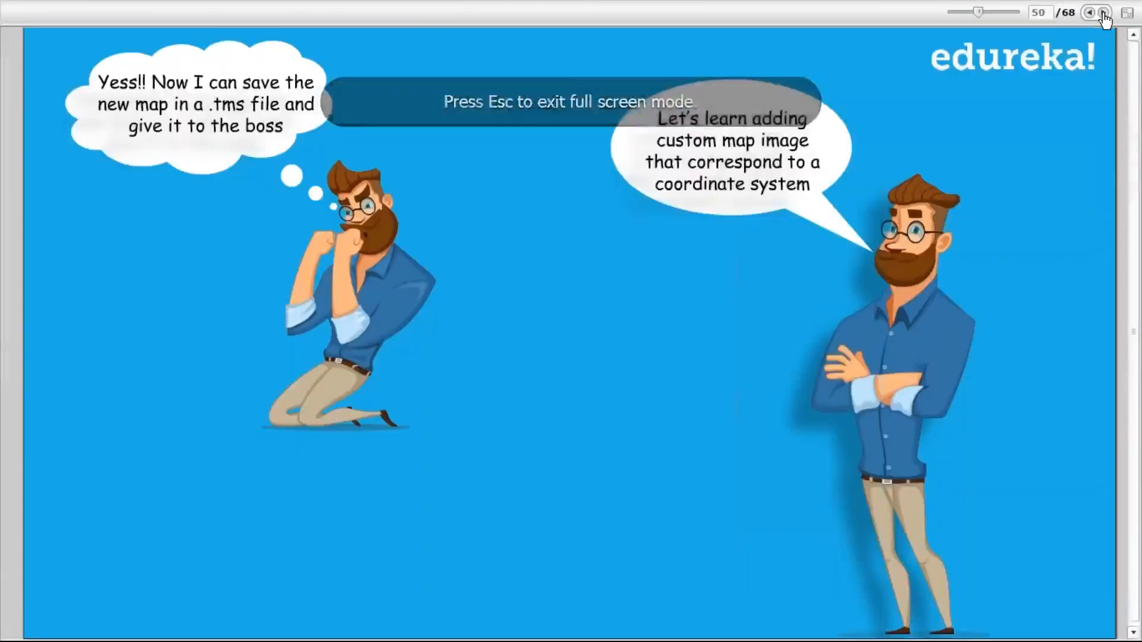
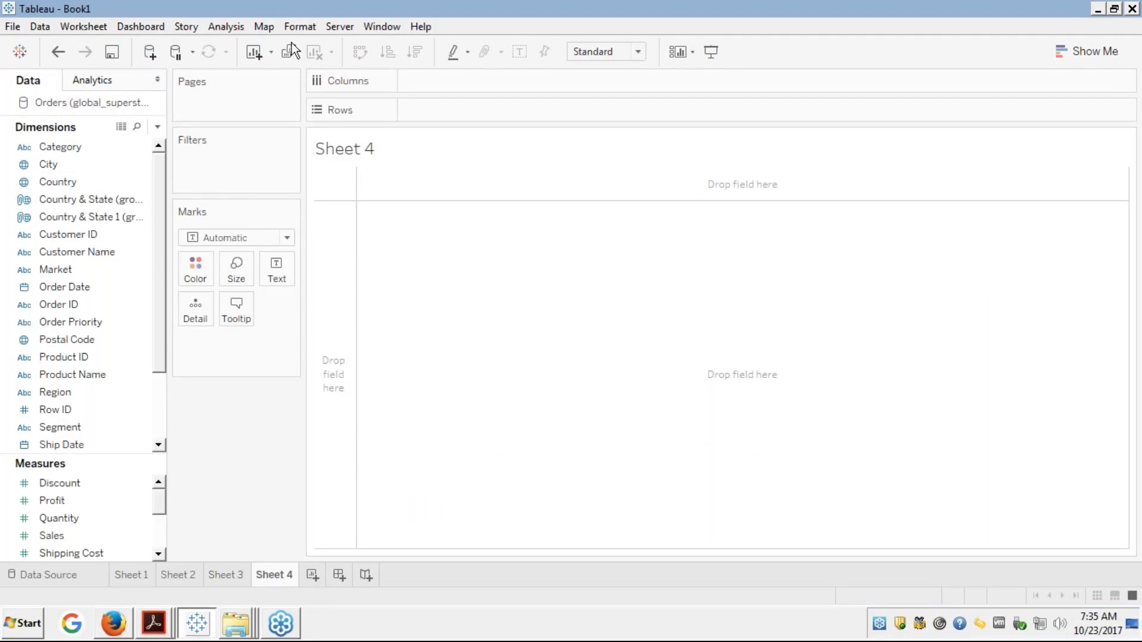
left_click(234, 630)
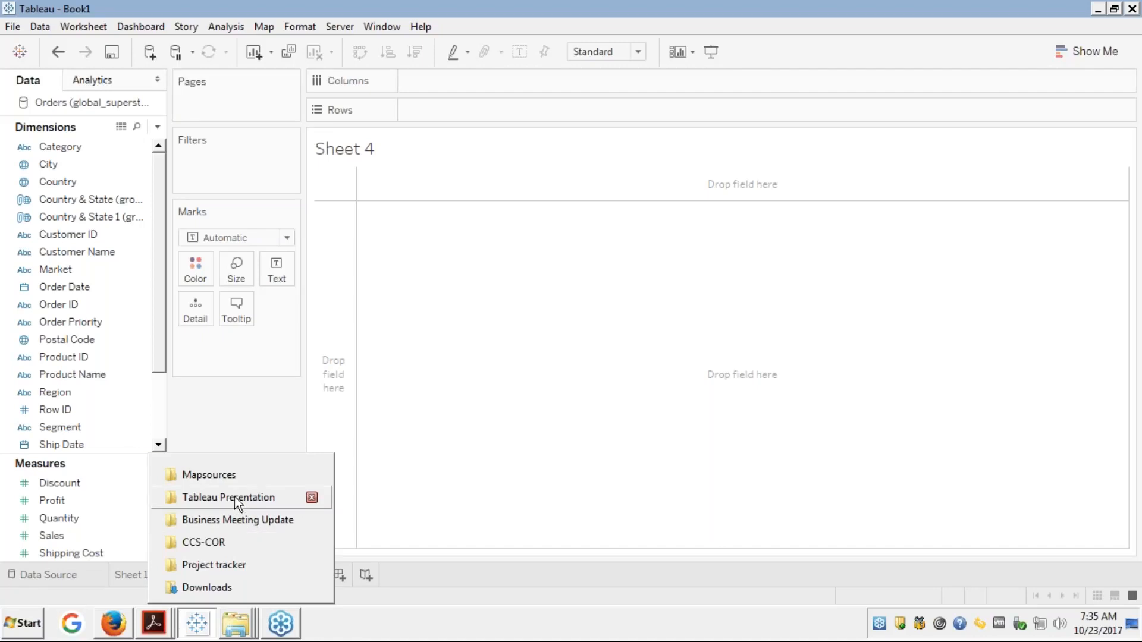
key("super+r")
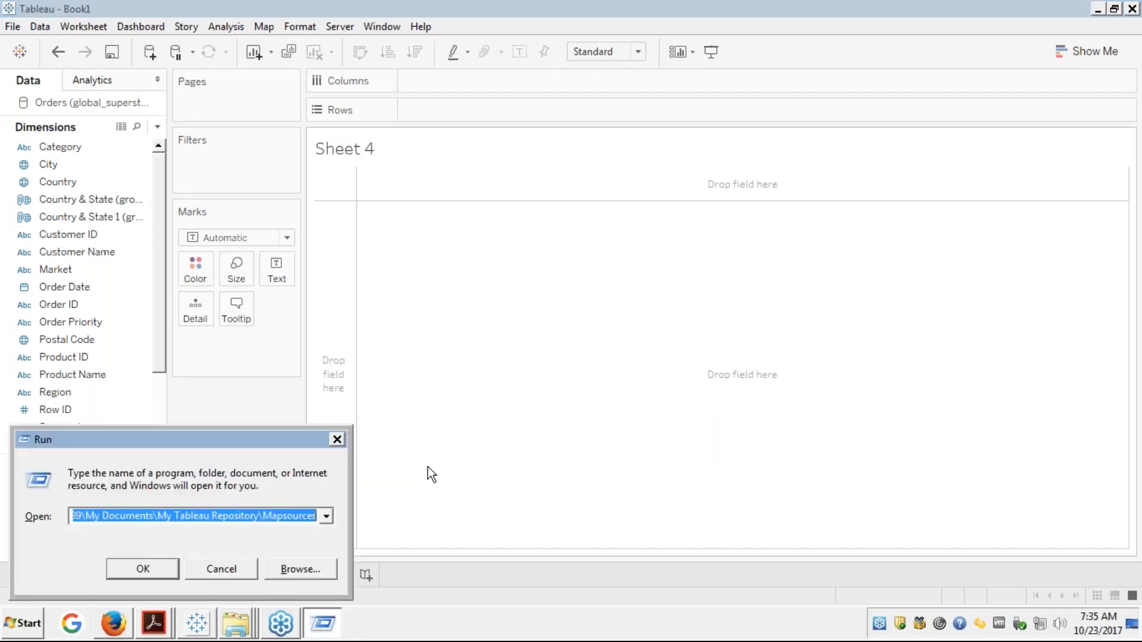
left_click(482, 448)
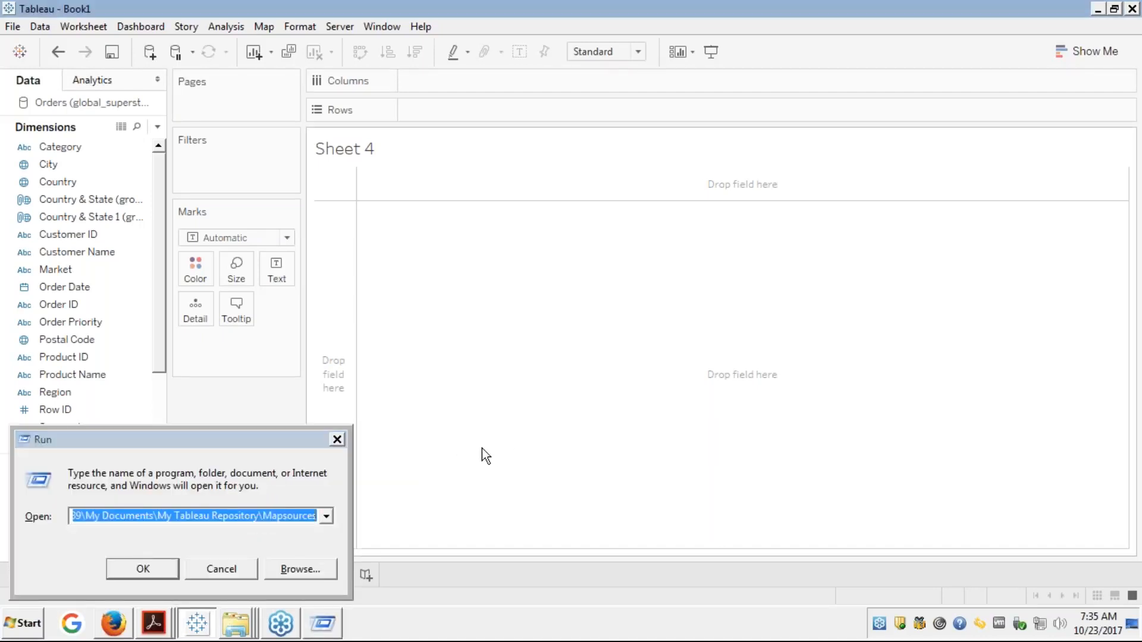
- Open the Cross Join folder in Windows Explorer, go up to the learnings folder and open its Tableau folder
left_click(243, 626)
right_click(244, 629)
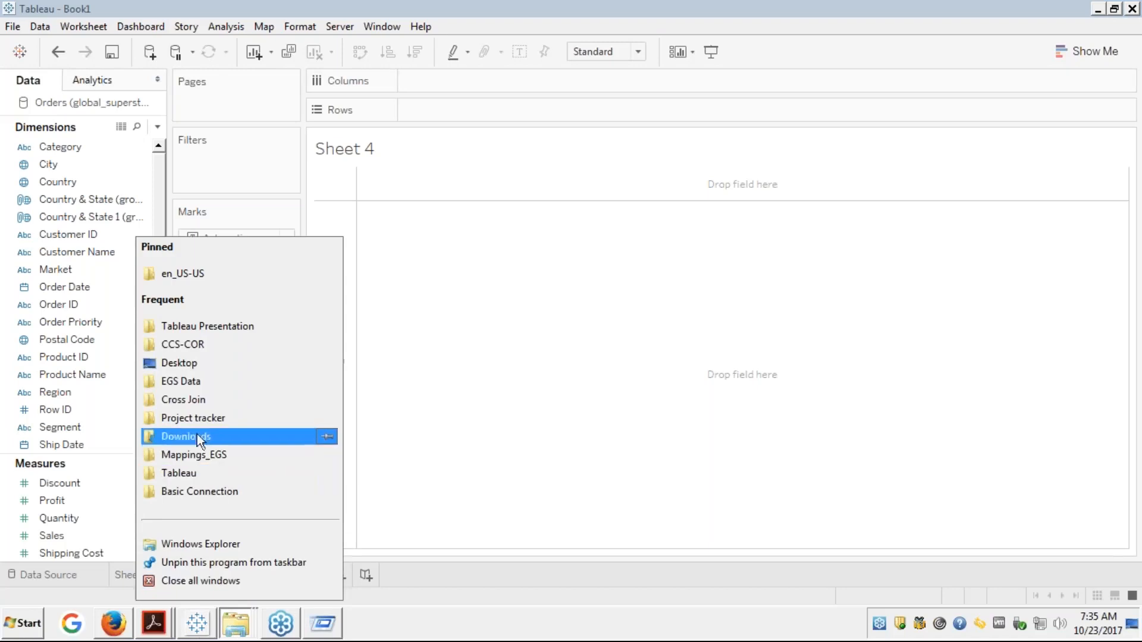
left_click(186, 400)
key("BackSpace")
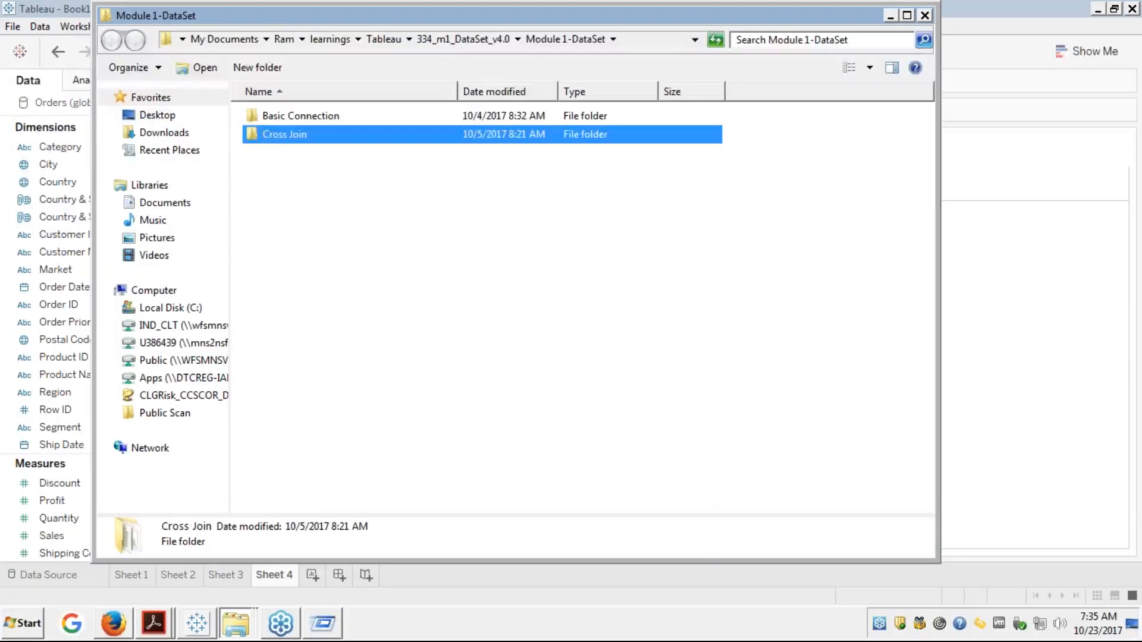
key("Return")
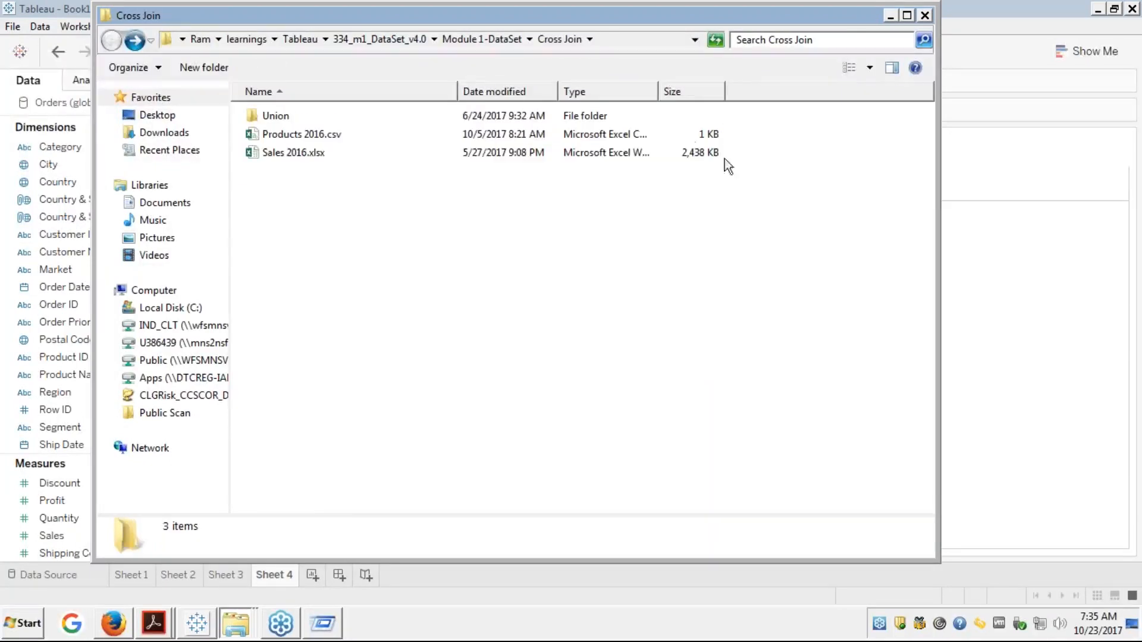
left_click(379, 40)
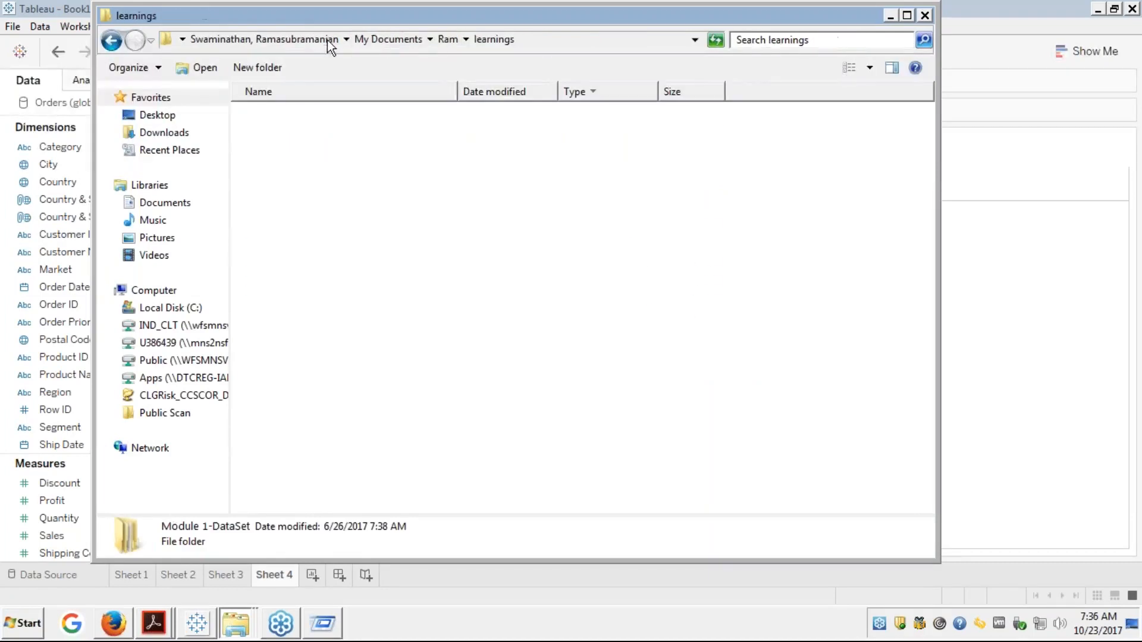
left_click(327, 41)
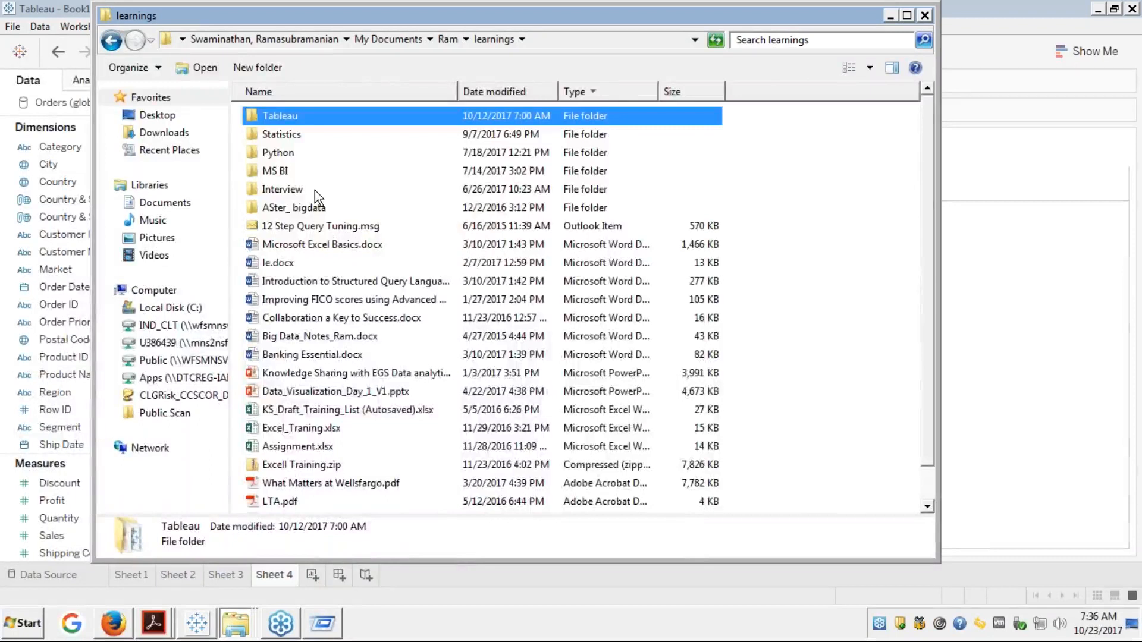
key("Return")
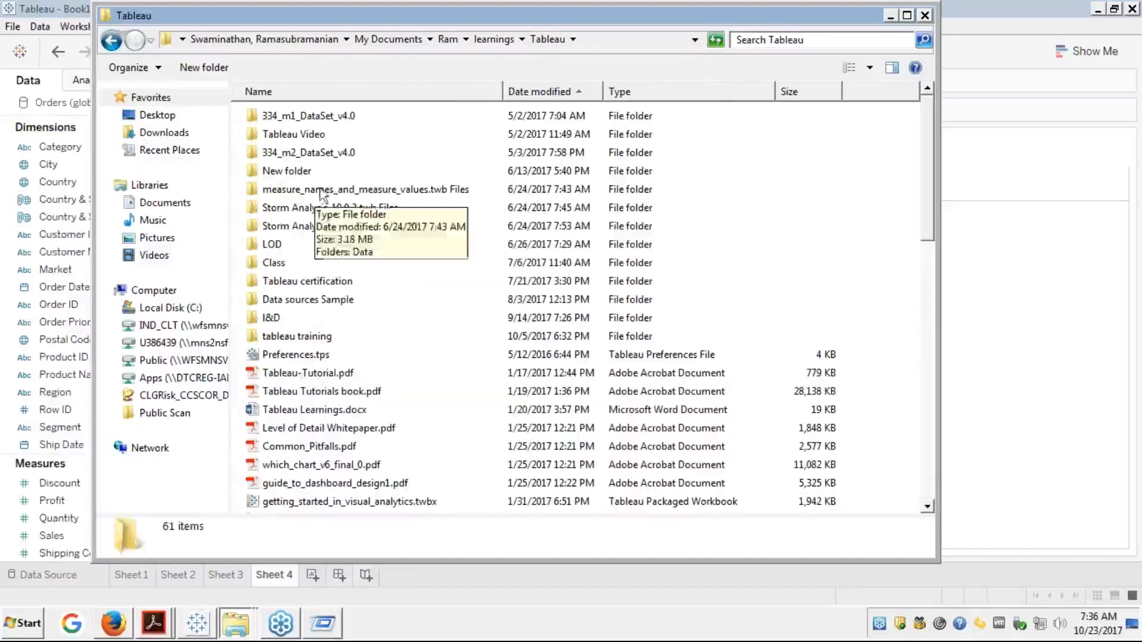
- Find hong_kong_mtr.png in the Tableau folder, view the image and close it
left_click(292, 232)
left_click(294, 239)
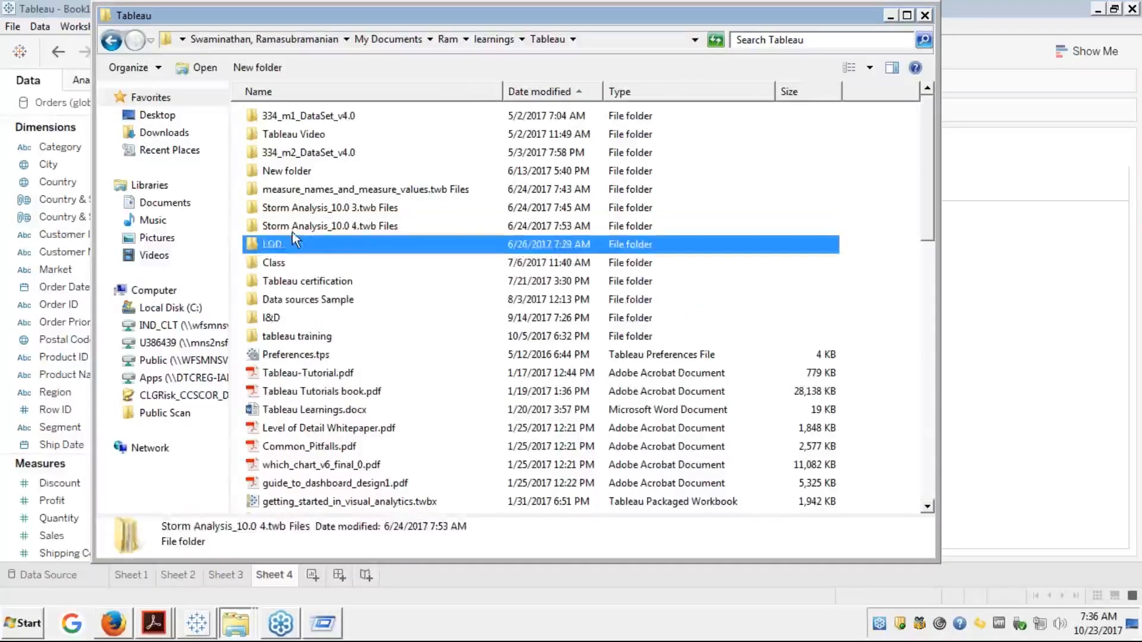
key("Down")
key("Down")
key("Down")
key("Down")
key("Down")
key("Down")
key("Down")
key("Down")
key("Down")
key("Down")
key("Down")
key("Down")
key("Down")
key("Down")
key("Down")
key("Down")
key("Down")
key("Down")
key("Down")
key("Down")
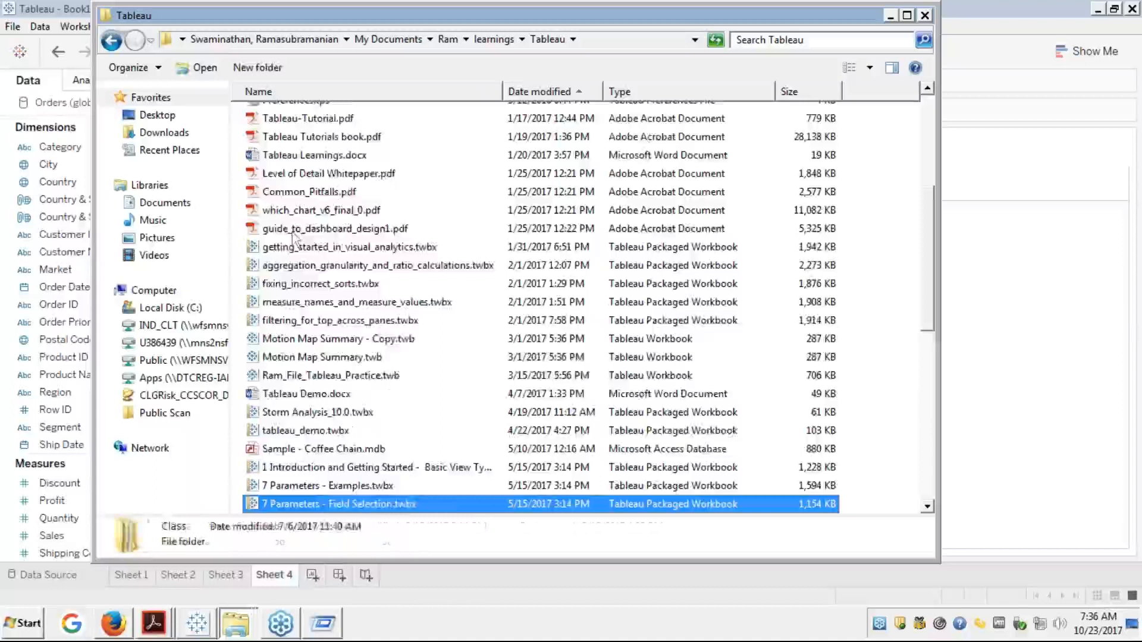
key("Down")
key("Down")
key("Down")
key("Down")
key("Down")
key("Down")
key("Down")
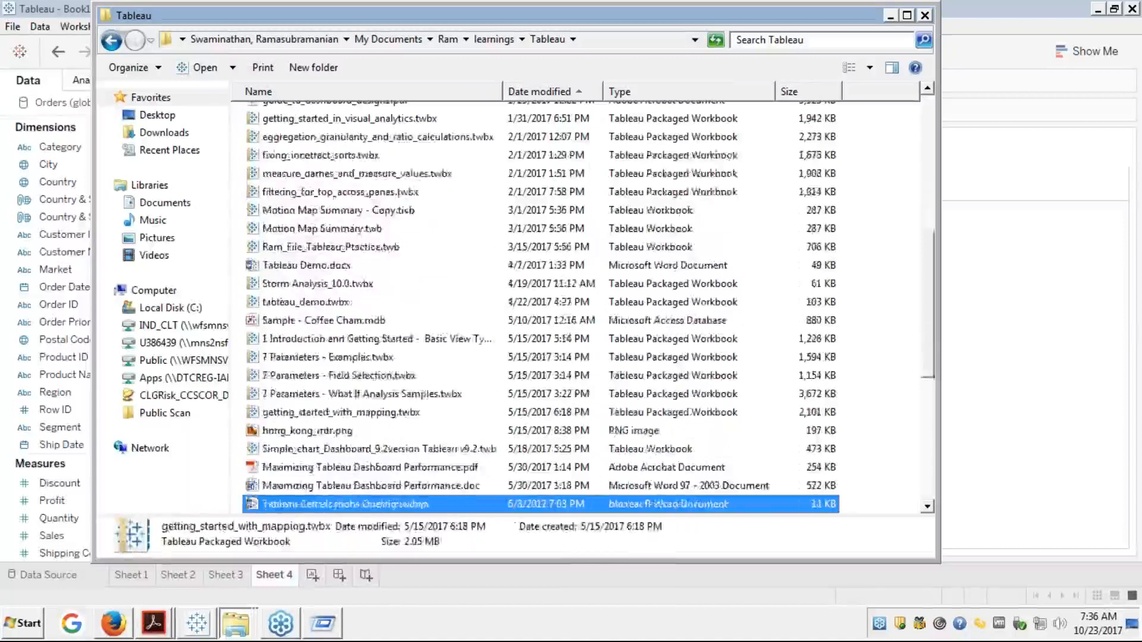
key("Down")
key("Down")
key("Down")
key("Up")
key("Up")
key("Up")
key("Up")
key("Up")
key("Up")
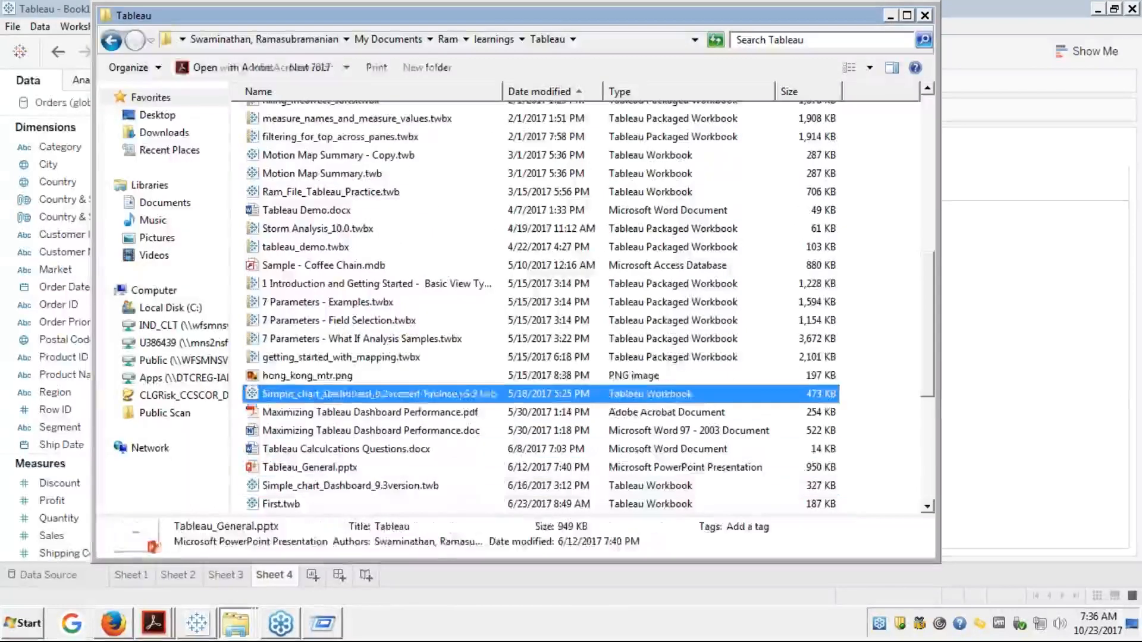
key("Up")
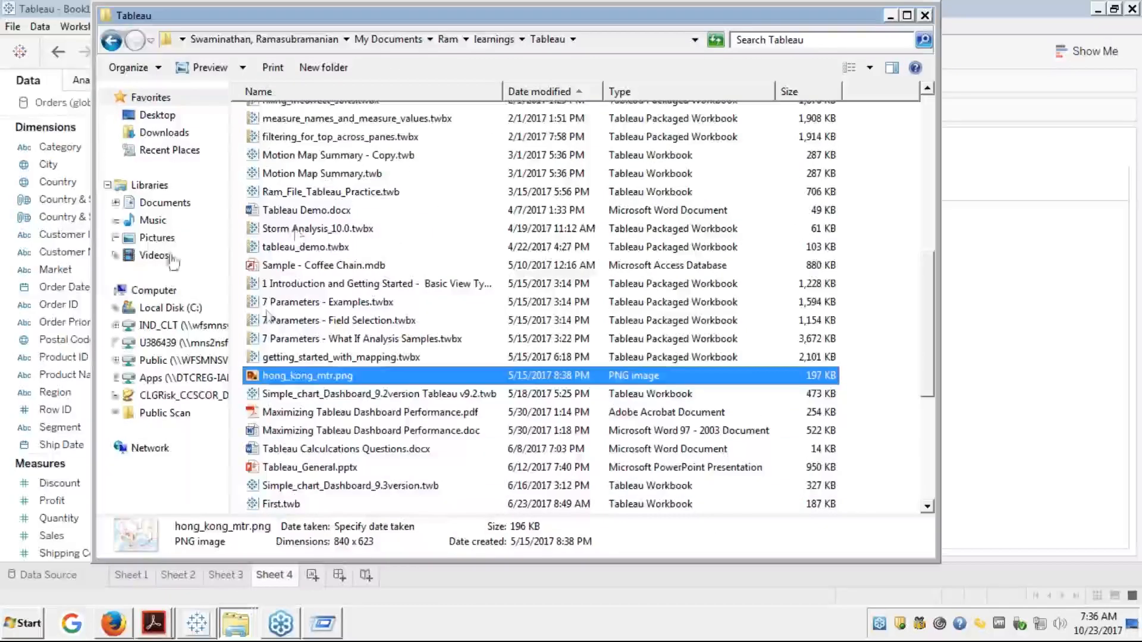
double_click(301, 377)
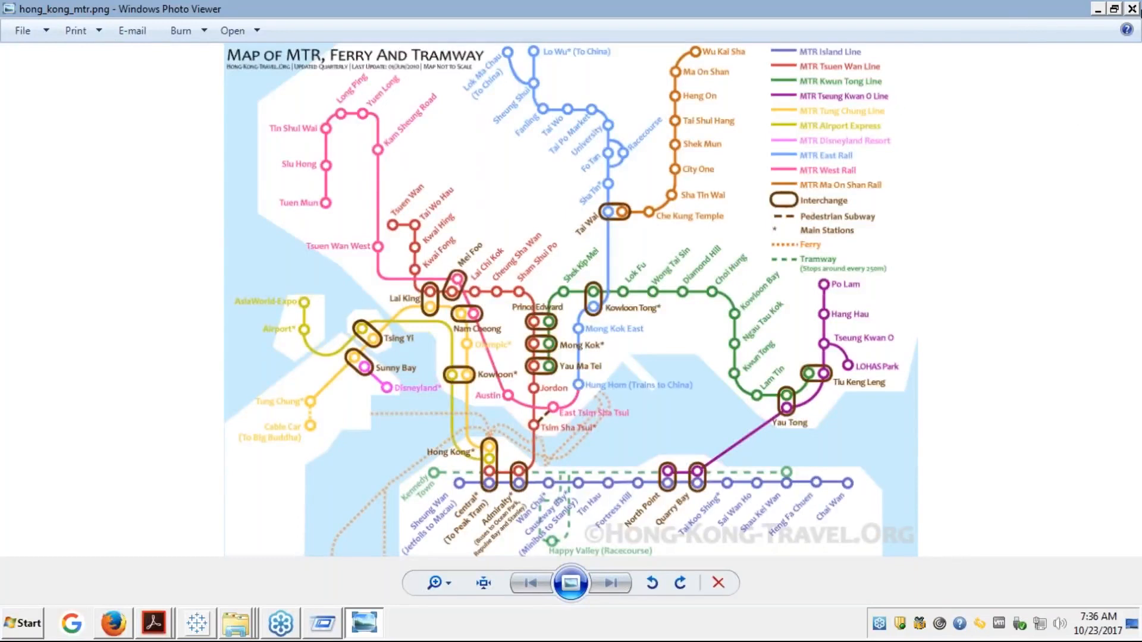
left_click(1133, 10)
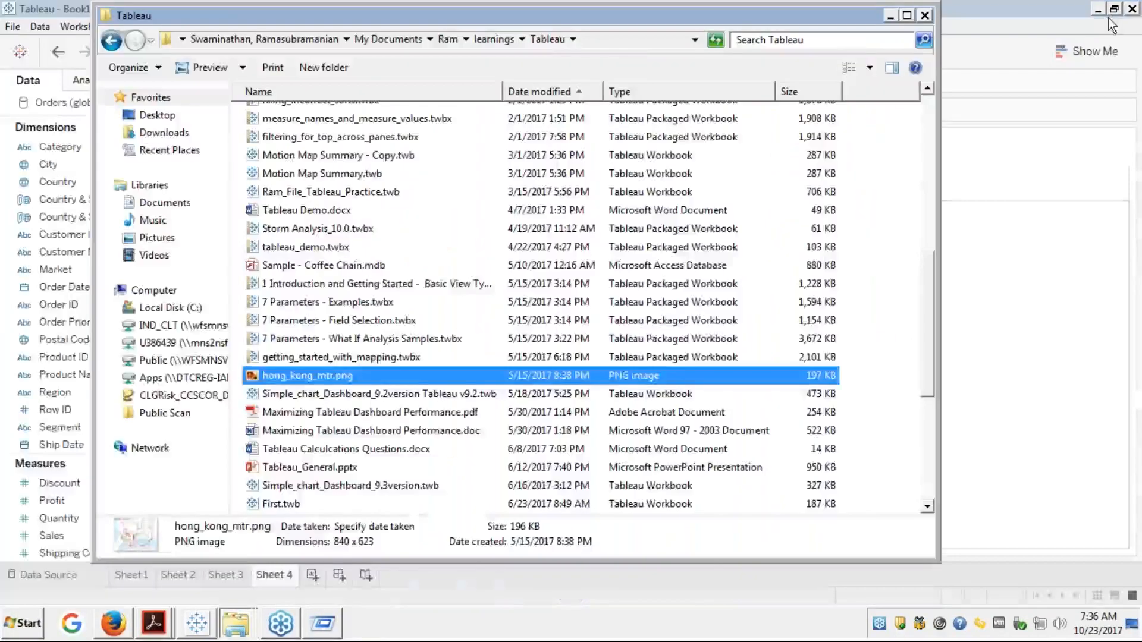
- Copy the full path of the Tableau folder that holds hong_kong_mtr.png
left_click(637, 37)
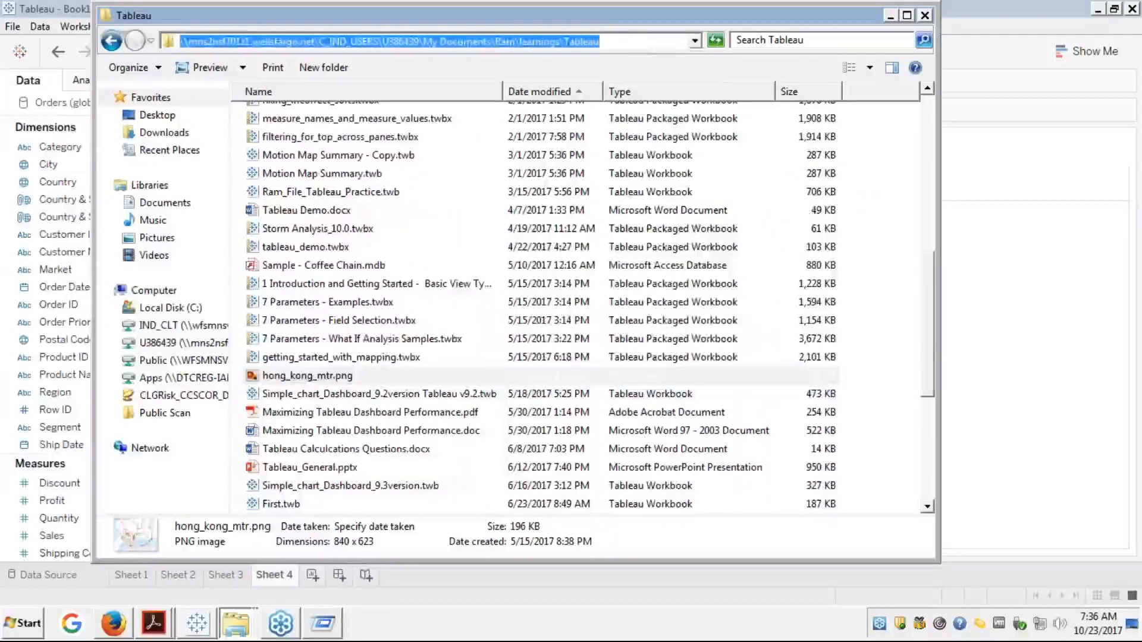
key("alt+Tab")
key("alt+Tab")
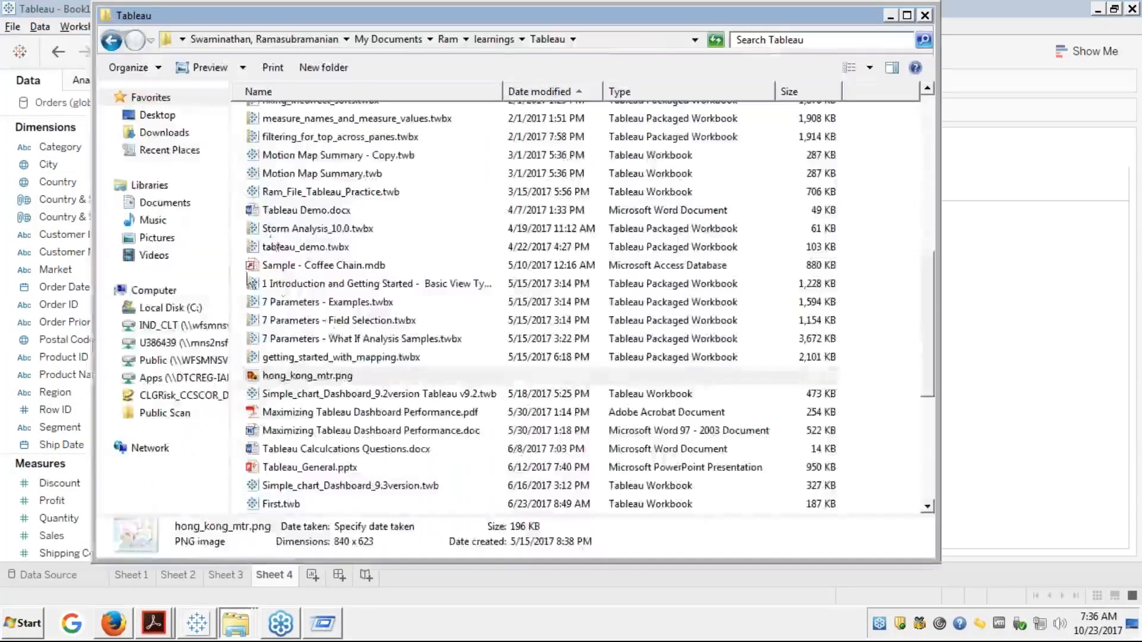
- Reopen hong_kong_mtr.png, look at the image details in its file properties, and return to the Tableau workbook
left_click(300, 379)
double_click(301, 379)
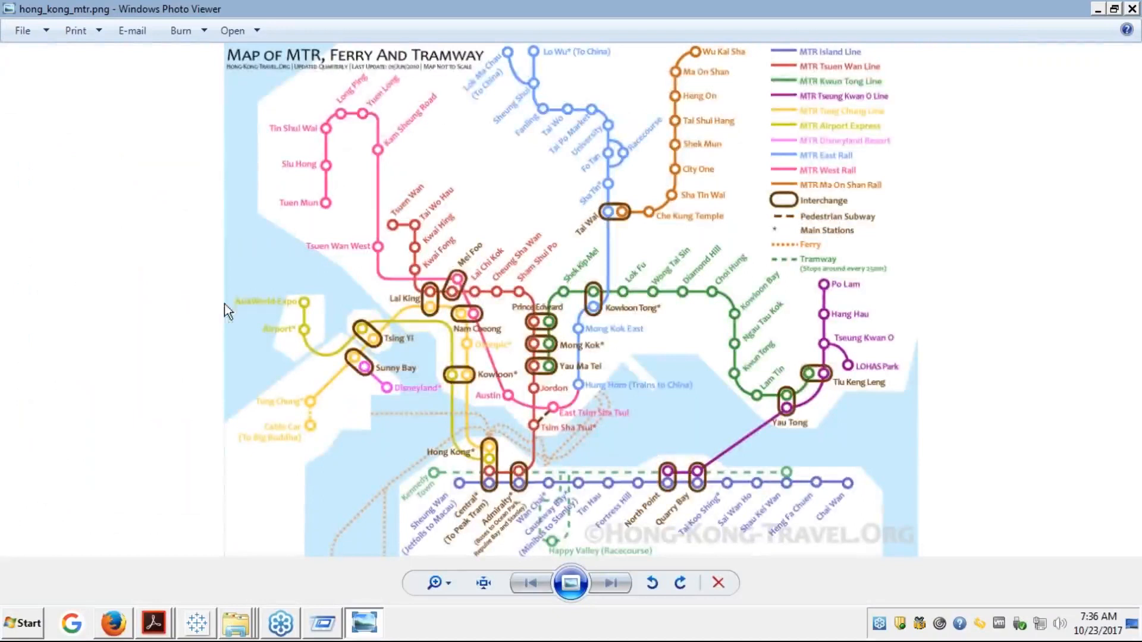
left_click(44, 31)
left_click(25, 113)
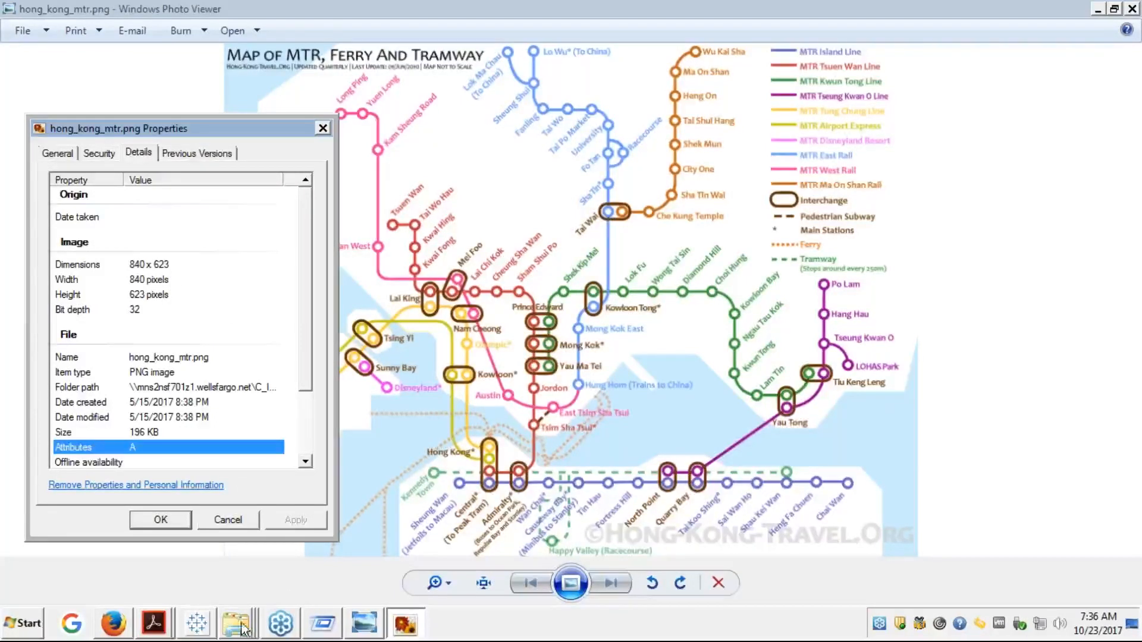
left_click(199, 623)
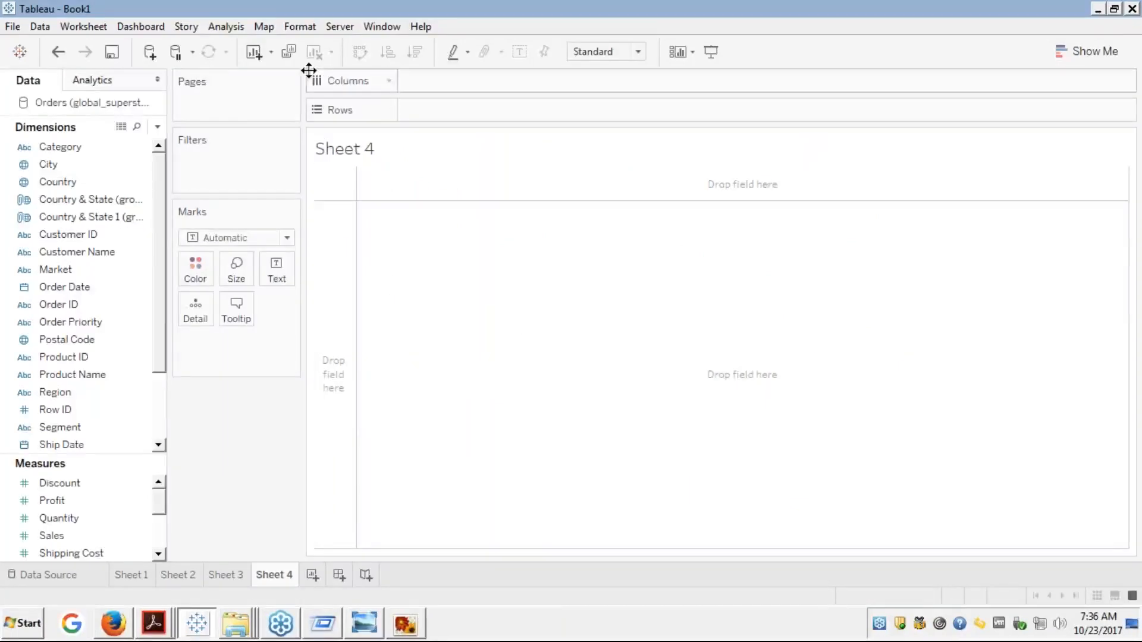
left_click(269, 28)
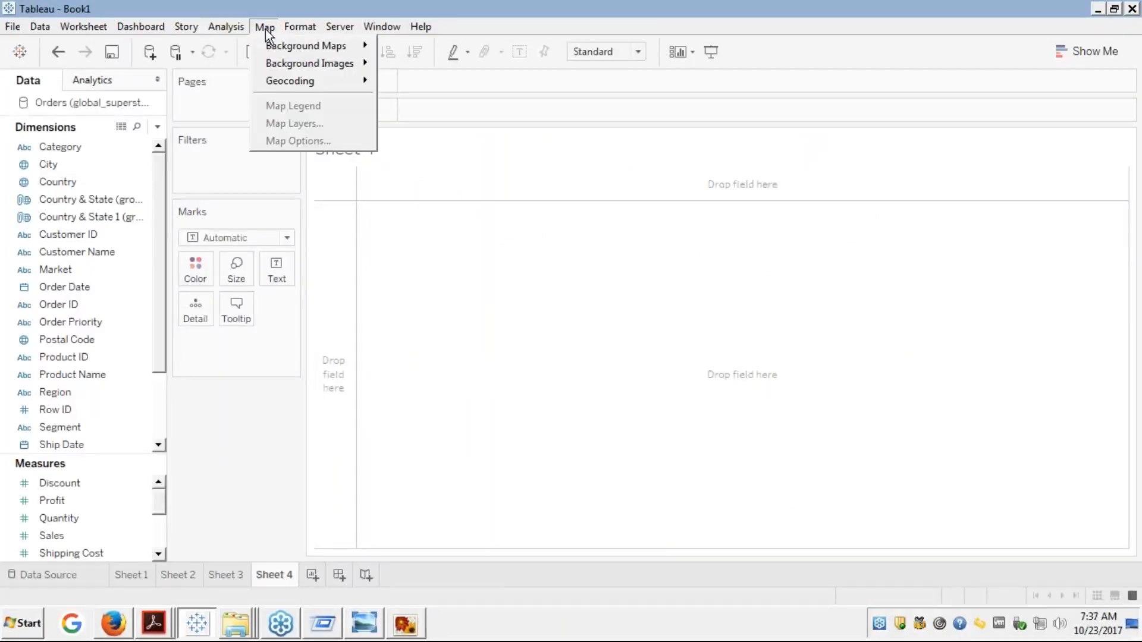
mouse_move(298, 63)
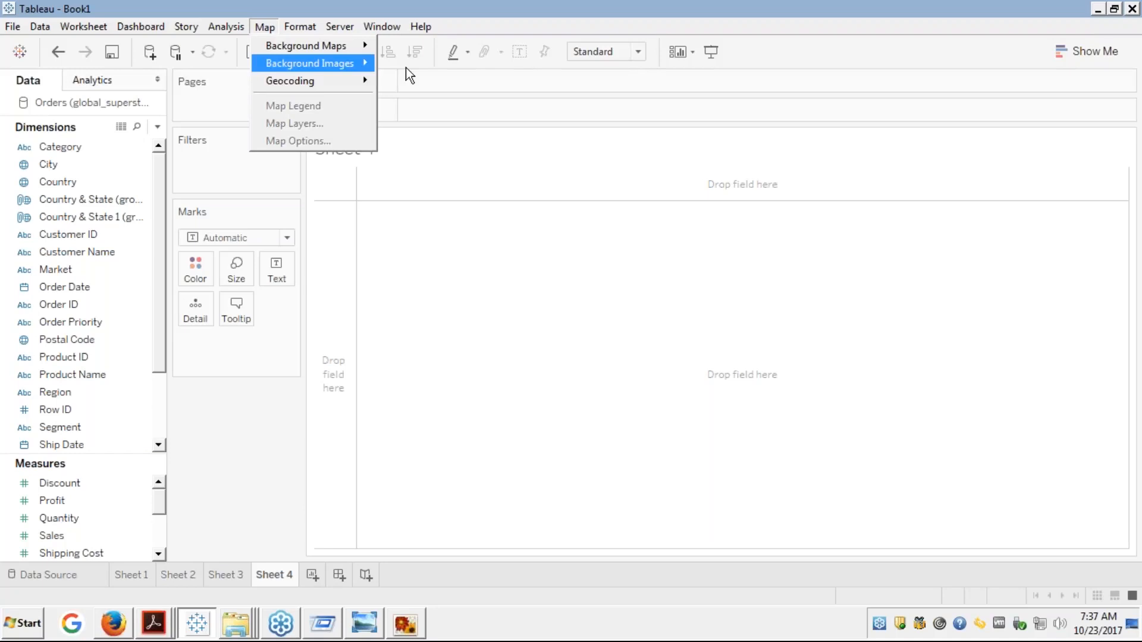
left_click(406, 66)
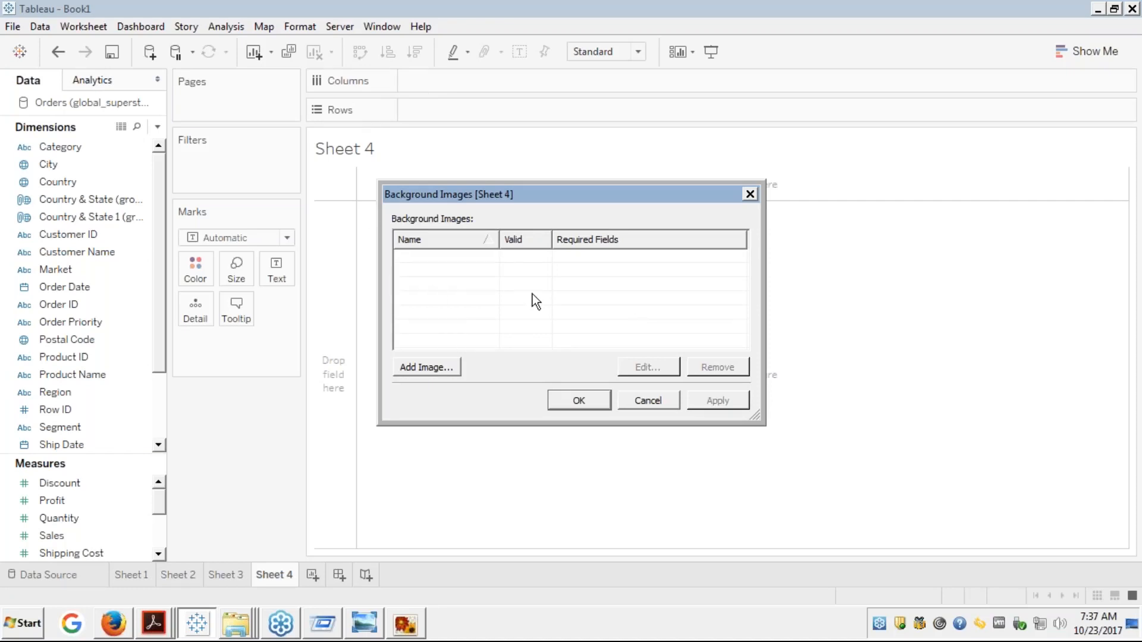
left_click(656, 402)
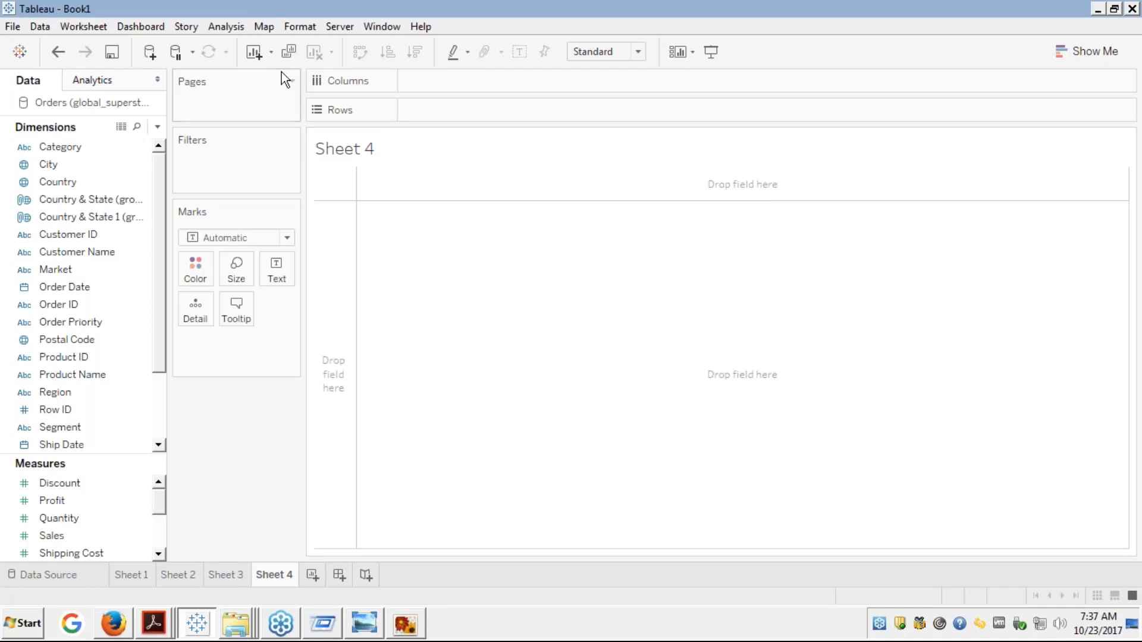
- Start adding a background image for the Orders (global_superstore_2016) data source on Sheet 4
left_click(264, 28)
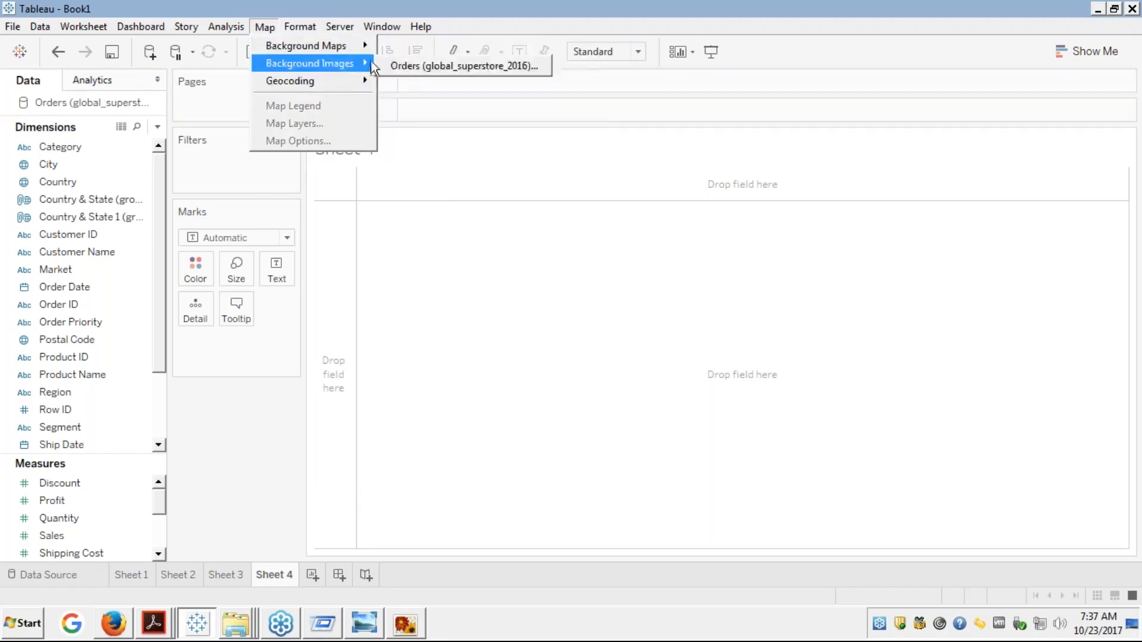
left_click(402, 68)
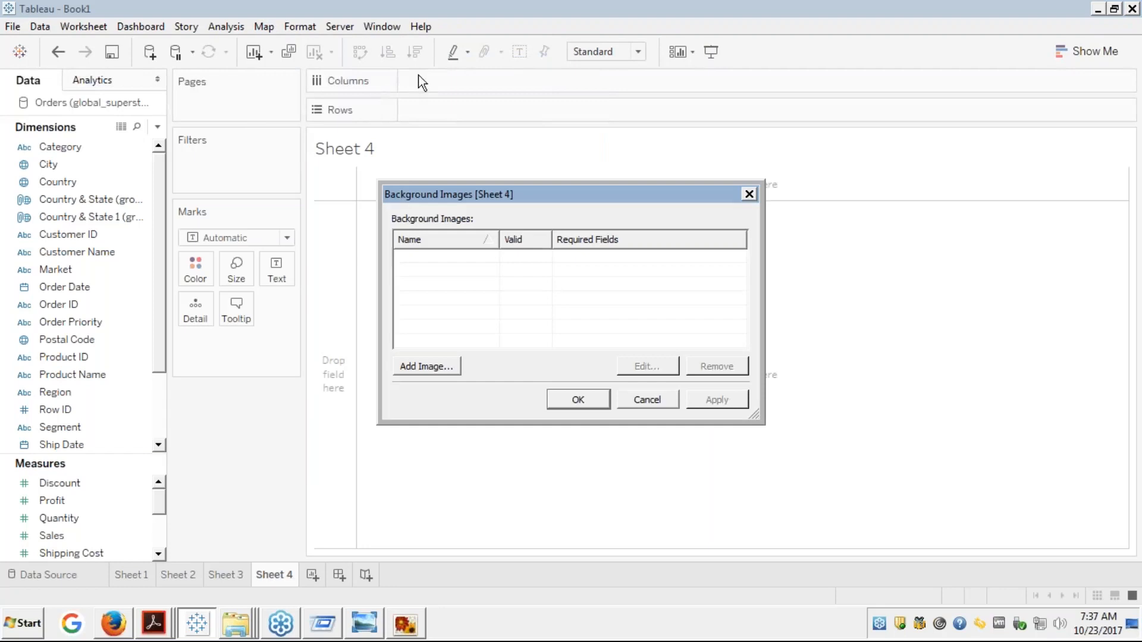
left_click(432, 365)
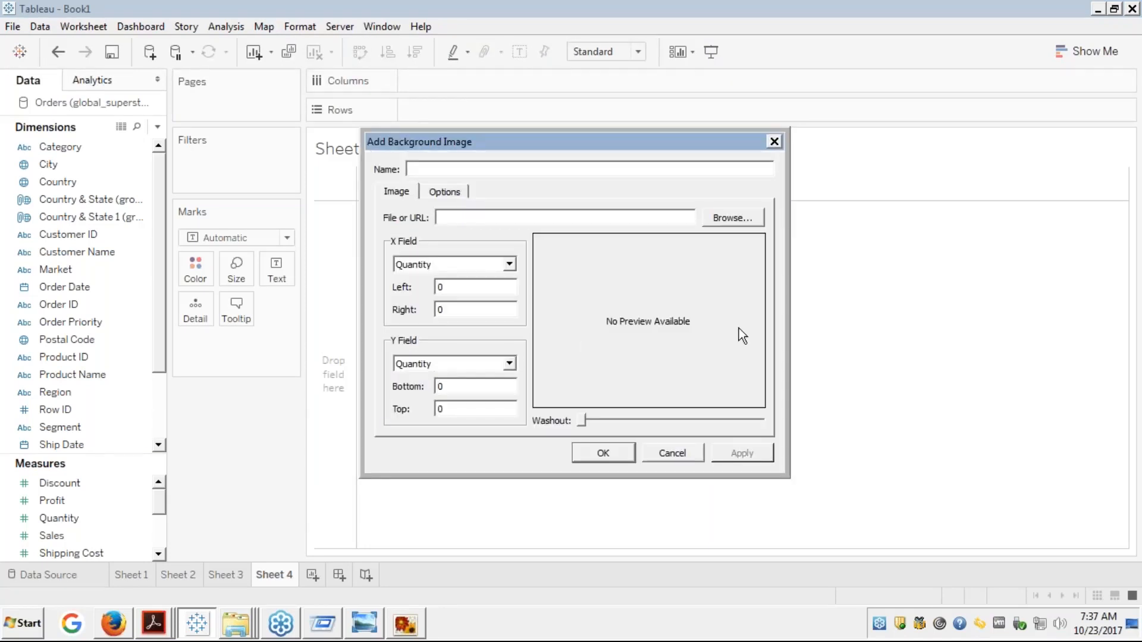
- Browse to the Tableau folder using the copied path and load hong_kong_mtr.png as the background image
left_click(727, 218)
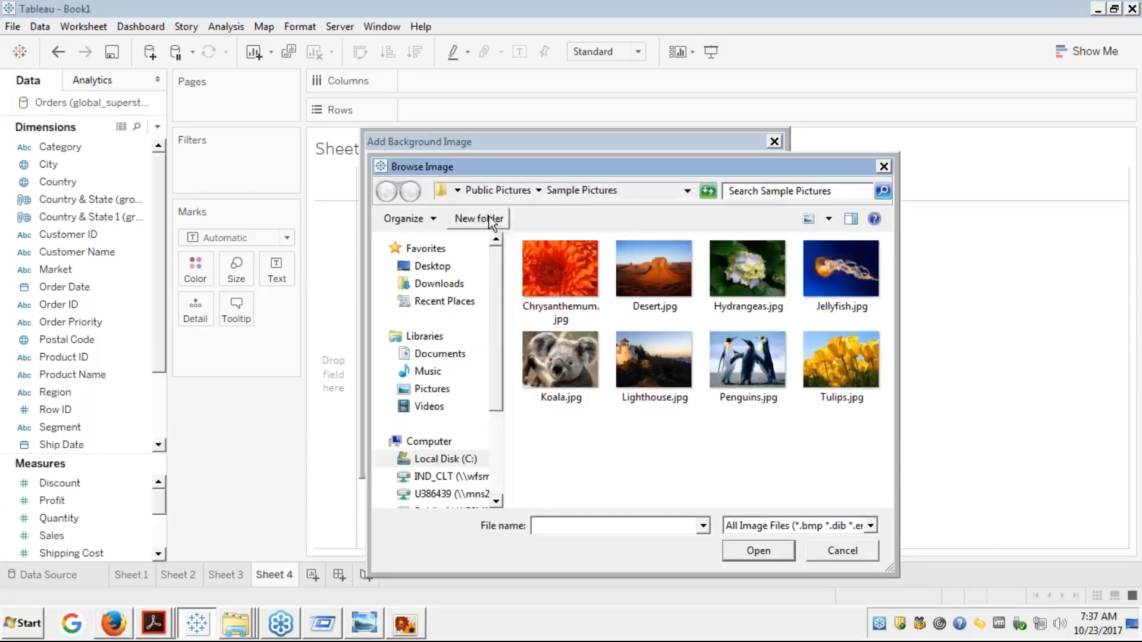
left_click(631, 193)
key("ctrl+v")
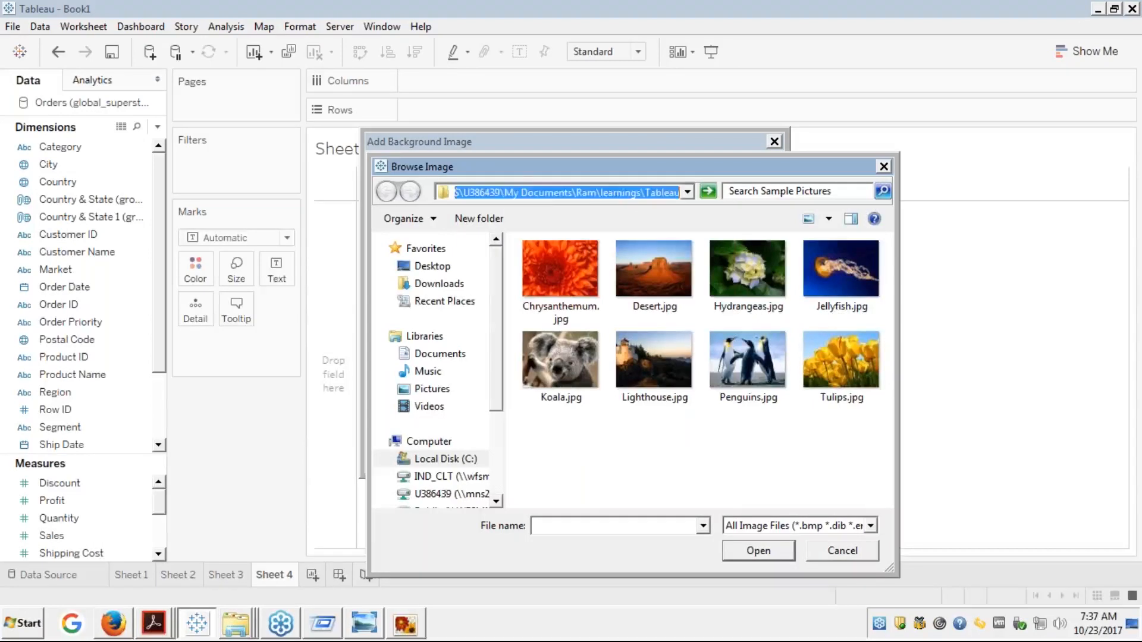
key("Return")
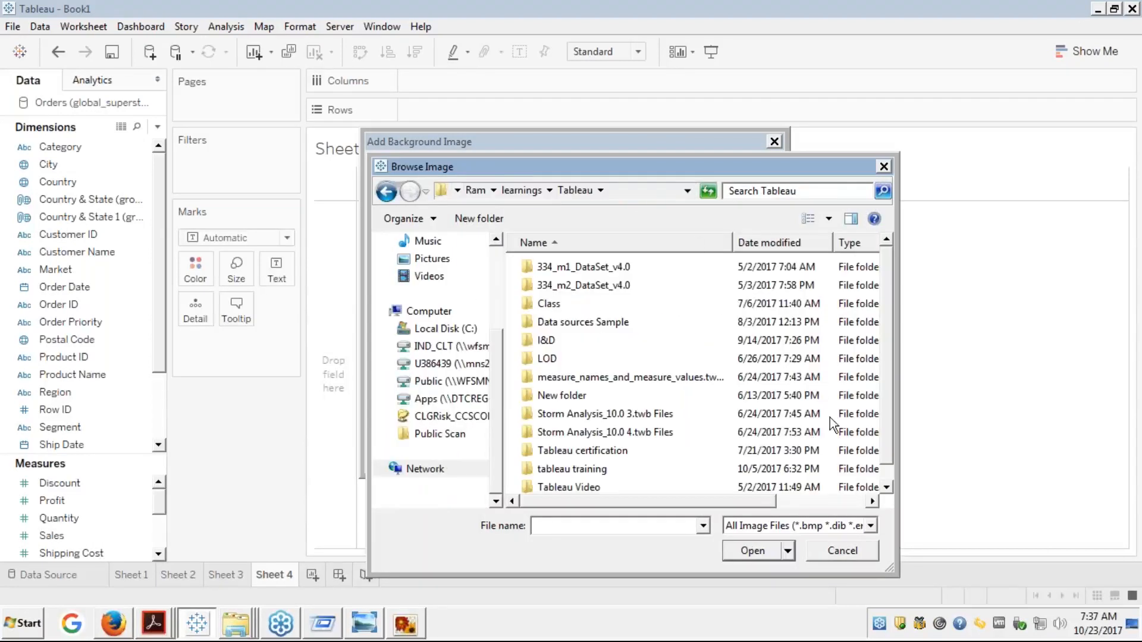
left_click(887, 488)
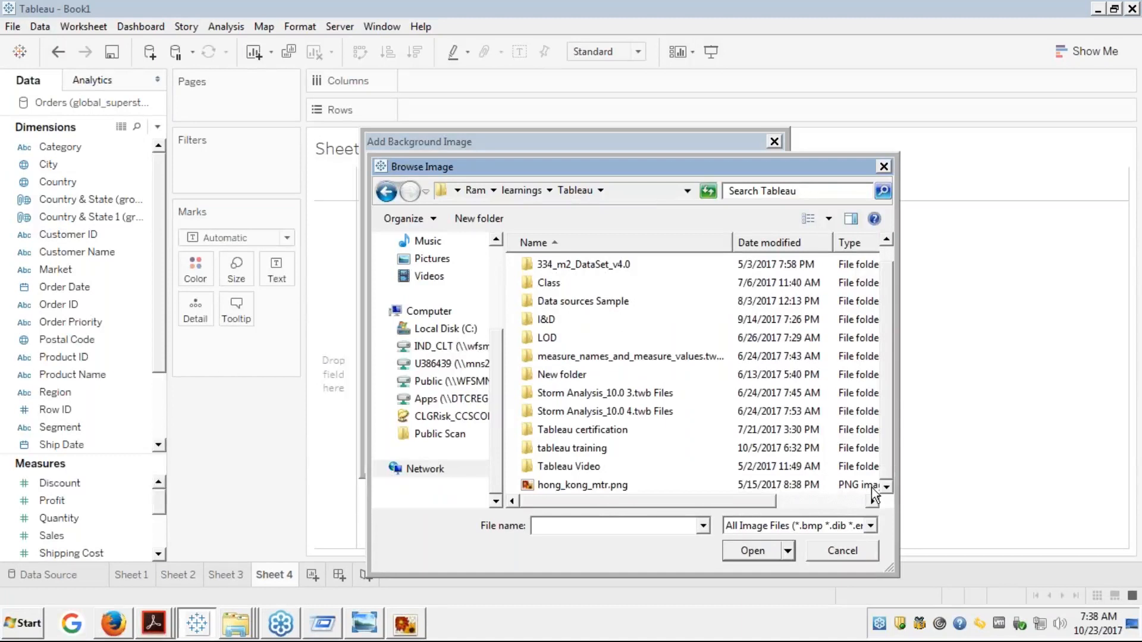
left_click(601, 487)
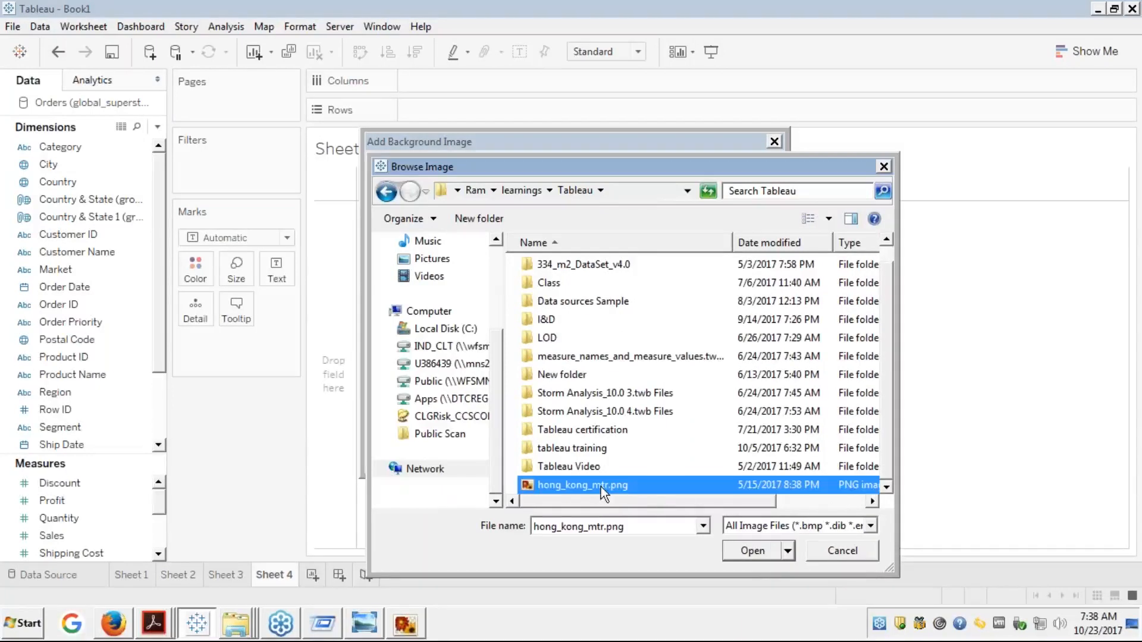
left_click(742, 550)
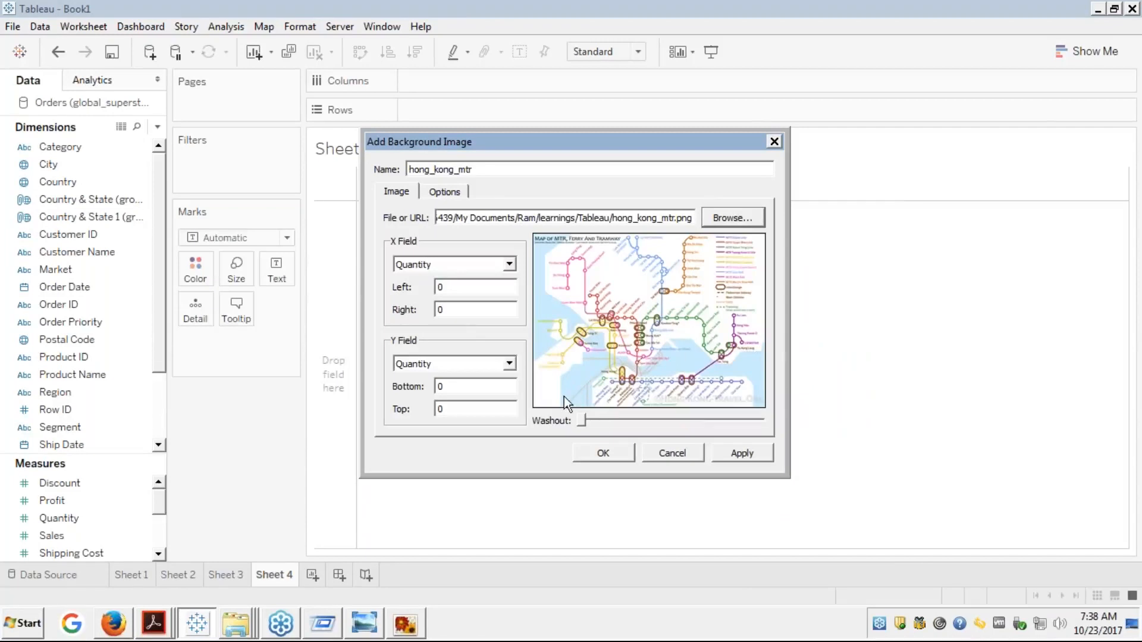
- Examine the fields offered for the X Field, and check the image's pixel dimensions in the hong_kong_mtr.png properties
left_click(449, 288)
left_click(507, 264)
left_click(508, 265)
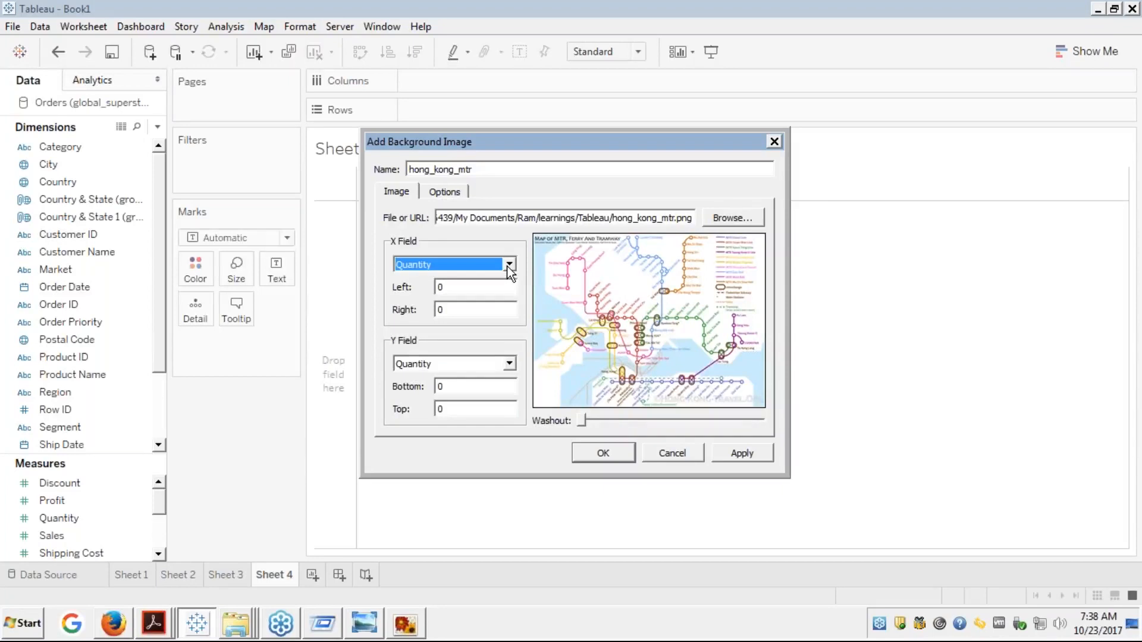
left_click(509, 265)
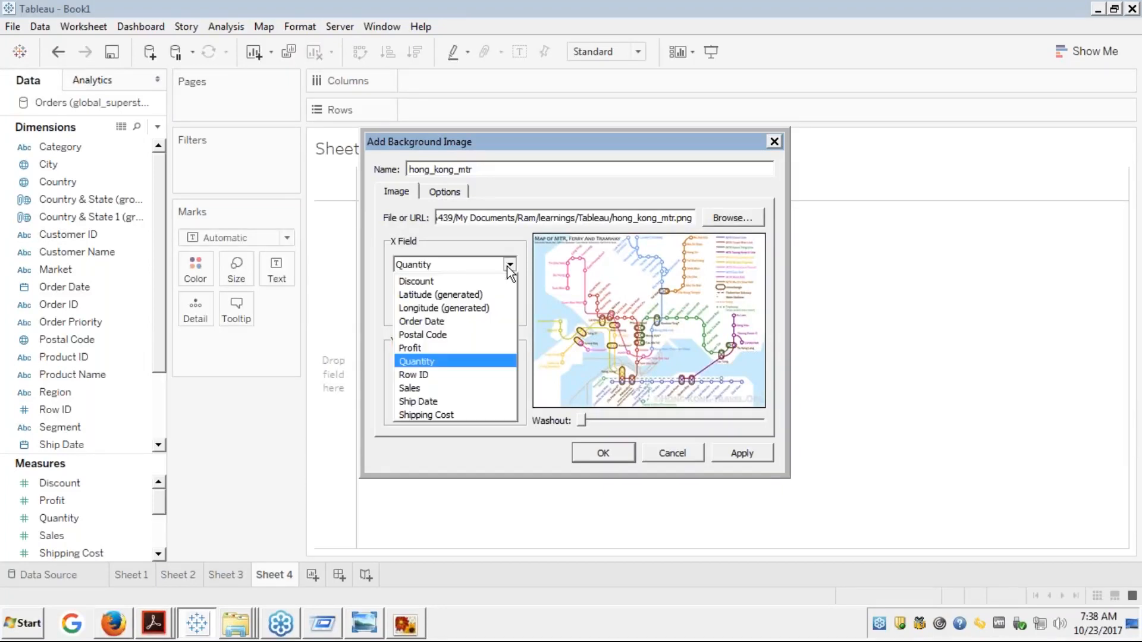
left_click(509, 265)
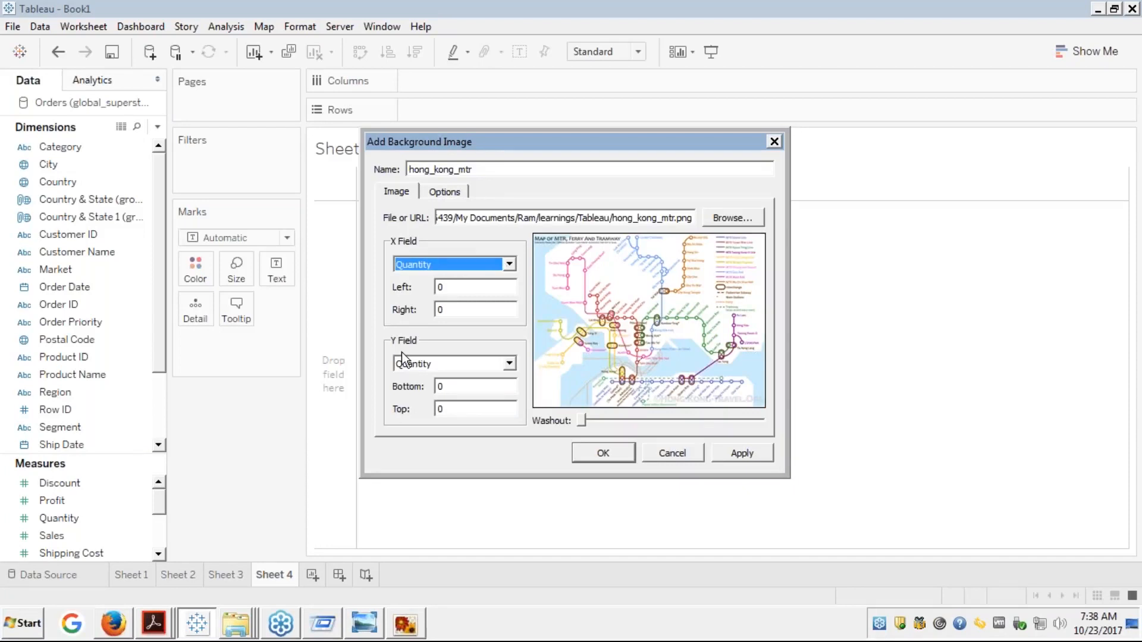
left_click(454, 287)
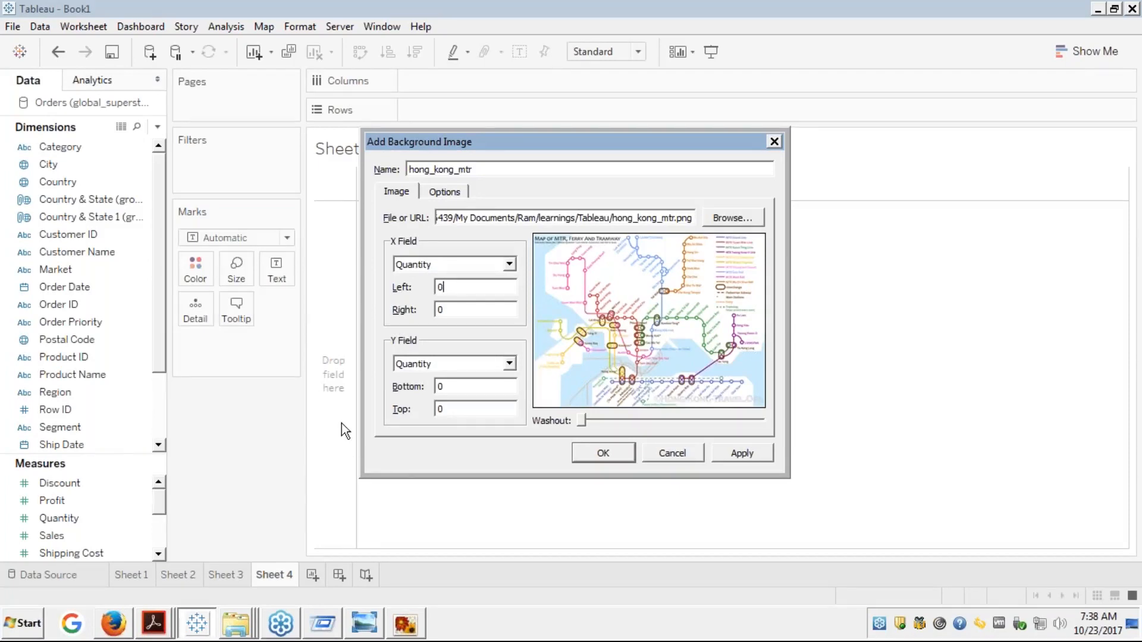
key("alt+Tab")
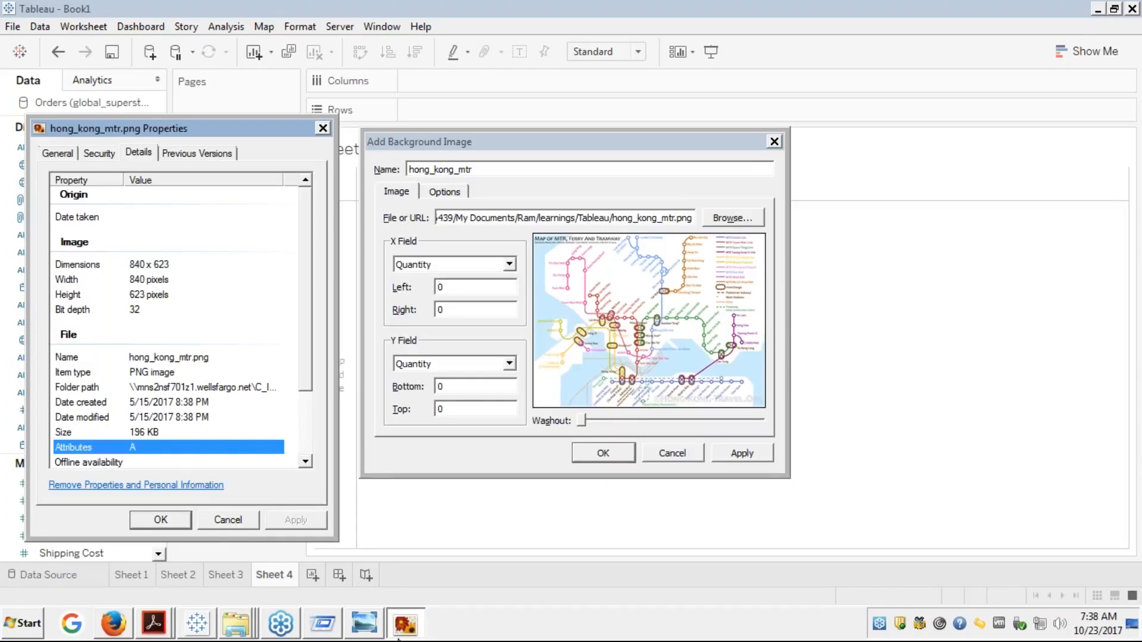
- Switch to Firefox and view the "Adding an Image" slide of the Module 6 presentation in full screen, then exit full screen
left_click(131, 625)
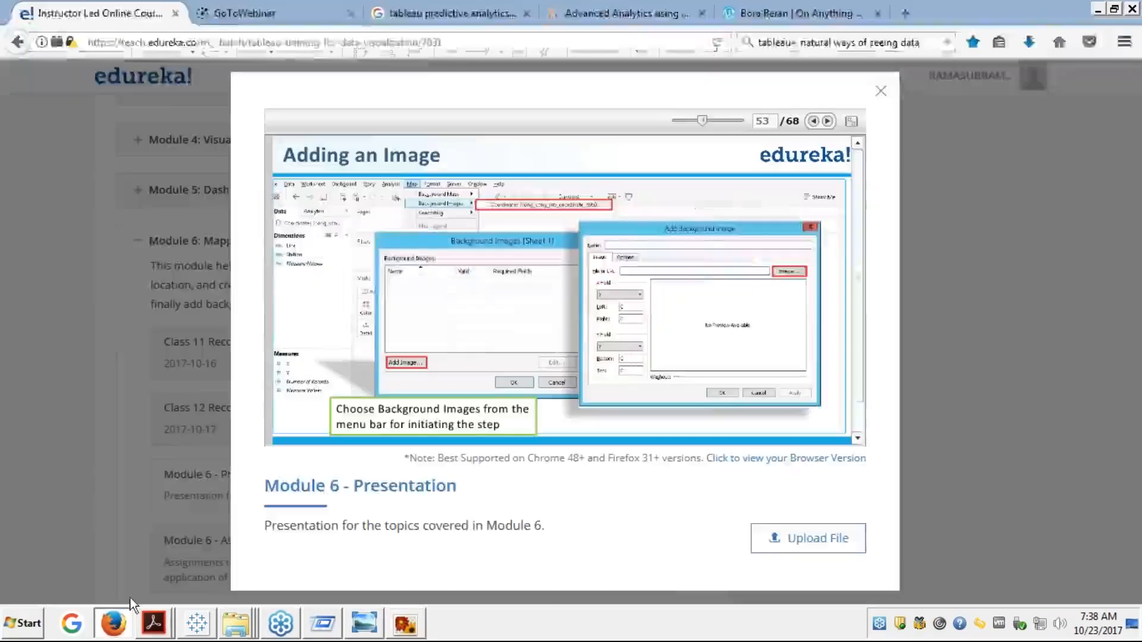
left_click(852, 121)
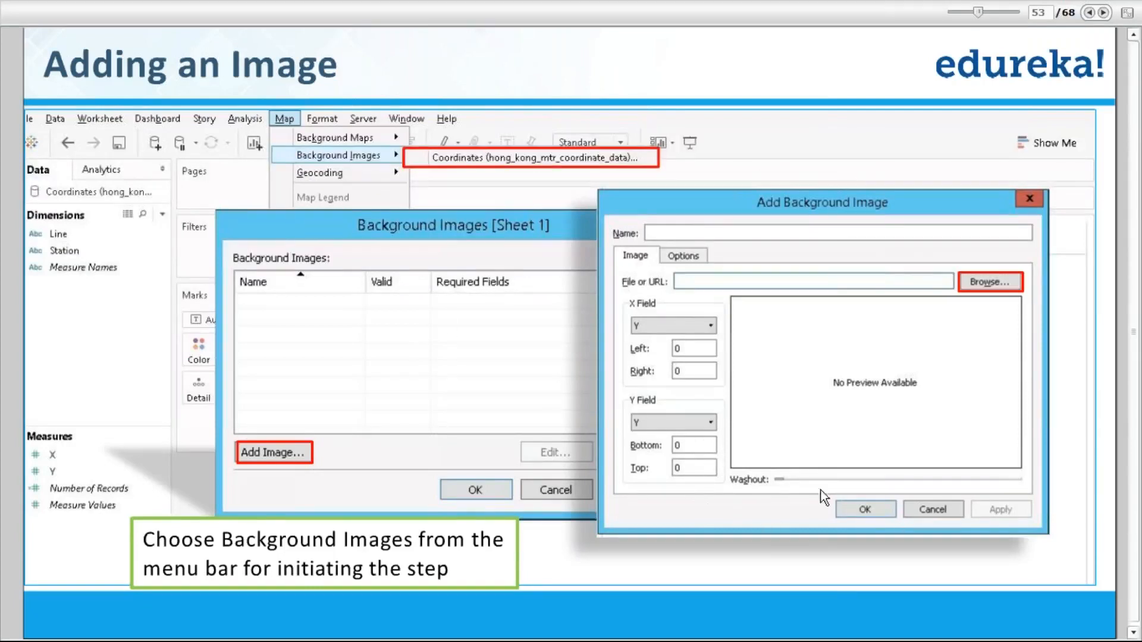
key("alt+Tab")
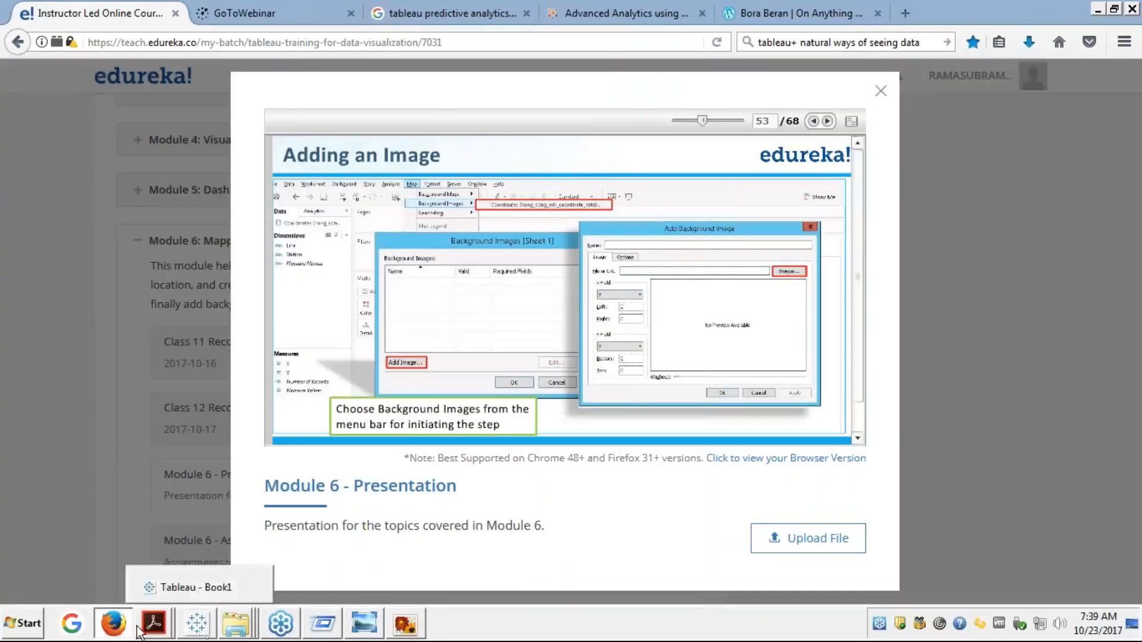
- Return to the open Tableau folder in Windows Explorer and look through its files and subfolders up to the first entry
mouse_move(241, 634)
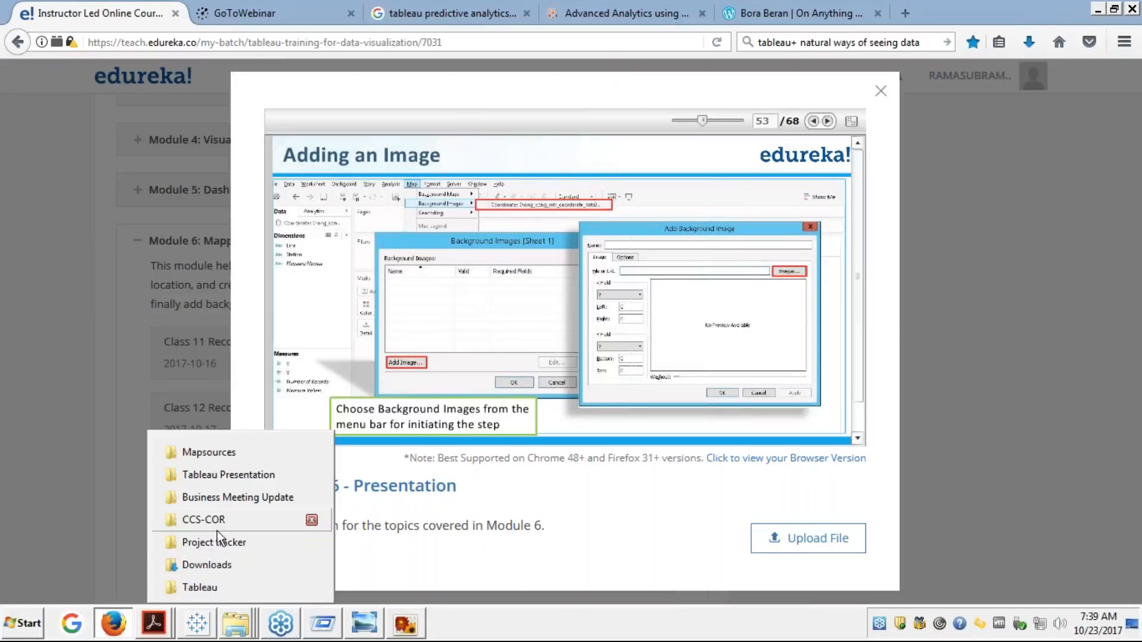
left_click(187, 587)
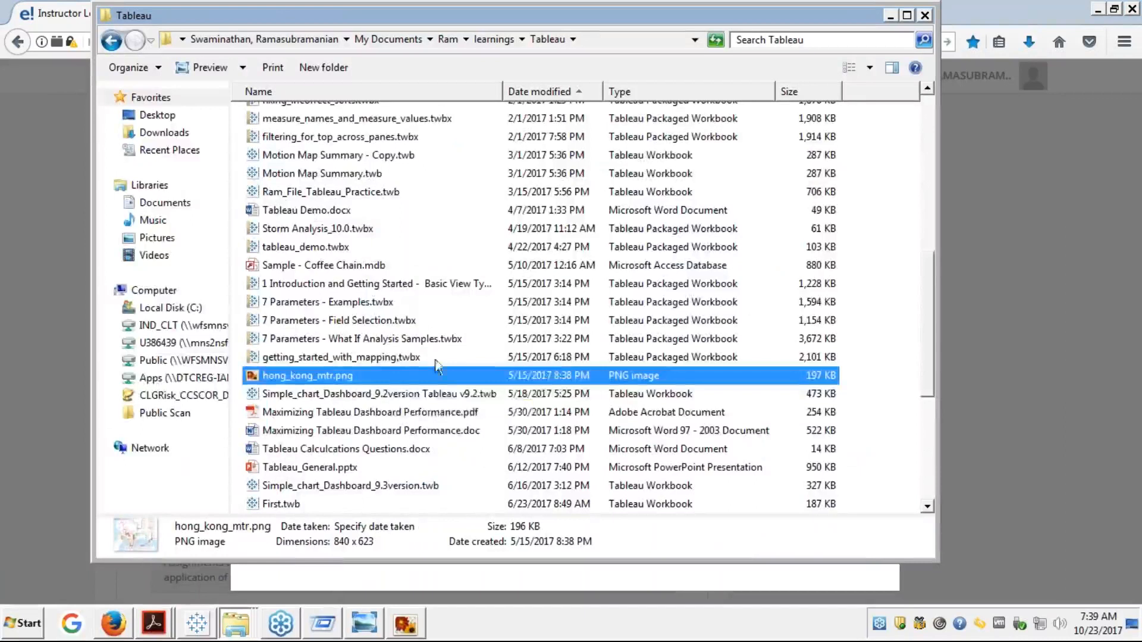
left_click(397, 361)
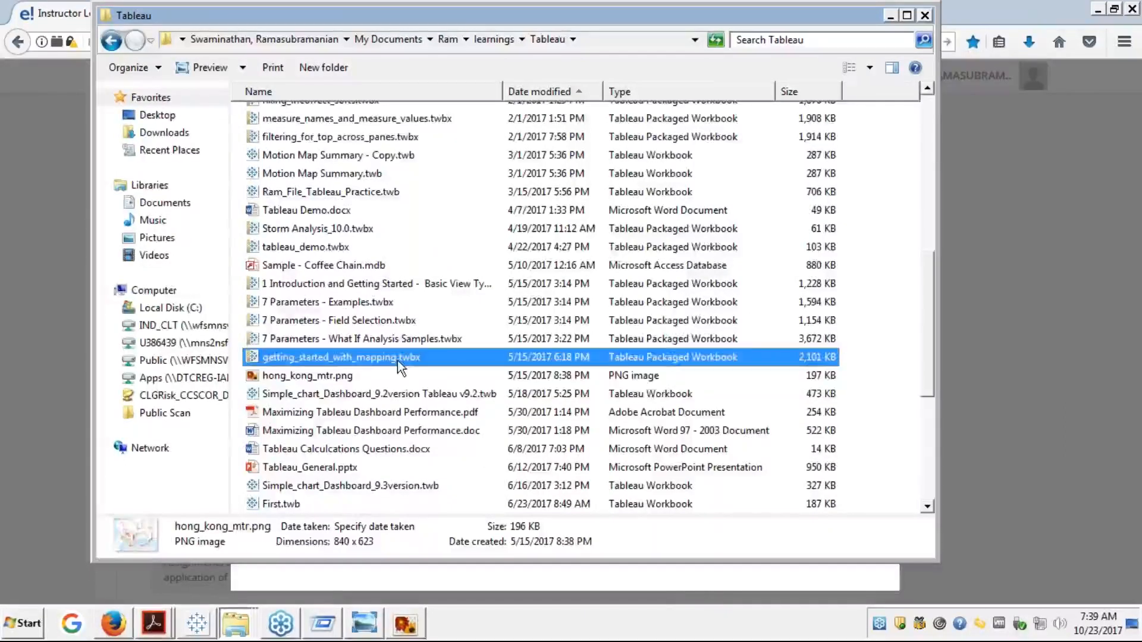
key("Up")
key("Up")
key("Up")
key("Up")
key("Up")
key("Up")
key("Up")
key("Up")
key("Up")
key("Up")
key("Up")
key("Up")
key("Up")
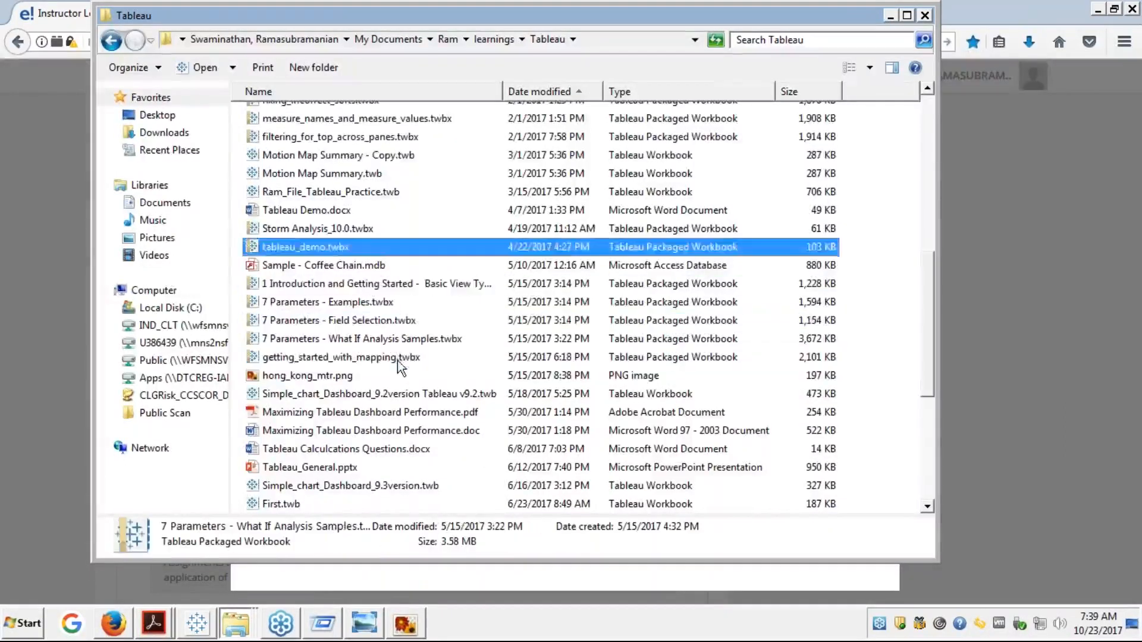
key("Up")
key("Up")
key("Up")
key("Up")
key("Up")
key("Up")
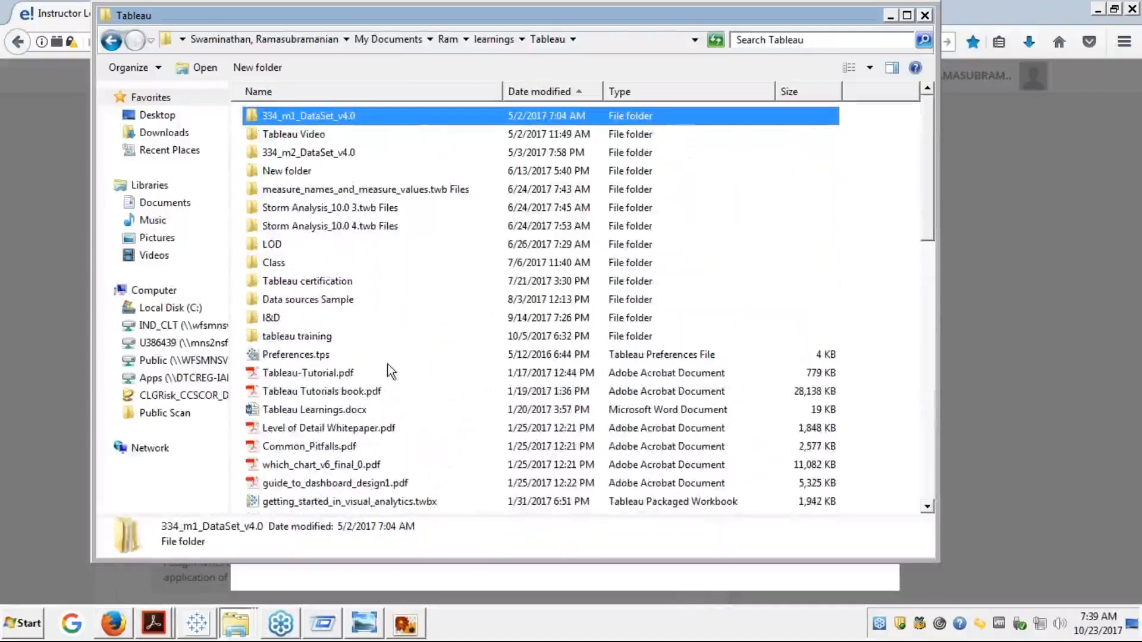
- Open the tableau training folder, check its I Like subfolder and come back to the tableau training folder
double_click(261, 335)
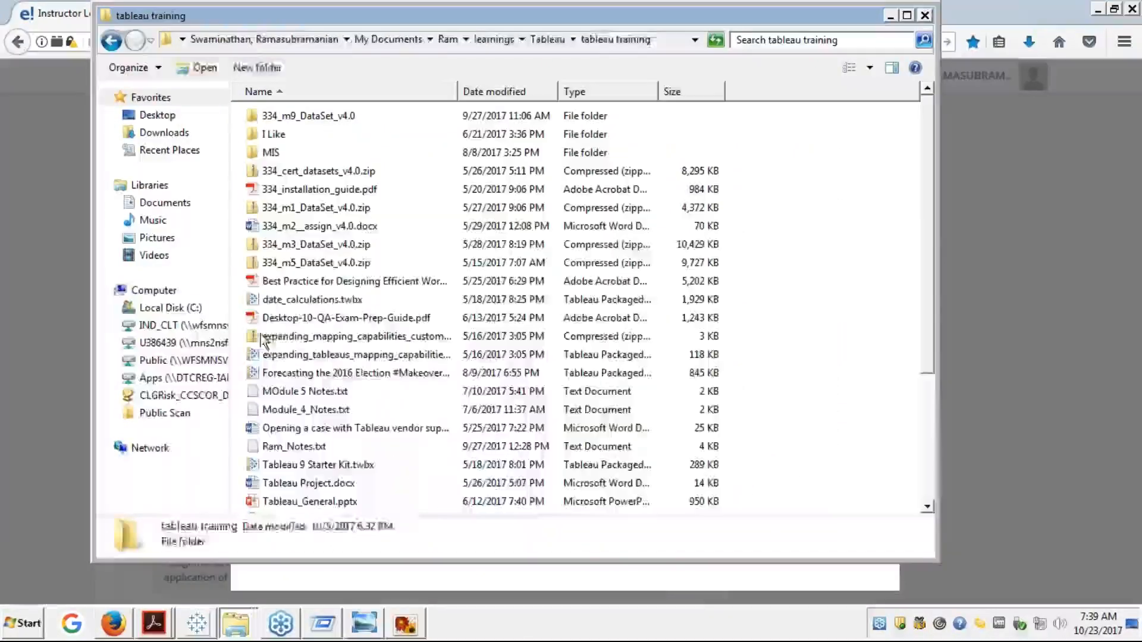
left_click(318, 244)
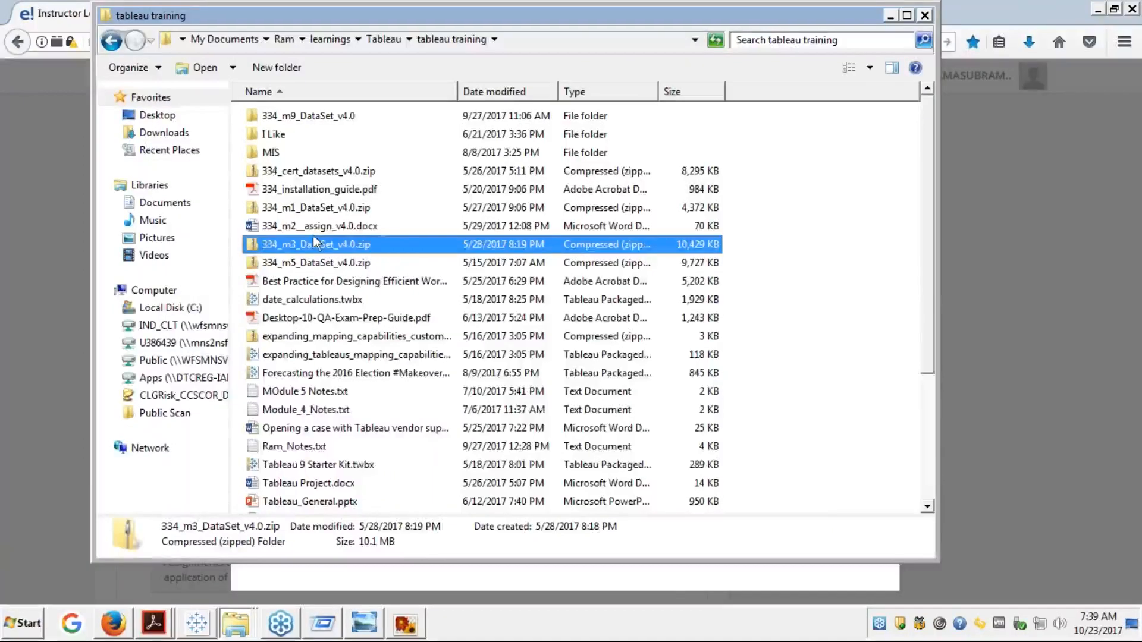
left_click(261, 134)
double_click(260, 135)
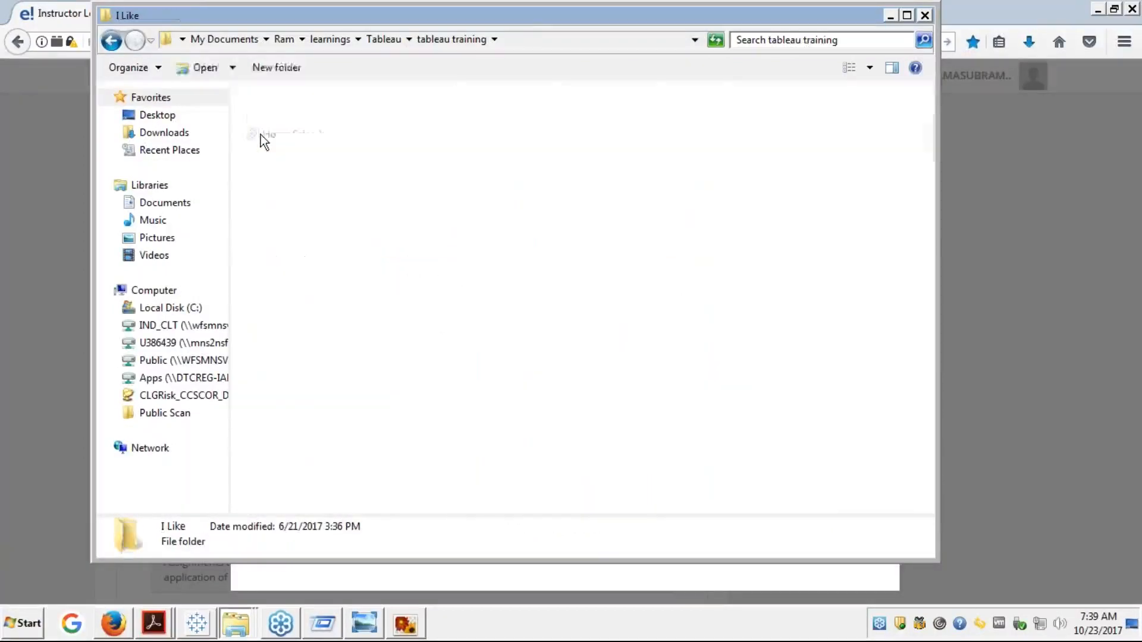
key("BackSpace")
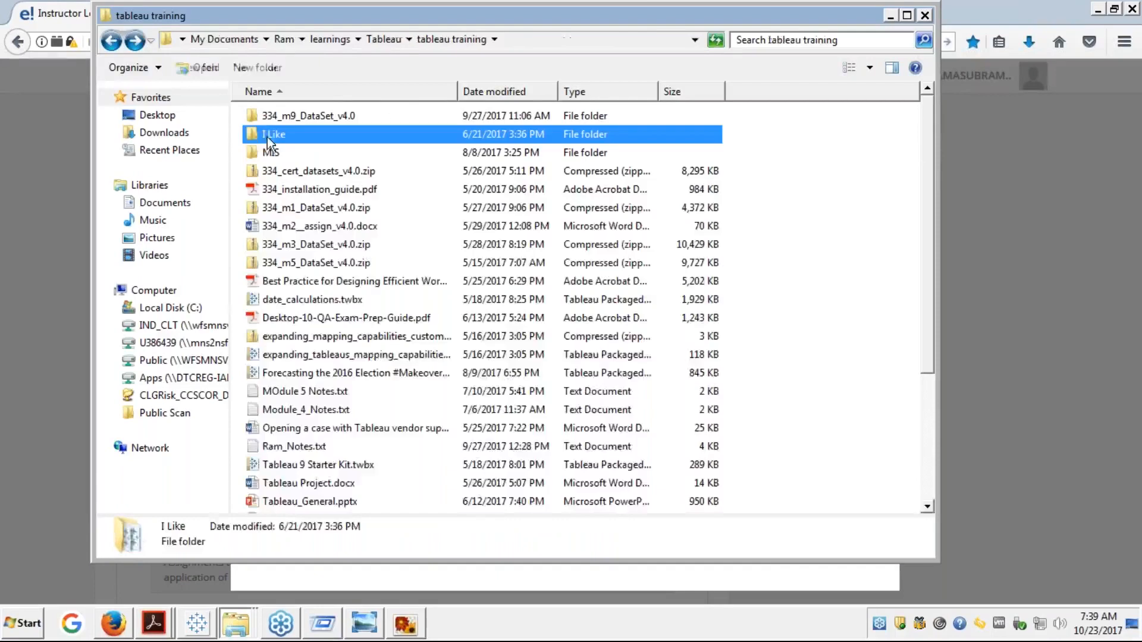
left_click(285, 231)
left_click(286, 242)
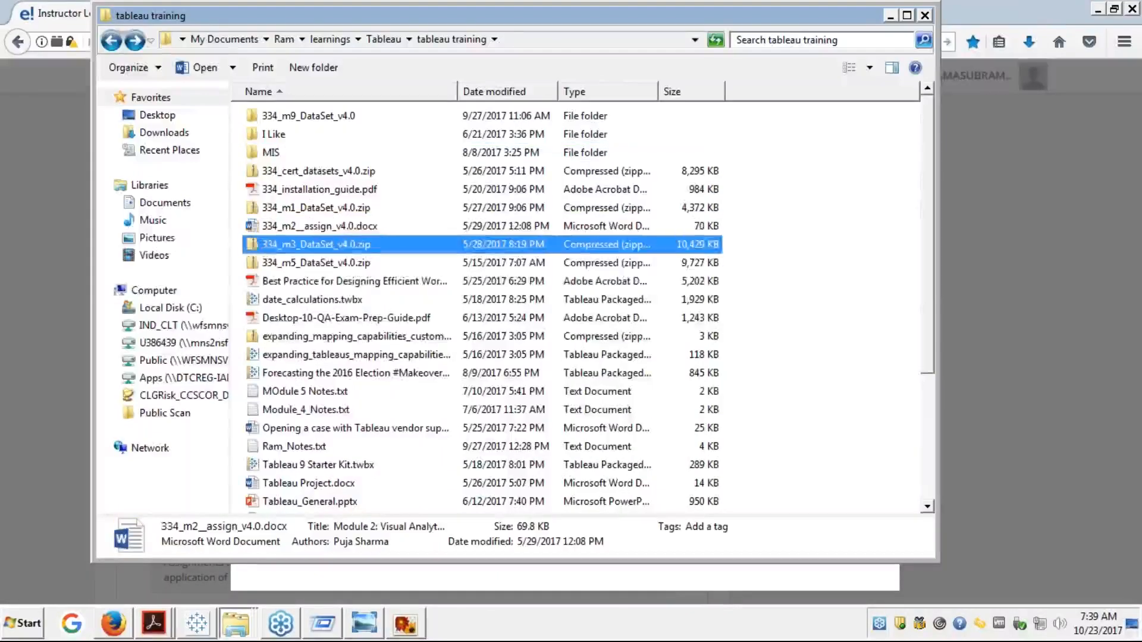
- Look through the remaining files in the tableau training folder and open wms_-_web_mapping_services.twbx
key("Down")
key("Down")
key("Down")
key("Down")
key("Down")
key("Down")
key("Down")
key("Down")
key("Down")
key("Down")
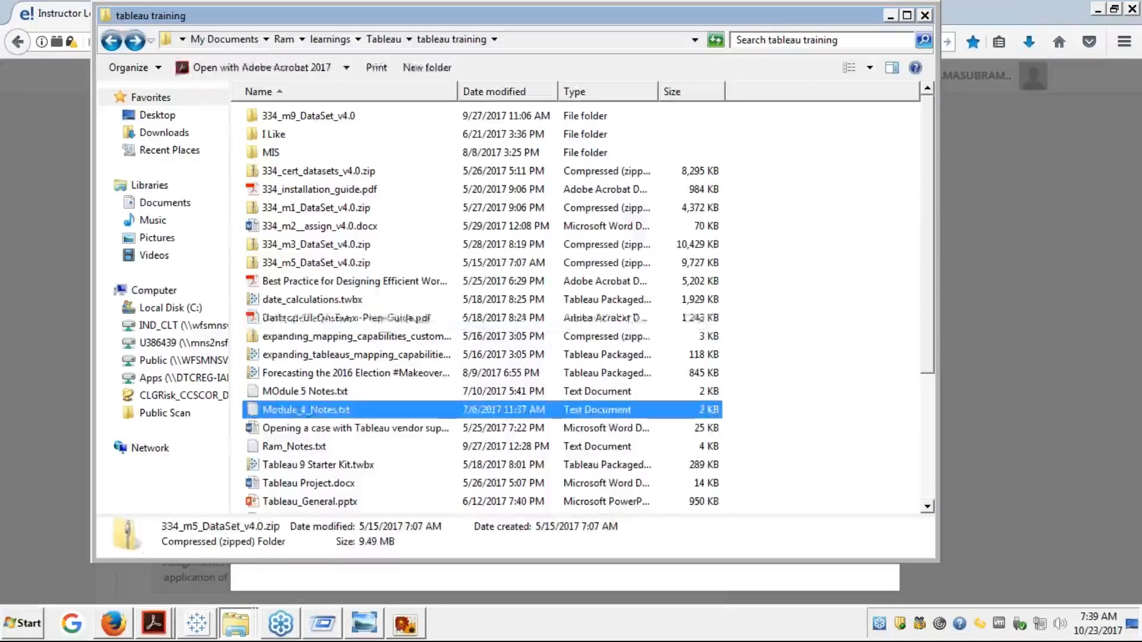
key("Down")
key("Down")
key("Down")
key("Down")
key("Down")
key("Down")
key("Down")
key("Down")
key("Down")
key("Down")
key("Down")
key("Down")
key("Down")
key("Down")
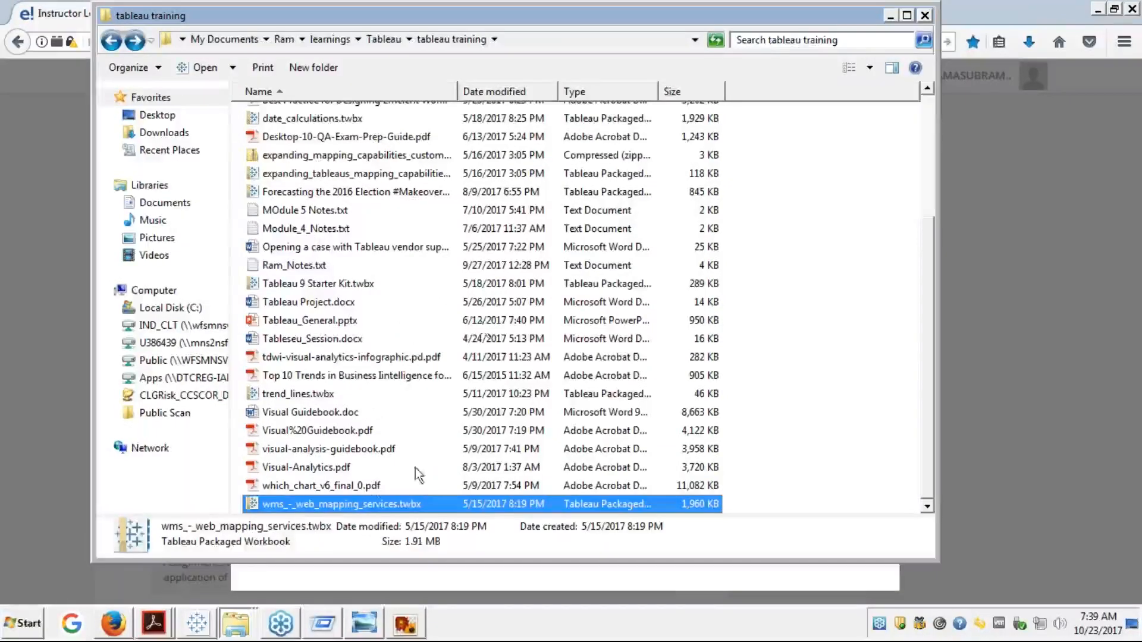
double_click(337, 508)
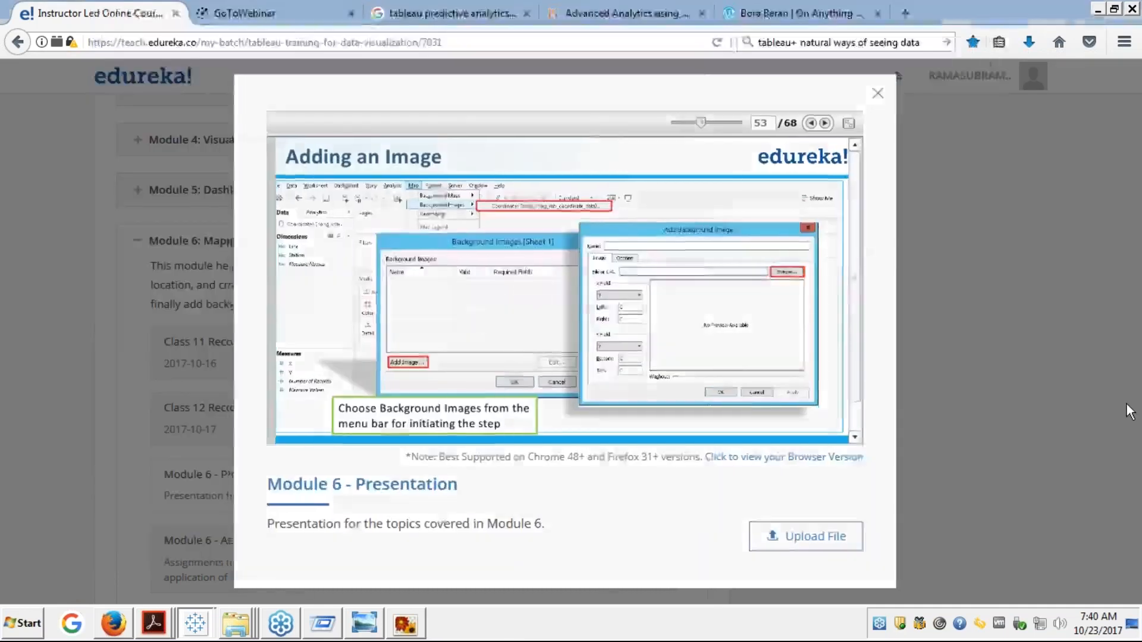
- Close the Module 6 presentation, open the Tableau folder in Windows Explorer and search it for "hong"
left_click(1126, 408)
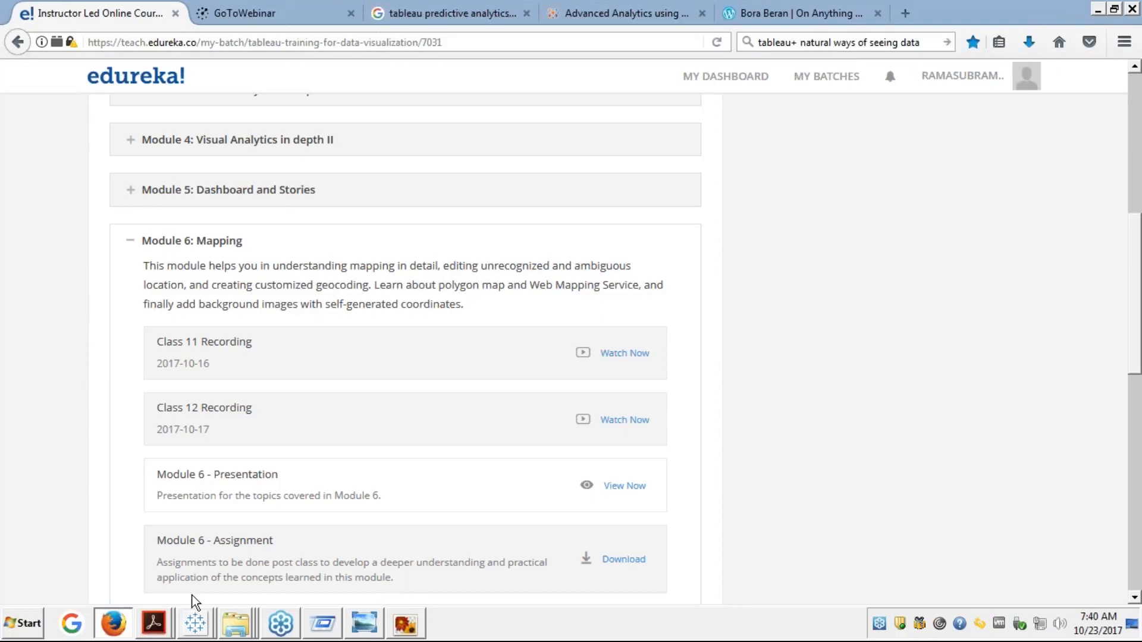
right_click(221, 613)
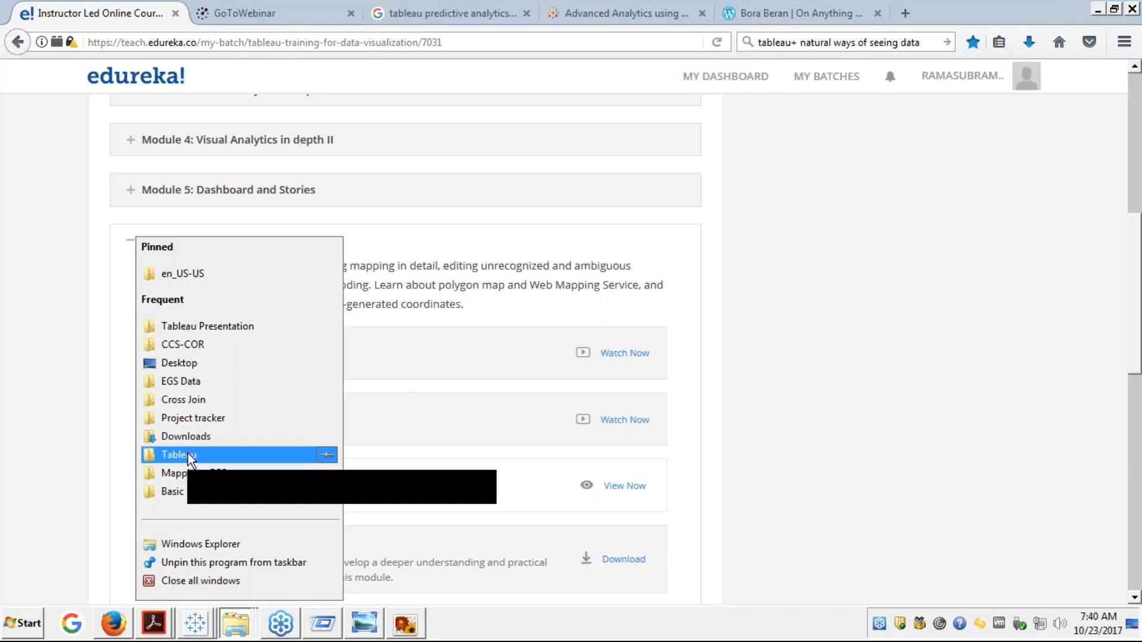
left_click(188, 455)
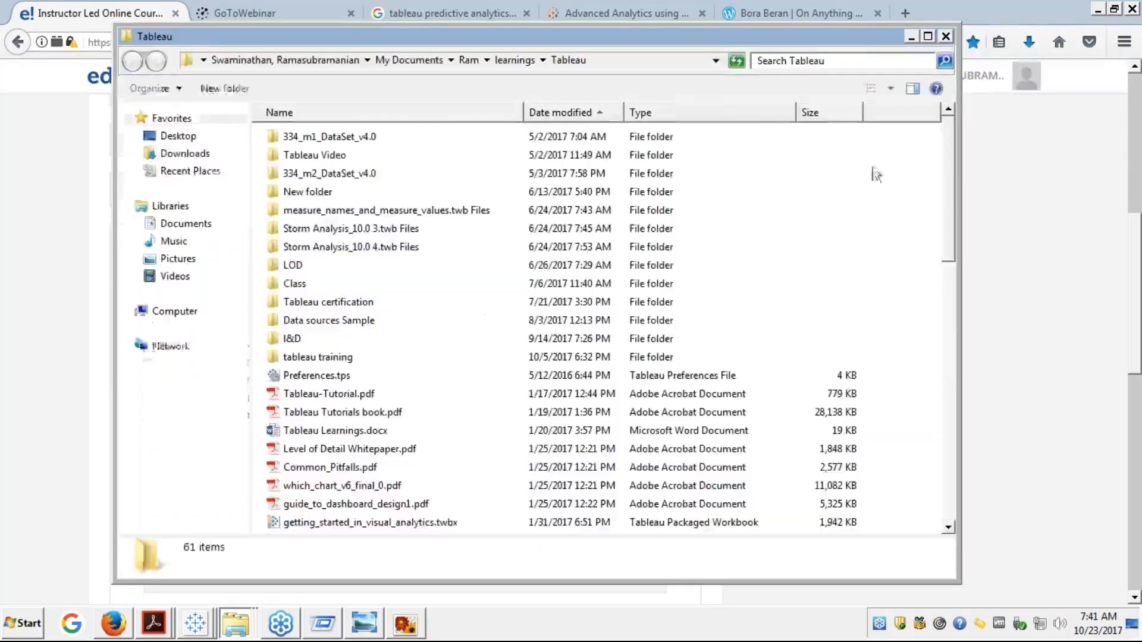
left_click(784, 59)
type("hong")
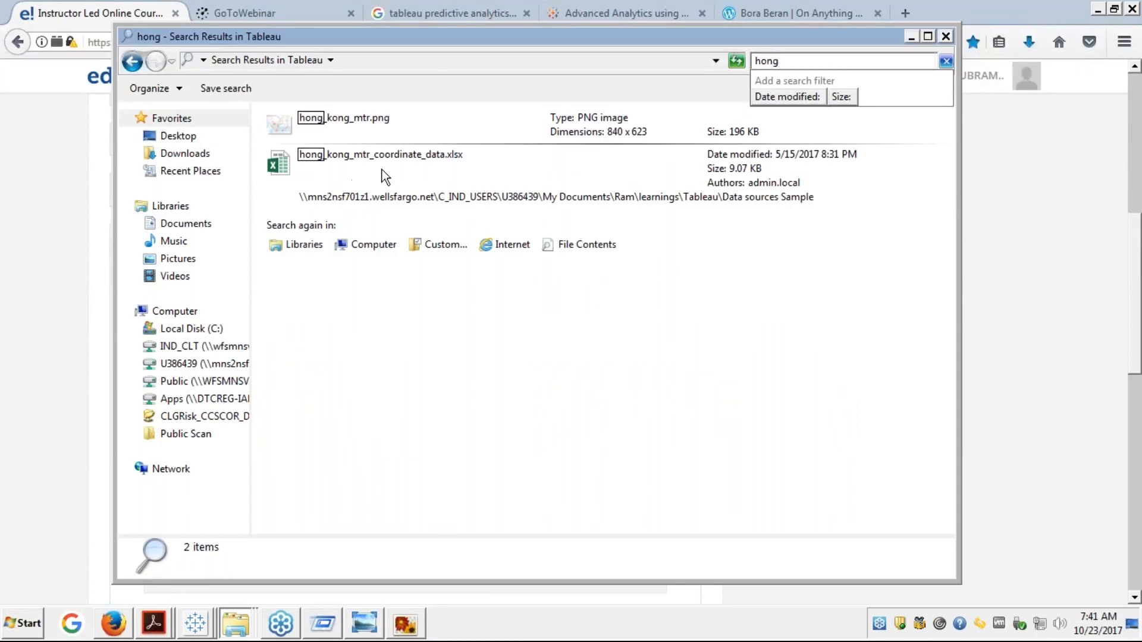
- Open the folder containing hong_kong_mtr_coordinate_data.xlsx, copy its folder path and return to the browser
right_click(406, 166)
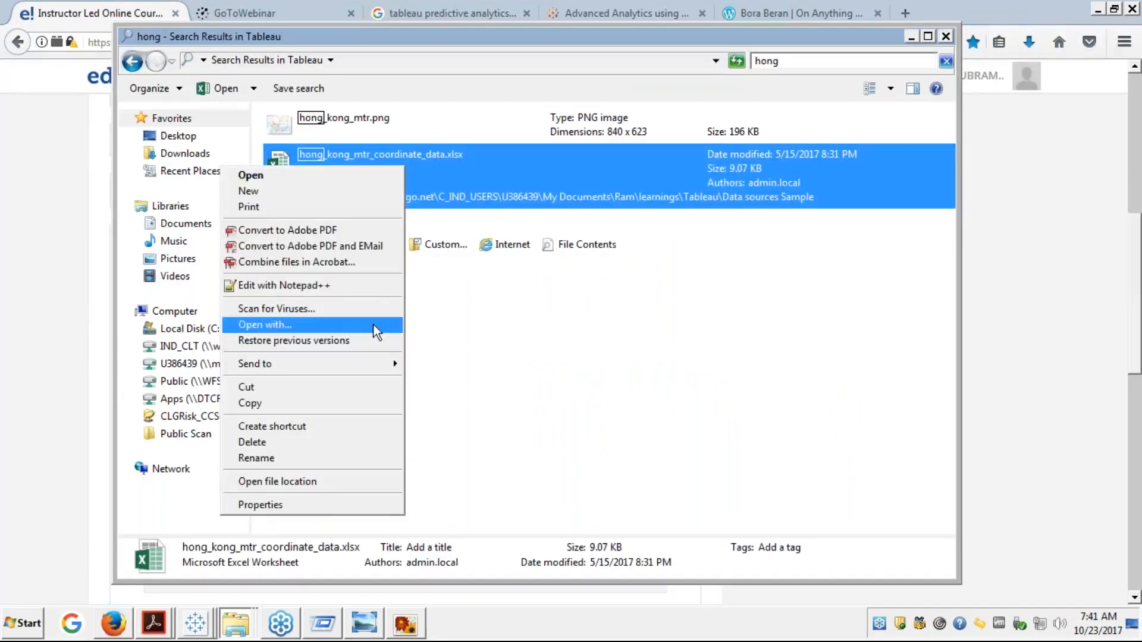
left_click(305, 483)
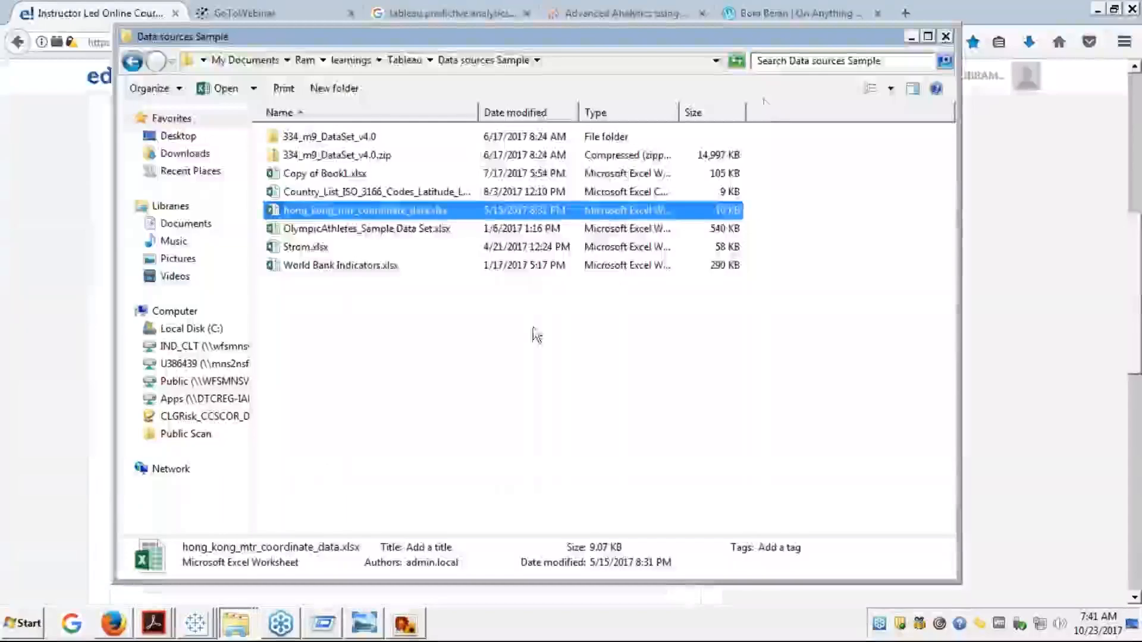
left_click(613, 62)
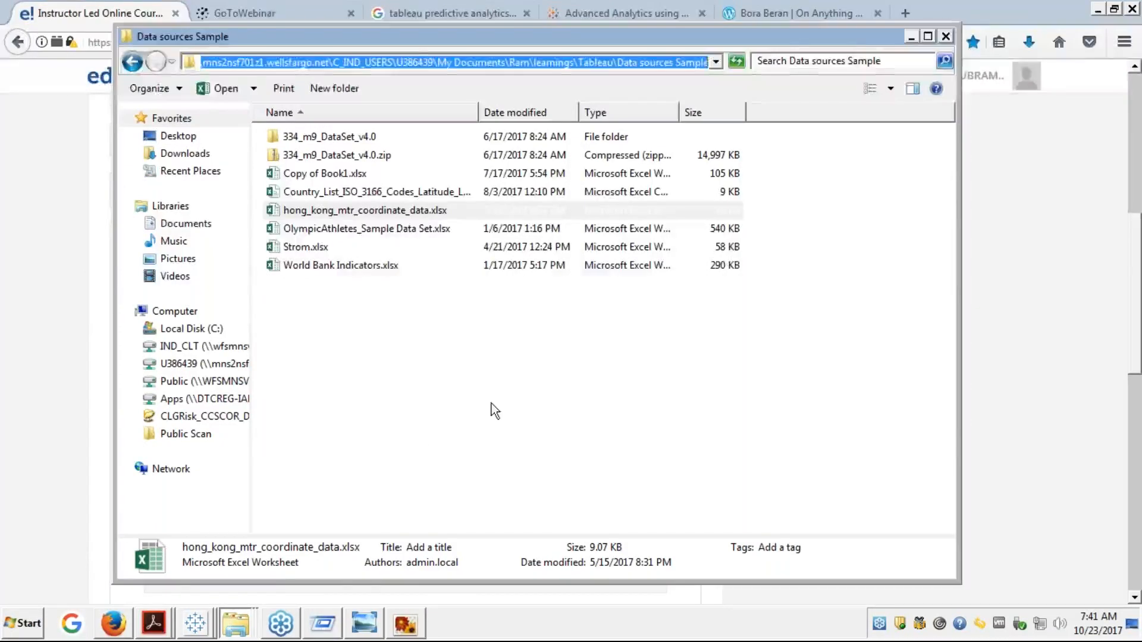
left_click(1078, 312)
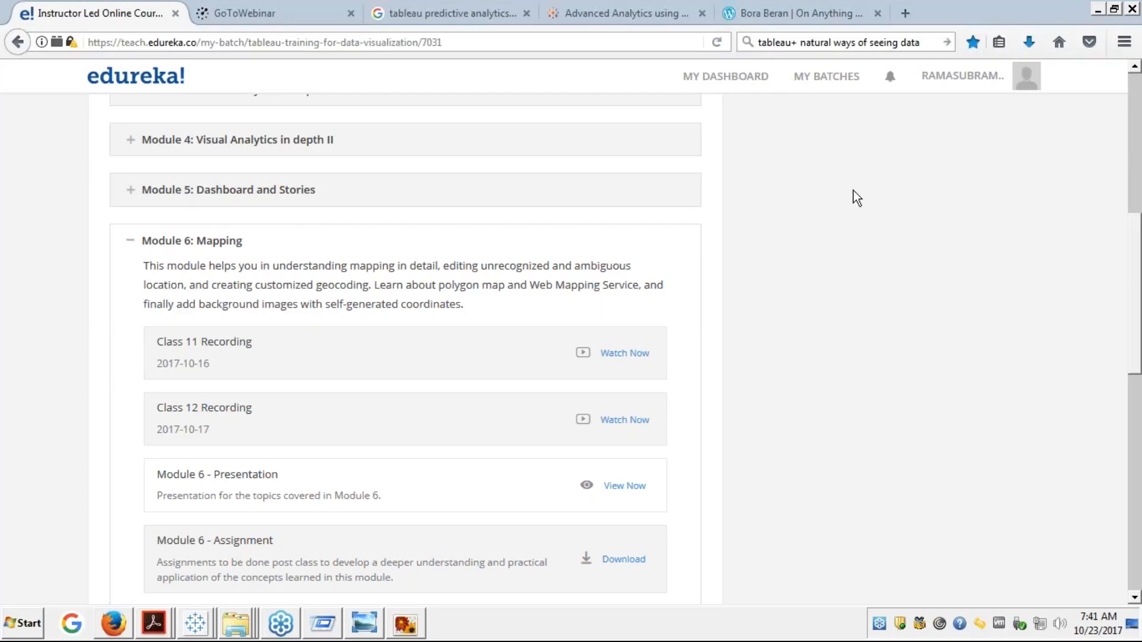
- Switch to the second Tableau window, dismiss its load messages and close the wms_-_web_mapping_services workbook
mouse_move(199, 625)
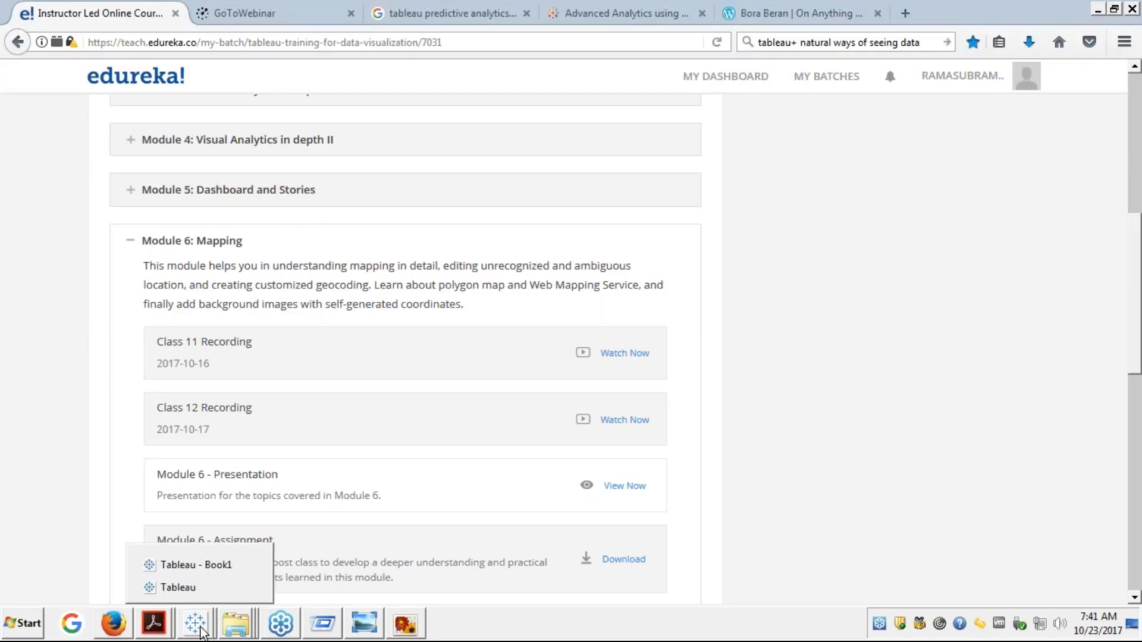
left_click(190, 592)
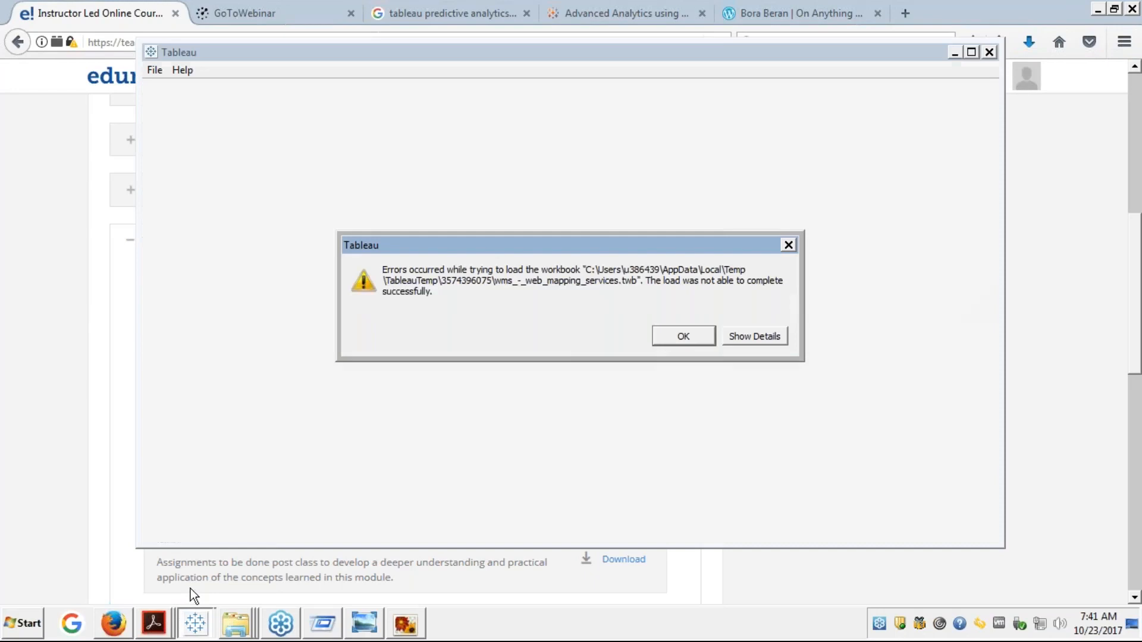
left_click(788, 245)
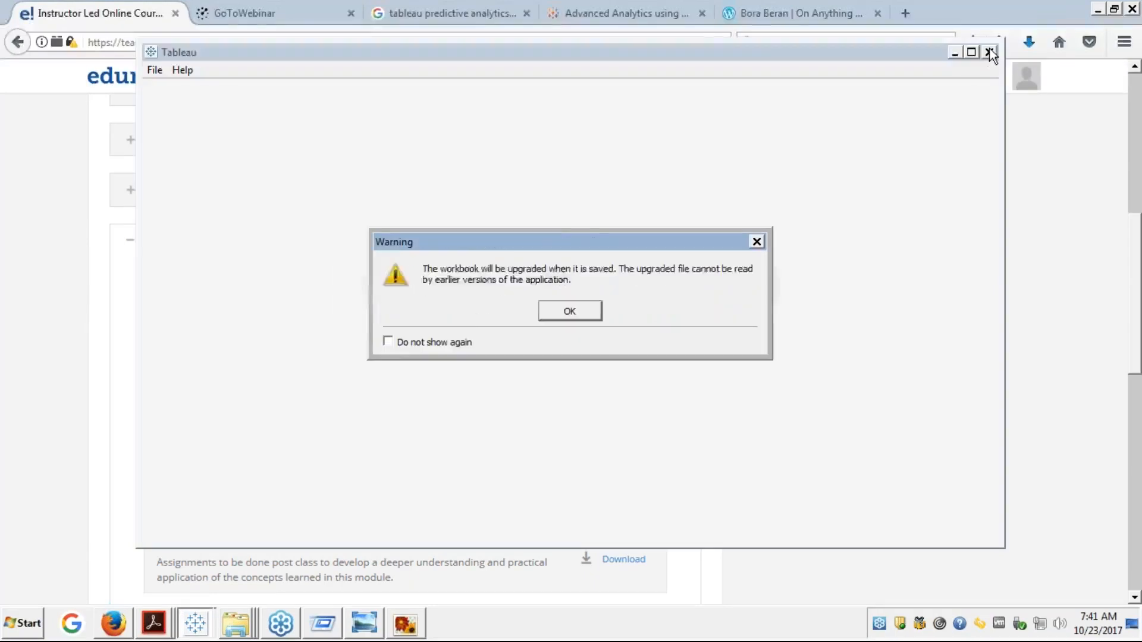
left_click(568, 310)
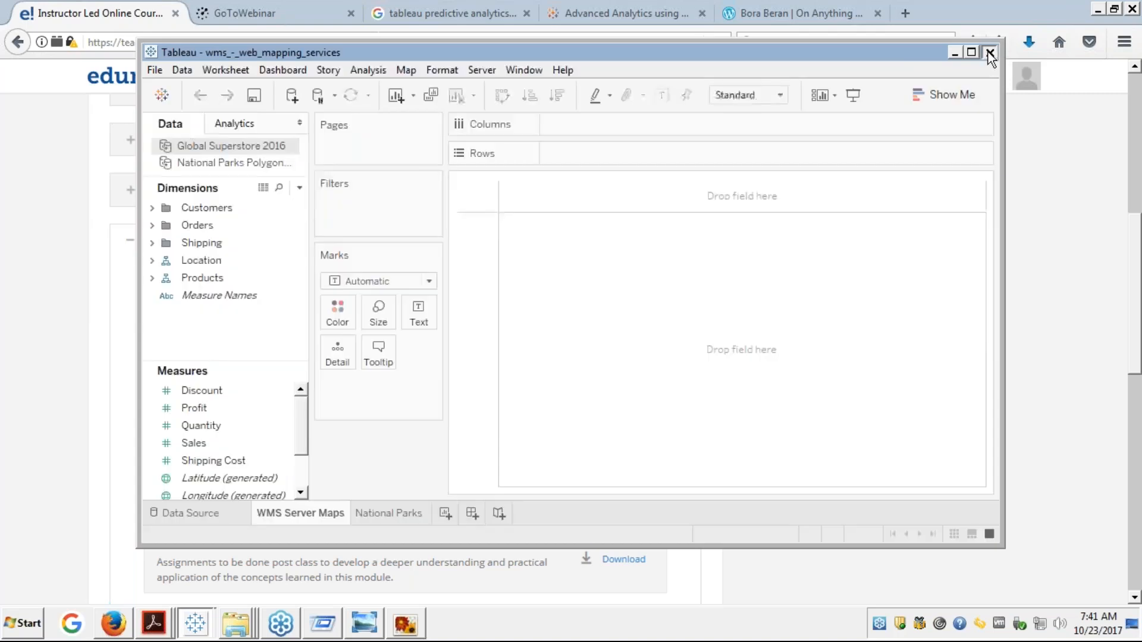
left_click(989, 52)
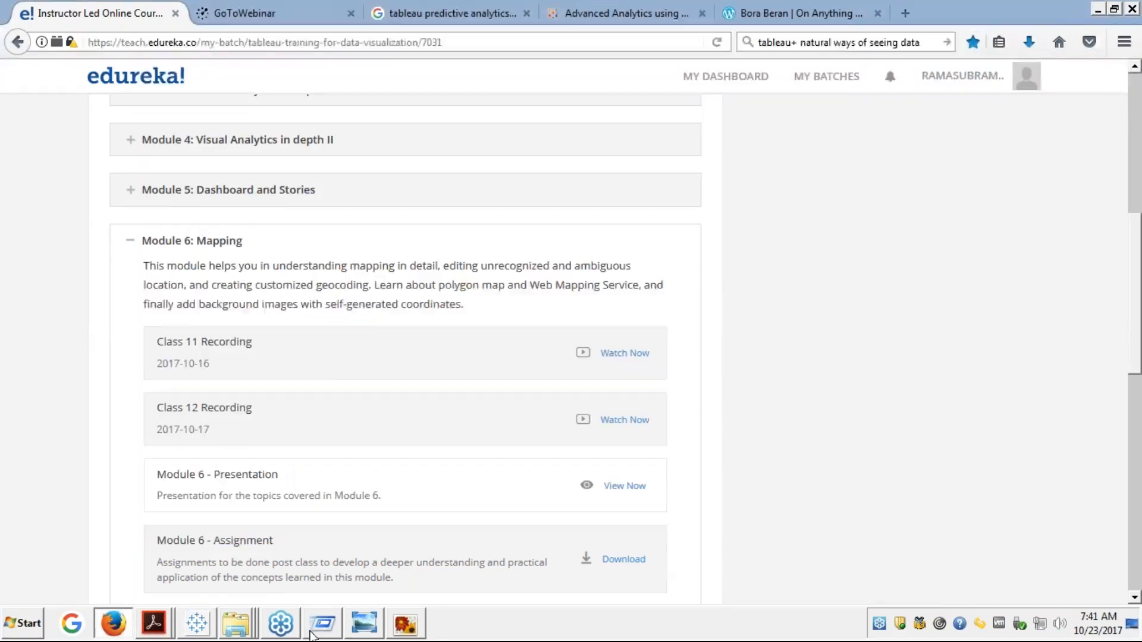
- Switch to Tableau Book1 and cancel adding the hong_kong_mtr background image to the Orders data source
left_click(196, 623)
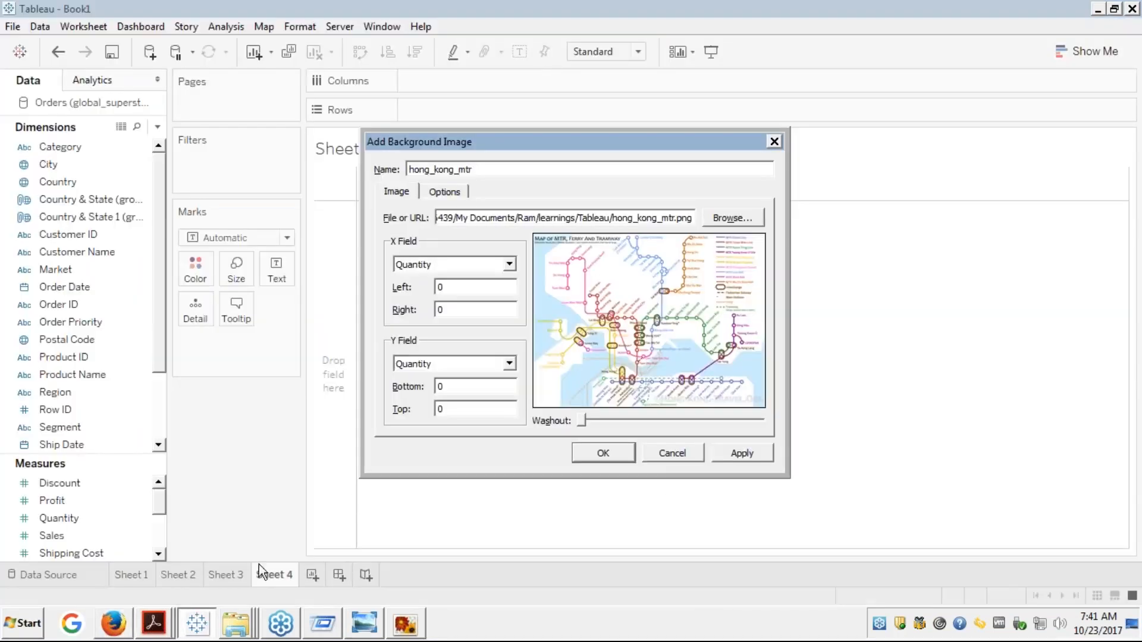
left_click(658, 454)
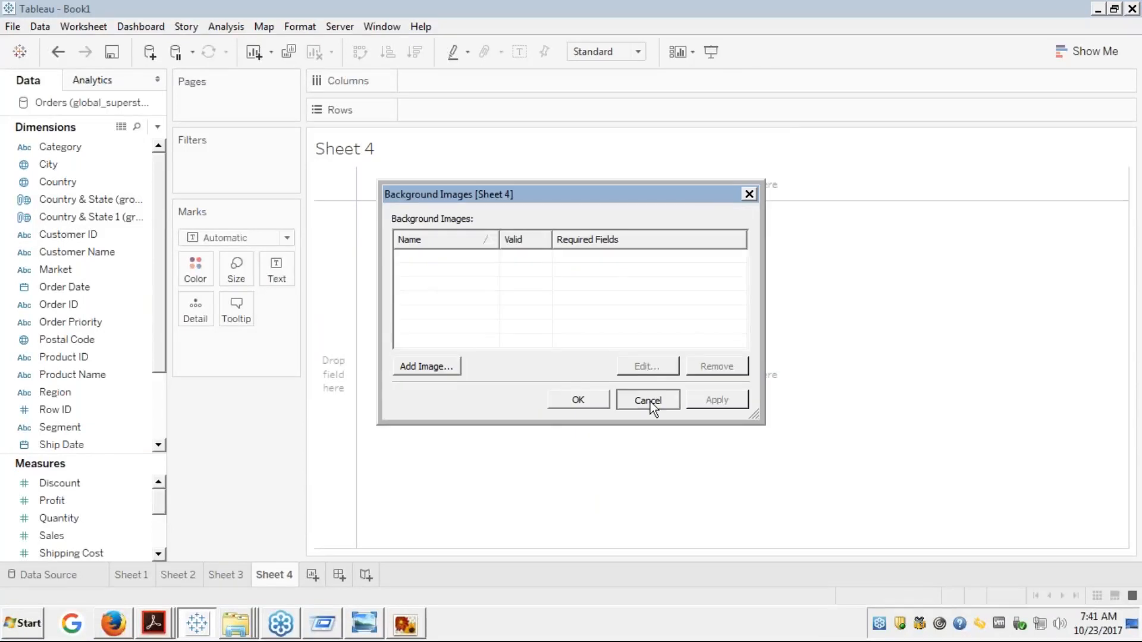
left_click(651, 402)
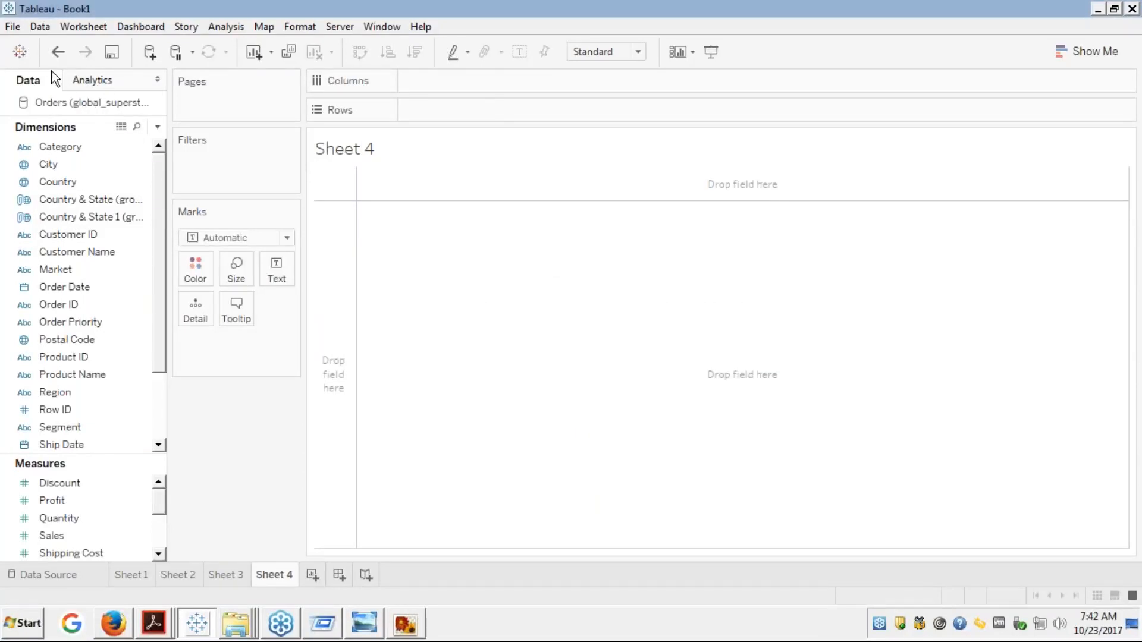
- Add hong_kong_mtr_coordinate_data.xlsx from the Data sources Sample folder as a new Excel data source, using the copied folder path
left_click(41, 27)
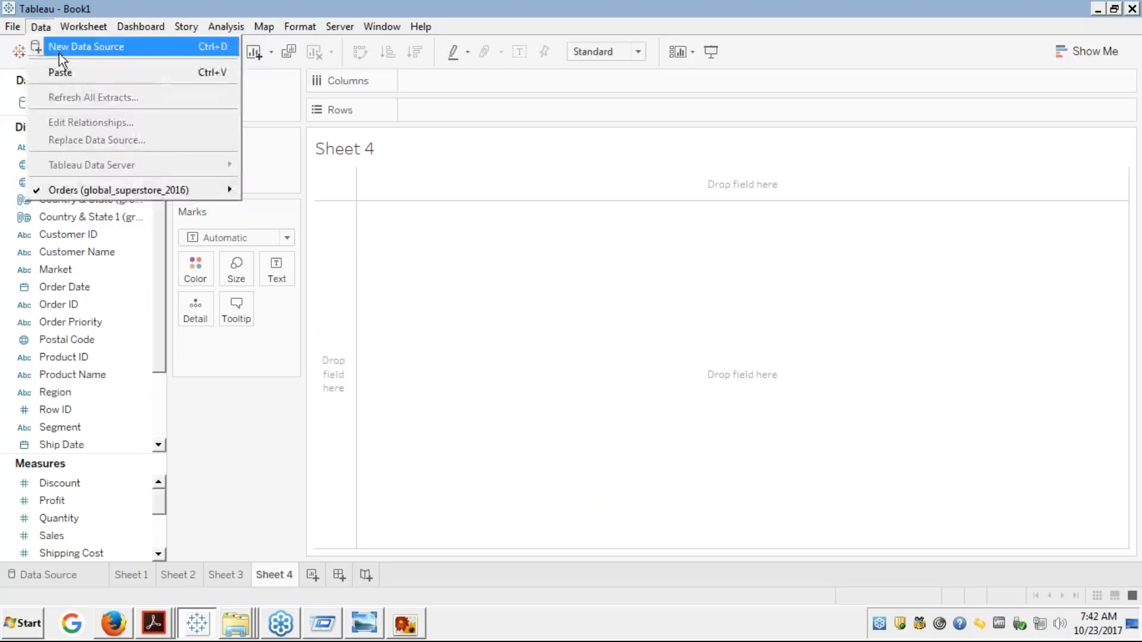
left_click(56, 47)
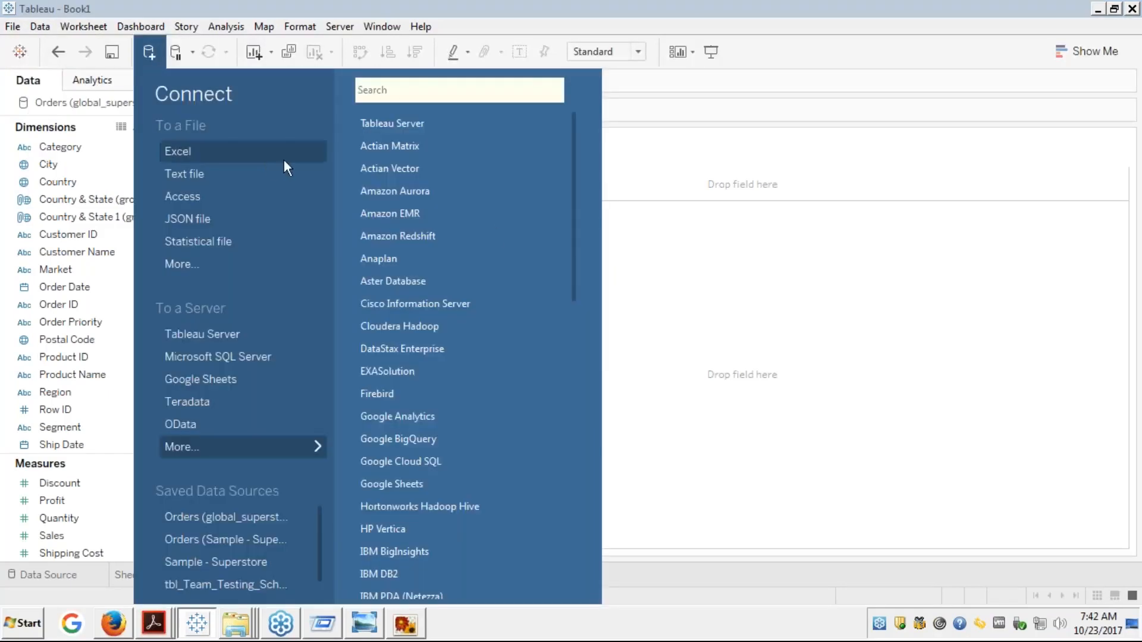
left_click(178, 150)
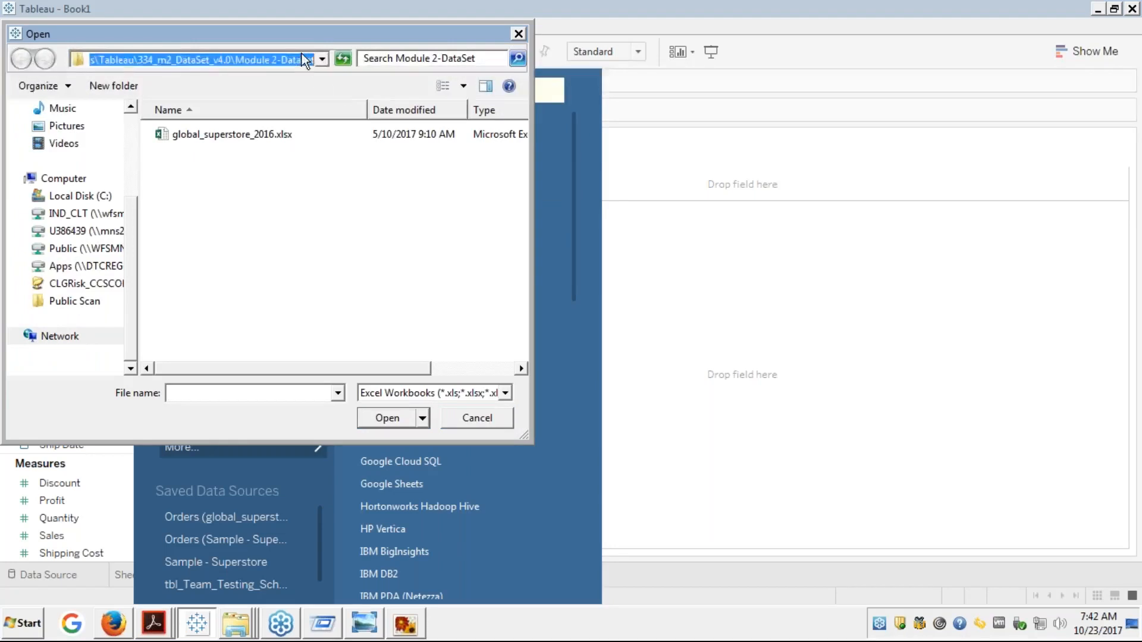
key("ctrl+v")
key("Home")
key("Return")
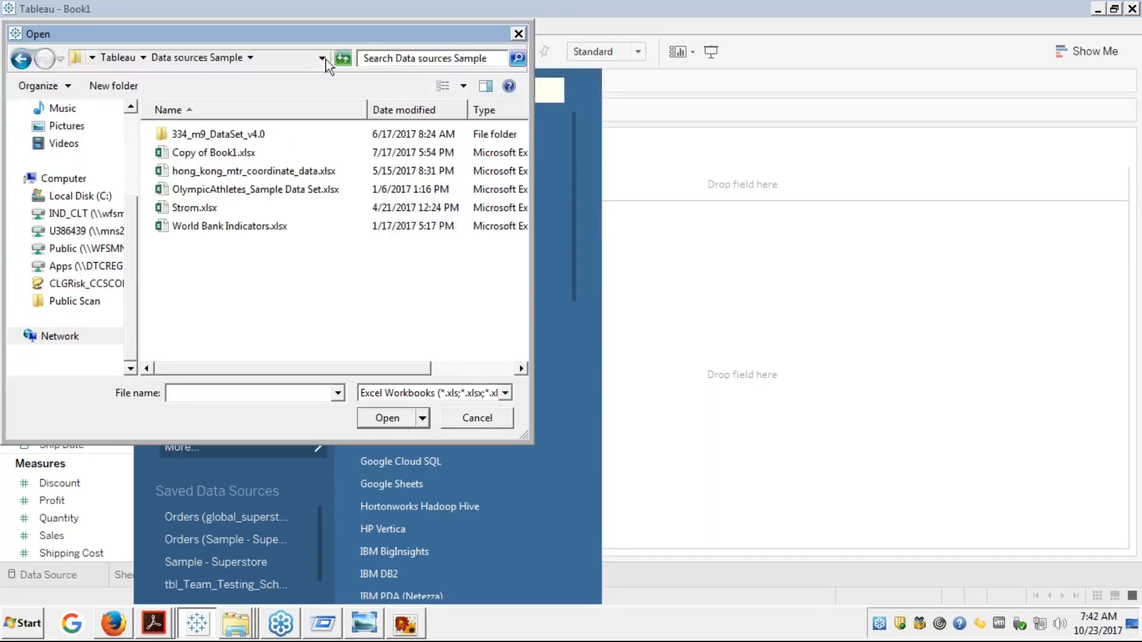
left_click(251, 171)
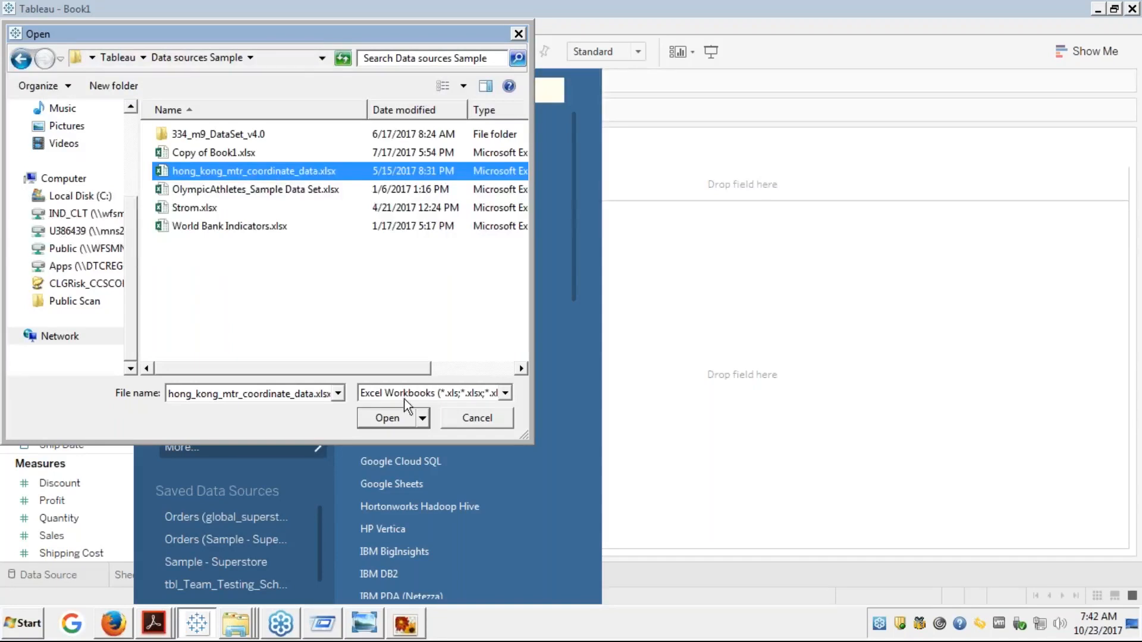
left_click(384, 422)
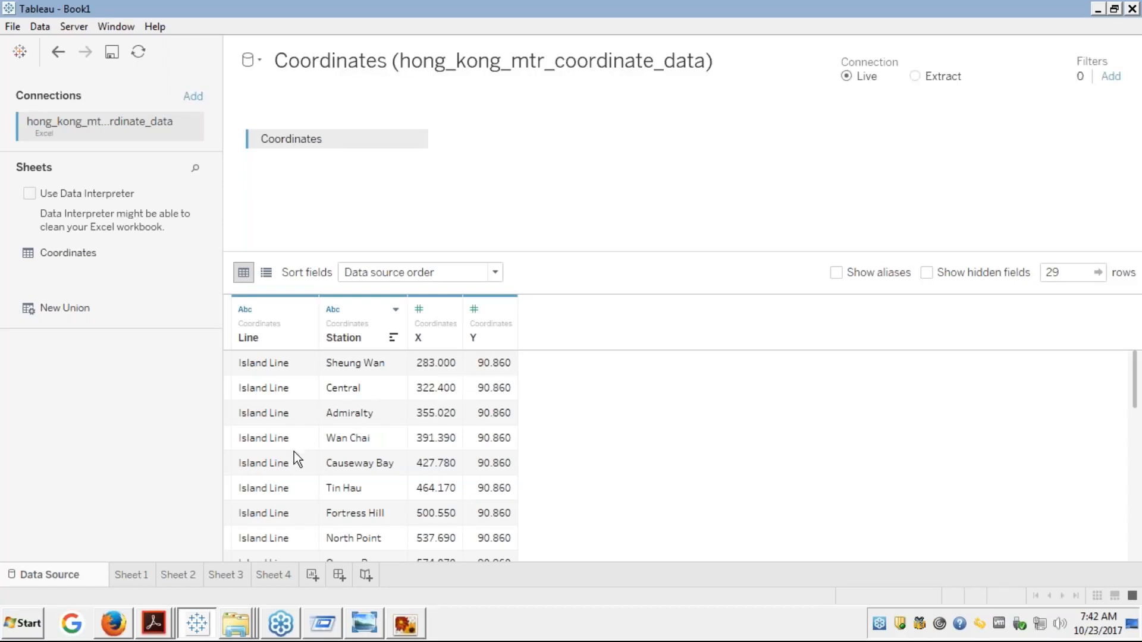
- Return to Sheet 4 and start adding a background image for the Coordinates (hong_kong_mtr_coordinate_data) data source
left_click(283, 576)
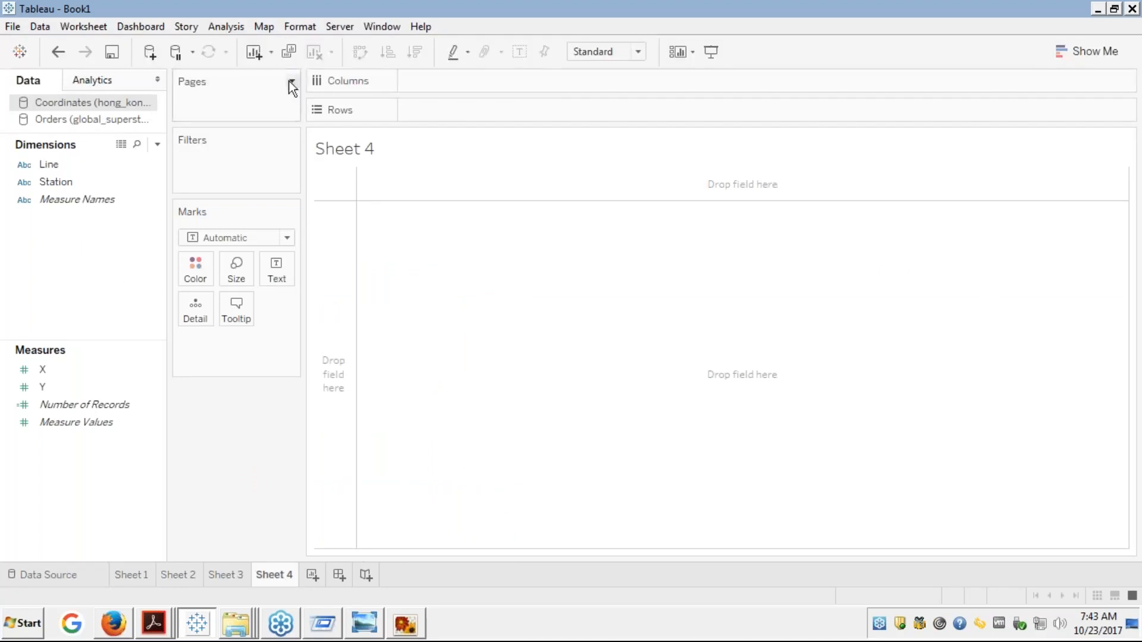
left_click(260, 27)
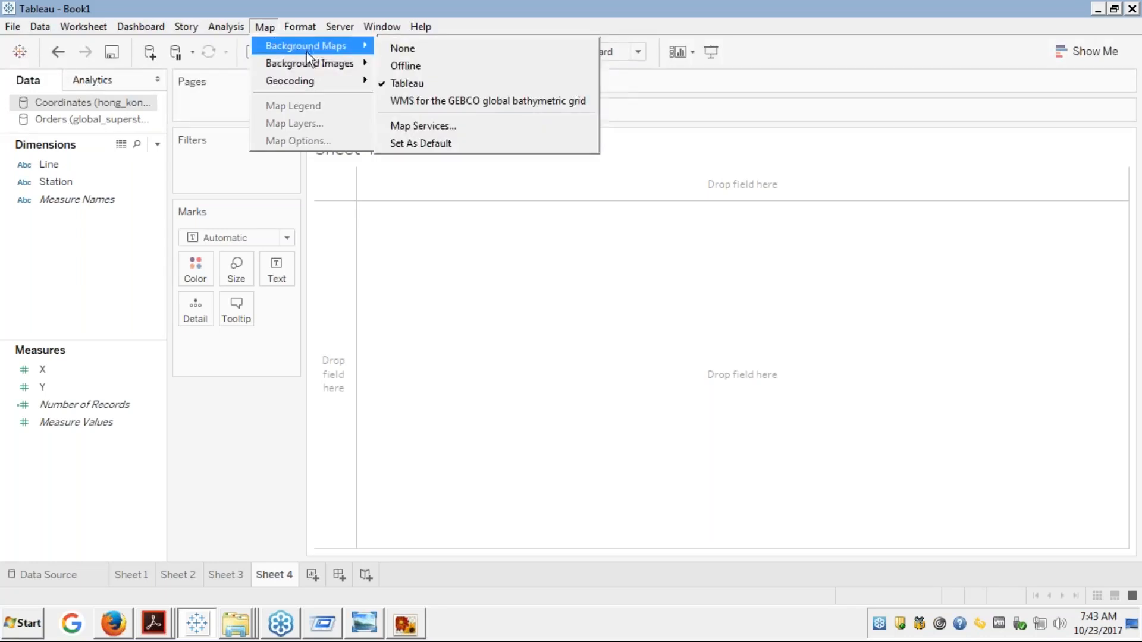
mouse_move(306, 67)
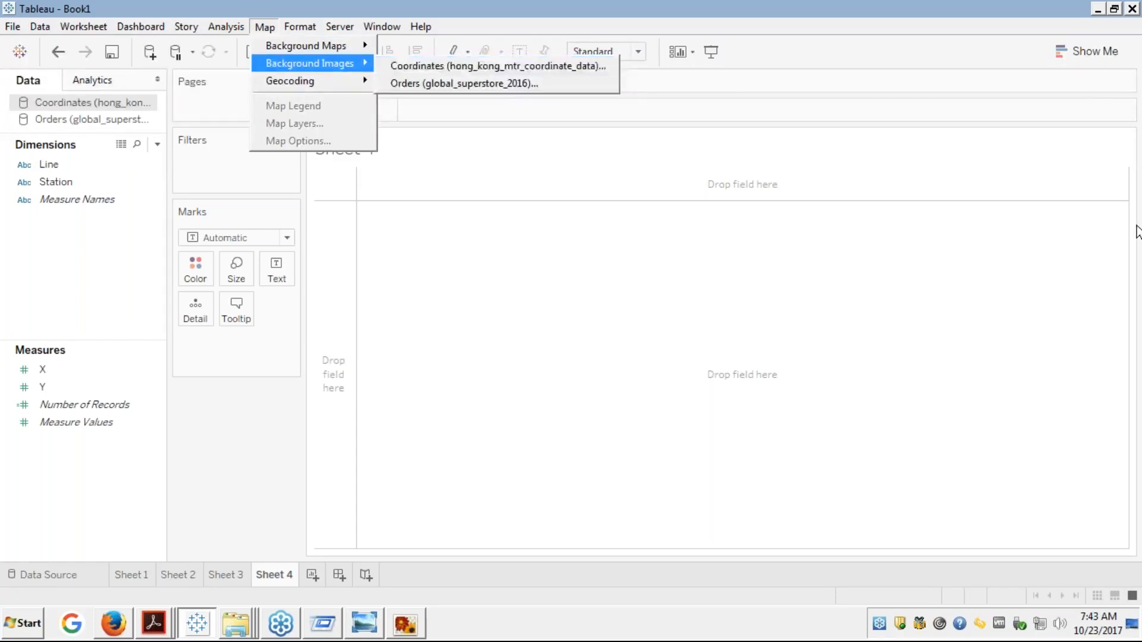
left_click(1122, 236)
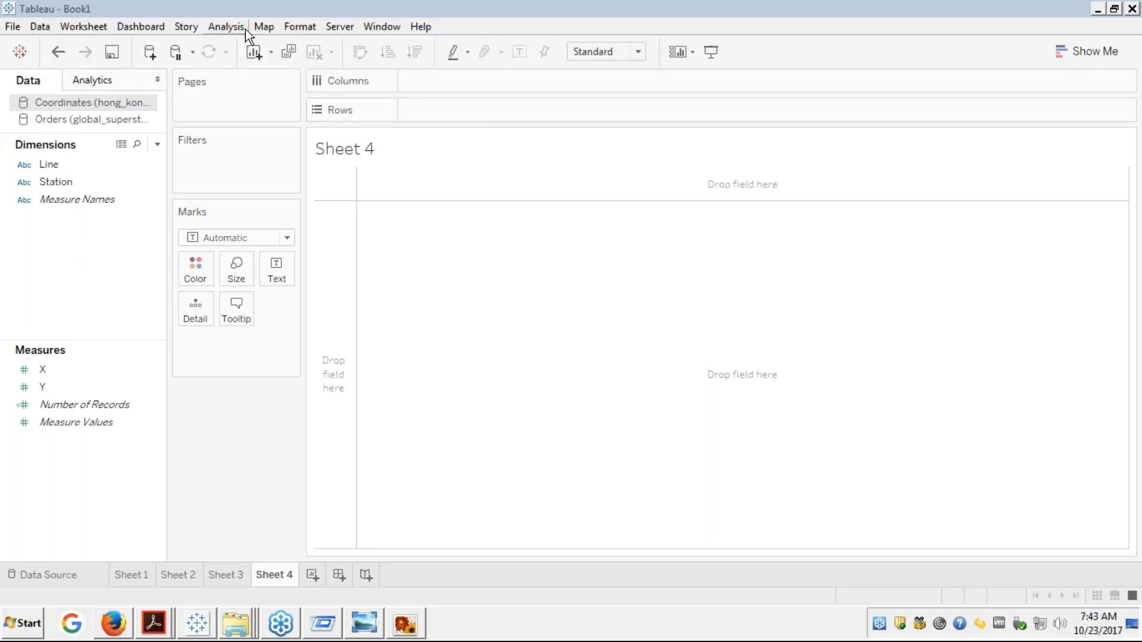
left_click(263, 27)
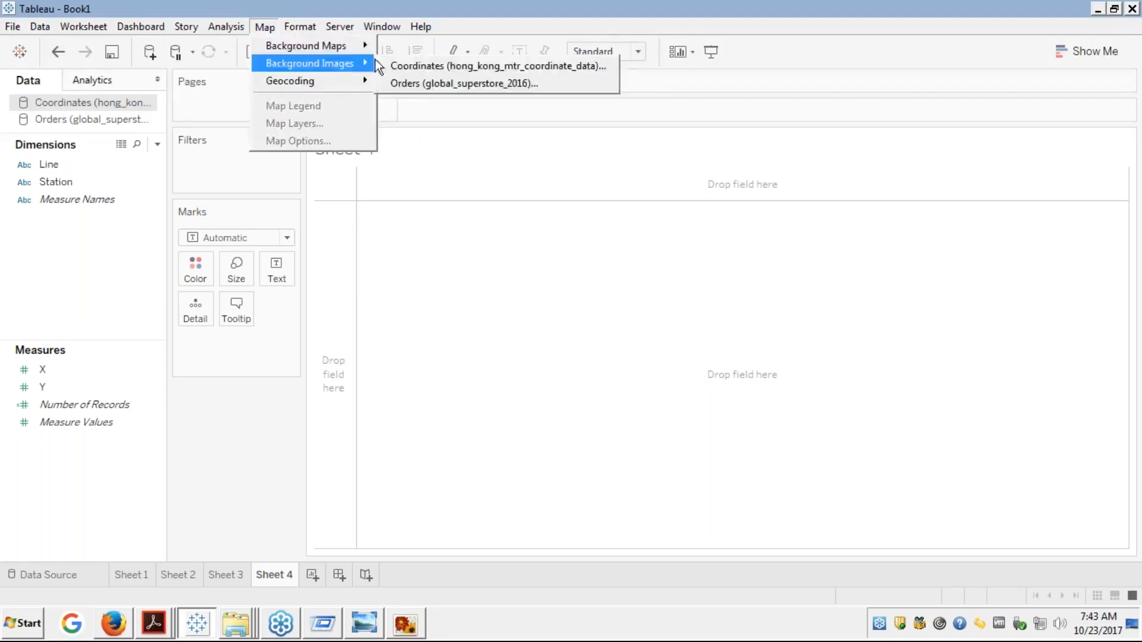
left_click(430, 62)
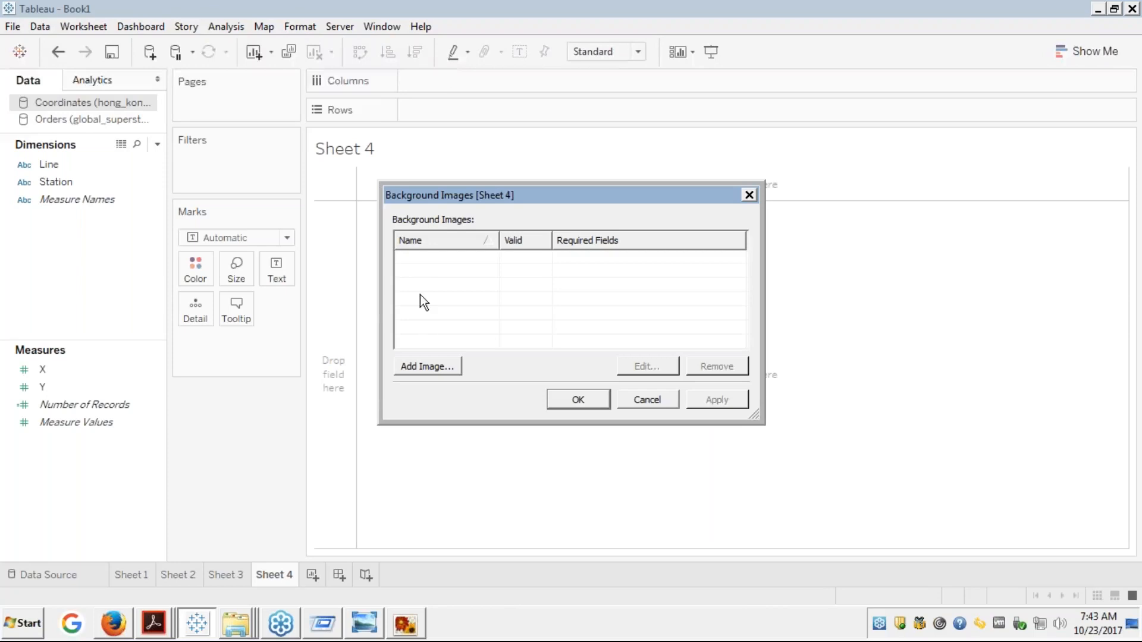
left_click(421, 367)
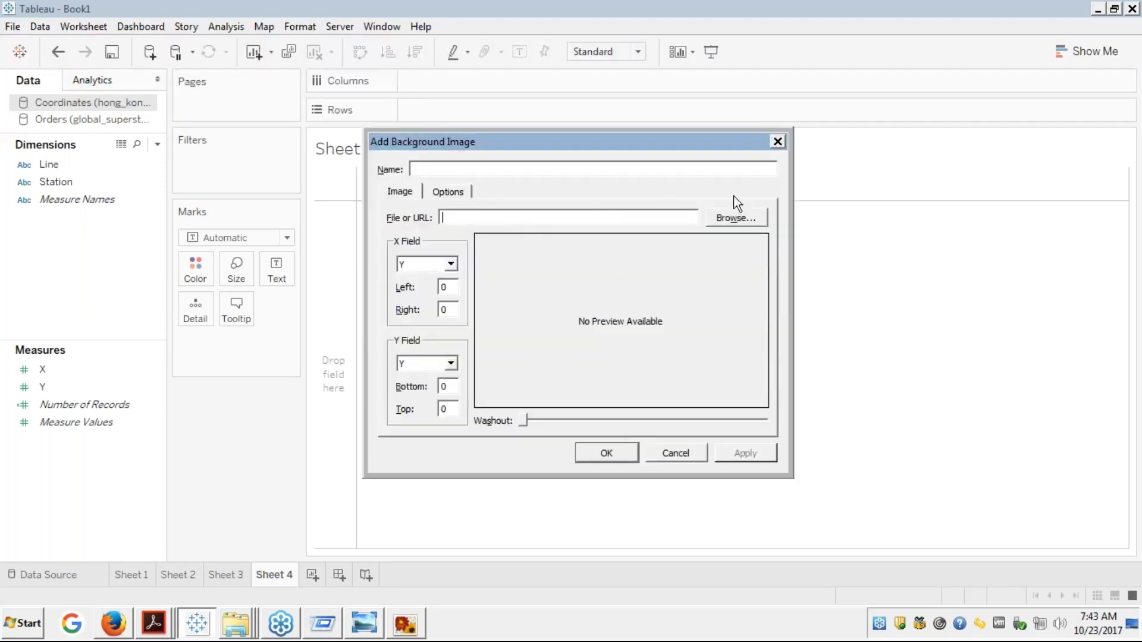
- Choose hong_kong_mtr.png from the Tableau folder as the background image file
left_click(732, 225)
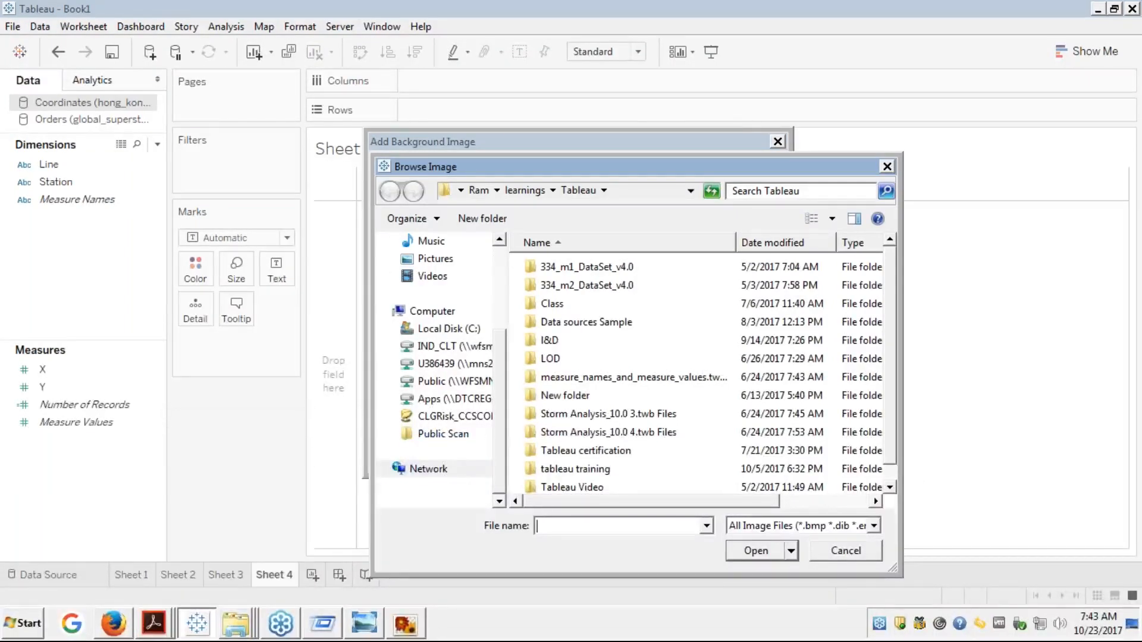
scroll(702, 375, "down", 1)
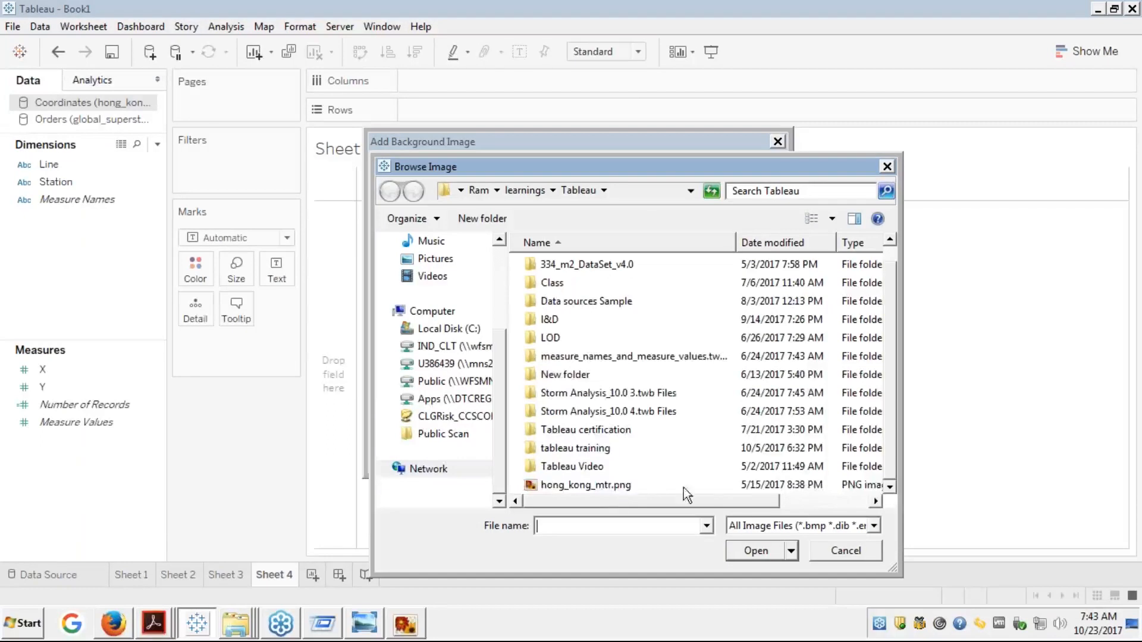
left_click(615, 487)
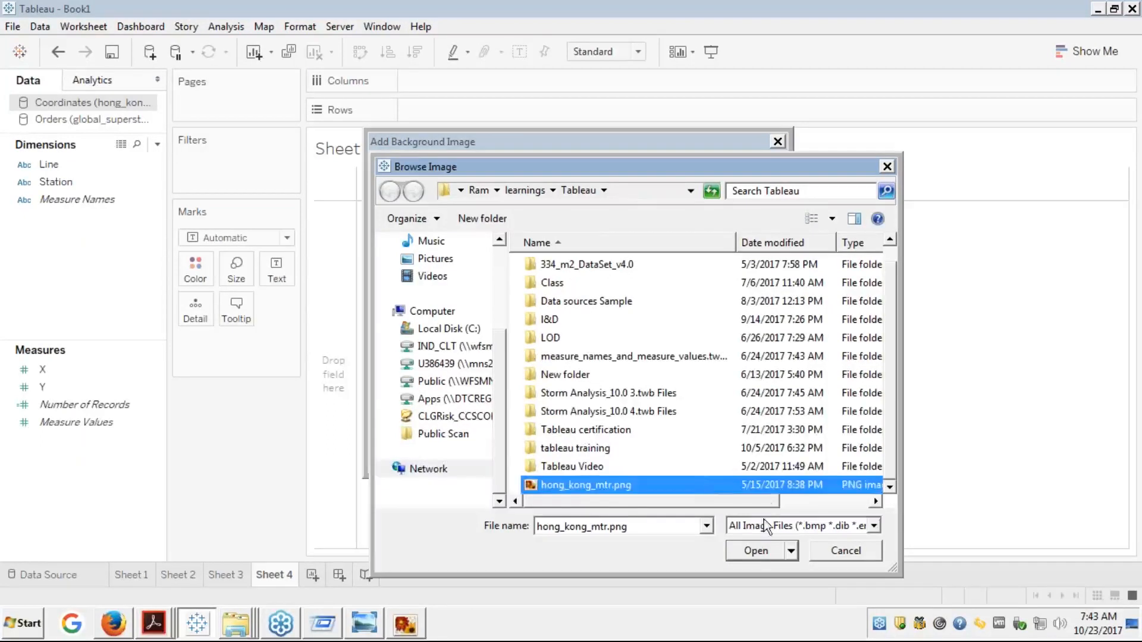
left_click(762, 552)
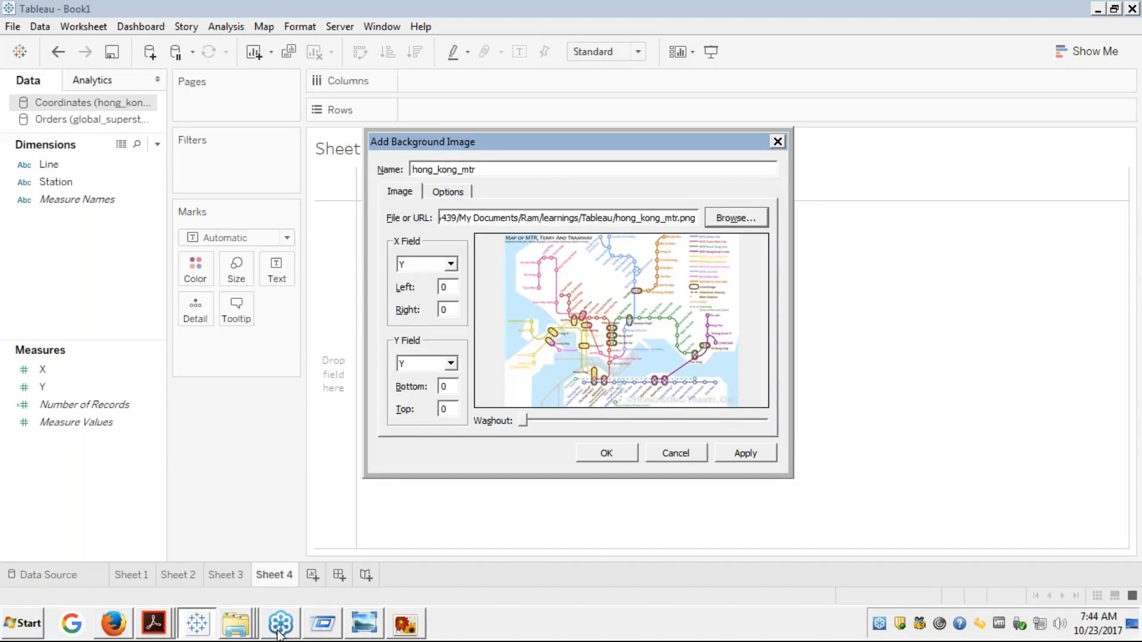
- Switch to Firefox and open the Module 6 - Presentation on the edureka course page
left_click(113, 621)
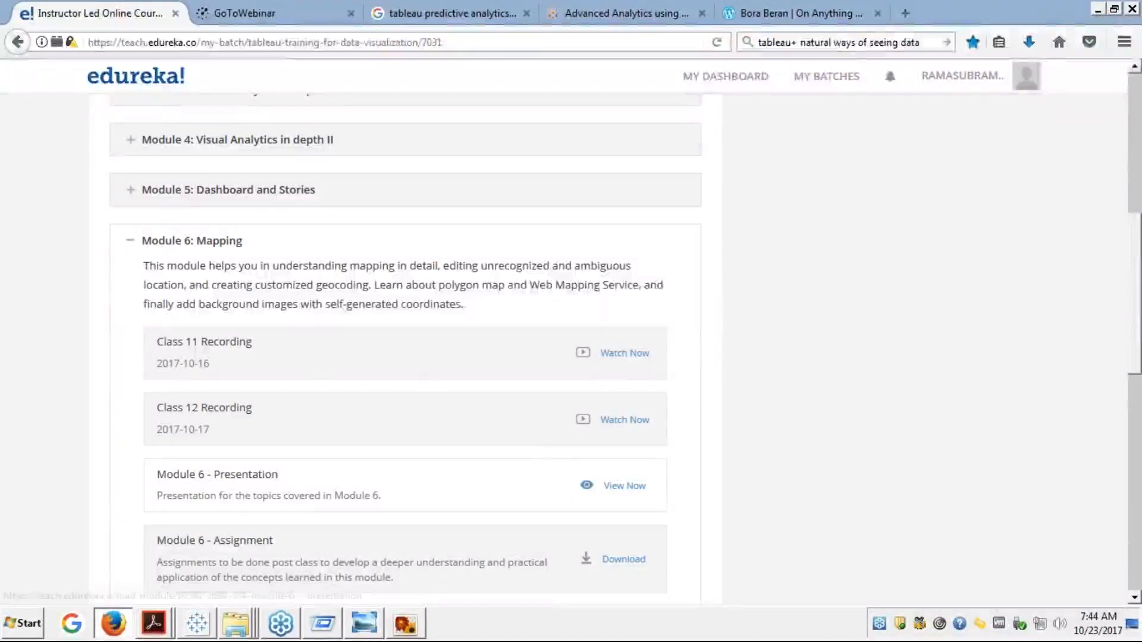
left_click(632, 486)
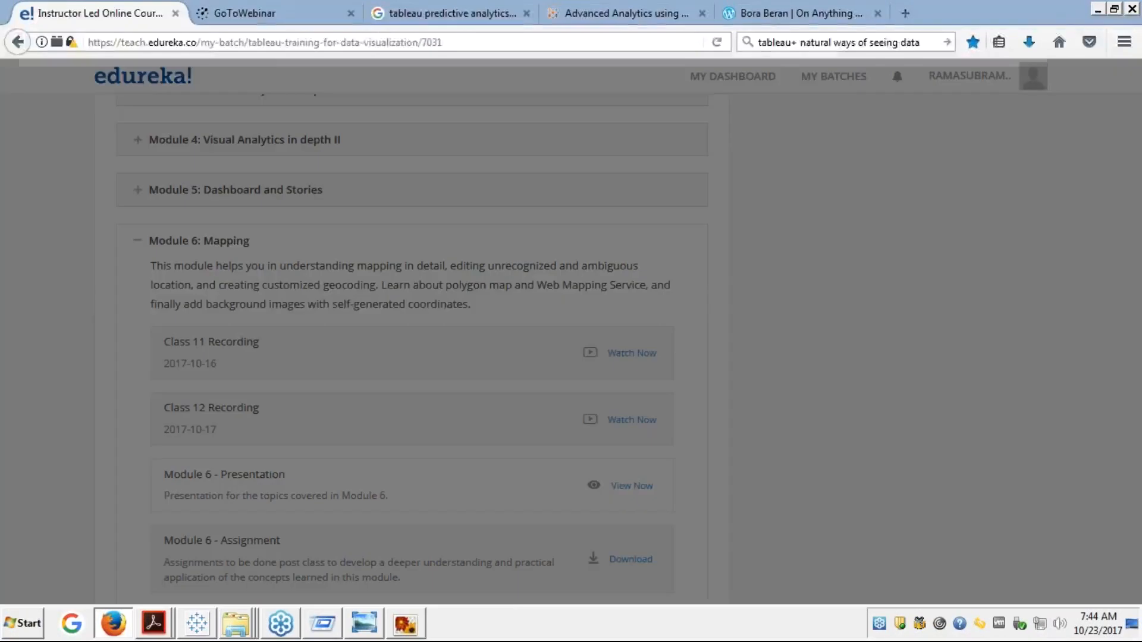
left_click(390, 621)
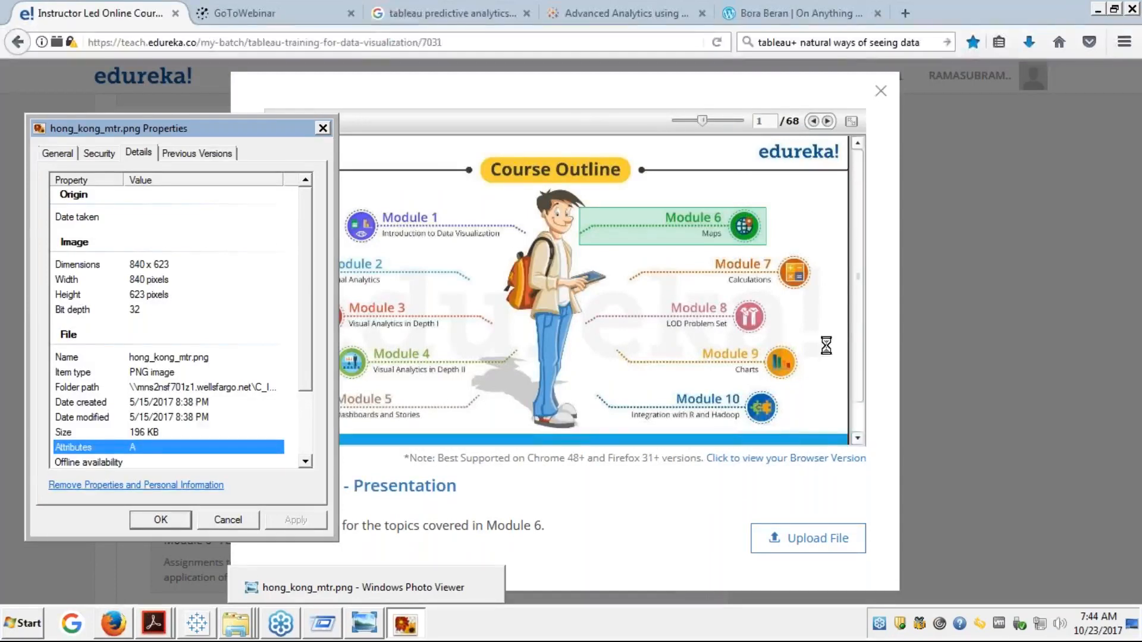
- Page forward through the Module 6 presentation to slide 49, Saving a WMS server, and show it full screen
left_click(828, 121)
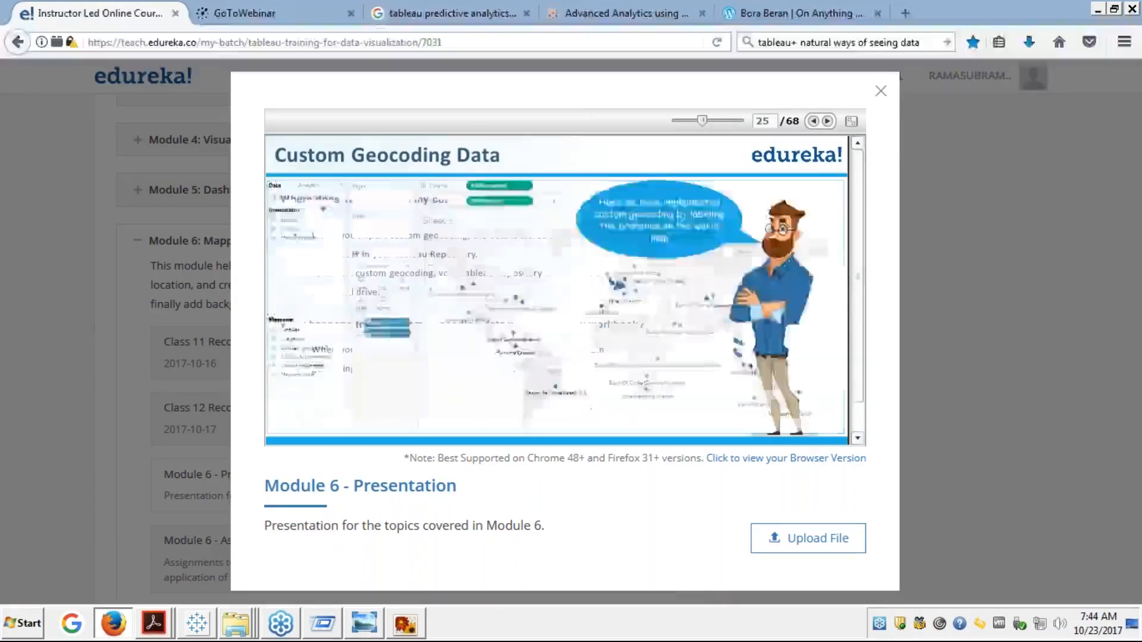
key("Page_Down")
key("Page_Down")
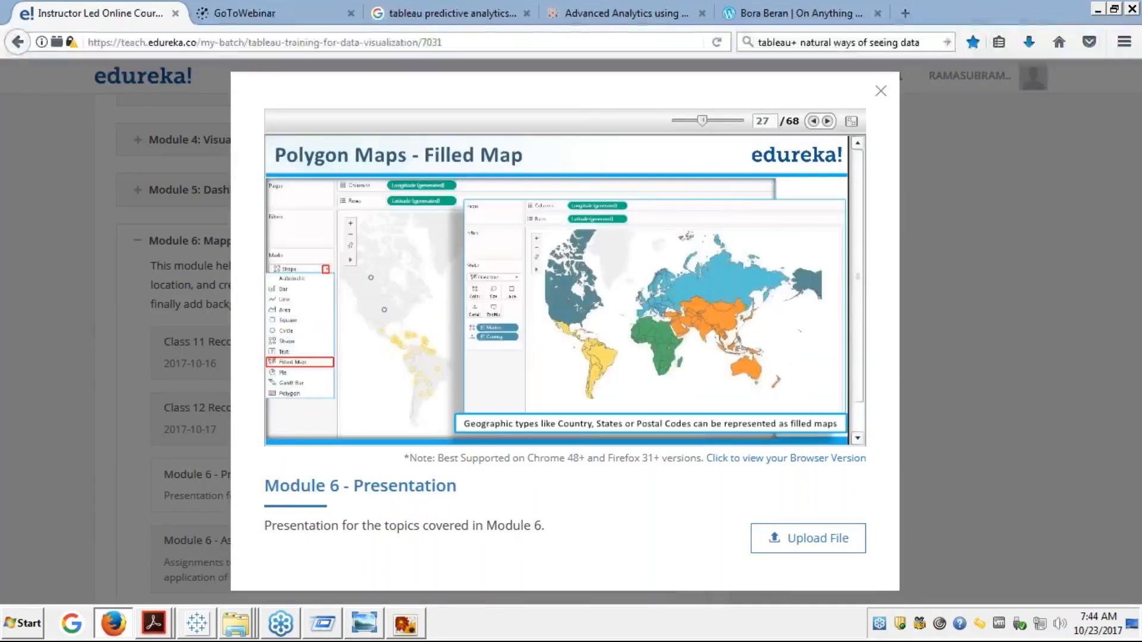
key("Page_Down")
key("Page_Down")
key("Page_Down")
key("Page_Down")
key("Page_Down")
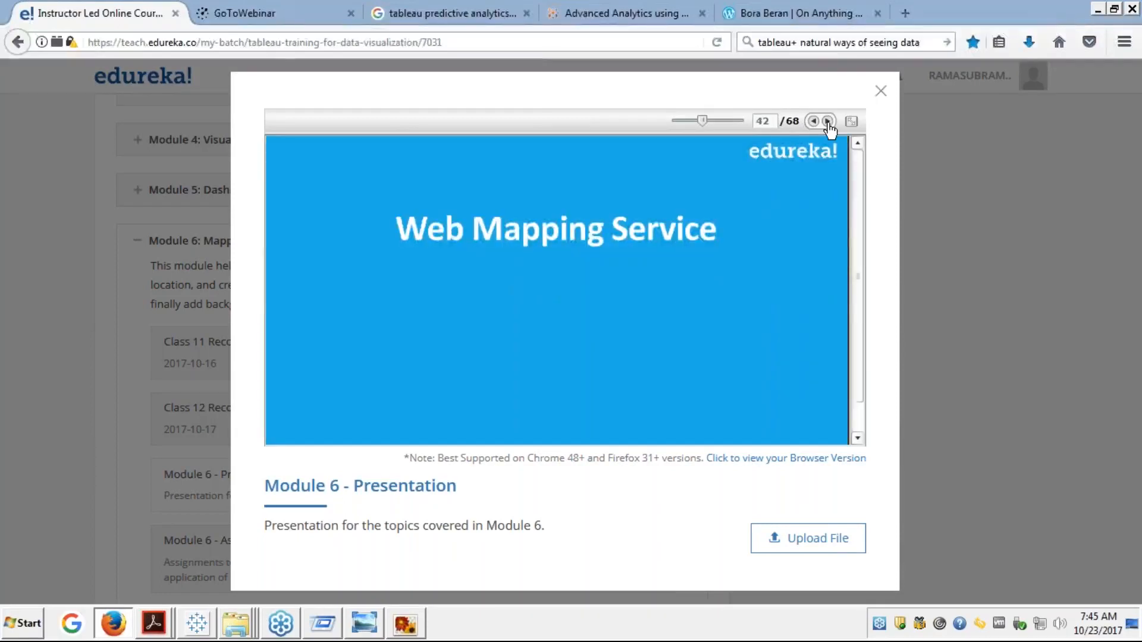
left_click(828, 122)
left_click(828, 122)
left_click(828, 122)
left_click(828, 122)
left_click(828, 122)
left_click(828, 122)
left_click(828, 122)
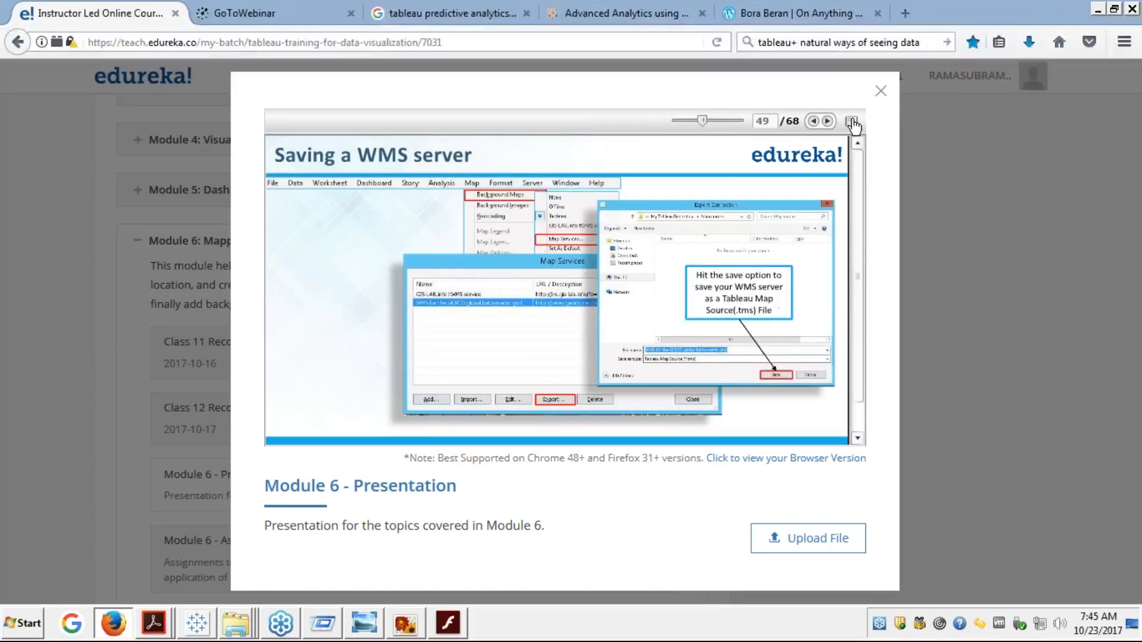
left_click(842, 117)
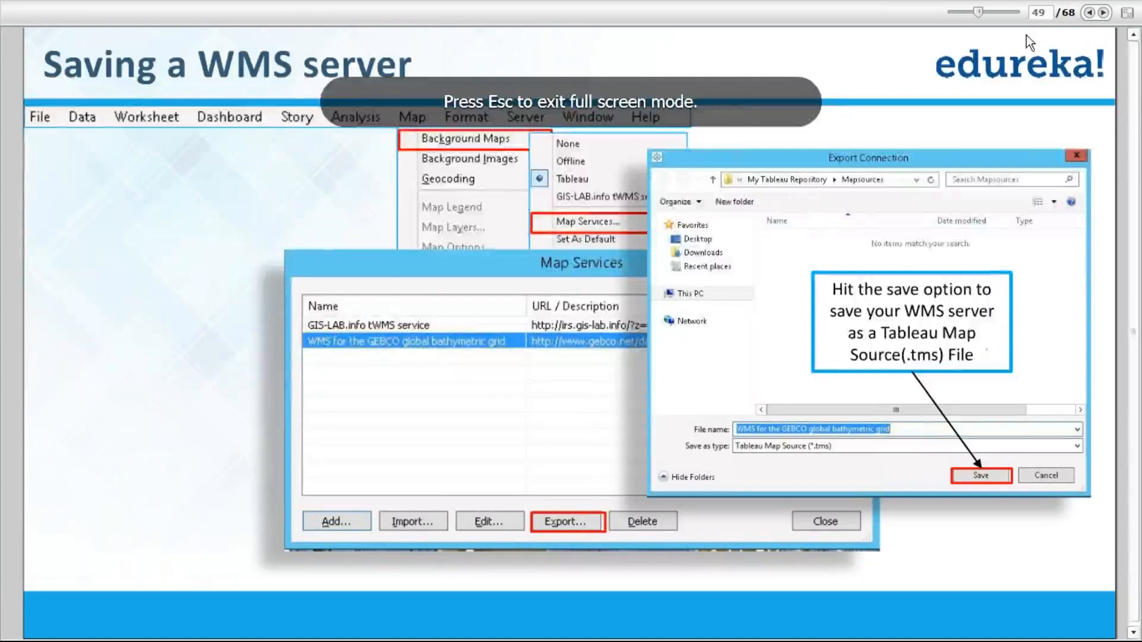
- Read the Background Images and Adding an Image slides through slide 55, including the X and Y field ranges, and leave full screen
left_click(1104, 12)
left_click(1105, 12)
left_click(1105, 12)
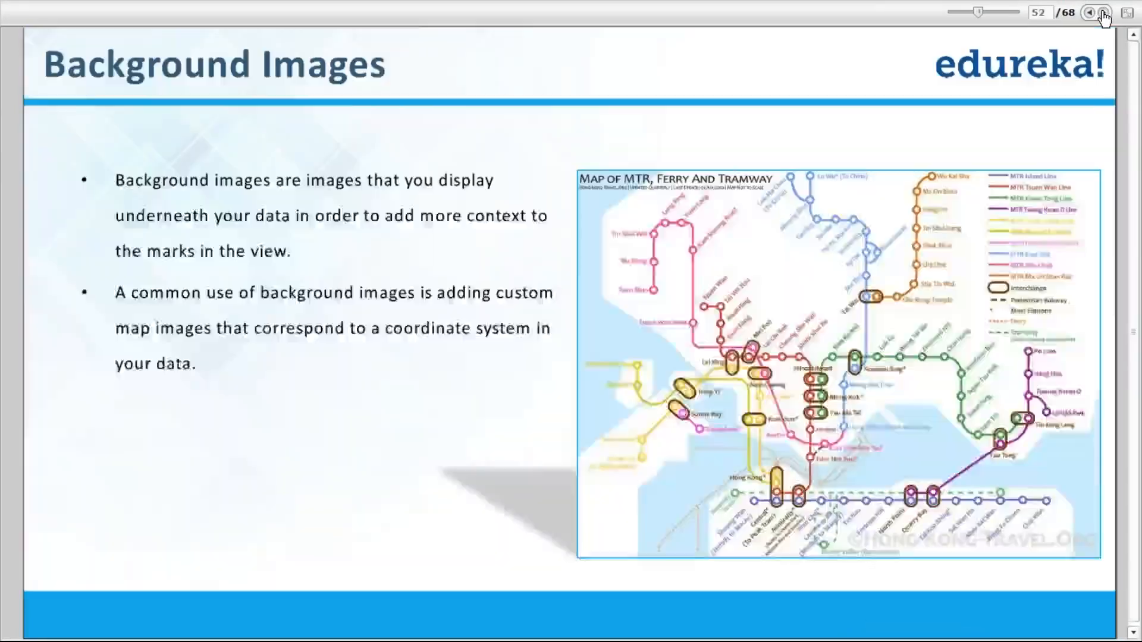
left_click(1105, 13)
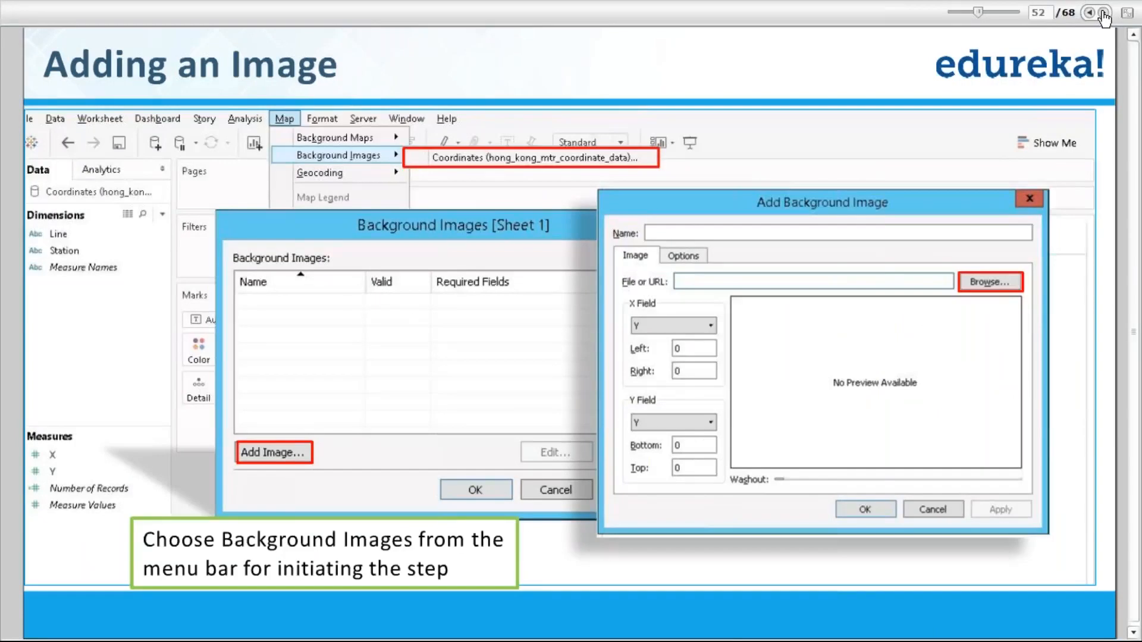
left_click(1103, 12)
left_click(1104, 12)
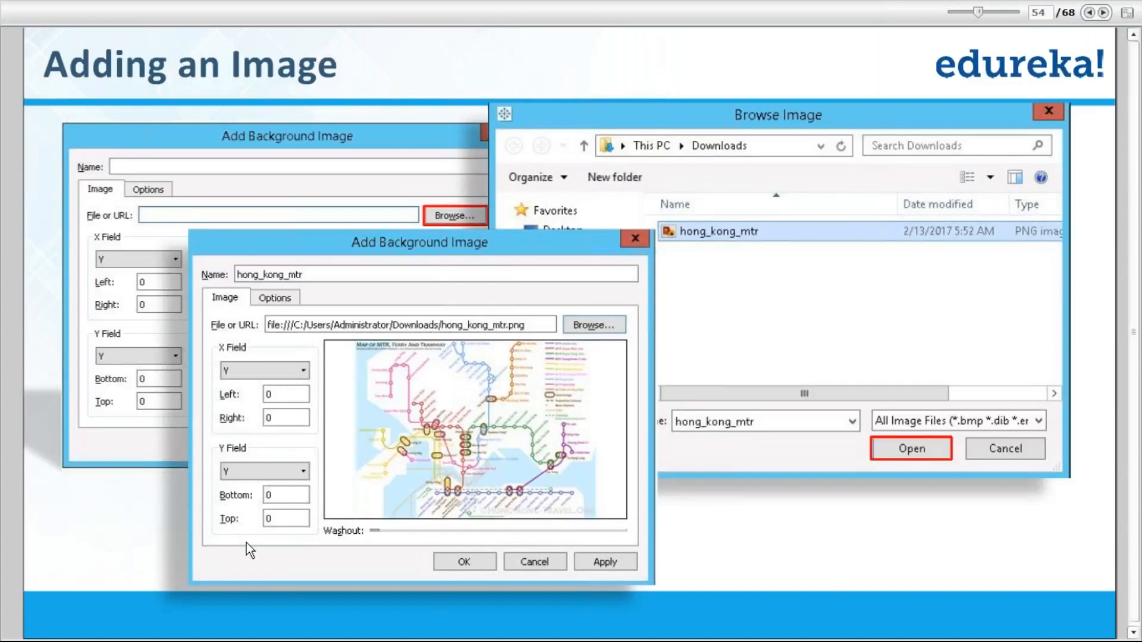
left_click(1104, 13)
left_click(1104, 13)
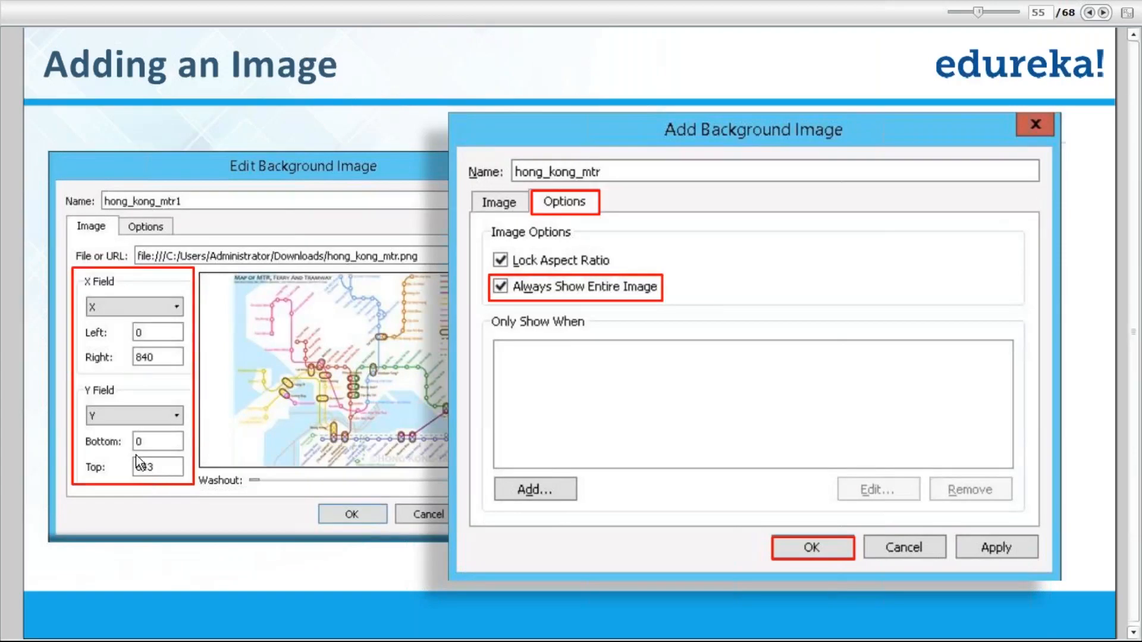
key("alt+Tab")
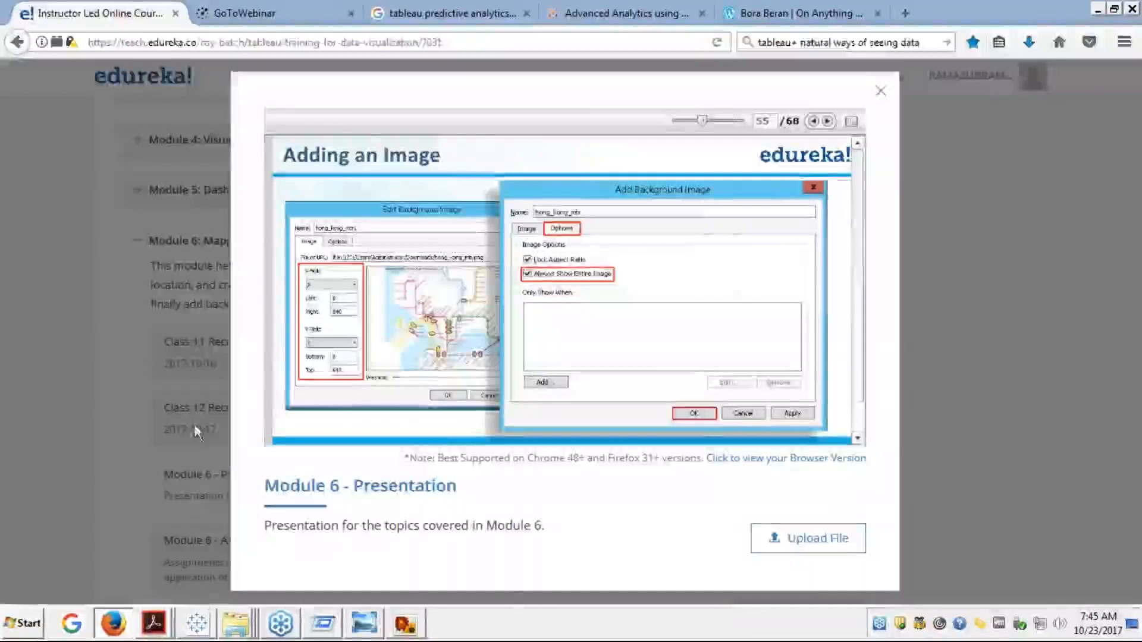
- Return to Tableau and set the background image's X Field to X with Right at 840, using the width in the hong_kong_mtr.png properties
left_click(407, 631)
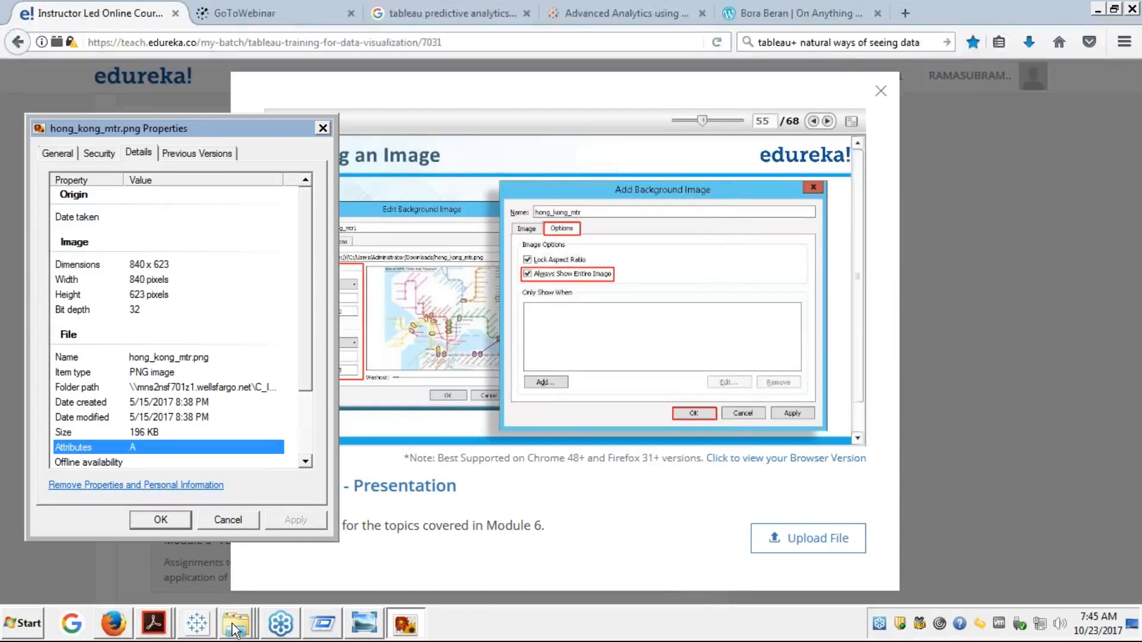
left_click(199, 630)
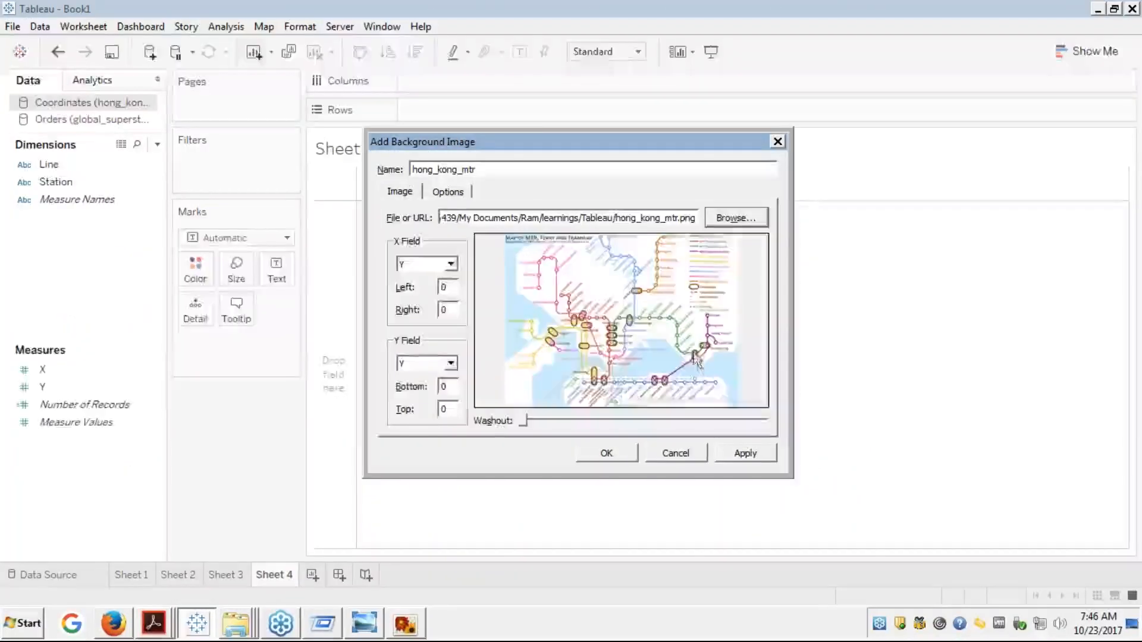
left_click(451, 264)
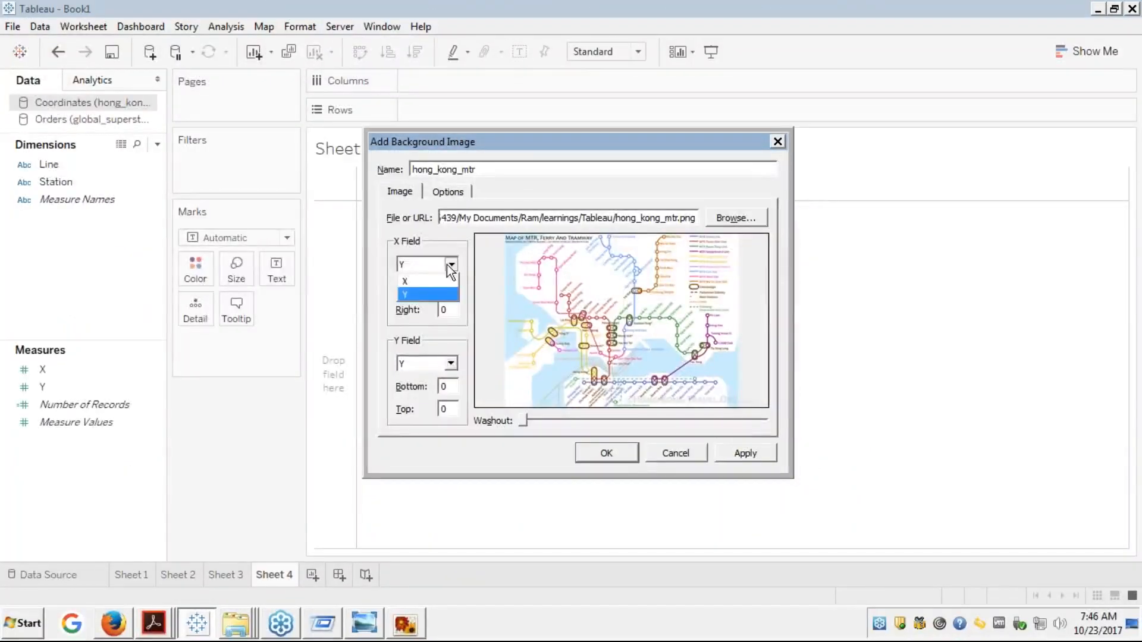
left_click(424, 280)
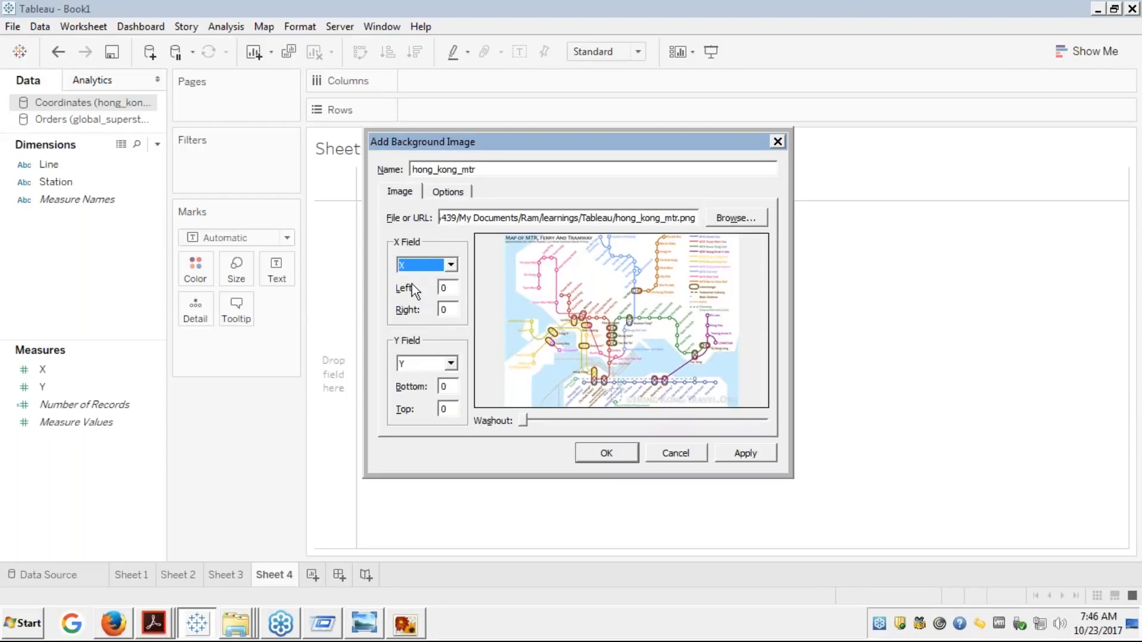
key("Tab")
key("Tab")
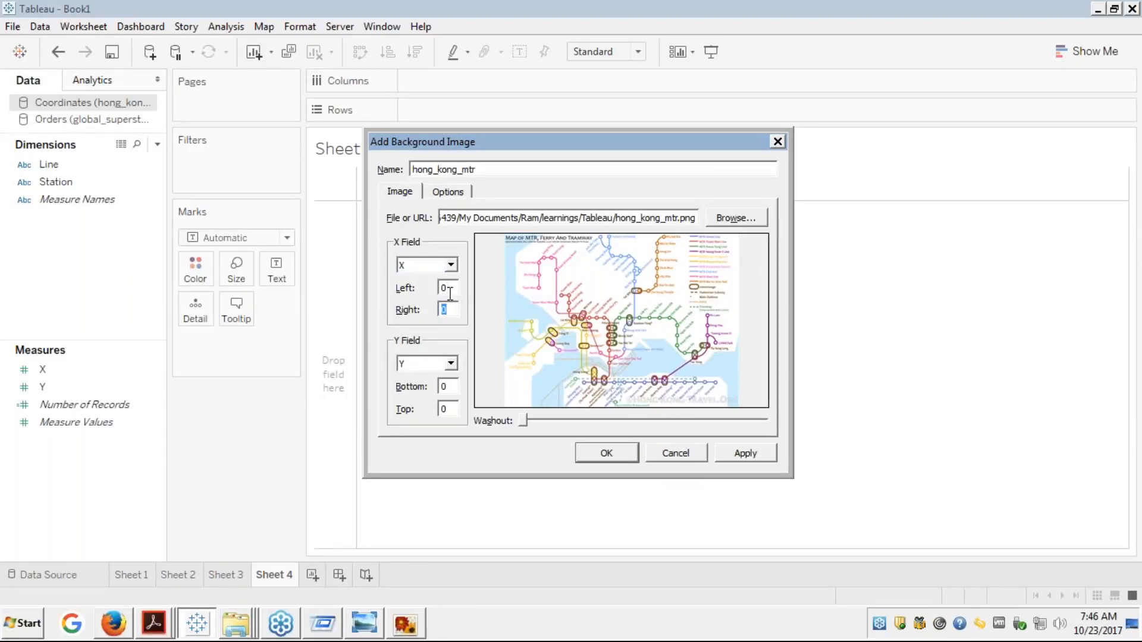
left_click(413, 623)
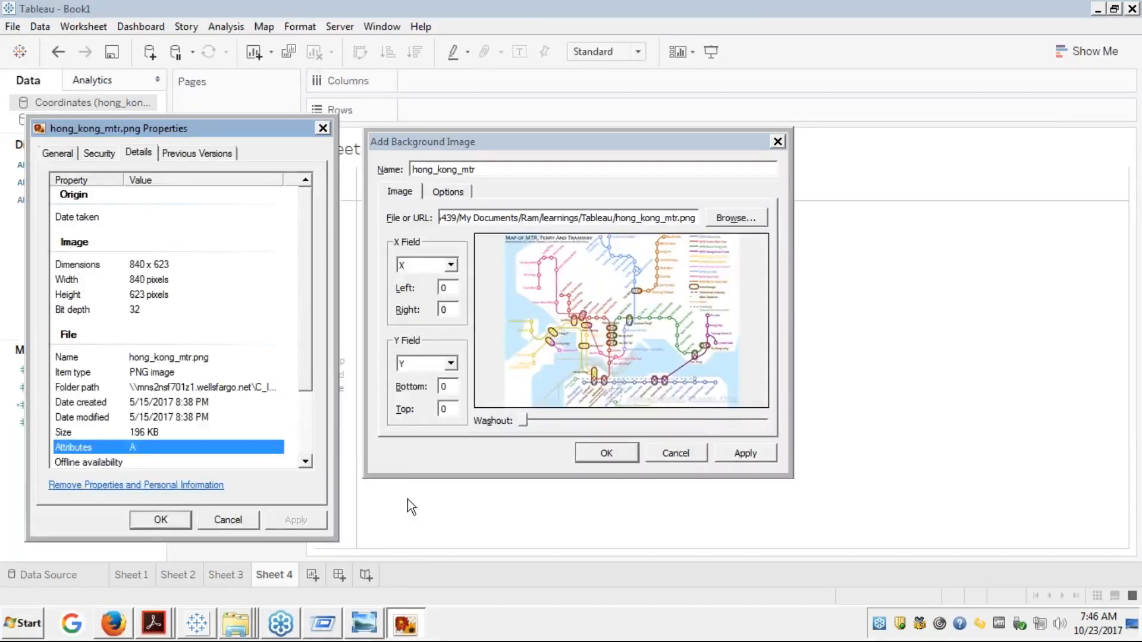
left_click(402, 459)
type("840")
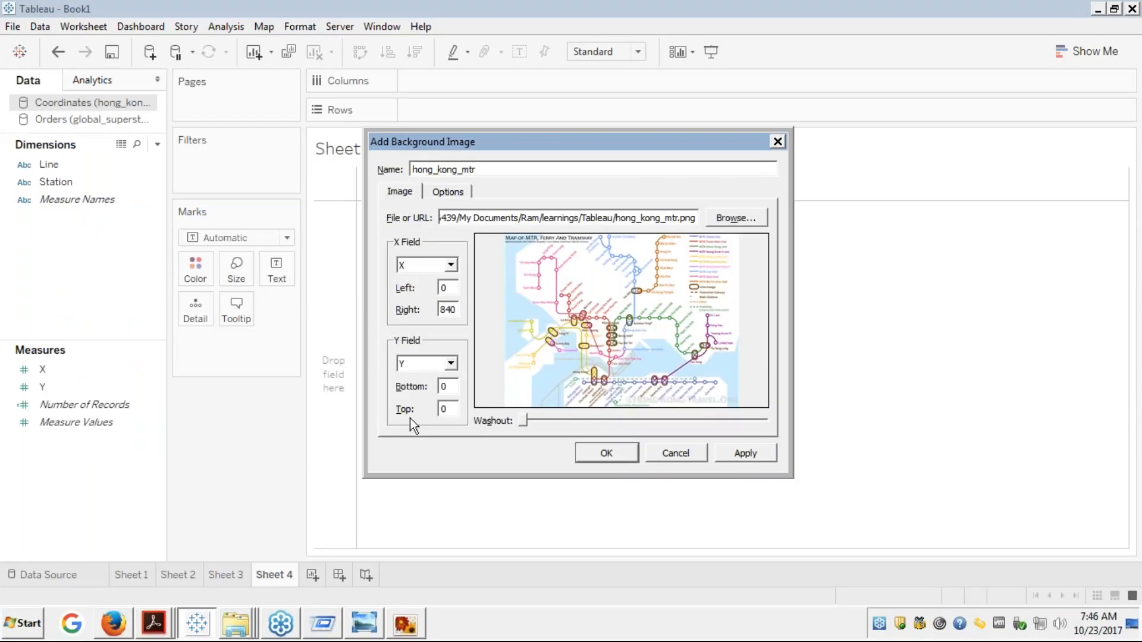
- Set the background image's Y Field Top value to 623, using the height in the image file properties
key("Tab")
key("Tab")
key("Tab")
key("alt+Tab")
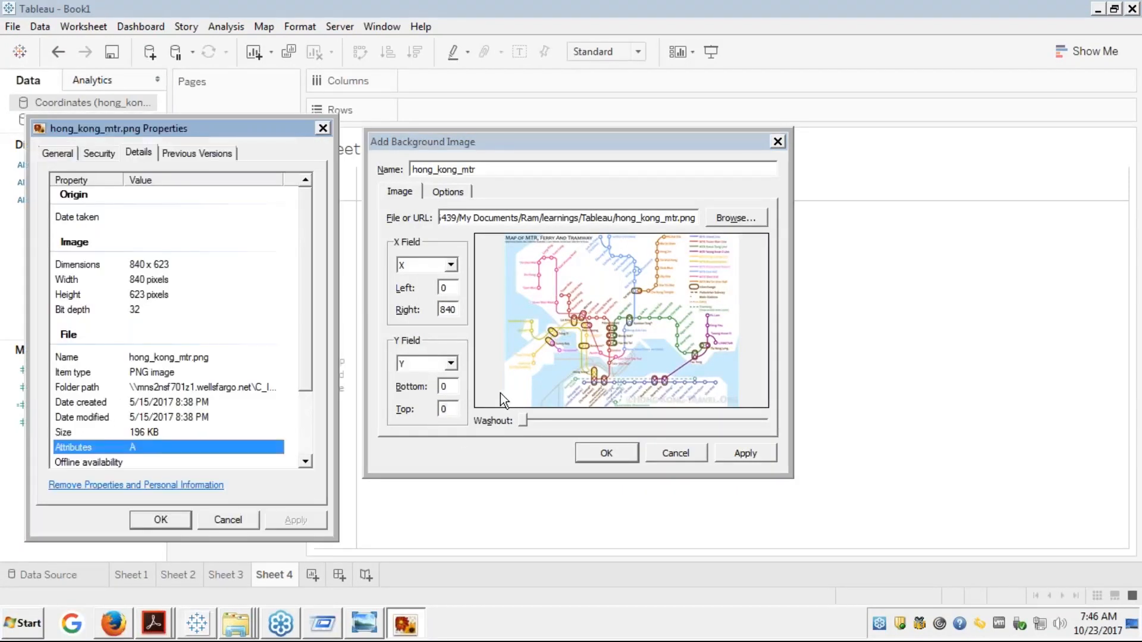
key("alt+Tab")
type("623")
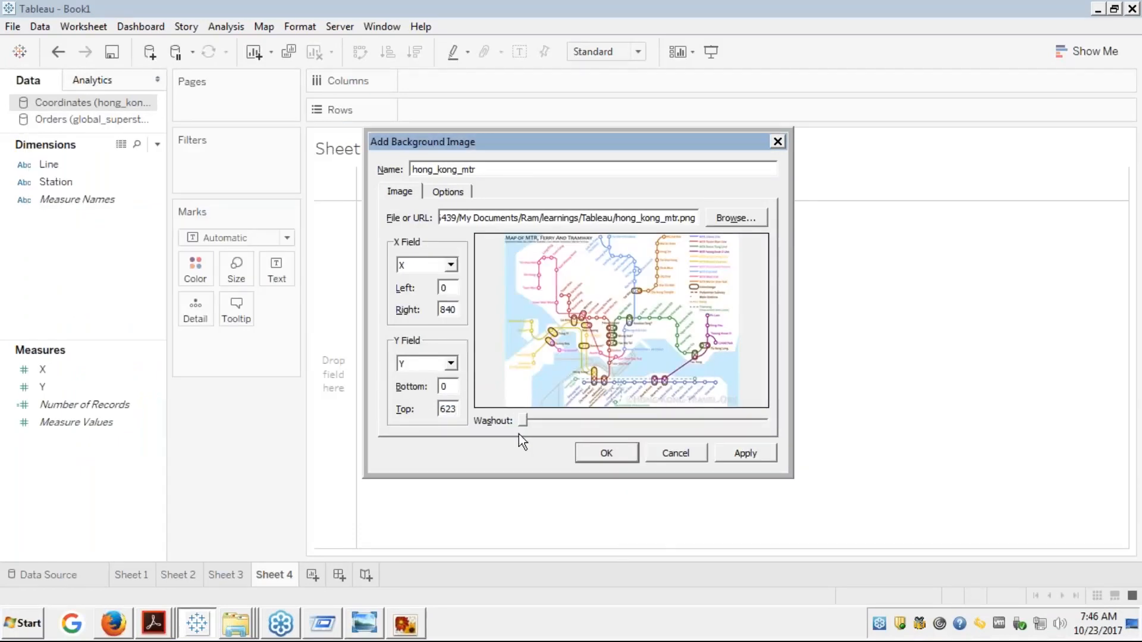
- Close the hong_kong_mtr.png properties and confirm the new background image for Sheet 4
key("alt+Tab")
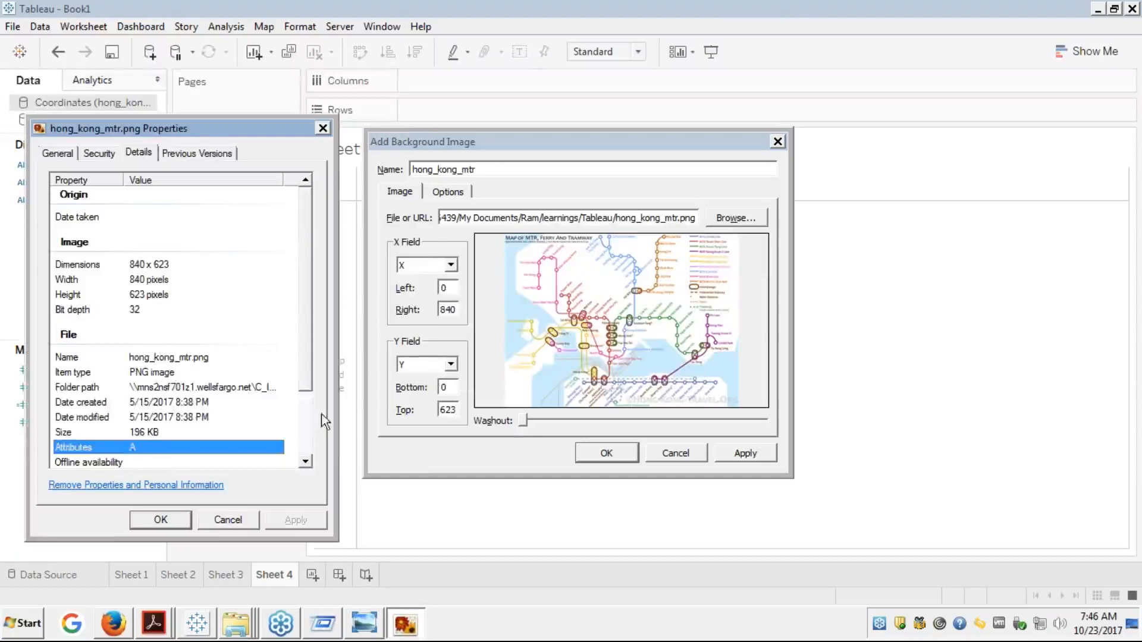
left_click(220, 523)
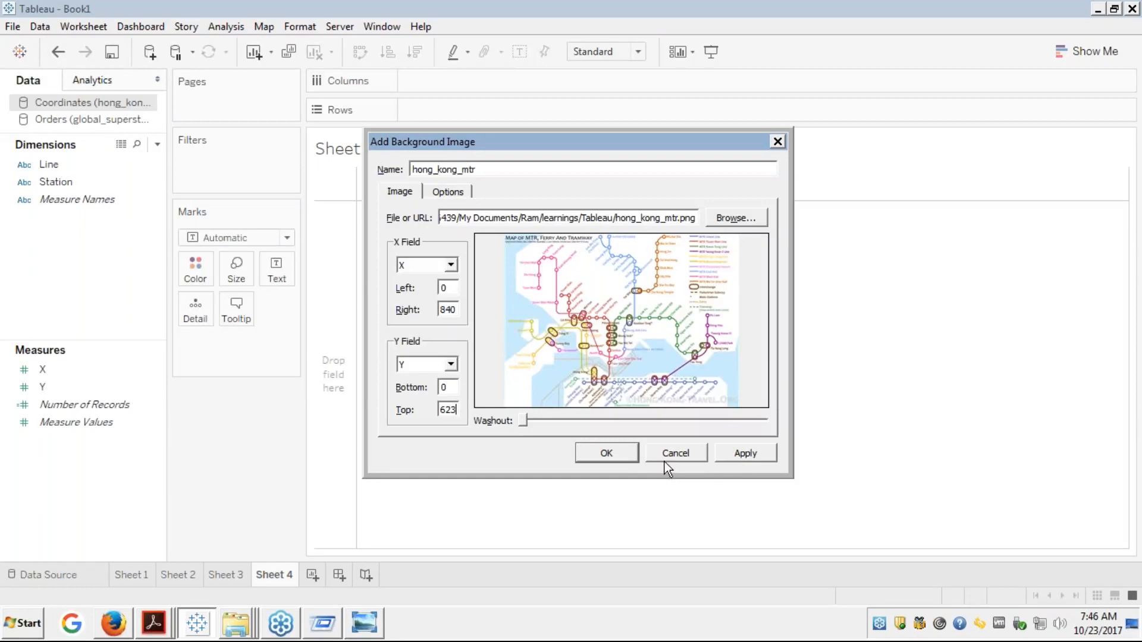
left_click(620, 453)
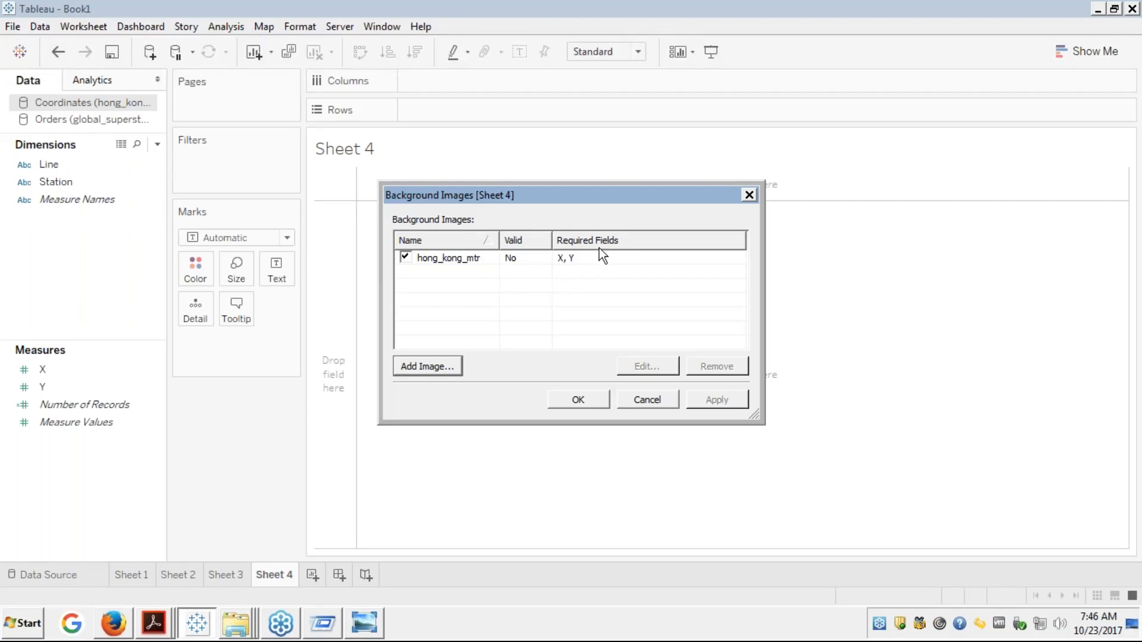
left_click(590, 269)
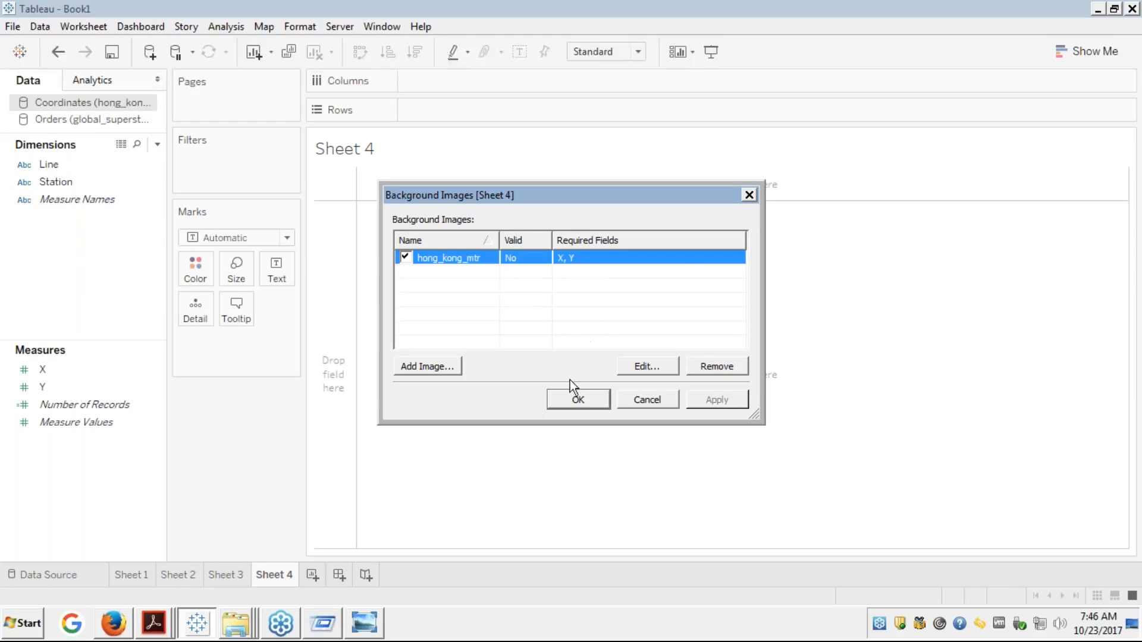
left_click(572, 401)
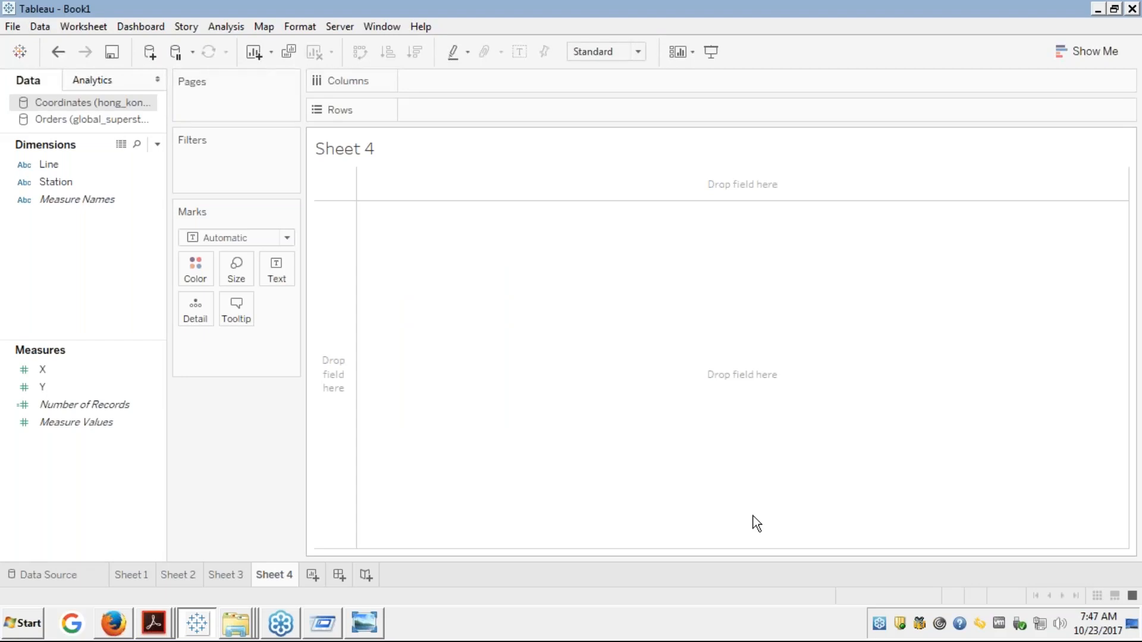
left_click(52, 186)
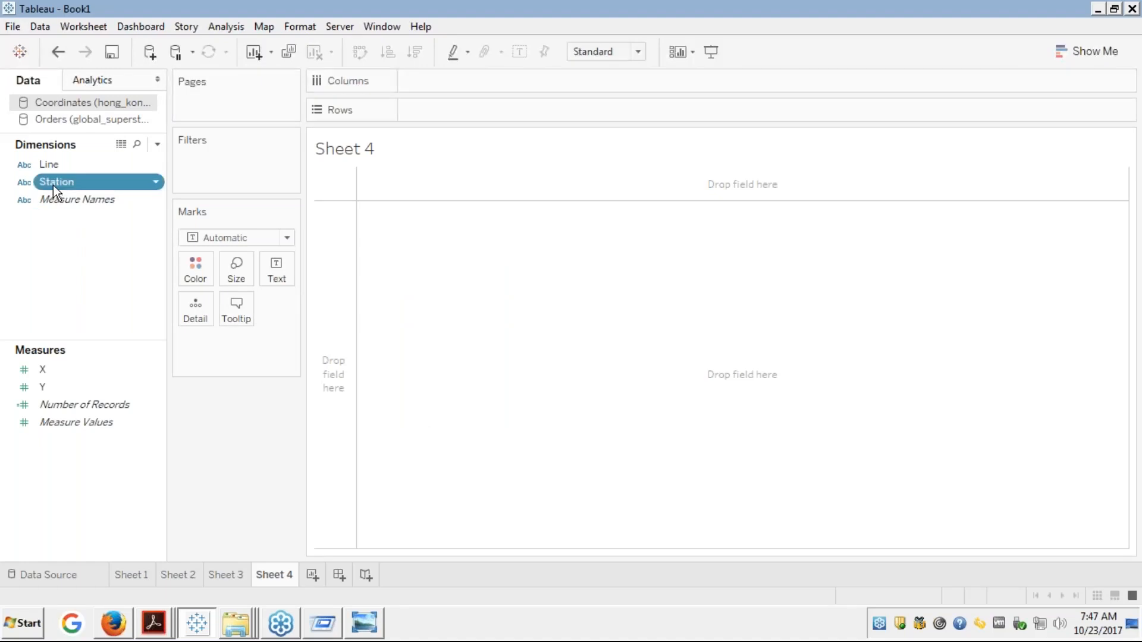
left_click_drag(52, 184, 196, 264)
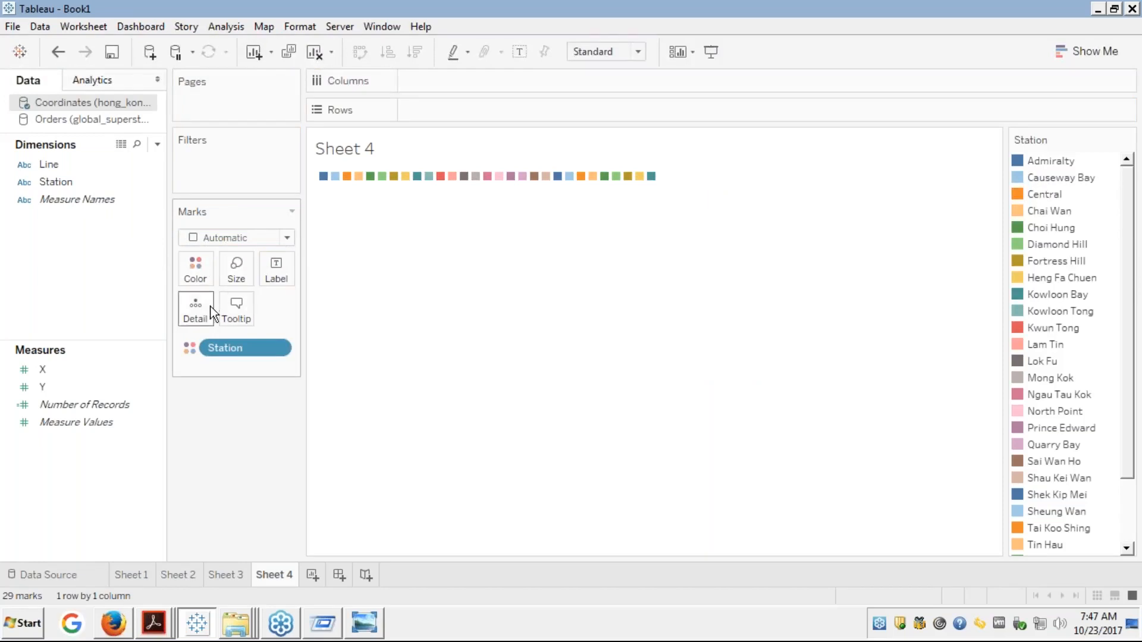
left_click_drag(223, 348, 88, 281)
- Color the marks by Line and plot X on Columns against Y on Rows
left_click_drag(47, 163, 197, 267)
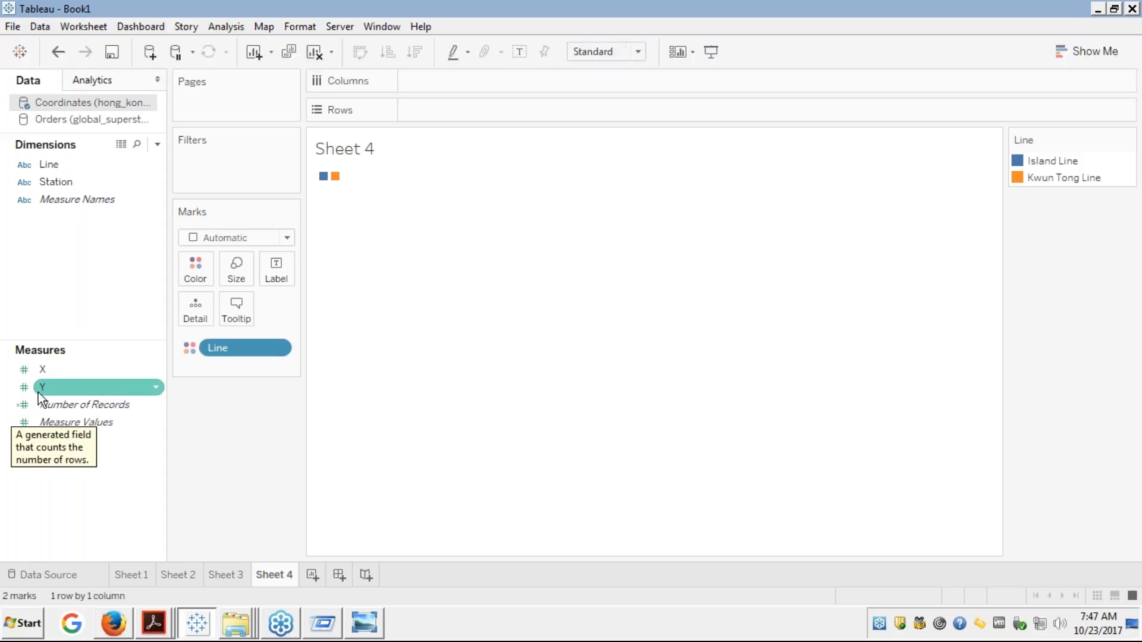
left_click(76, 375)
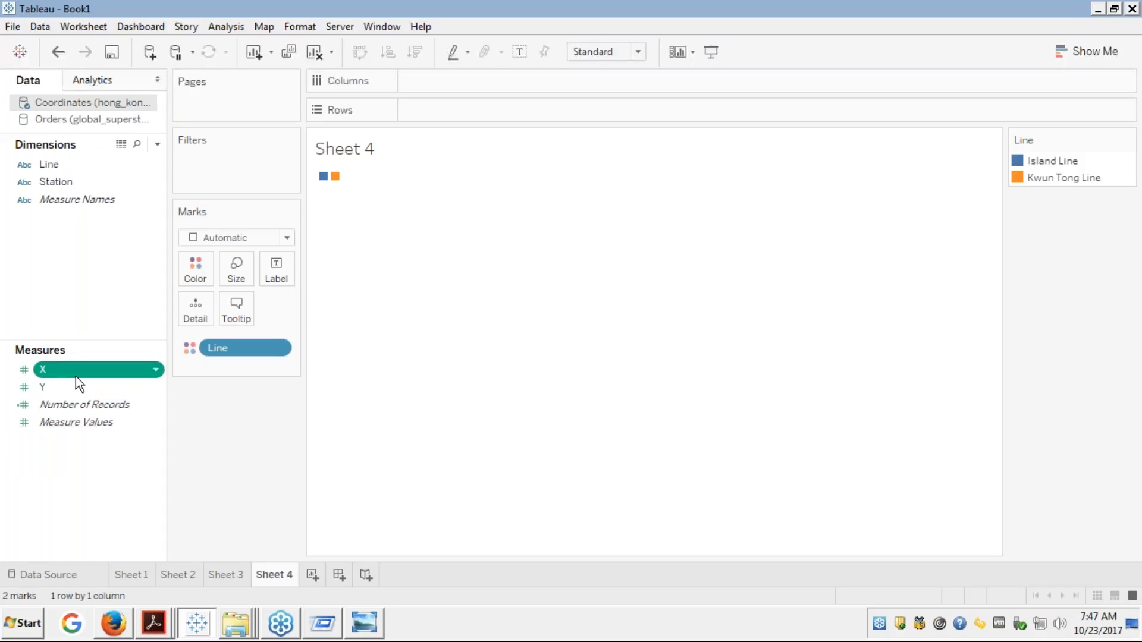
mouse_move(76, 377)
left_mouse_down()
mouse_move(293, 233)
mouse_move(428, 74)
mouse_move(444, 82)
left_mouse_up()
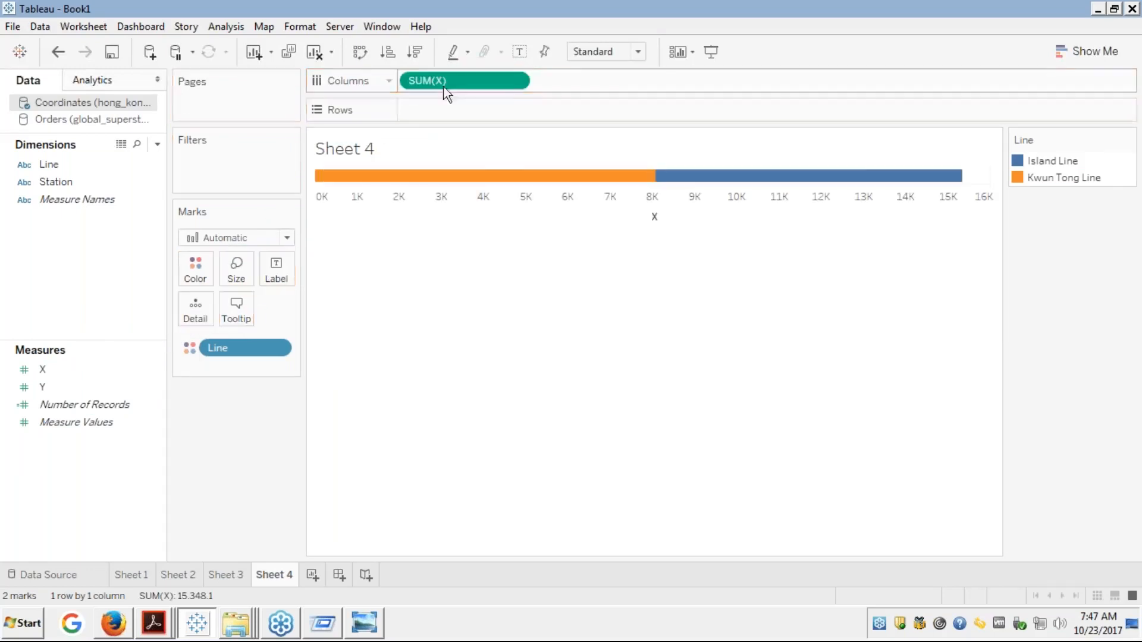
left_click(37, 391)
left_click_drag(37, 390, 431, 109)
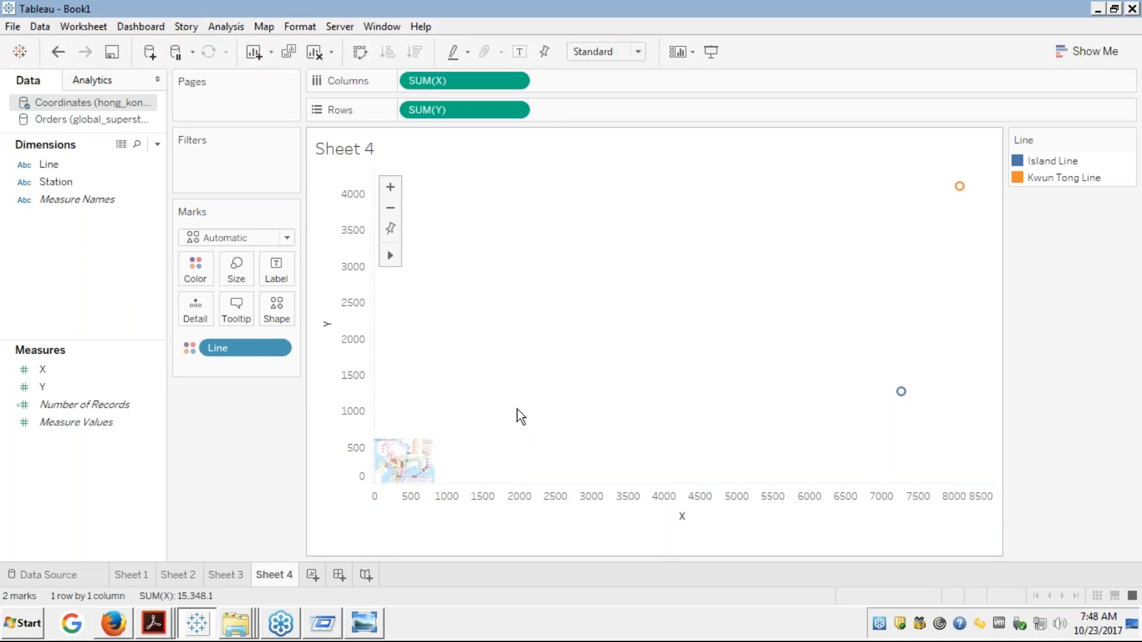
mouse_move(959, 190)
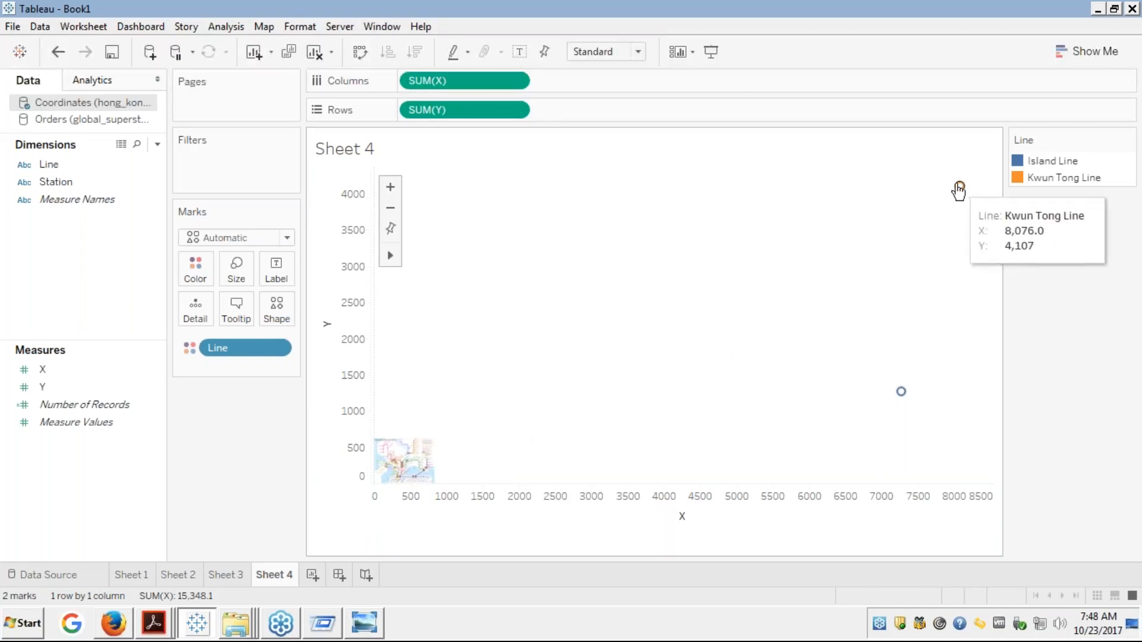
mouse_move(900, 396)
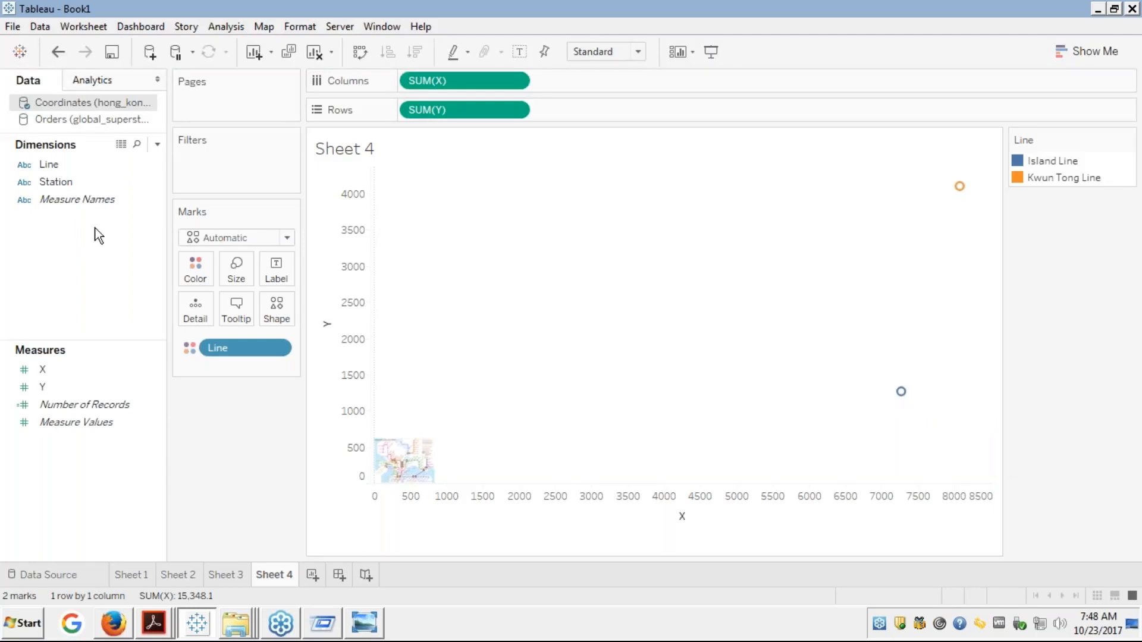
- Add Station to the marks as detail and check the tooltips of stations on the Kwun Tong Line
left_click(46, 182)
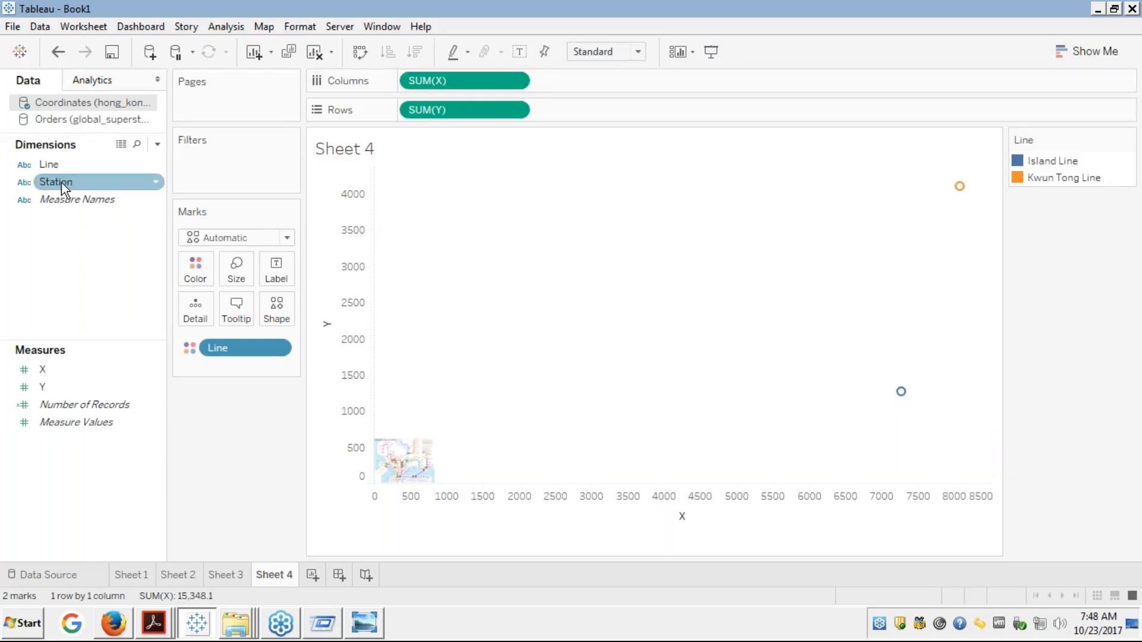
left_click(58, 183)
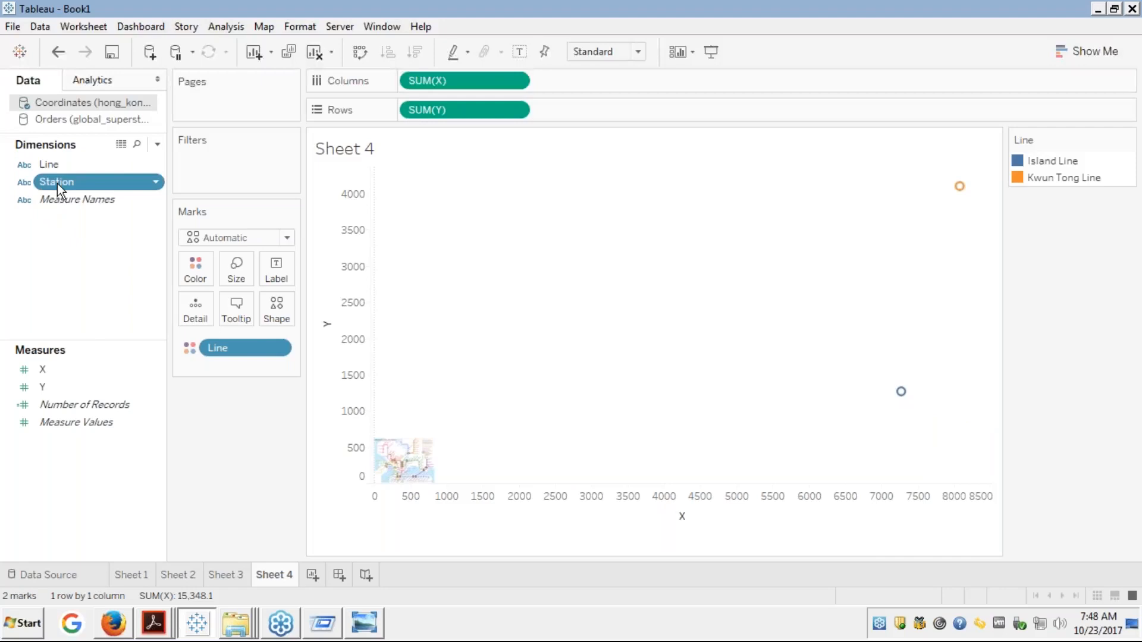
left_click_drag(57, 184, 186, 310)
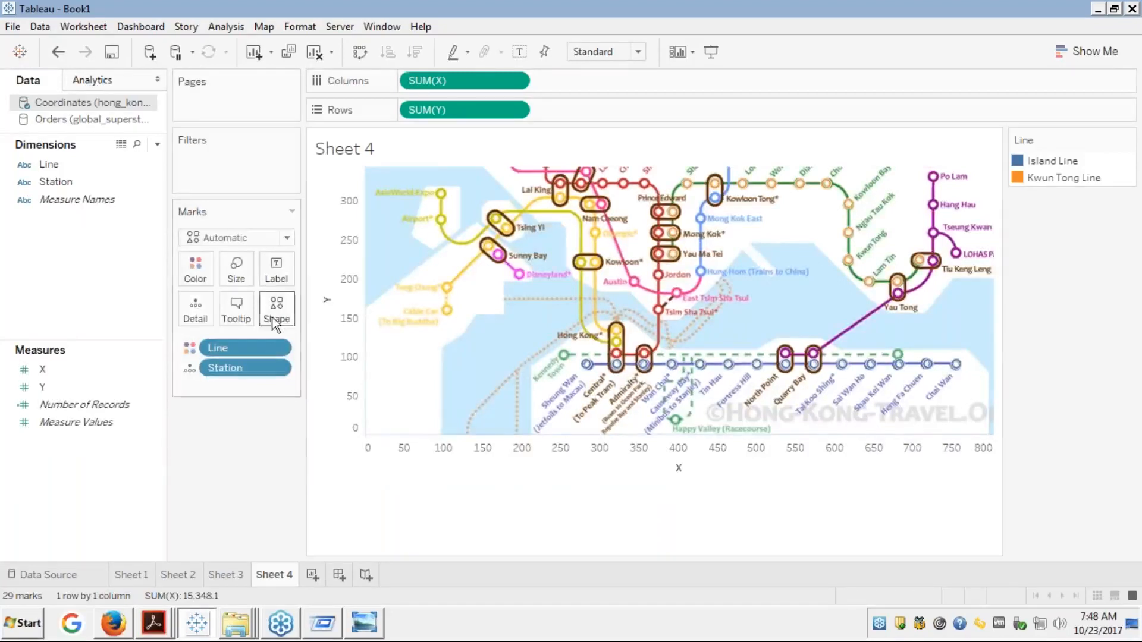
mouse_move(919, 260)
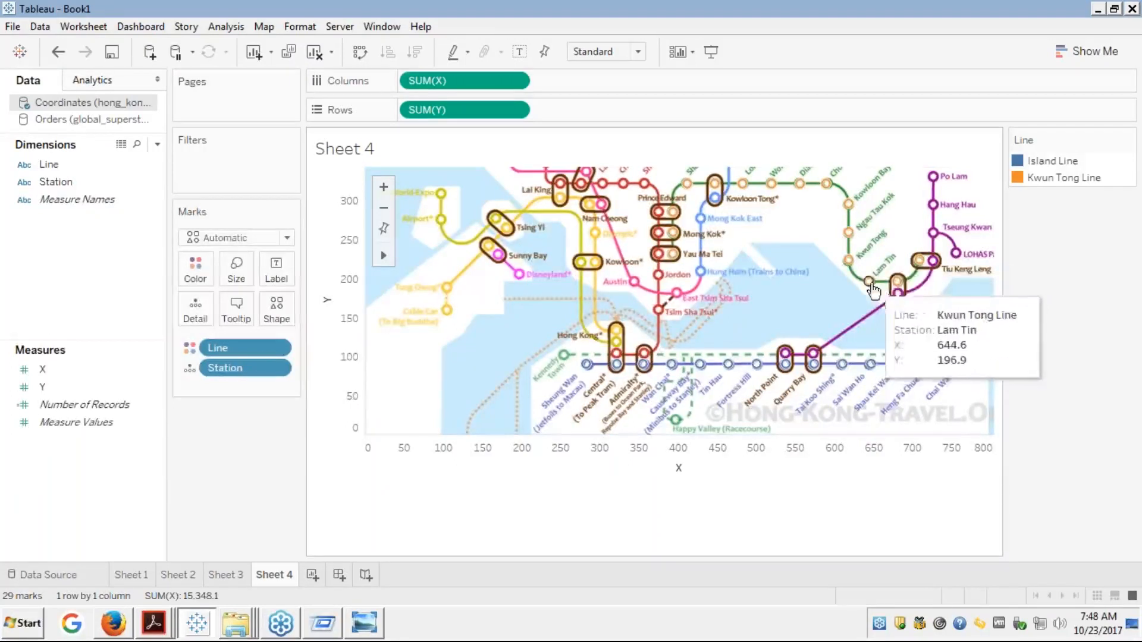
mouse_move(847, 262)
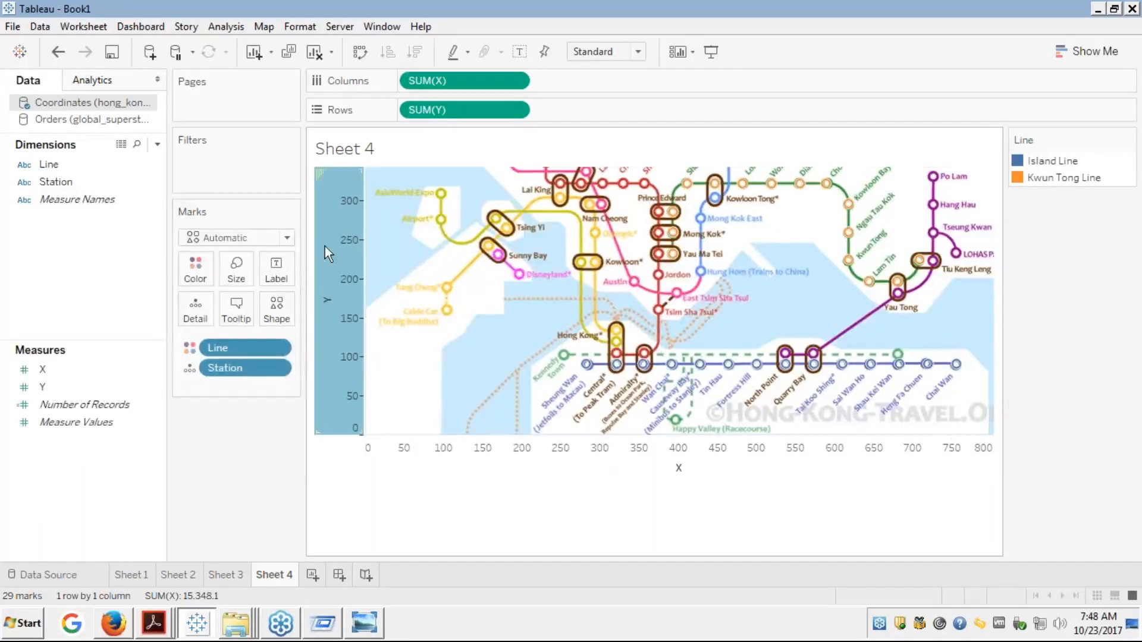
mouse_move(385, 255)
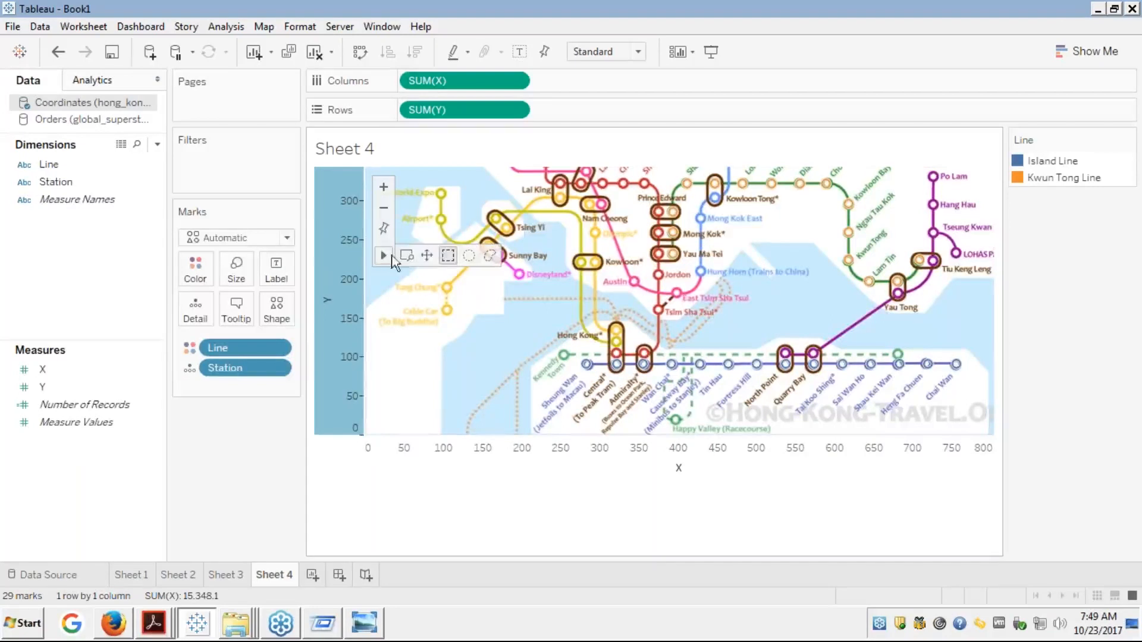
left_click(426, 256)
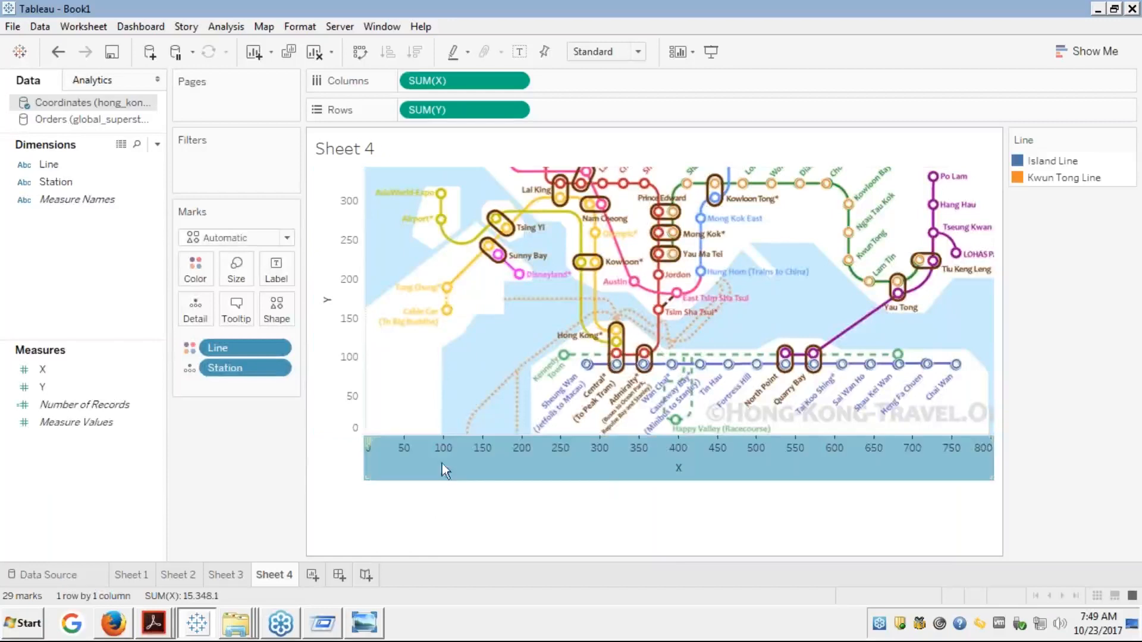
double_click(418, 382)
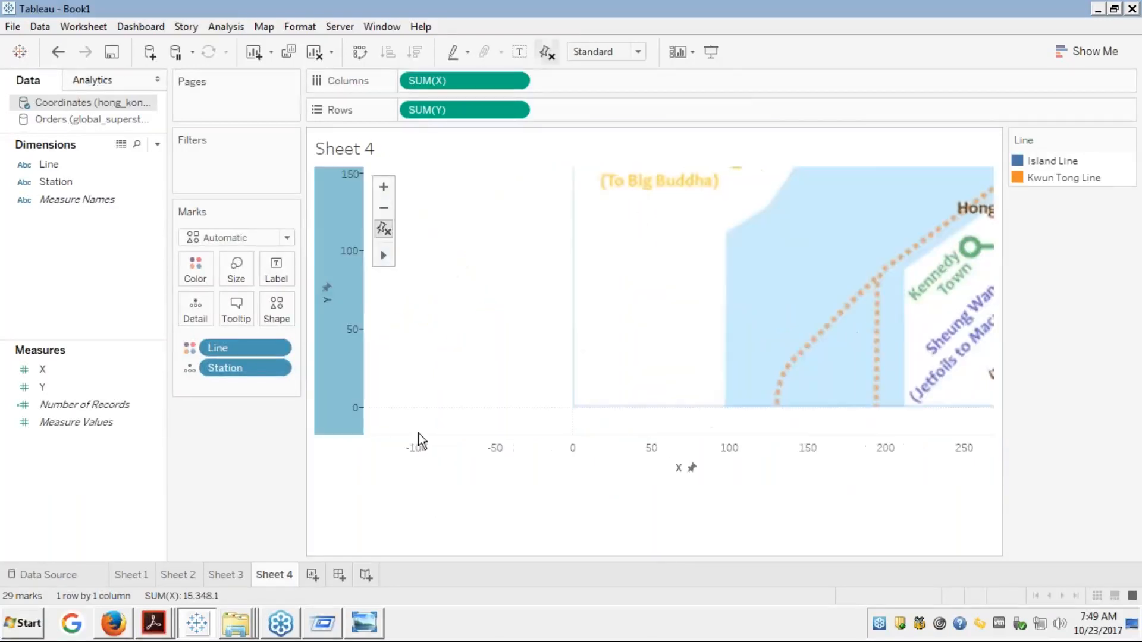
key("ctrl+z")
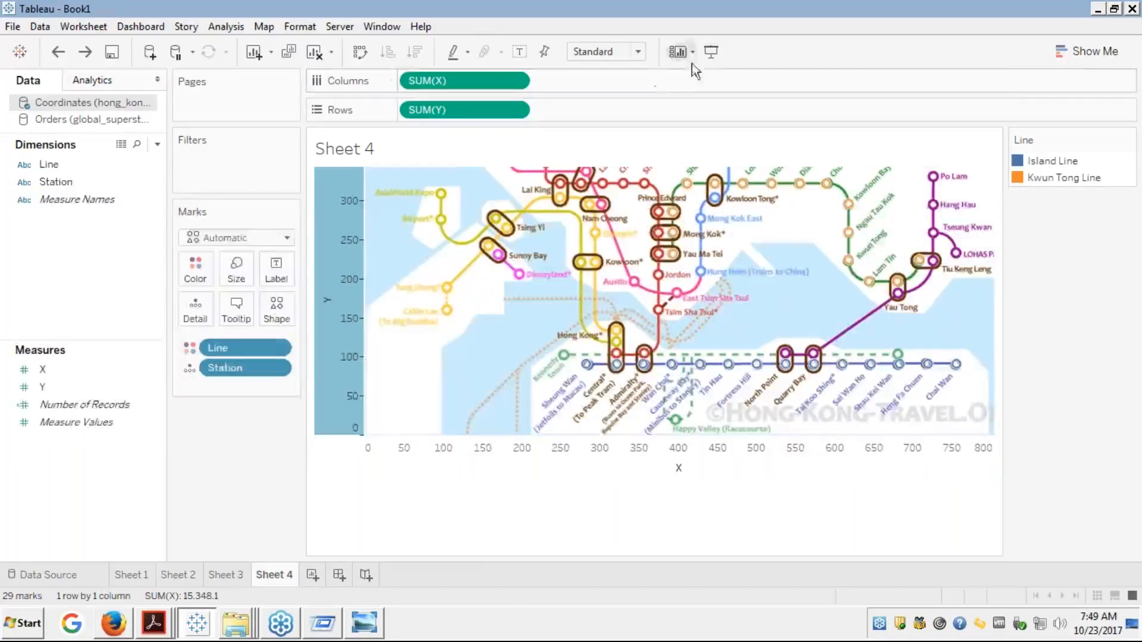
- Show Sheet 4 in presentation mode and examine the station marks along the Kwun Tong and Island Lines
left_click(710, 52)
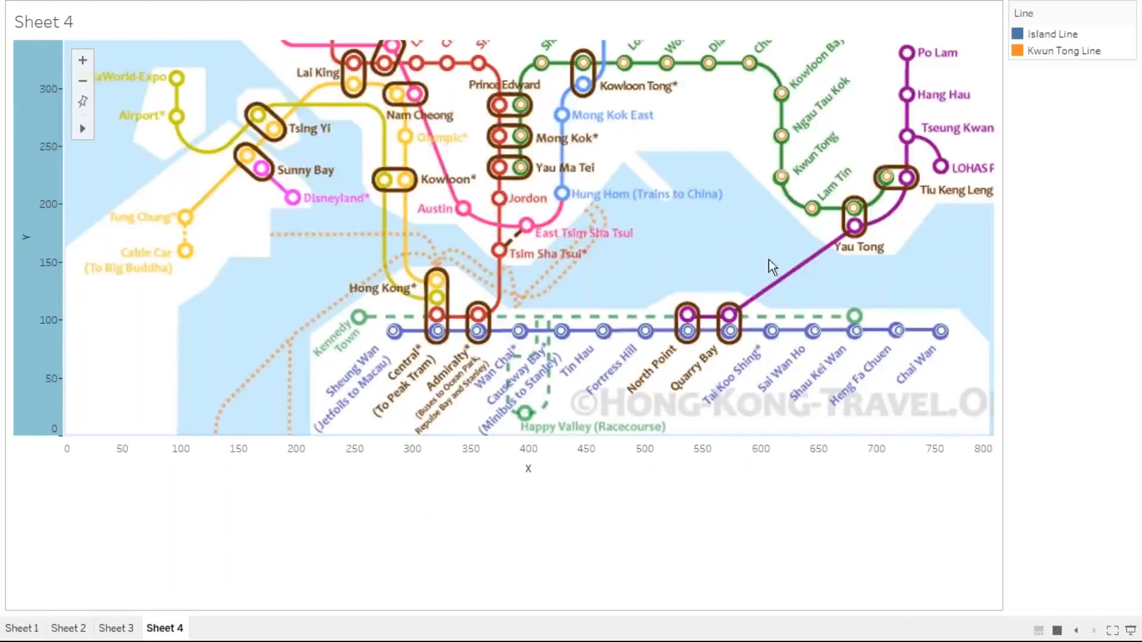
left_click(83, 84)
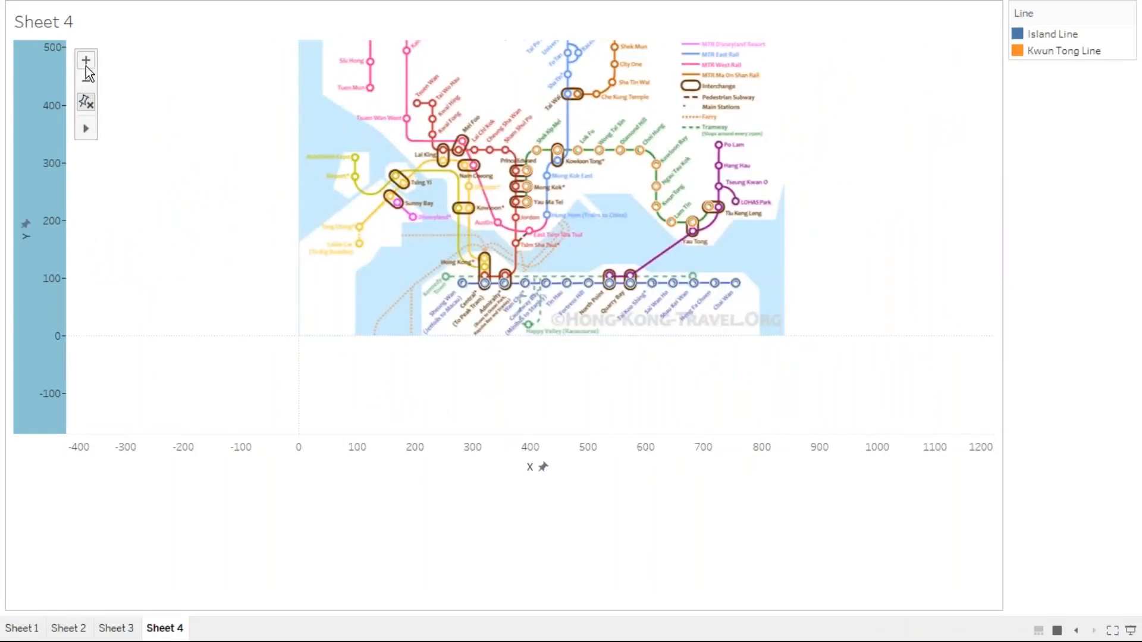
left_click(85, 59)
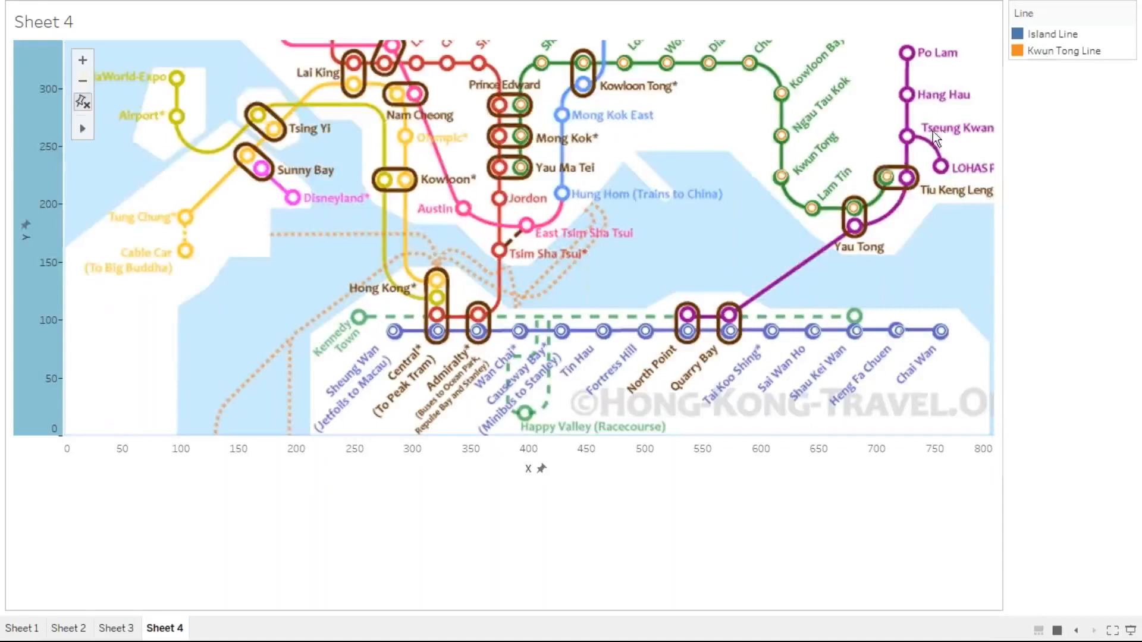
mouse_move(888, 180)
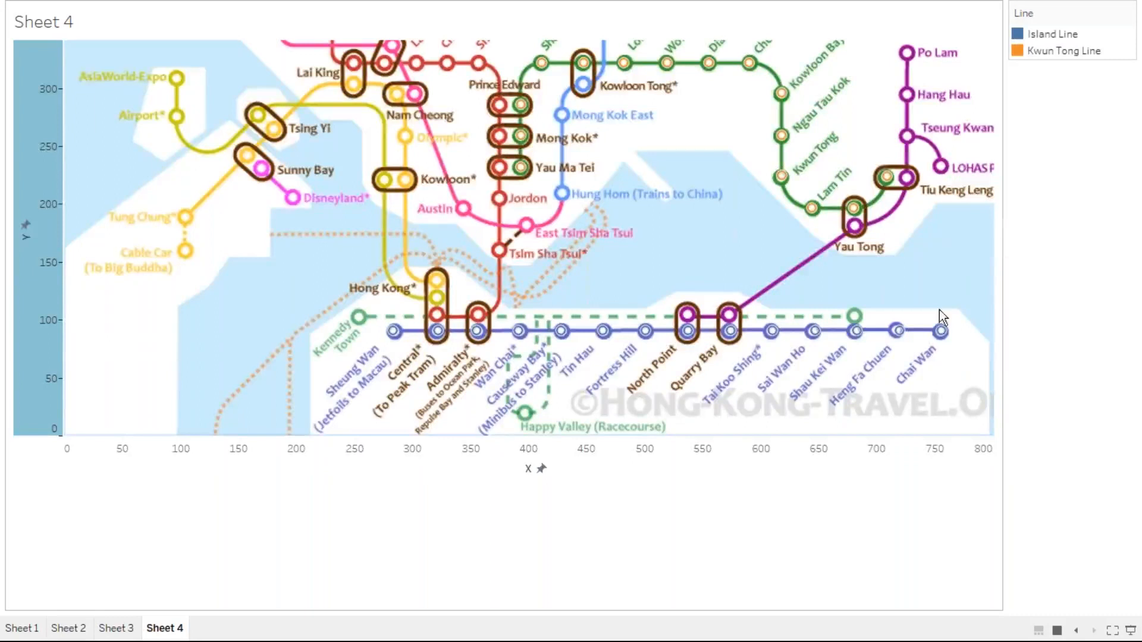
mouse_move(940, 331)
mouse_move(887, 333)
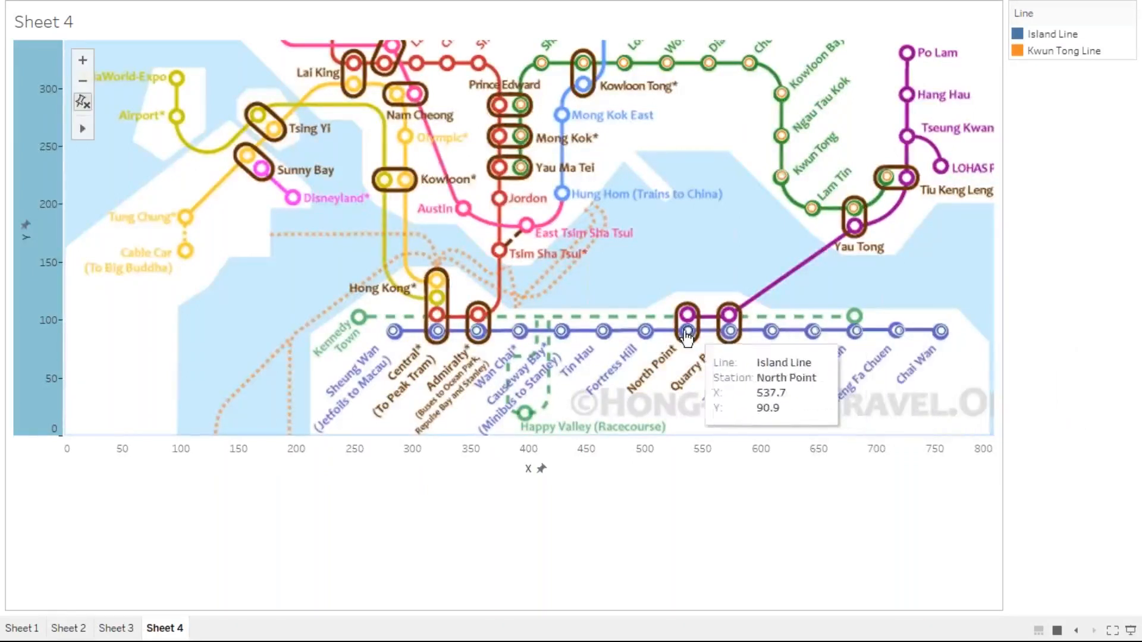
mouse_move(604, 333)
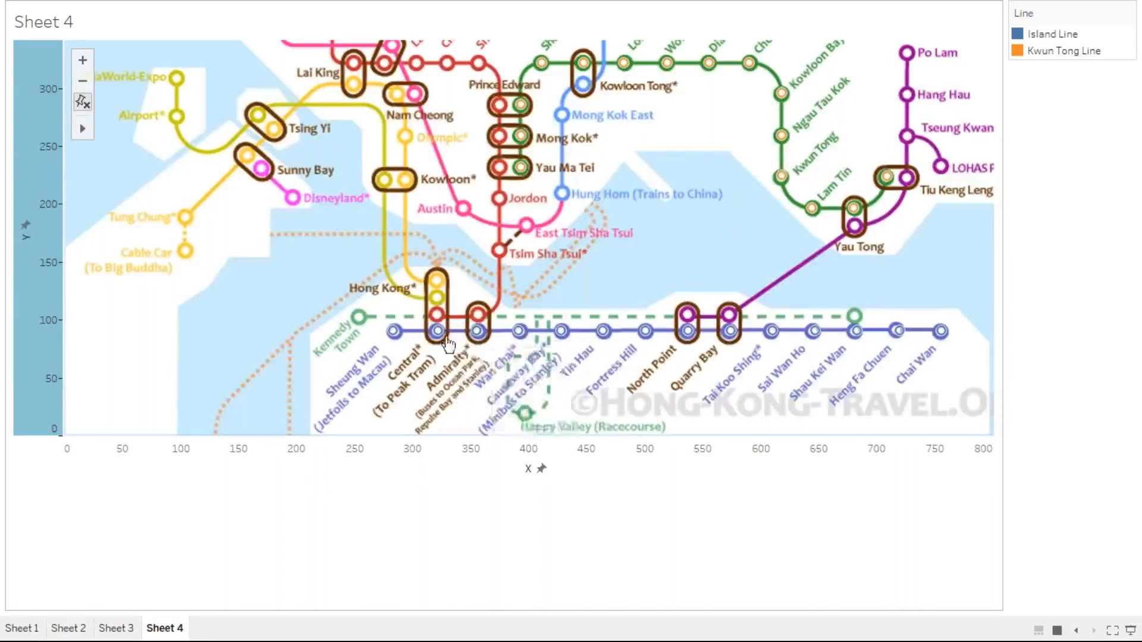
mouse_move(438, 339)
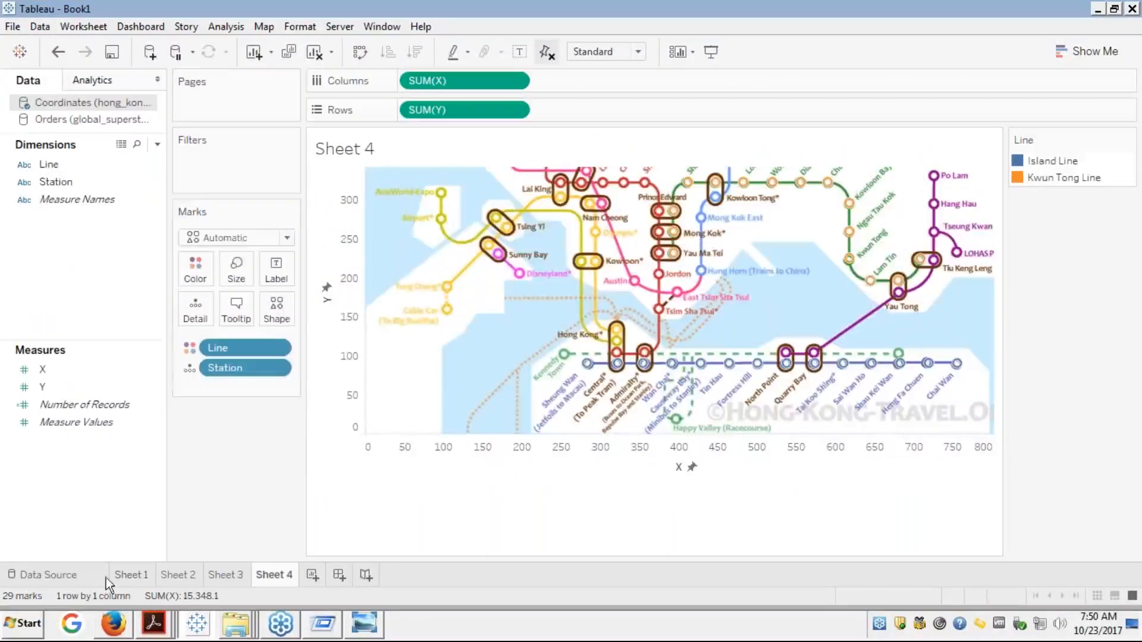
- View the underlying Coordinates data, check the X and Y values for Sheung Wan, and close the data view
left_click(121, 145)
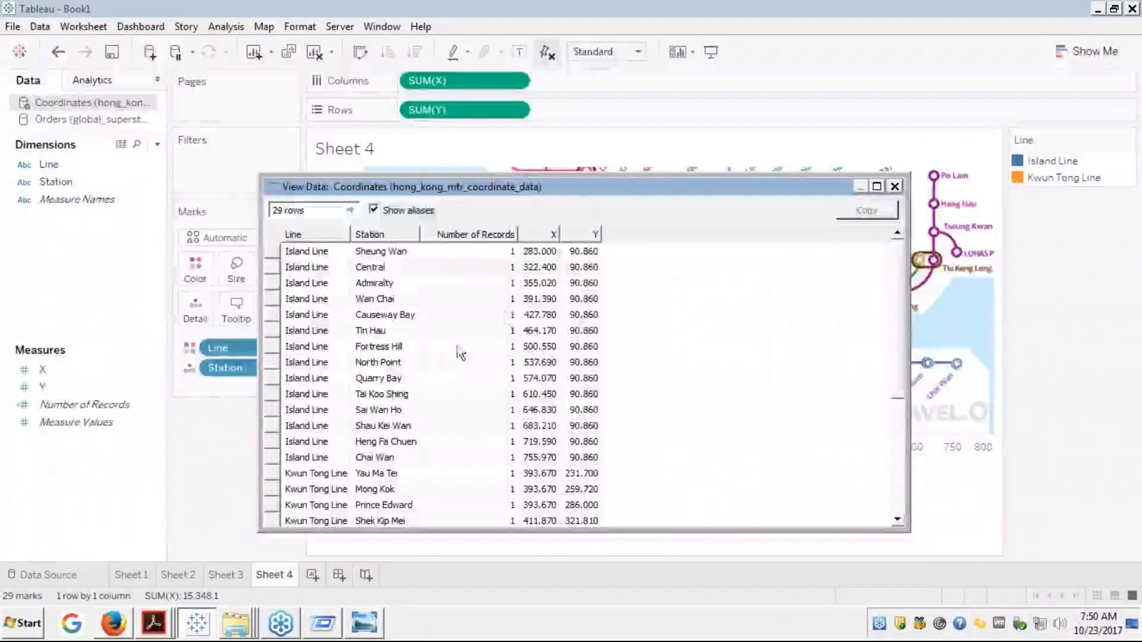
left_click(533, 249)
left_click(594, 251)
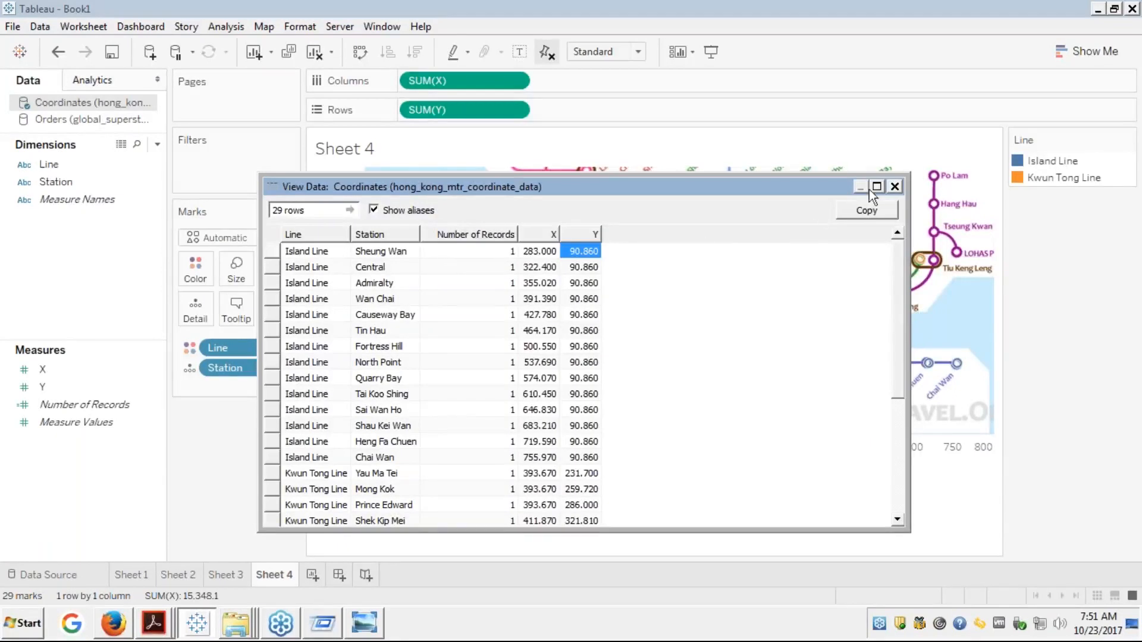
left_click(894, 186)
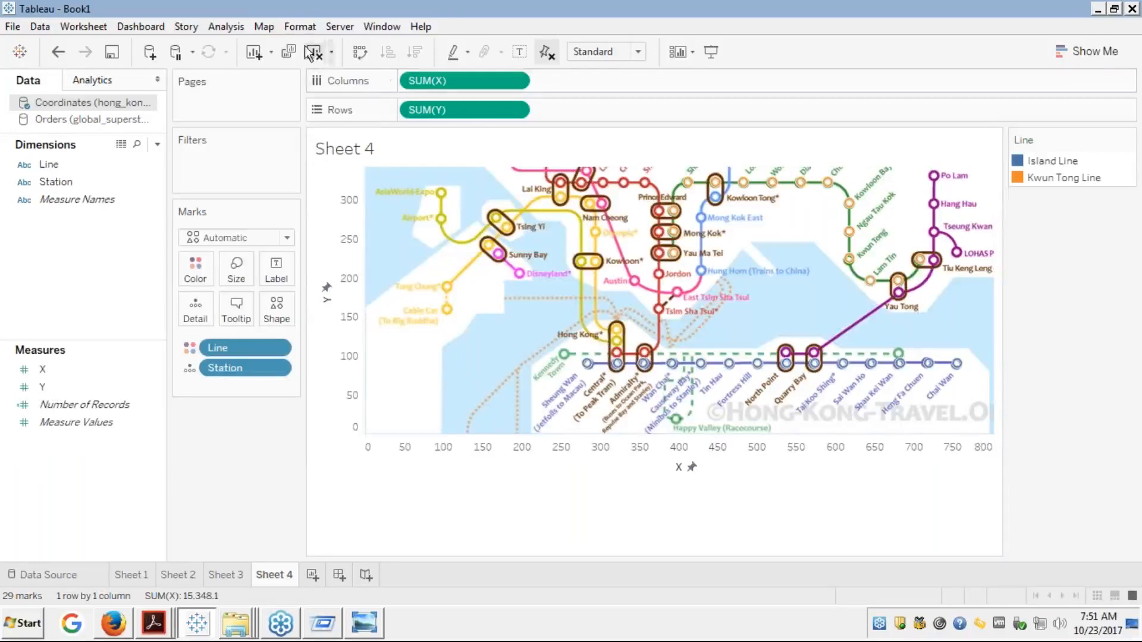
- Review the hong_kong_mtr background image's X and Y field settings for the Coordinates data source, leaving without changes
left_click(257, 26)
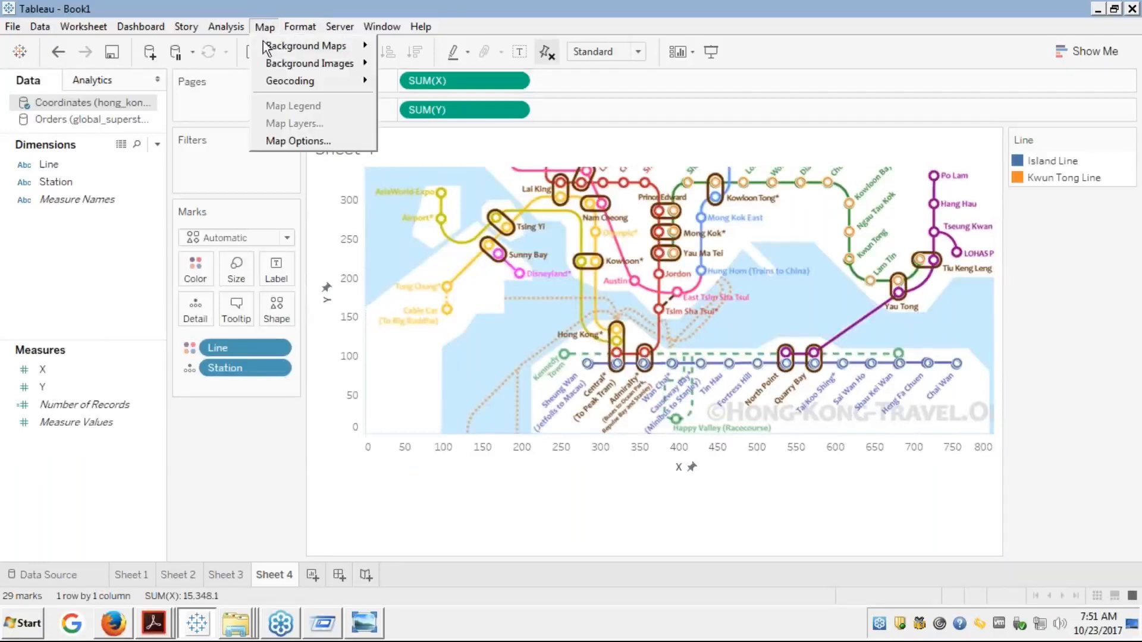
mouse_move(271, 59)
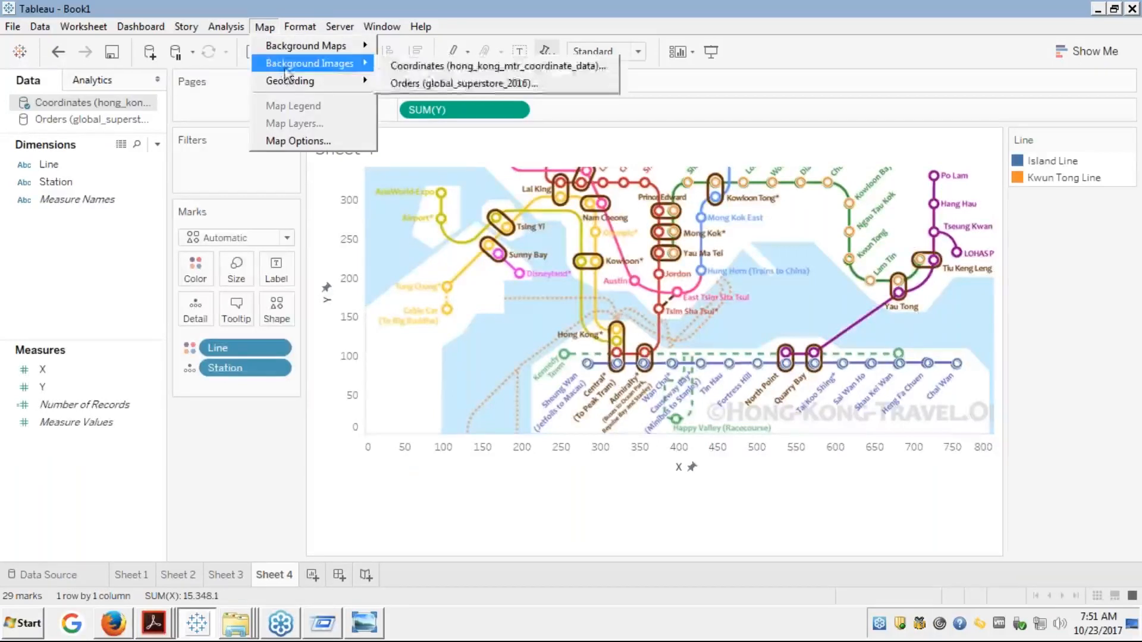
left_click(440, 67)
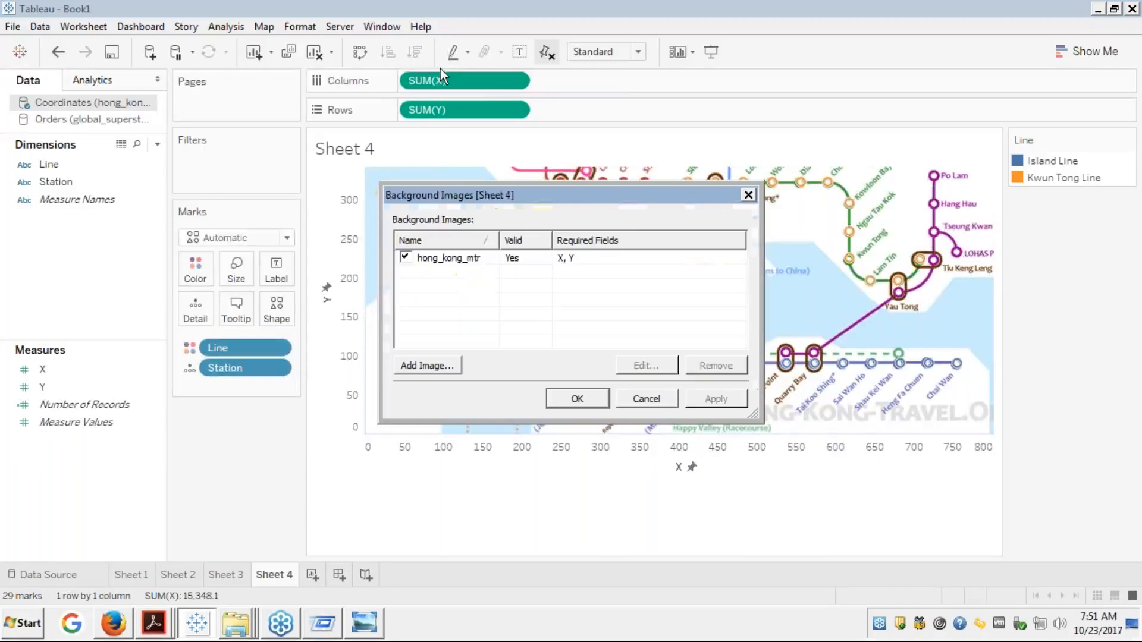
left_click(457, 257)
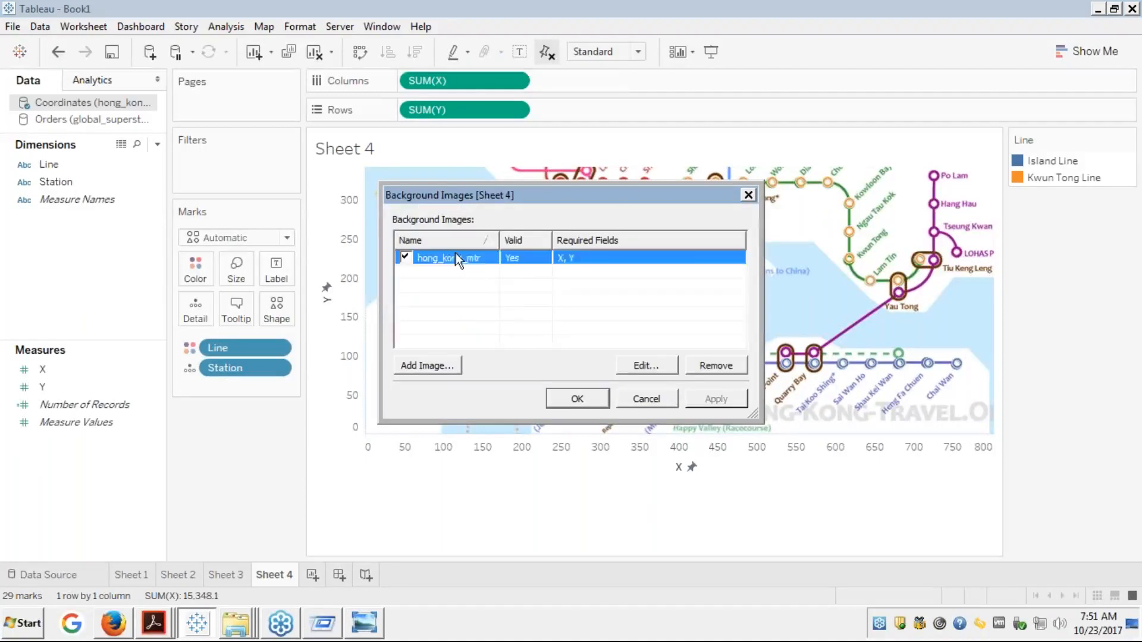
left_click(645, 364)
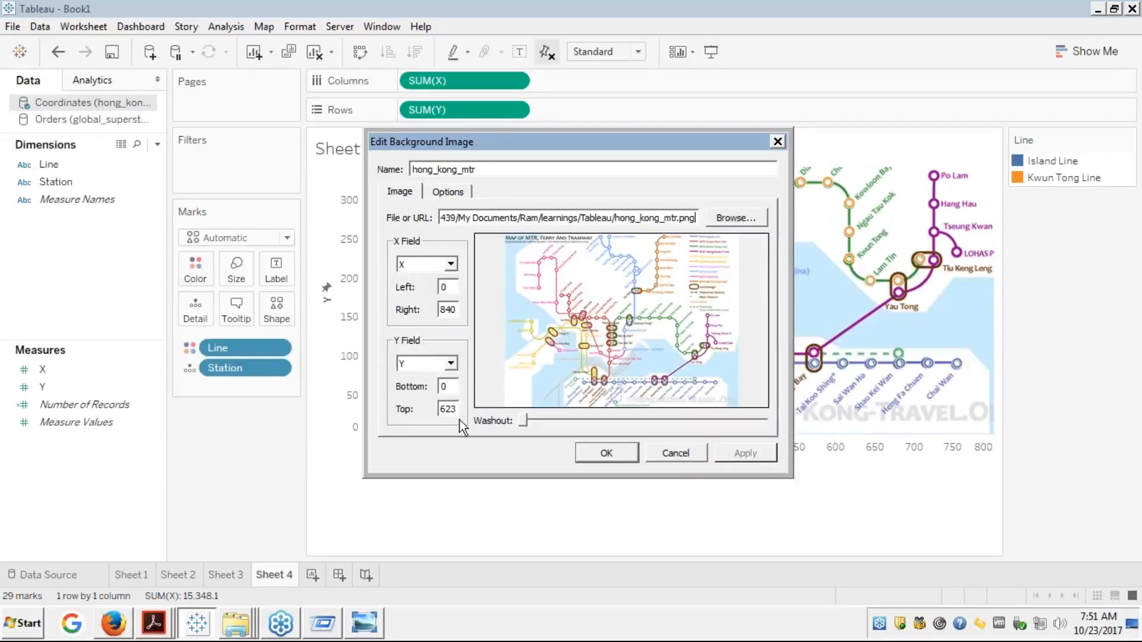
left_click(670, 452)
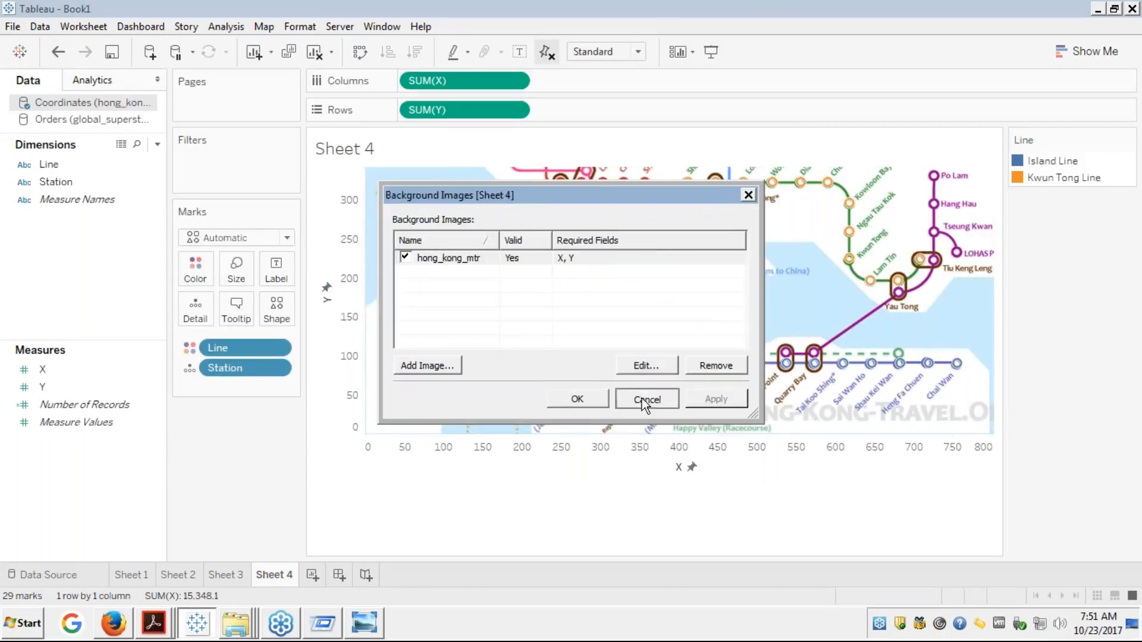
left_click(641, 398)
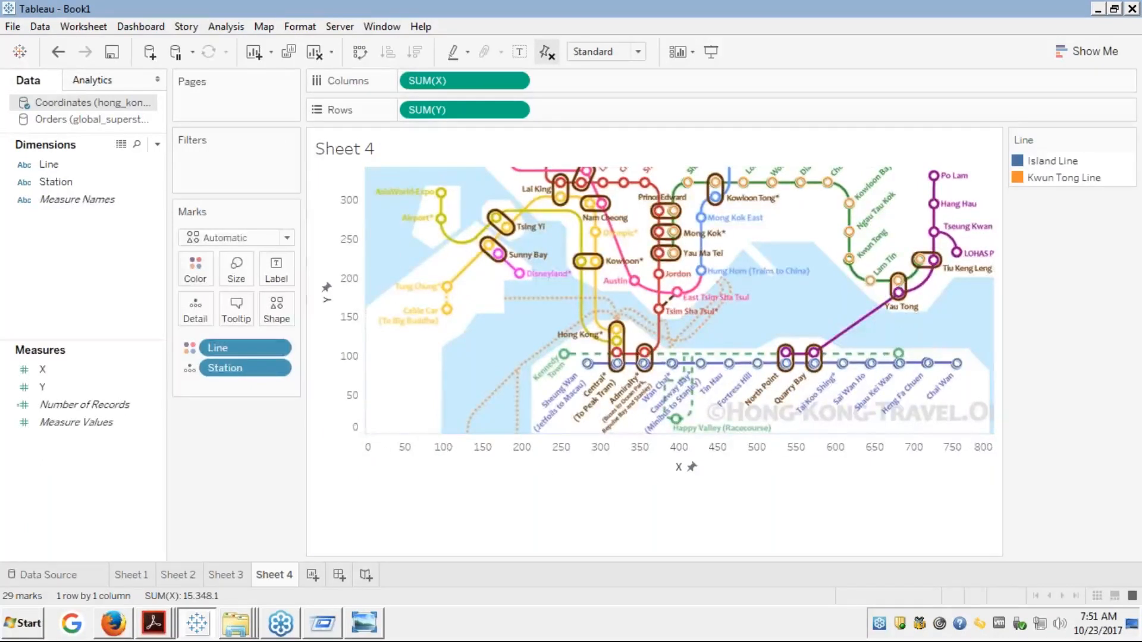
- Check the Kwun Tong Line station marks on the map and set the mark shape to a filled circle
mouse_move(921, 261)
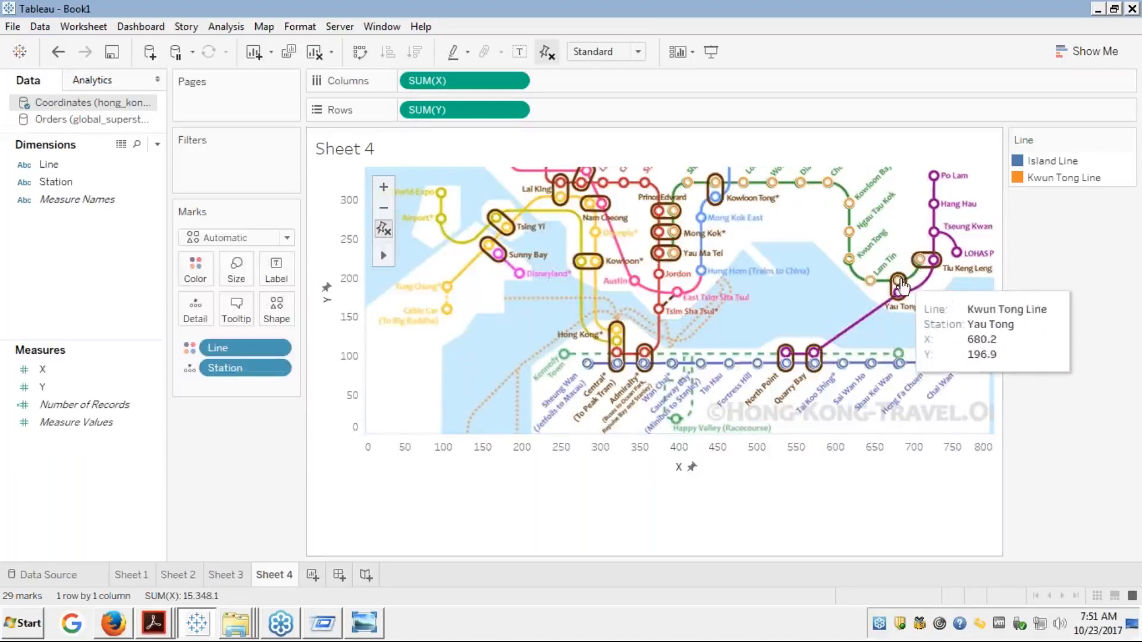
mouse_move(872, 290)
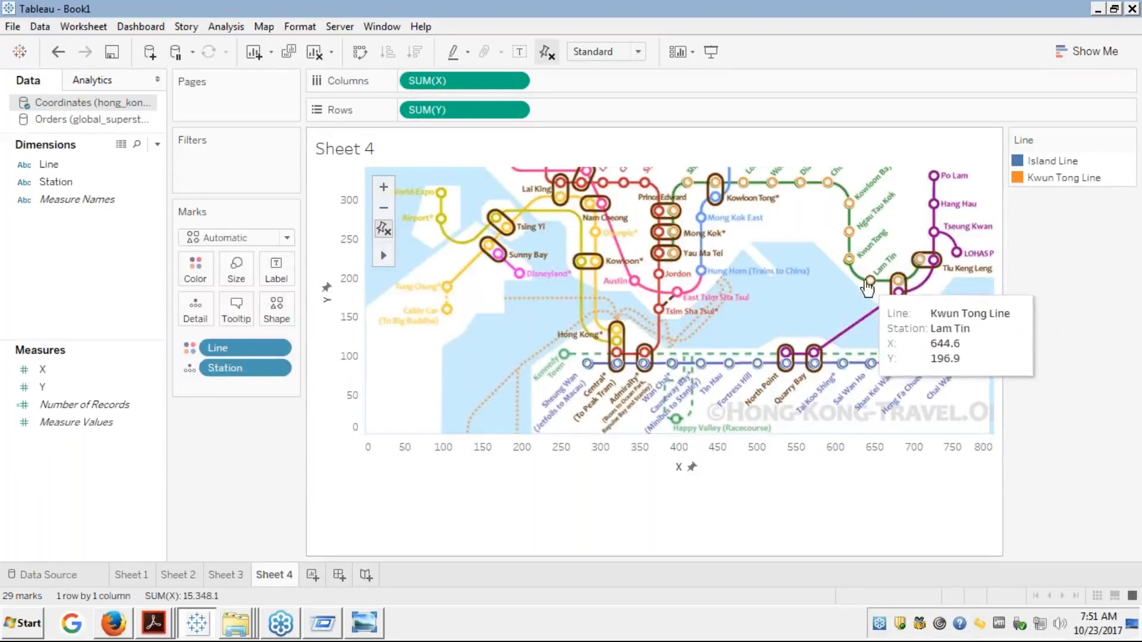
mouse_move(847, 239)
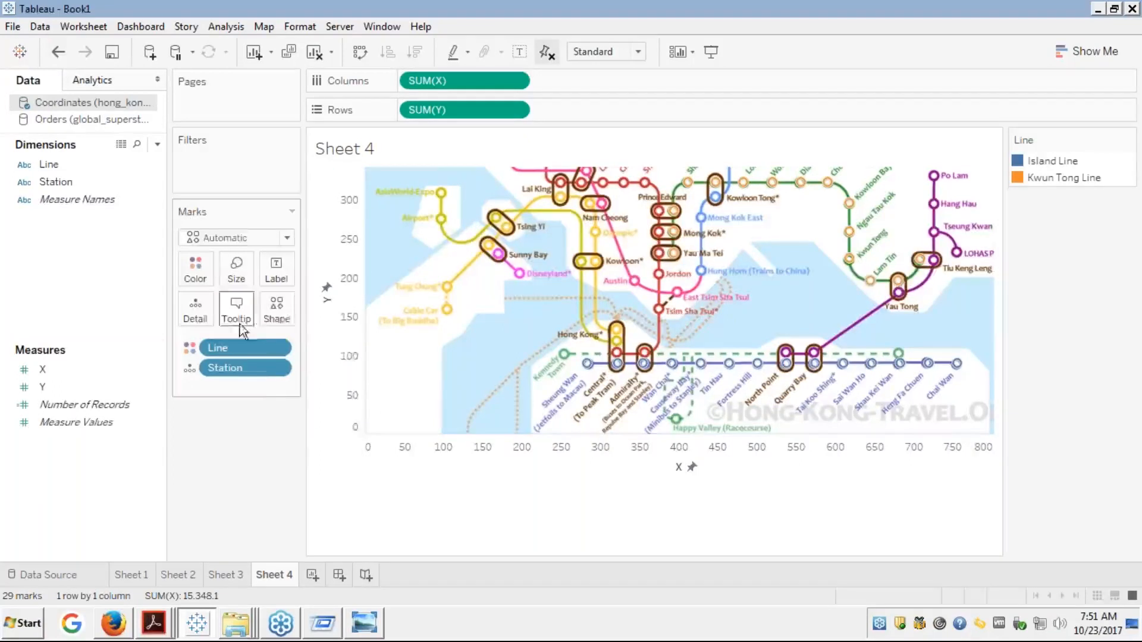
left_click(278, 310)
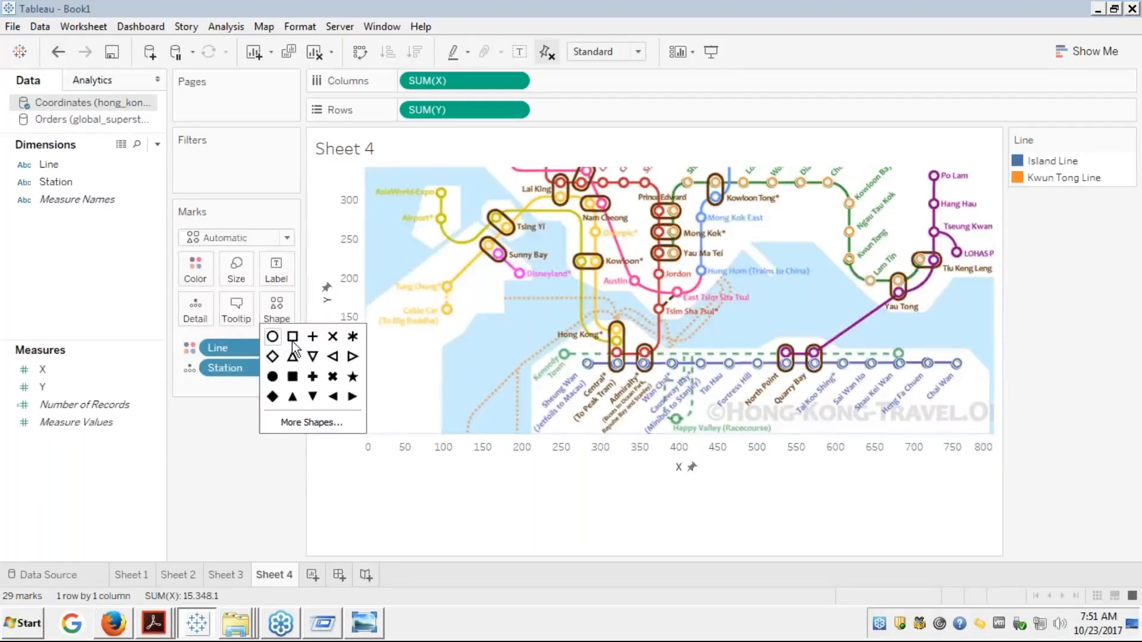
left_click(272, 378)
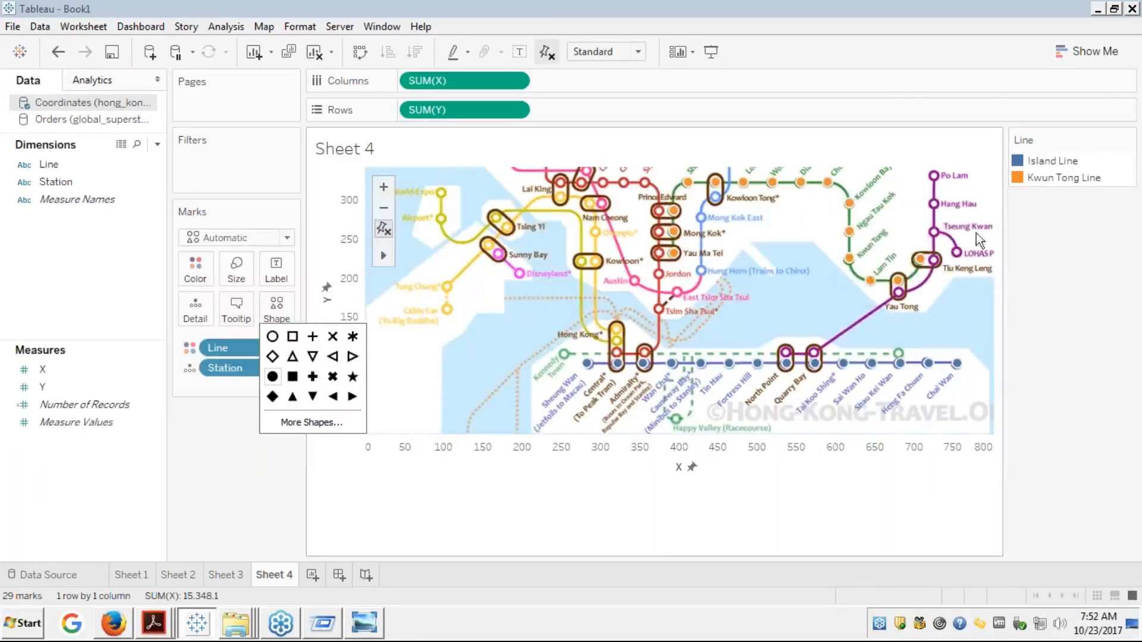
- Change the Kwun Tong Line's mark color to green in the Line color assignments and apply it
left_click(190, 269)
left_click(191, 270)
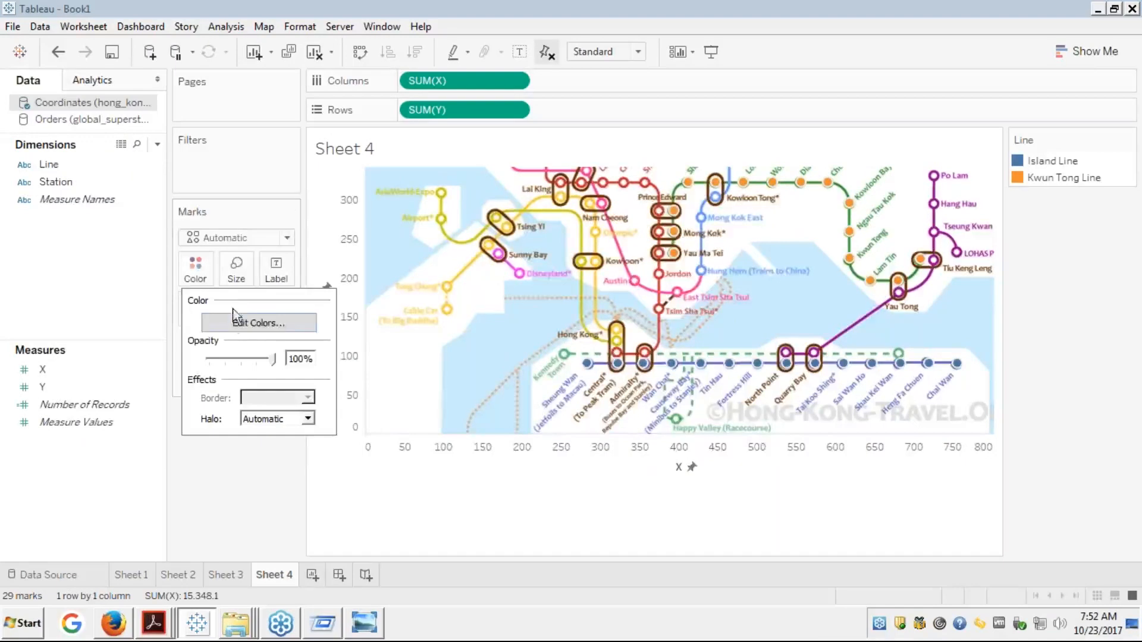
left_click(230, 326)
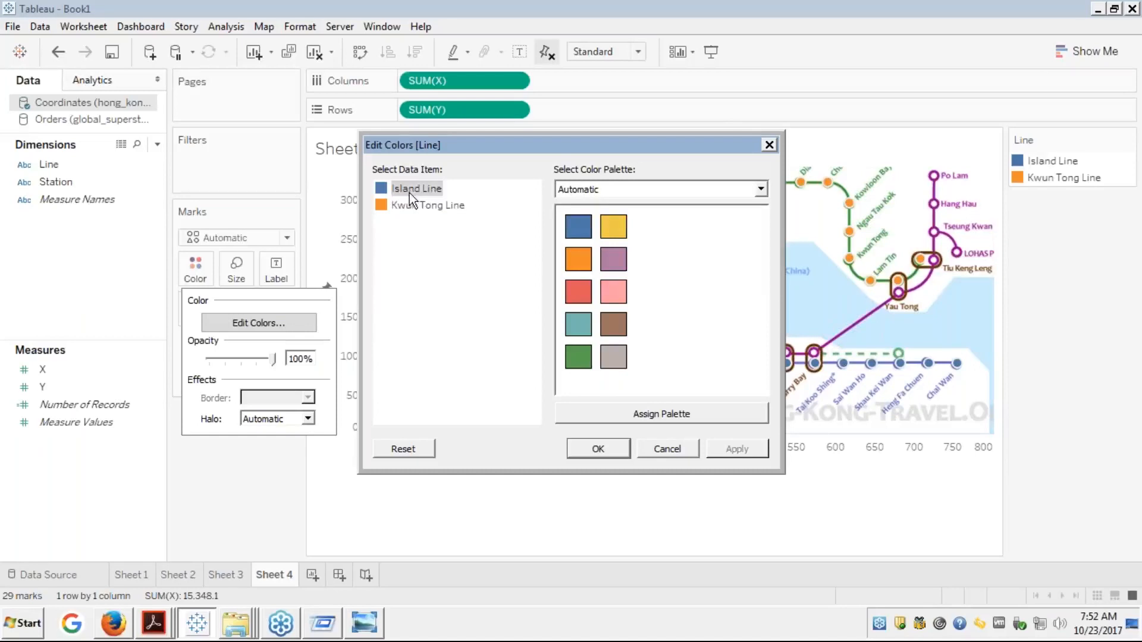
left_click(419, 209)
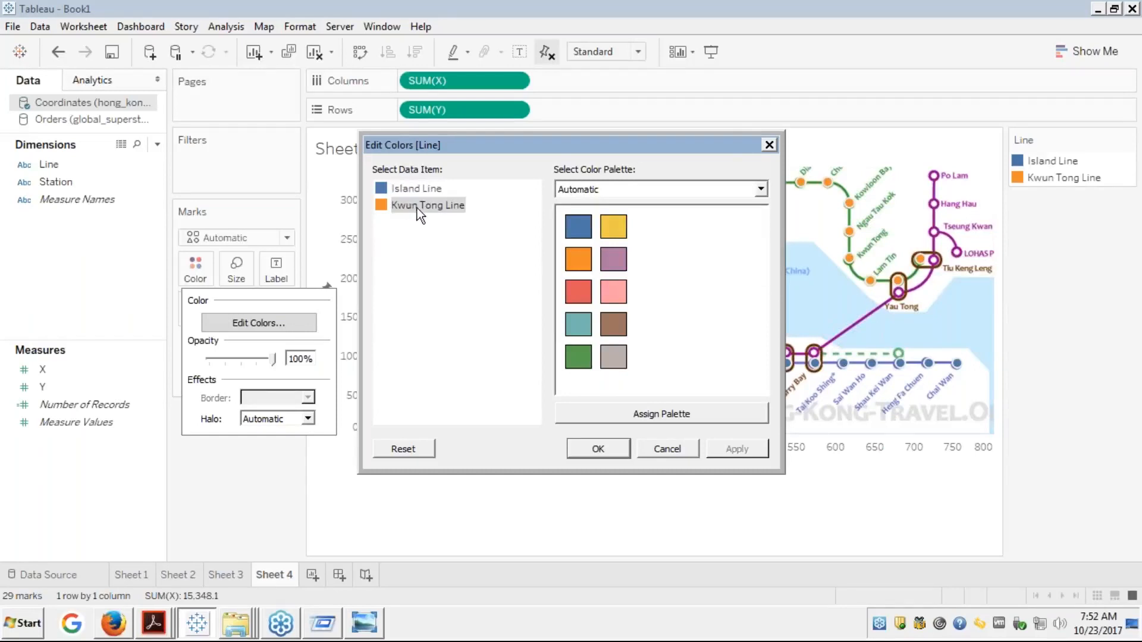
left_click(570, 355)
left_click(423, 189)
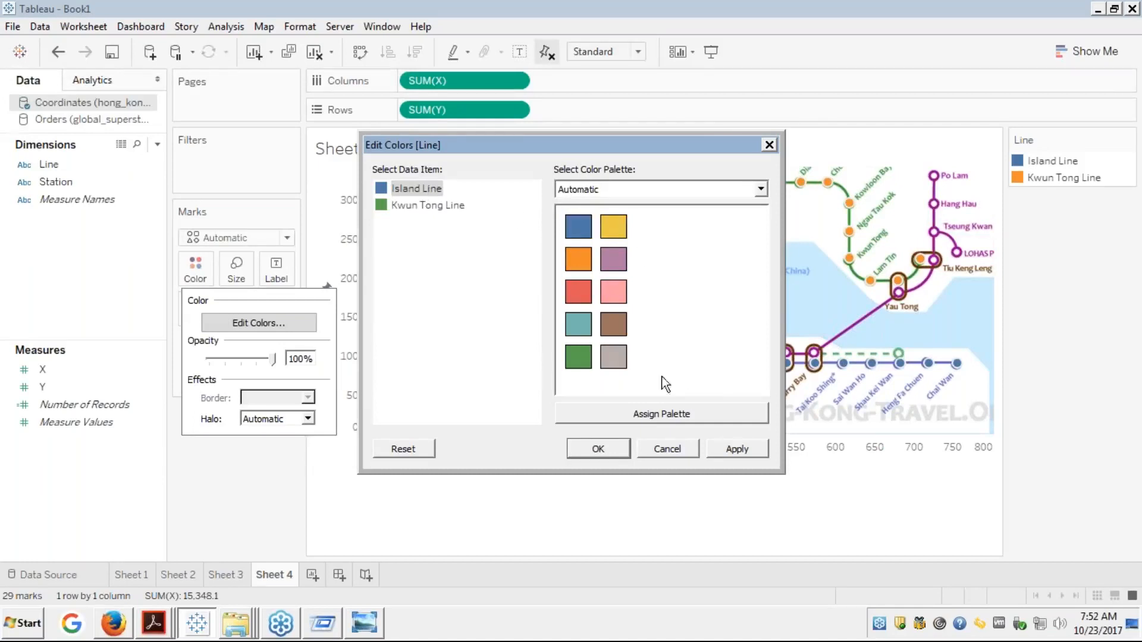
left_click(721, 448)
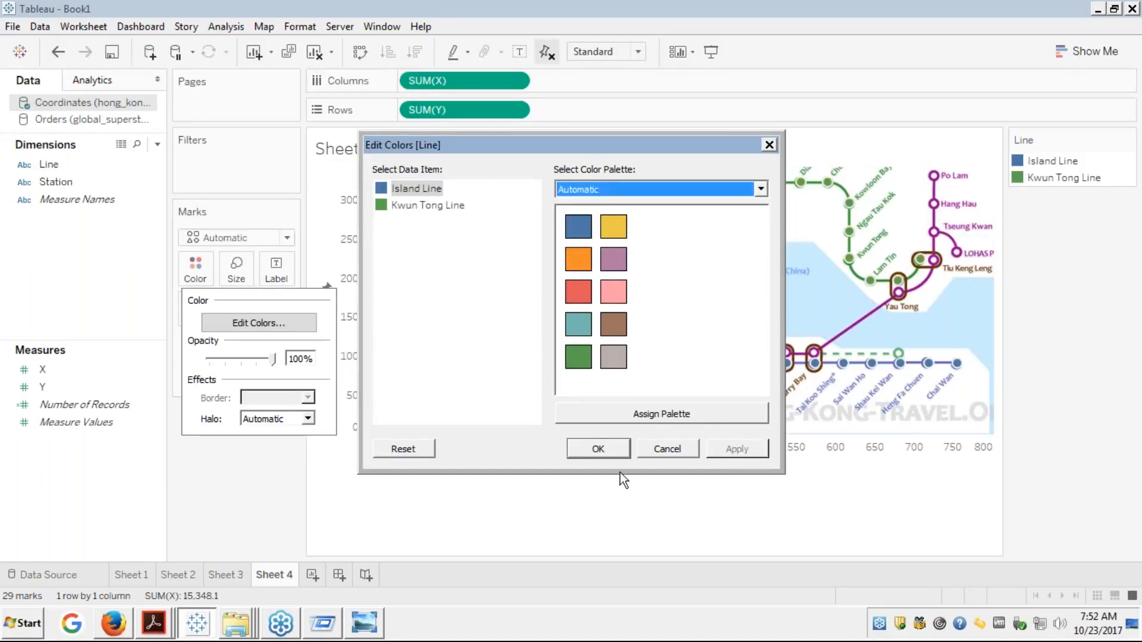
left_click(592, 446)
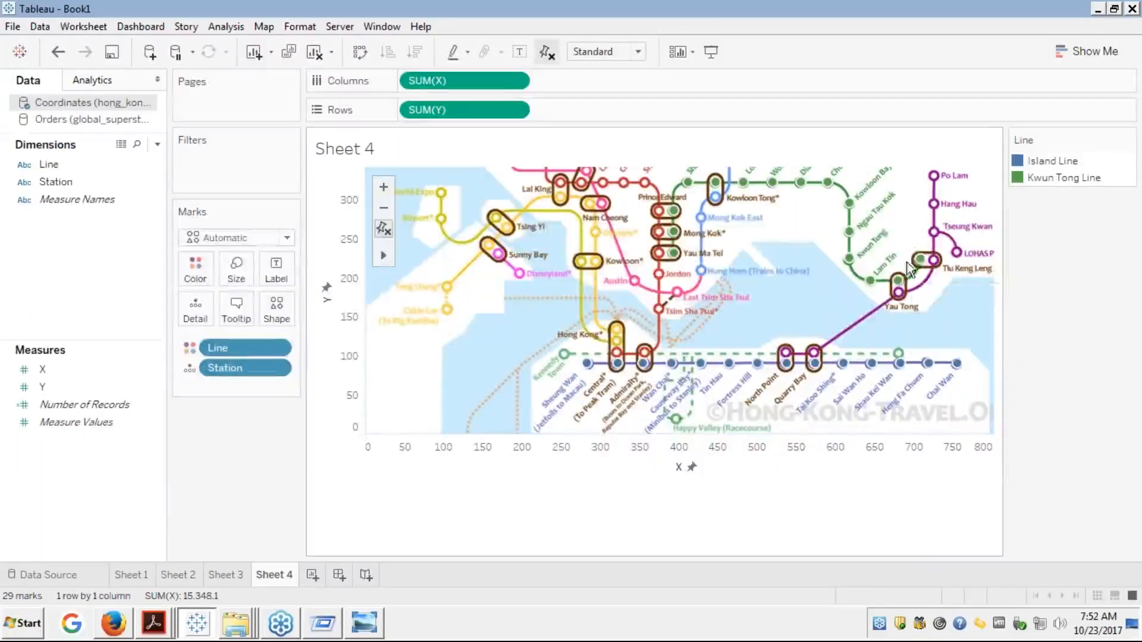
- Examine the station details and coordinates of the marks along the Kwun Tong Line, from Lam Tin round to Yau Ma Tei
mouse_move(898, 284)
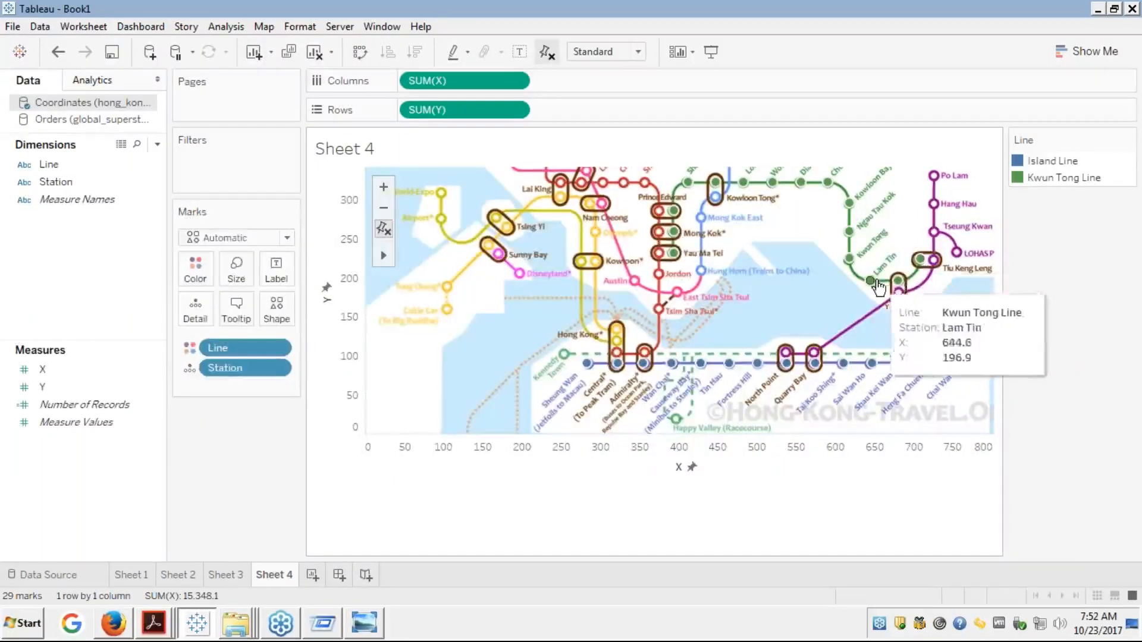
mouse_move(851, 235)
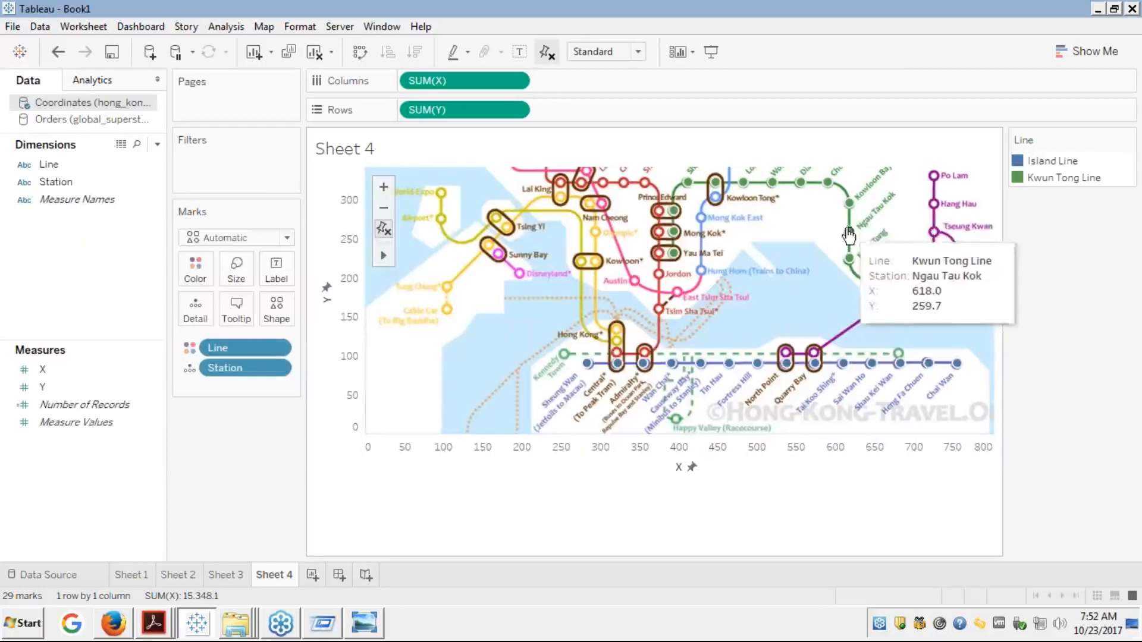
mouse_move(850, 207)
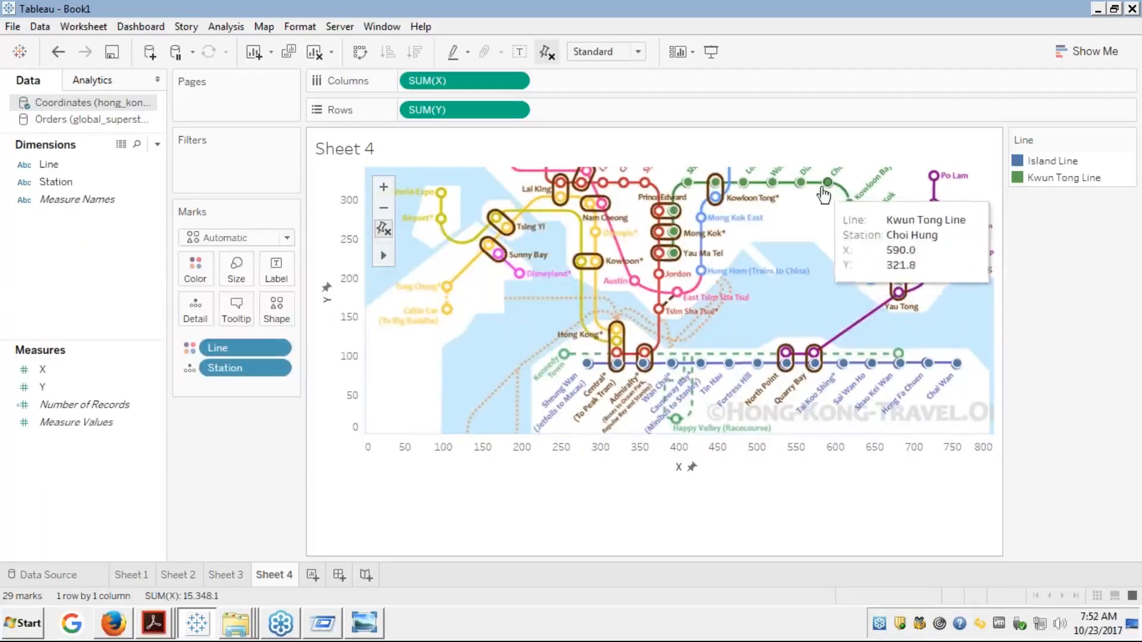
mouse_move(775, 191)
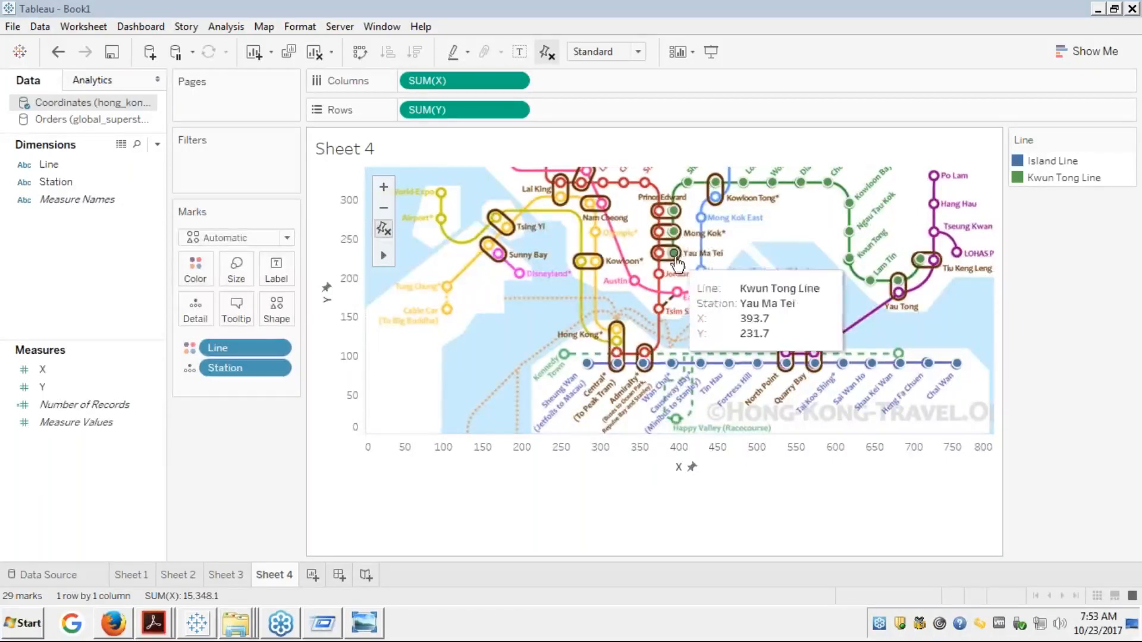
mouse_move(667, 247)
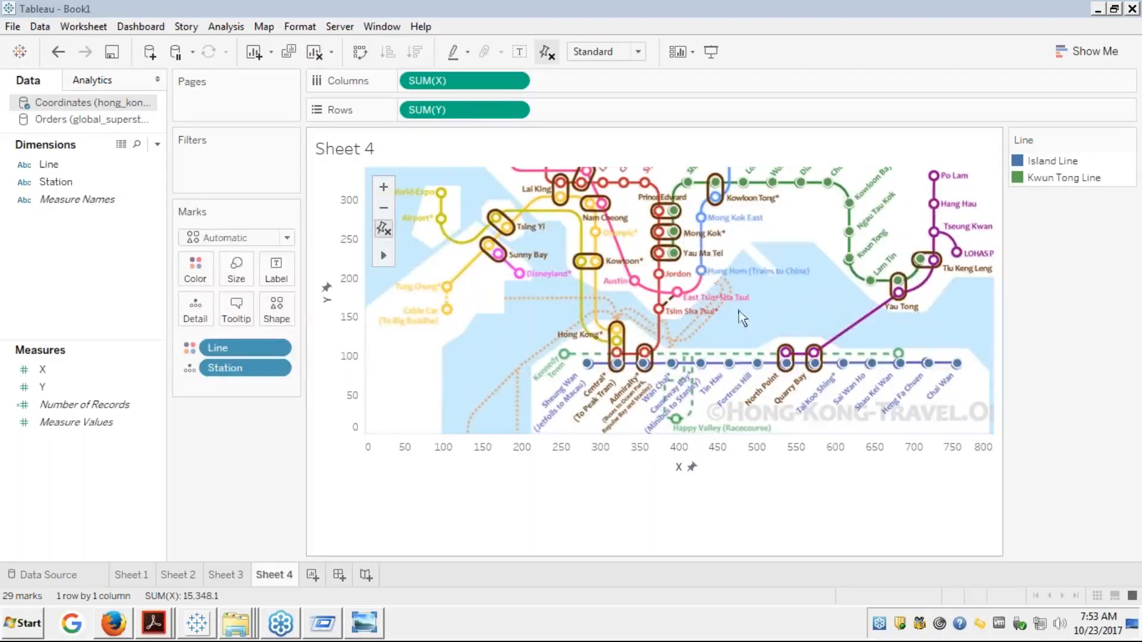
- Add a point annotation at the Hung Hom station on the map, showing its SUM(X) and SUM(Y) values
right_click(704, 273)
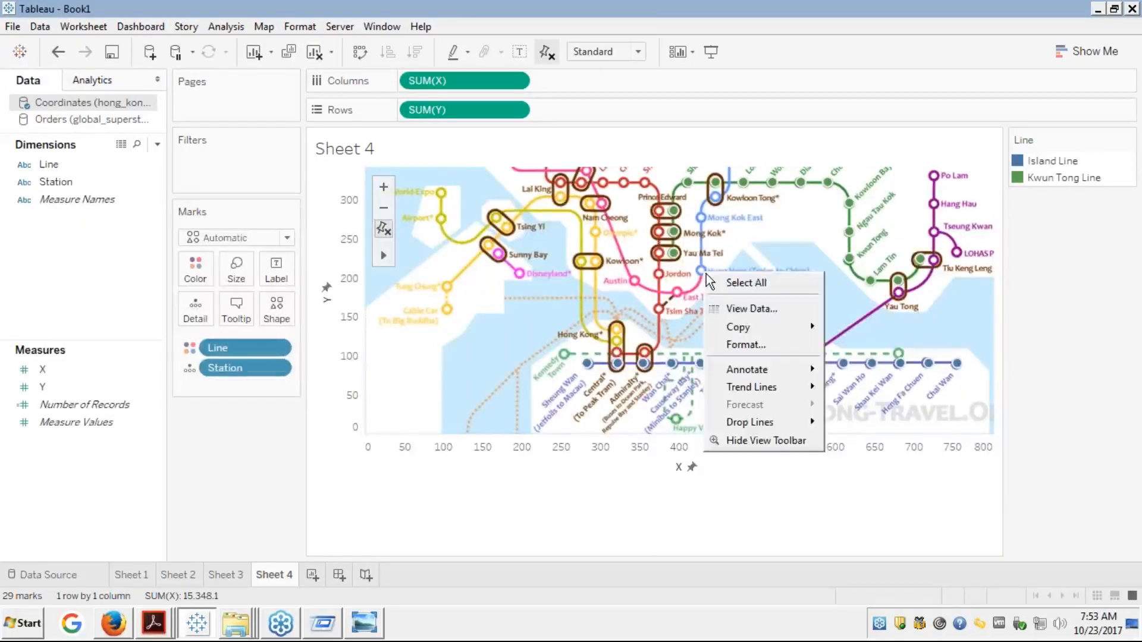
mouse_move(739, 374)
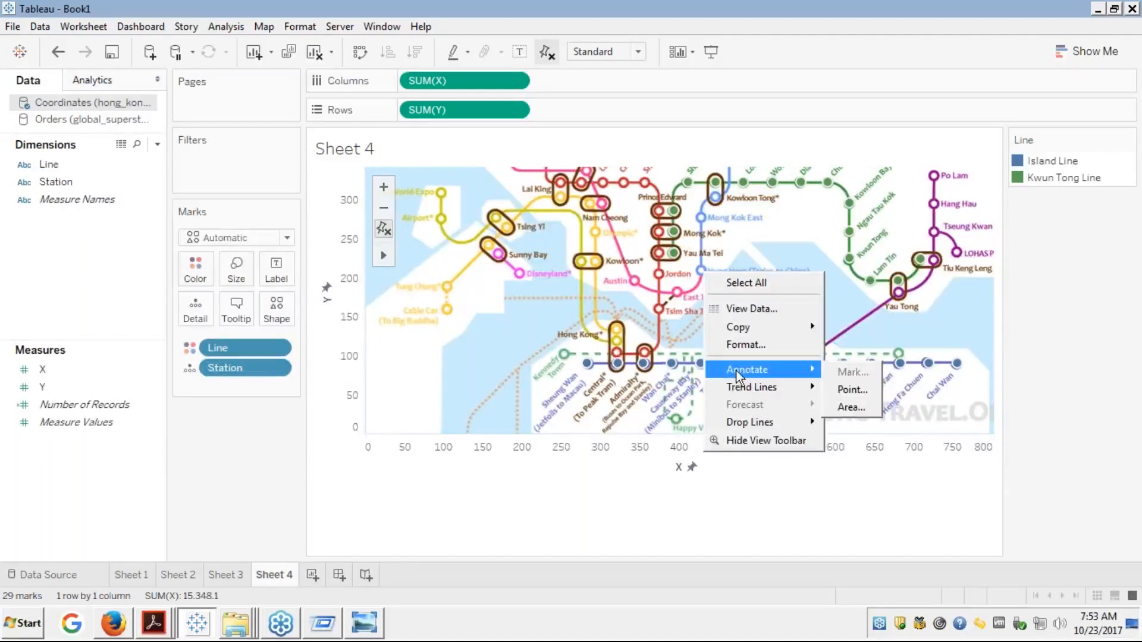
left_click(852, 391)
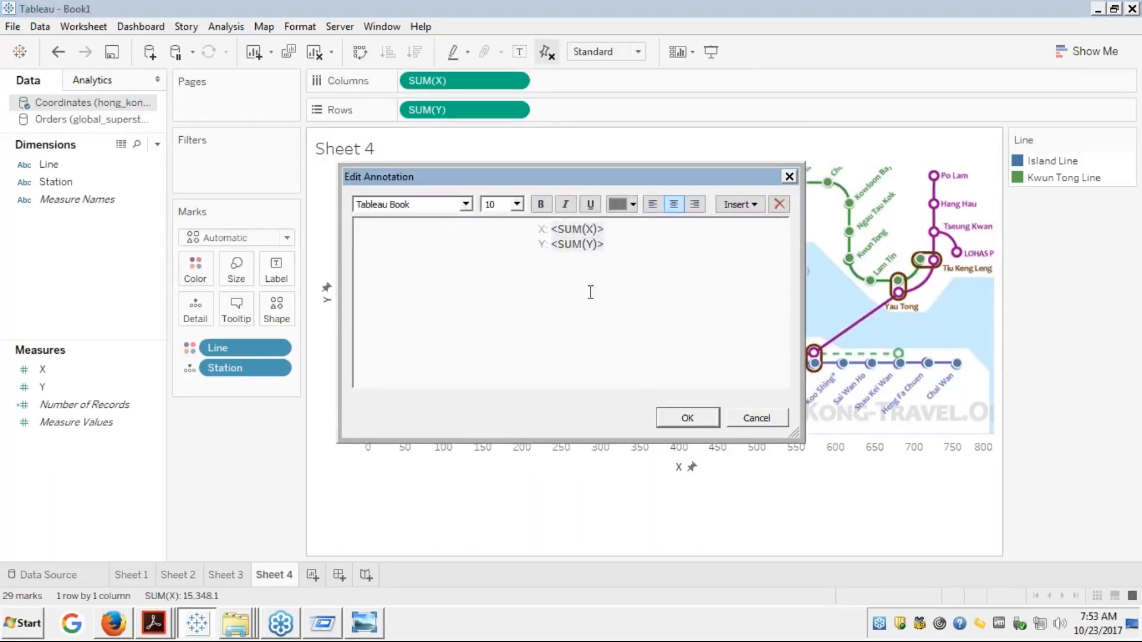
key("ctrl+a")
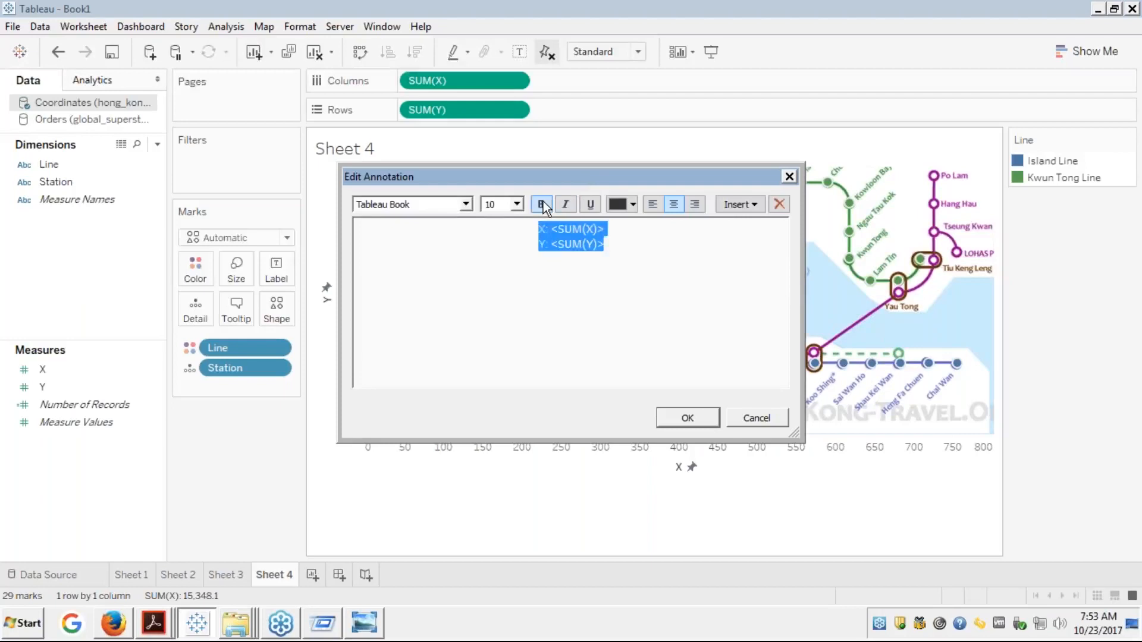
left_click(701, 420)
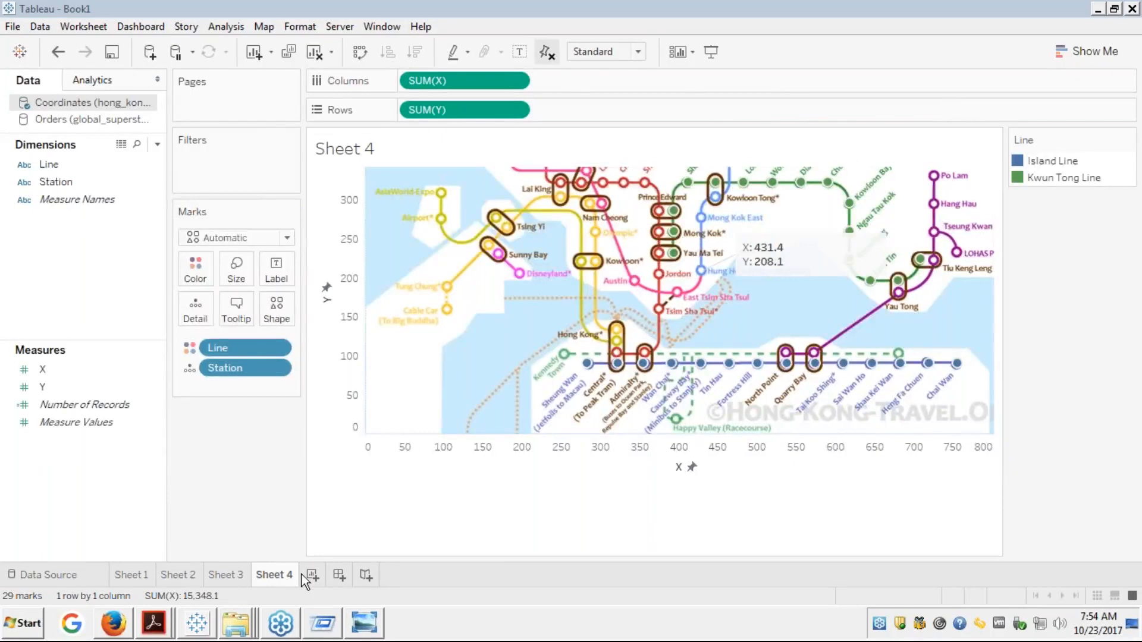
- Switch to Windows Photo Viewer to review the line legend in hong_kong_mtr.png, and return to the Tableau workbook
left_click(366, 629)
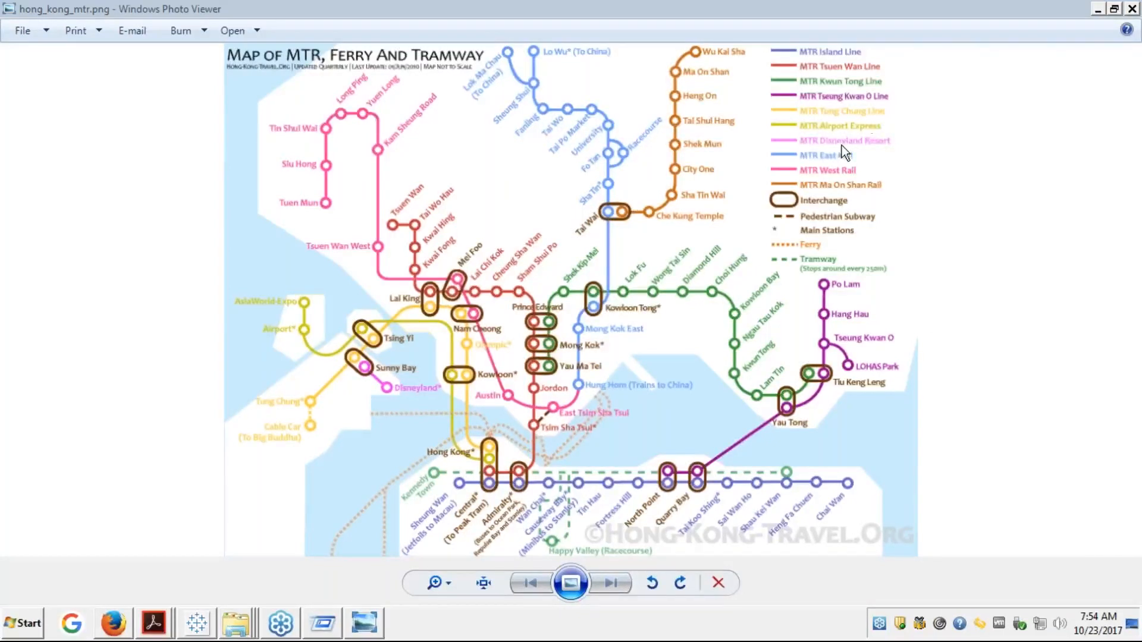
key("alt+Tab")
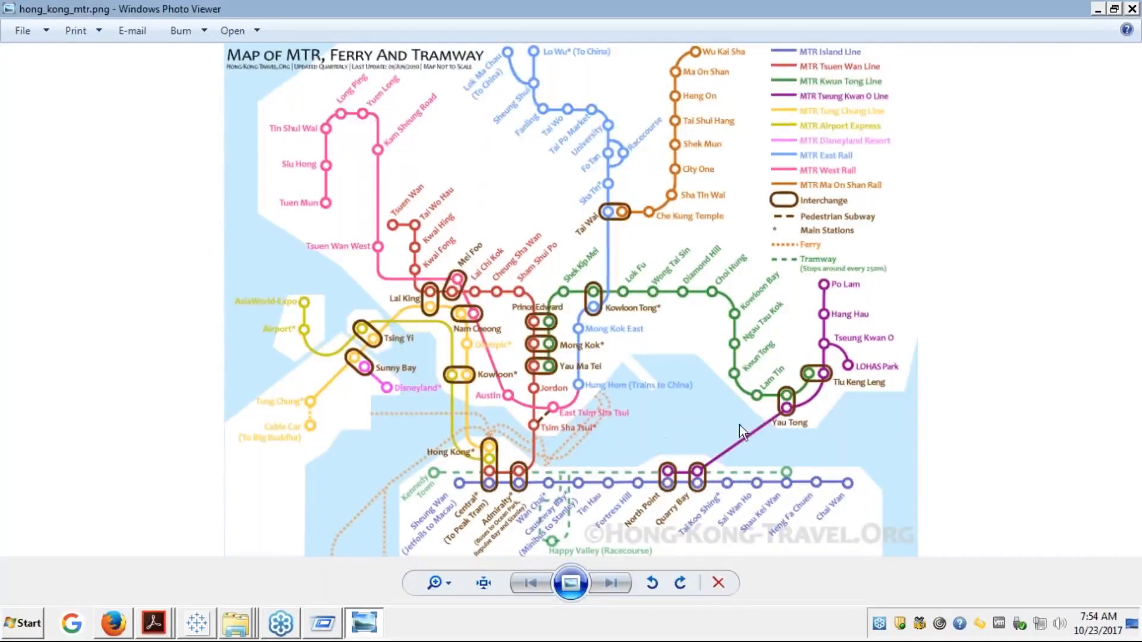
left_click(196, 624)
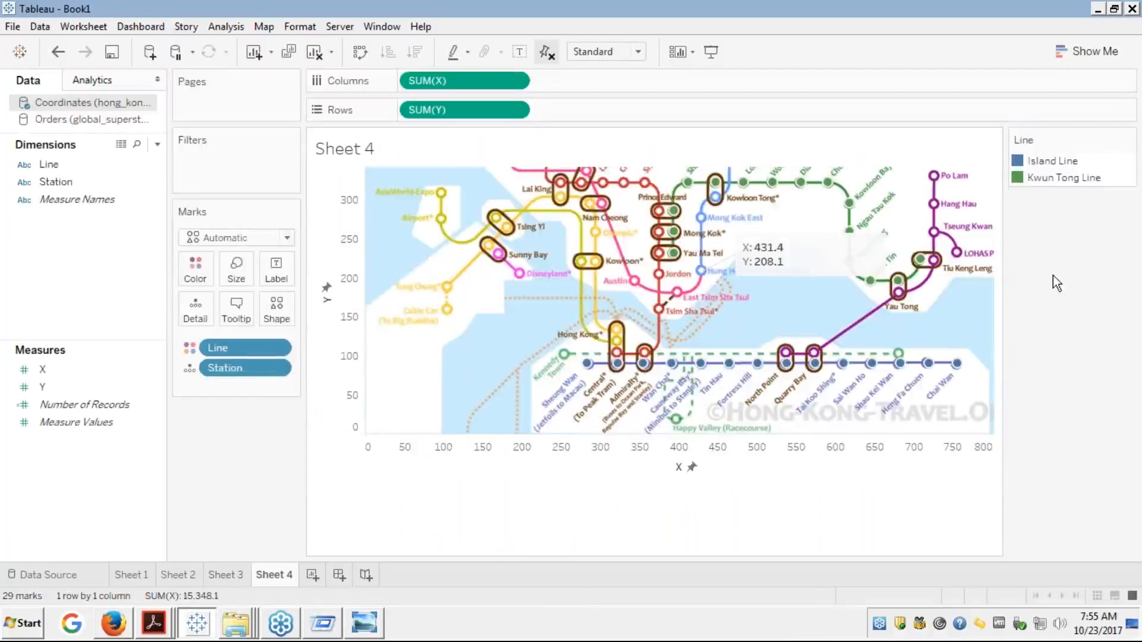
- Check the station marks around Tai Koo Shing and Yau Tong, and review the Coordinates data down to the last Kwun Tong Line row
mouse_move(930, 374)
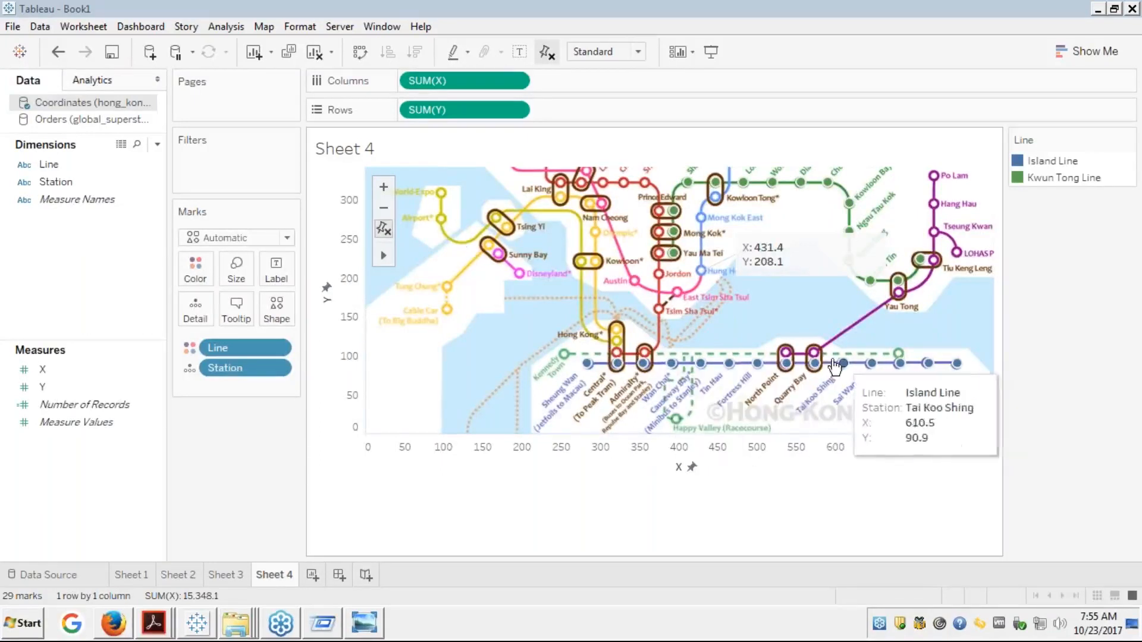
mouse_move(816, 358)
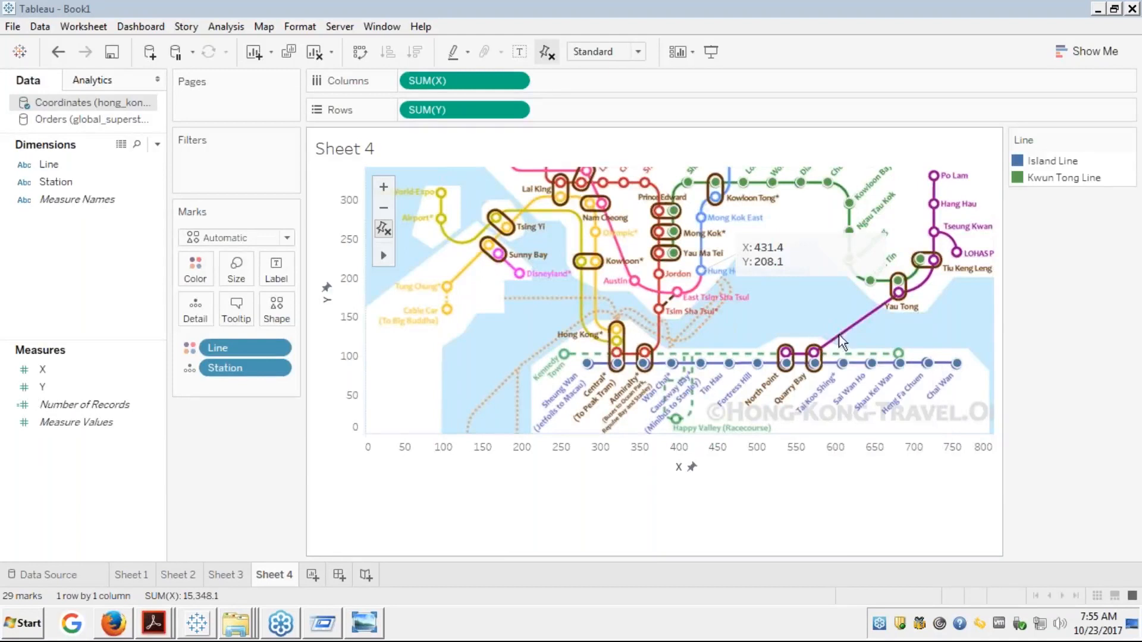
mouse_move(901, 295)
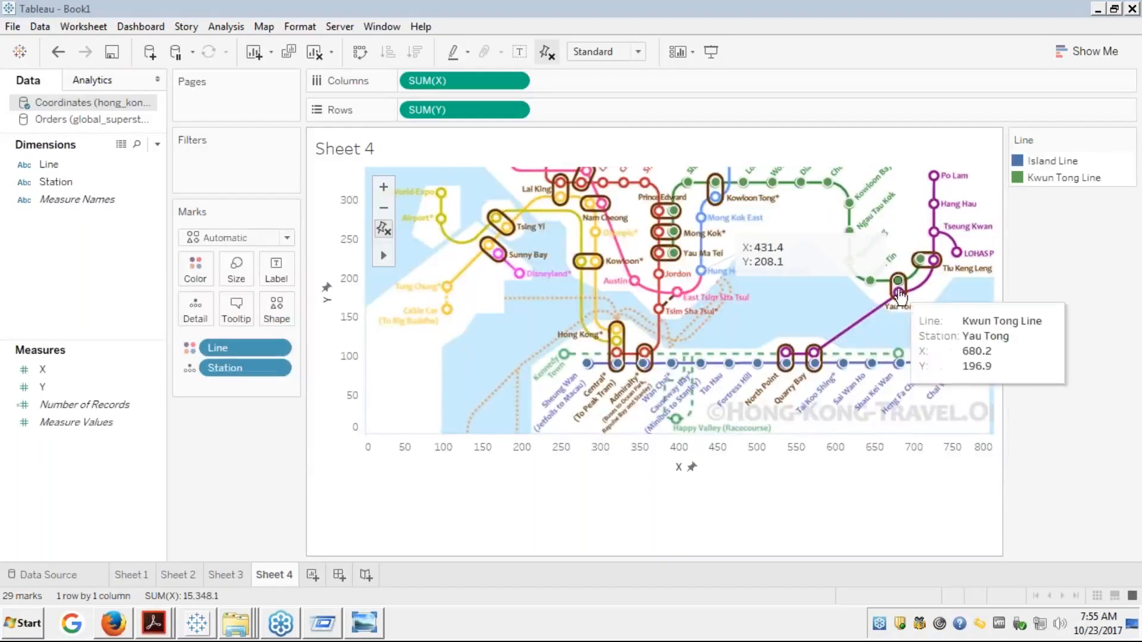
mouse_move(921, 272)
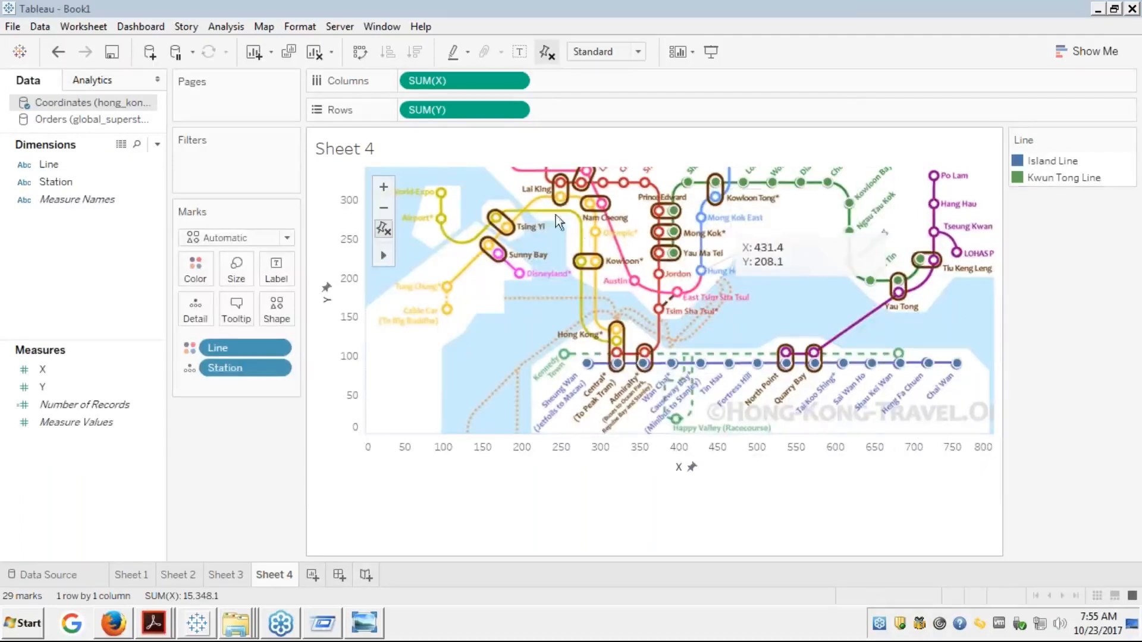
left_click(121, 144)
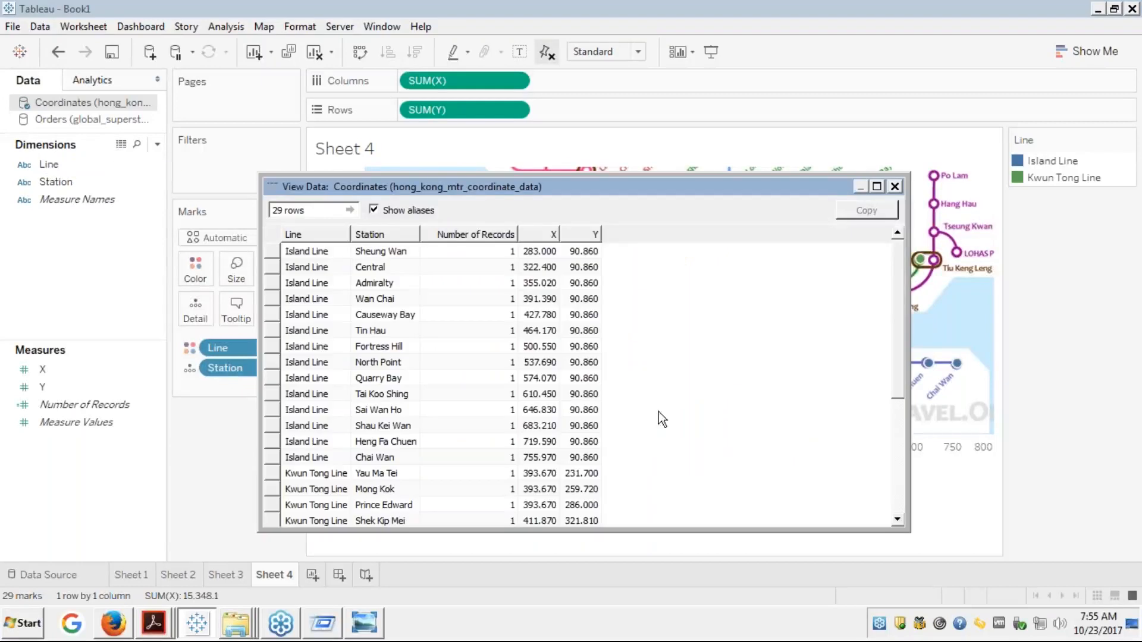
left_click(904, 505)
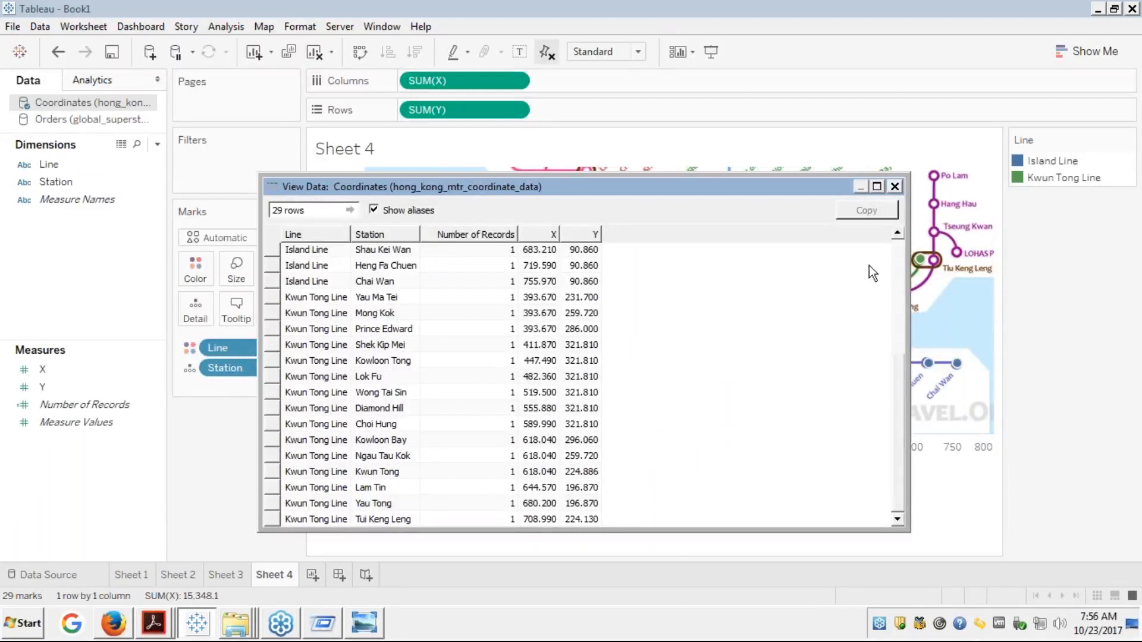
left_click(894, 186)
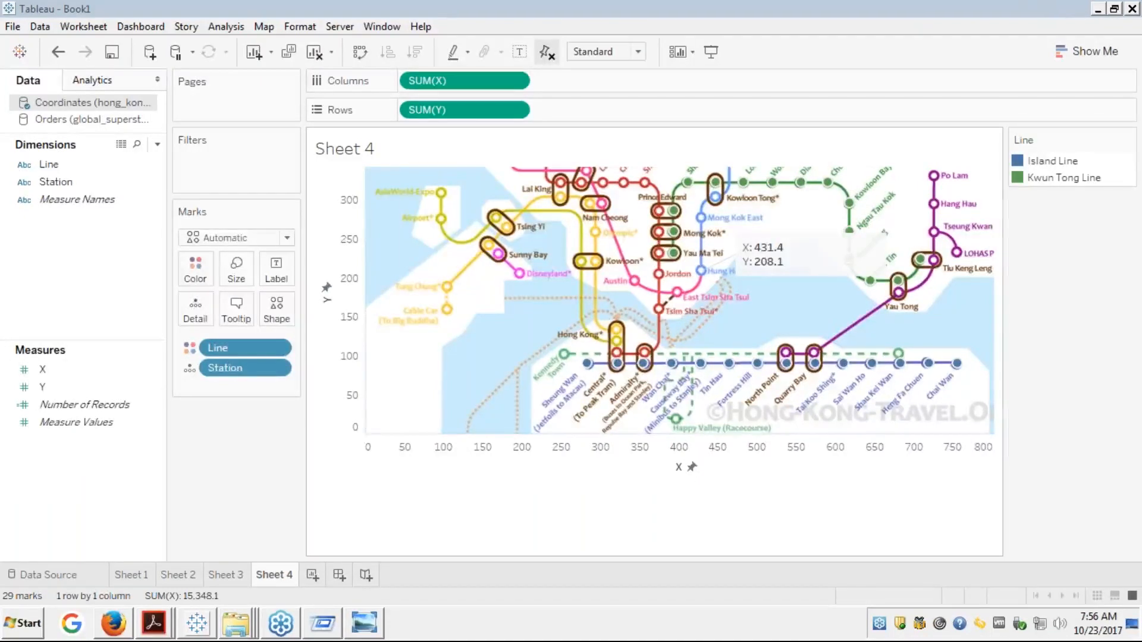
- Review the X axis's fixed range and title settings, closing them without changes
mouse_move(934, 365)
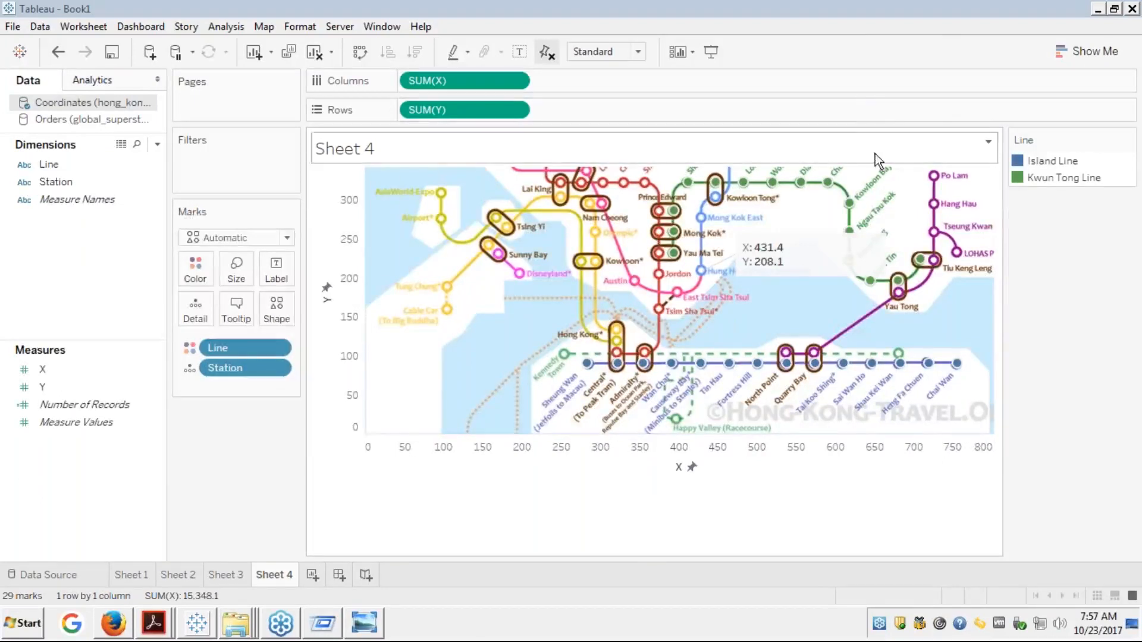
right_click(677, 465)
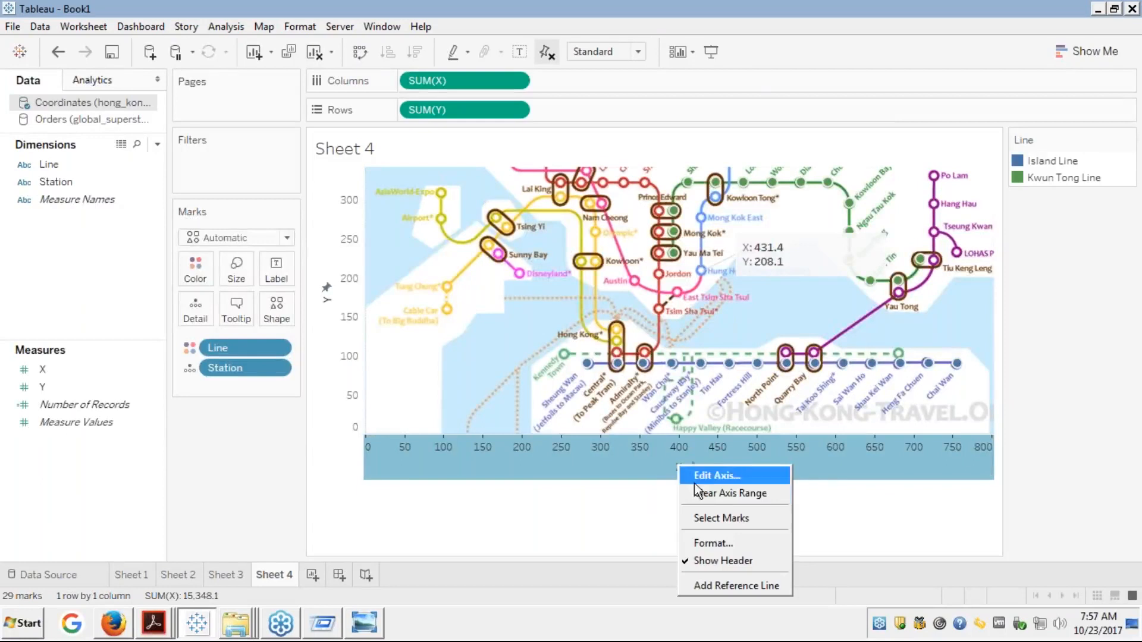
left_click(705, 476)
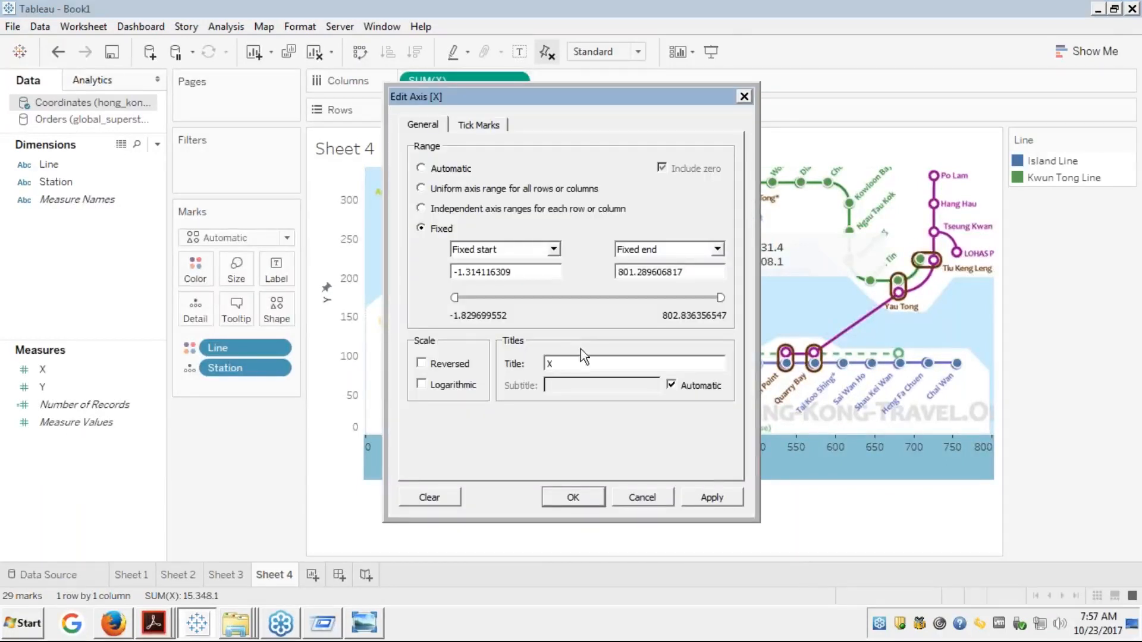
left_click(569, 363)
left_click(587, 493)
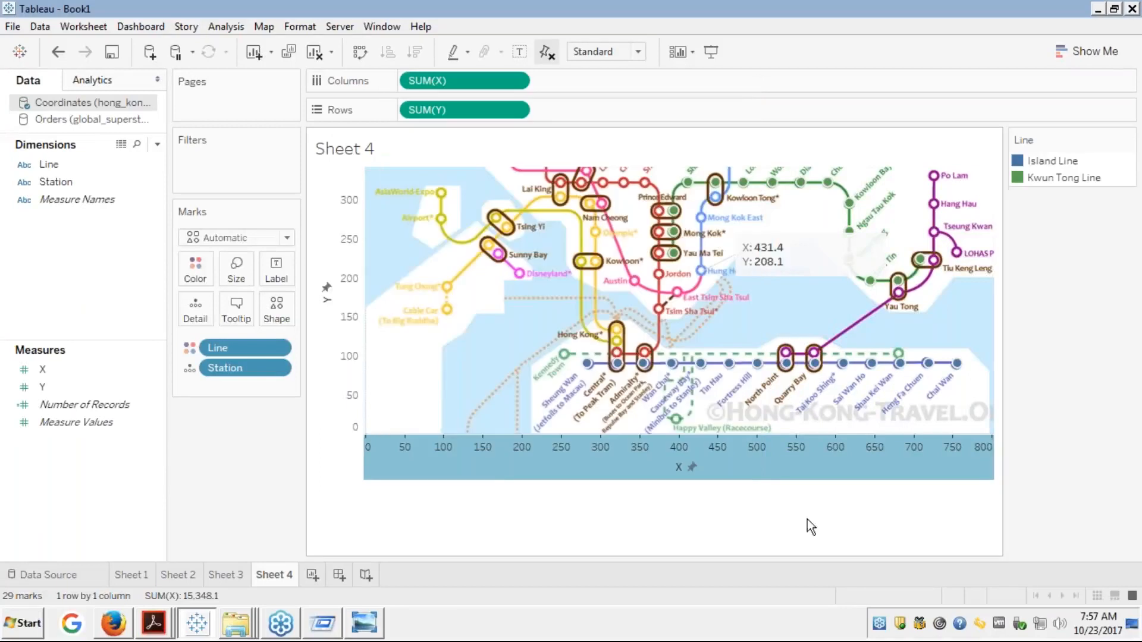
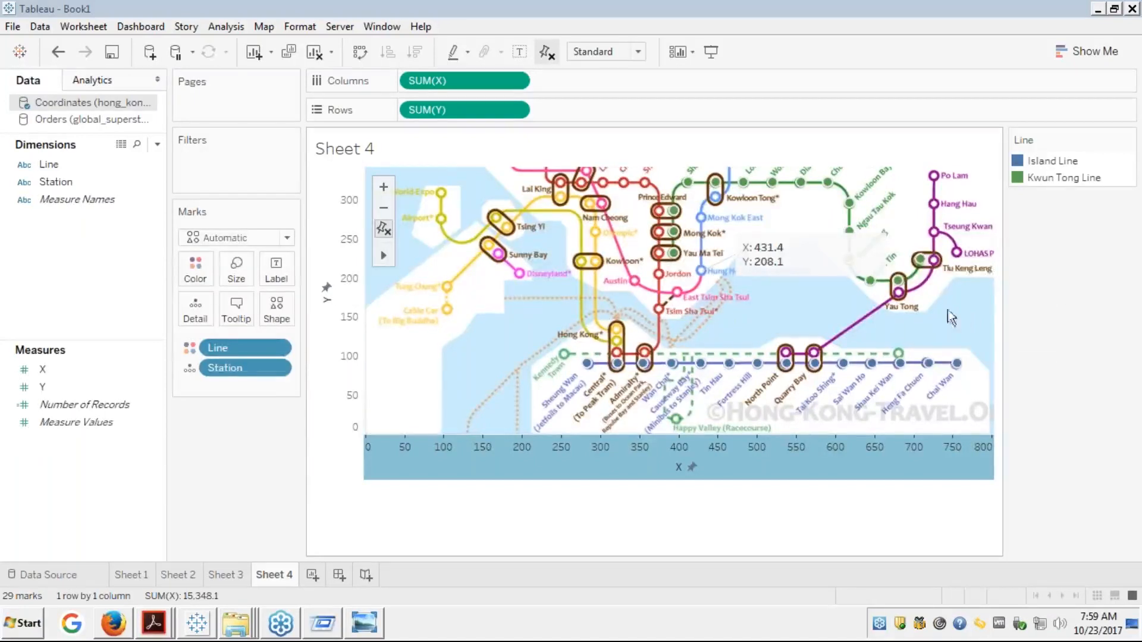
- Check the tooltip of the Yau Tong station mark on the map and clear the X axis selection
mouse_move(924, 254)
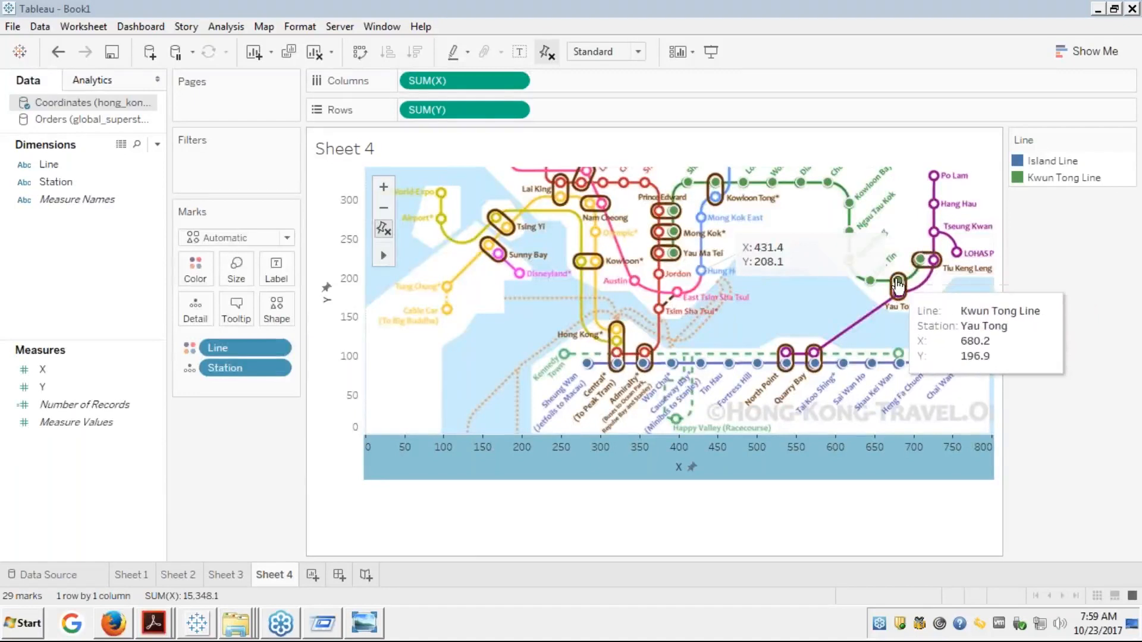
mouse_move(896, 289)
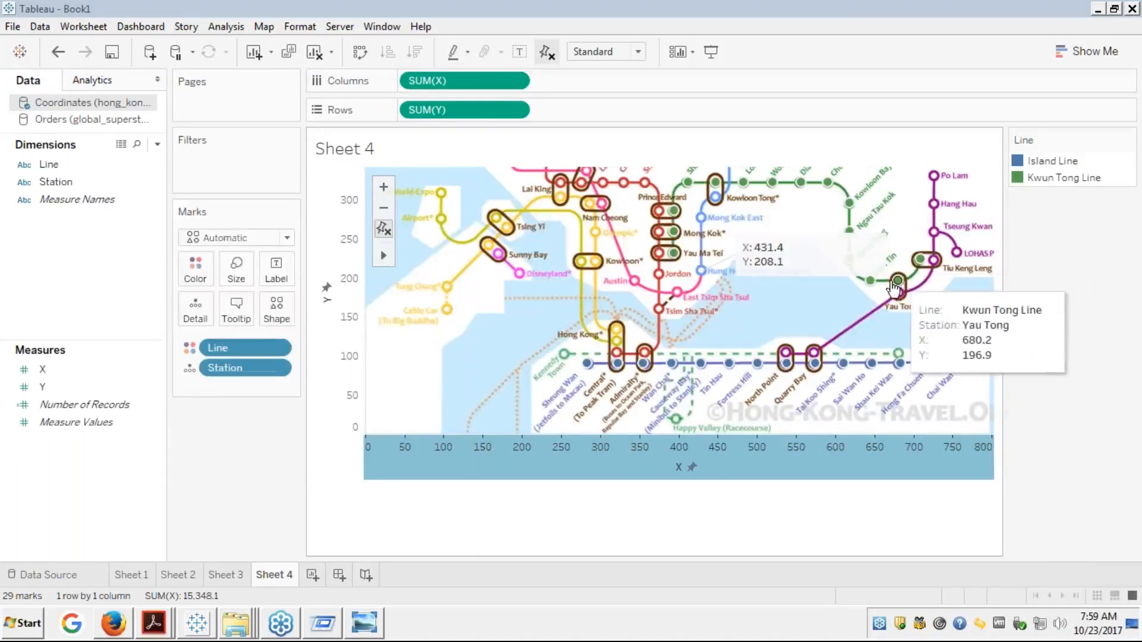
left_click(778, 283)
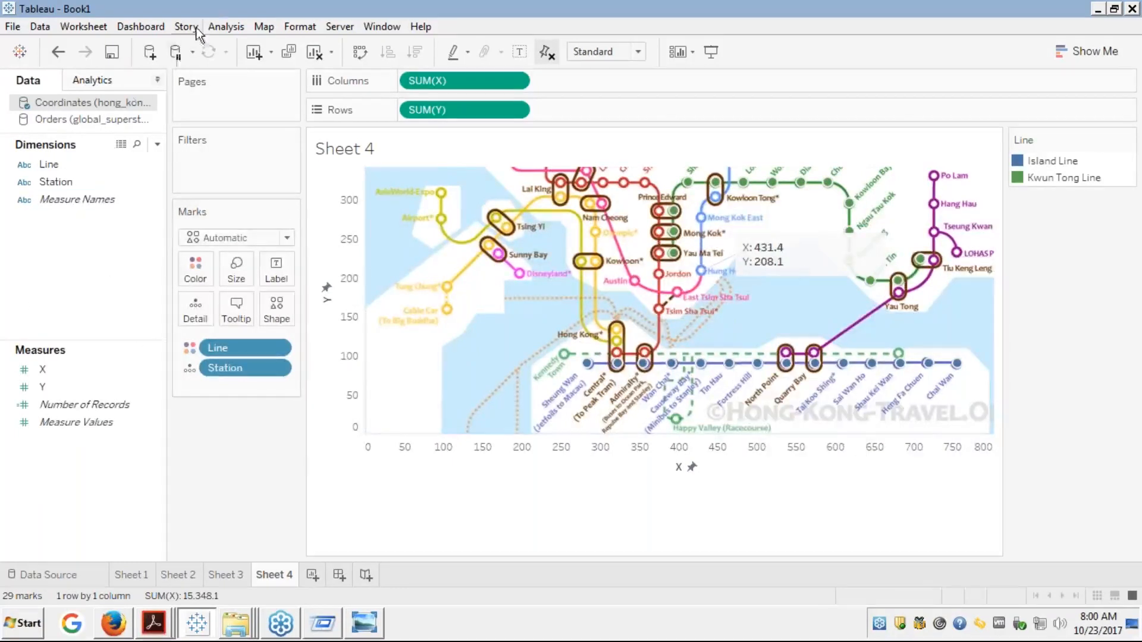
- Review the station X and Y values in the Coordinates data, close it, and compare them with the marks on the map
left_click(121, 146)
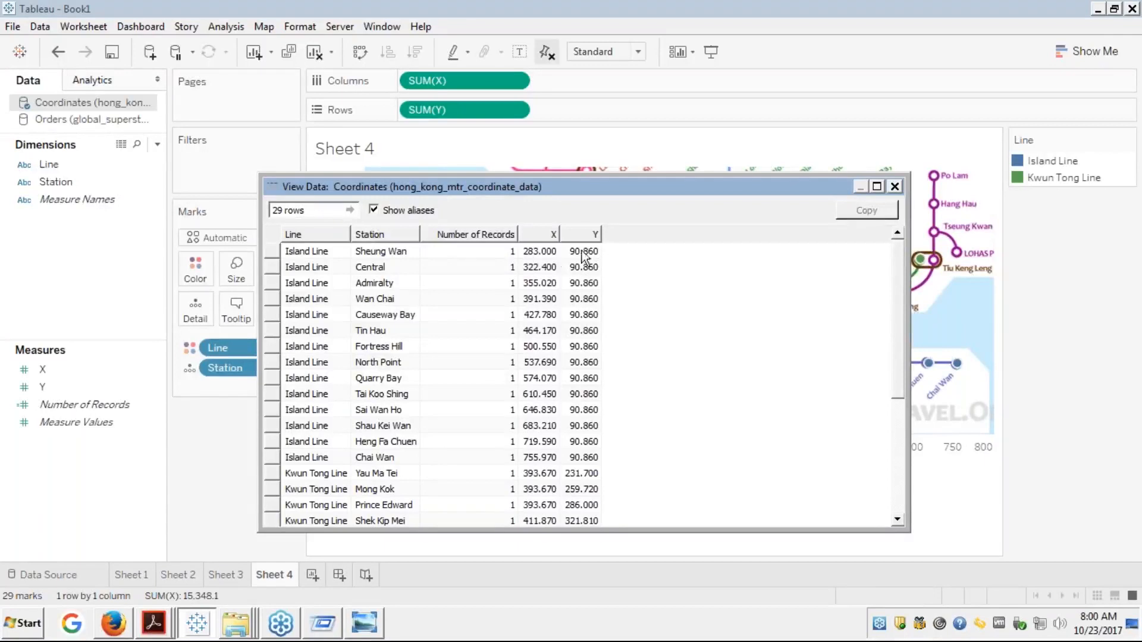
left_click(486, 250)
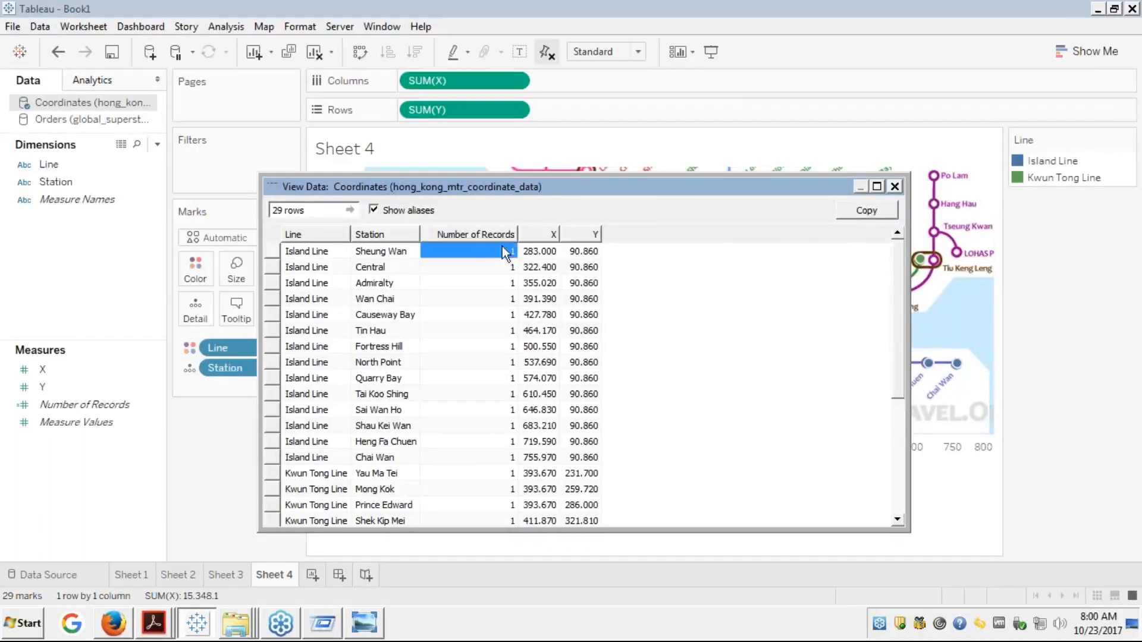
left_click(895, 186)
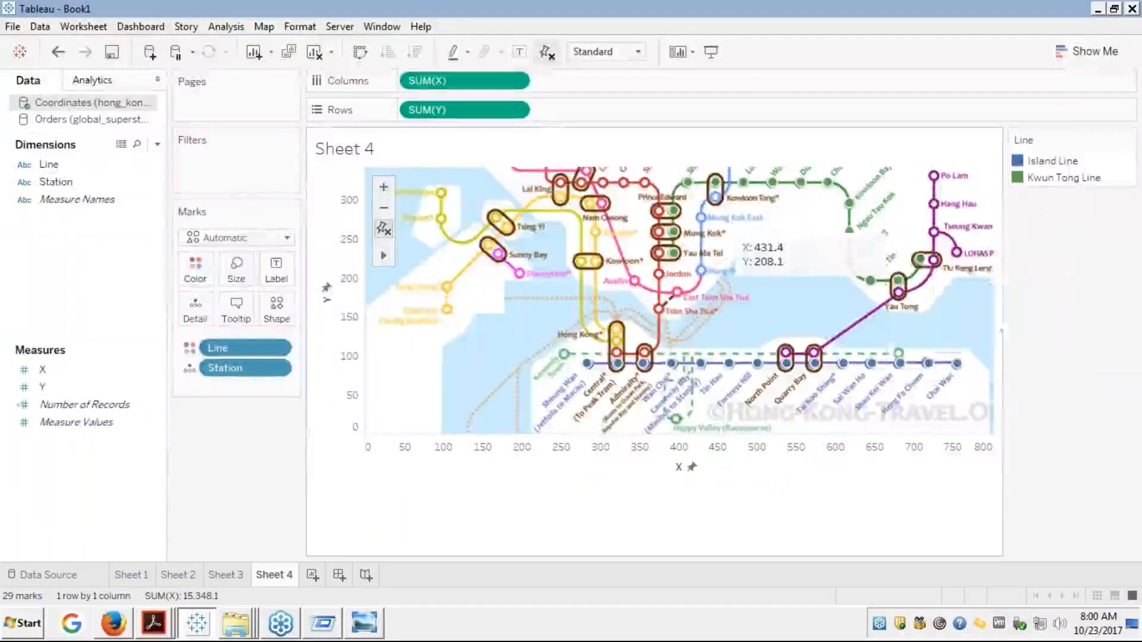
mouse_move(908, 282)
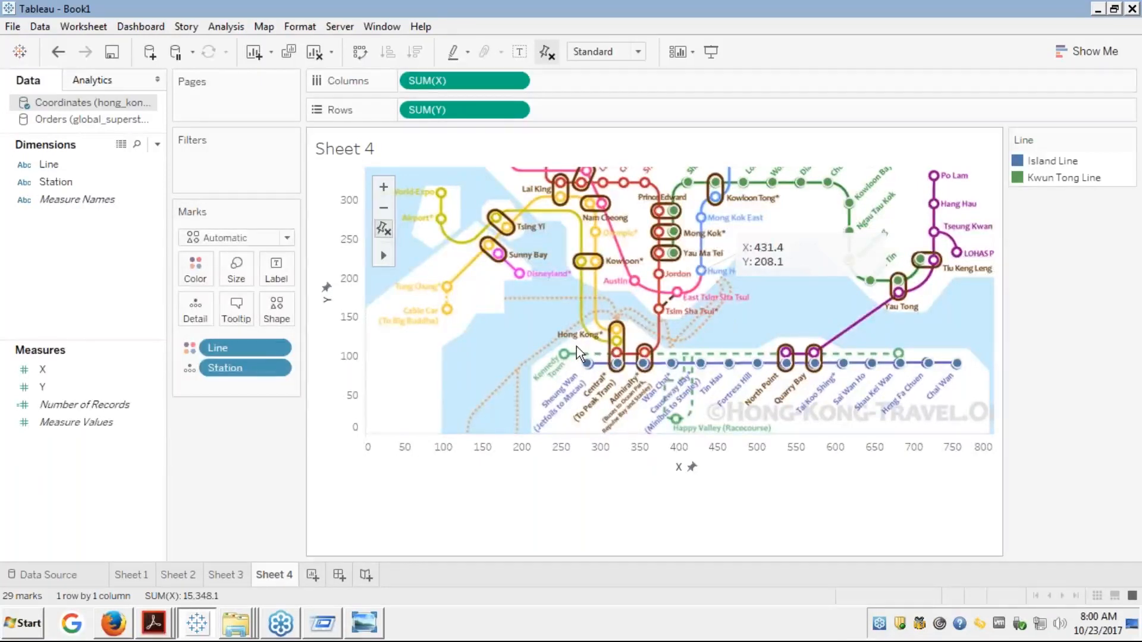
mouse_move(718, 189)
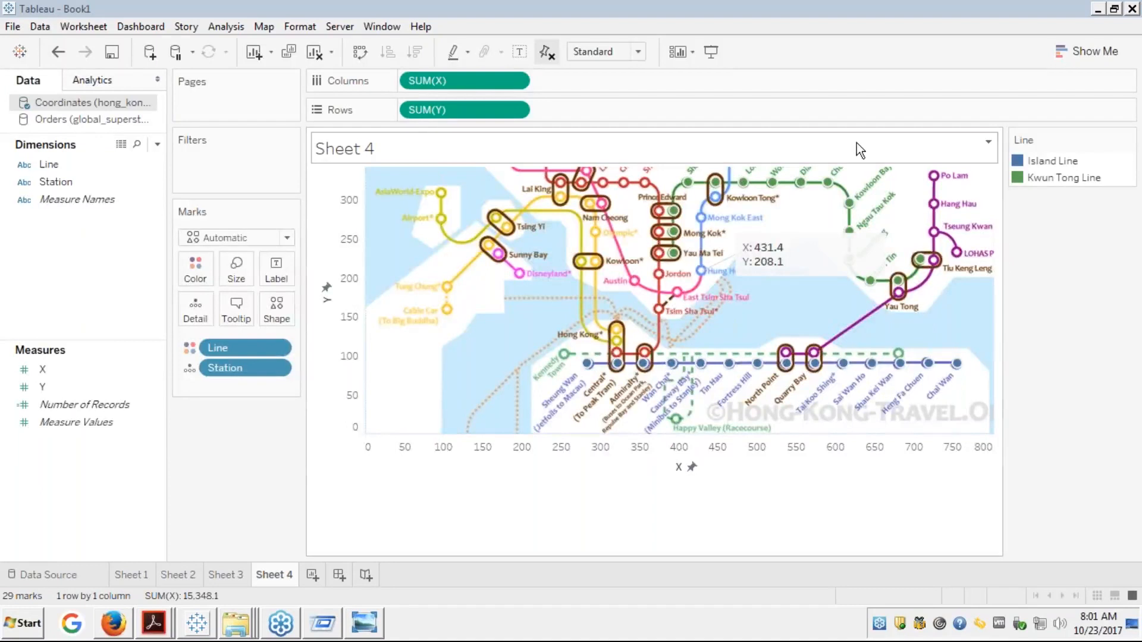
mouse_move(794, 376)
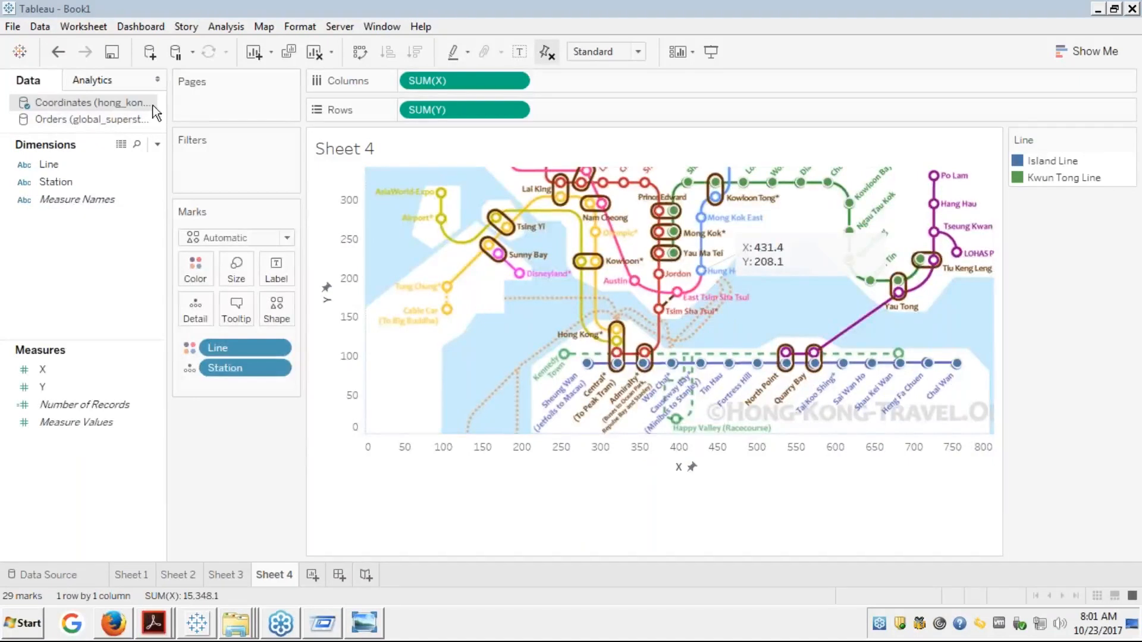
- Review the hong_kong_mtr background image's X and Y field mapping and limits for the Coordinates data source, closing the settings without changes
left_click(265, 27)
mouse_move(298, 64)
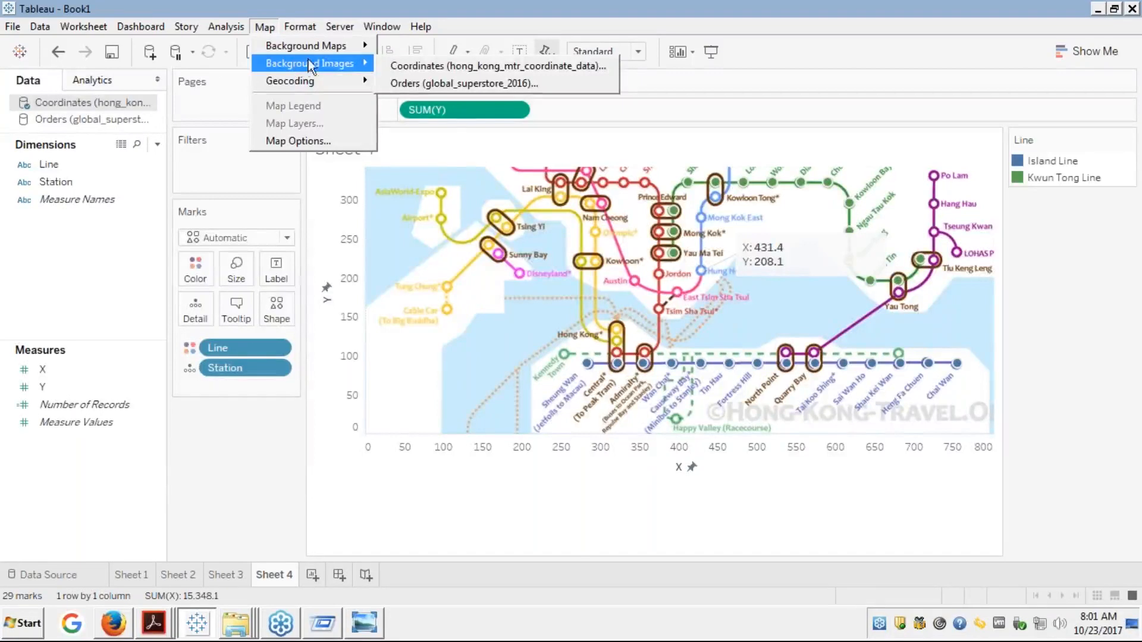
left_click(406, 64)
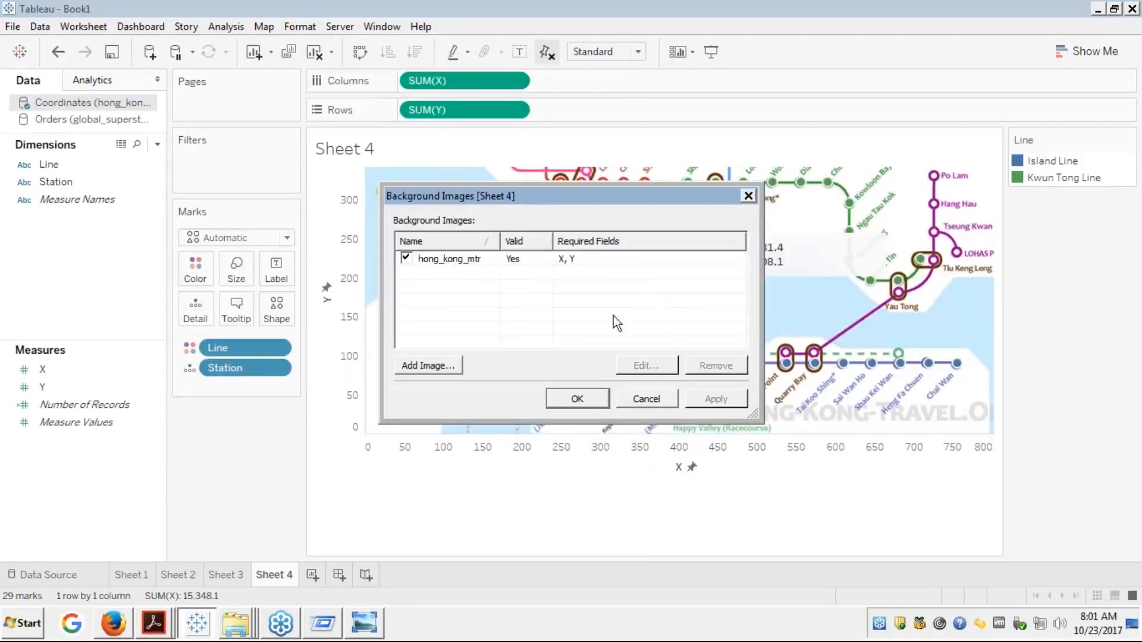
left_click(495, 258)
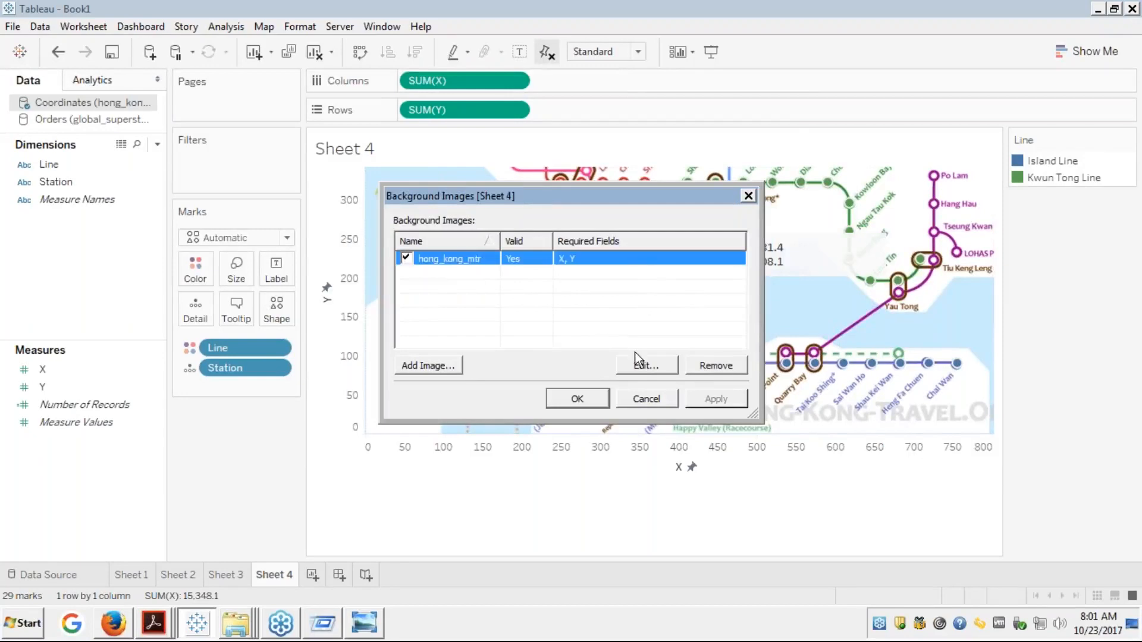
left_click(646, 365)
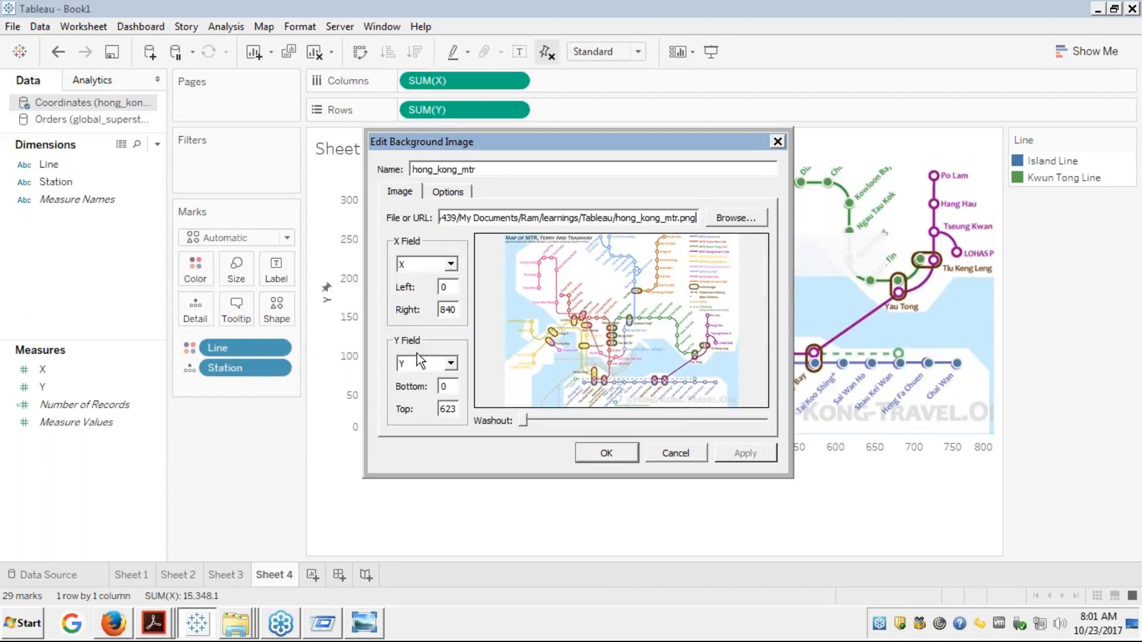
double_click(453, 263)
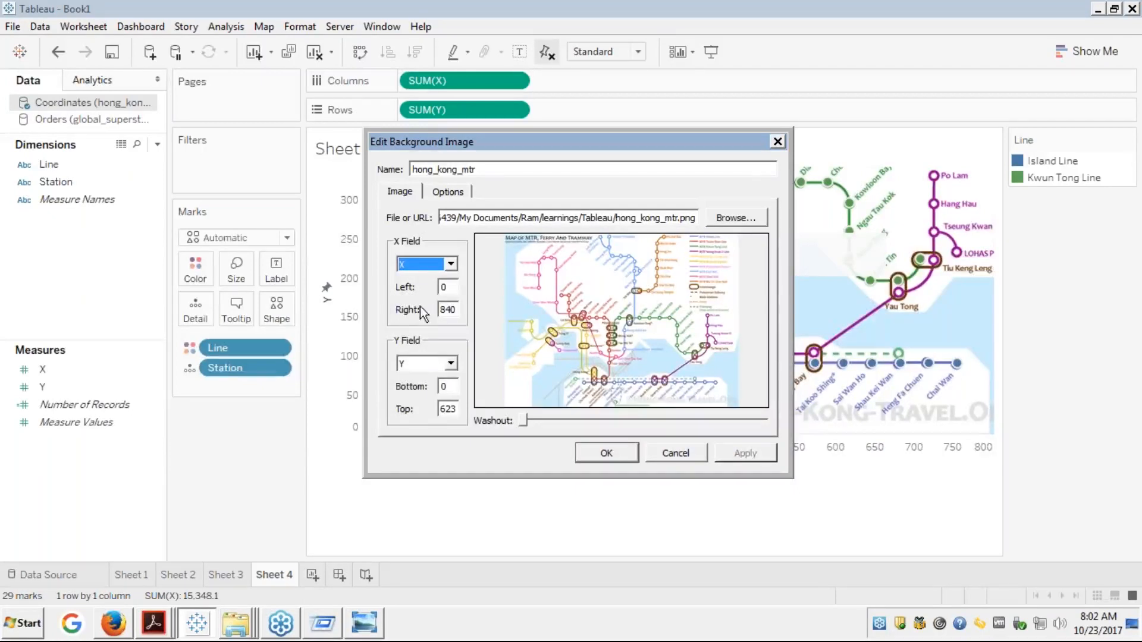
left_click(454, 310)
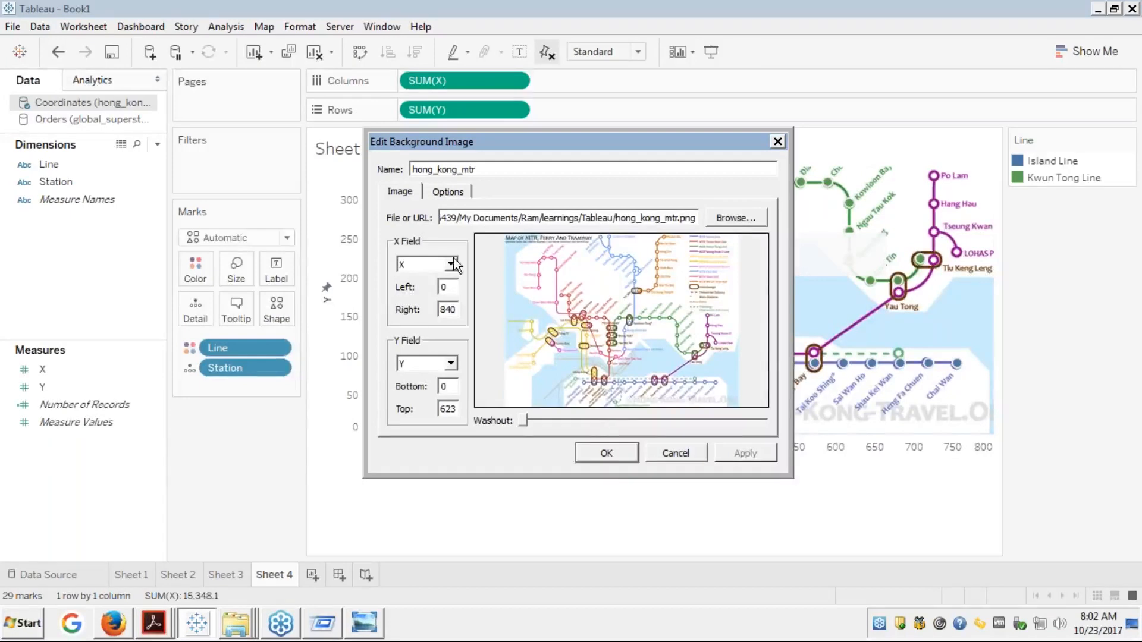
left_click(610, 458)
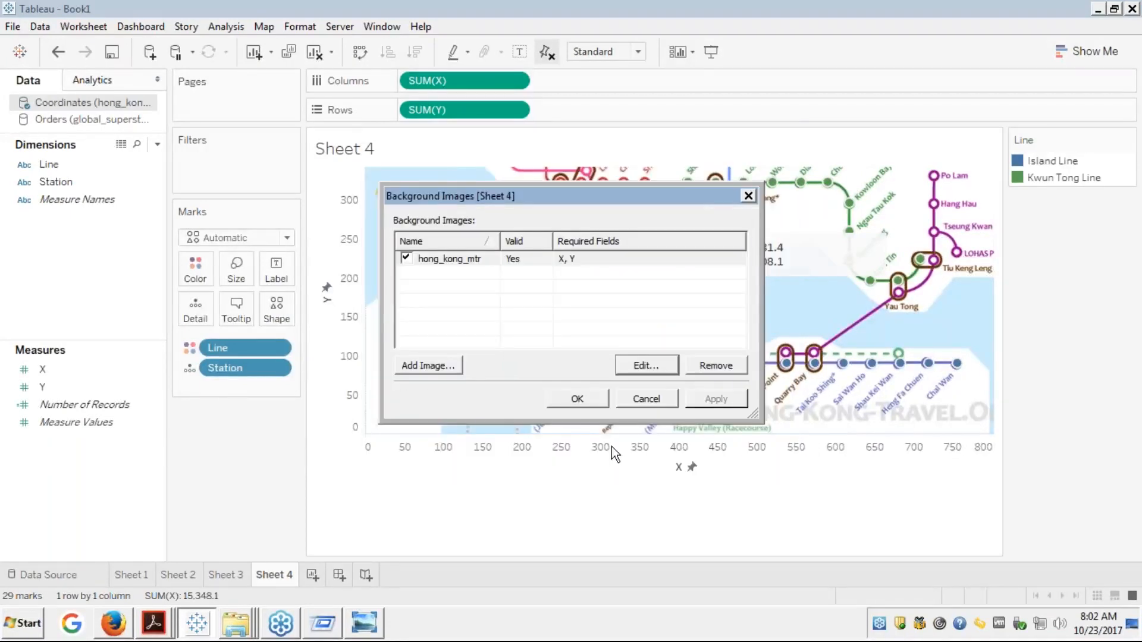
left_click(570, 402)
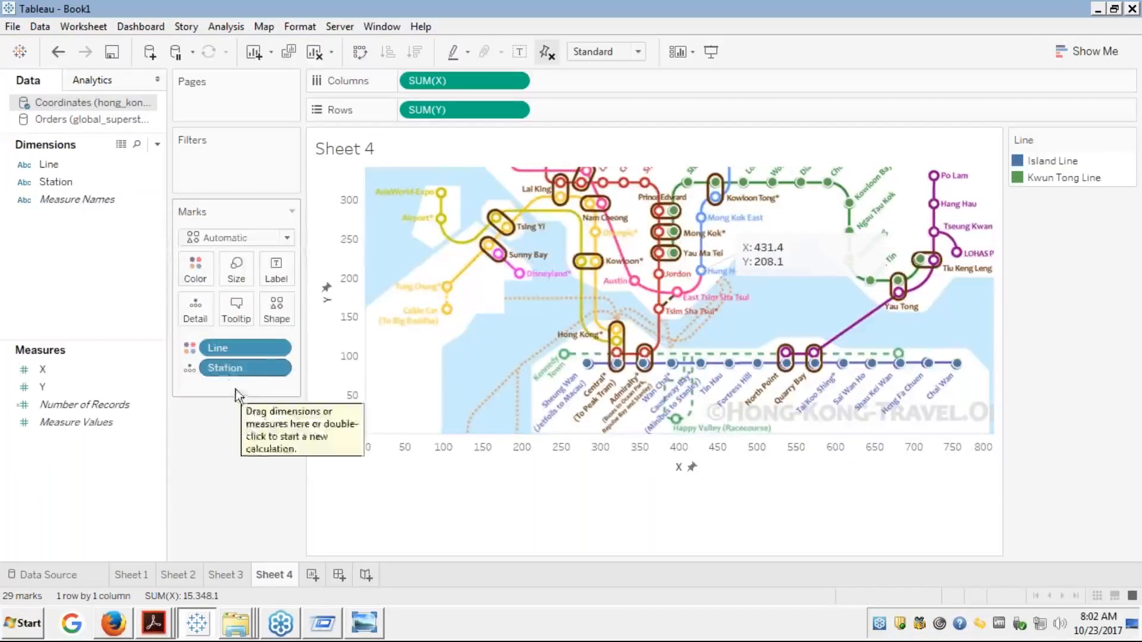
left_click(37, 373)
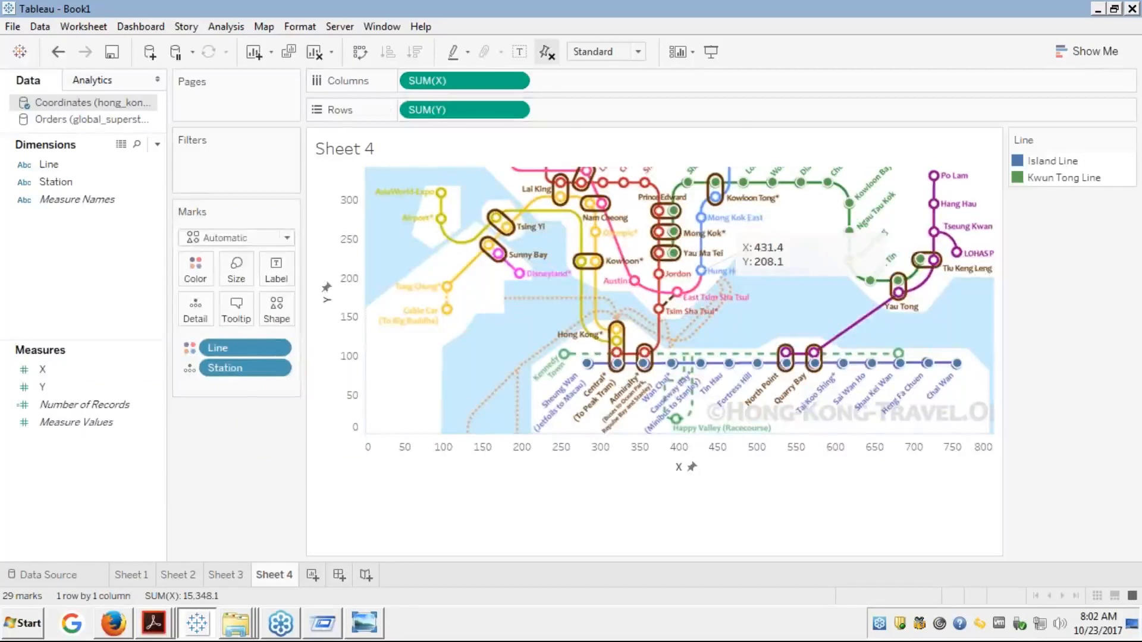
- Swap the X and Y axes of the Sheet 4 view and restore their original orientation
left_click(360, 55)
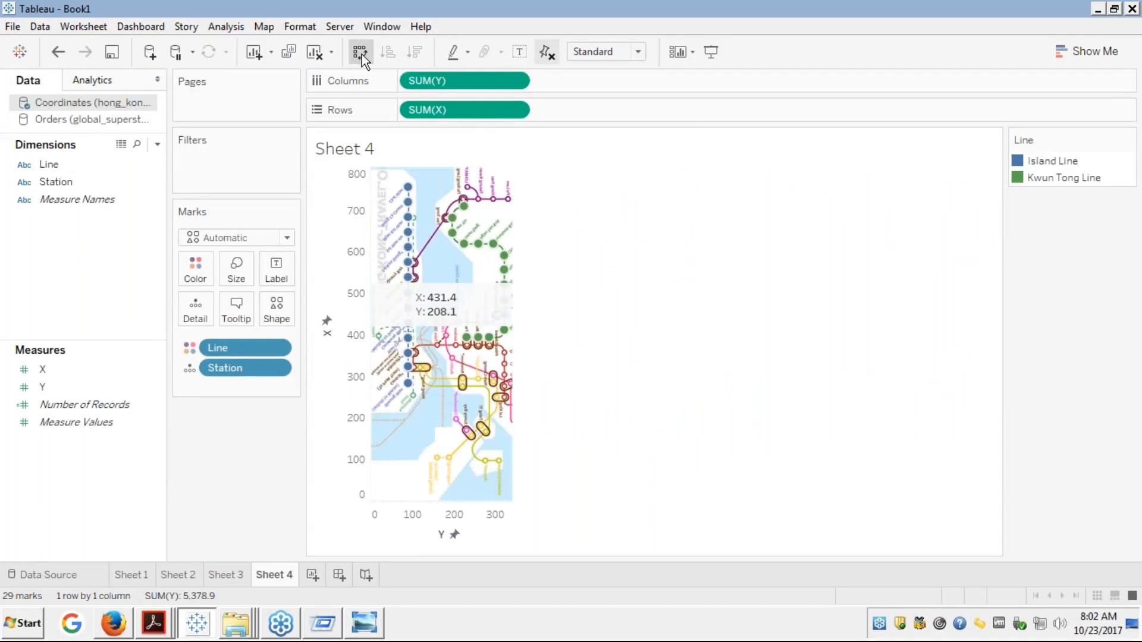
left_click(361, 53)
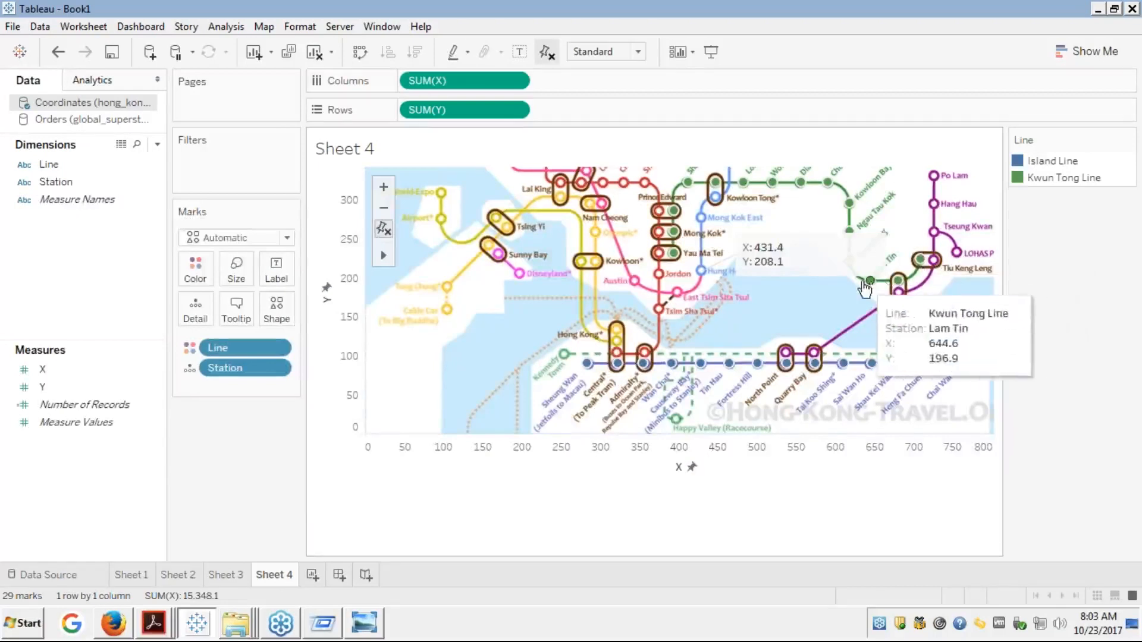
- Annotate the point at Mong Kok East station on the map with its default X and Y coordinate text
right_click(702, 223)
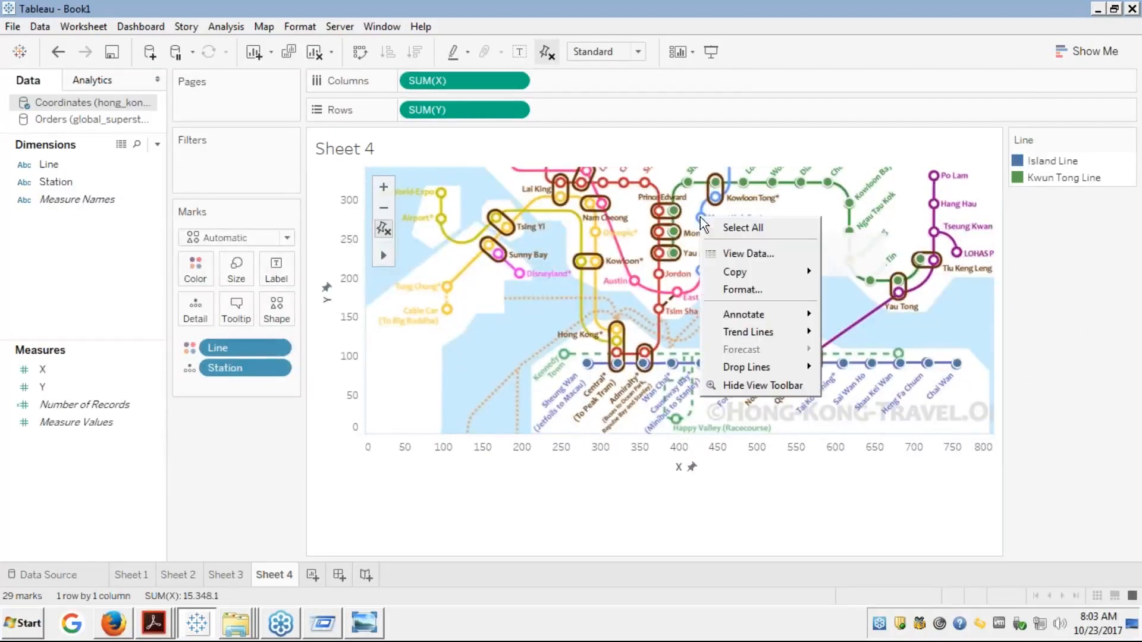
mouse_move(765, 277)
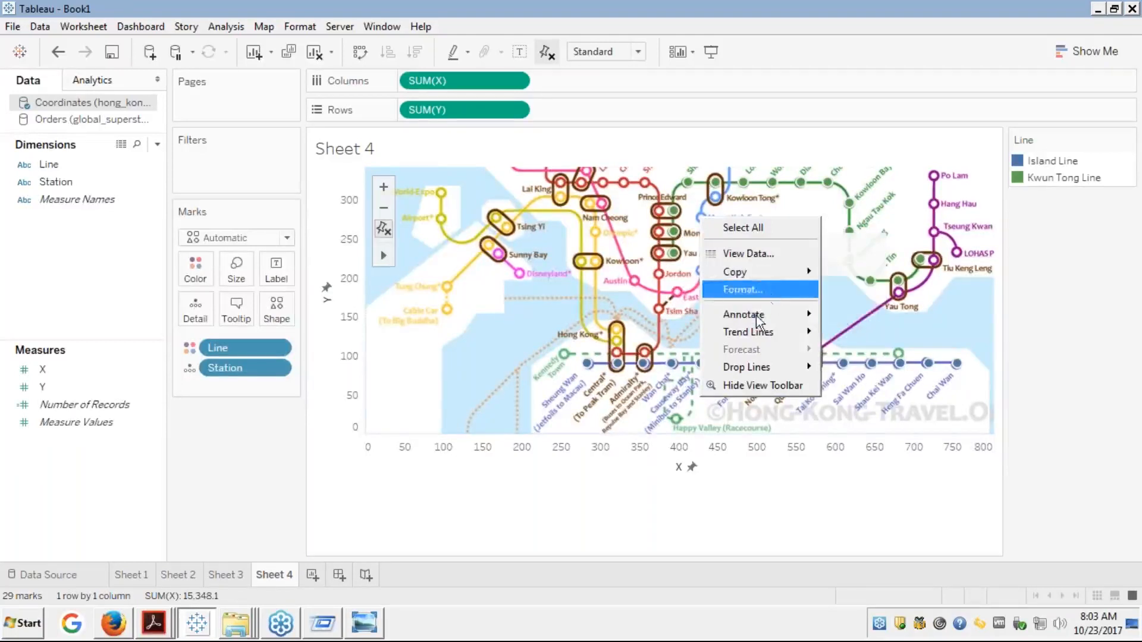
left_click(848, 334)
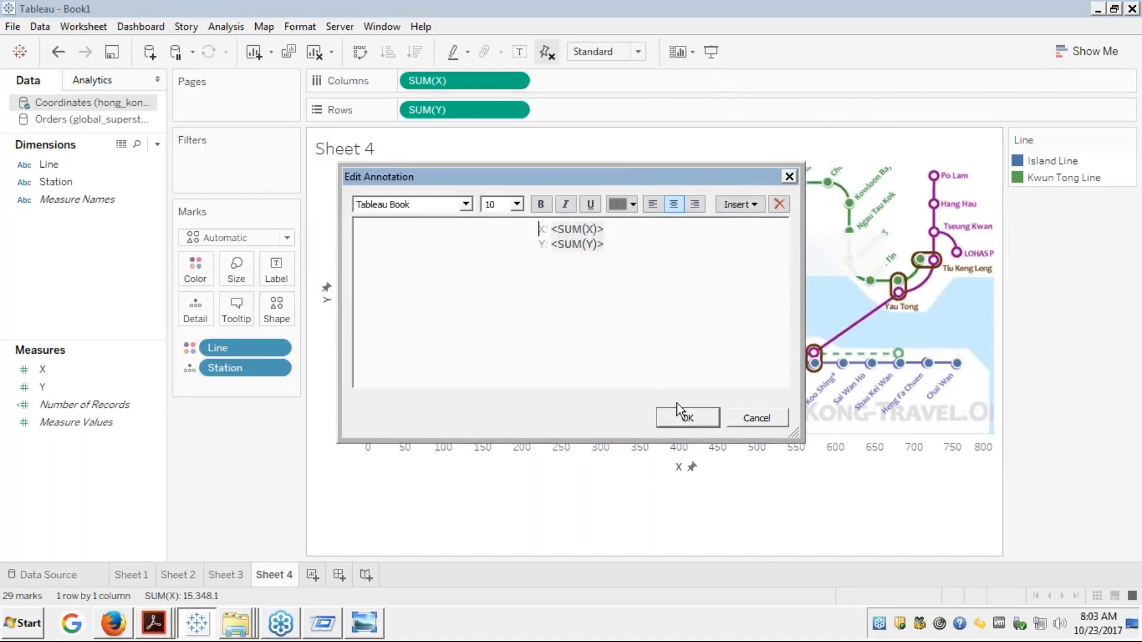
left_click(679, 414)
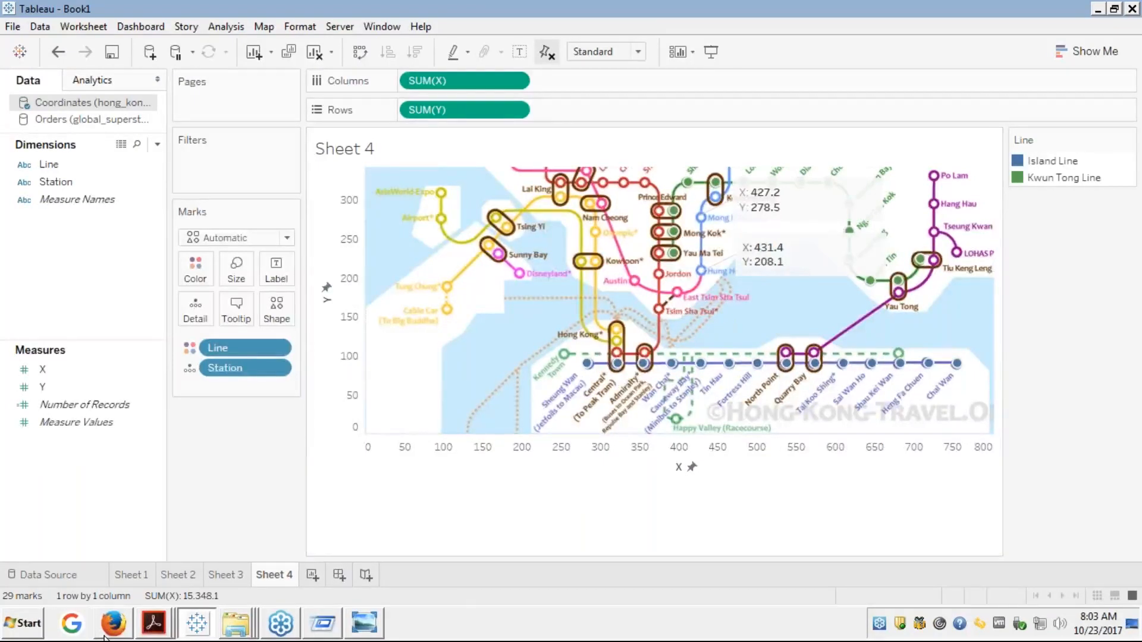
- Switch to Firefox and view the Adding an Image slide of the Module 6 presentation in full screen
mouse_move(113, 628)
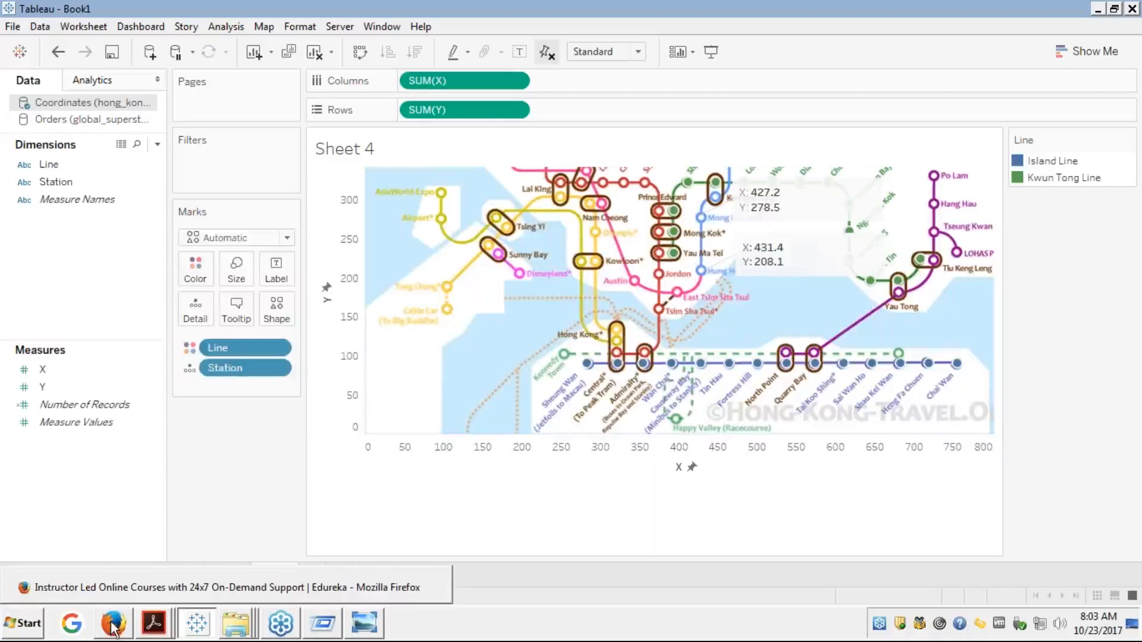
left_click(124, 588)
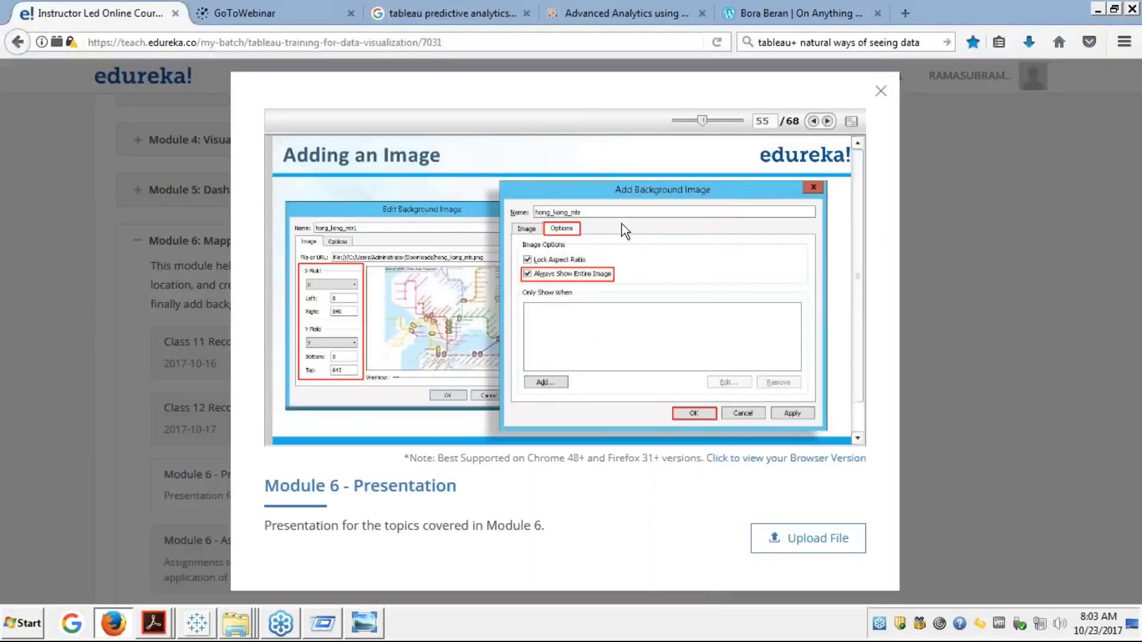
left_click(851, 121)
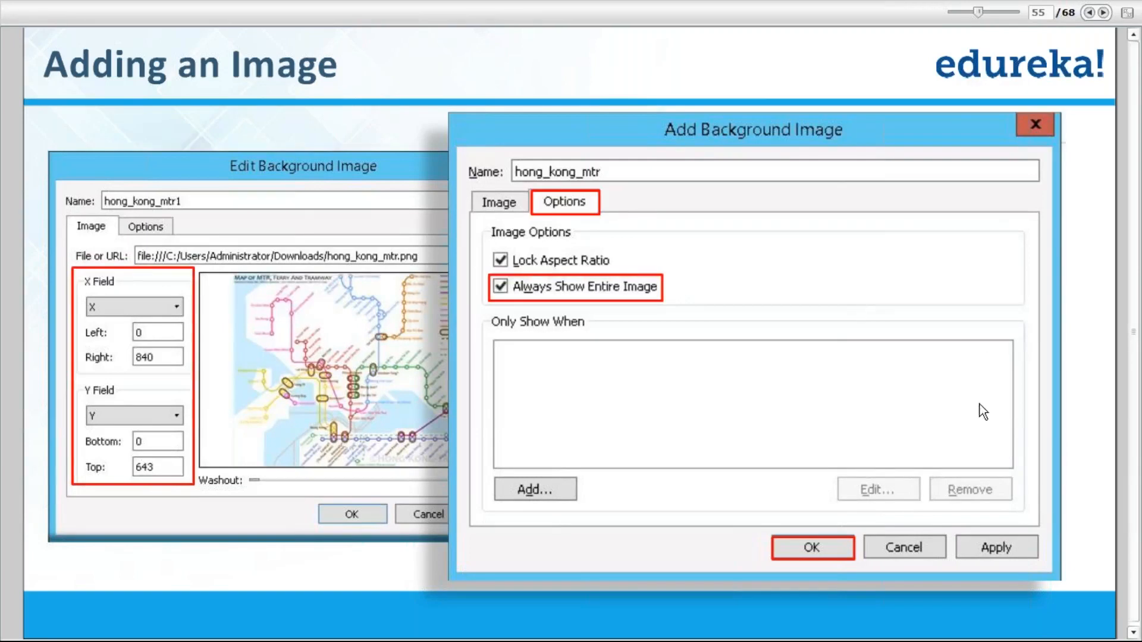
key("Escape")
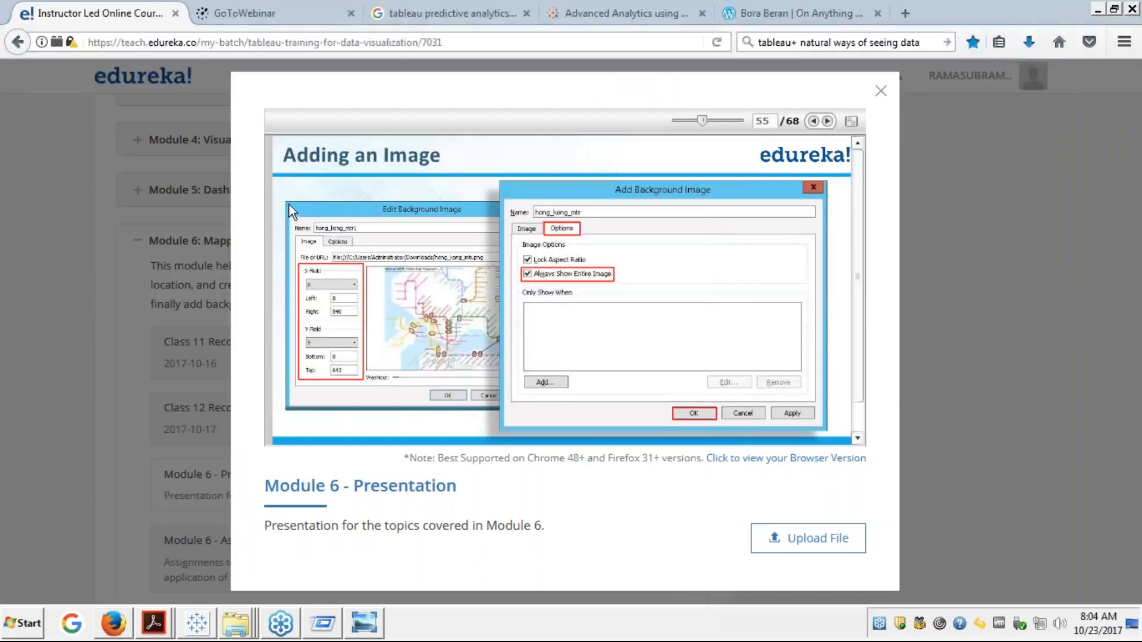
- Return to Tableau and open the hong_kong_mtr background image of the Coordinates data source for editing
key("alt+Tab")
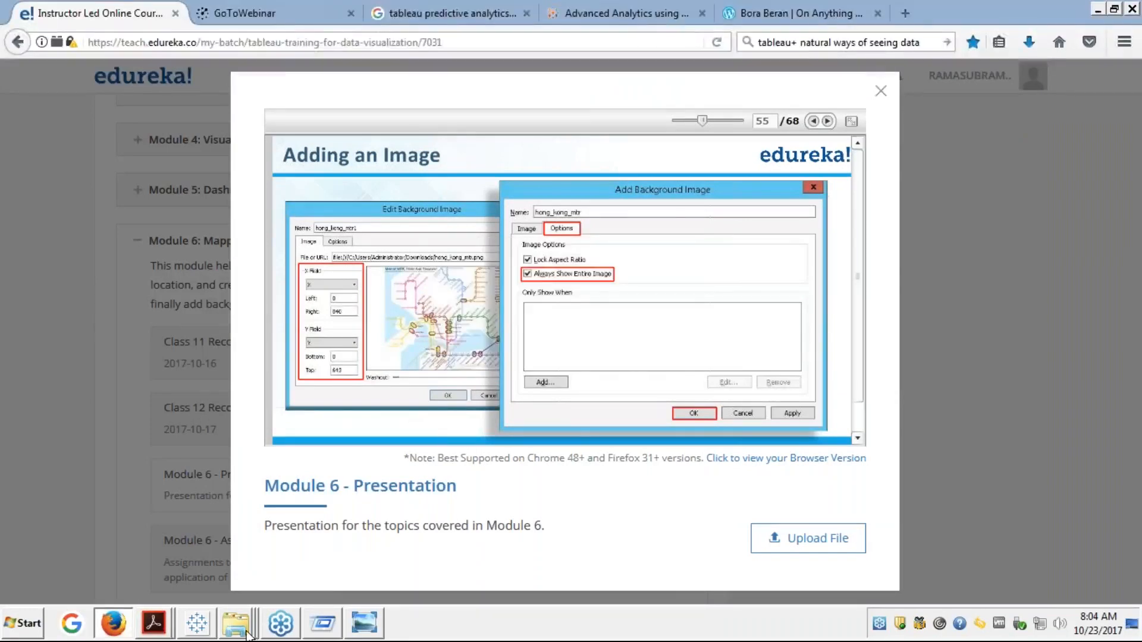
right_click(196, 624)
left_click(196, 624)
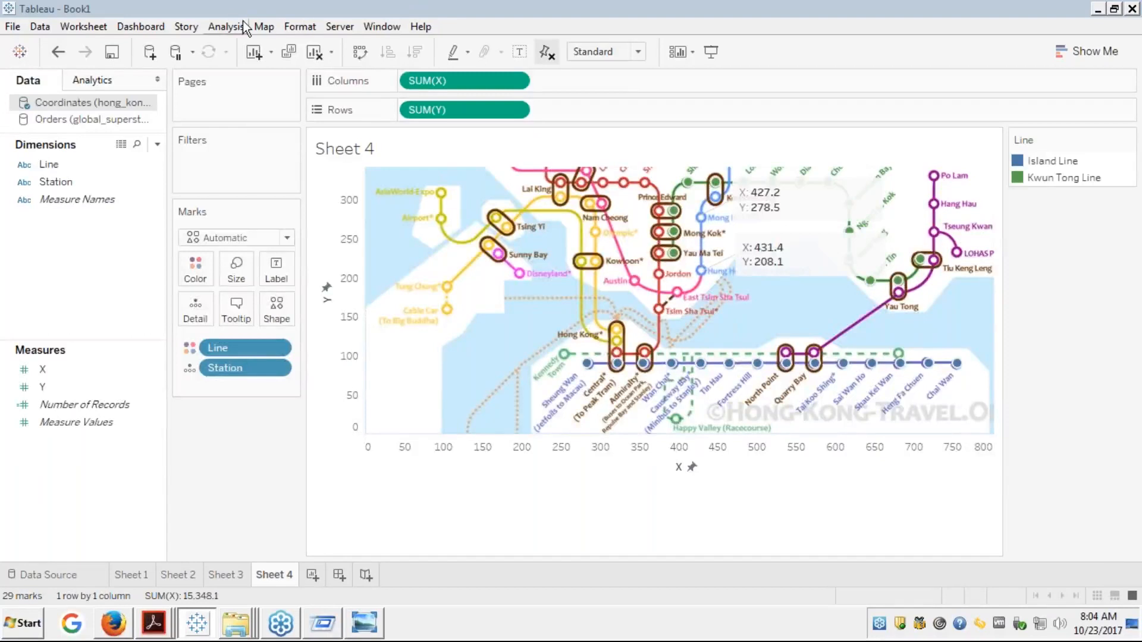
left_click(263, 28)
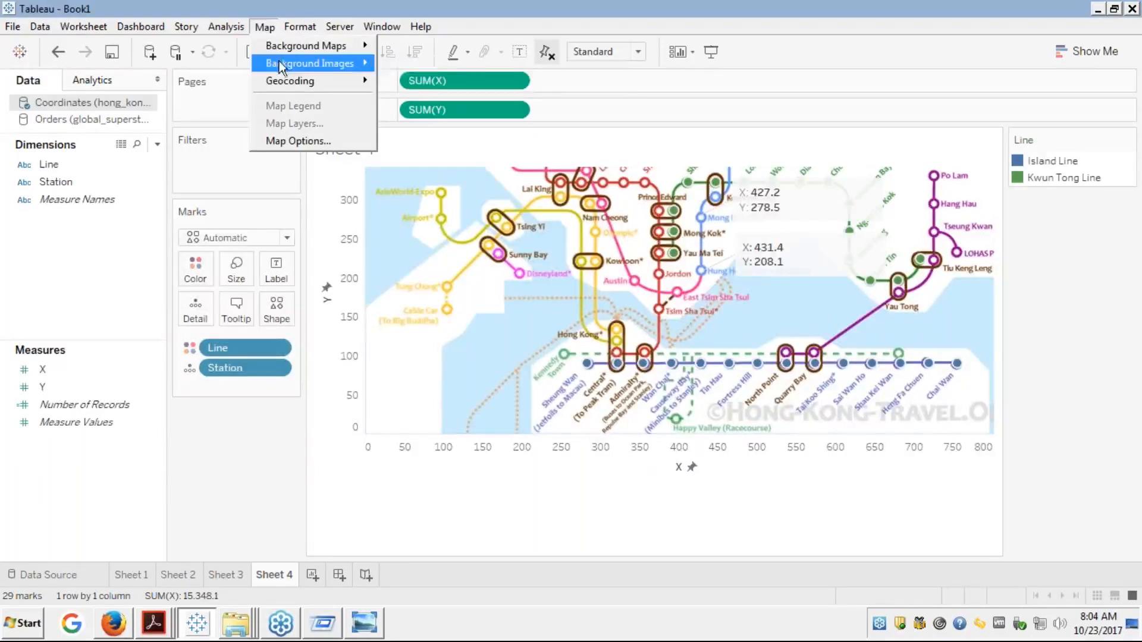
mouse_move(283, 62)
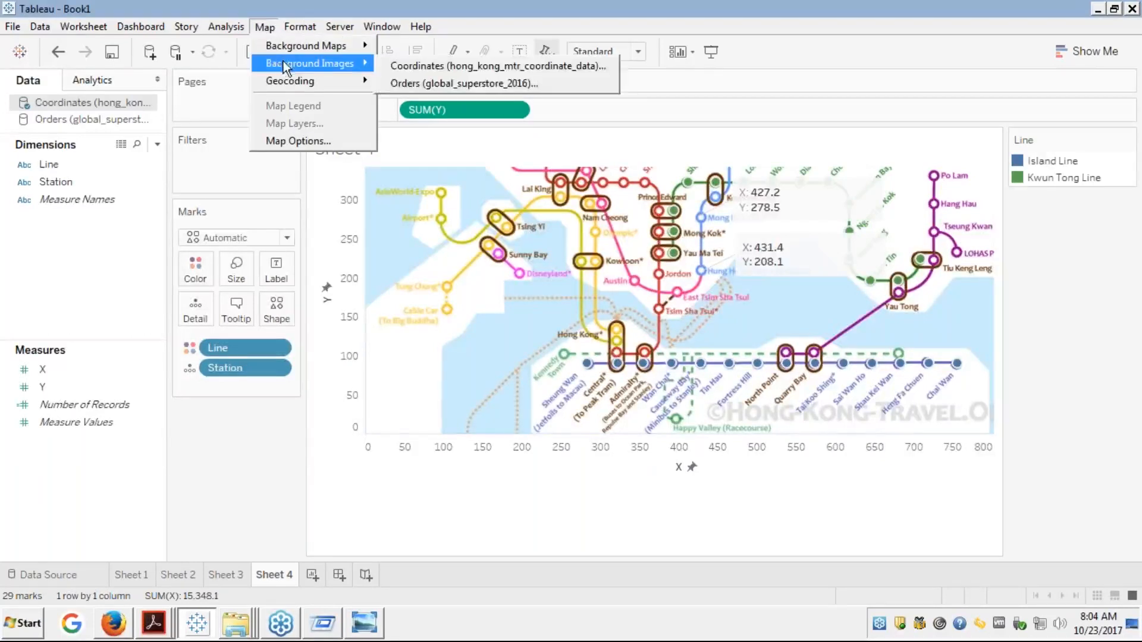
left_click(407, 65)
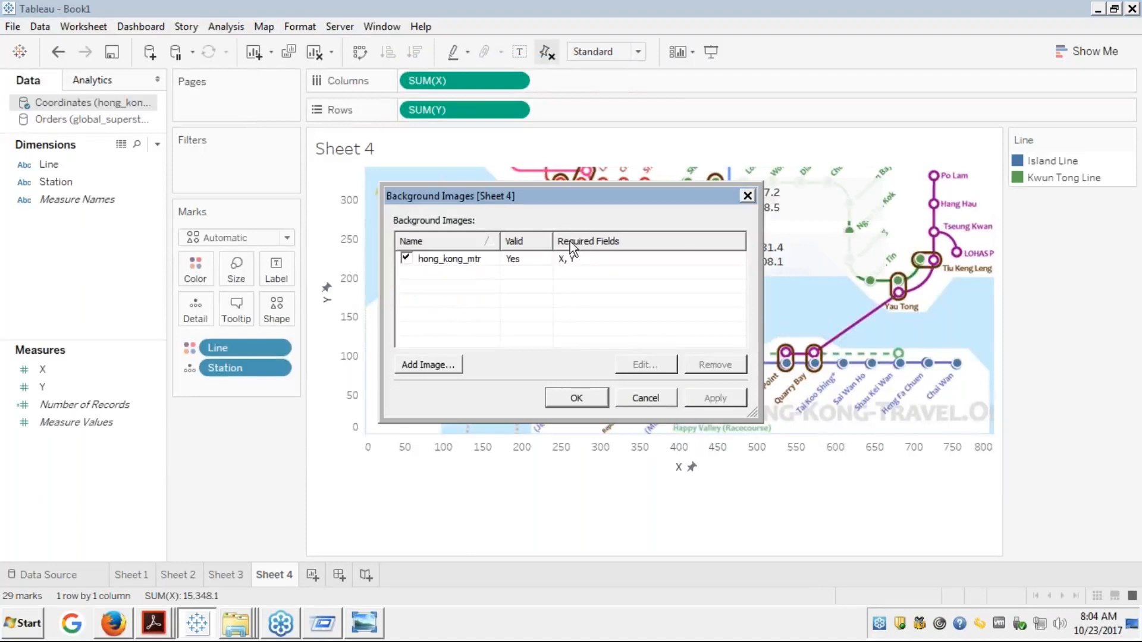
left_click(474, 260)
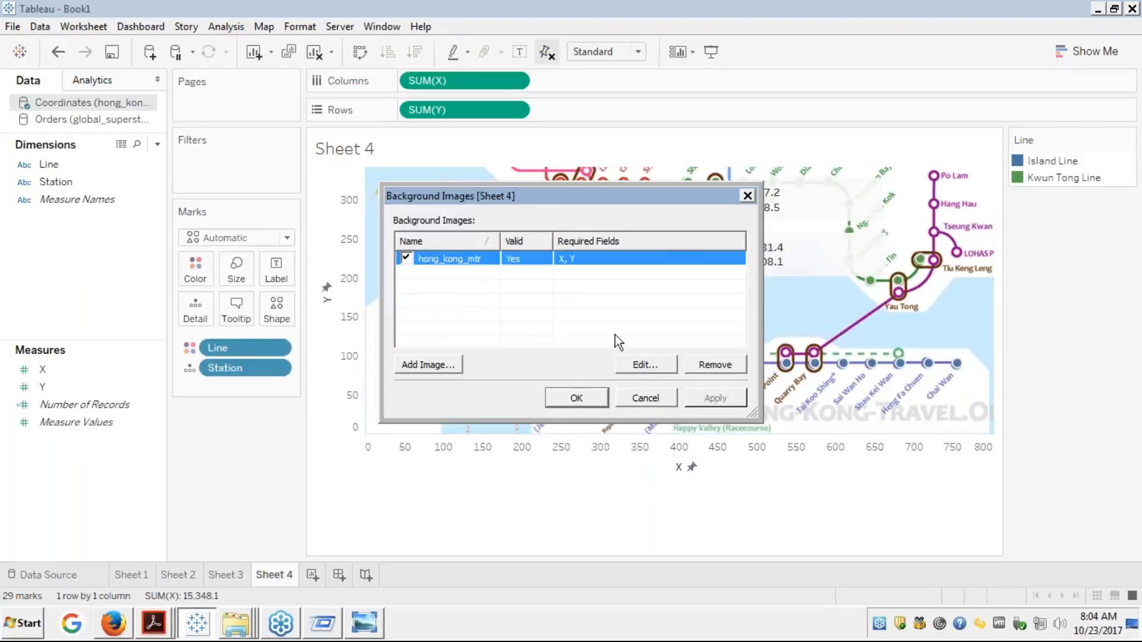
left_click(638, 366)
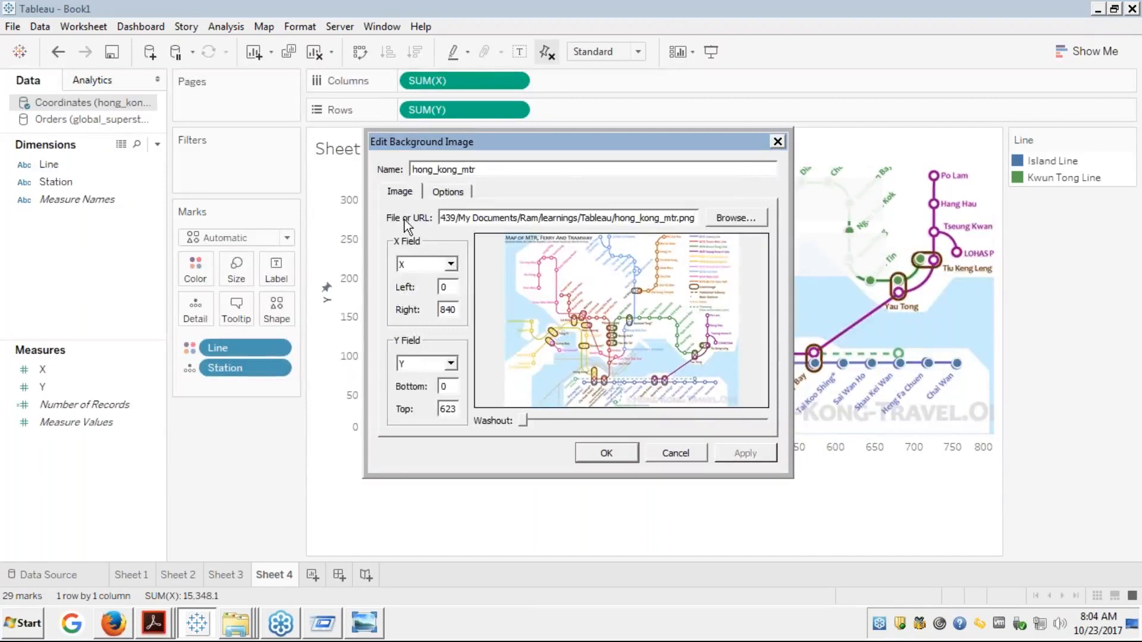
- Enable Always Show Entire Image for the hong_kong_mtr background image and apply the change to the sheet
left_click(442, 194)
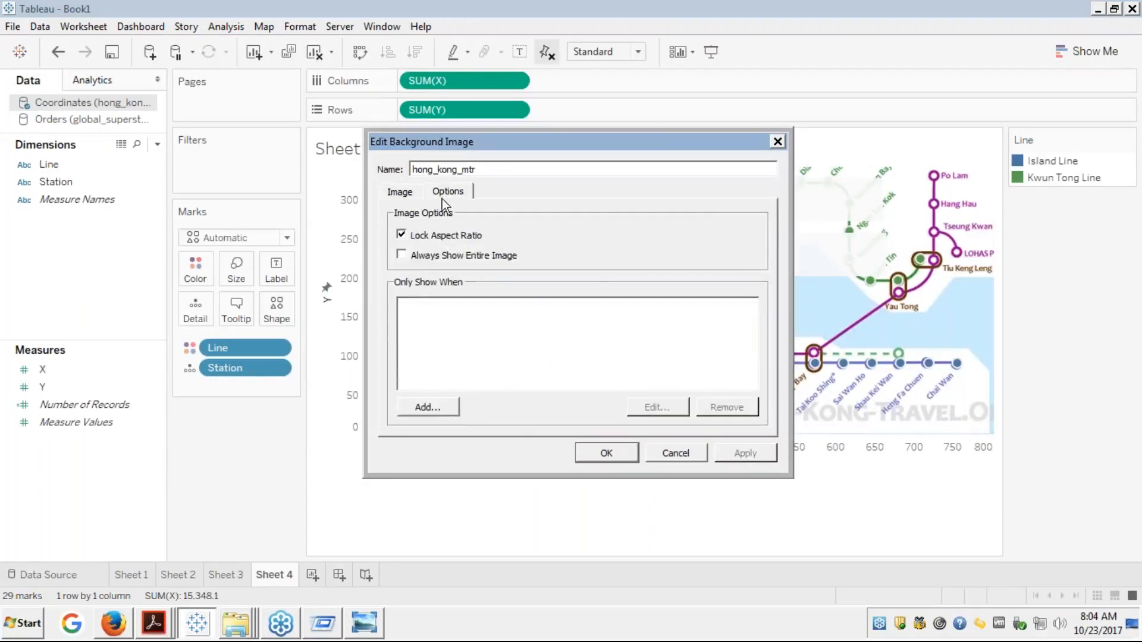
left_click(403, 255)
left_click(735, 452)
left_click(609, 450)
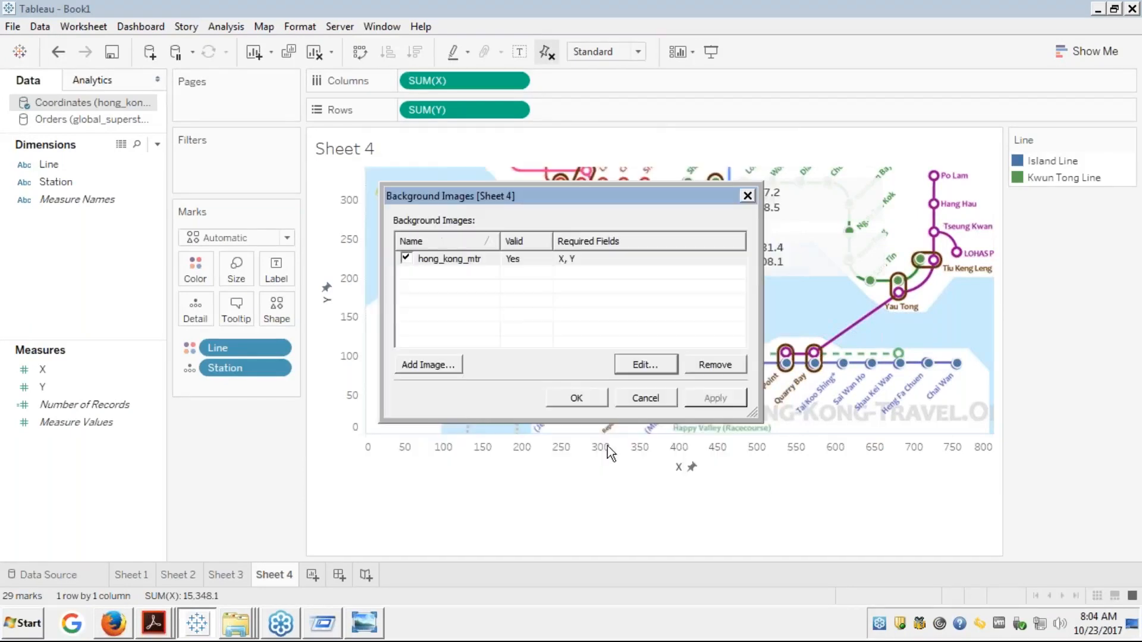
left_click(575, 399)
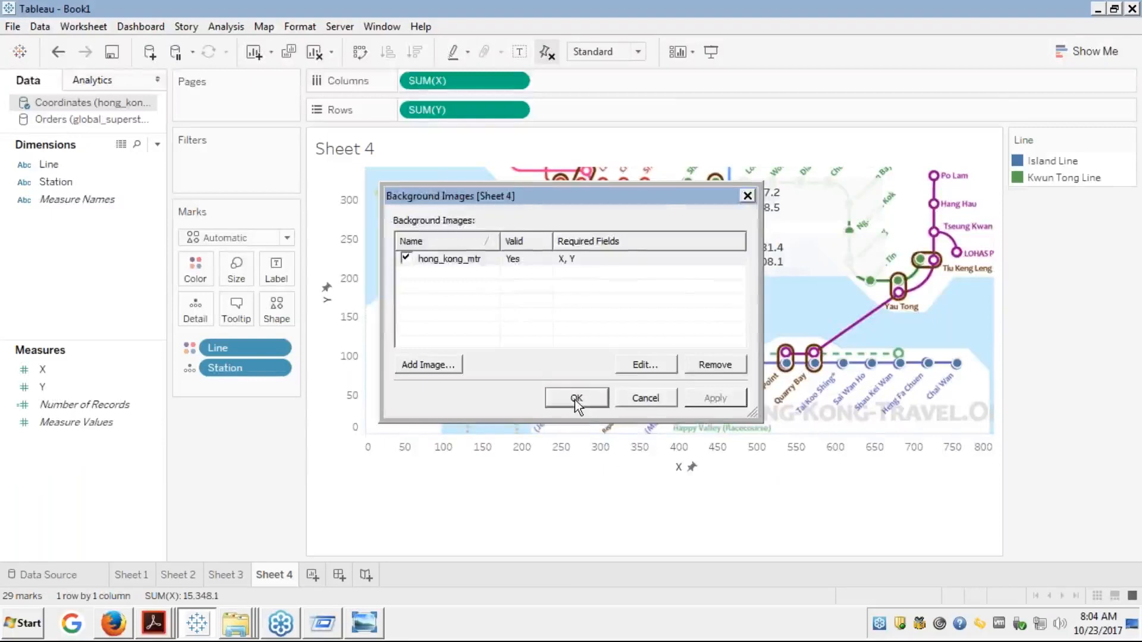
left_click(759, 470)
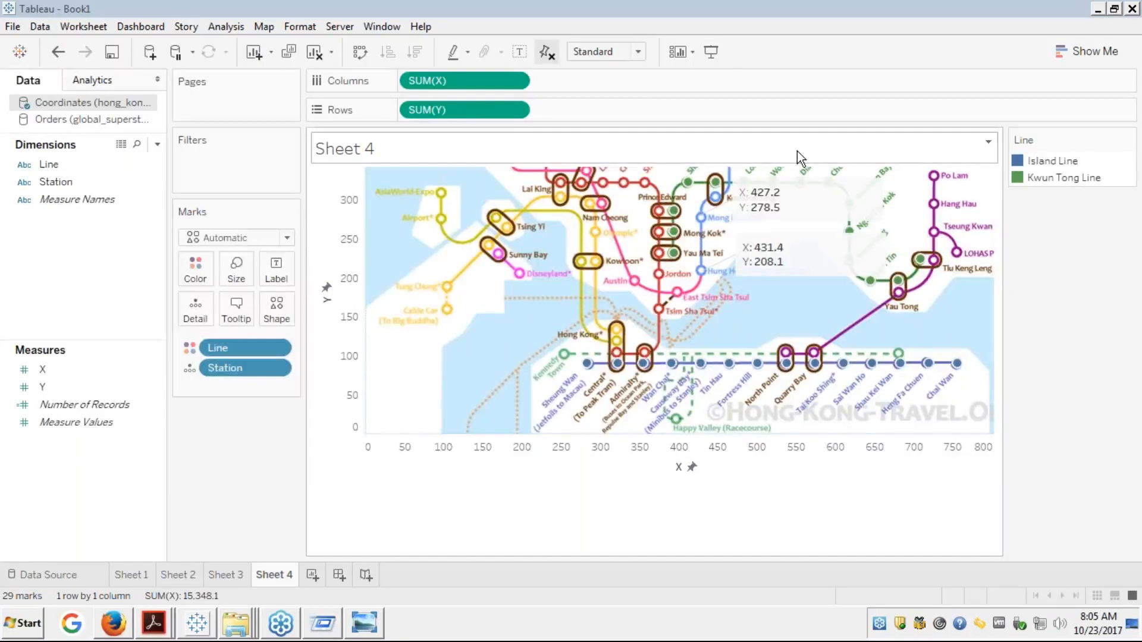
- Examine the underlying Coordinates data, including the line, station, X and Y columns, and close the data window
left_click(120, 145)
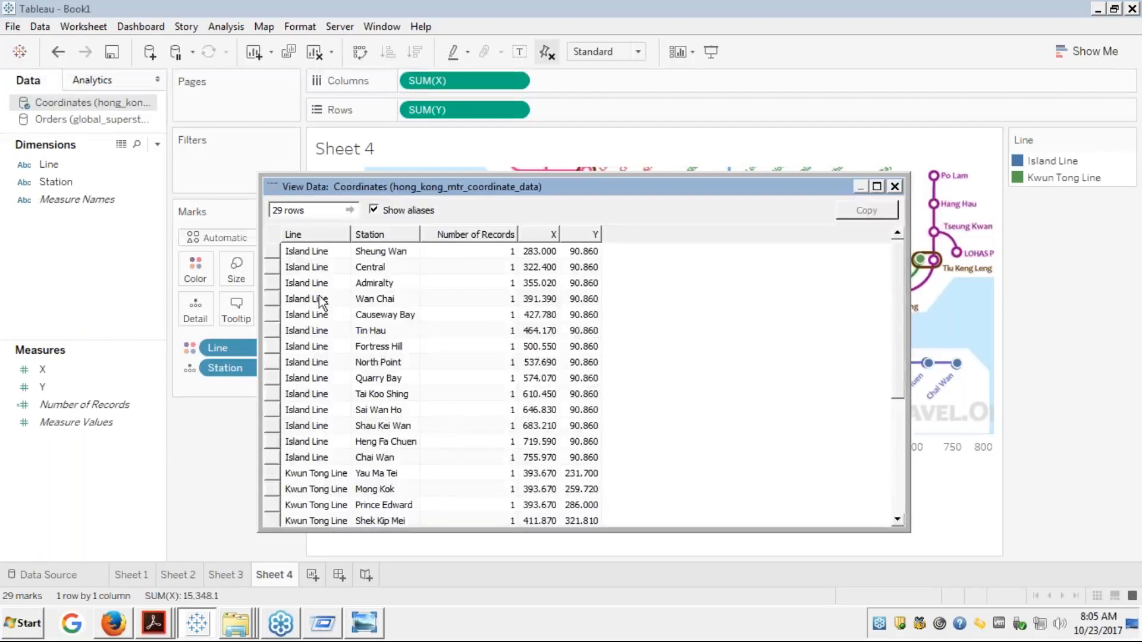
key("Right")
key("Right")
key("Right")
key("Right")
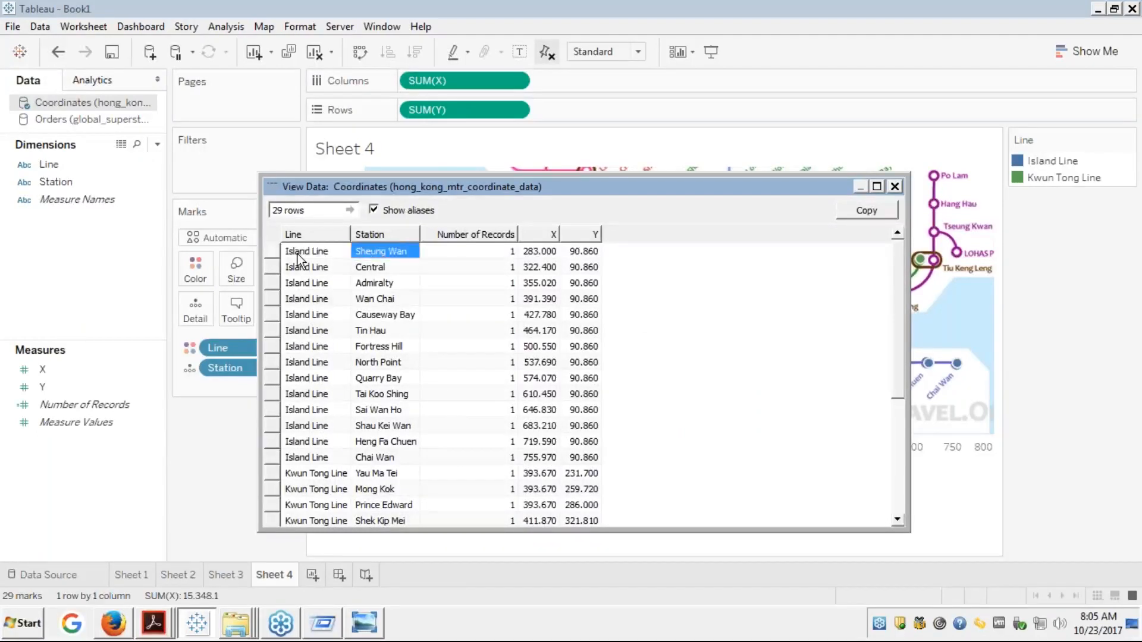
key("Left")
key("Left")
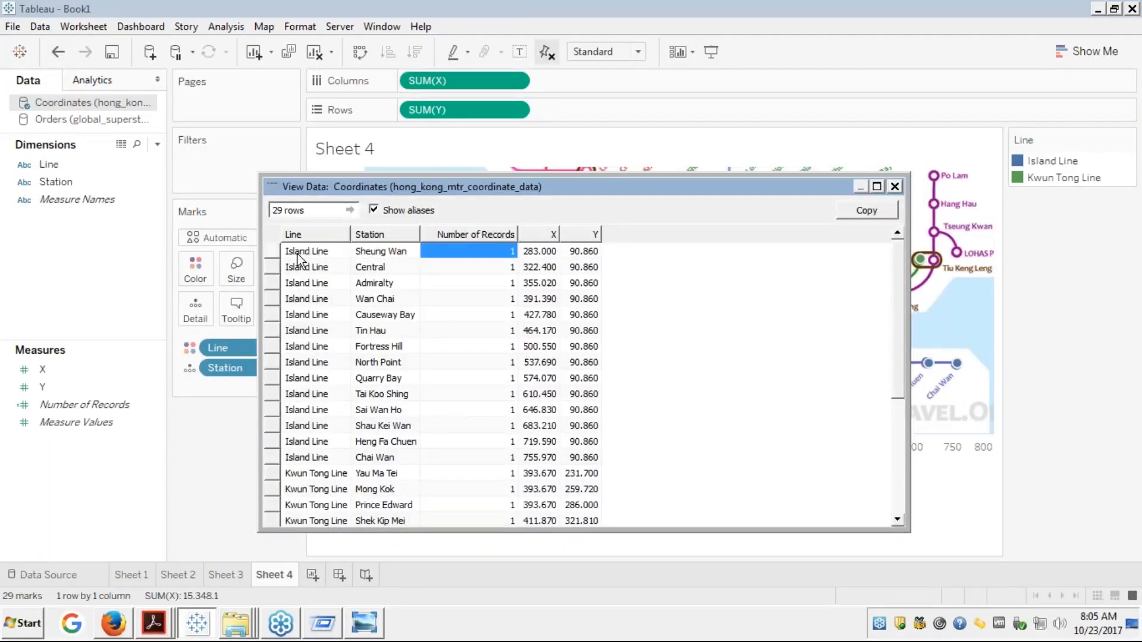
left_click(331, 246)
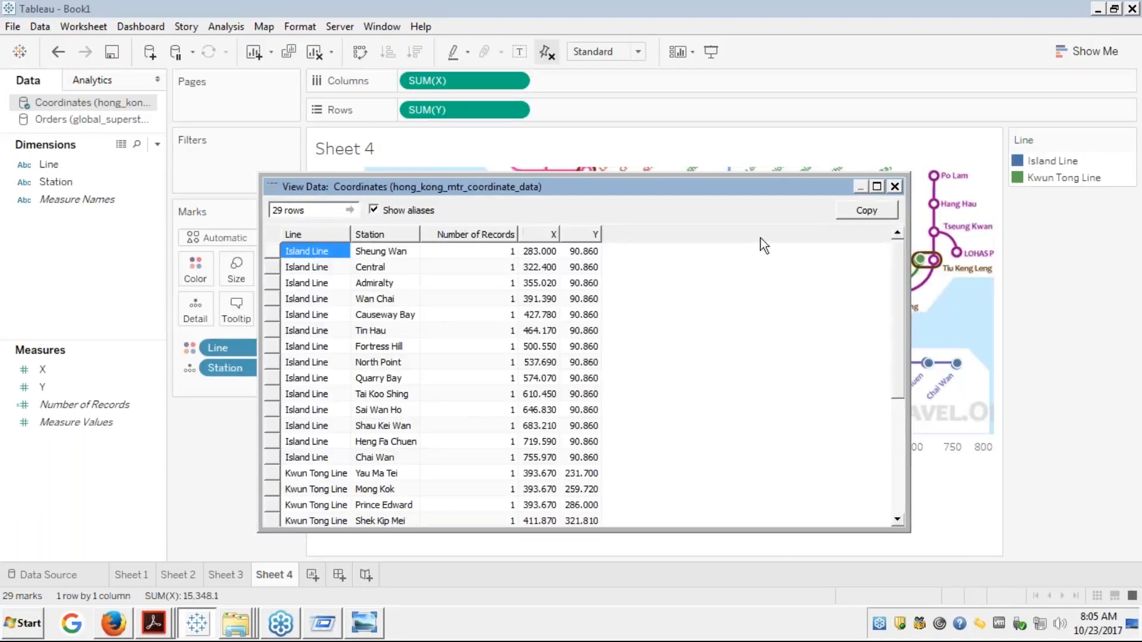
left_click(894, 186)
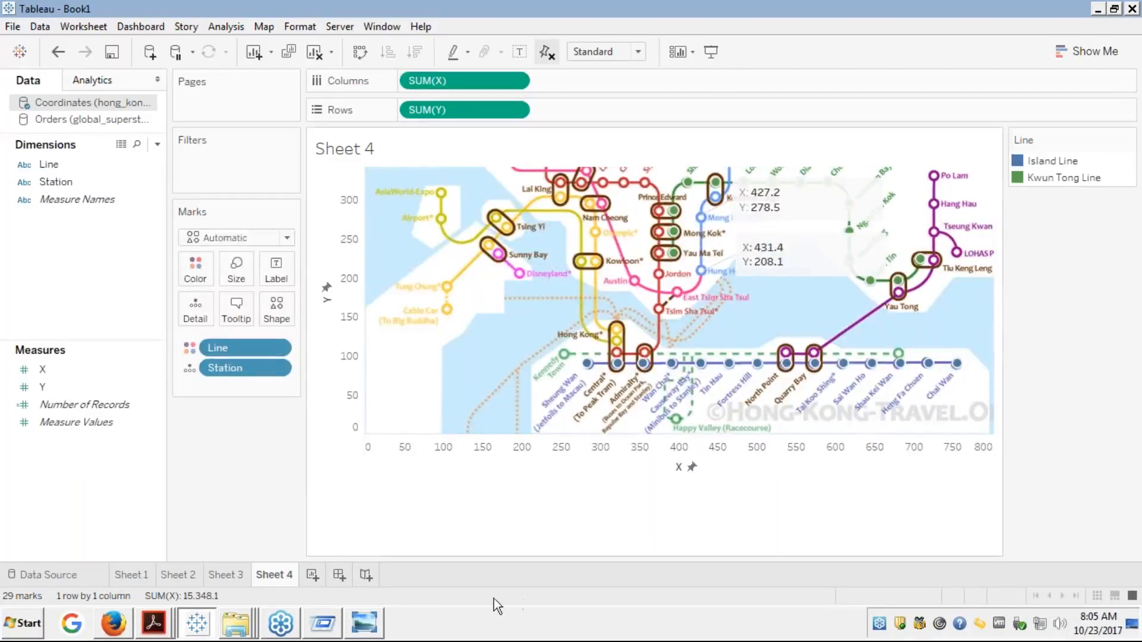
- Switch to Firefox and start a Module 6 file upload titled "hongkong" with the description "dataset for background images"
left_click(118, 629)
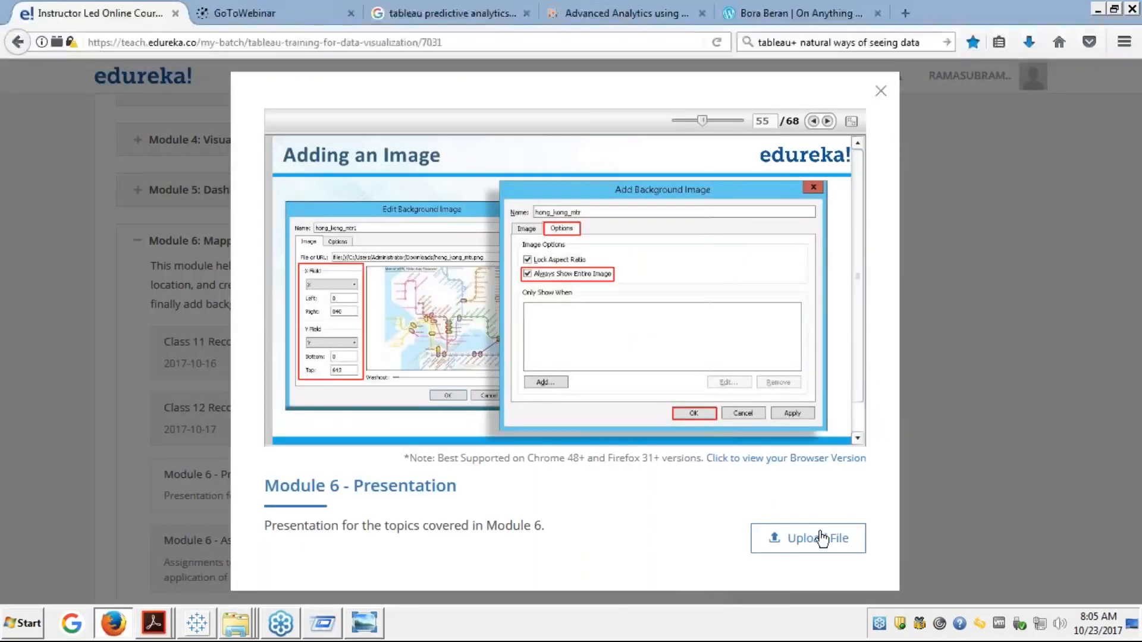
left_click(816, 542)
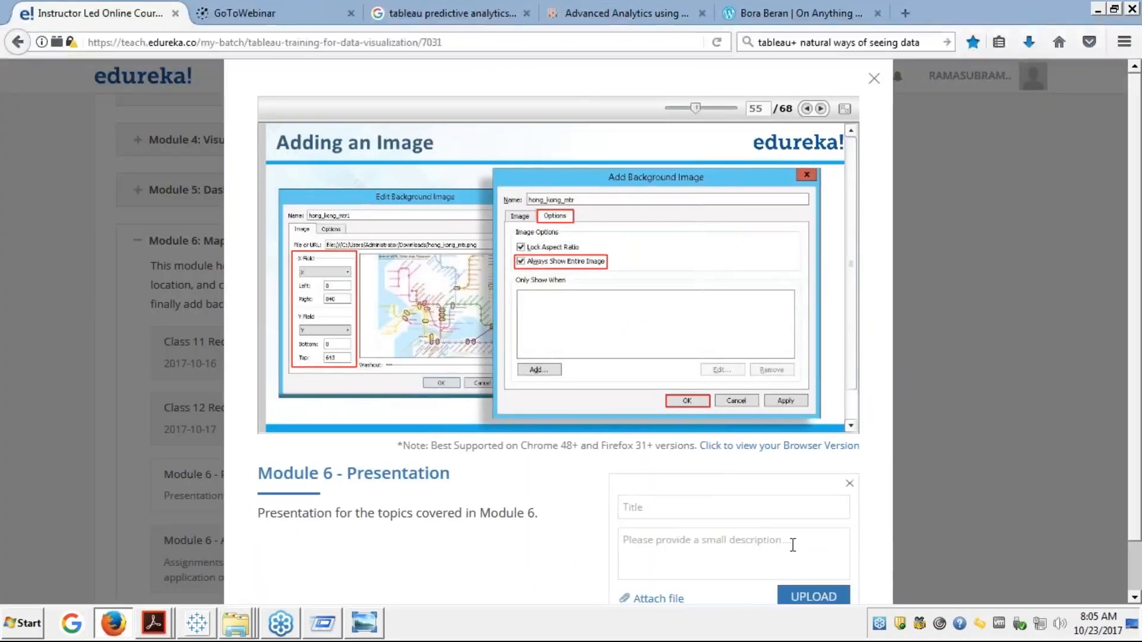
left_click(669, 509)
type("hongkong")
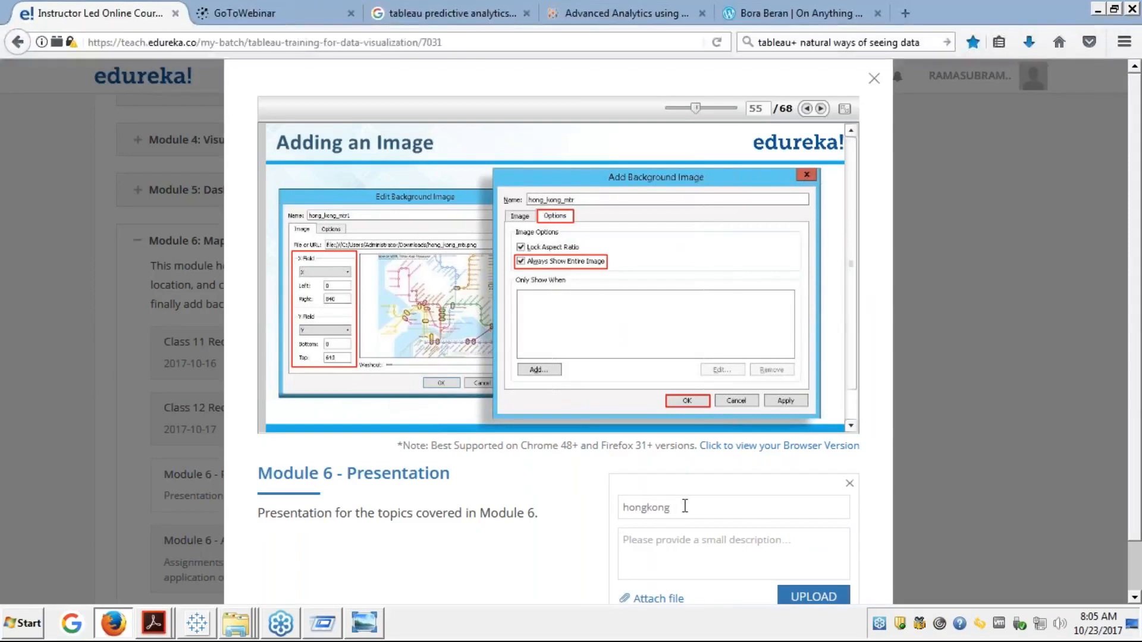
key("Tab")
type("dataset for ")
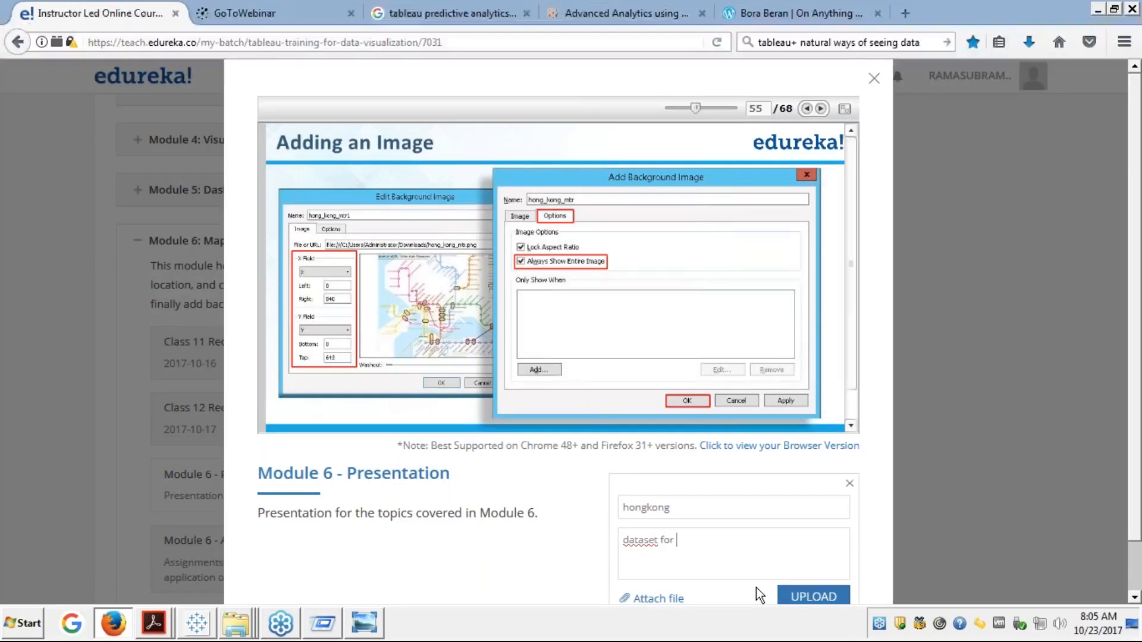
type("background images")
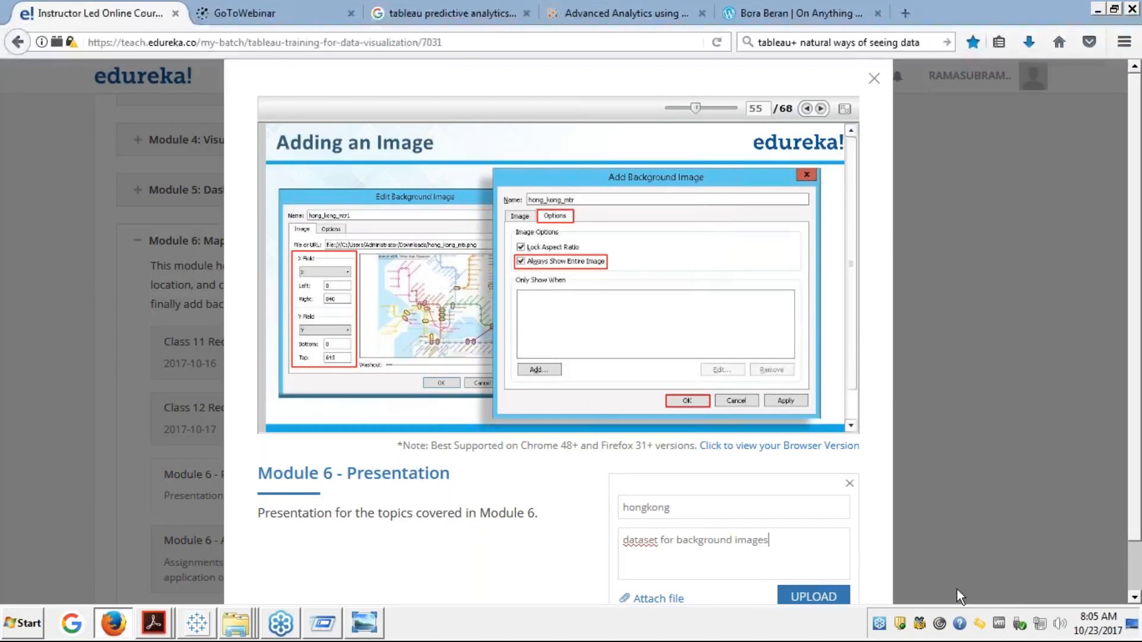
- Open the file attachment dialog for the hongkong upload and go to the "Data sources Sample" folder using its path copied from the file explorer
scroll(863, 581, "down", 2)
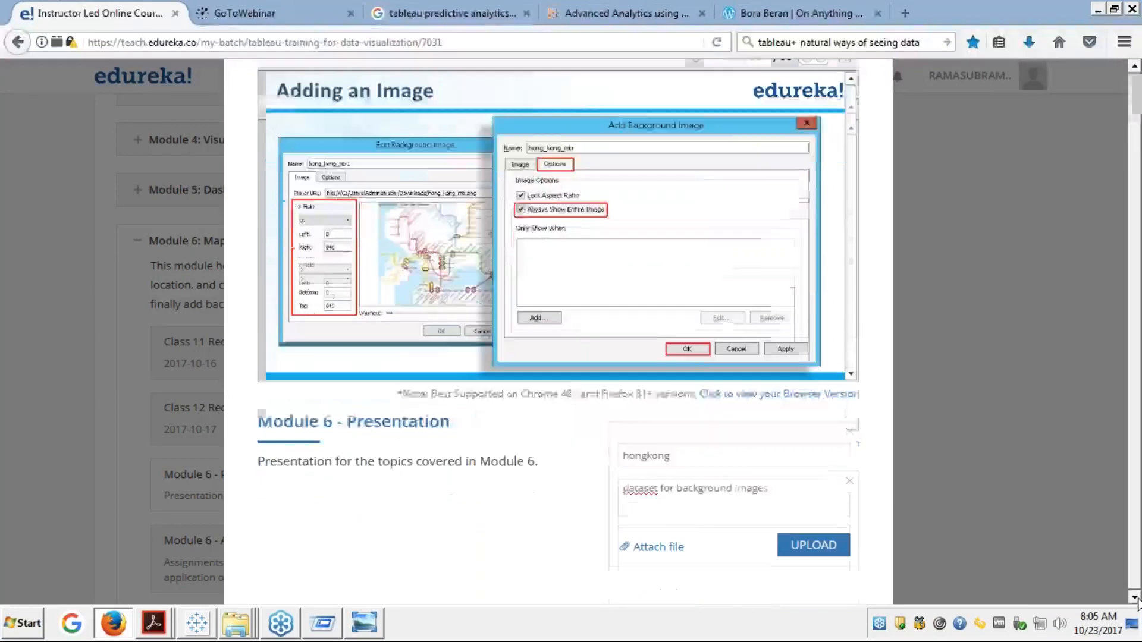
left_click(654, 547)
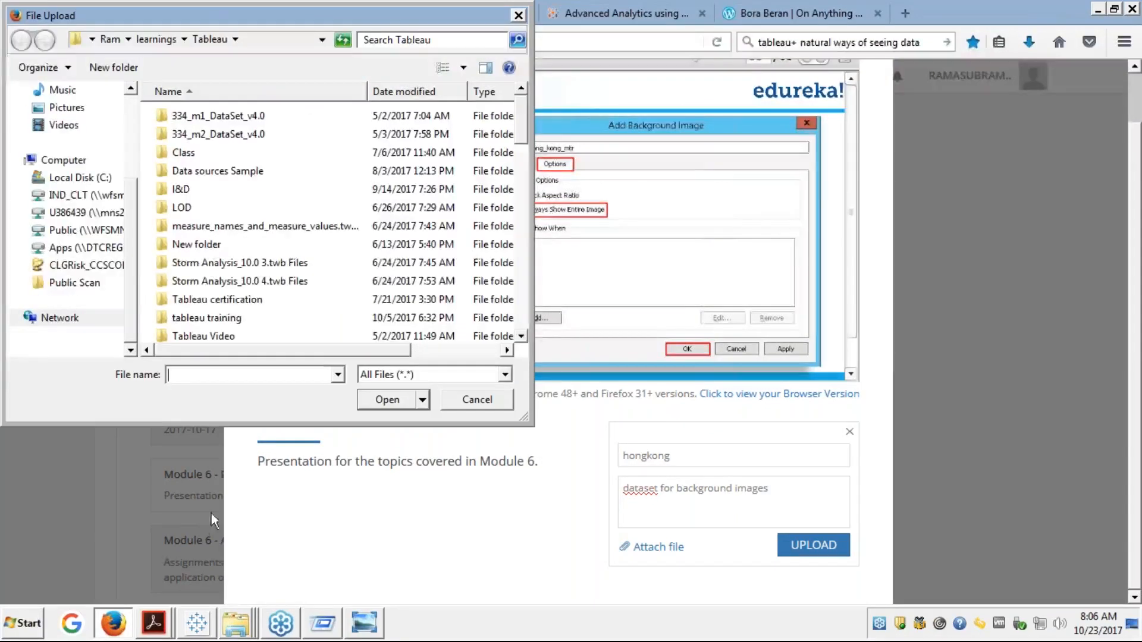
right_click(236, 634)
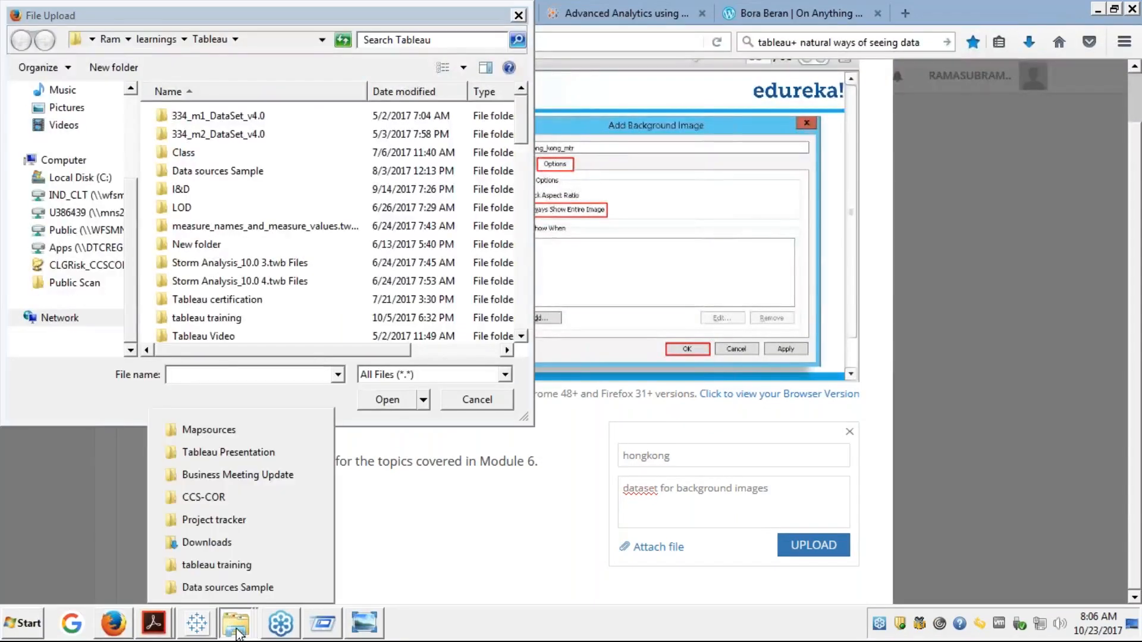
left_click(228, 592)
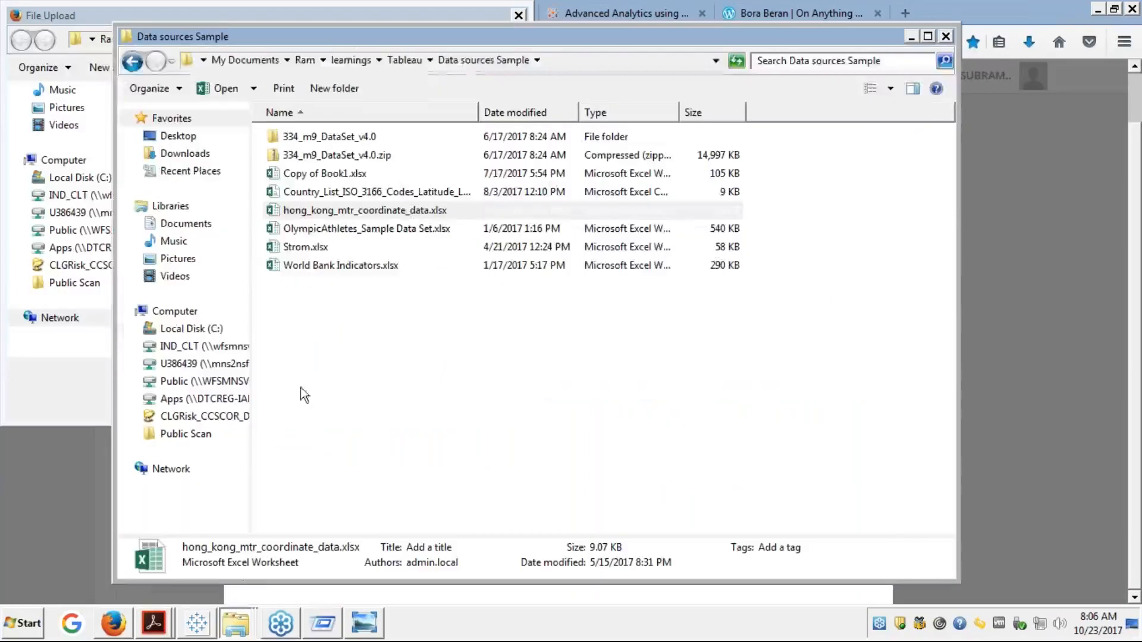
left_click(567, 58)
key("alt+Tab")
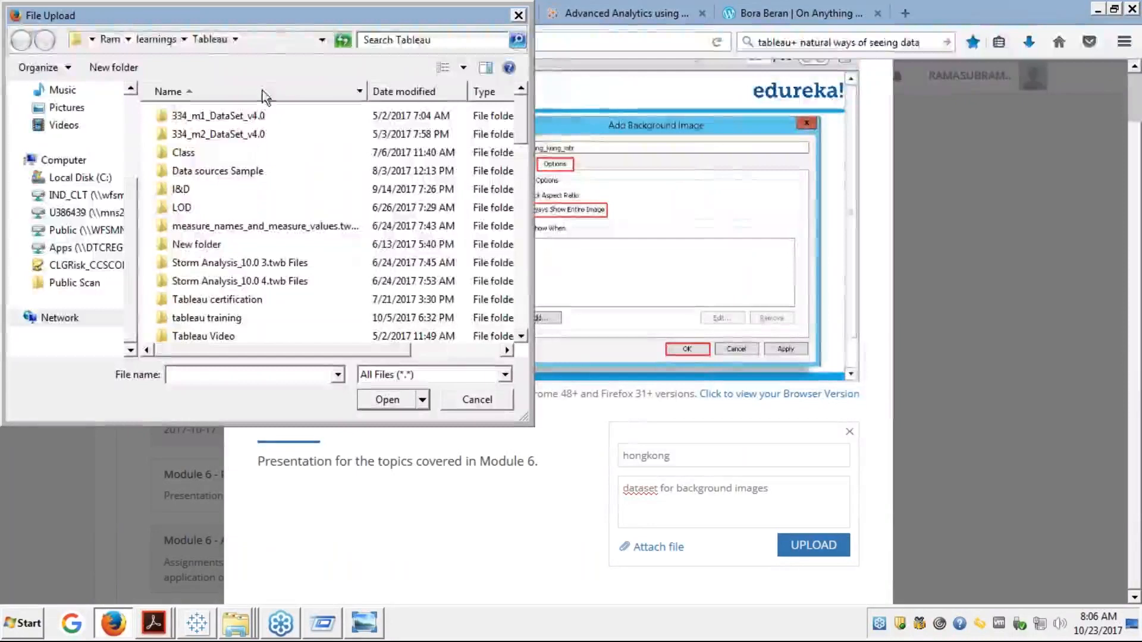
left_click(260, 37)
key("ctrl+v")
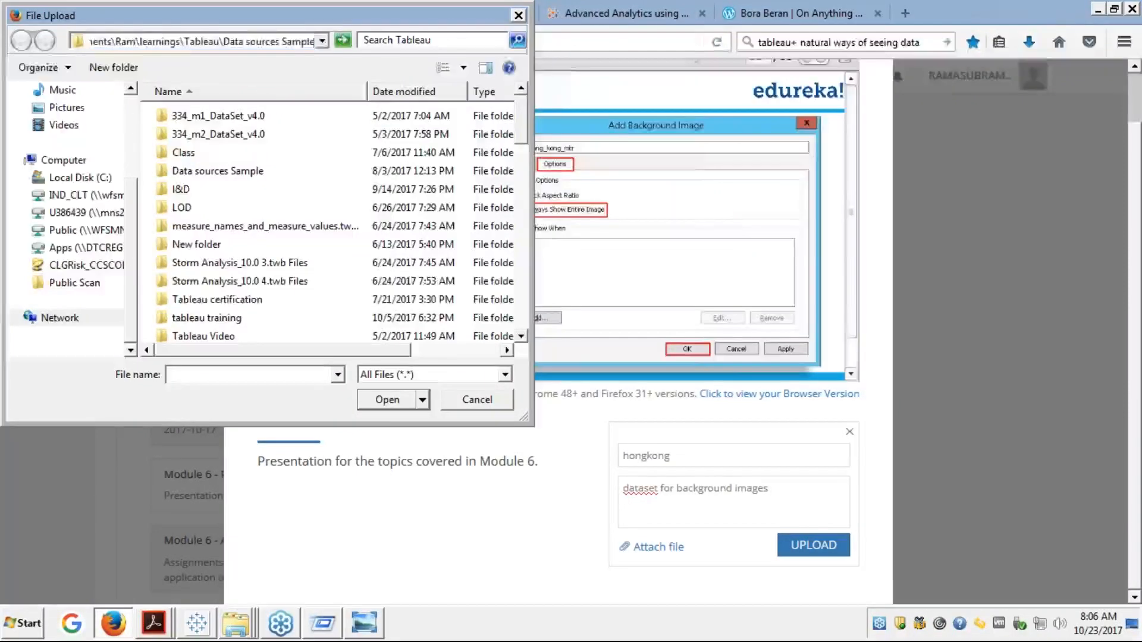
key("Return")
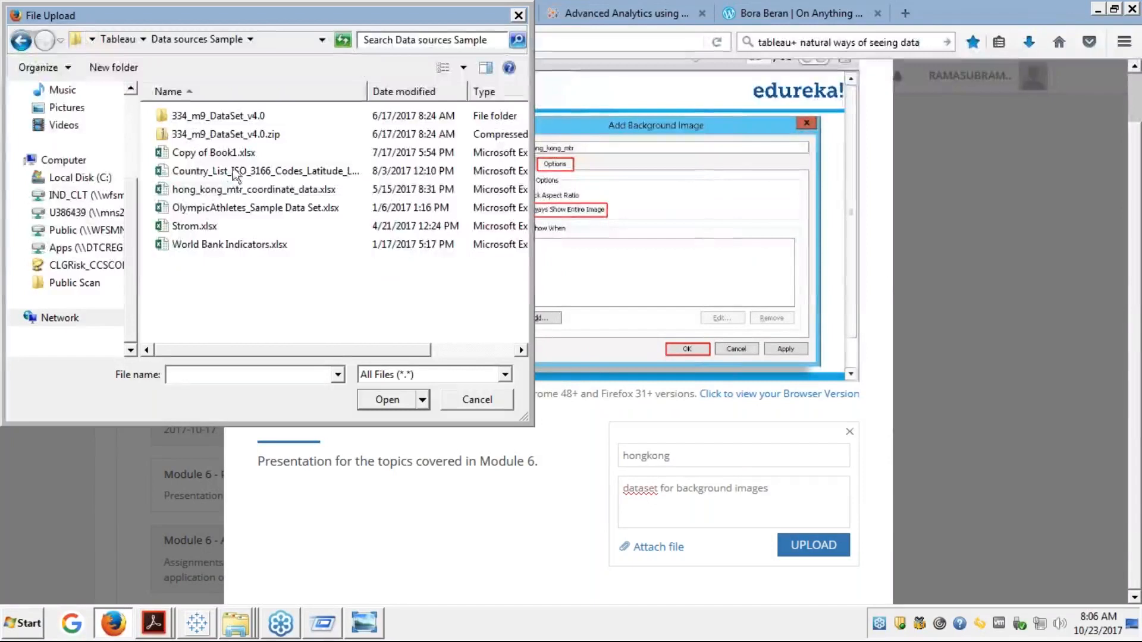
- Attach hong_kong_mtr_coordinate_data.xlsx to the hongkong entry and upload it
left_click(190, 190)
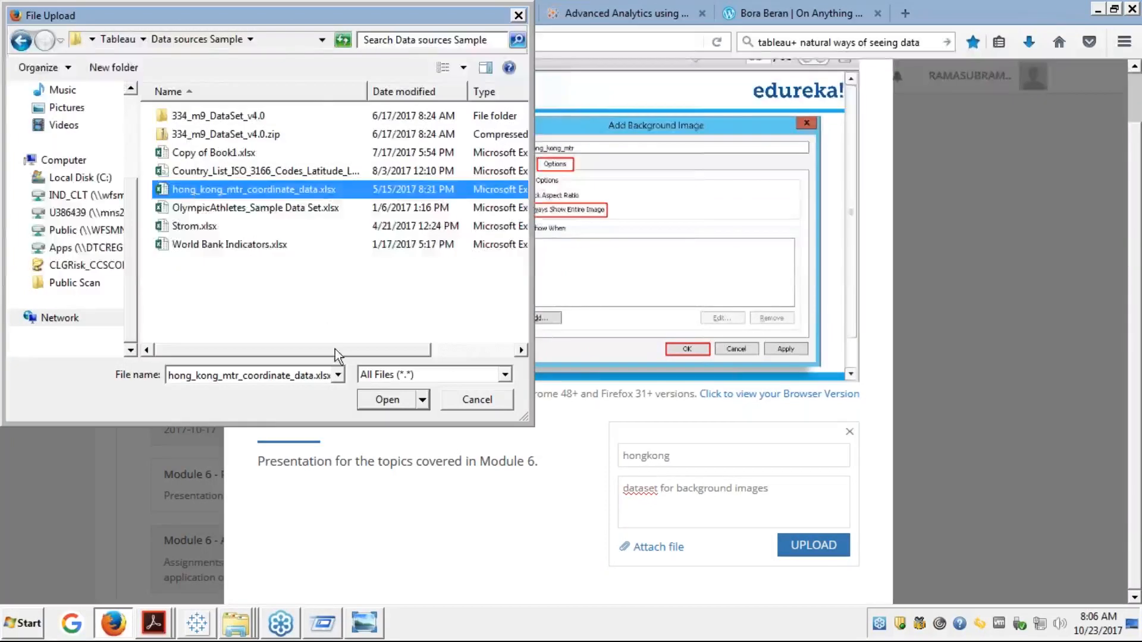
left_click(387, 400)
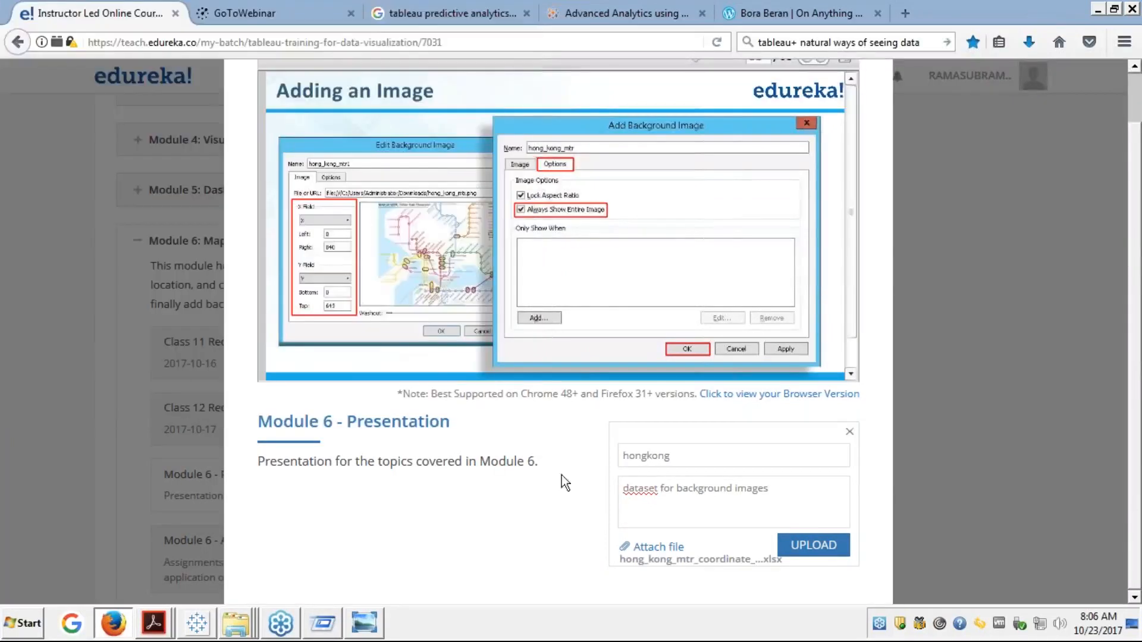
left_click(813, 547)
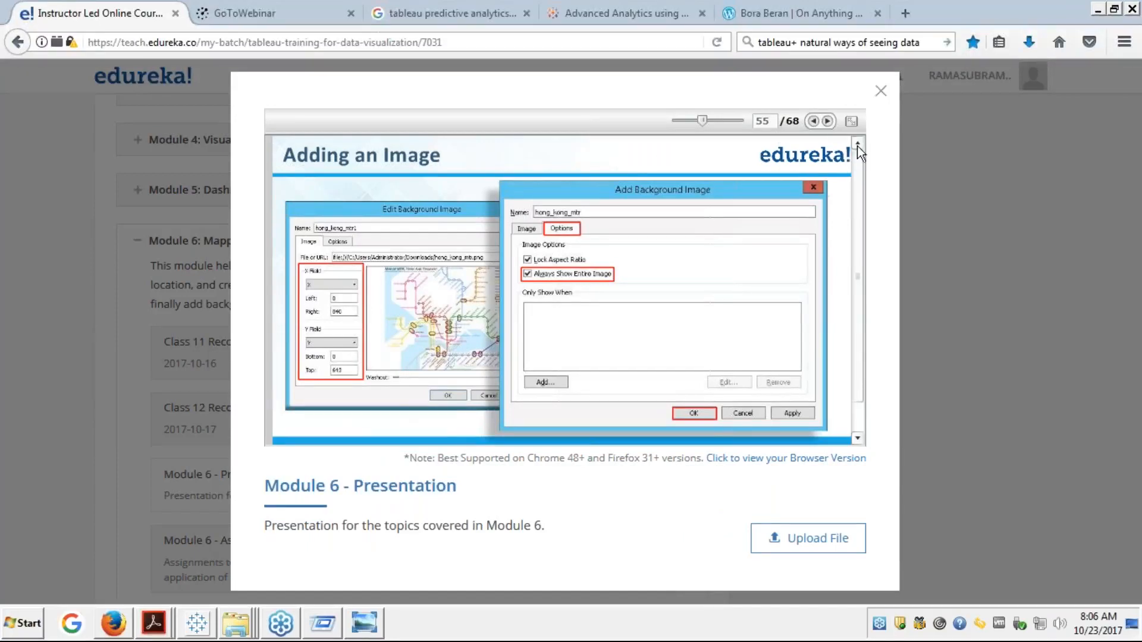
- Review the Module 6 presentation in full screen from slide 55 to 58 on generating background image coordinates, and exit full screen
left_click(850, 122)
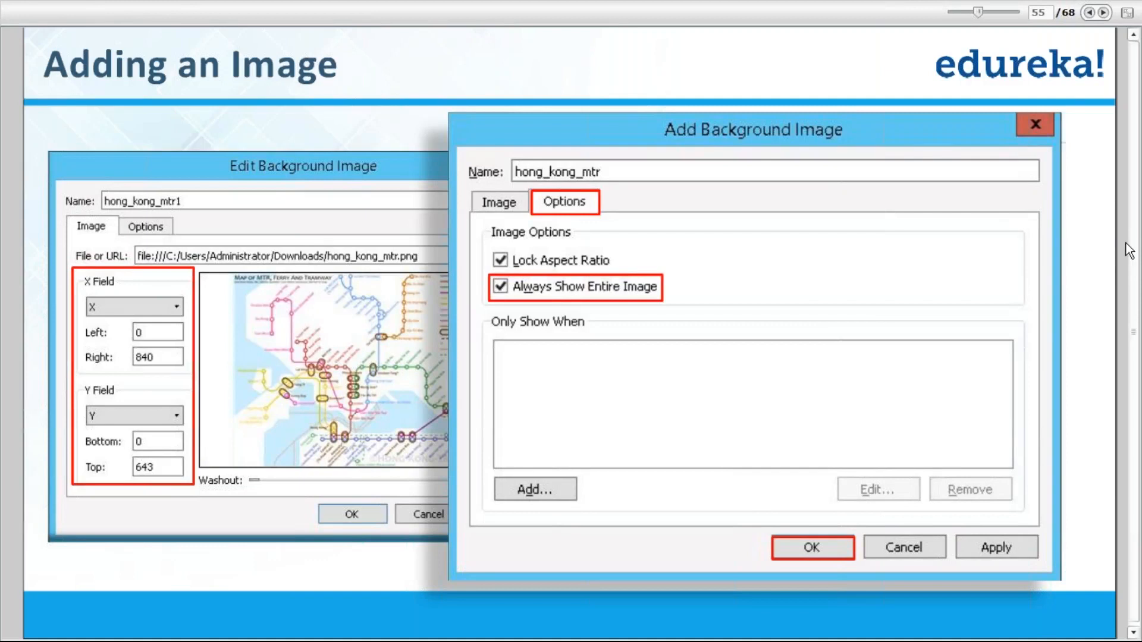
key("Escape")
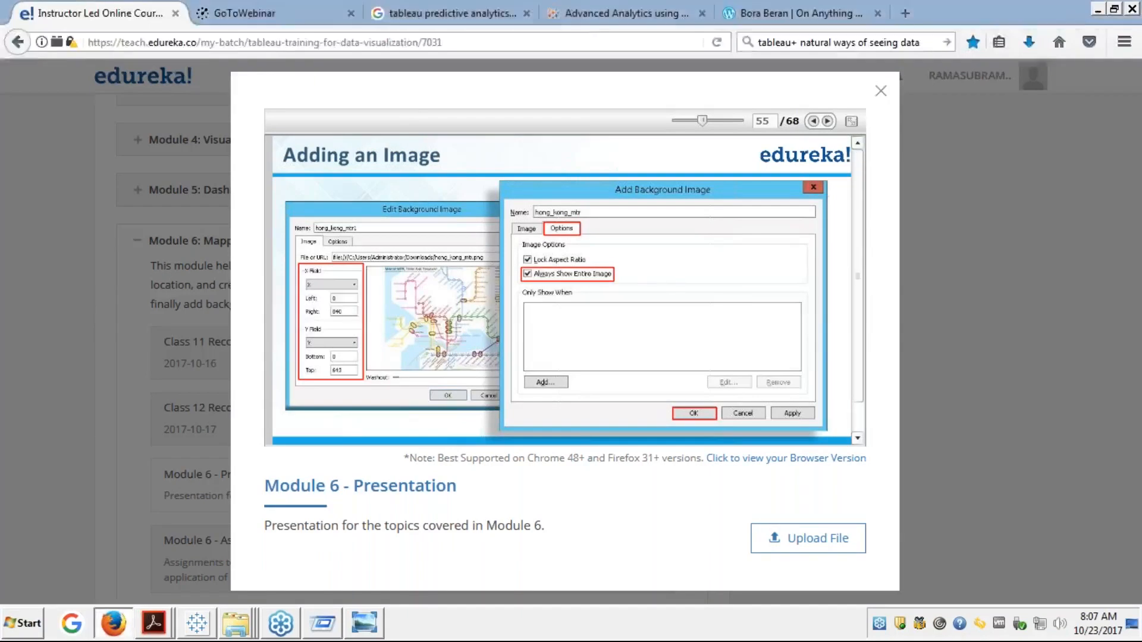
left_click(851, 120)
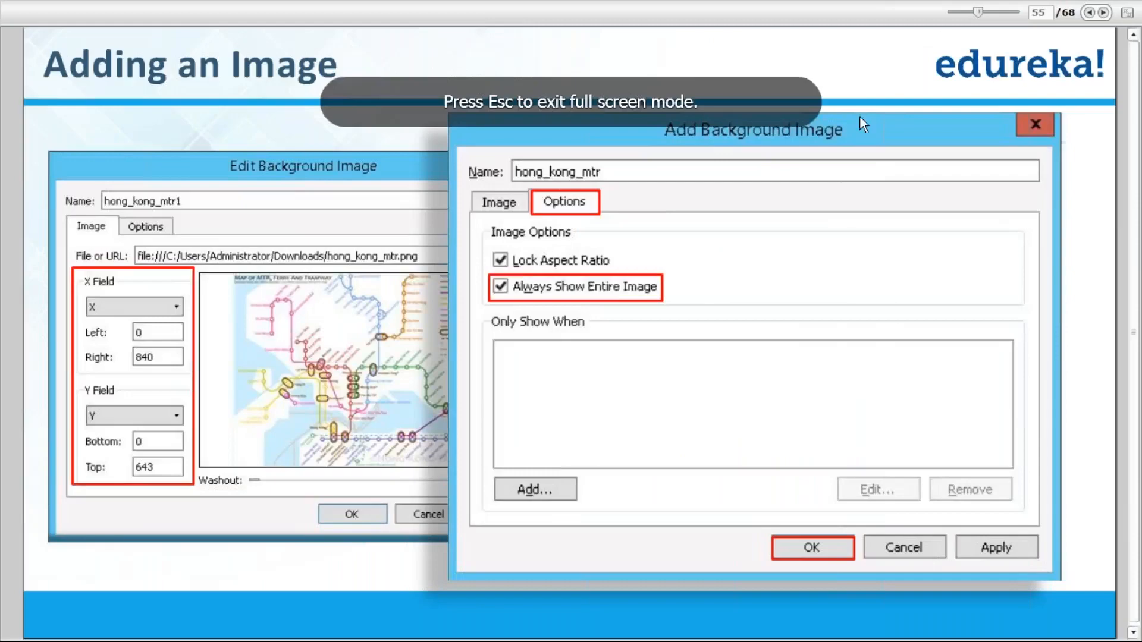
left_click(1104, 12)
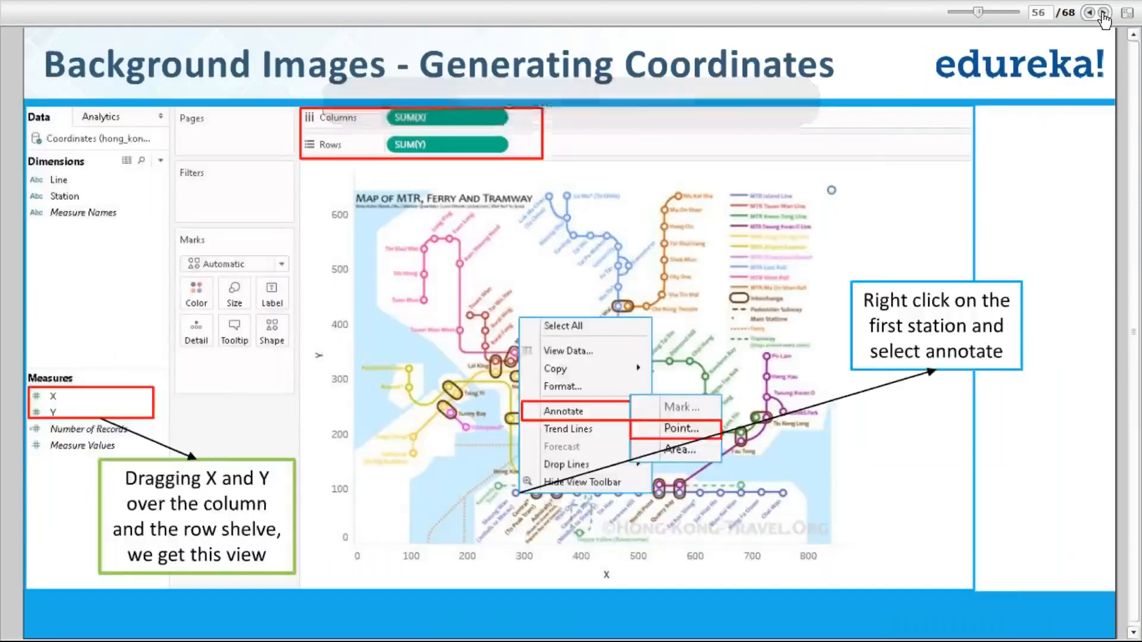
left_click(1103, 14)
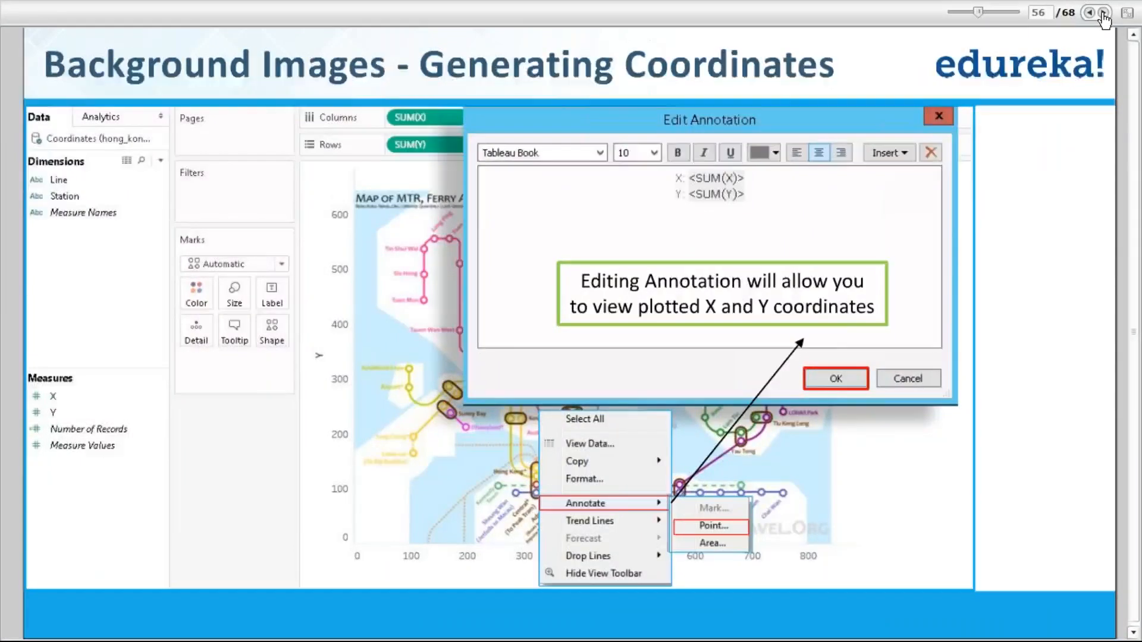
left_click(1103, 14)
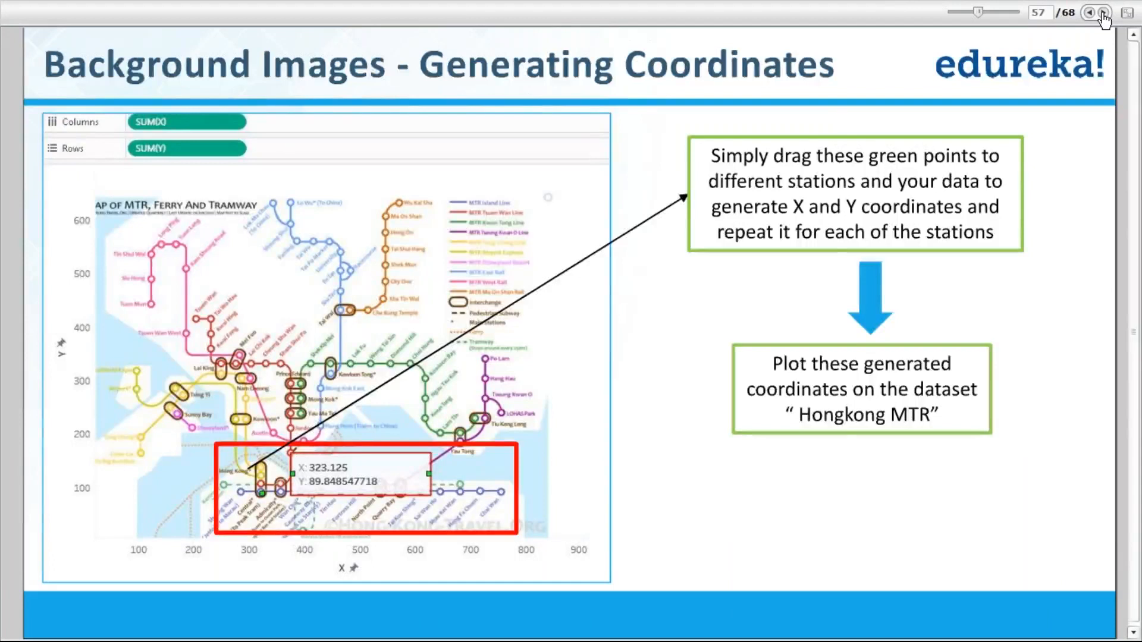
left_click(1103, 15)
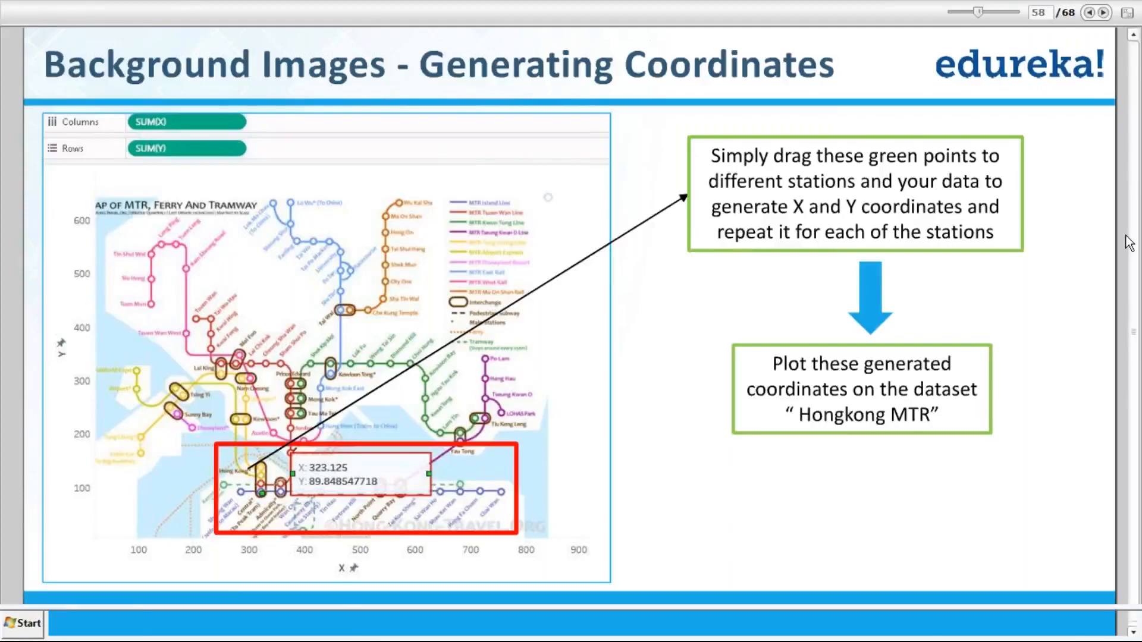
key("Escape")
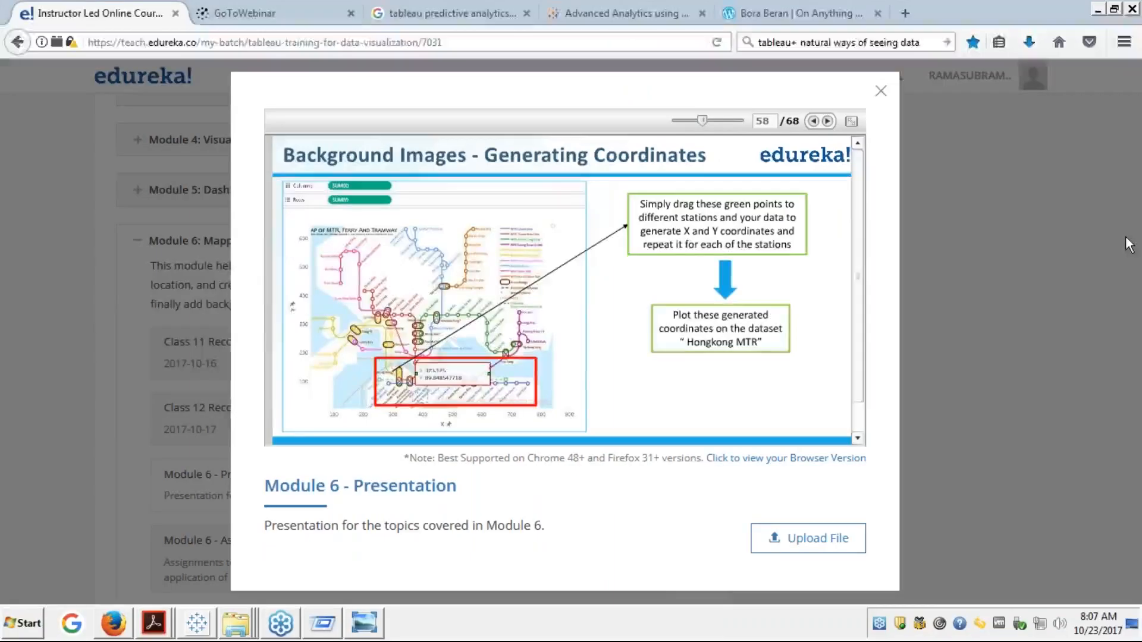
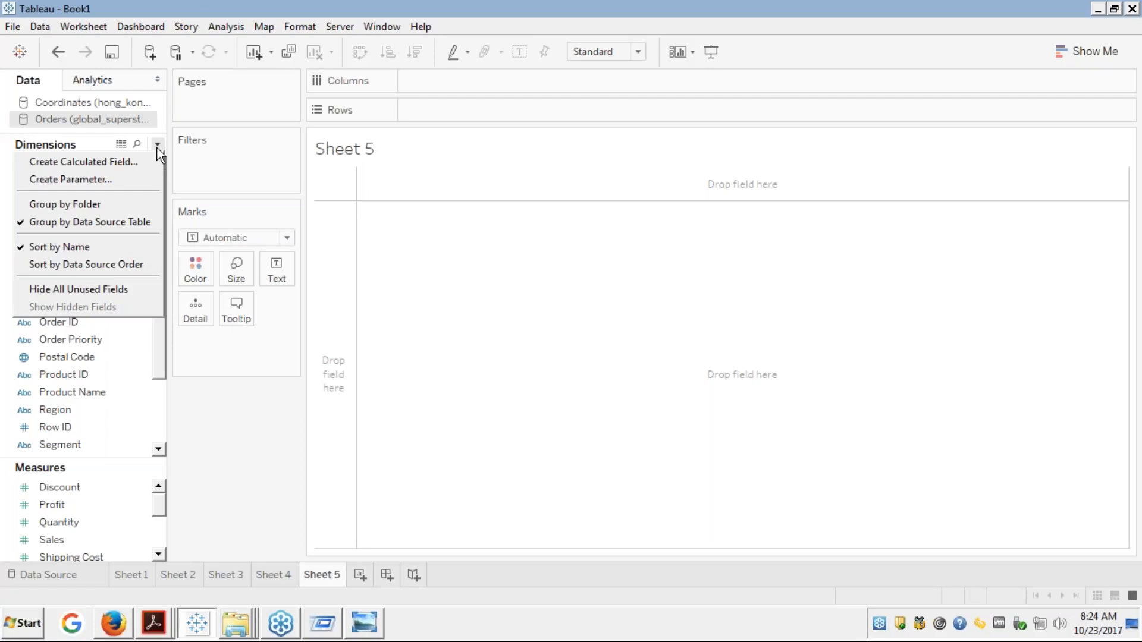
- In Tableau, start a new calculated field on the Orders data source, and collapse and reopen its function reference
left_click(123, 160)
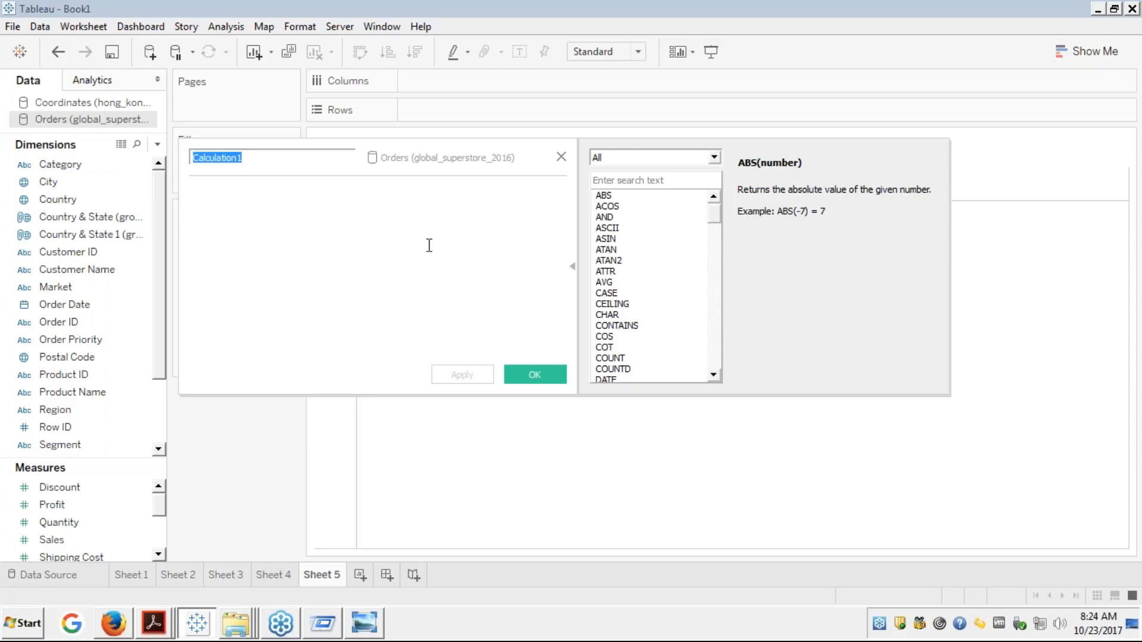
left_click(573, 266)
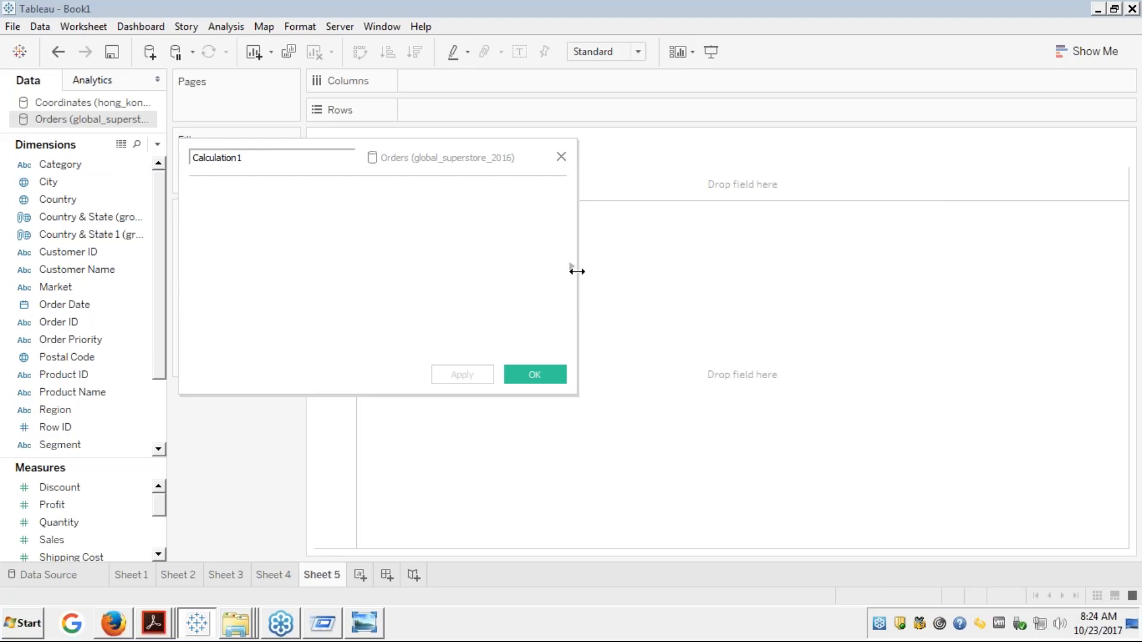
left_click(572, 266)
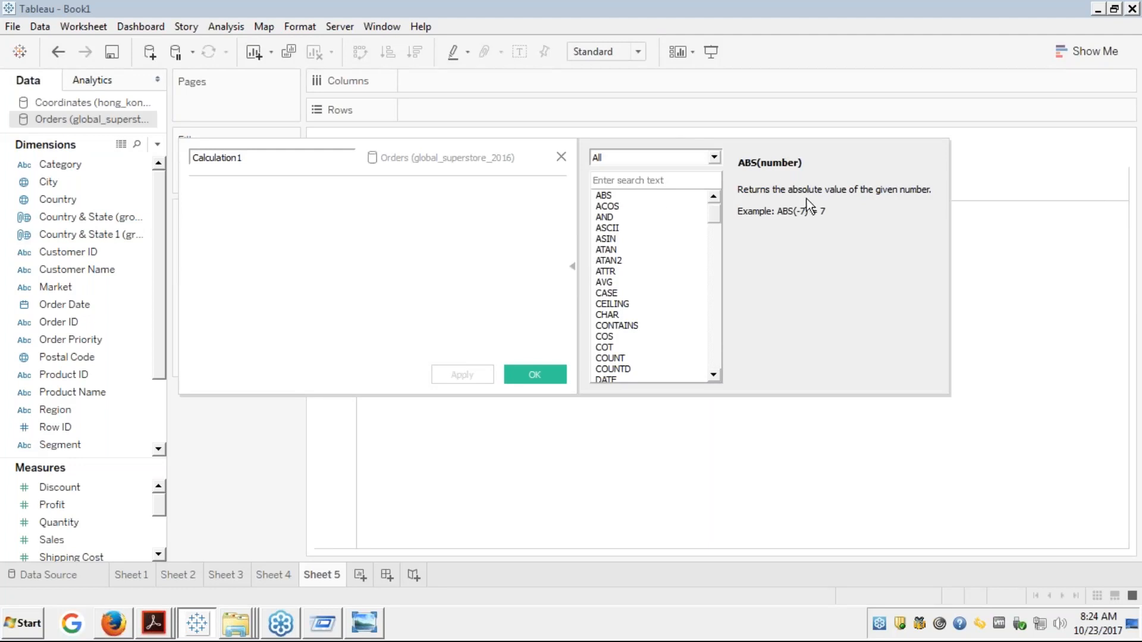
- Browse the function categories of the calculation editor and leave the function list filtered to Number
left_click(716, 158)
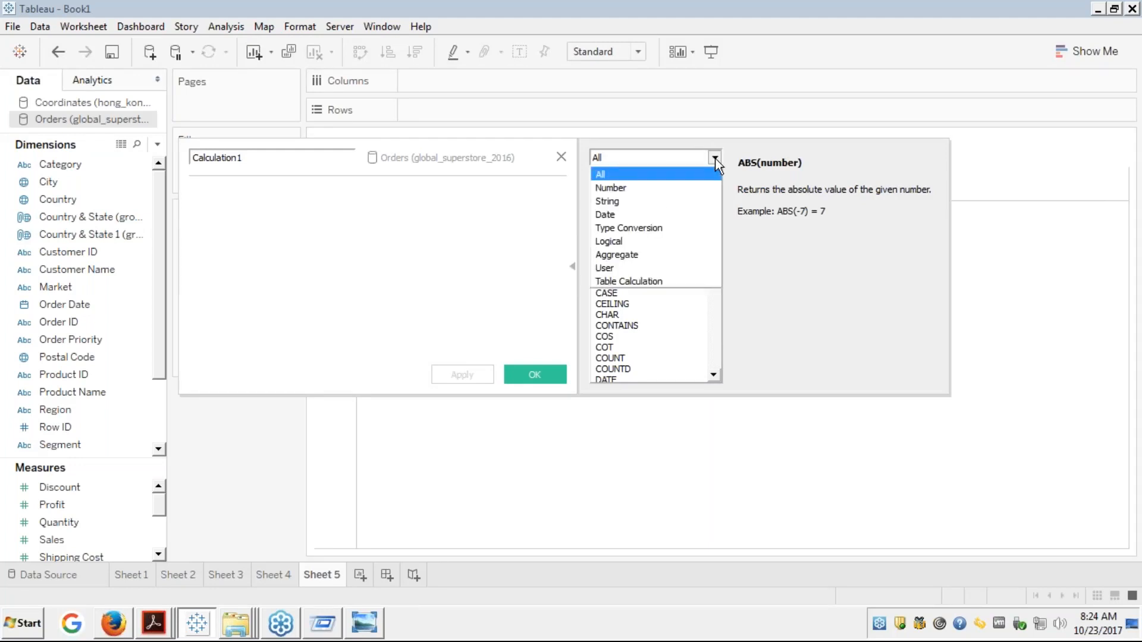
left_click(669, 187)
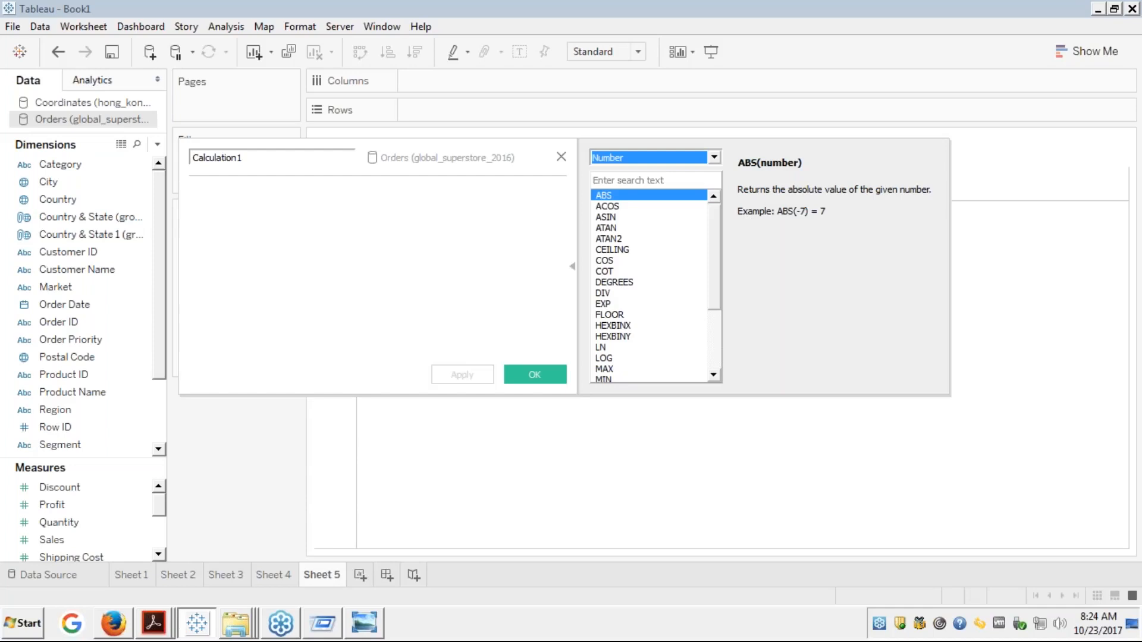
key("Down")
key("Down")
key("Down")
key("Down")
key("Down")
key("Down")
key("Down")
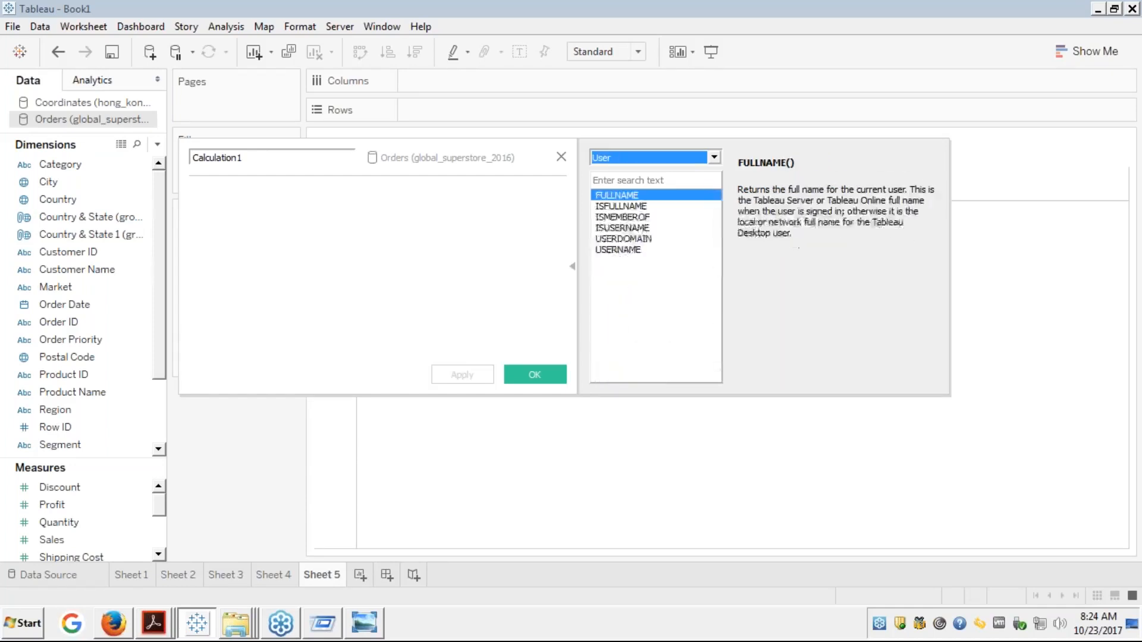
key("Up")
key("Up")
key("Up")
key("Up")
key("Up")
key("Up")
key("Up")
key("Up")
key("Down")
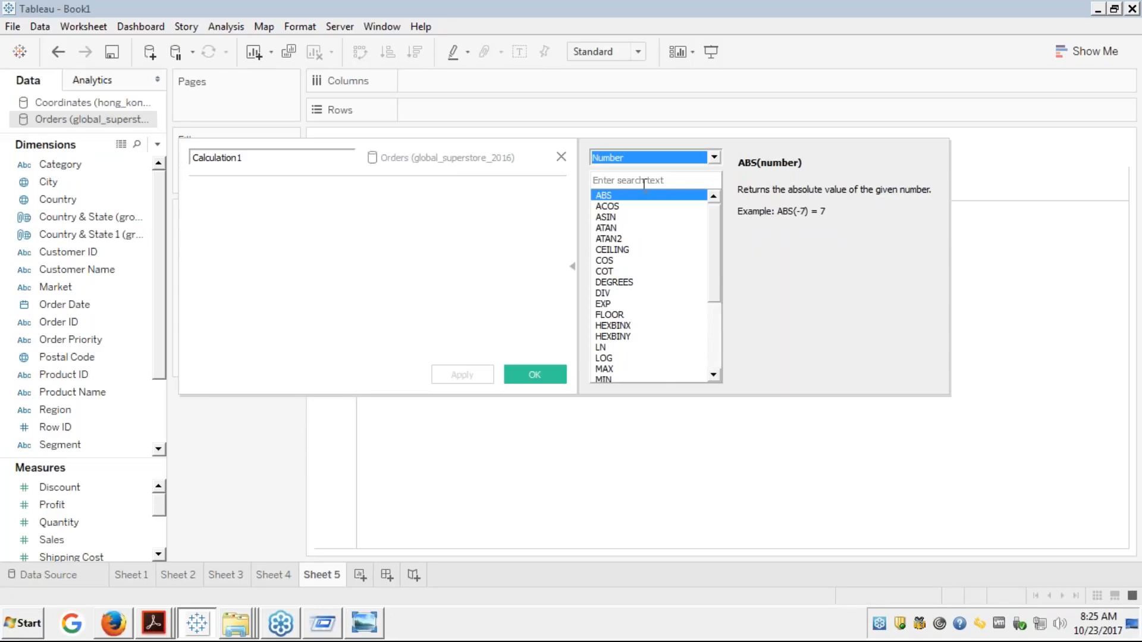
- Read the descriptions of the Number functions from ASIN to DEGREES and return to ABS
left_click(615, 214)
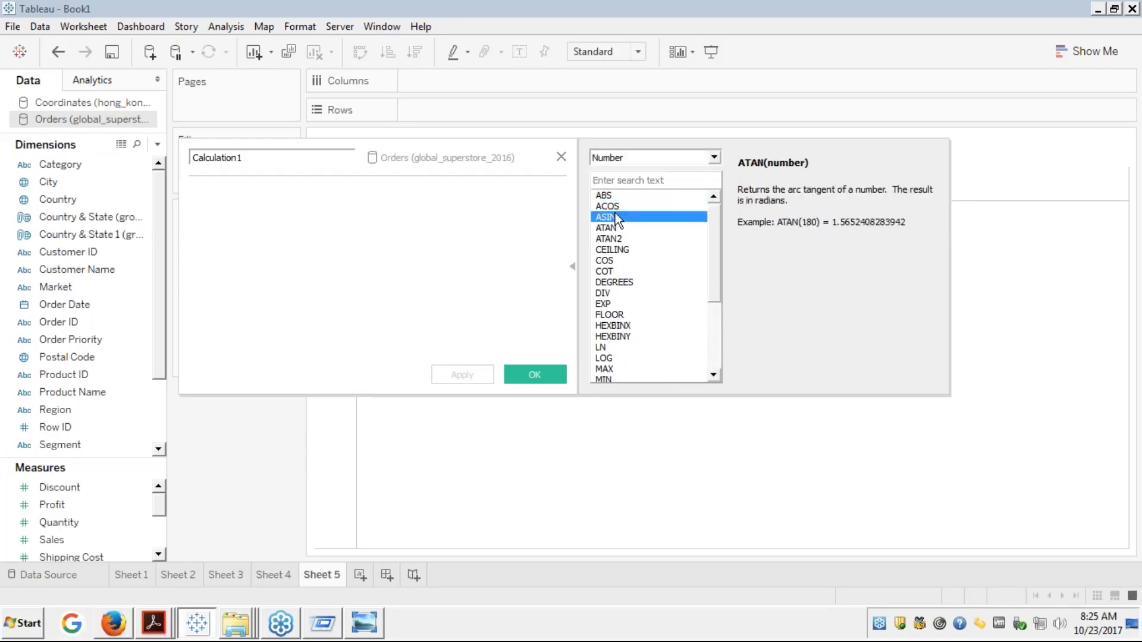
key("Down")
key("Down")
key("Down")
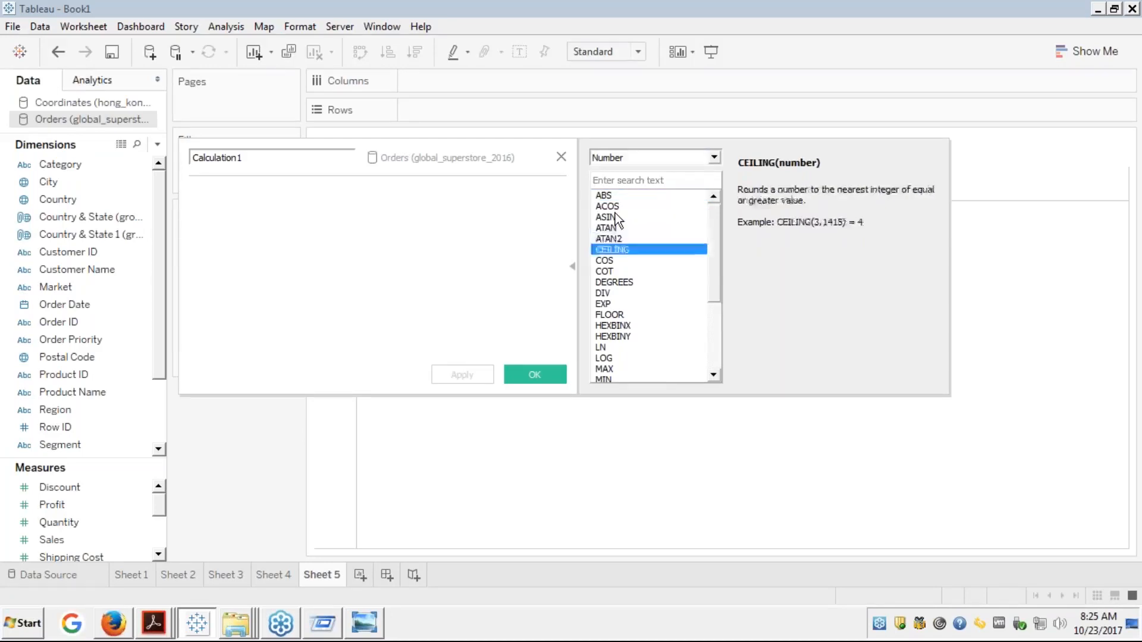
key("Down")
key("Down")
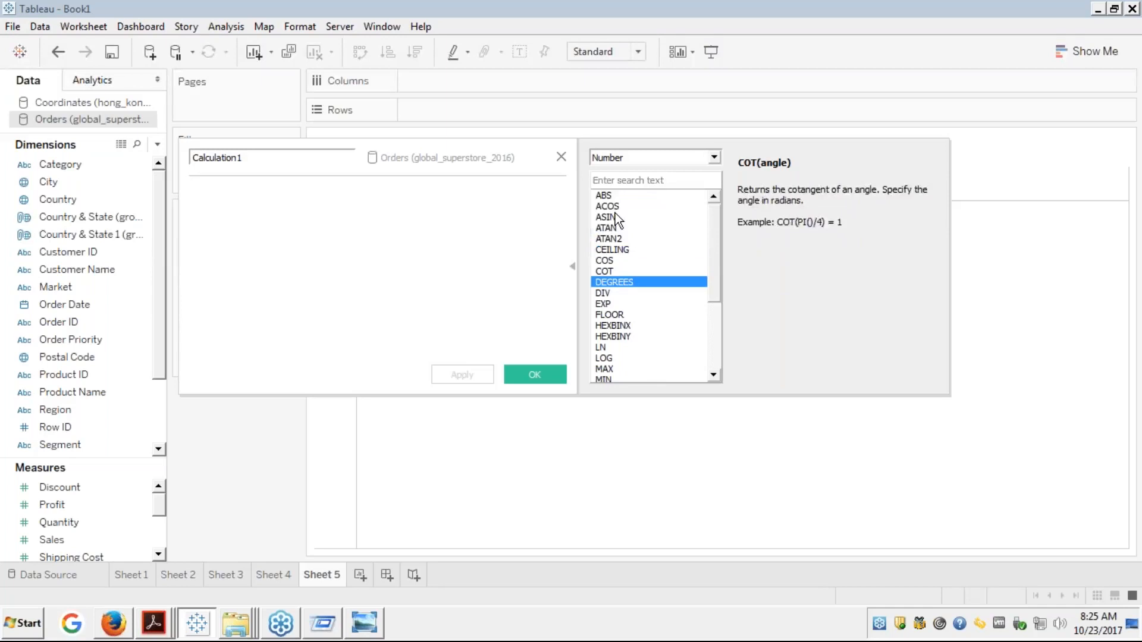
key("Up")
key("Up")
key("Up")
key("Up")
key("Up")
key("Up")
key("Up")
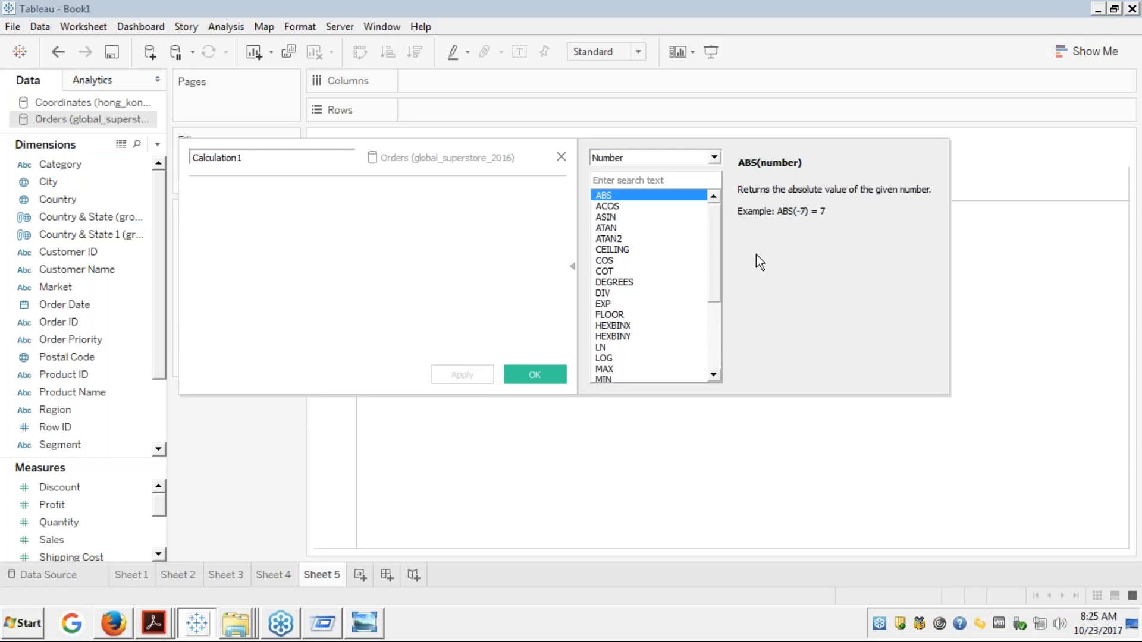
- Look through the Number functions from ACOS down to ZN and return to ABS
left_click(620, 209)
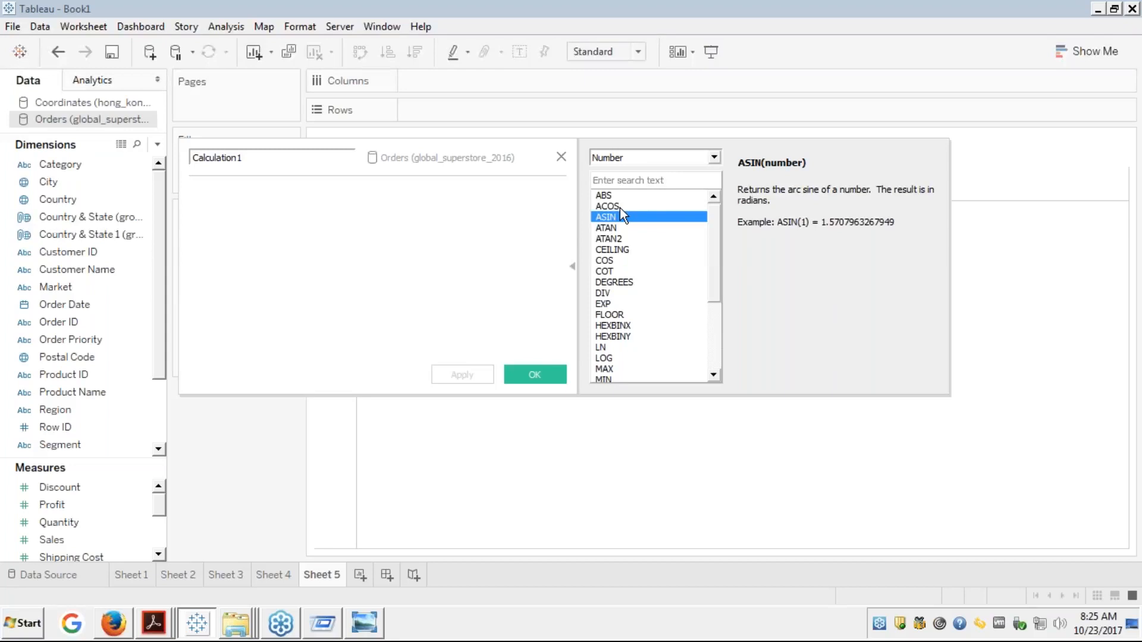
key("Down")
key("Down")
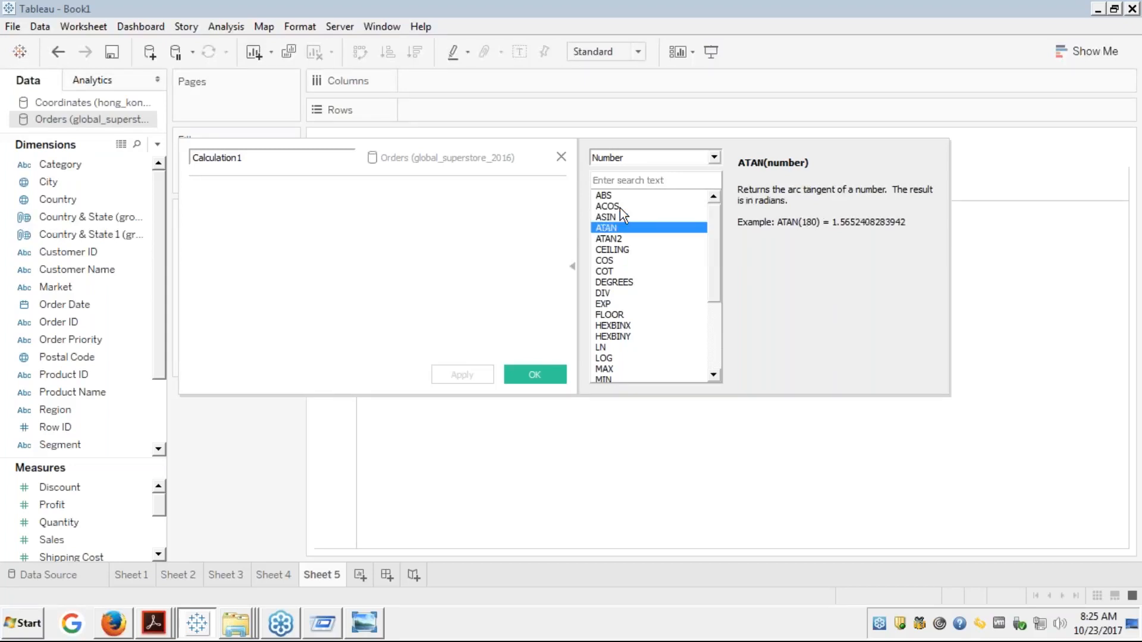
key("Down")
key("Down")
key("Down")
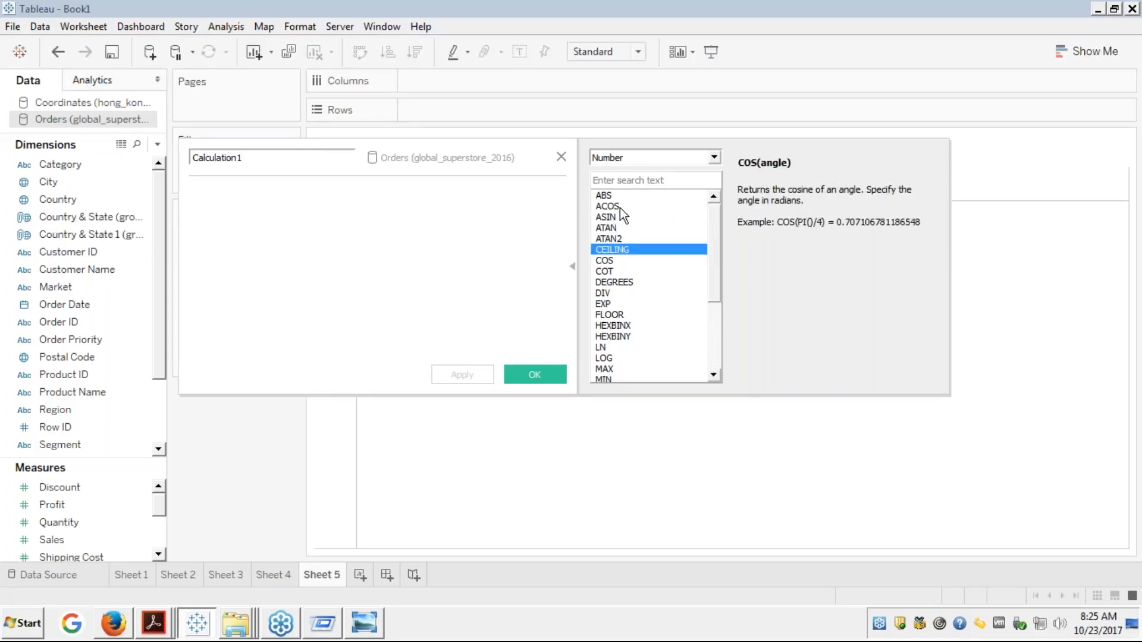
key("Down")
key("Down")
key("Down")
key("Down")
key("Down")
key("Down")
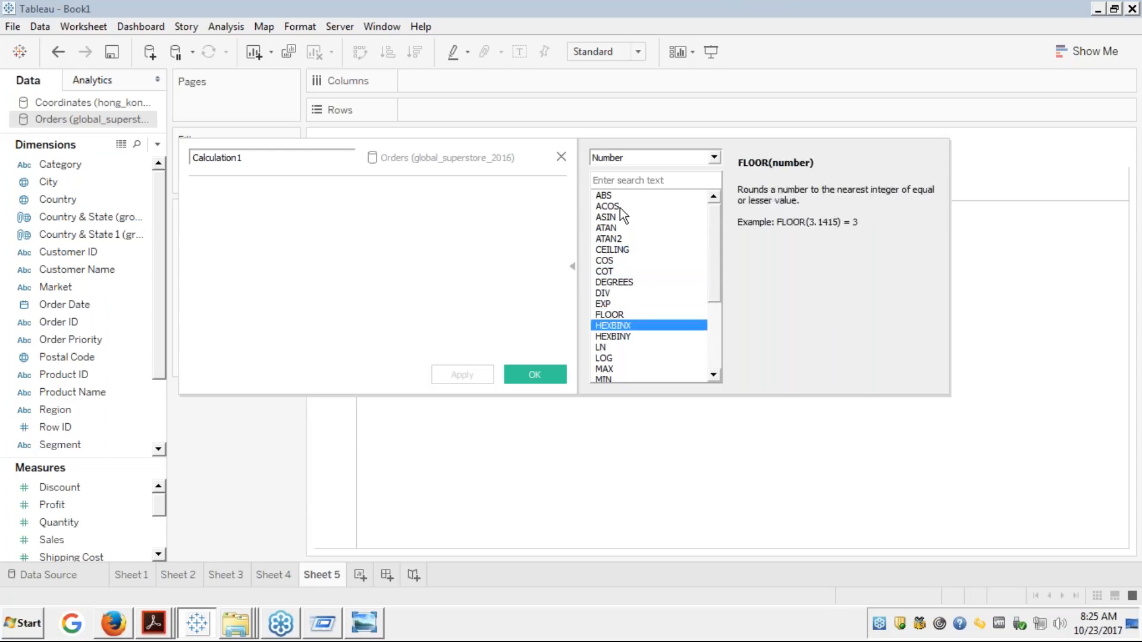
key("Down")
key("Down")
key("Down")
key("Down")
key("Down")
key("Down")
key("Down")
key("Down")
key("Down")
key("Down")
key("Down")
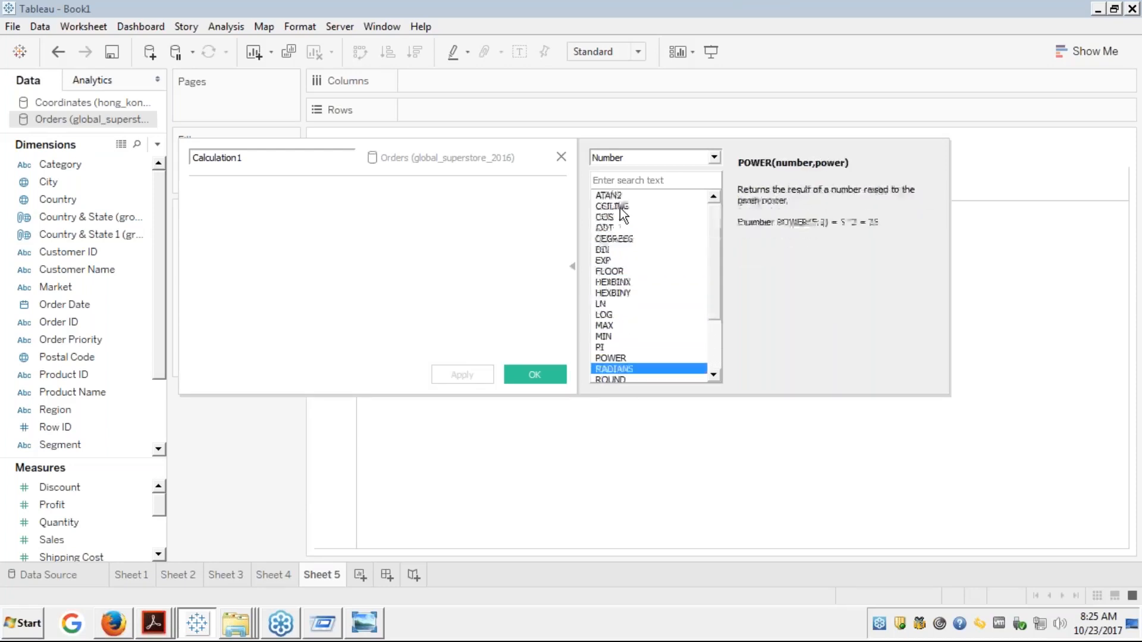
key("Down")
key("Down")
key("Down")
key("Up")
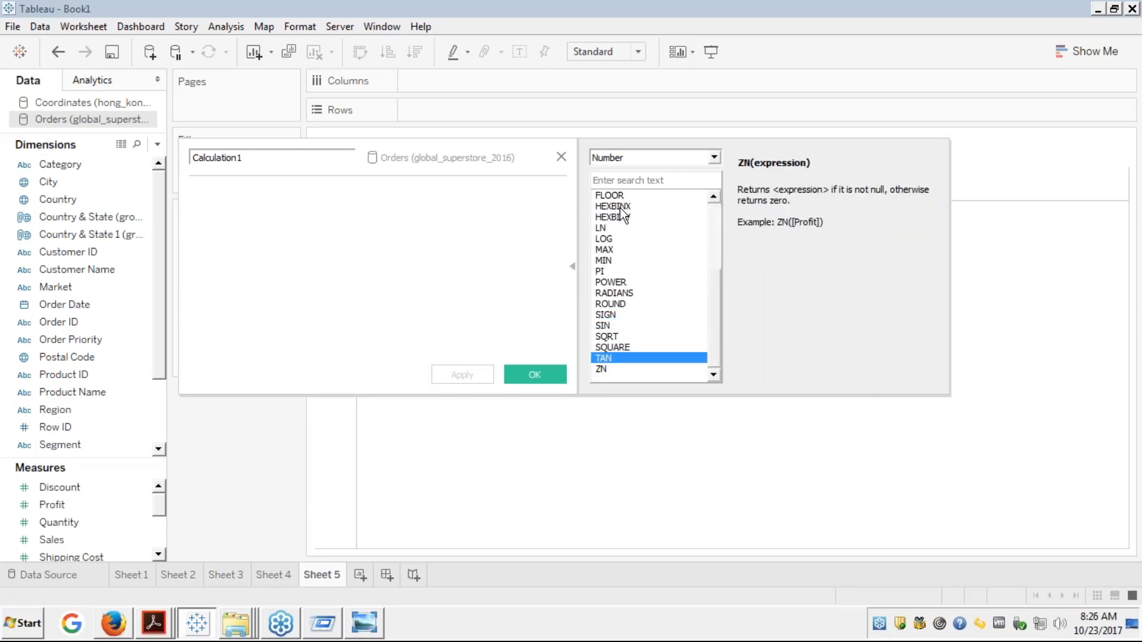
key("Up")
key("Up")
key("Up")
key("Up")
key("Up")
key("Up")
key("Up")
key("Up")
key("Up")
key("Up")
key("Up")
key("Up")
key("Up")
key("Up")
key("Up")
key("Up")
key("Up")
key("Up")
key("Up")
key("Up")
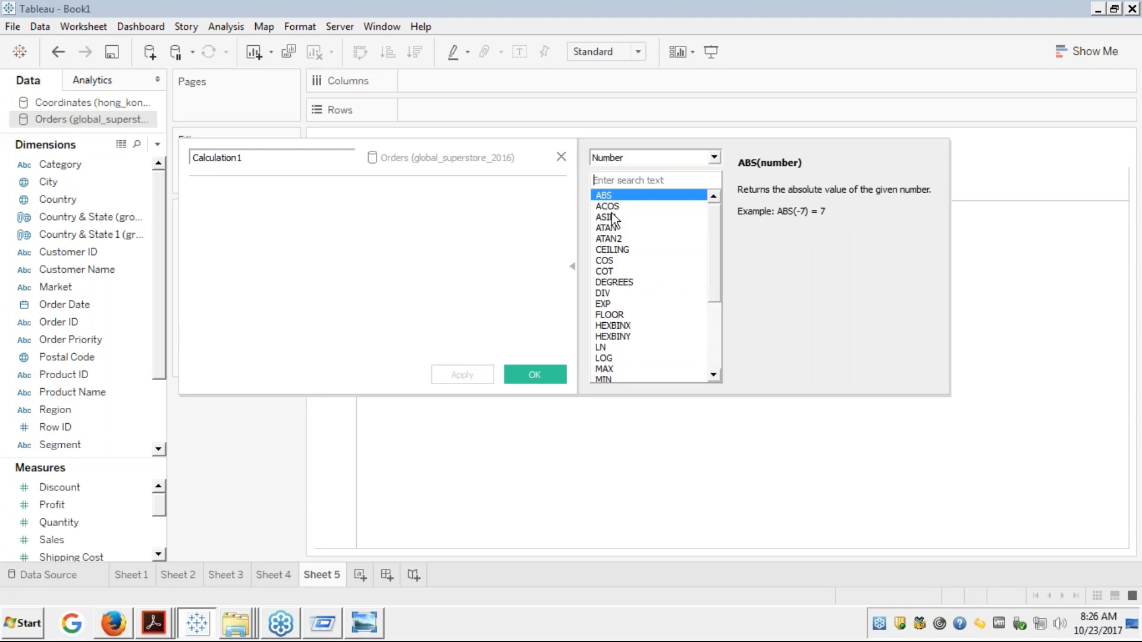
- Clear the calculation's name and close the calculation editor without saving the field
left_click(239, 158)
double_click(240, 158)
key("BackSpace")
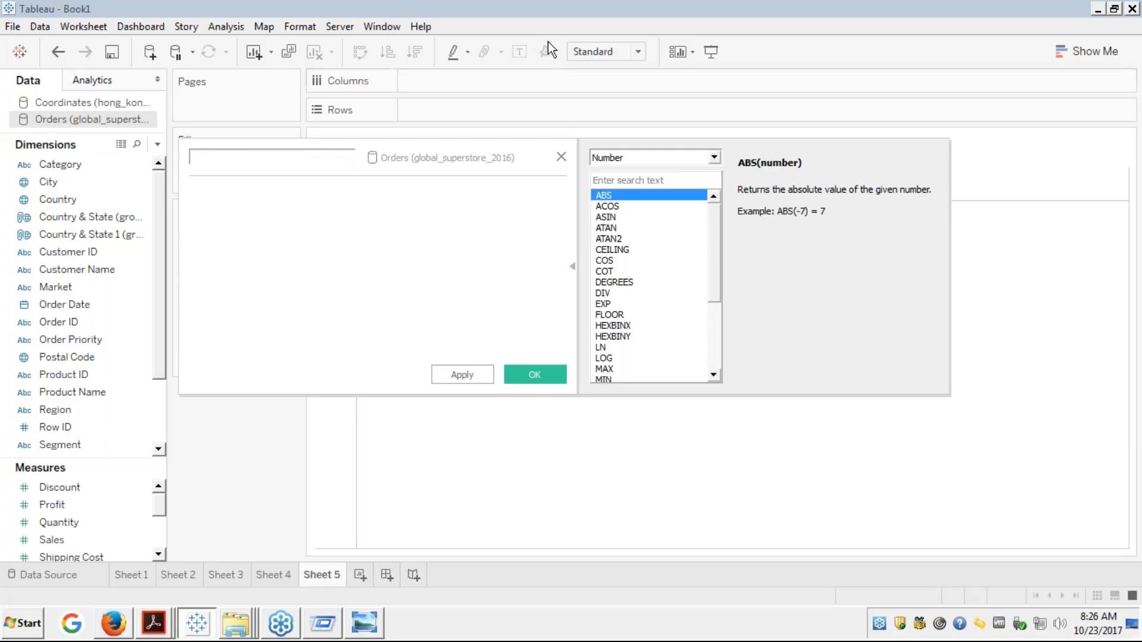
left_click(561, 157)
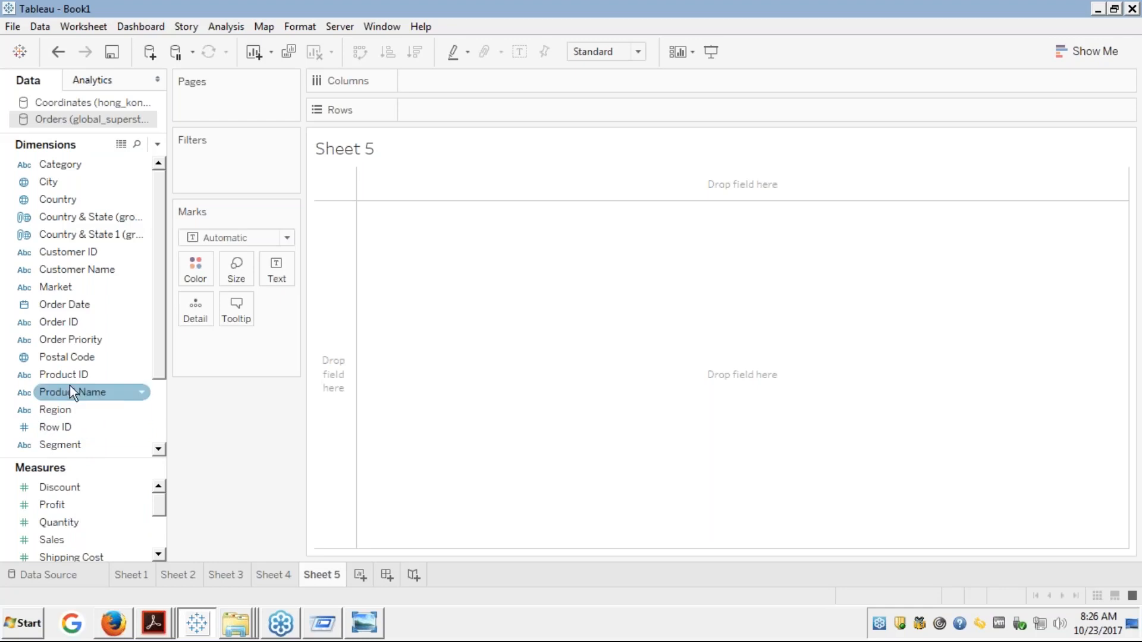
- Plot Country on a map in Sheet 5 and colour the countries by Profit
left_click(41, 197)
double_click(41, 197)
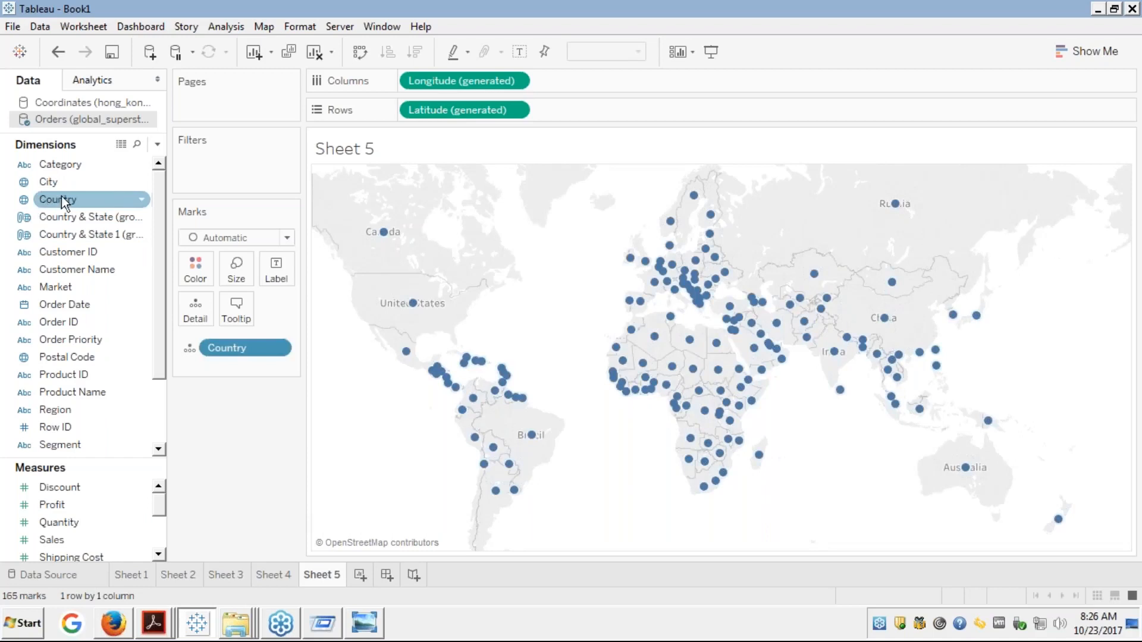
left_click(59, 511)
left_click_drag(59, 510, 205, 271)
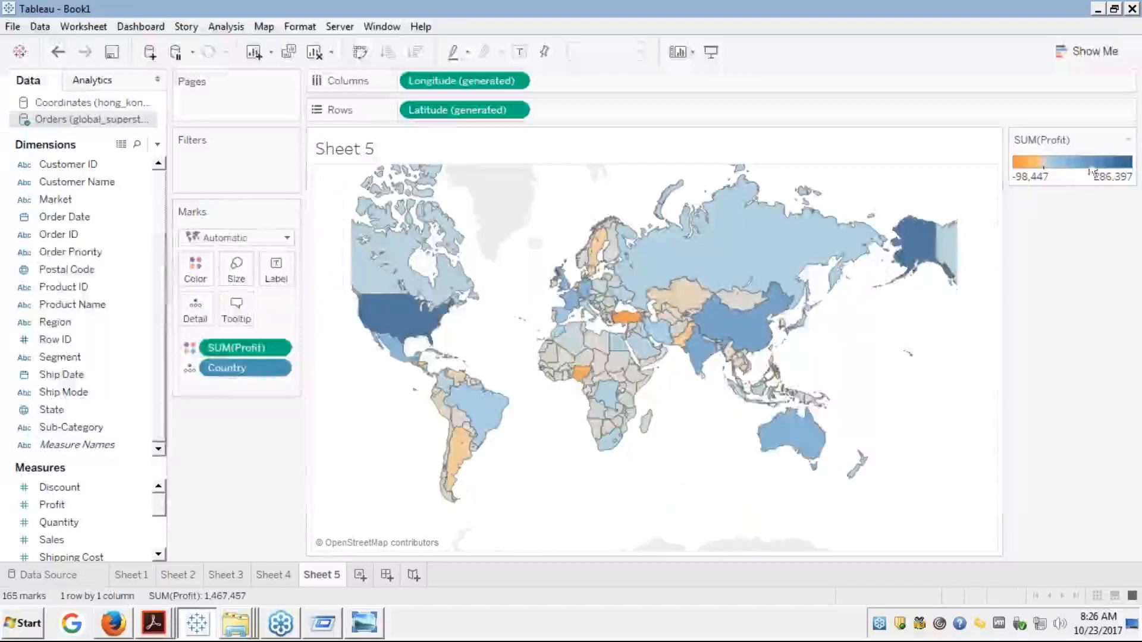
mouse_move(862, 253)
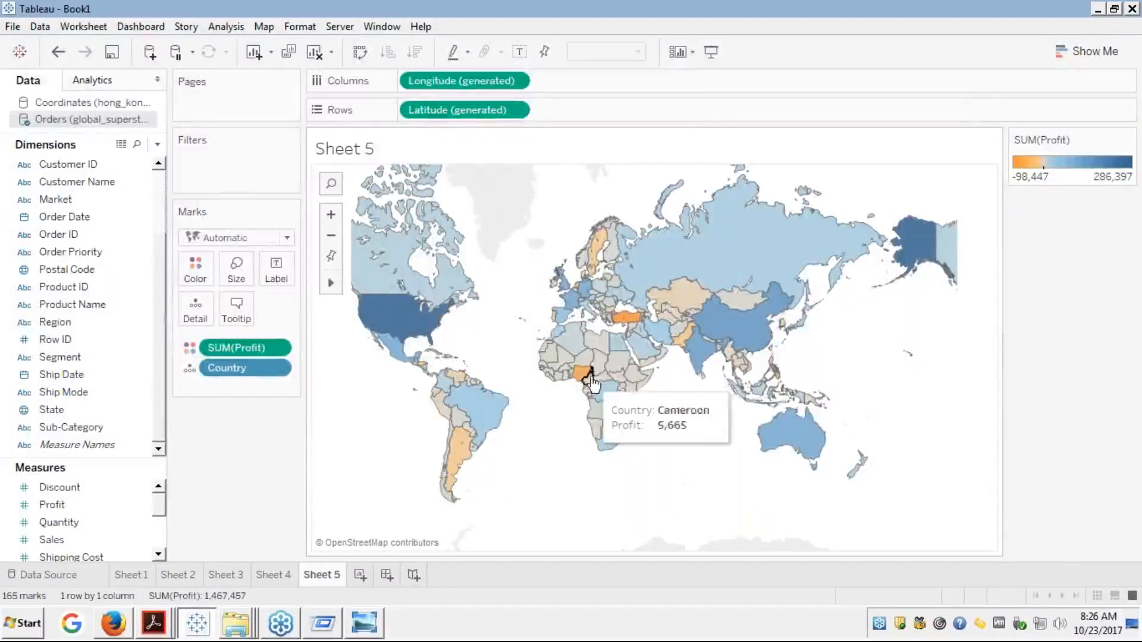
mouse_move(583, 375)
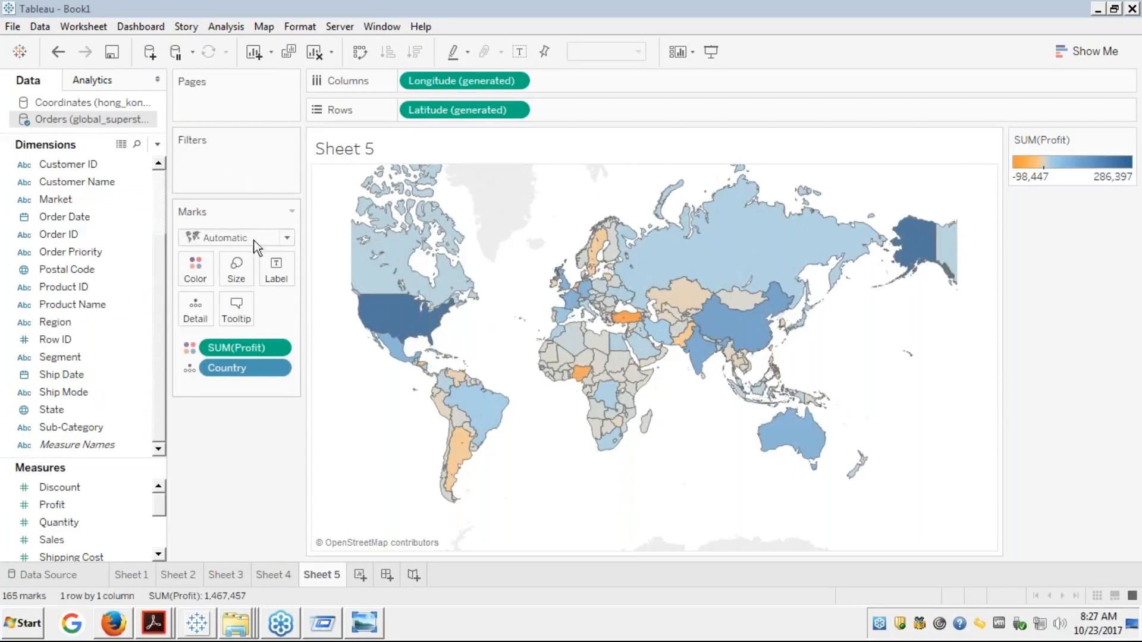
left_click(157, 144)
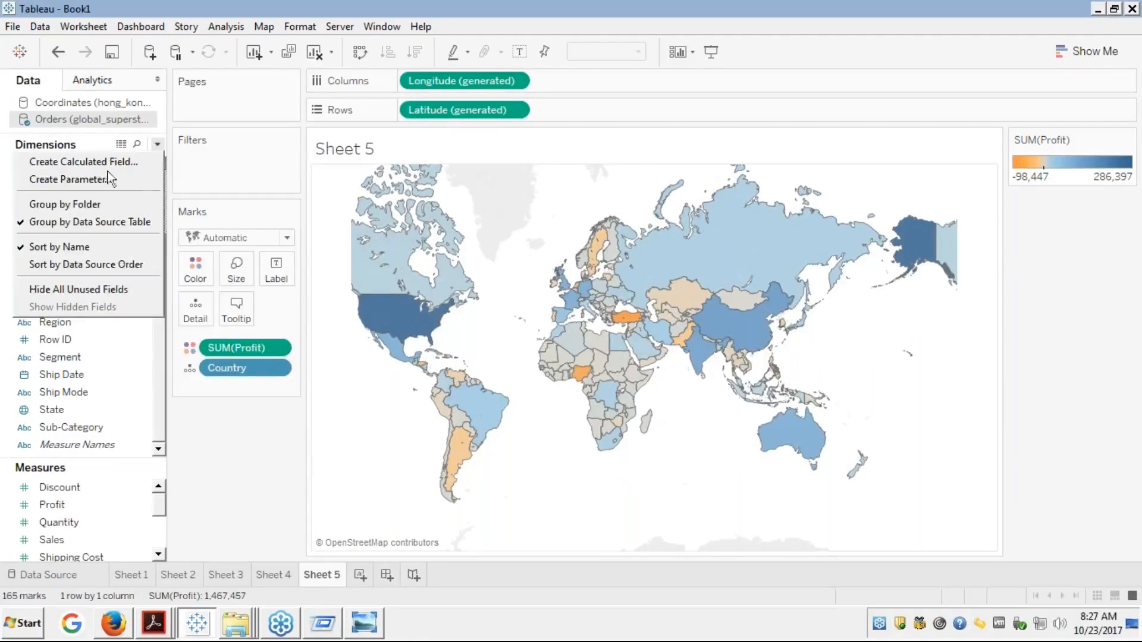
left_click(88, 166)
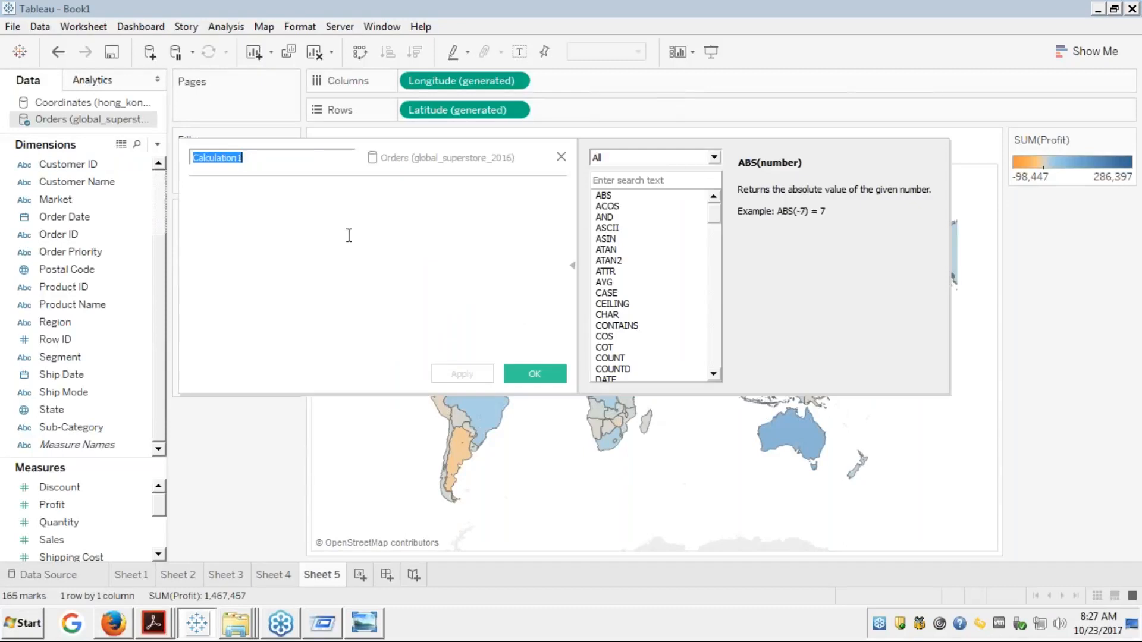
left_click(713, 158)
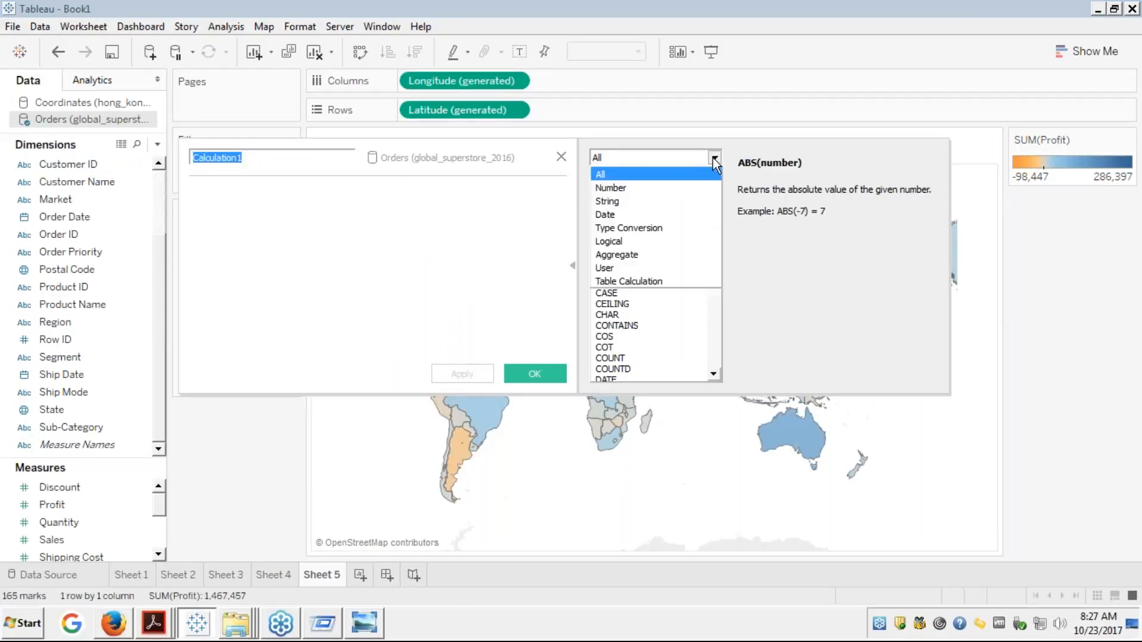
left_click(625, 189)
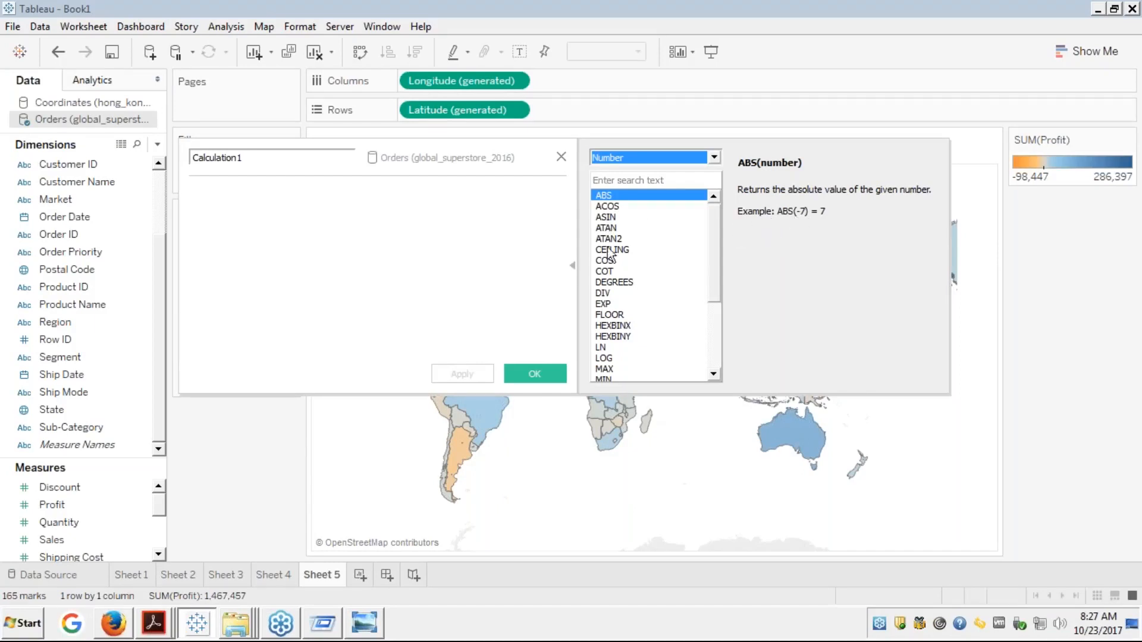
left_click(602, 272)
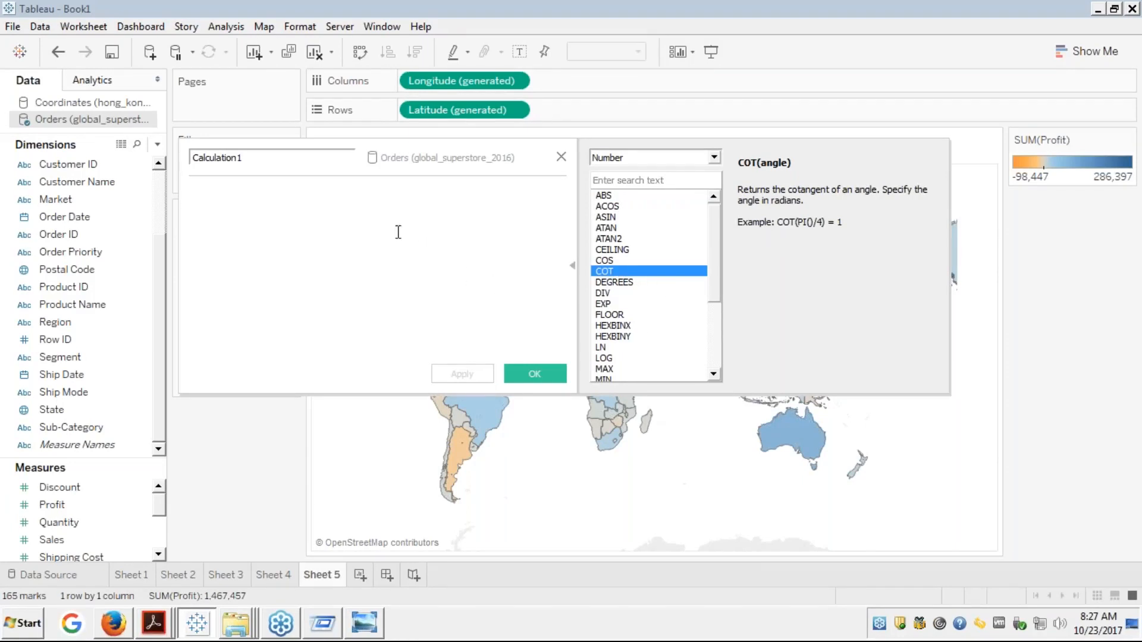
left_click(241, 153)
key("Delete")
left_click(563, 159)
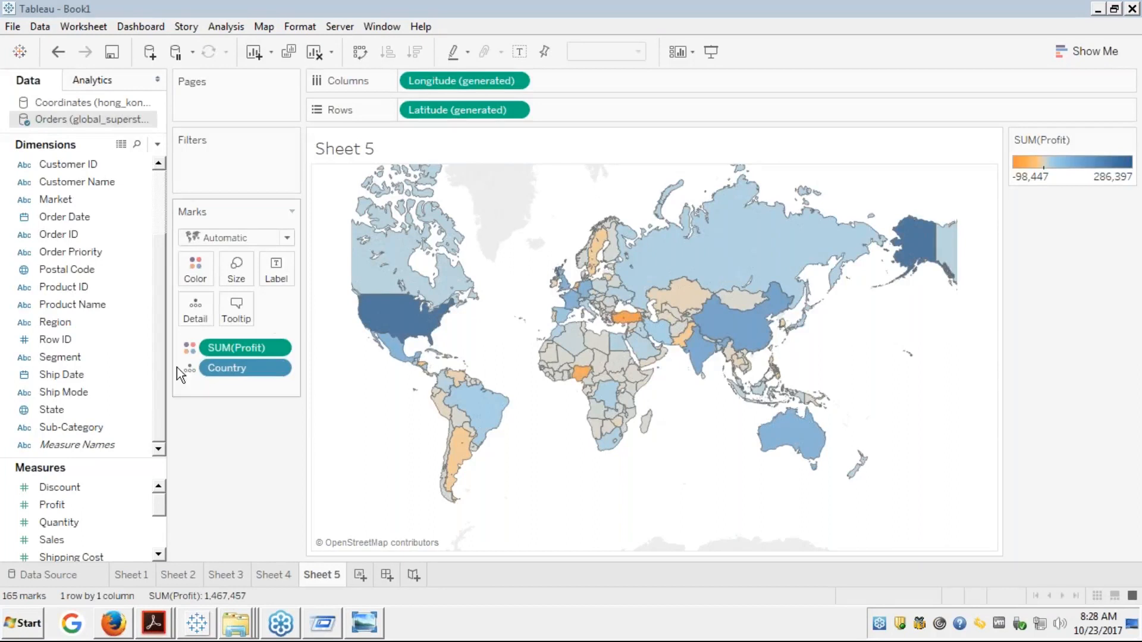
- Show mark labels on the profit map, convert it to a text table of Profit by Country, and look through the rows
mouse_move(625, 321)
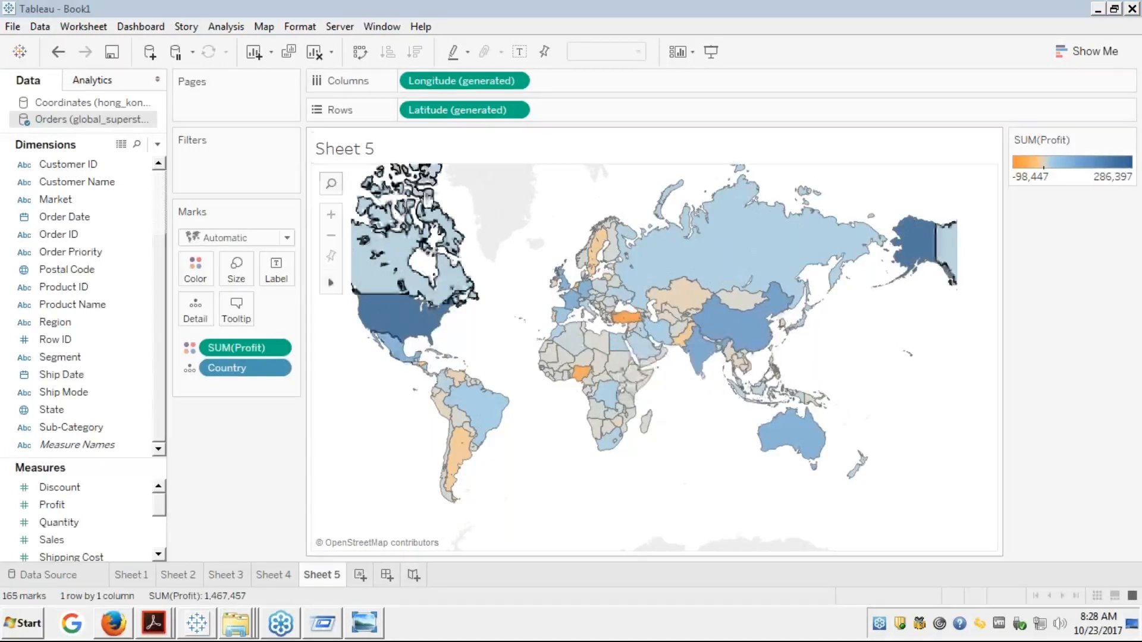
left_click(520, 52)
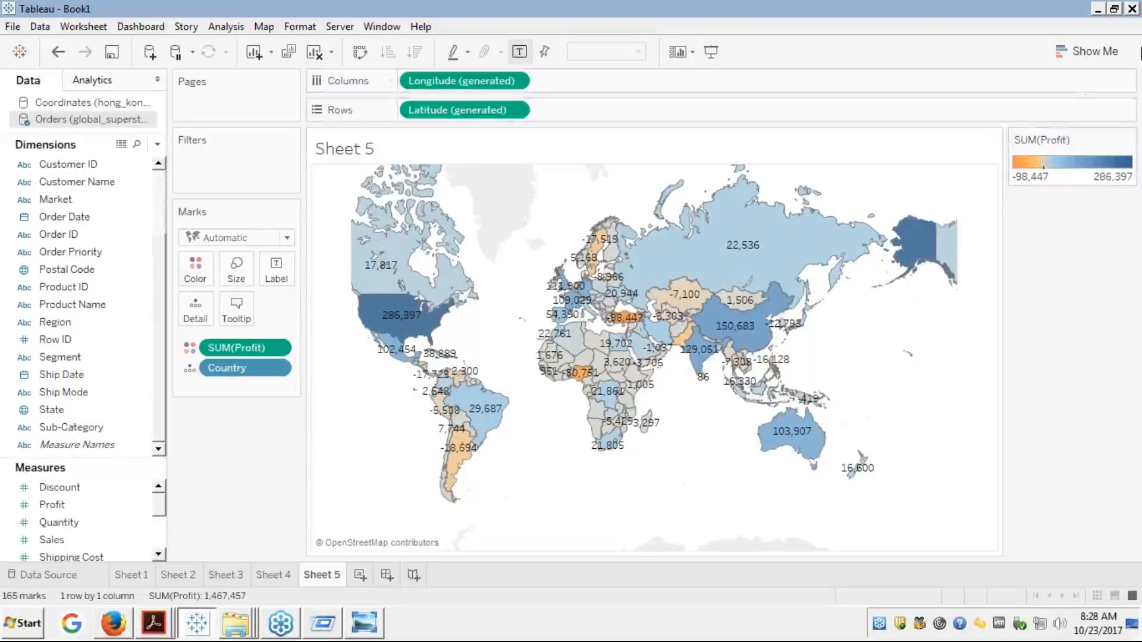
left_click(1072, 52)
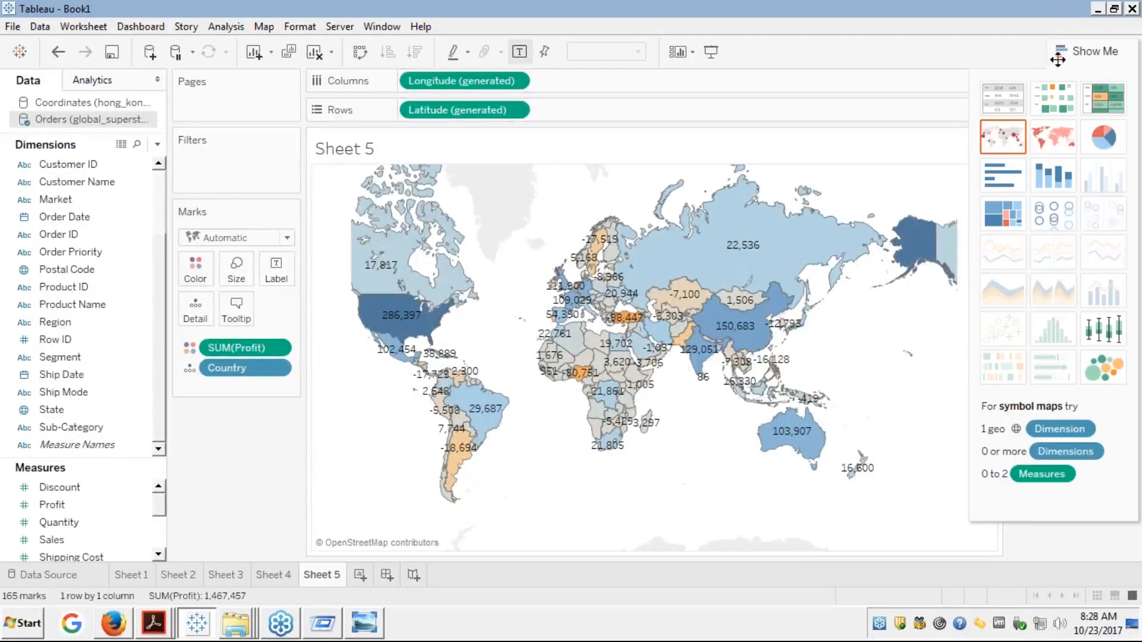
left_click(995, 102)
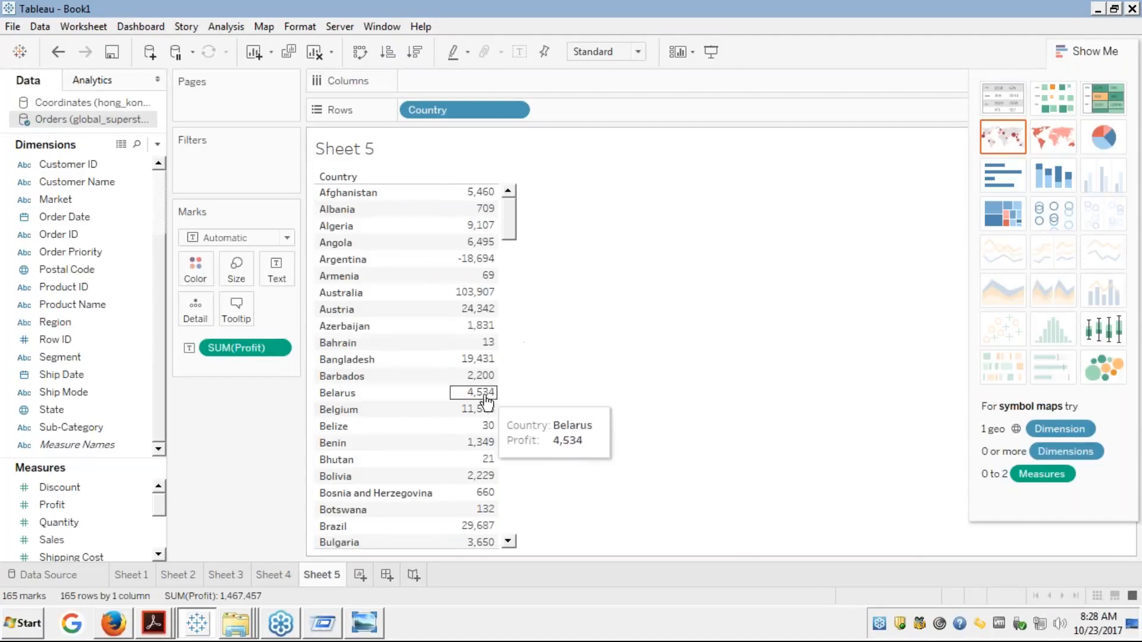
left_click(509, 512)
left_click(508, 512)
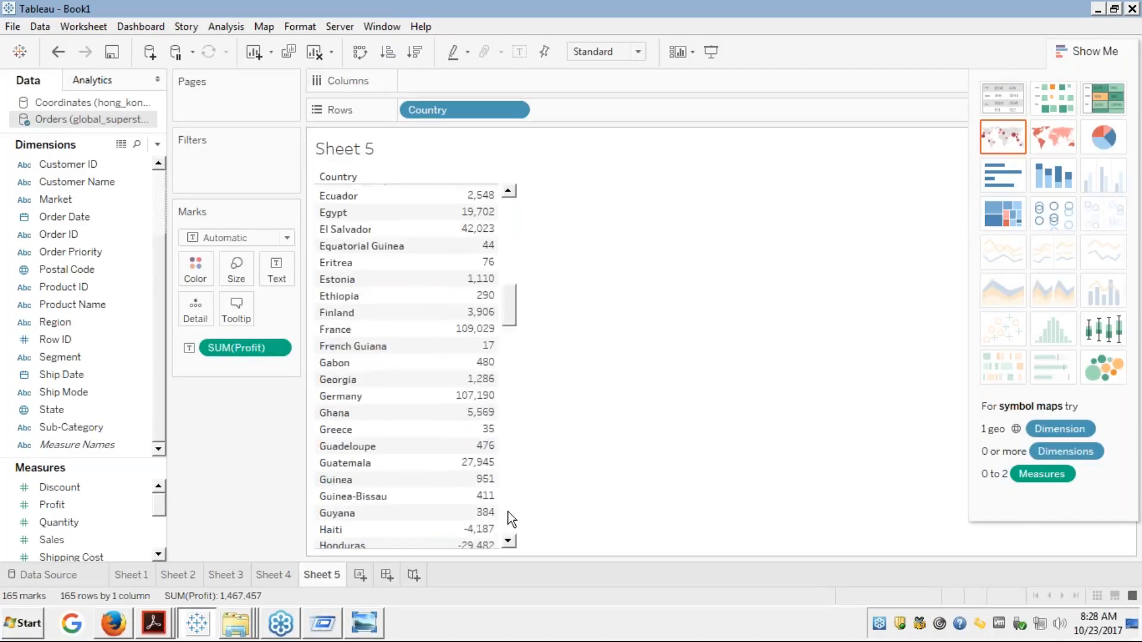
left_click(508, 512)
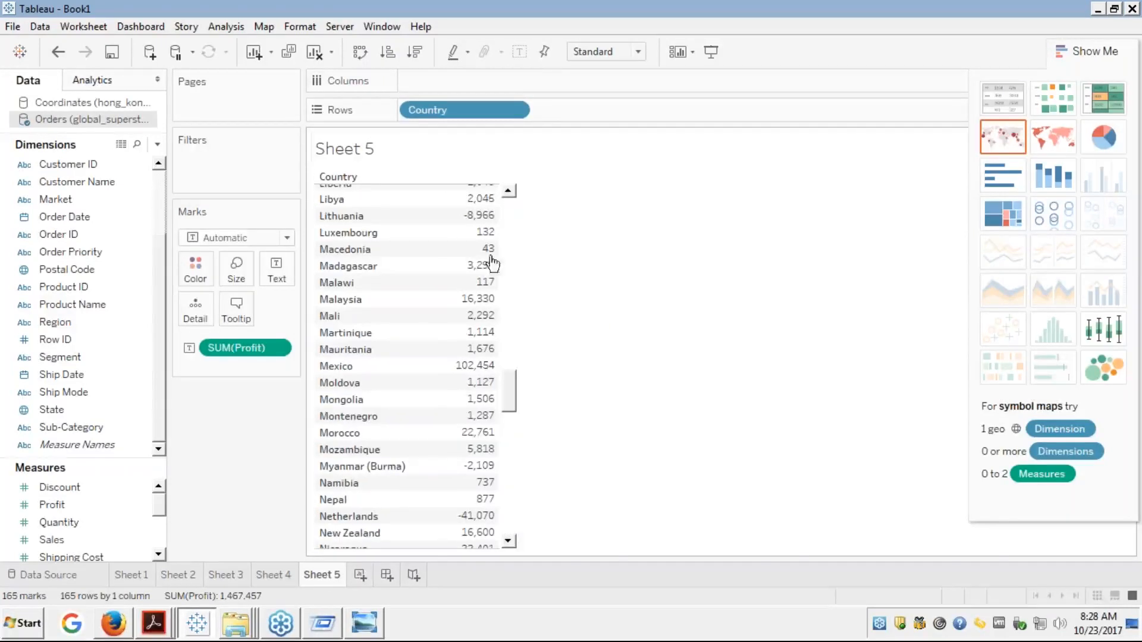
left_click(506, 214)
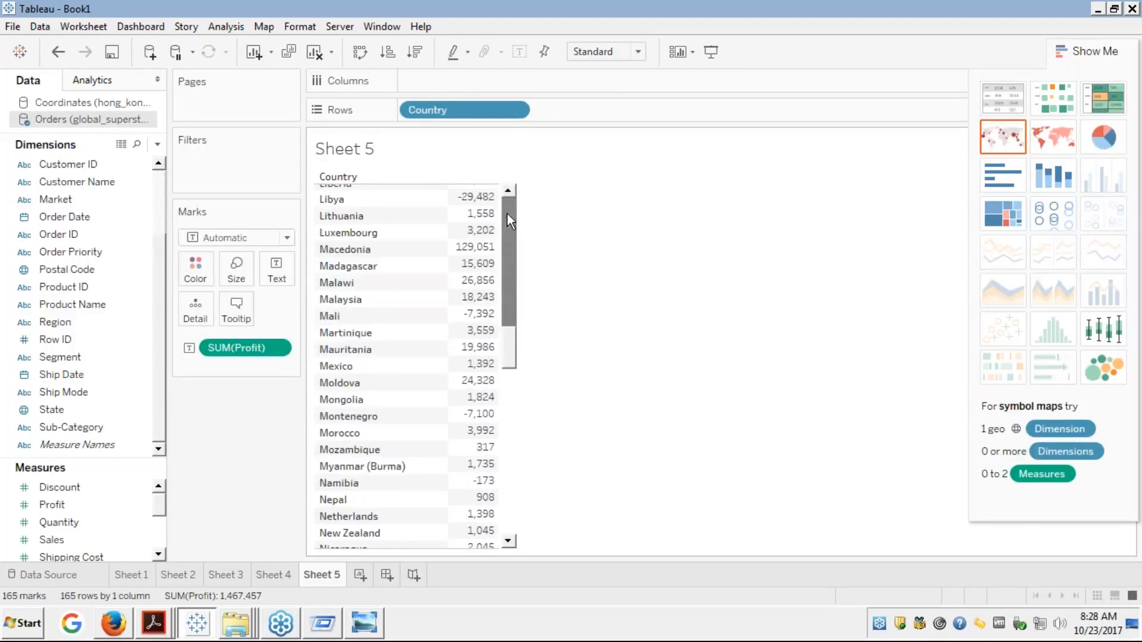
left_click(507, 212)
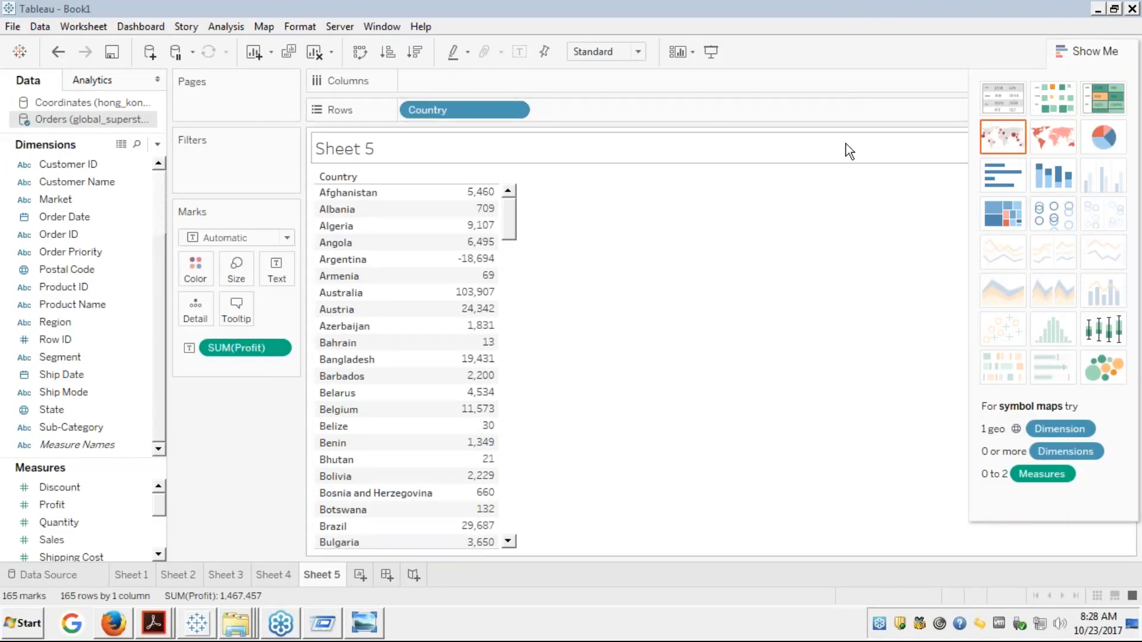
- Create a new calculated field on the Orders data source and name it Calculation_Abs
left_click(158, 144)
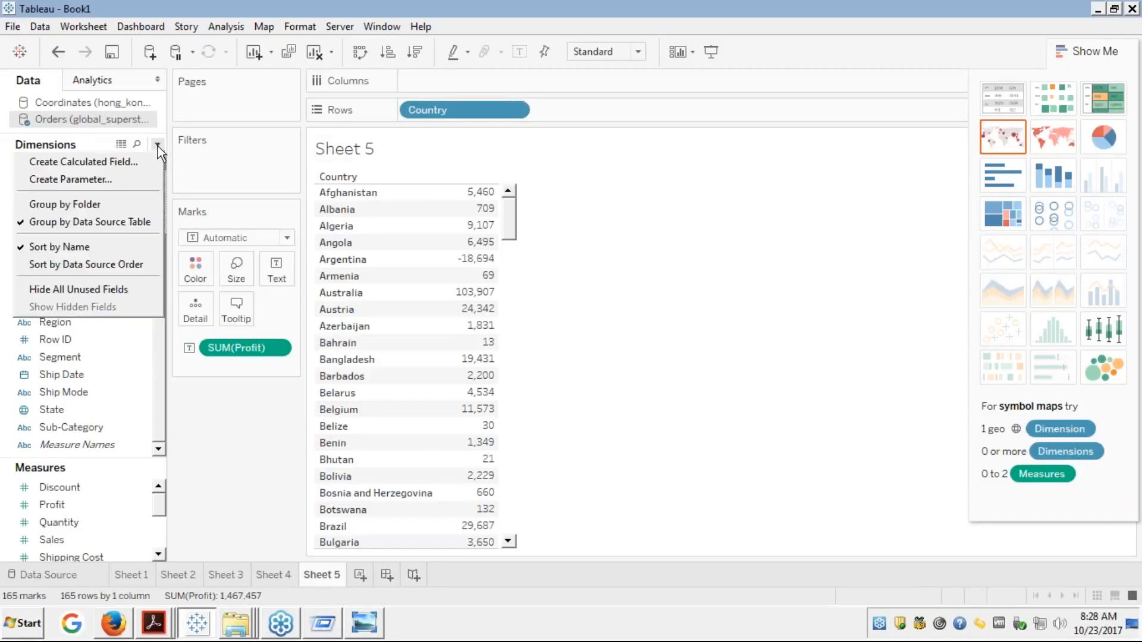
left_click(92, 163)
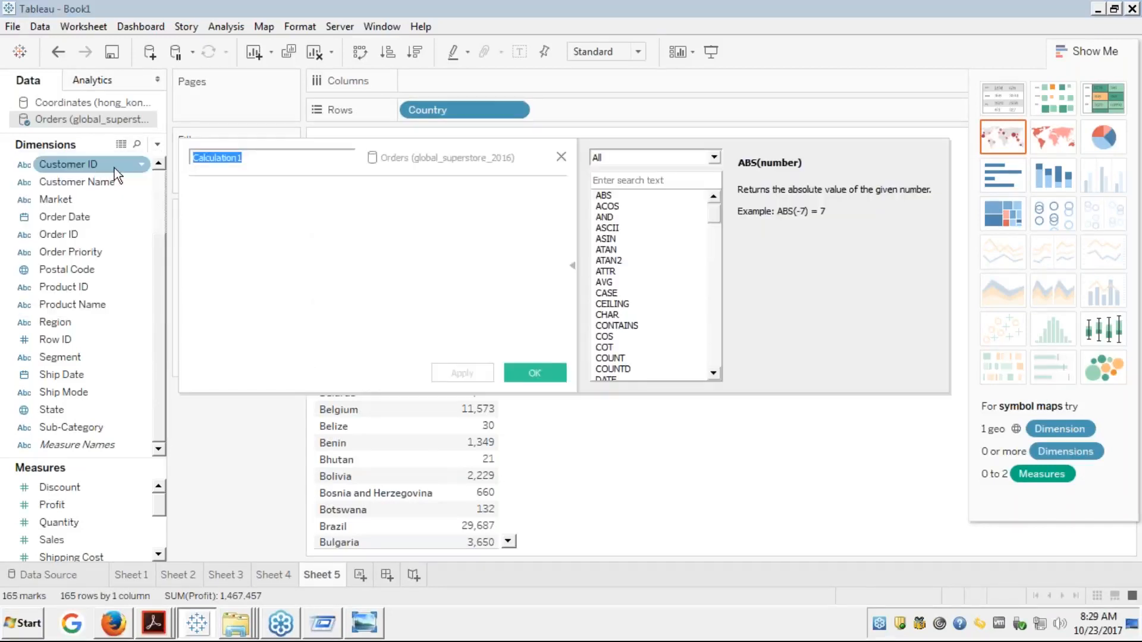
key("Right")
key("BackSpace")
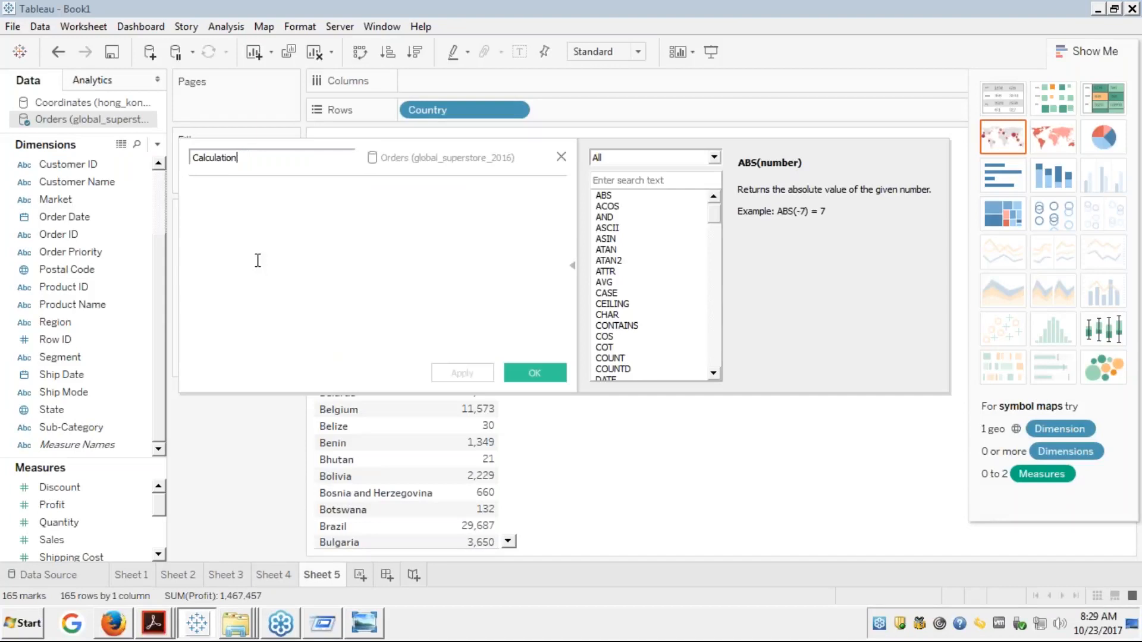
type("_Abs")
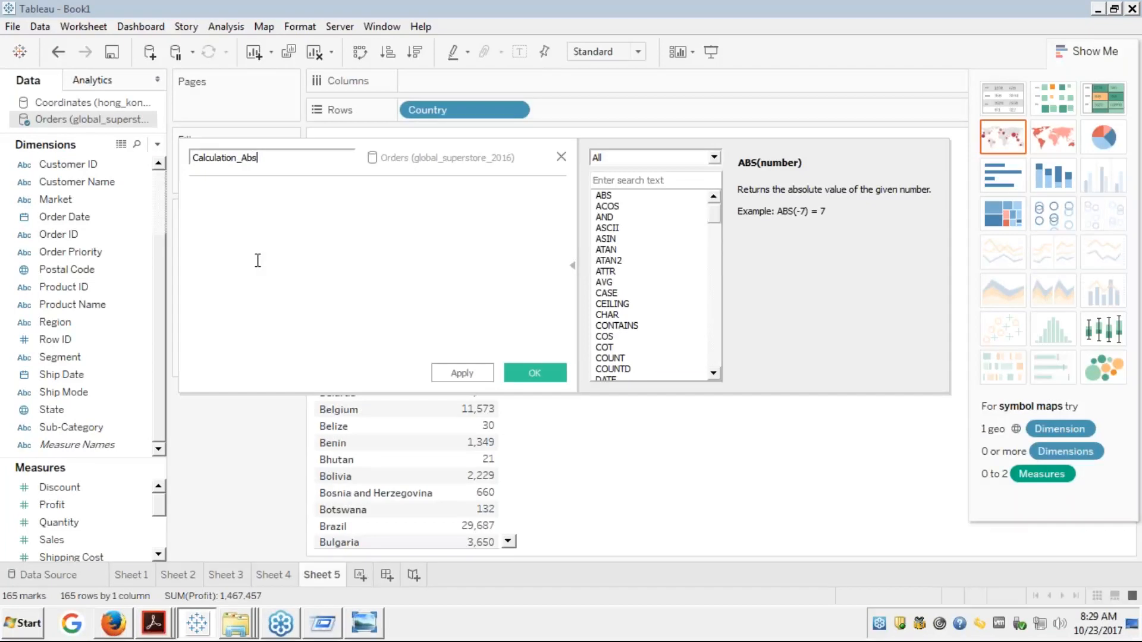
- Enter the ABS function in the formula by autocompletion, and clear the formula again
left_click(258, 261)
type("abs")
key("Return")
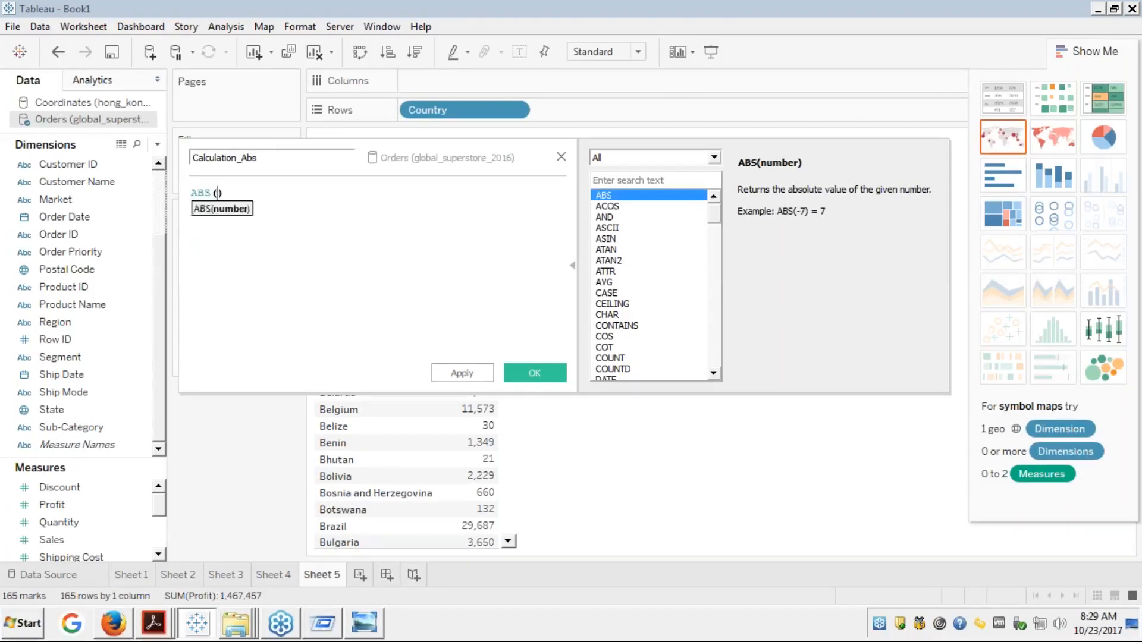
left_click(224, 194)
key("BackSpace")
key("BackSpace")
key("BackSpace")
key("BackSpace")
key("BackSpace")
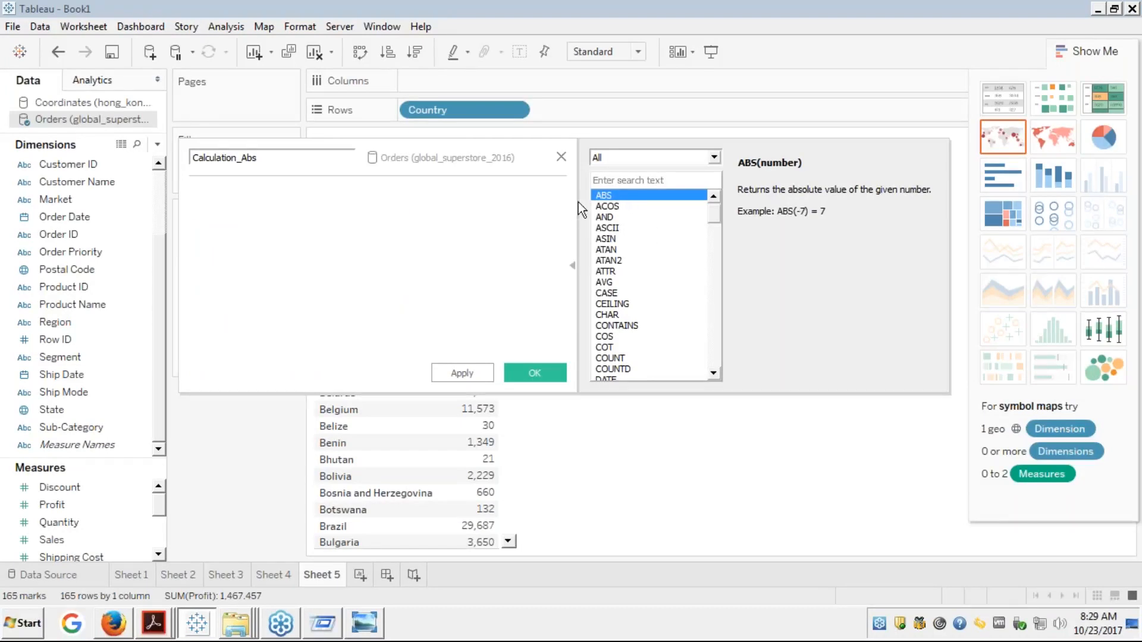
- Insert ABS into the formula from the function reference list, and delete it again
double_click(621, 194)
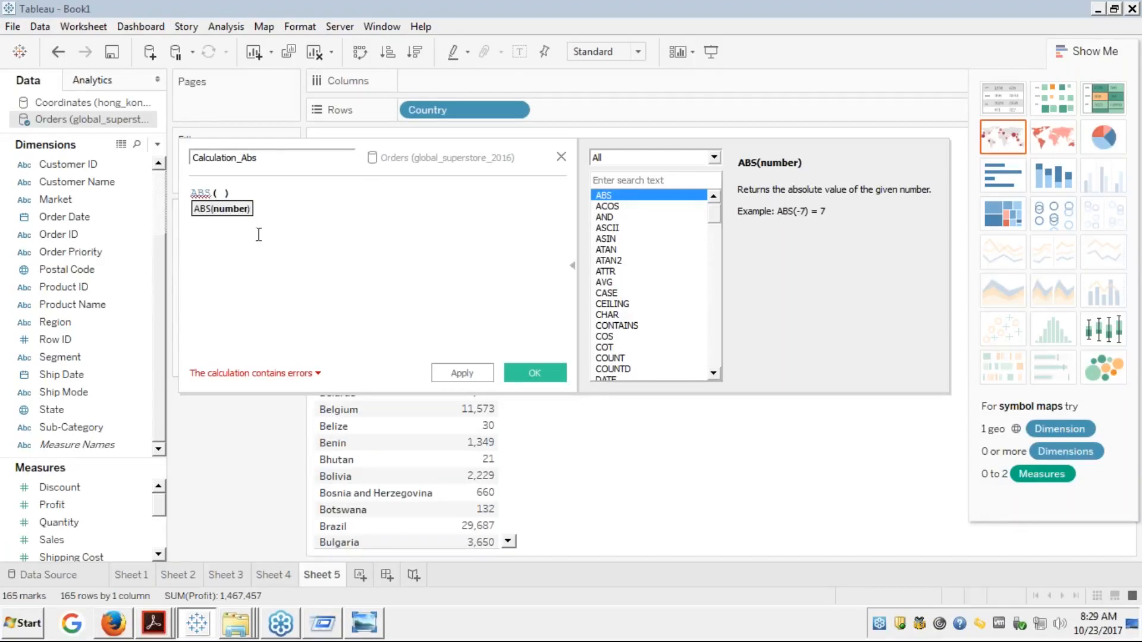
key("BackSpace")
key("BackSpace")
key("BackSpace")
key("BackSpace")
key("BackSpace")
key("BackSpace")
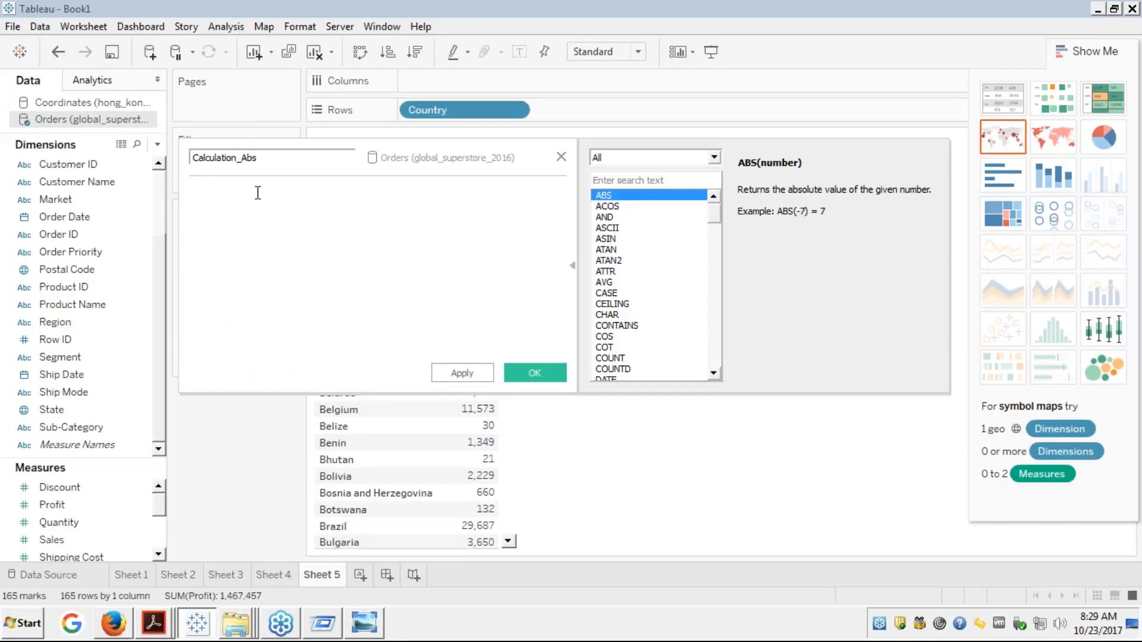
- Define Calculation_Abs as ABS([Profit]) using the function list and field autocompletion, and save the calculation
double_click(632, 196)
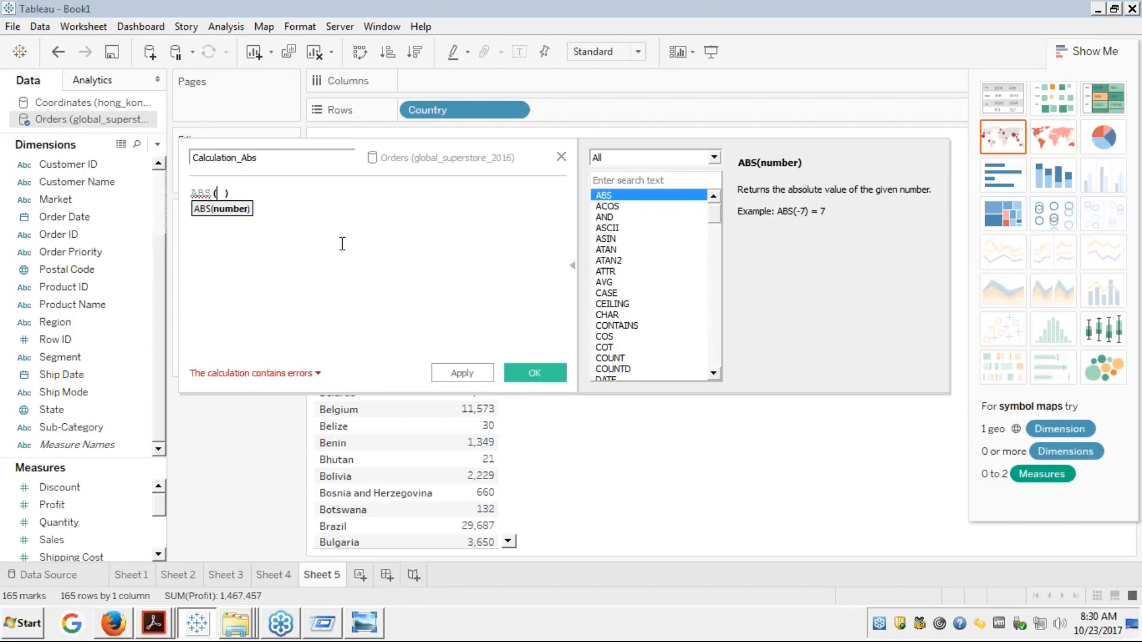
type("pro")
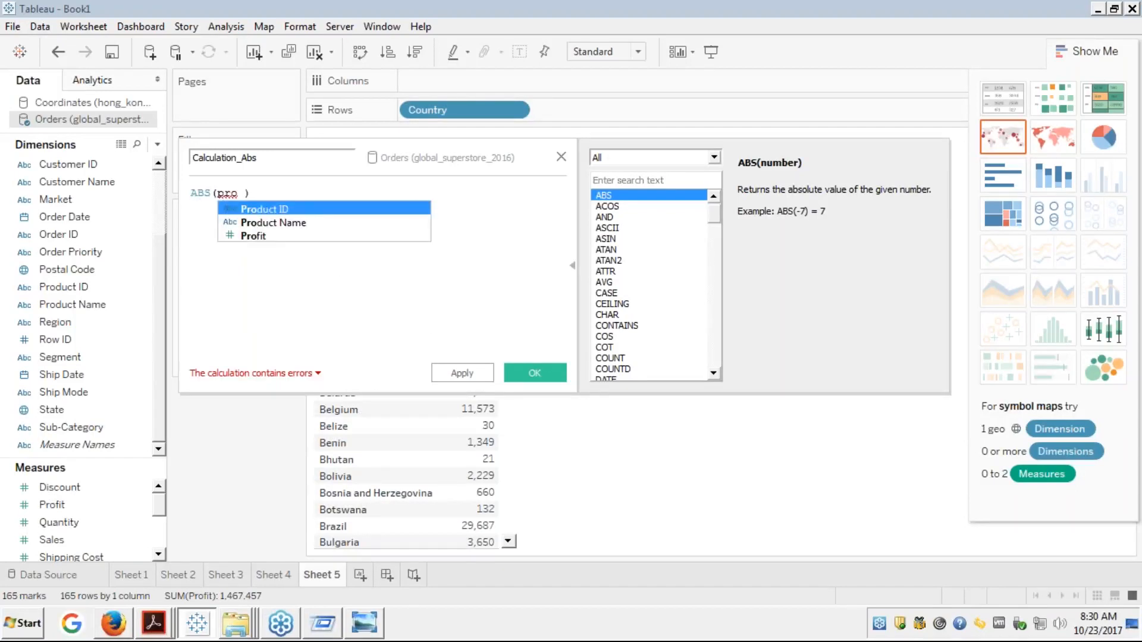
key("Down")
key("Down")
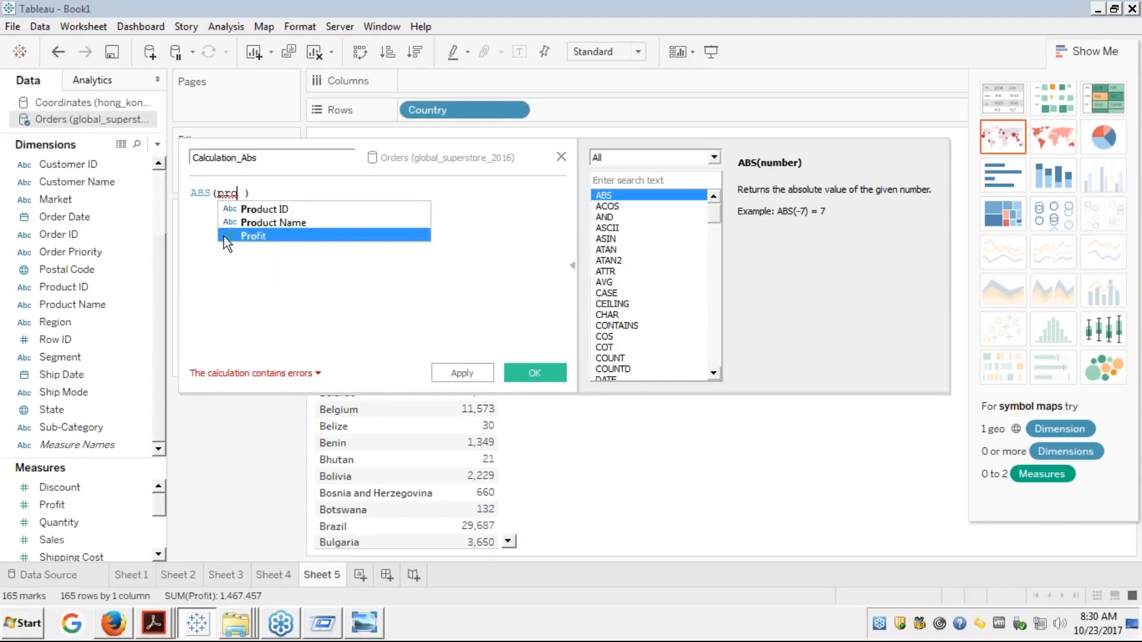
double_click(260, 236)
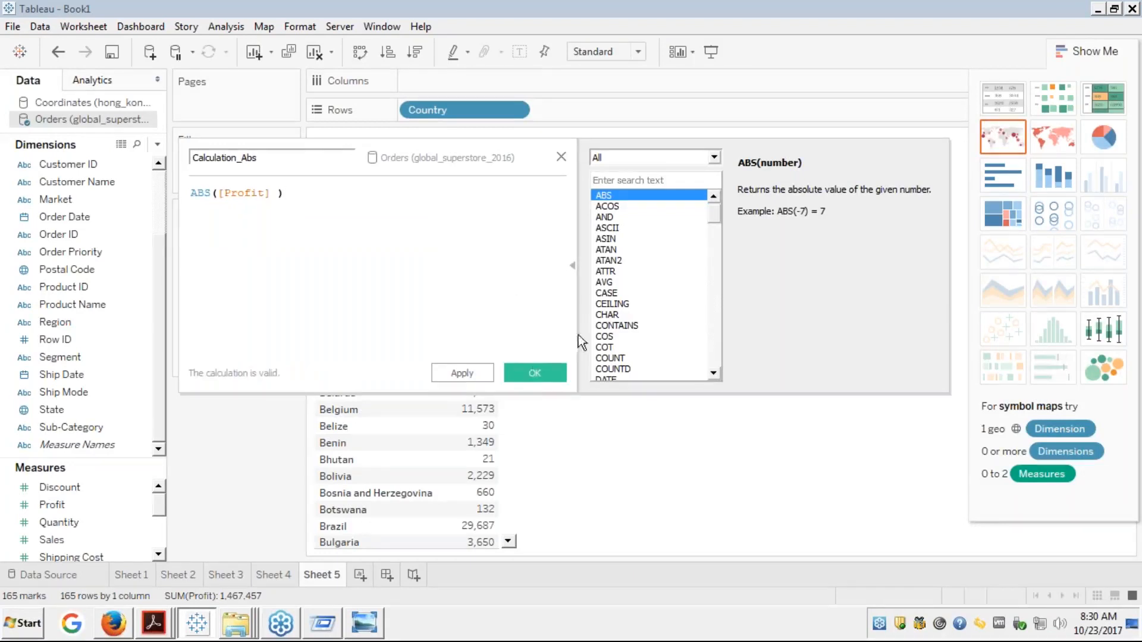
left_click(533, 369)
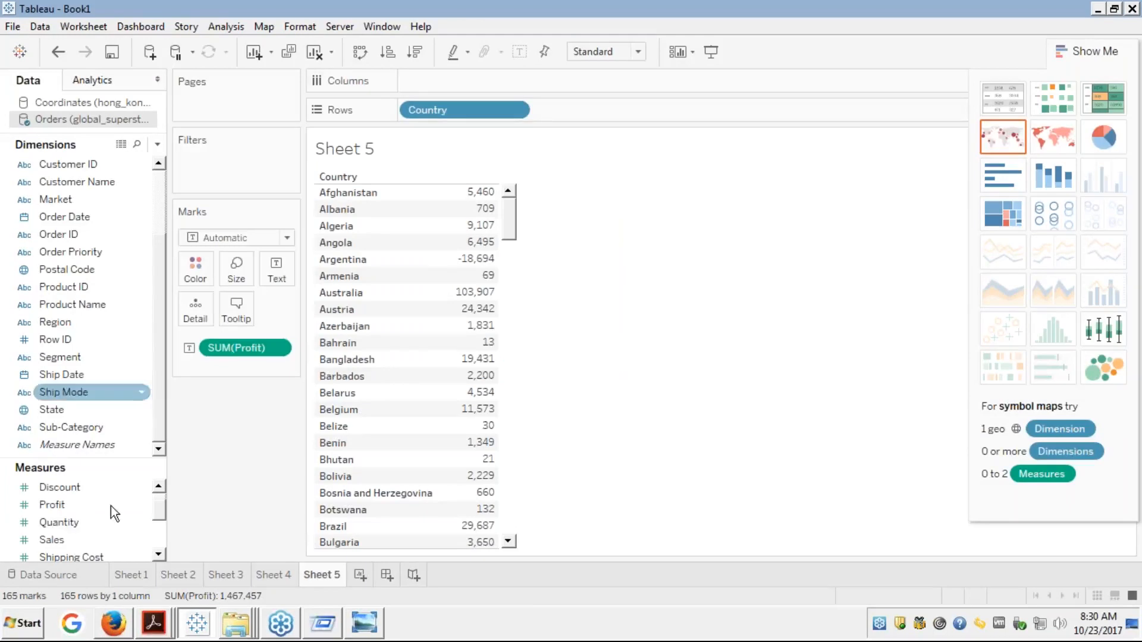
- Find Calculation_Abs among the measures and add it to the country table beside Profit
left_click(159, 554)
left_click(159, 554)
left_click(159, 555)
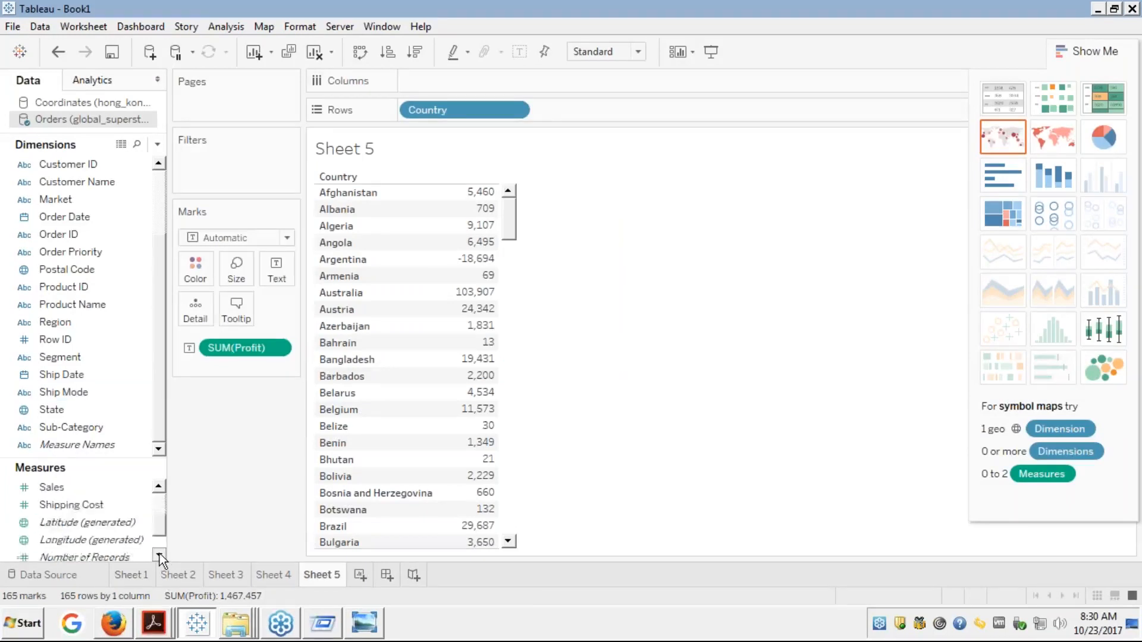
left_click(160, 555)
left_click(159, 554)
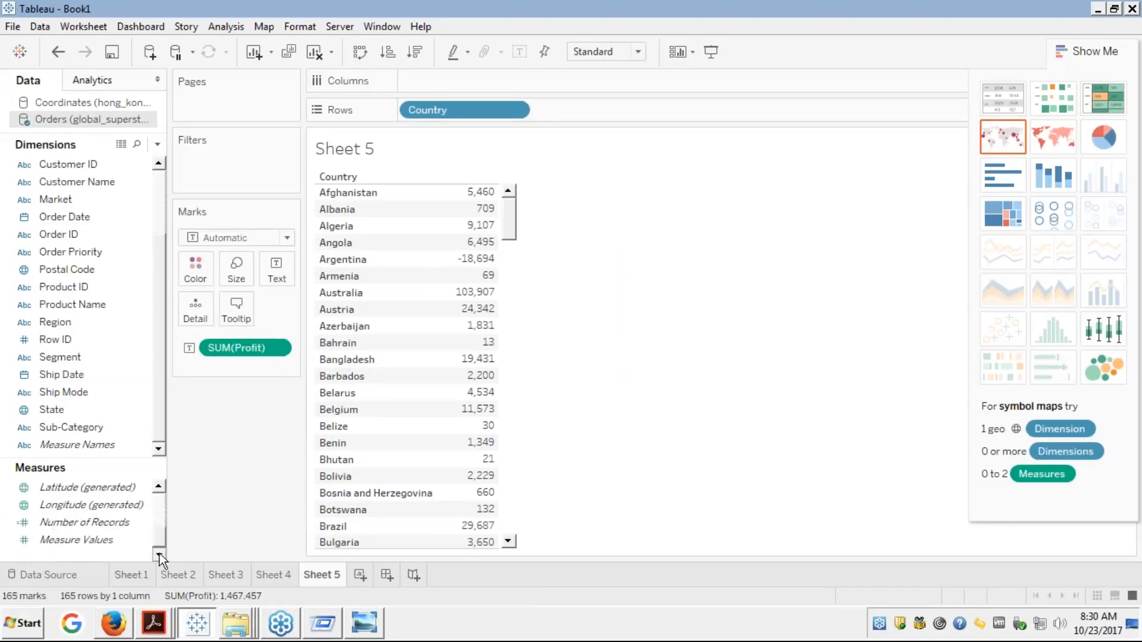
left_click(156, 501)
left_click(153, 502)
left_click_drag(89, 487, 397, 640)
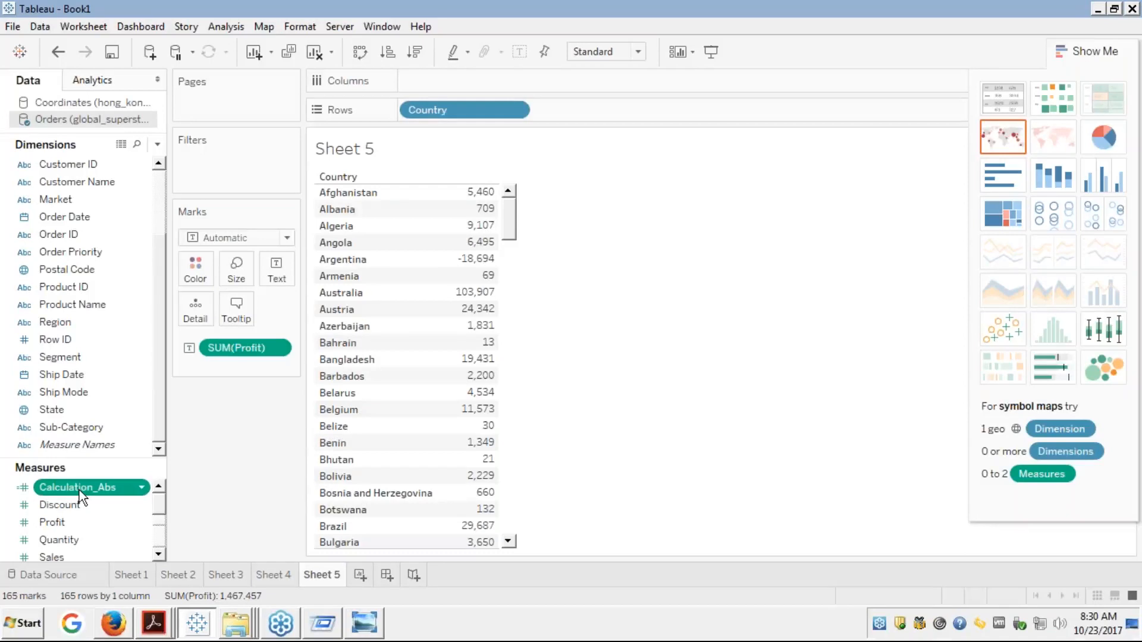
left_click_drag(79, 490, 595, 111)
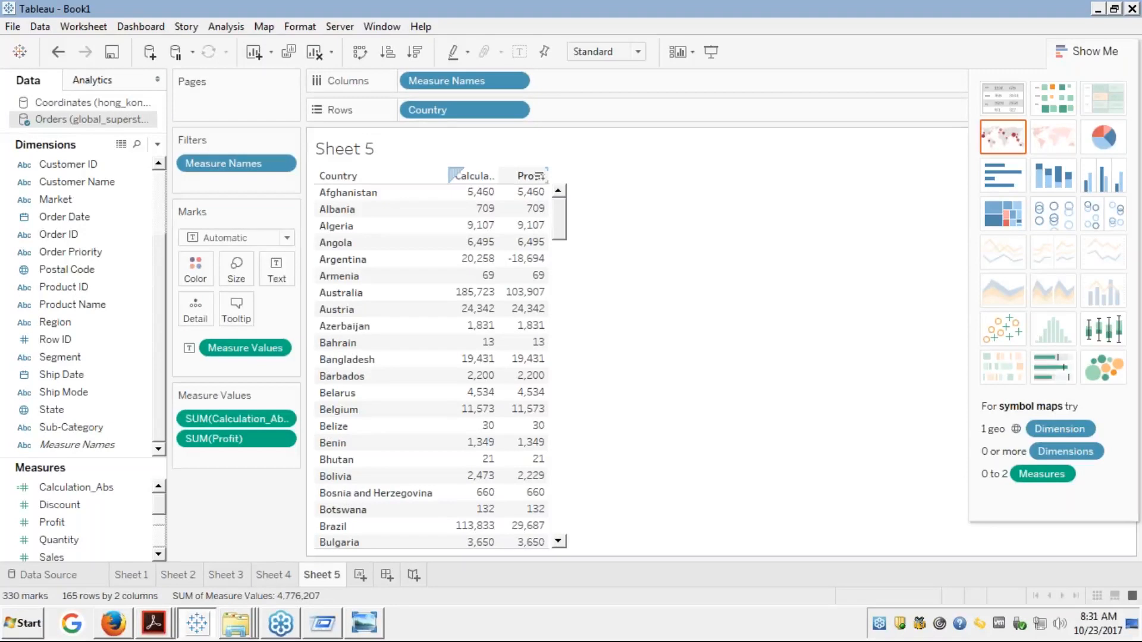
- Remove the Profit measure from the table and look through the Calculation_Abs values by country
left_click_drag(519, 180, 62, 342)
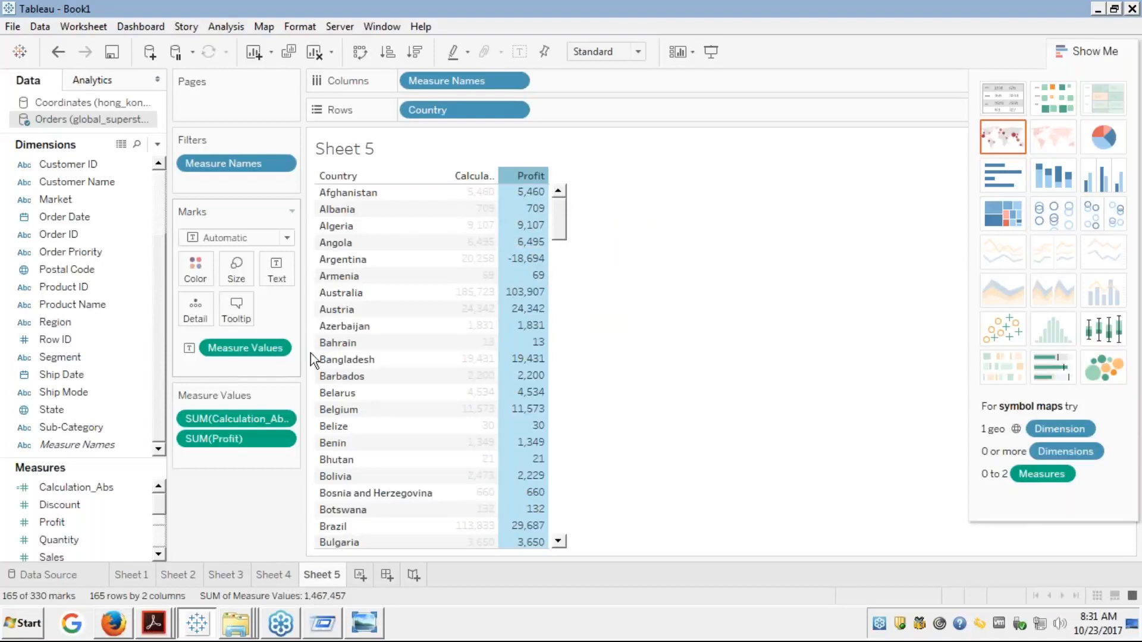
left_click_drag(223, 440, 77, 467)
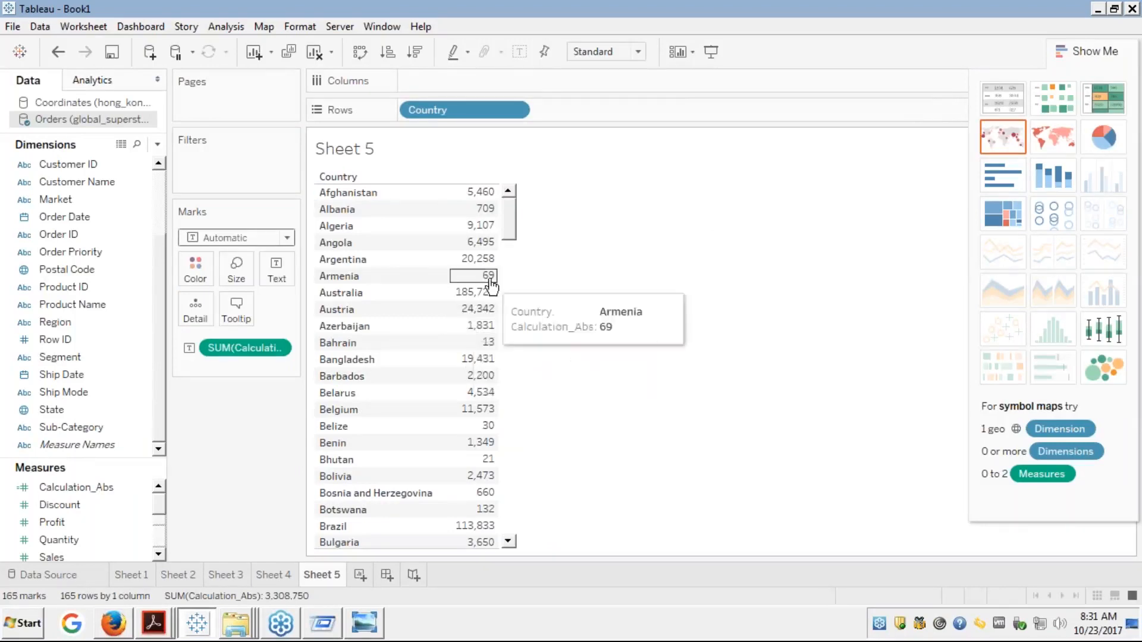
scroll(482, 280, "down", 6)
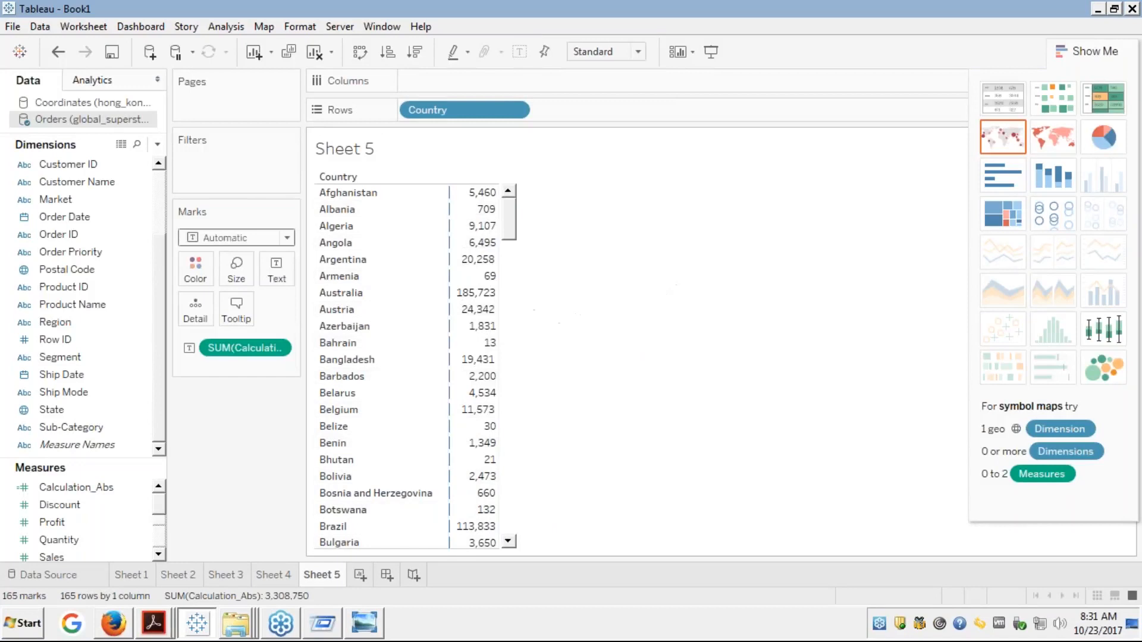
scroll(483, 285, "down", 1)
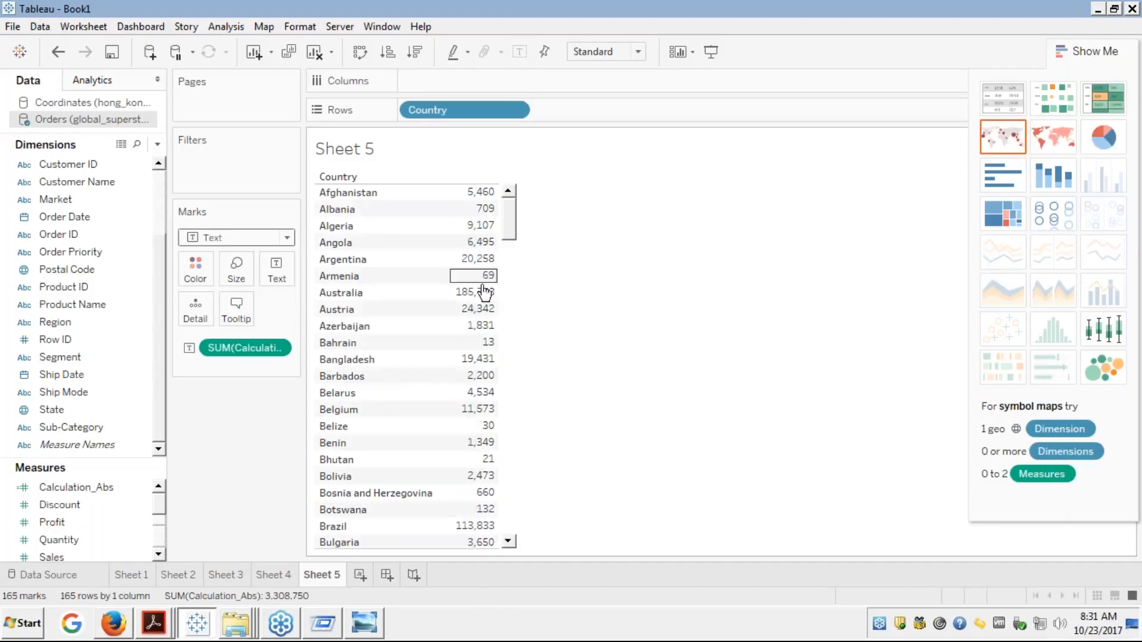
left_click(508, 508)
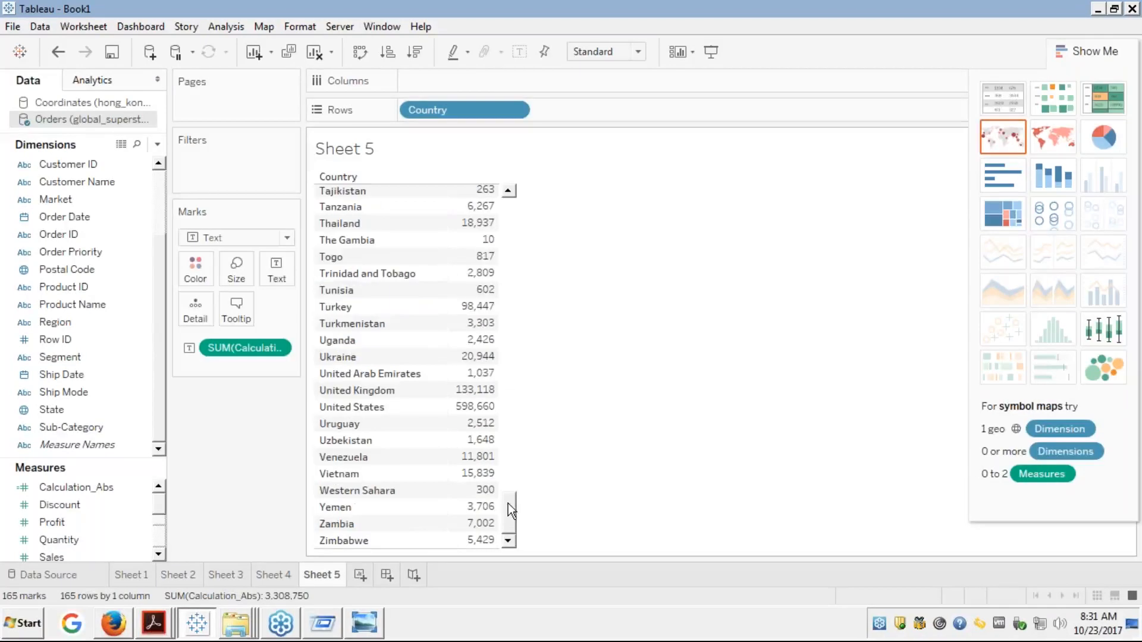
left_click(512, 238)
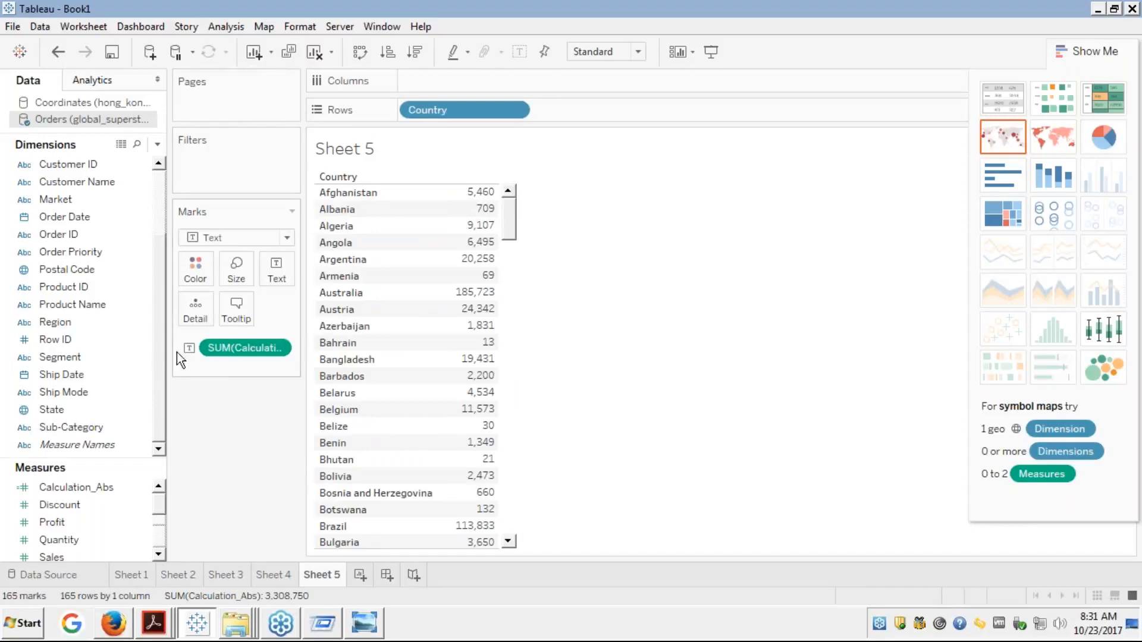
right_click(229, 348)
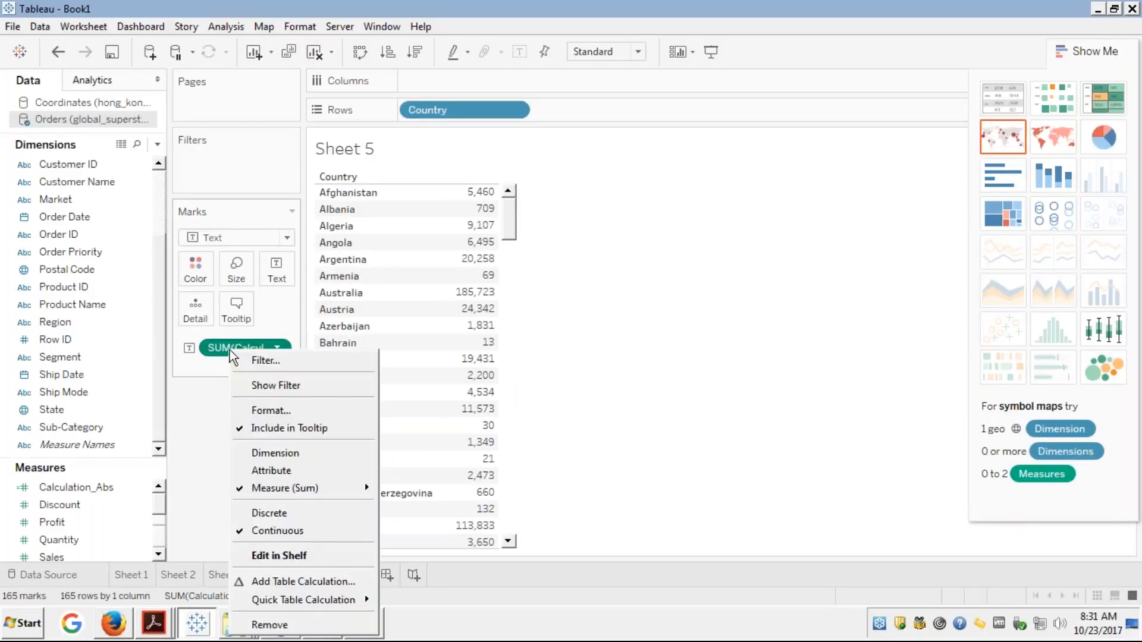
left_click(614, 323)
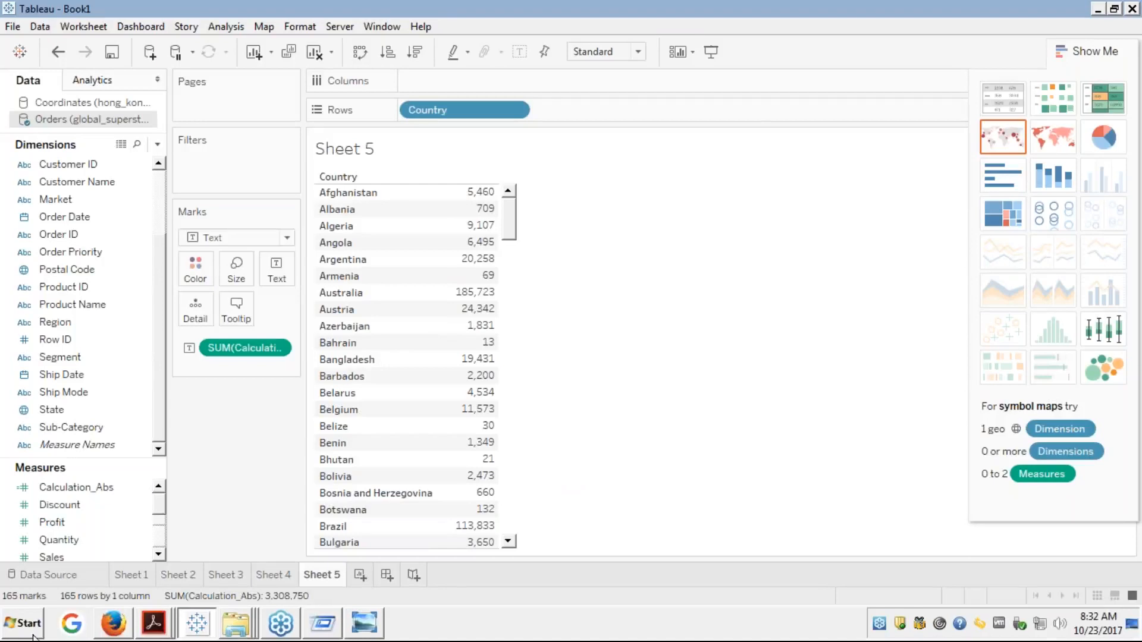
- Switch to Firefox and show the Introduction to Calculation slide of the Module 7 presentation in full screen
left_click(114, 622)
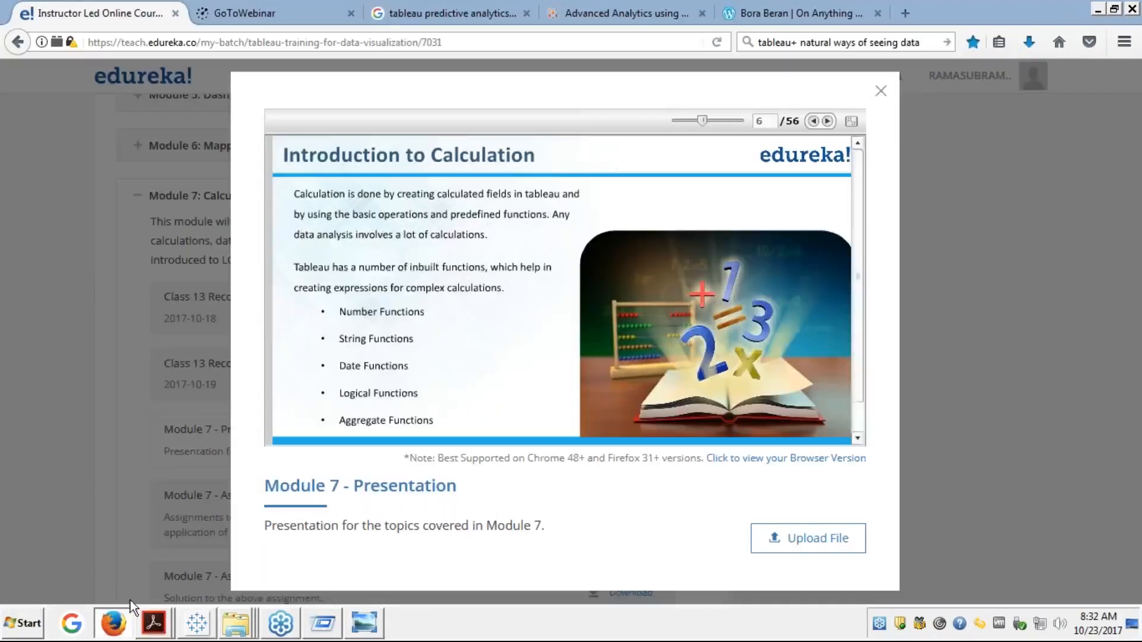
left_click(852, 122)
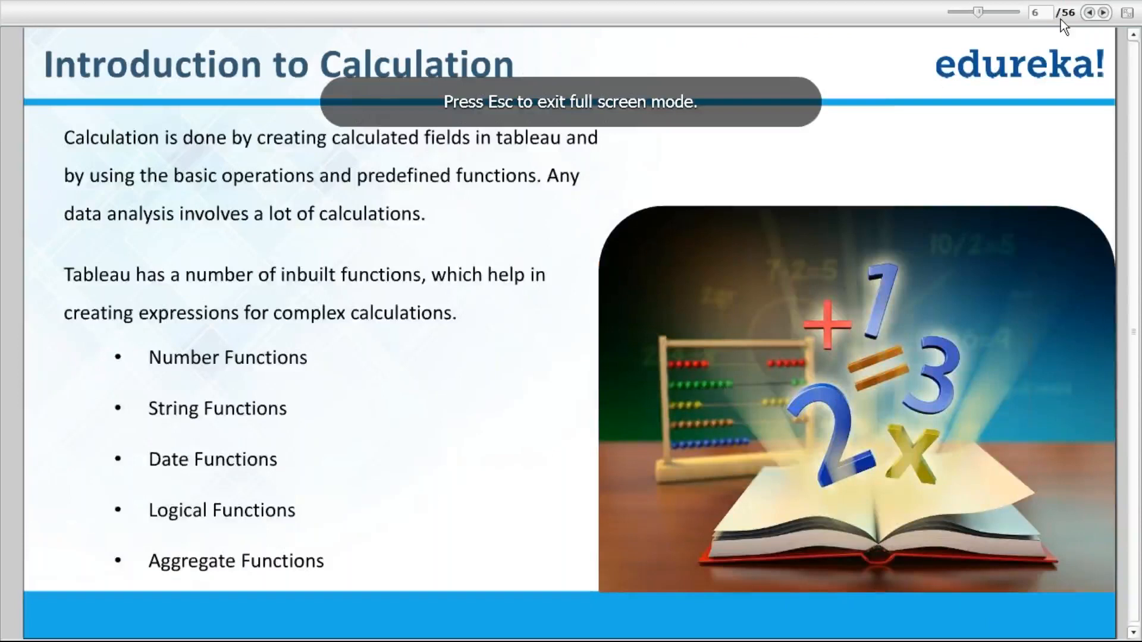
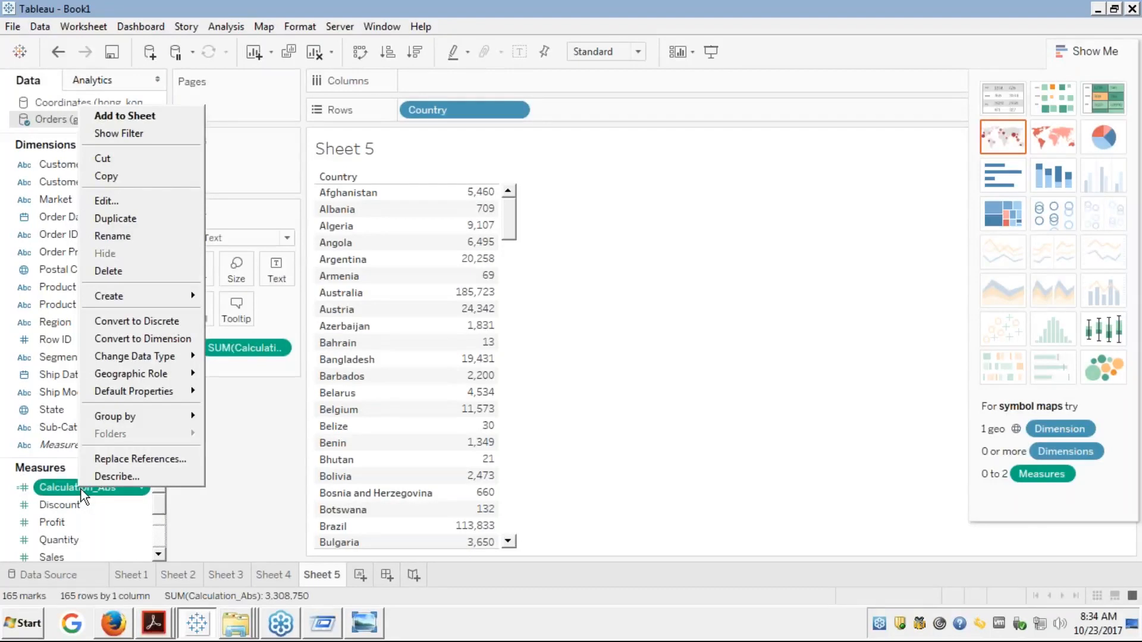
- Open the Calculation_Abs field for editing and rename it as profit ratio
left_click(107, 523)
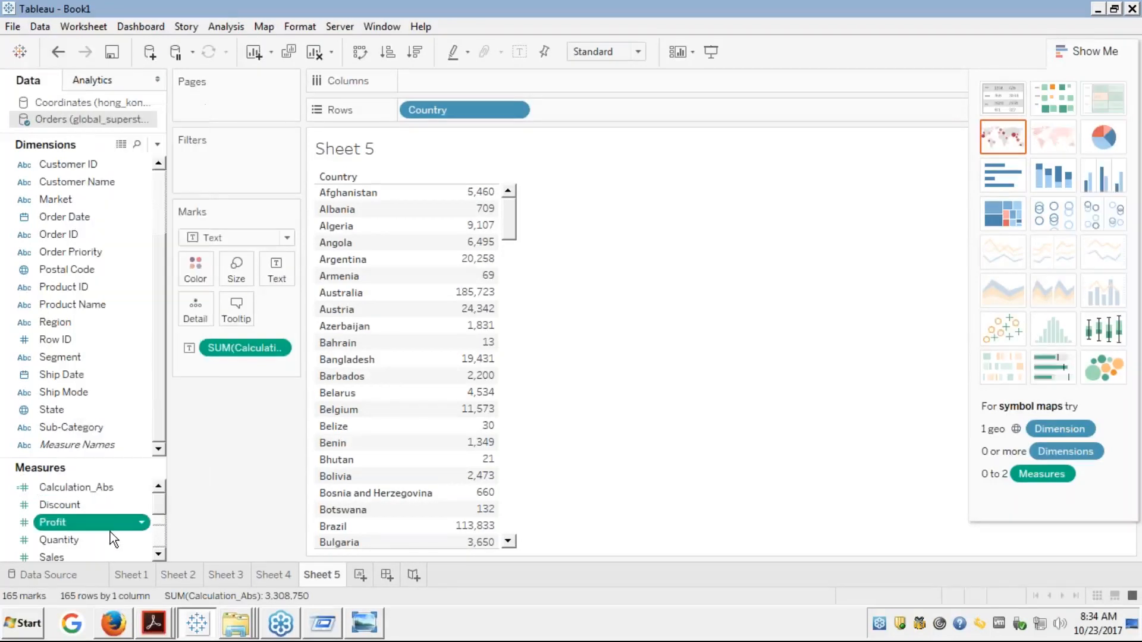
left_click(92, 484)
right_click(92, 484)
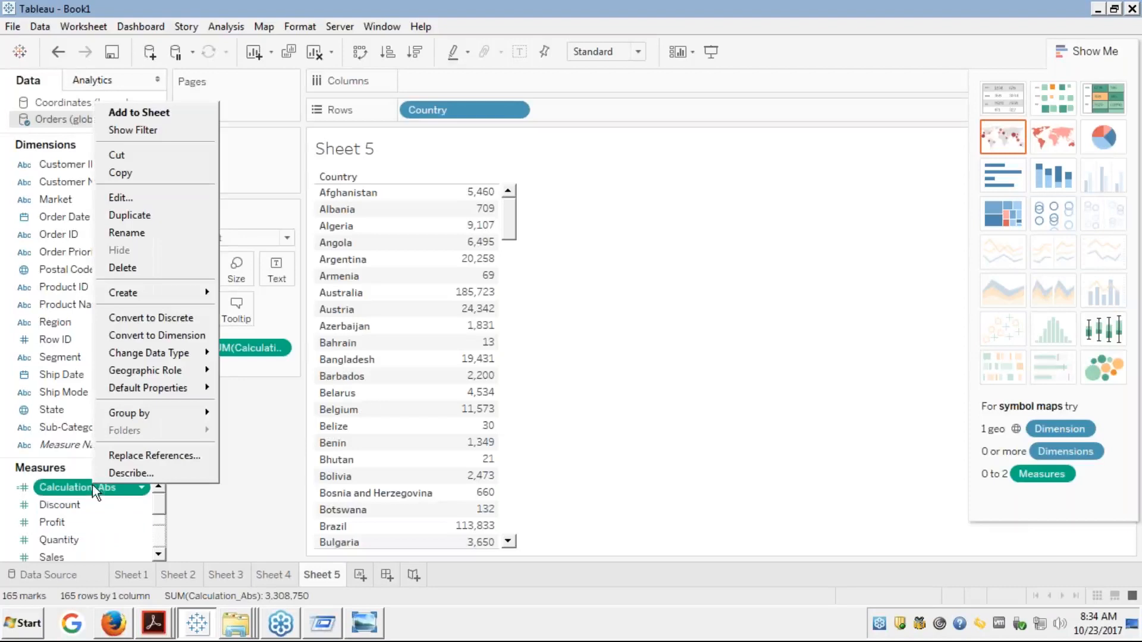
left_click(146, 199)
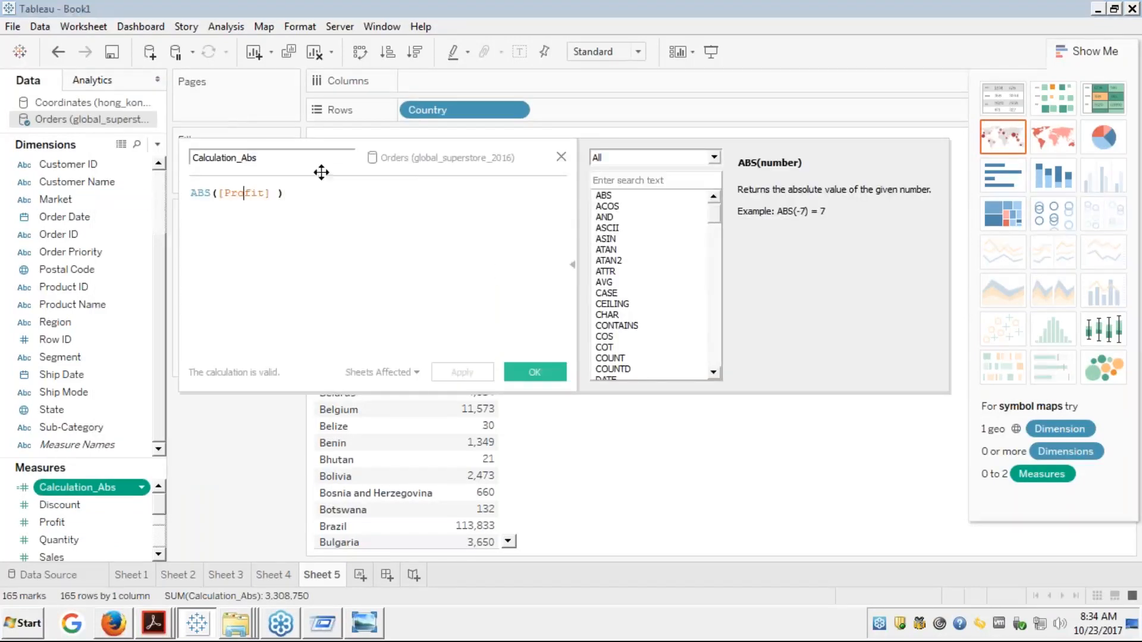
left_click(279, 158)
double_click(278, 157)
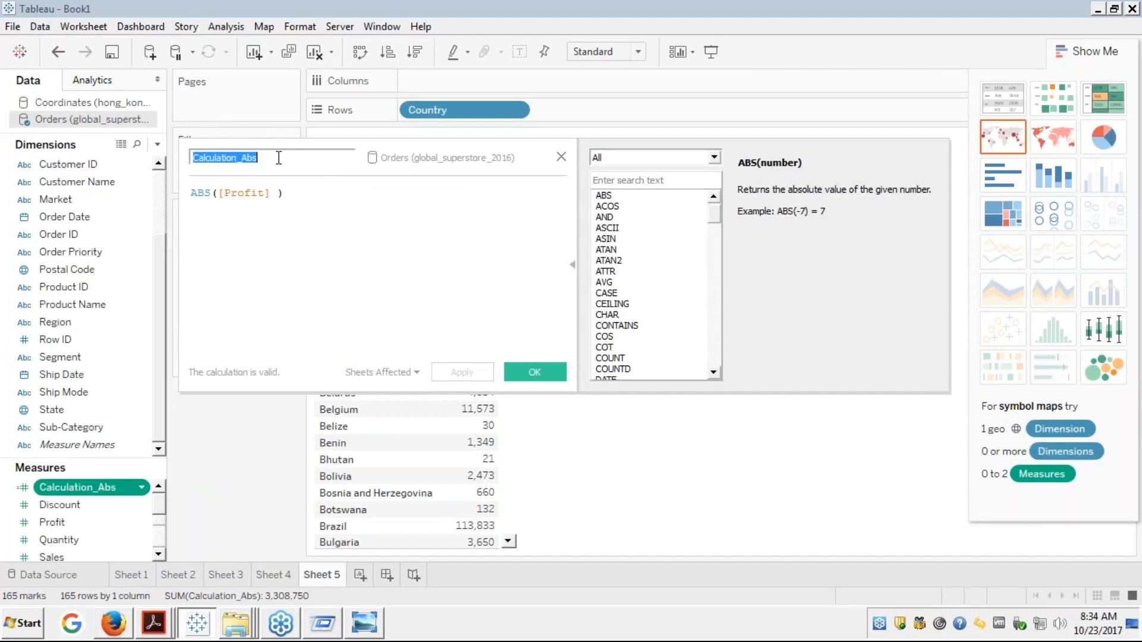
type("profit")
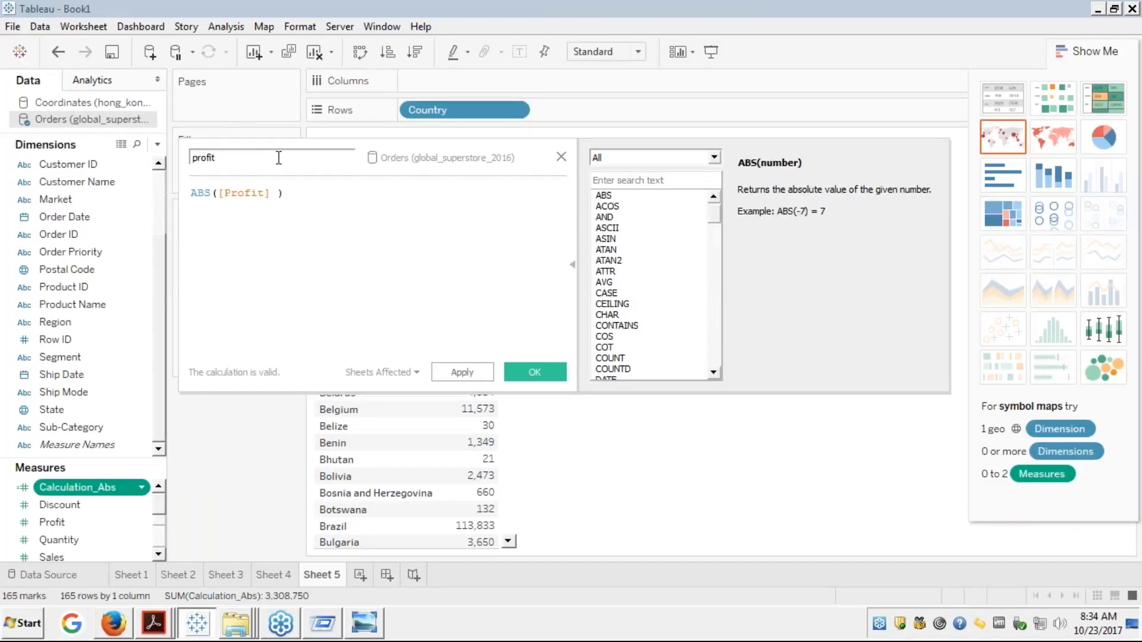
type(" ratio")
- Replace the formula of the profit ratio calculation with SUM([Profit])
triple_click(288, 193)
key("BackSpace")
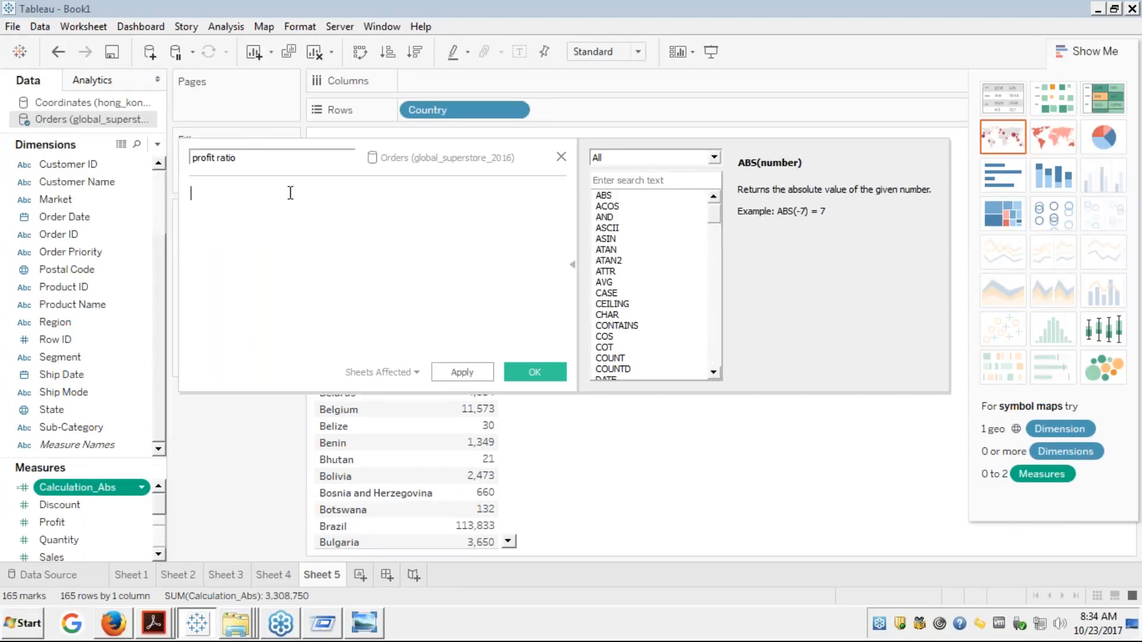
type("sum")
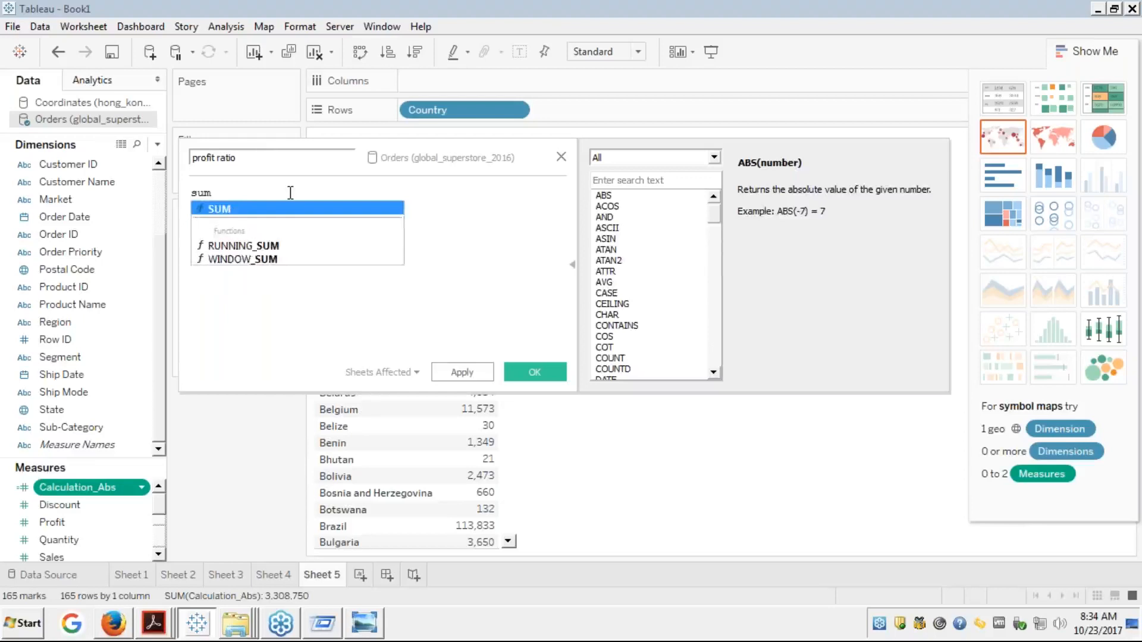
key("Return")
type("p")
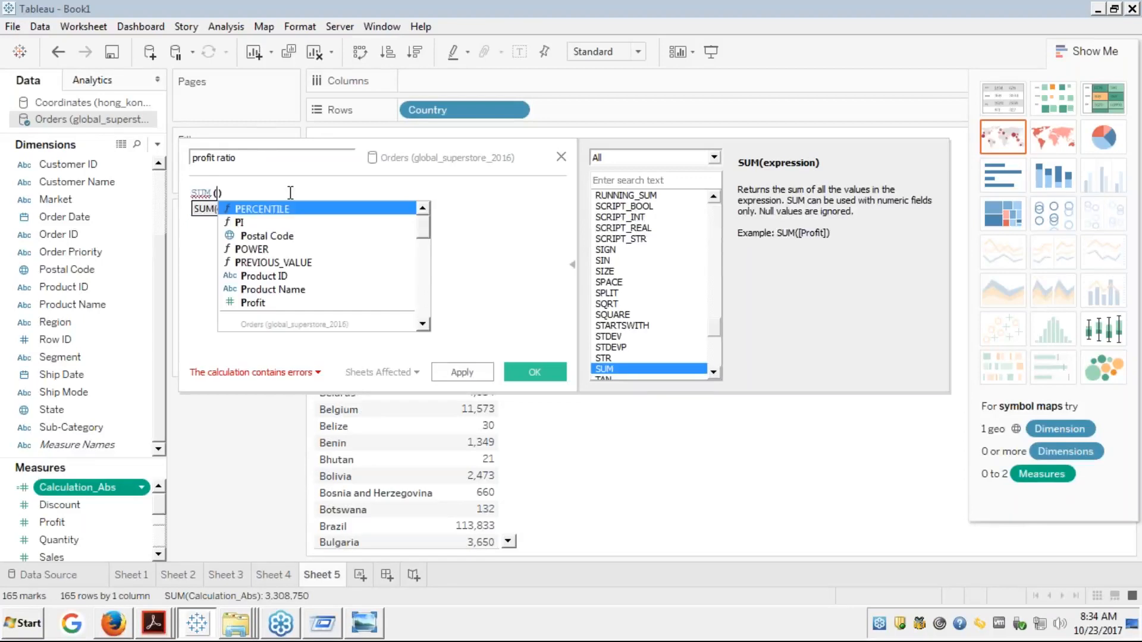
type("ro")
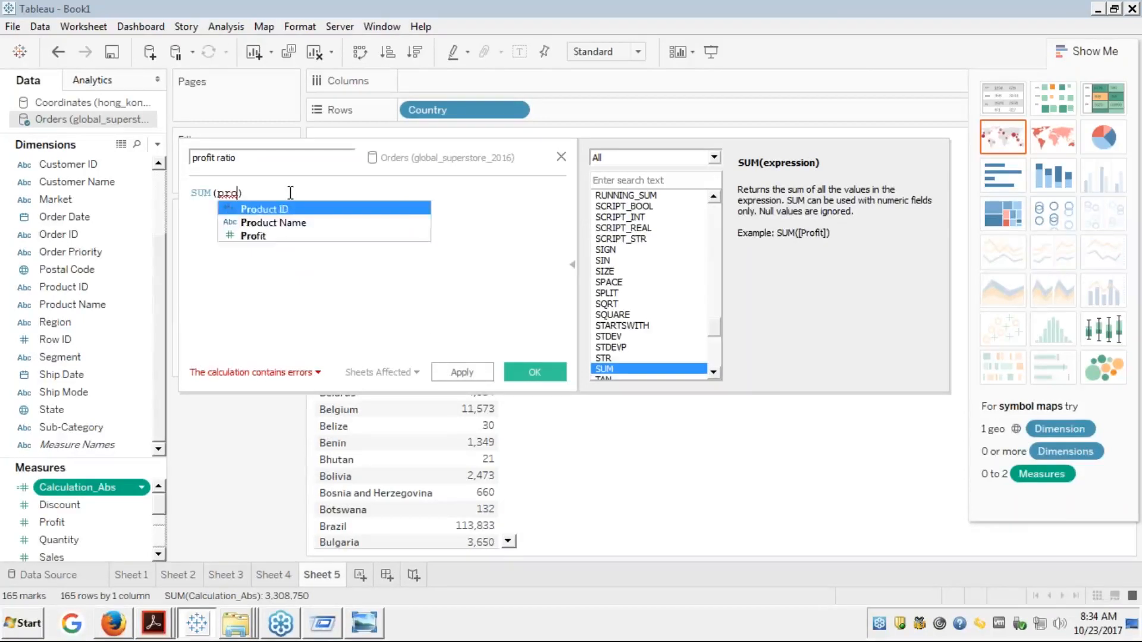
key("Down")
key("Down")
key("Return")
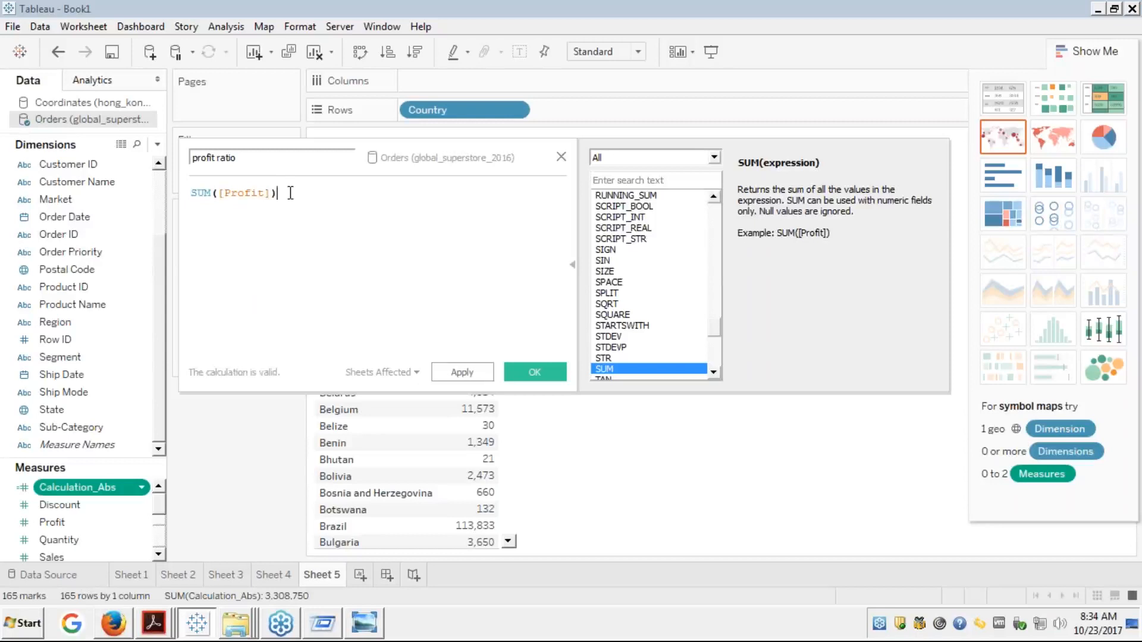
- Complete the profit ratio formula as SUM([Profit])/SUM([Sales]) and save the calculation
type("/")
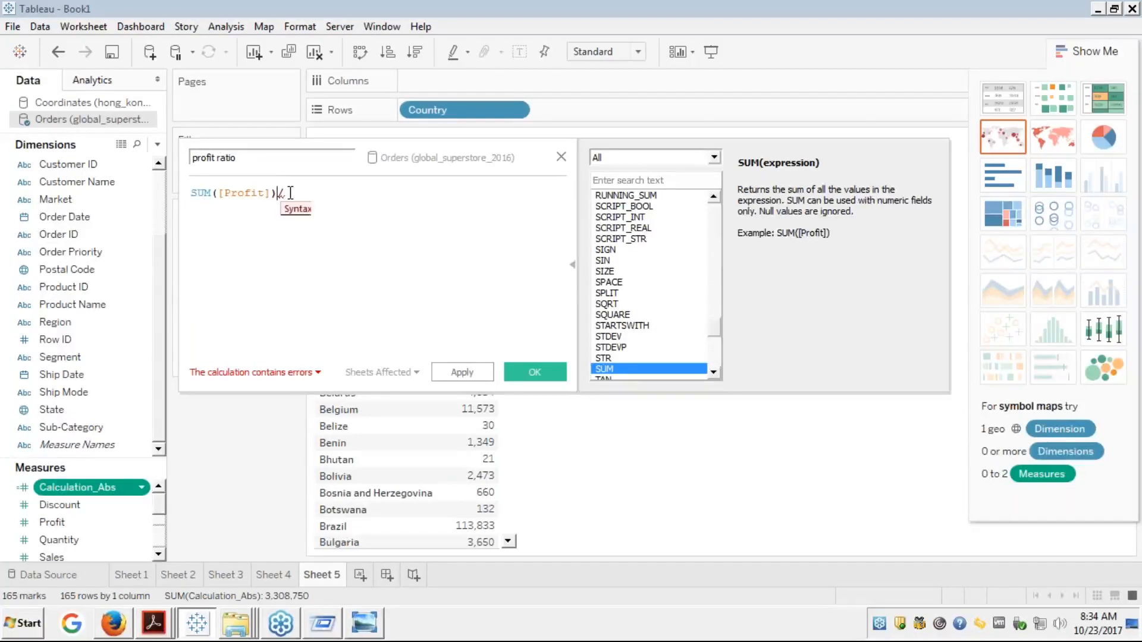
left_click(290, 192)
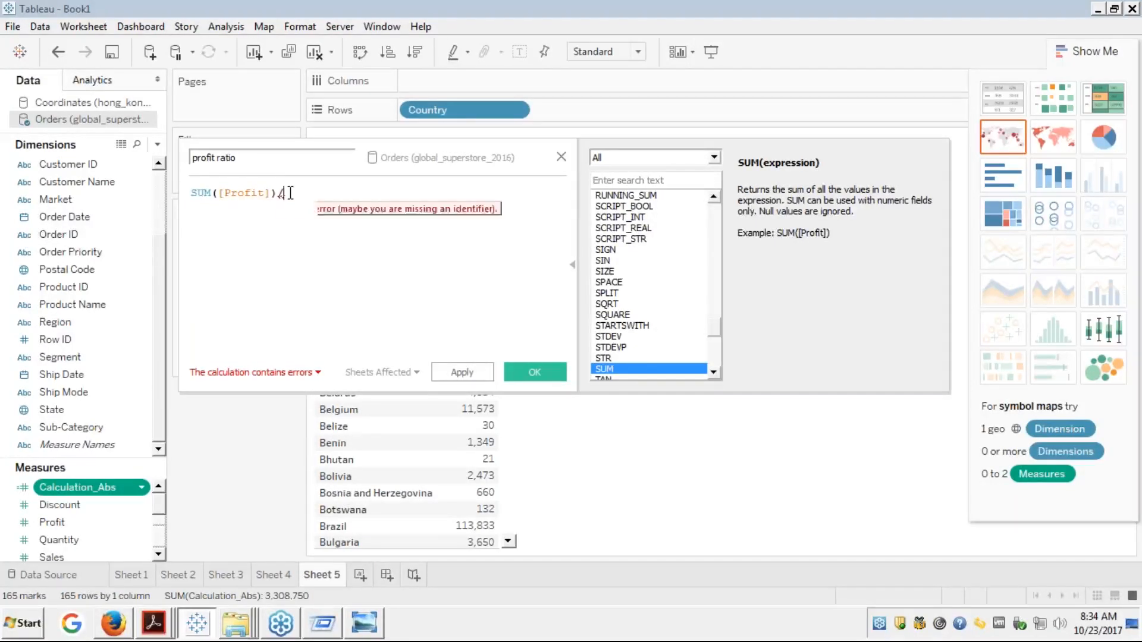
type("sum")
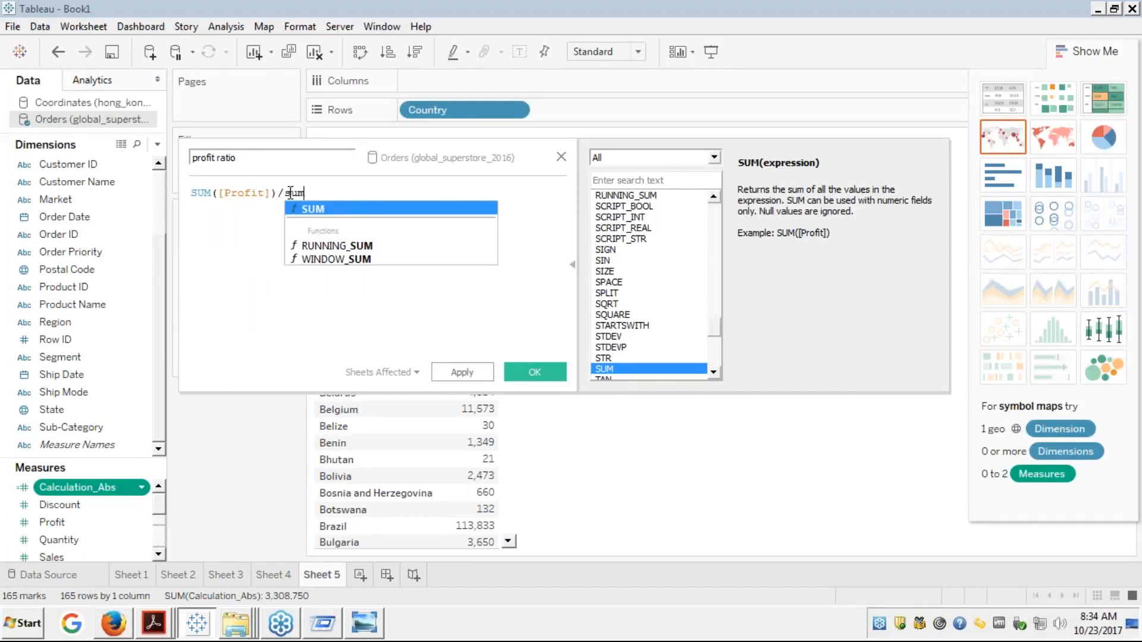
key("Return")
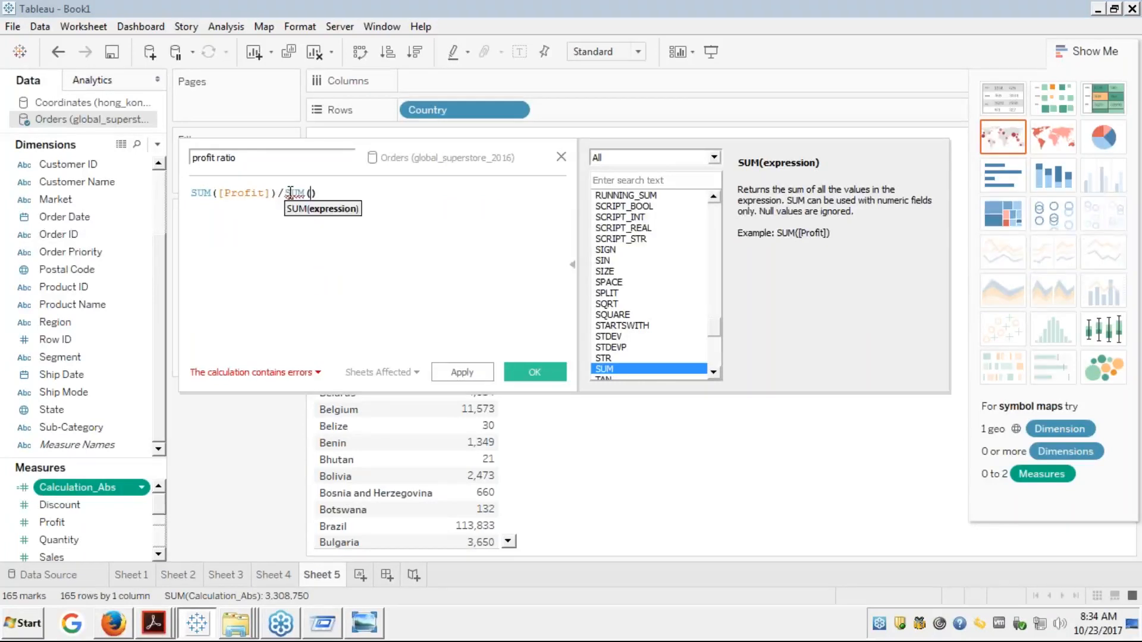
type("sal")
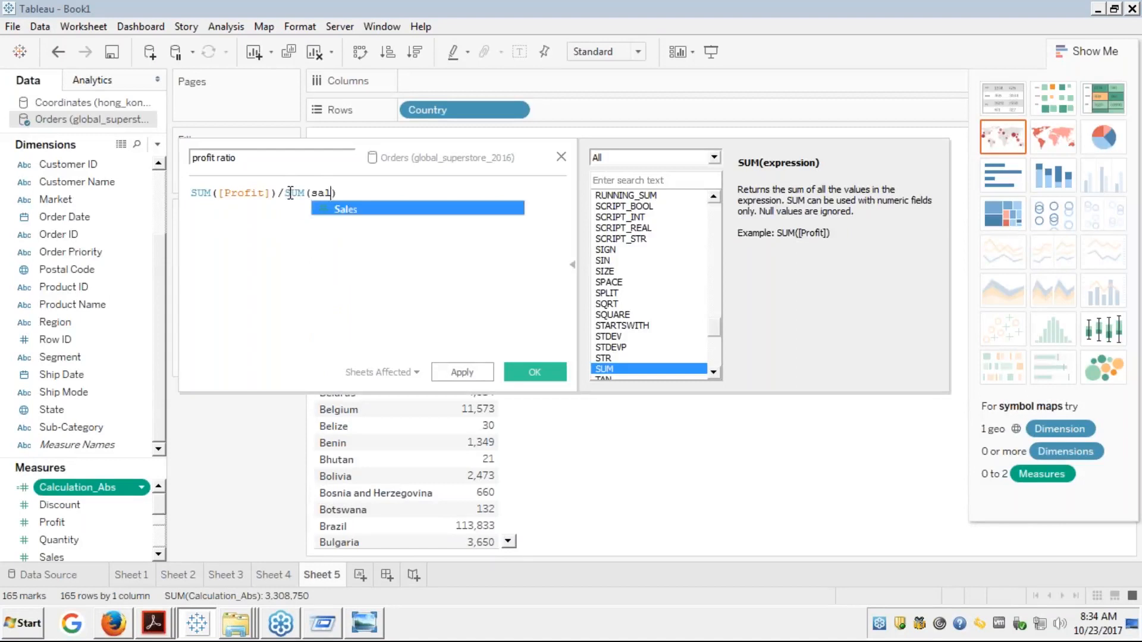
key("Return")
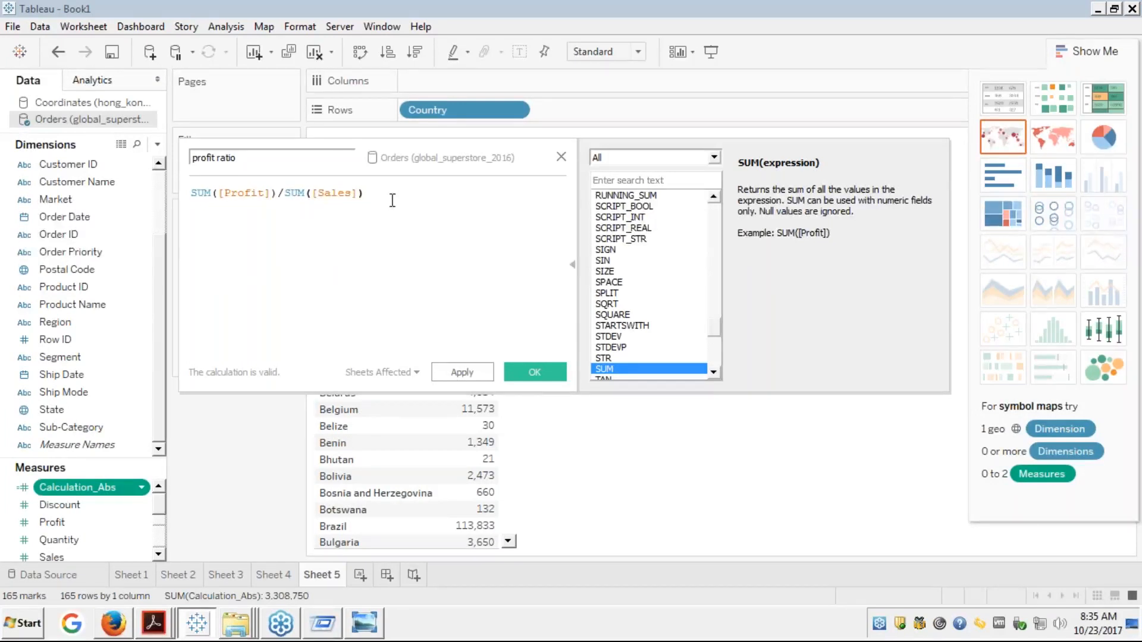
left_click(545, 373)
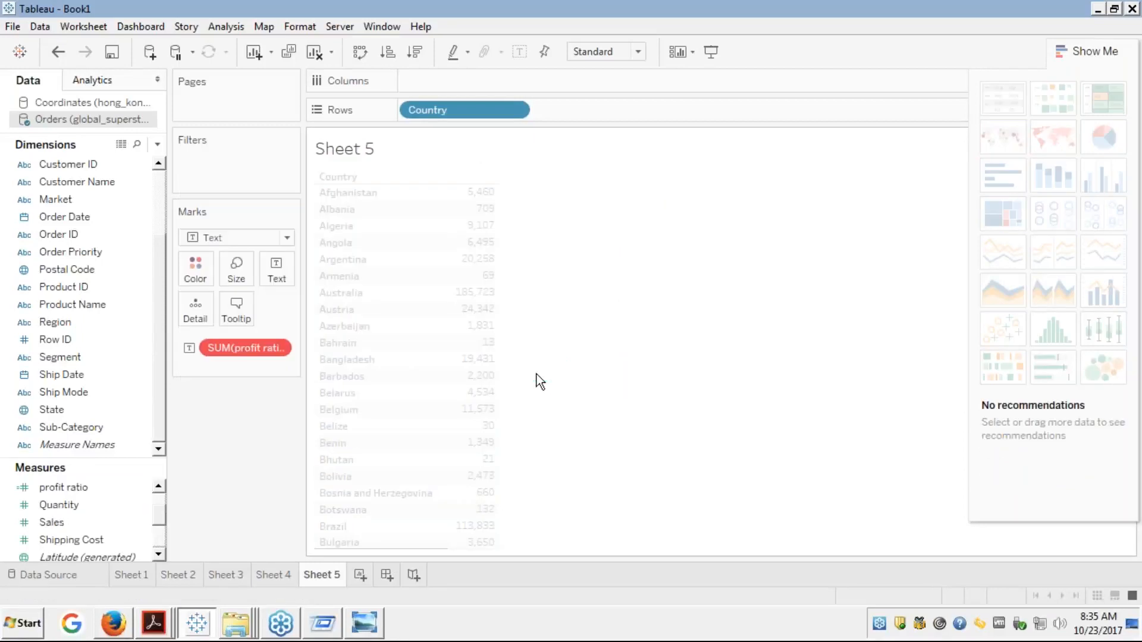
- Remove the invalid SUM(profit ratio) field from the marks and add the profit ratio measure to the table as text
mouse_move(248, 345)
left_click_drag(248, 345, 57, 360)
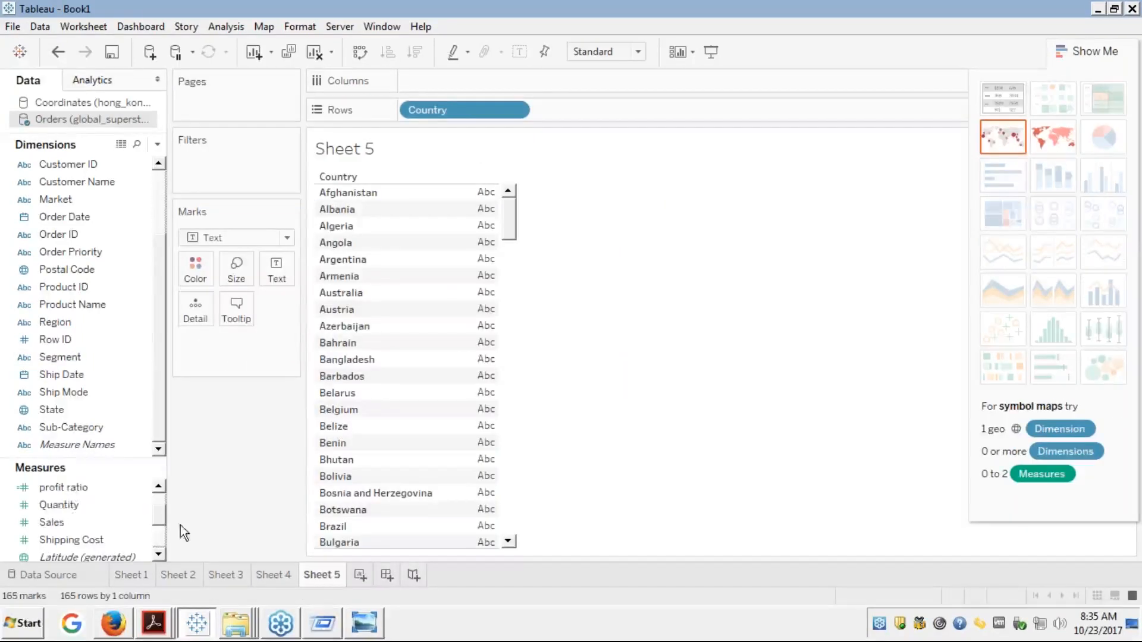
left_click_drag(70, 485, 288, 269)
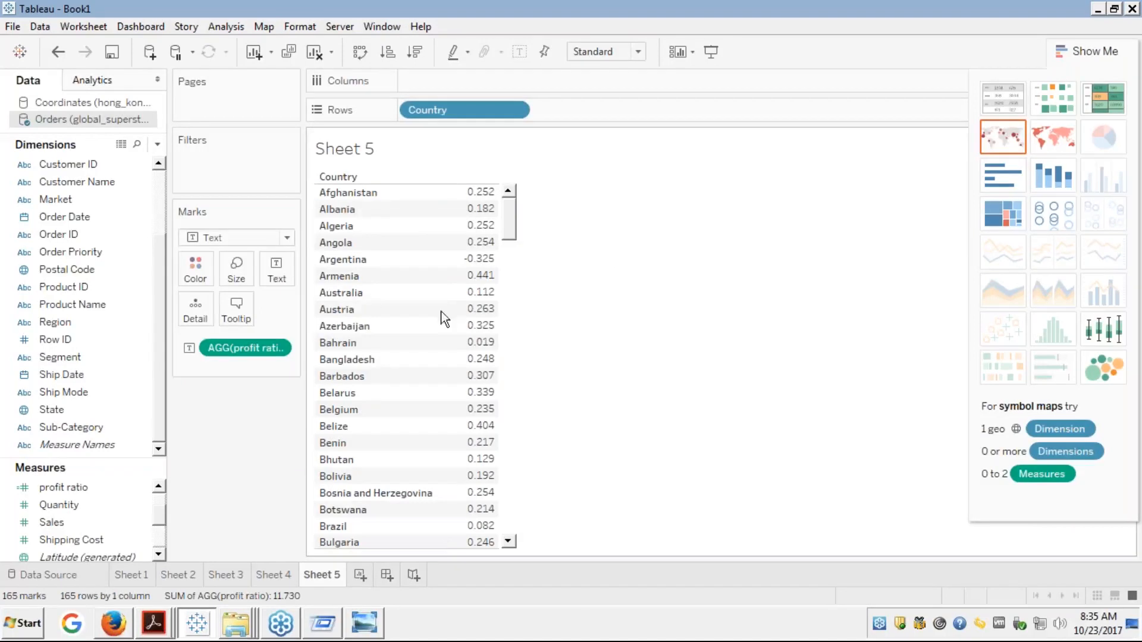
left_click(57, 487)
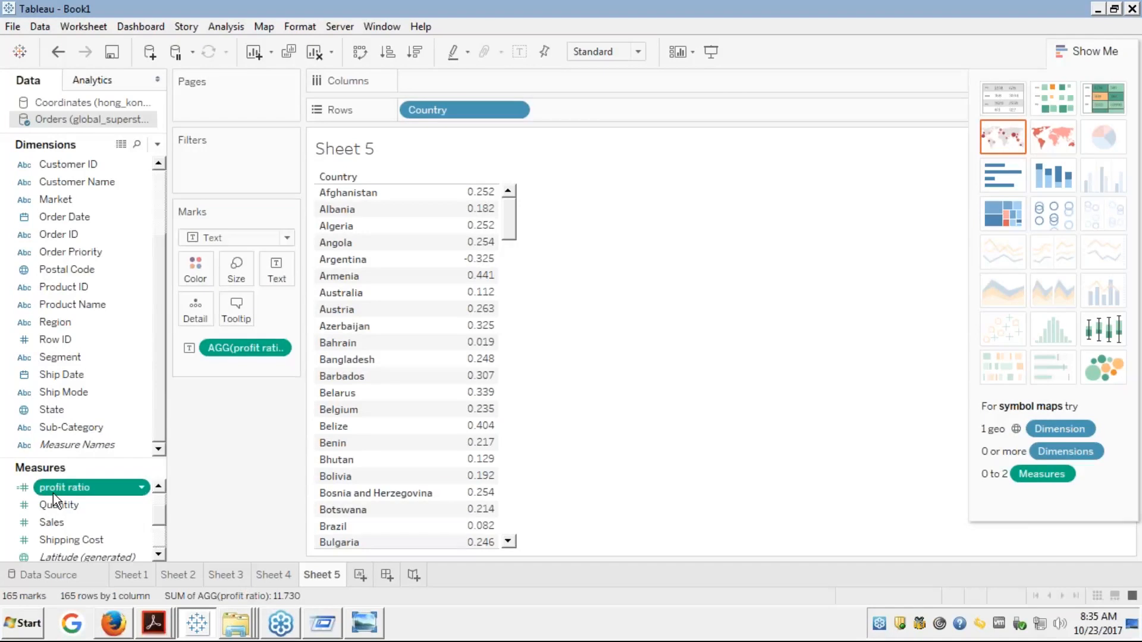
right_click(52, 494)
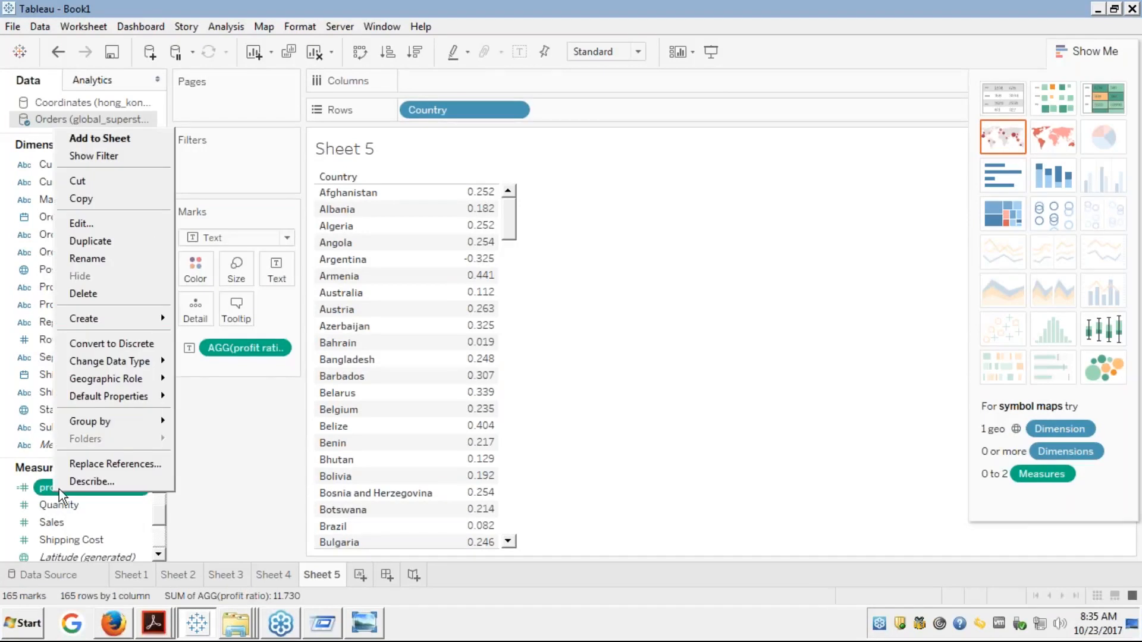
mouse_move(119, 320)
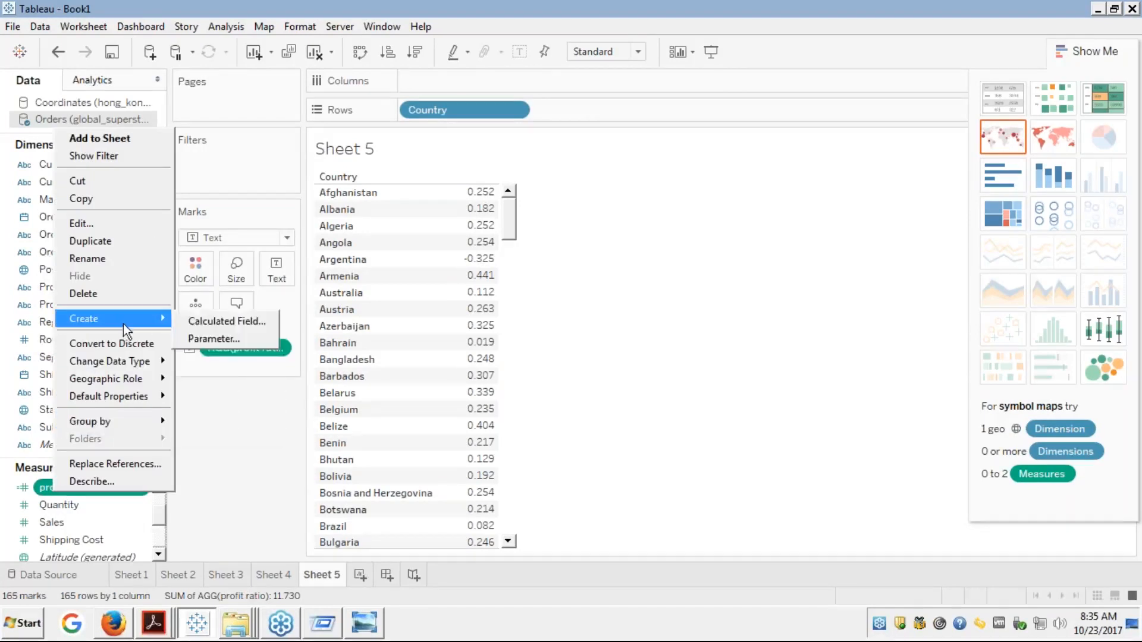
left_click(290, 482)
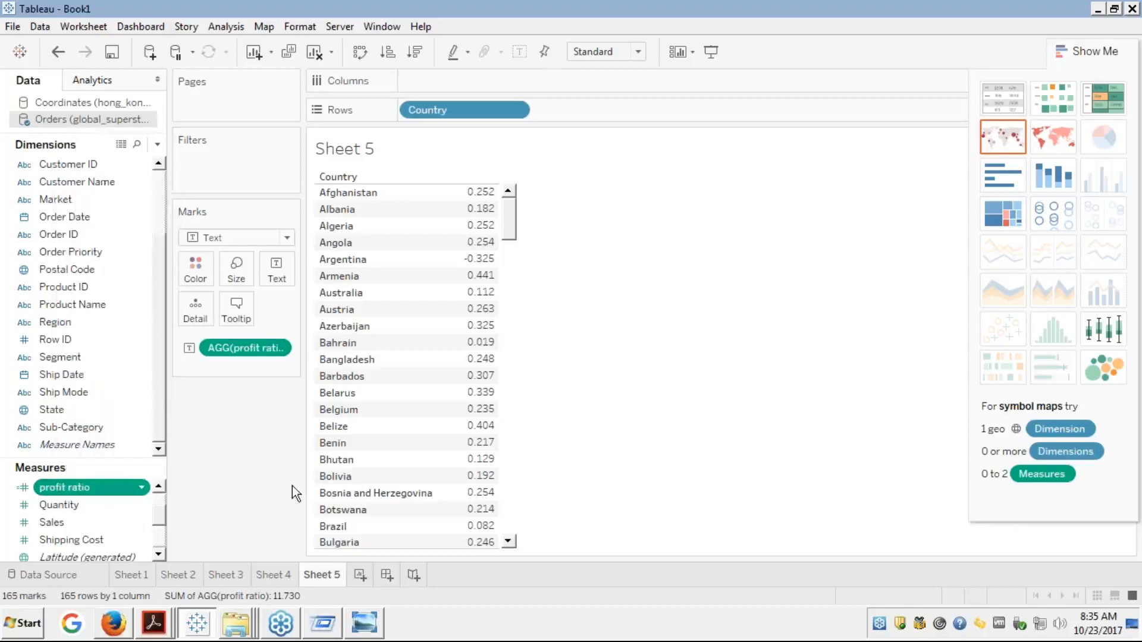
- Create a new calculated field from the profit ratio measure and name it Calculation ceiling
right_click(71, 488)
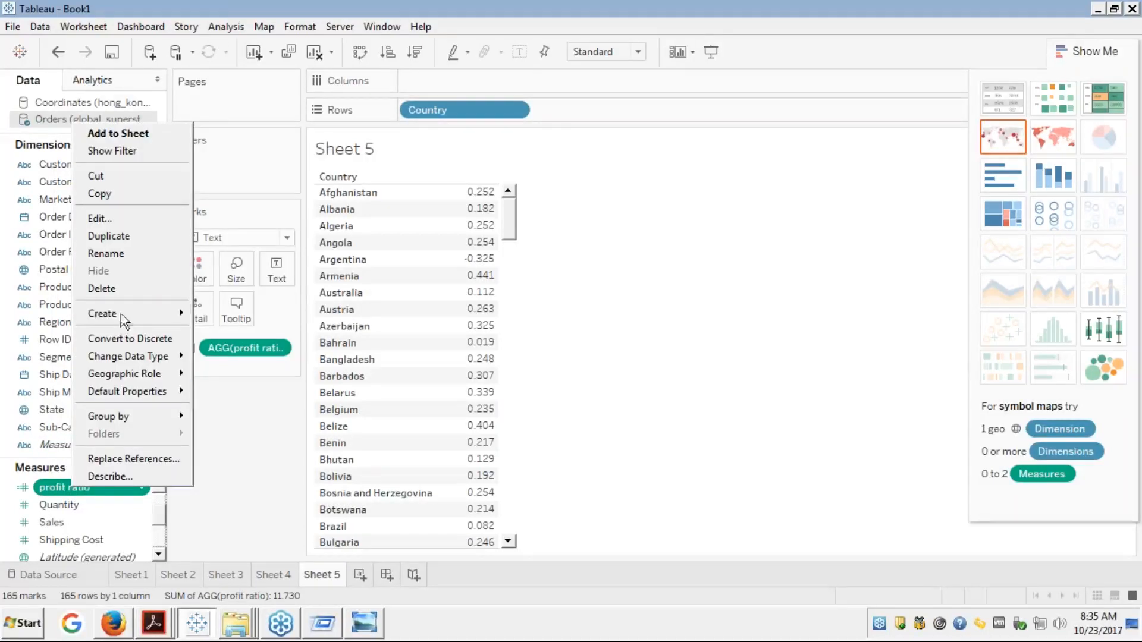
mouse_move(133, 316)
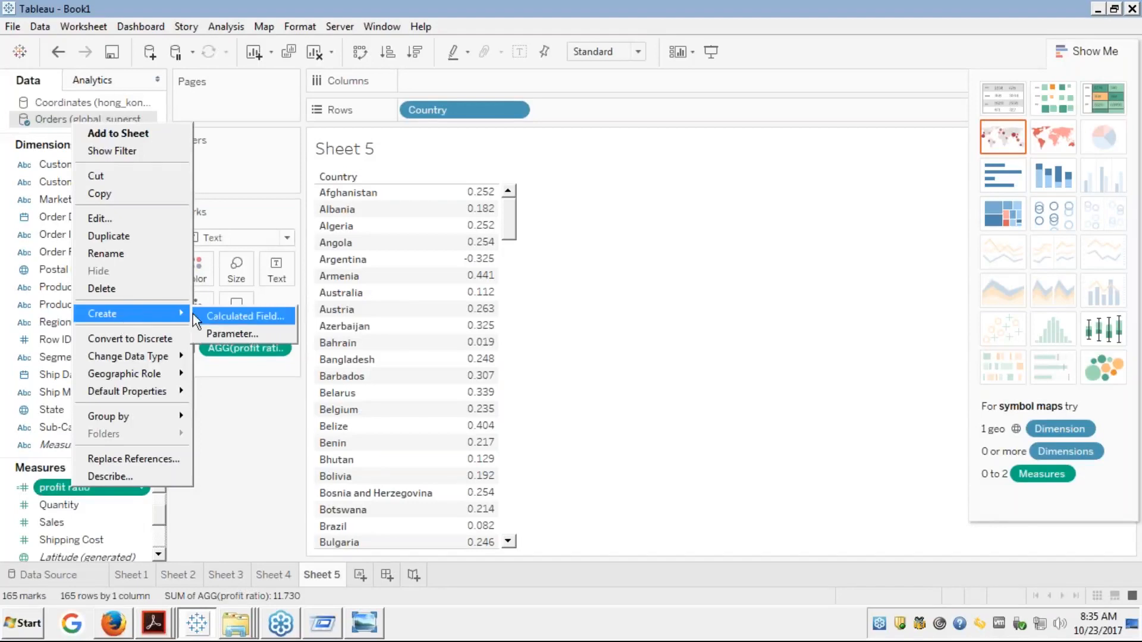
left_click(212, 314)
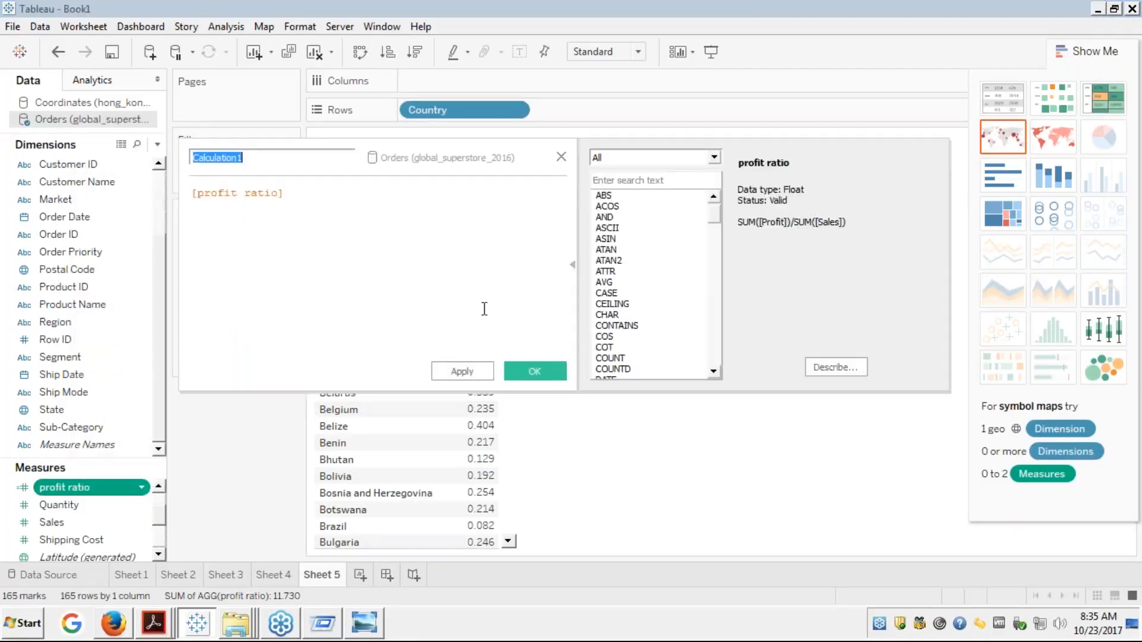
left_click(291, 192)
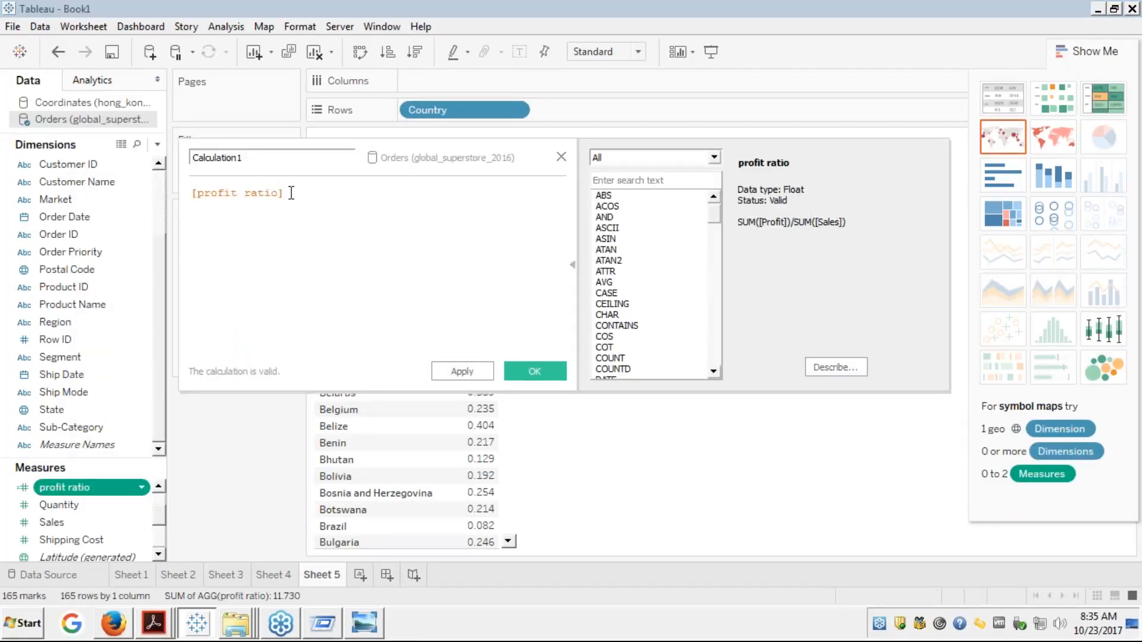
left_click(260, 158)
key("BackSpace")
type("ceiling")
- Filter the function list to Number functions, look through them and read the description of CEILING
left_click(310, 194)
key("Left")
key("Left")
key("Left")
key("Left")
key("Left")
key("Left")
key("Left")
key("Left")
key("Left")
left_click(713, 159)
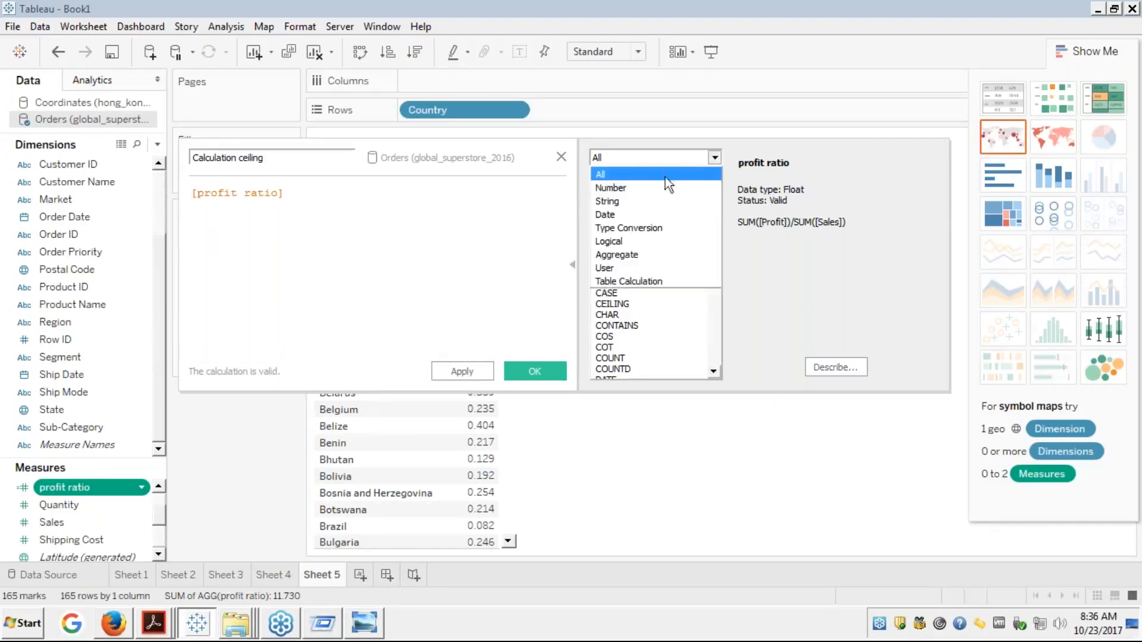
left_click(645, 184)
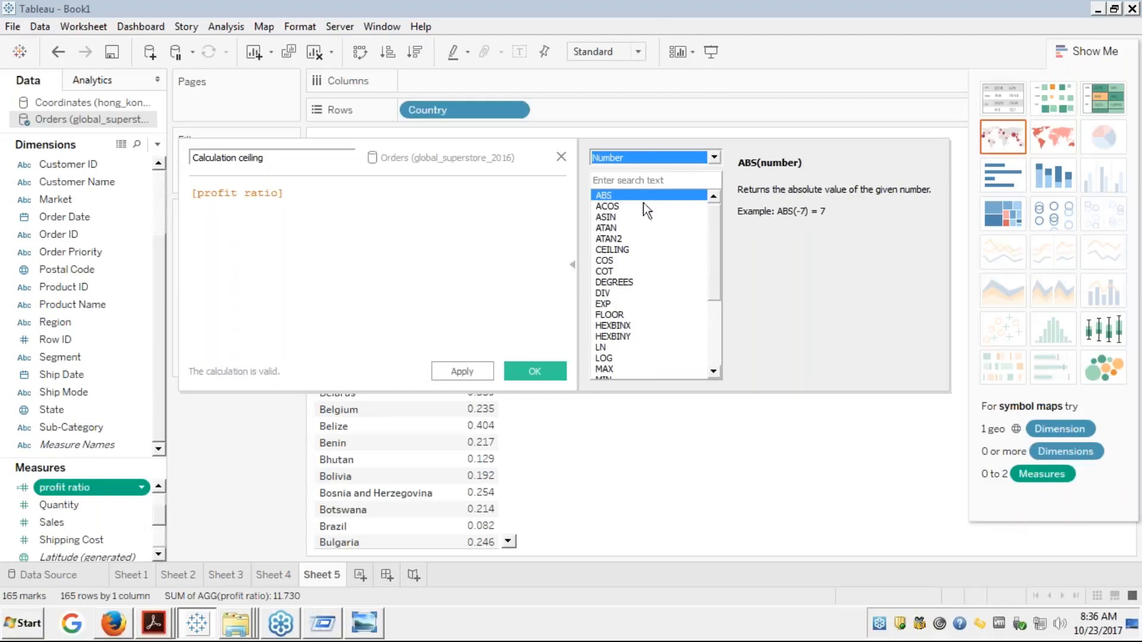
key("Down")
key("Down")
key("Down")
key("Down")
key("Down")
key("Down")
key("Up")
key("Up")
key("Up")
key("Up")
key("Up")
key("Up")
key("Up")
left_click(623, 251)
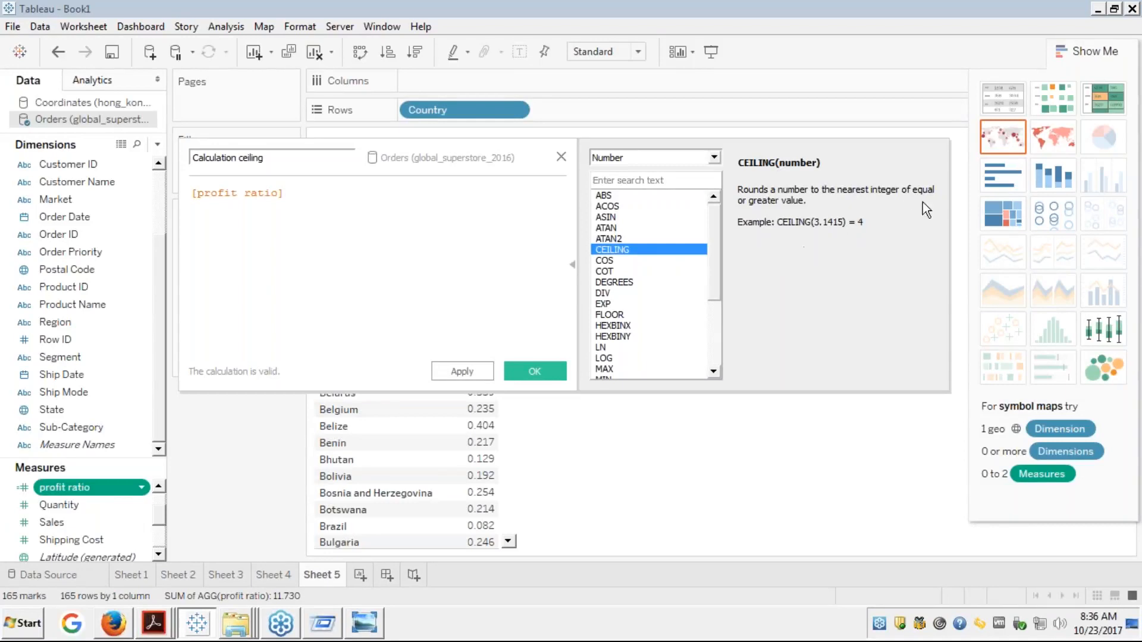
- Wrap the profit ratio field in the CEILING function as CEILING([profit ratio]) and save the calculation
left_click(196, 194)
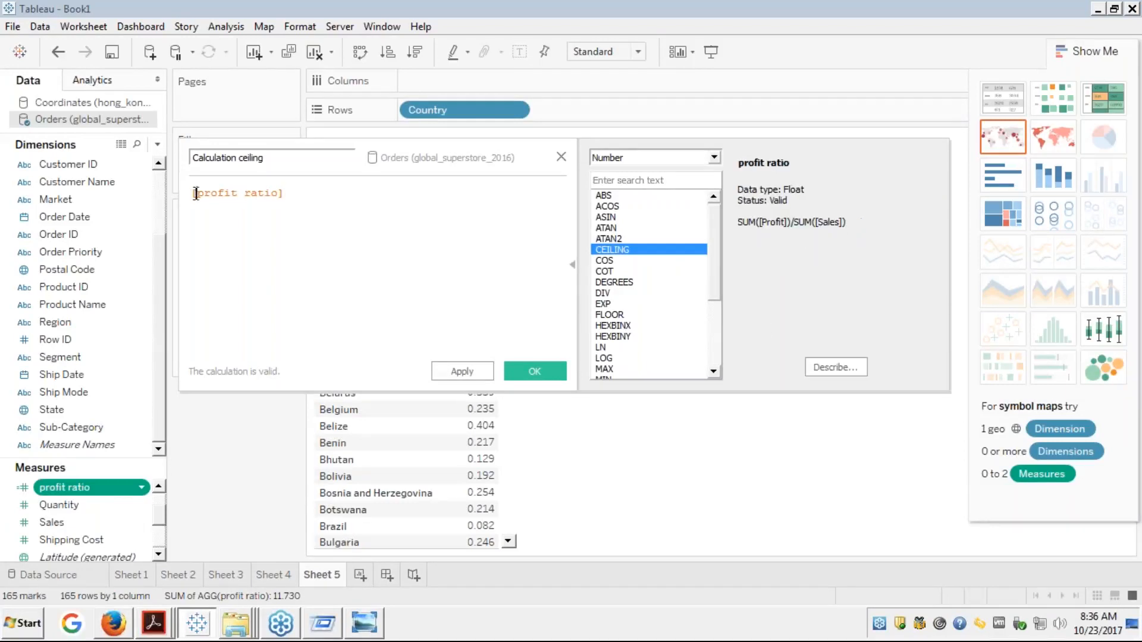
type("ce")
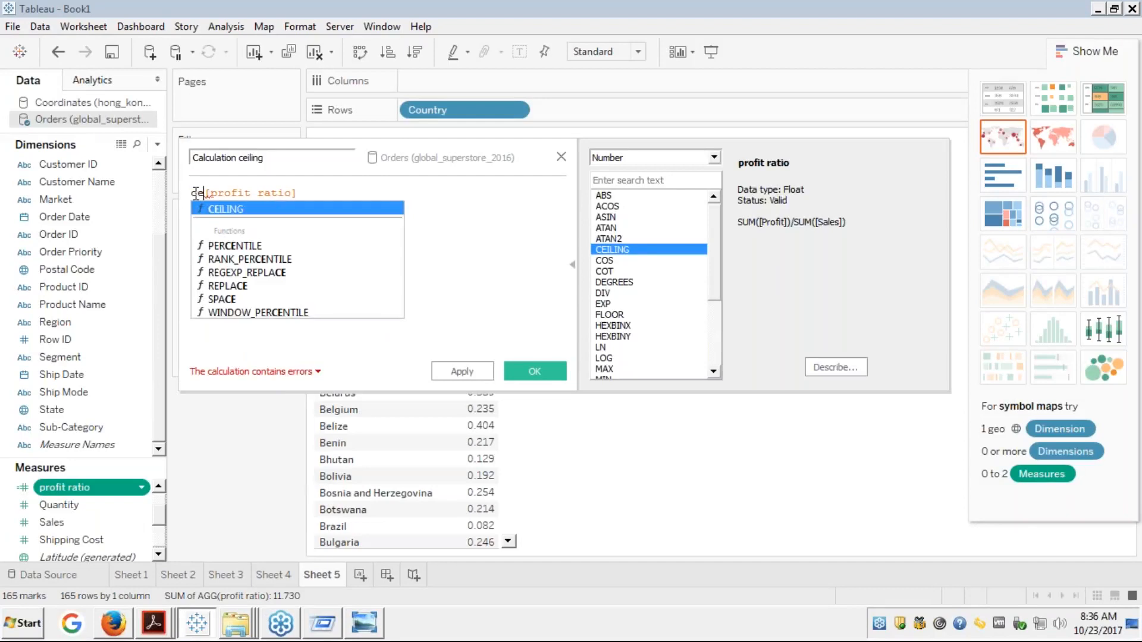
key("Return")
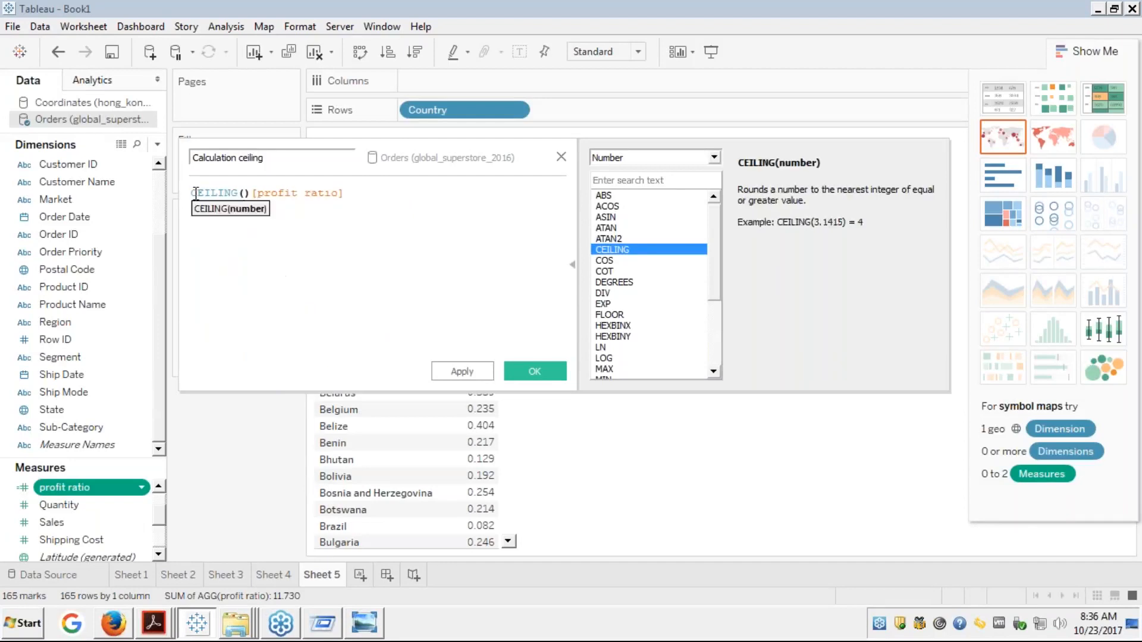
key("Delete")
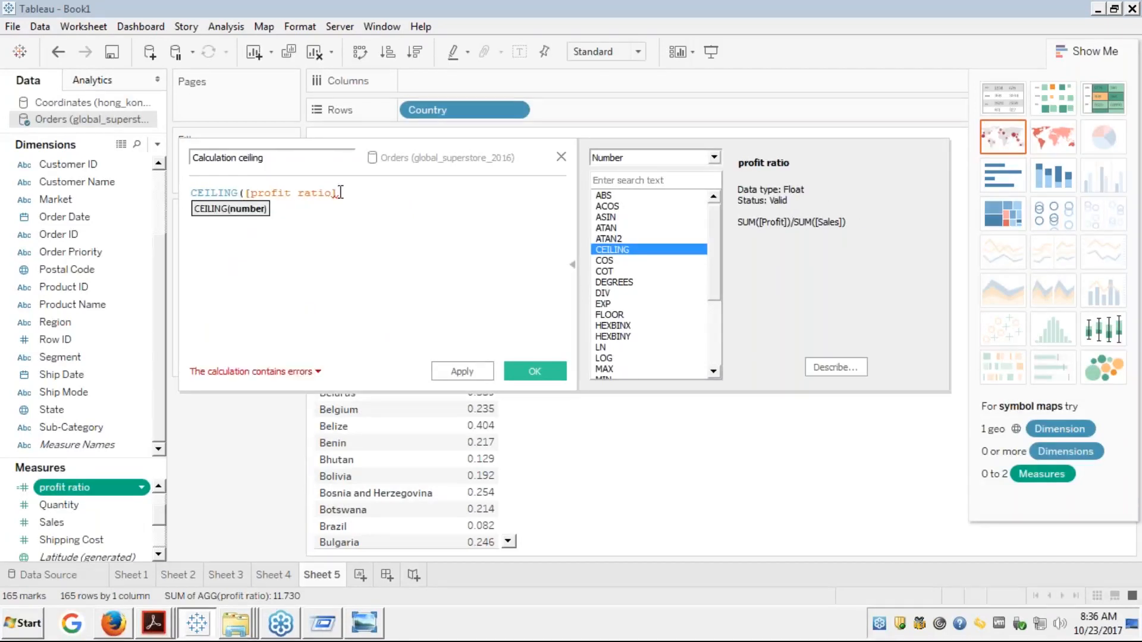
type(")")
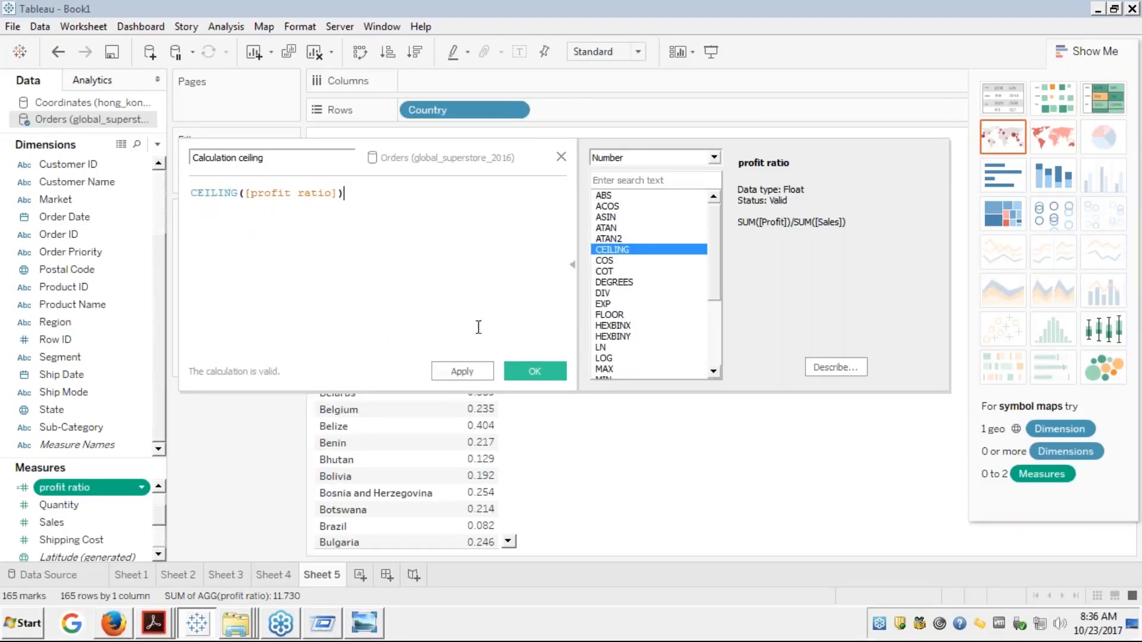
left_click(539, 360)
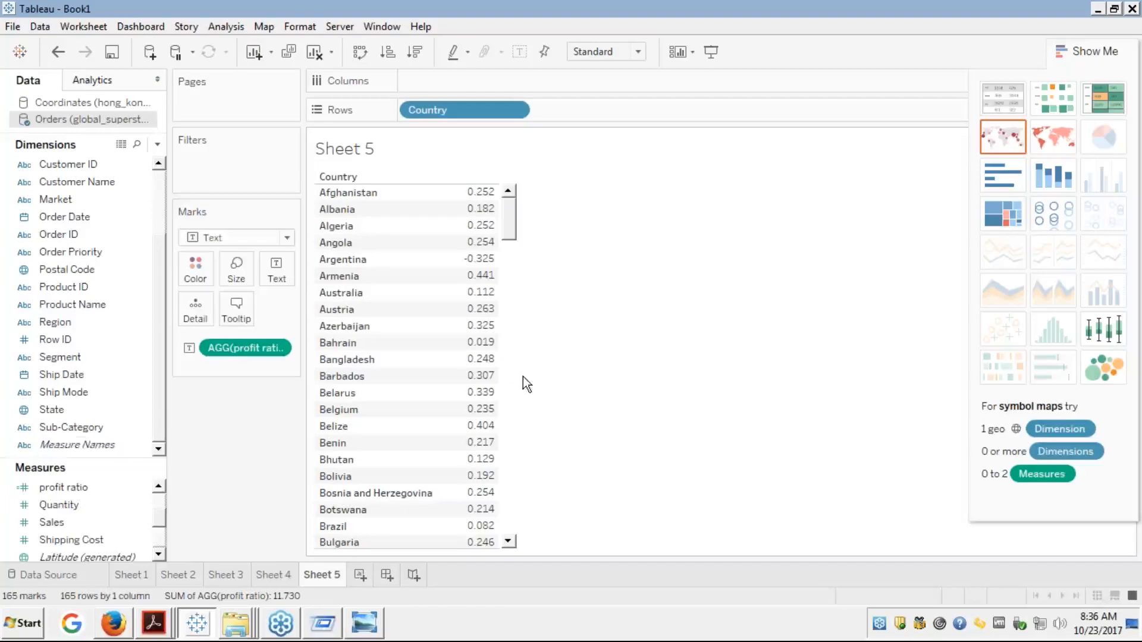
- Add the Calculation ceiling measure to the country table and widen the value columns so their headers are fully readable
scroll(160, 502, "up", 1)
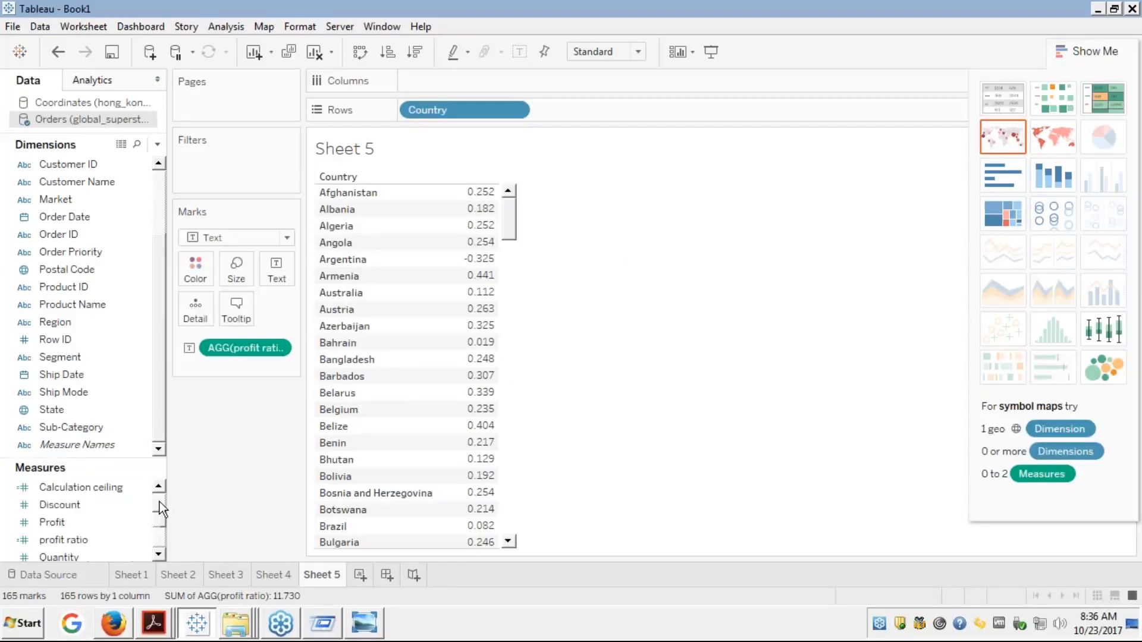
left_click(71, 487)
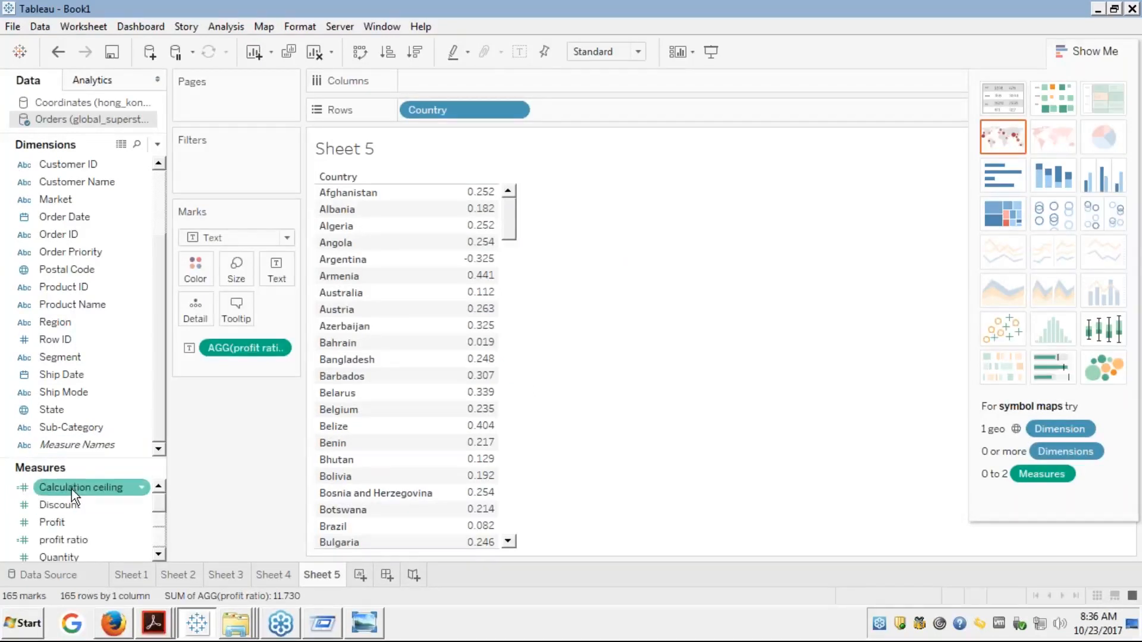
double_click(71, 488)
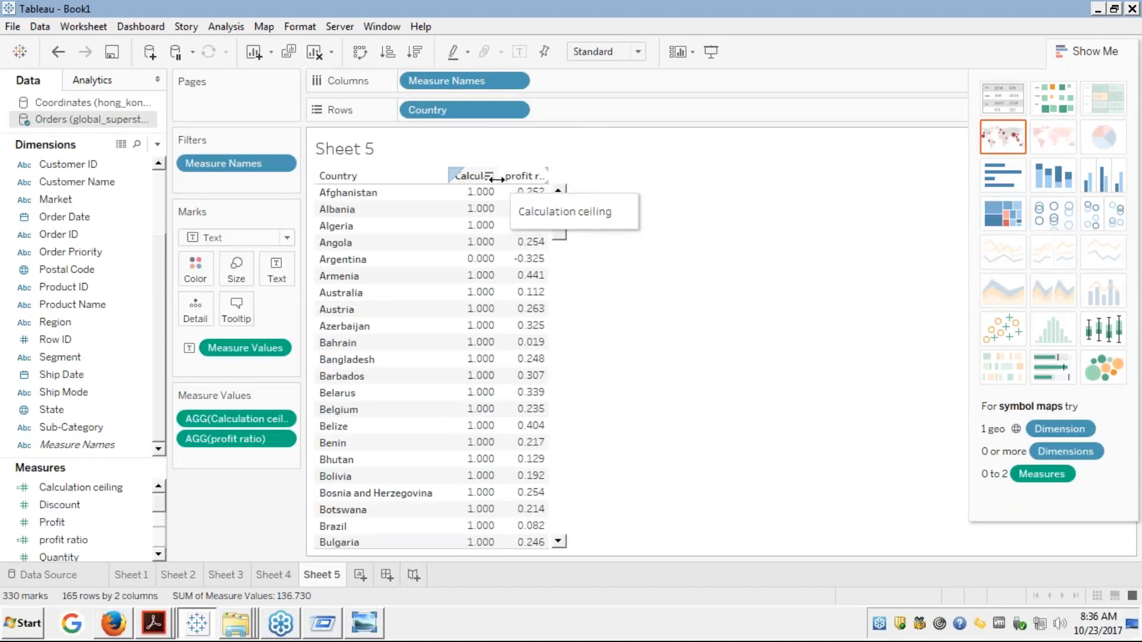
left_click_drag(497, 179, 545, 177)
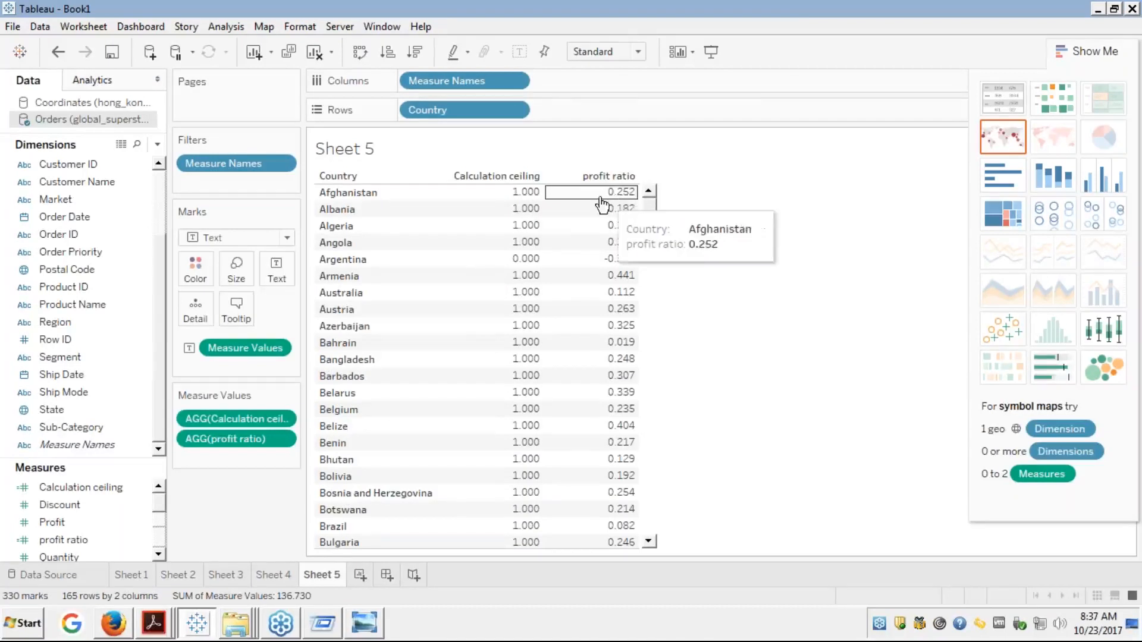
- Compare the Calculation ceiling values with the profit ratio values by country, down to the end of the table
left_click(530, 198)
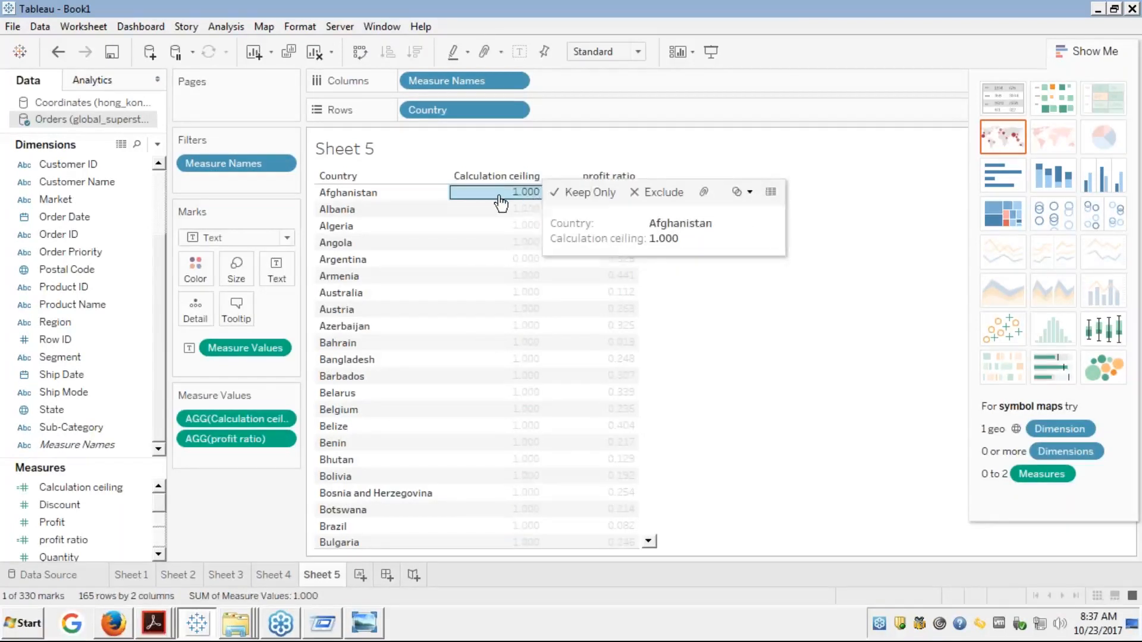
left_click(510, 199)
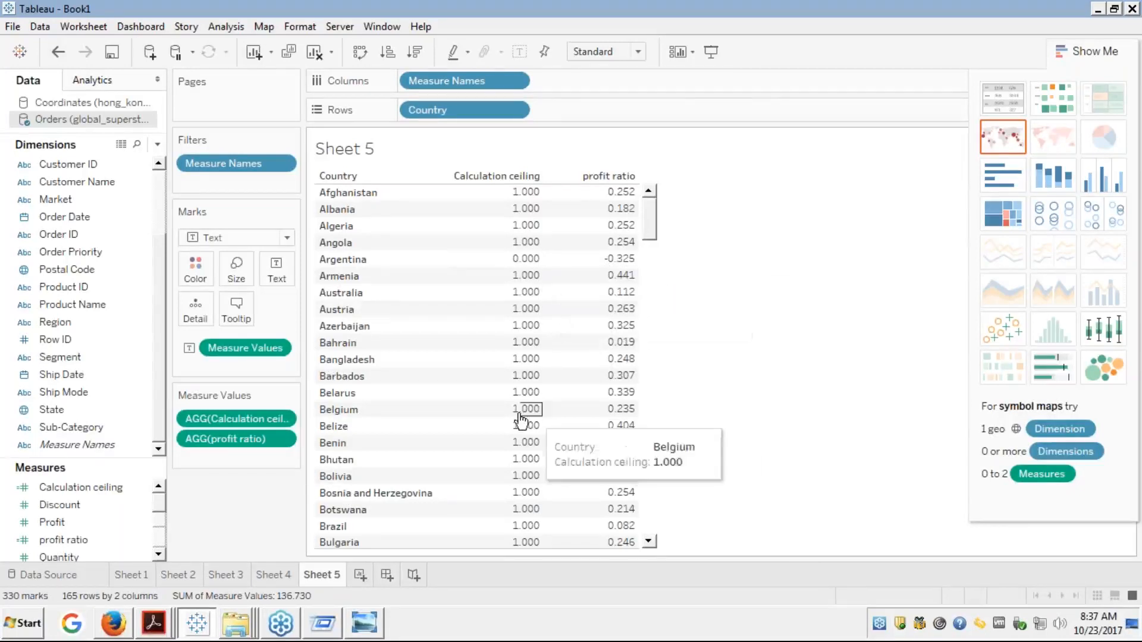
left_click(651, 530)
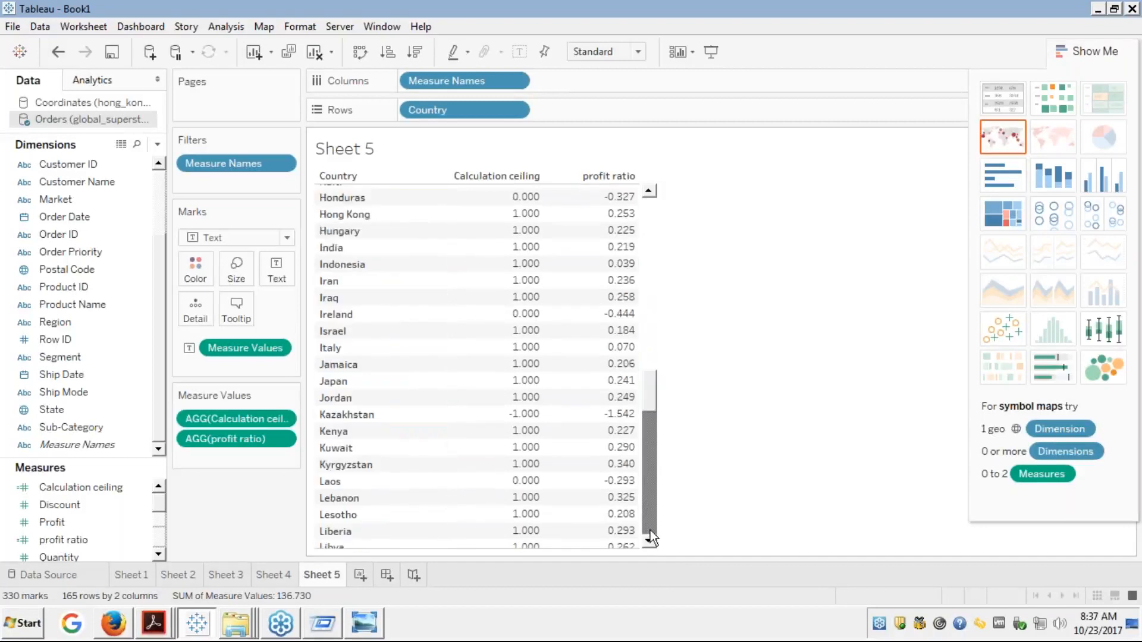
scroll(651, 536, "down", 20)
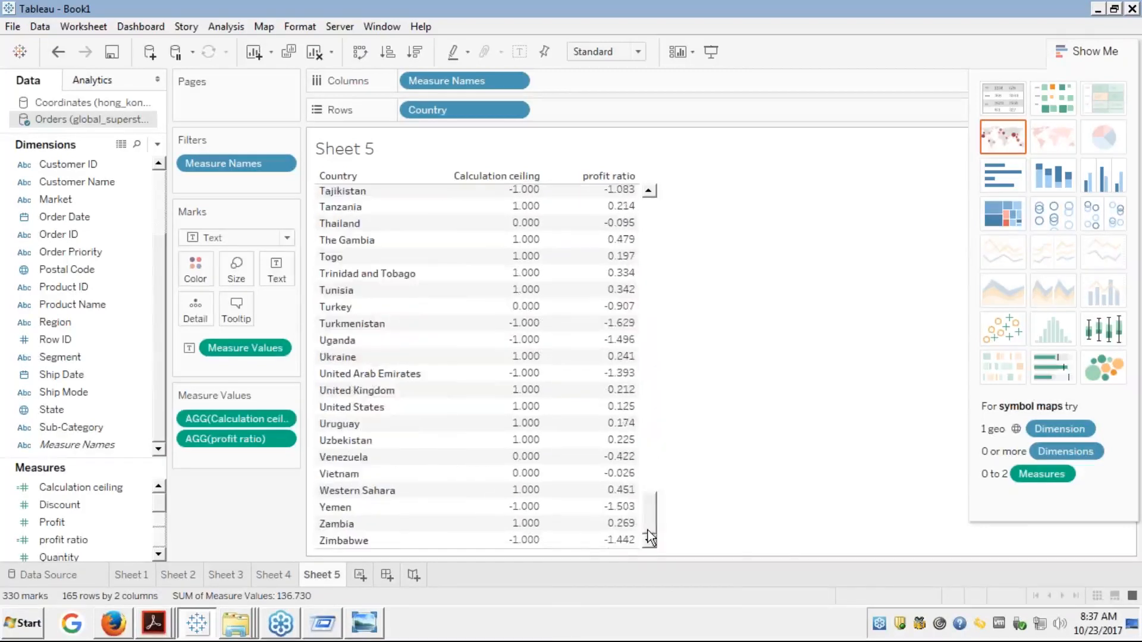
mouse_move(621, 516)
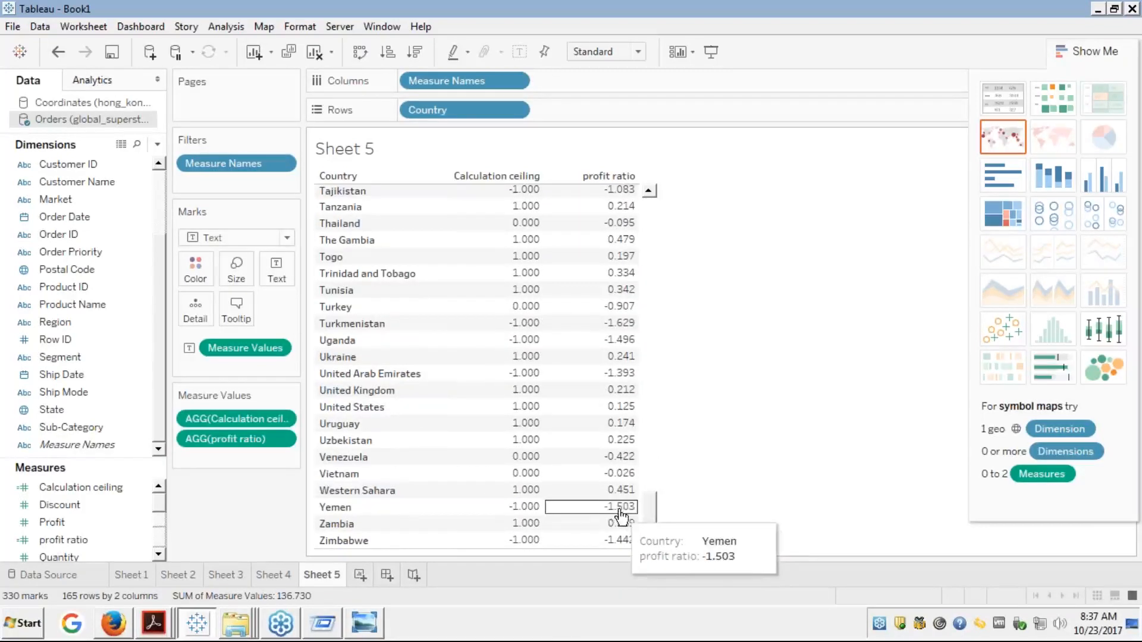
- Move the Sheet 5 title out of the view into its own card beside the shelves and hide the Show Me pane
mouse_move(528, 515)
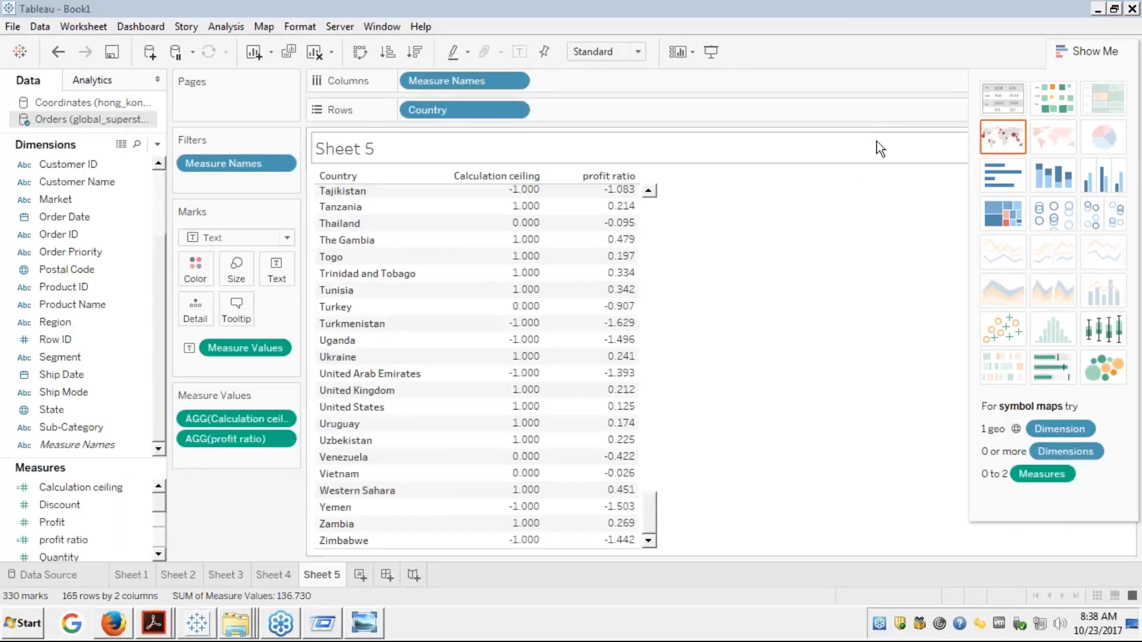
left_click_drag(877, 141, 360, 232)
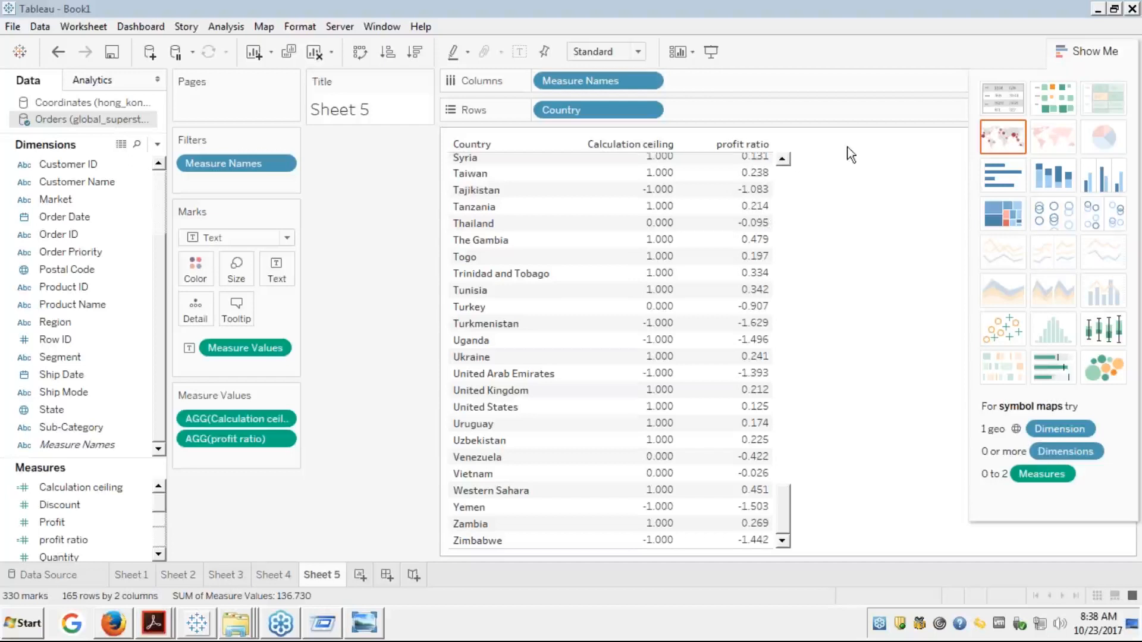
left_click(783, 180)
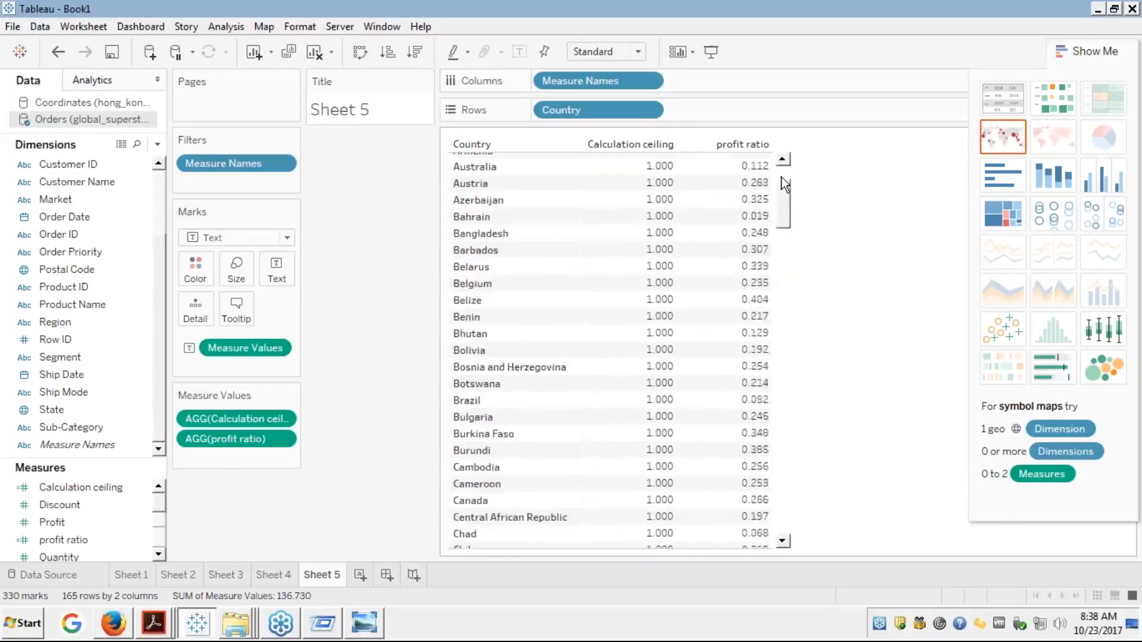
left_click(1065, 43)
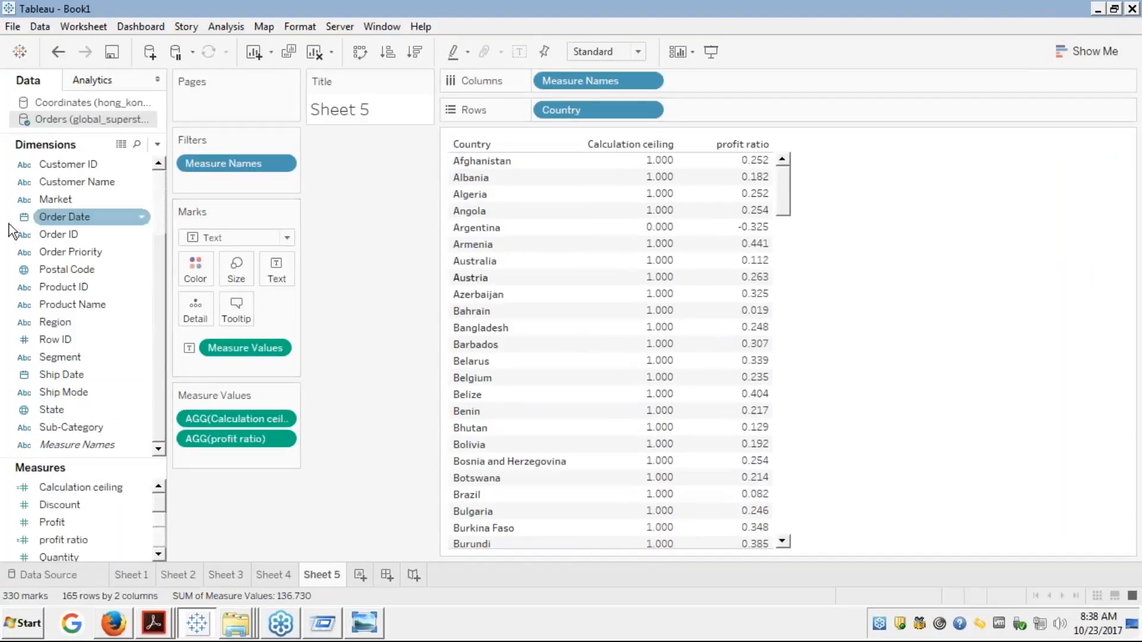
- Check the Number Functions slide in the browser, return to Tableau and replace CEILING with ROUND in the Calculation ceiling formula
key("alt+Tab")
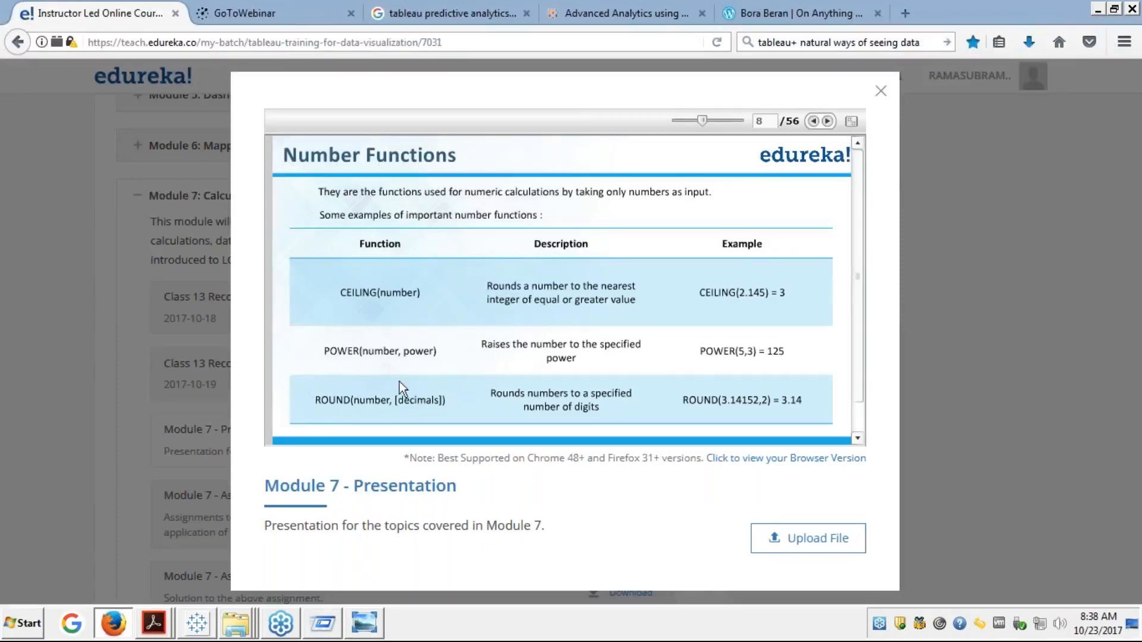
key("alt+Tab")
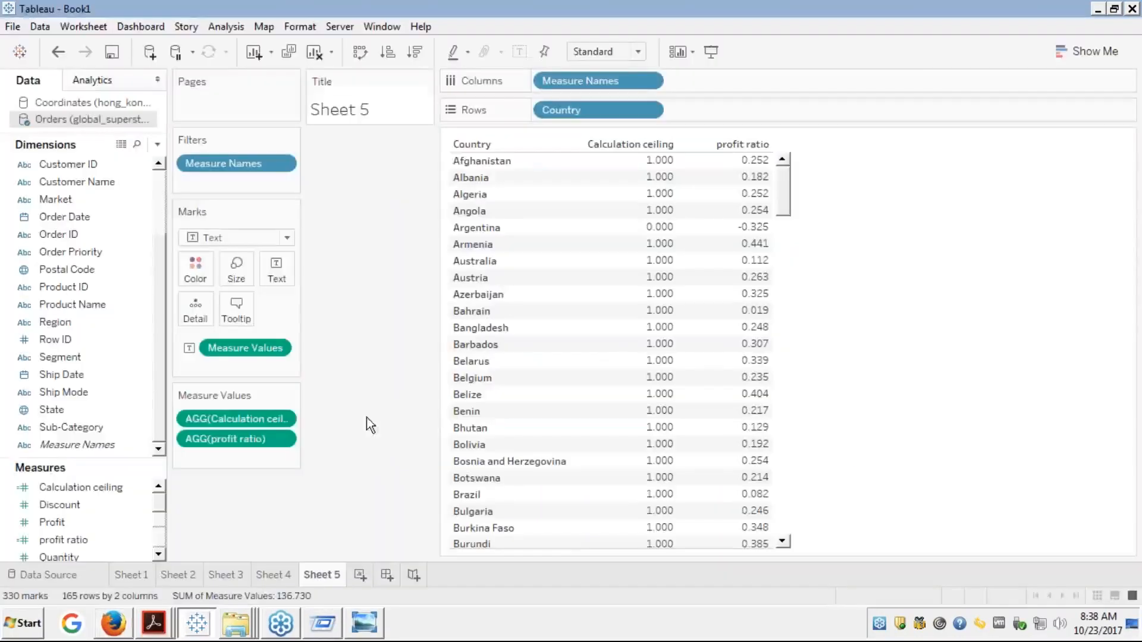
left_click(69, 487)
right_click(67, 492)
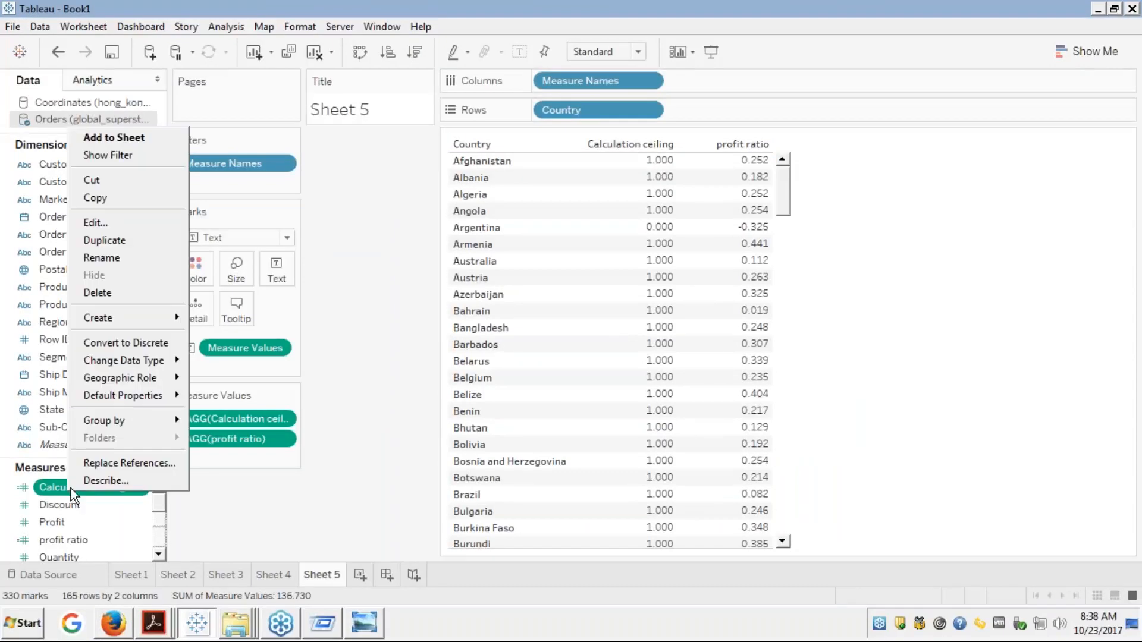
left_click(95, 222)
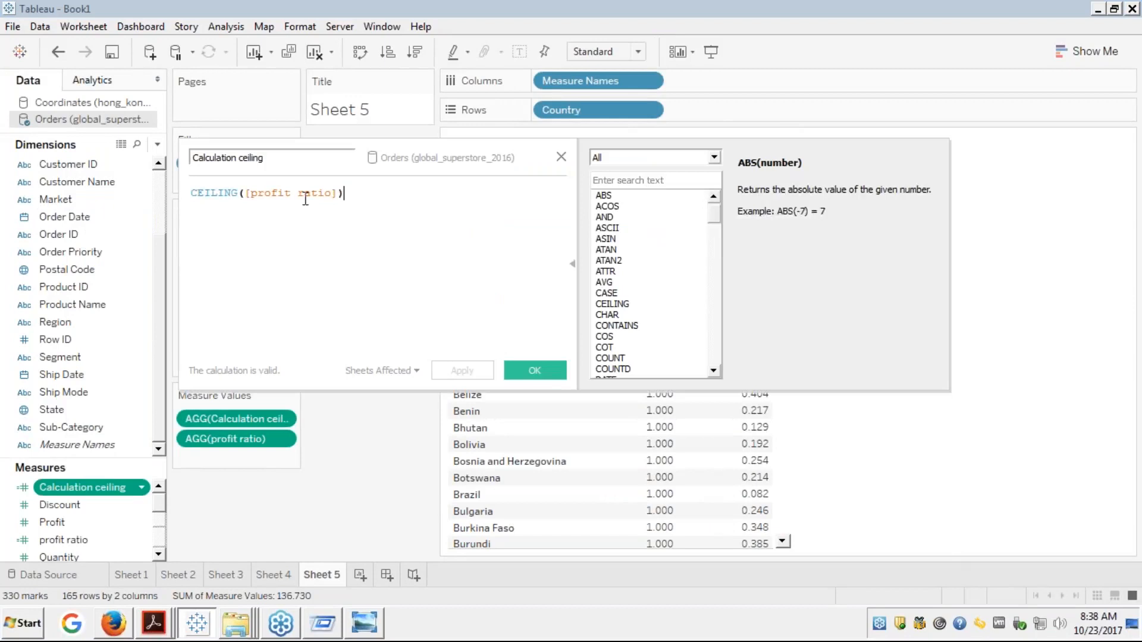
double_click(203, 189)
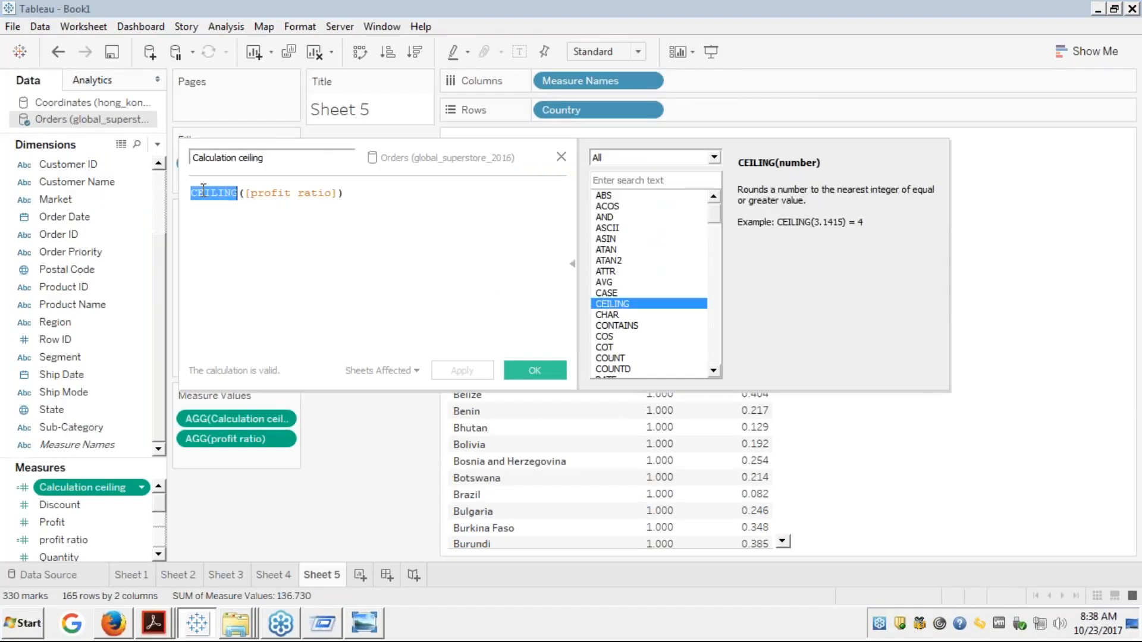
type("roun")
key("Return")
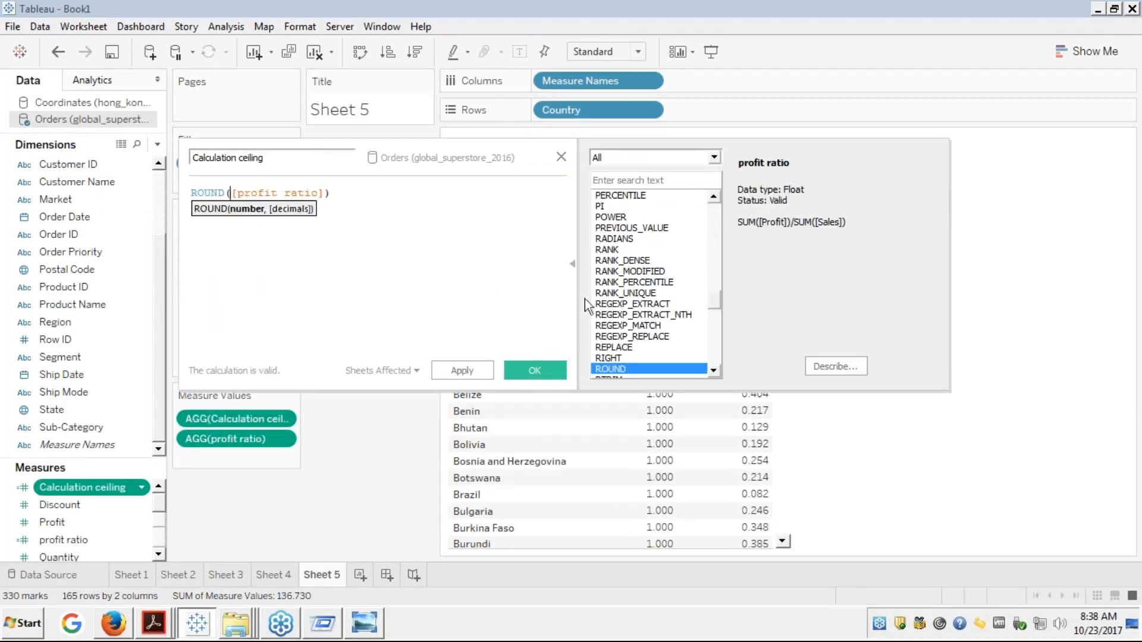
- Read the ROUND function's description, complete the formula as ROUND([profit ratio],1) and save the calculation
left_click(605, 359)
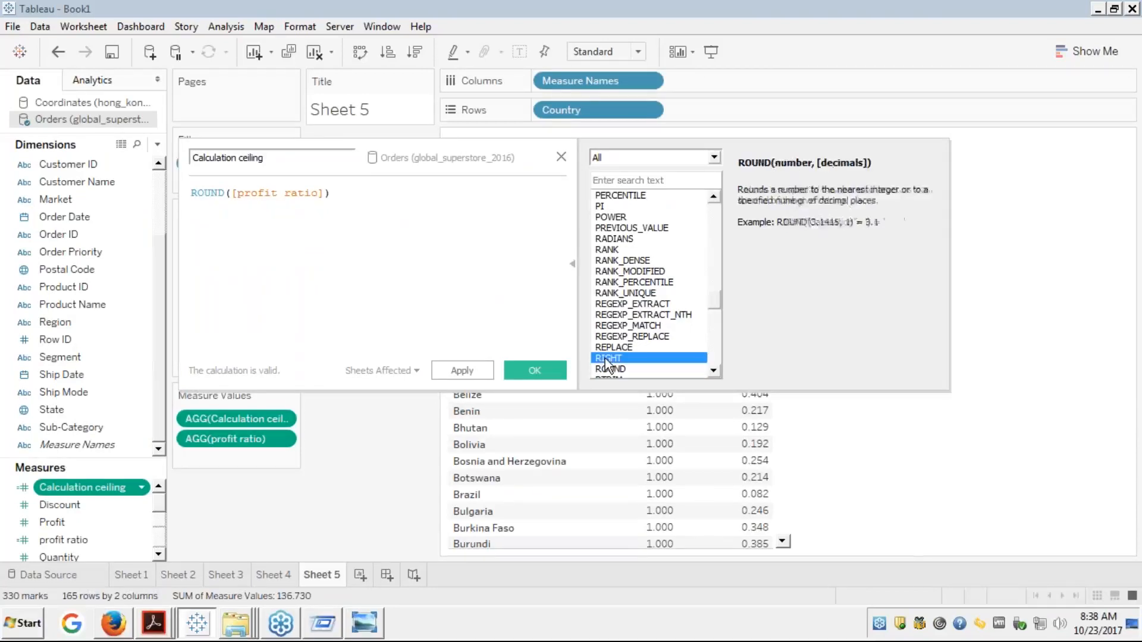
left_click(610, 368)
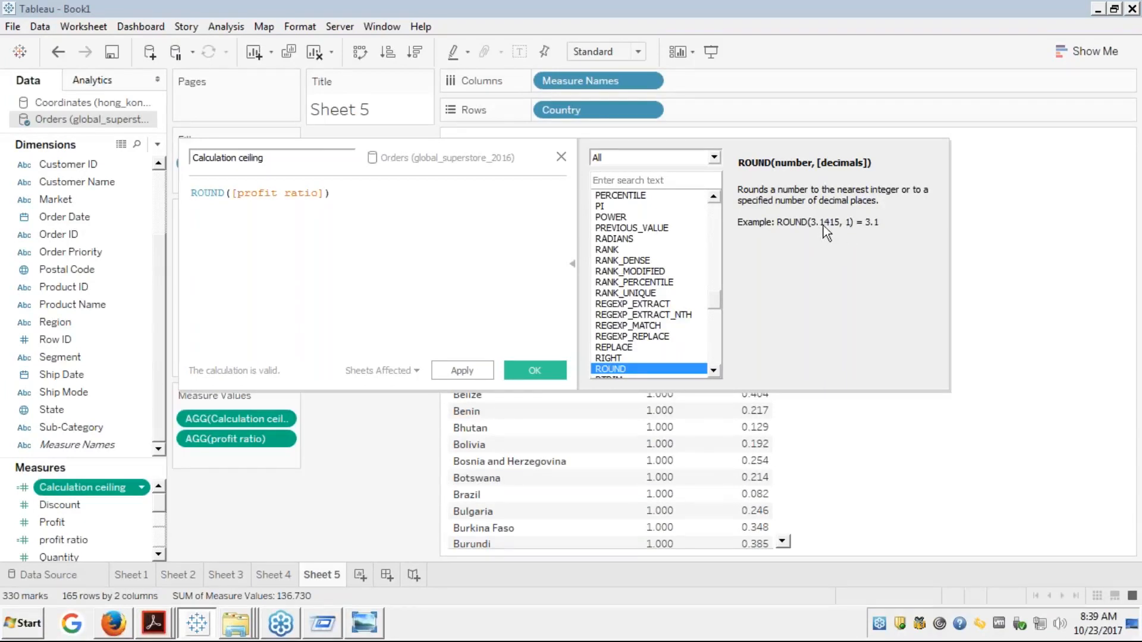
left_click(326, 195)
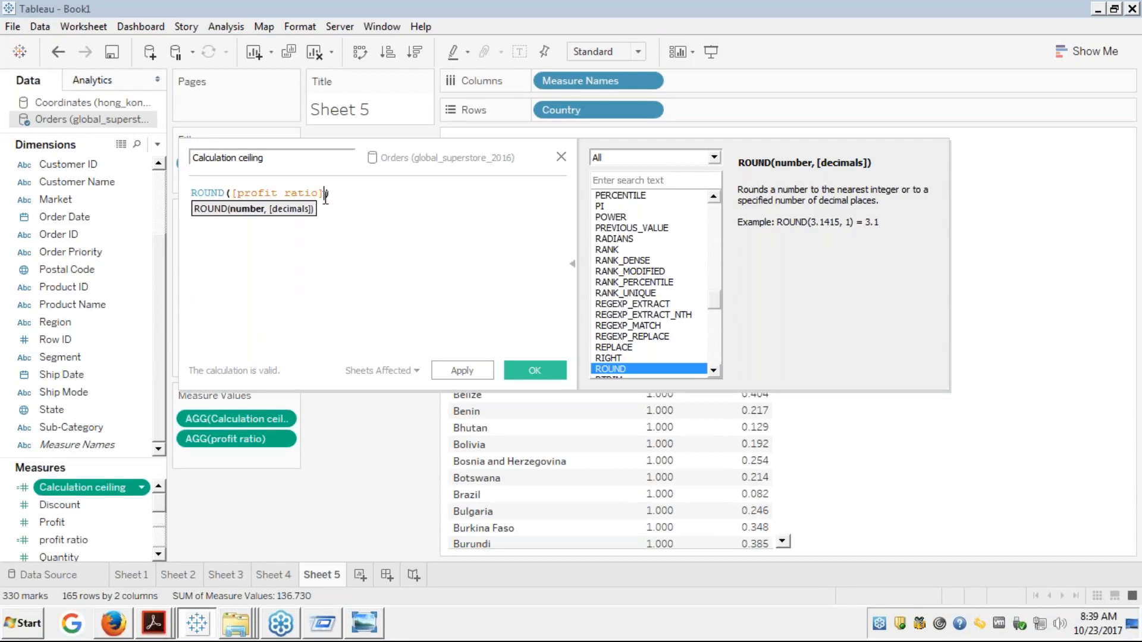
type(",1")
left_click(515, 367)
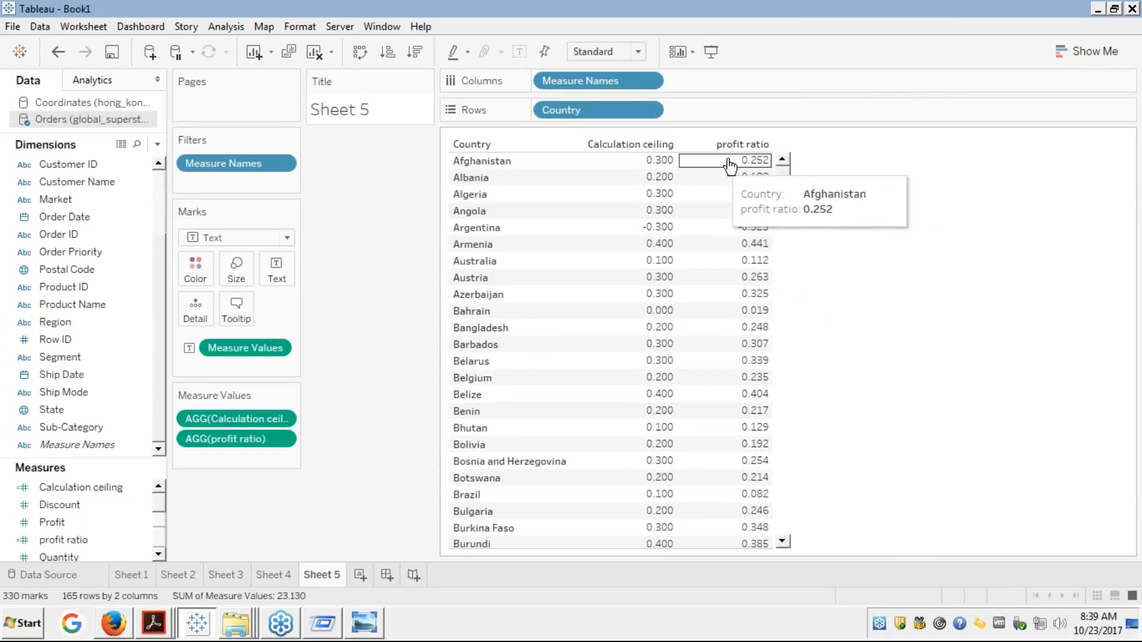
- Compare the rounded Calculation ceiling values with the profit ratio values for the first countries, including Afghanistan and Argentina
left_click(669, 166)
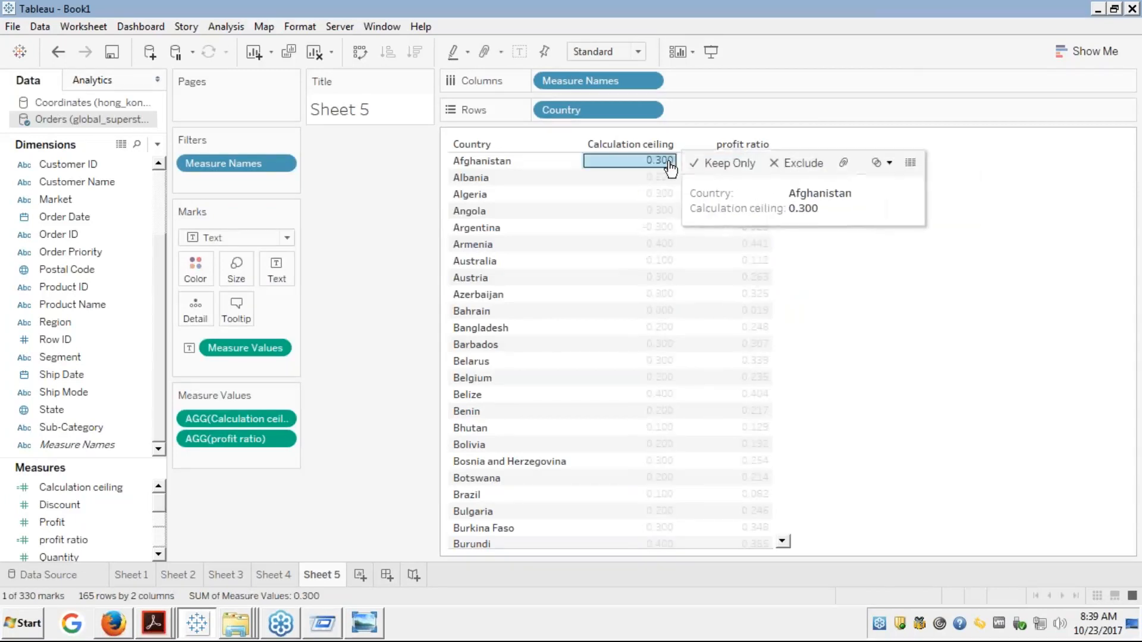
left_click(671, 167)
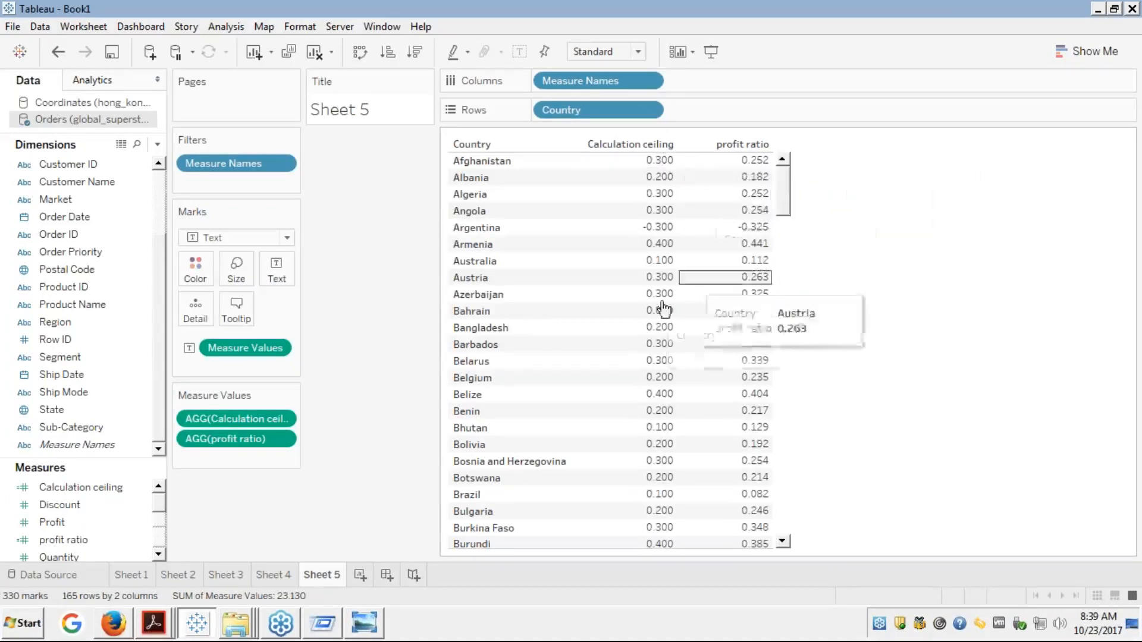
mouse_move(749, 187)
mouse_move(746, 206)
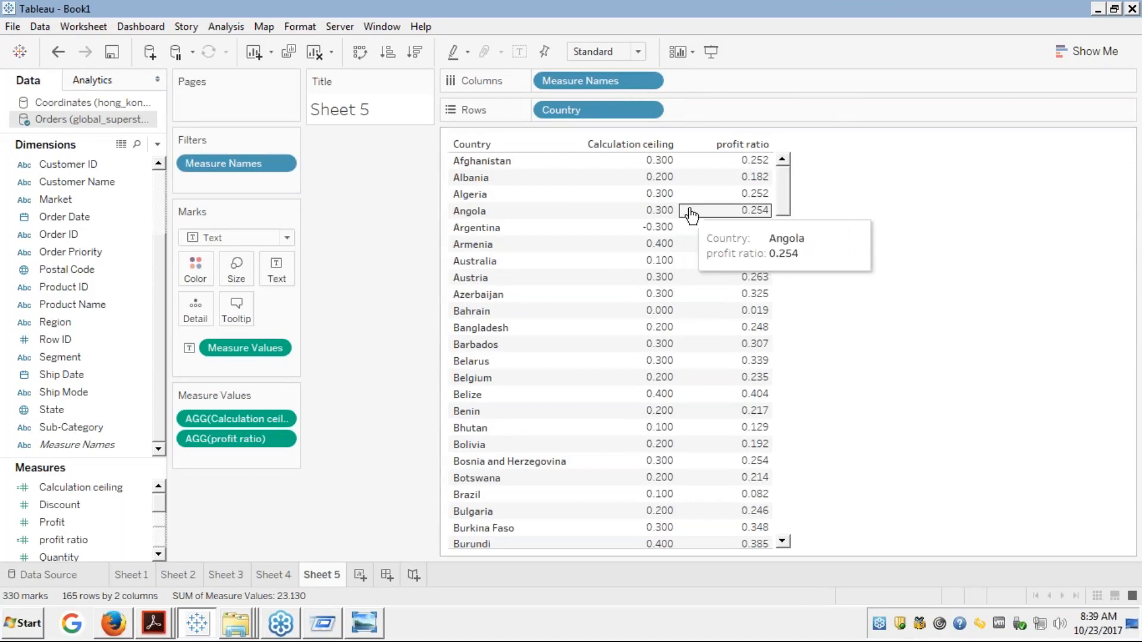
mouse_move(718, 236)
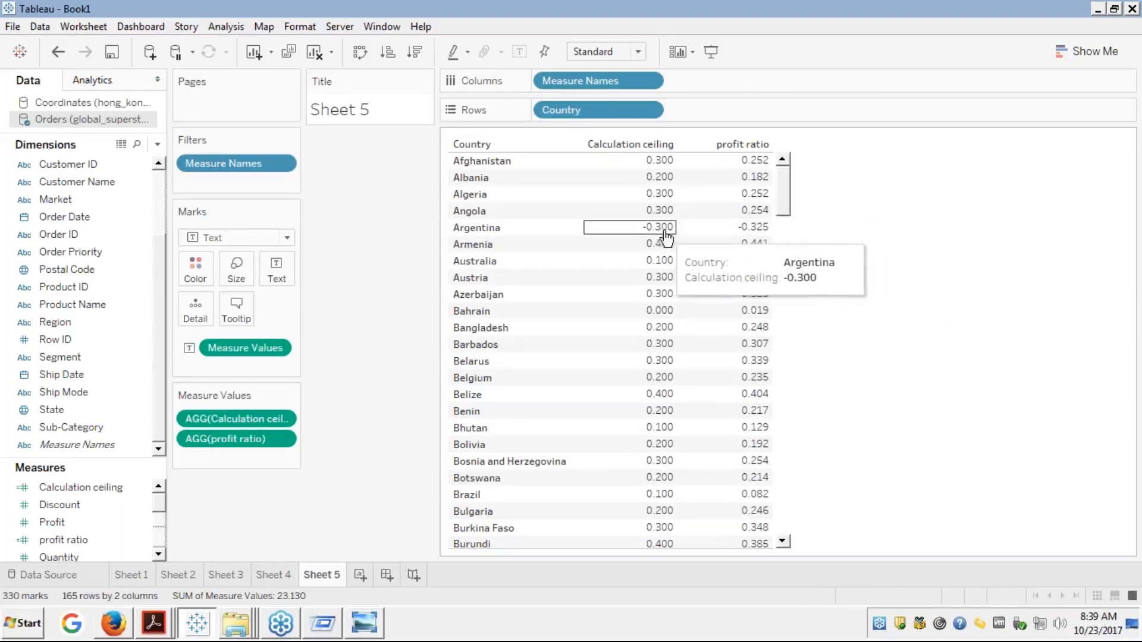
mouse_move(670, 266)
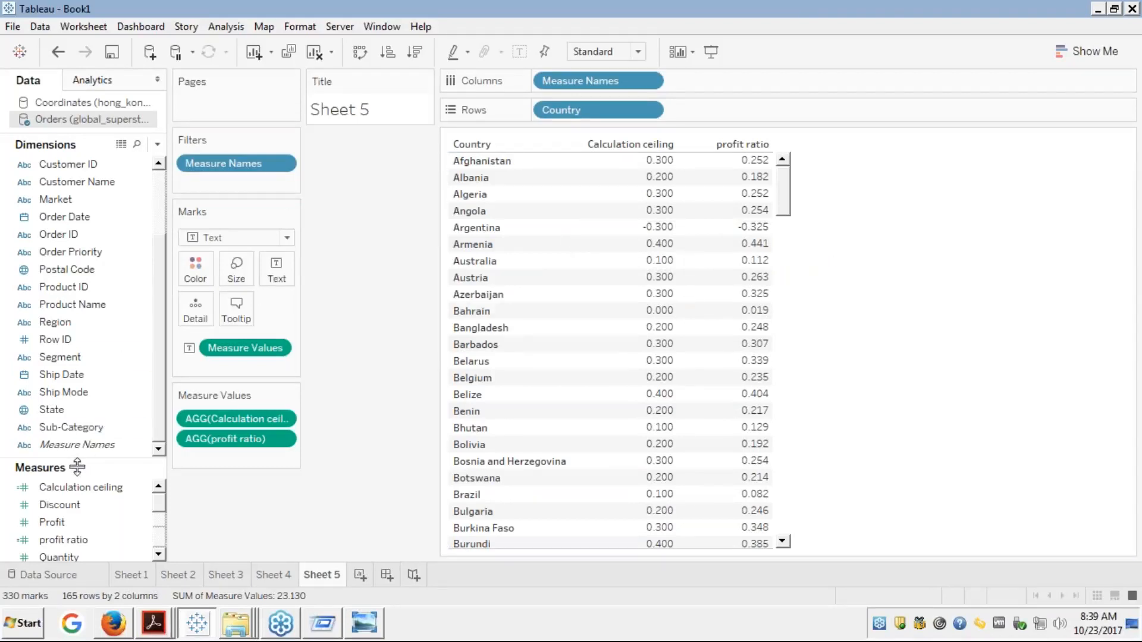
- Edit Calculation ceiling to wrap the rounding in the absolute value function as abs(ROUND([profit ratio],1)) and save it
left_click(62, 488)
right_click(61, 490)
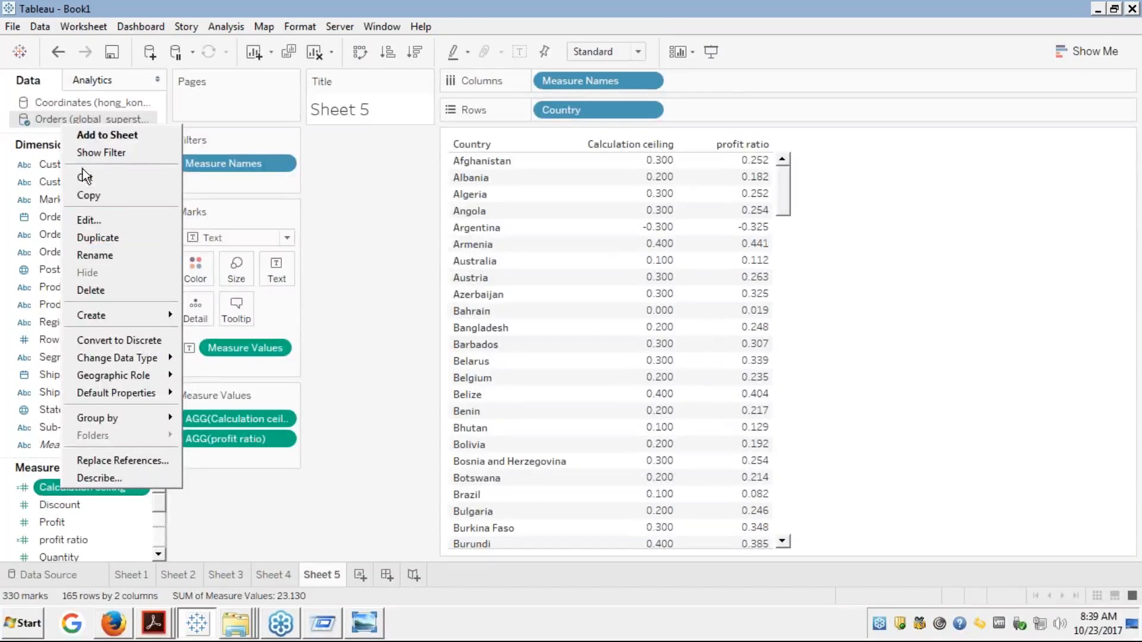
left_click(85, 223)
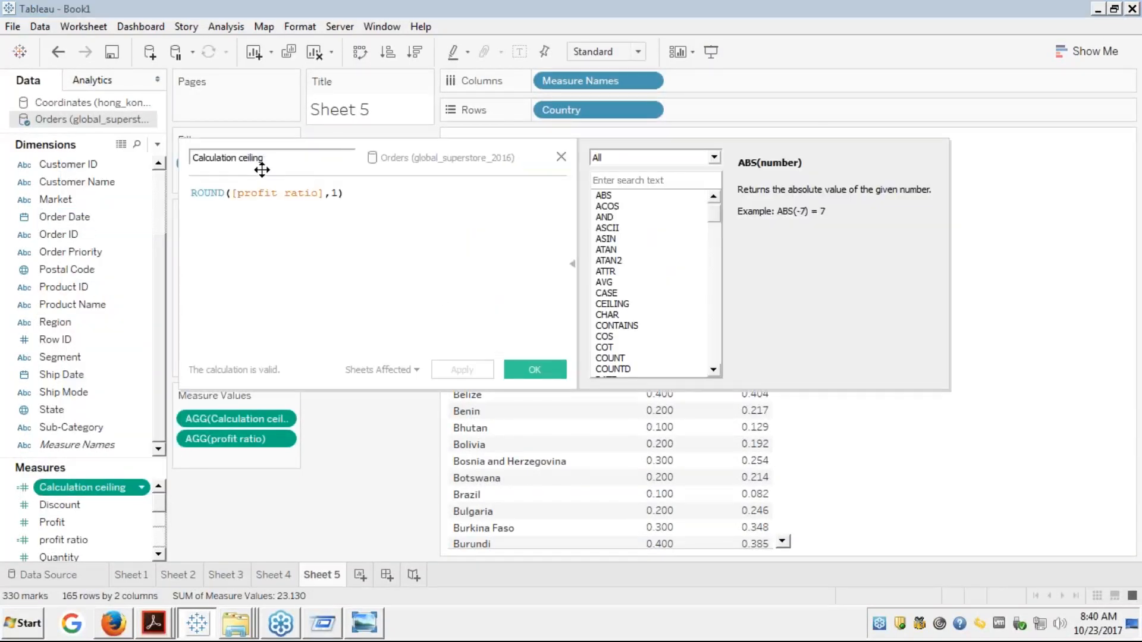
key("Left")
key("Left")
key("Left")
key("Left")
key("Left")
key("Left")
key("Left")
key("Left")
key("Left")
key("Left")
key("Home")
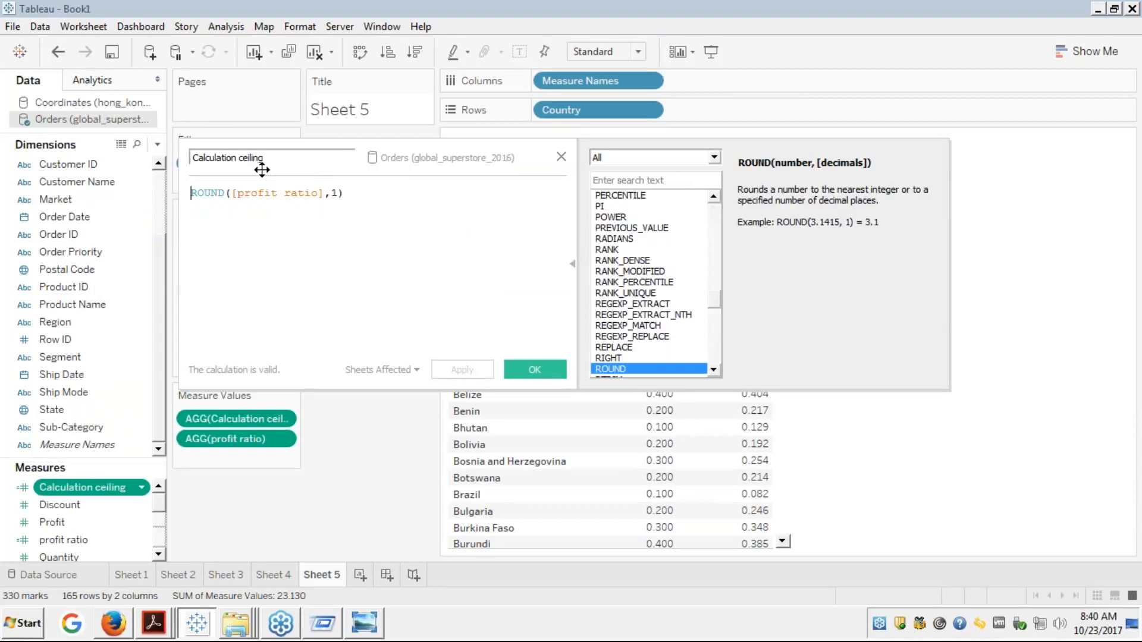
type("abs (")
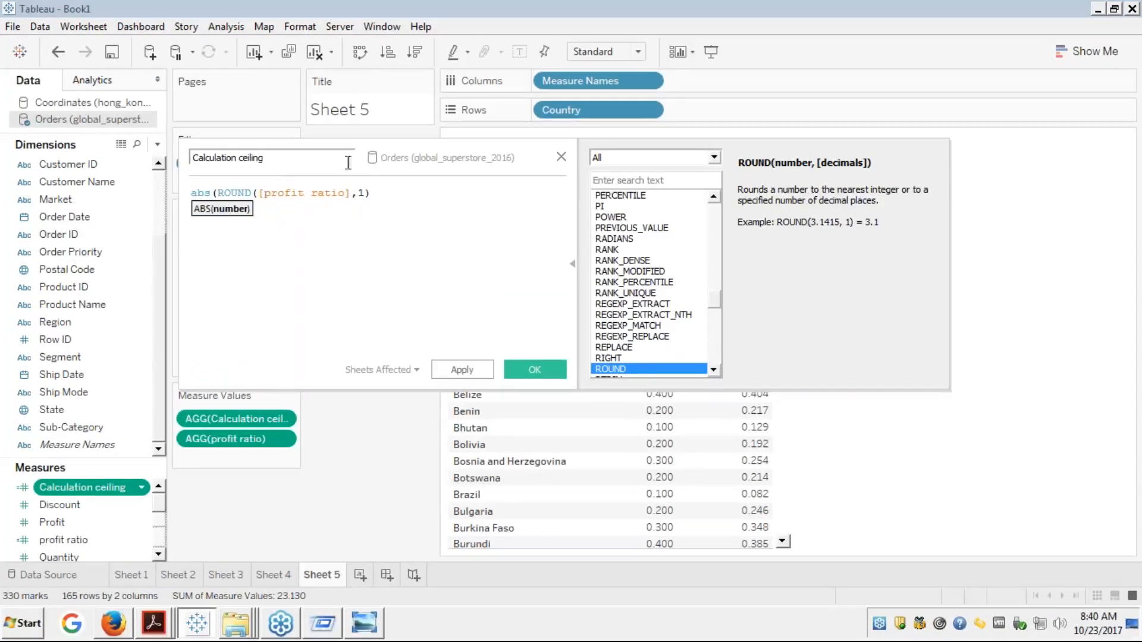
left_click(373, 194)
type(")")
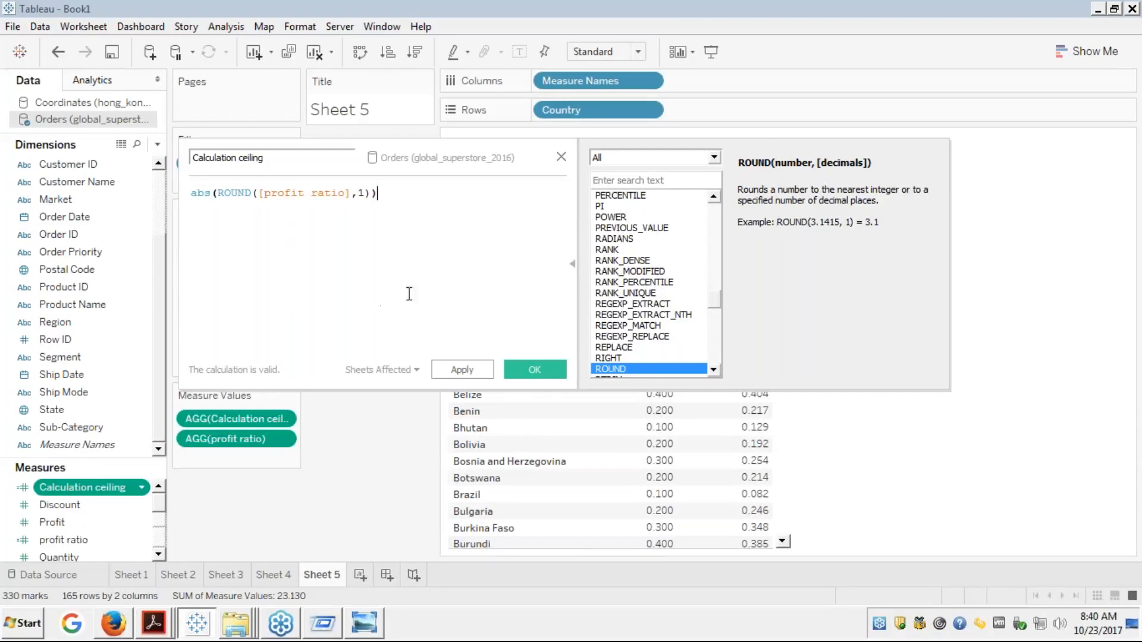
left_click(531, 365)
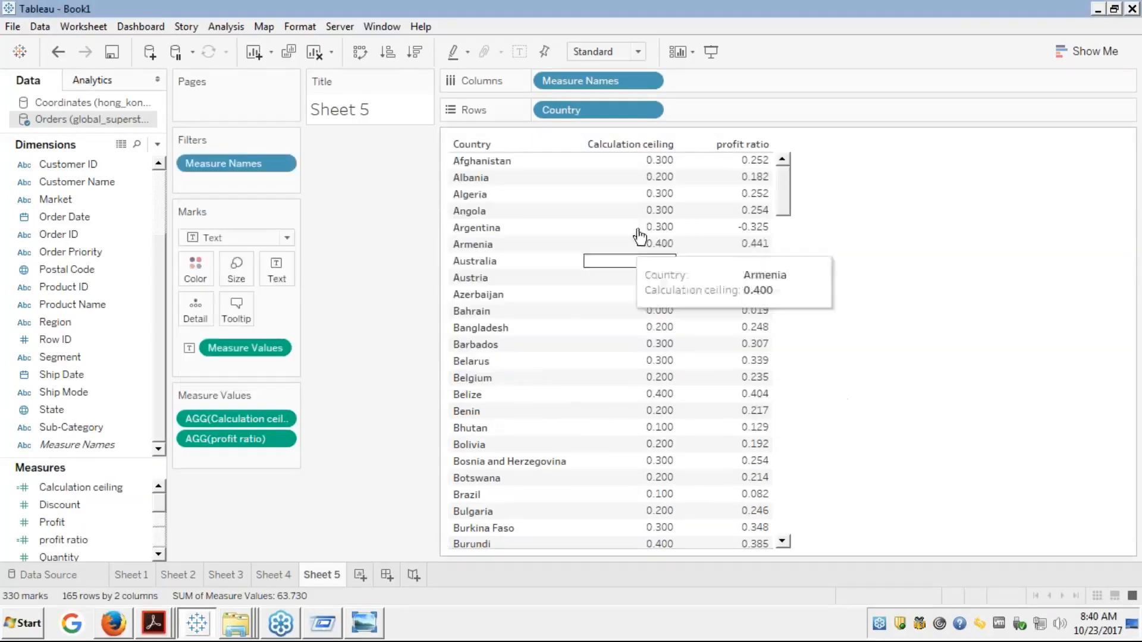
- Compare the absolute Calculation ceiling values with the profit ratios down the country table and return to its beginning
left_click(660, 162)
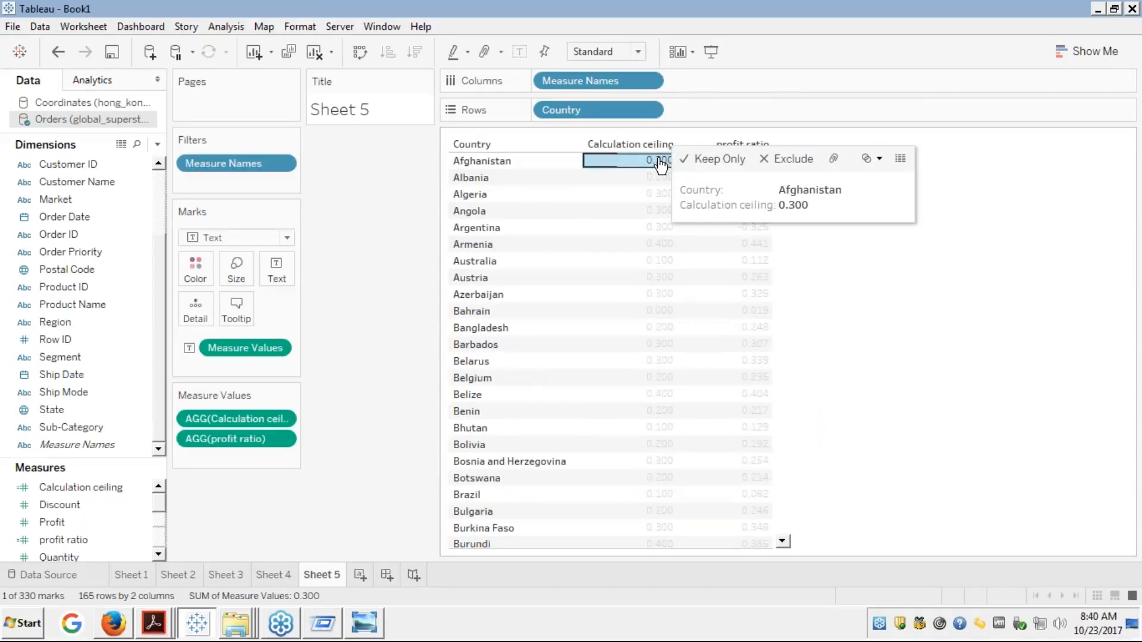
left_click(660, 161)
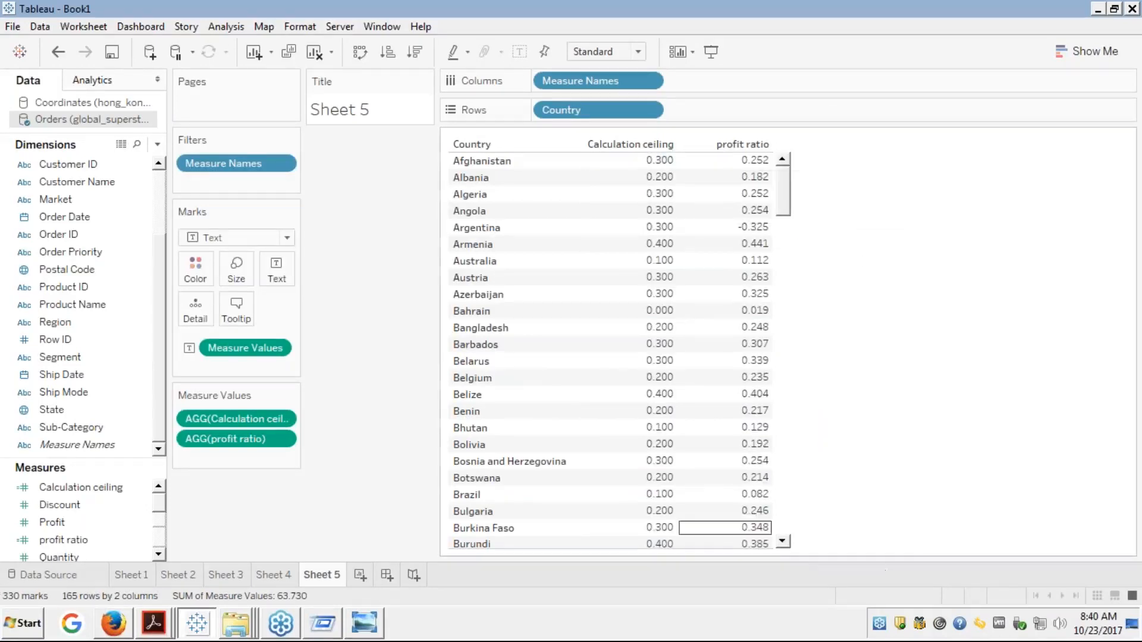
left_click(786, 515)
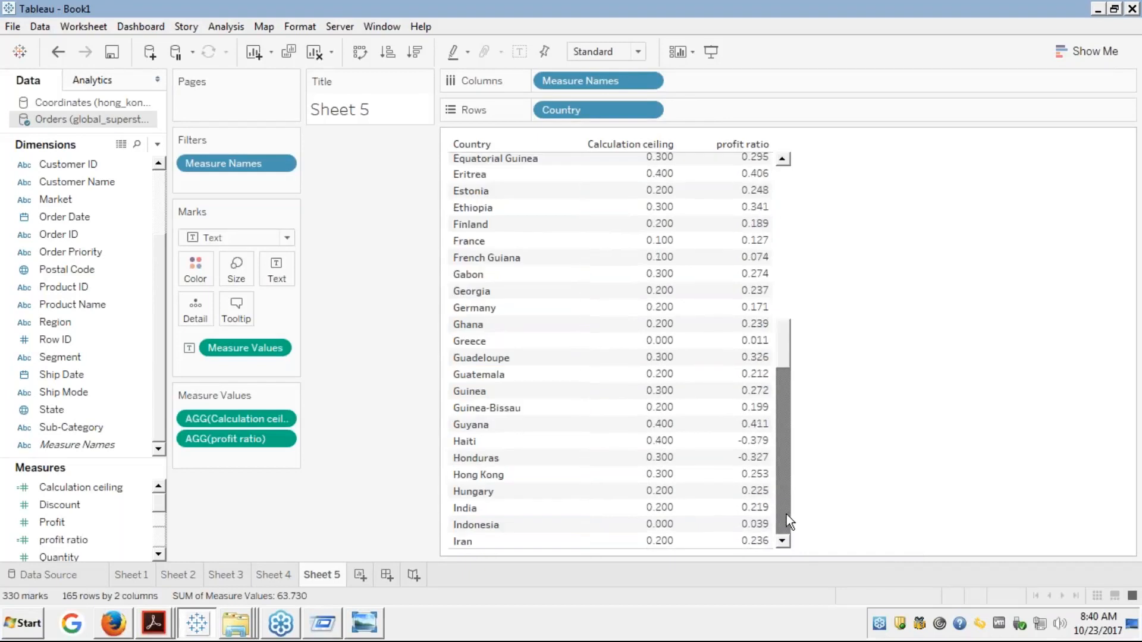
left_click_drag(786, 515, 784, 508)
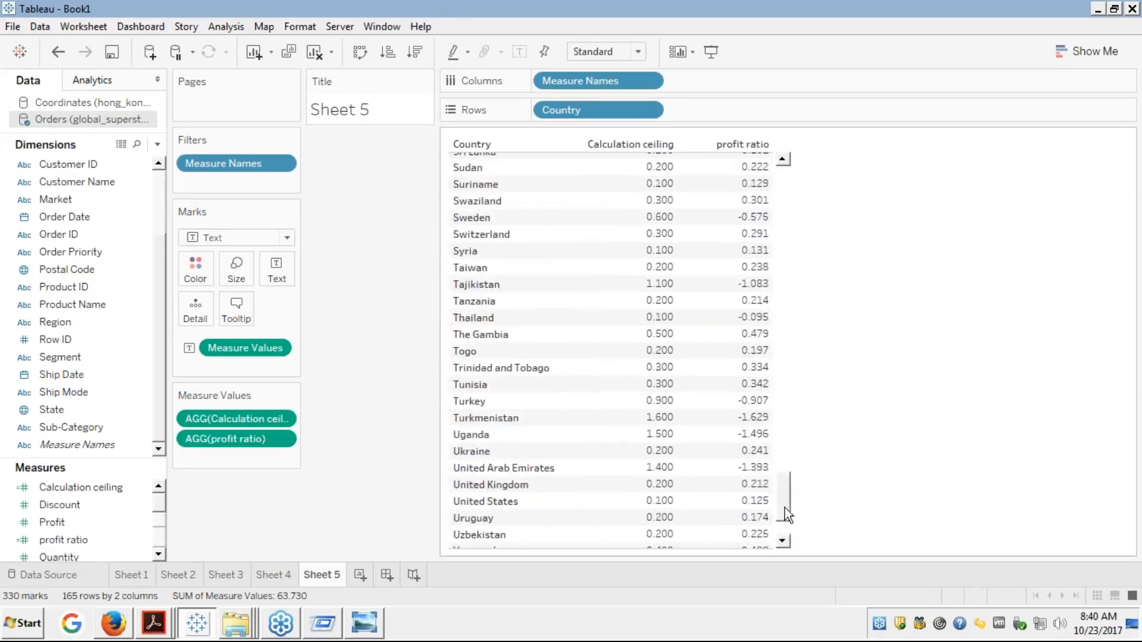
left_click_drag(784, 188, 784, 188)
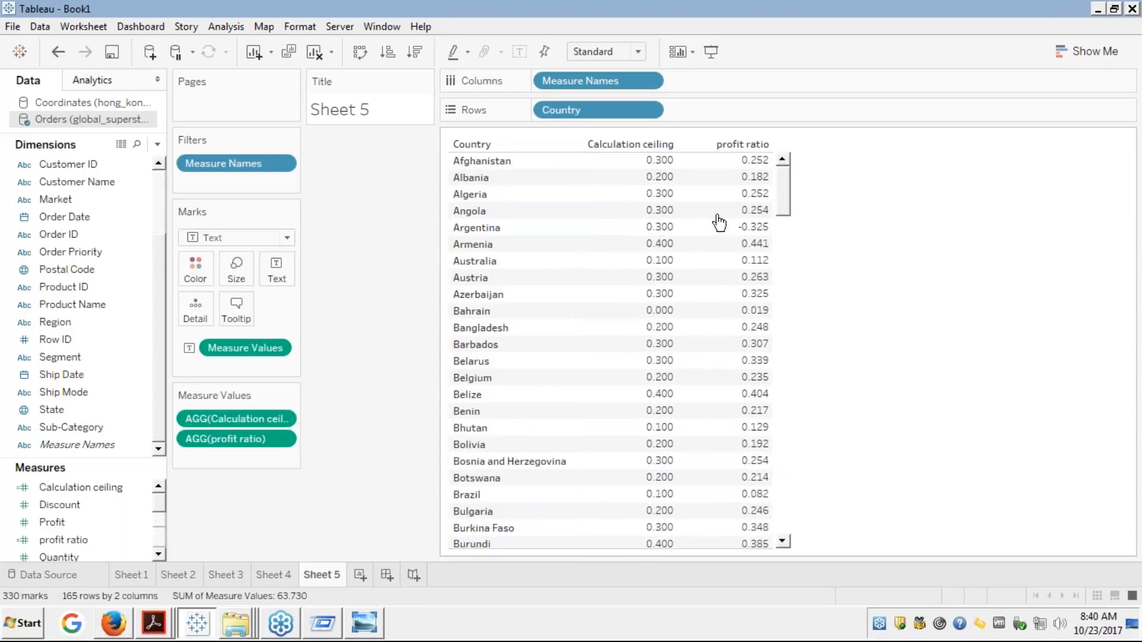
- Open Calculation ceiling for editing, restrict the function reference to Number functions and read the POWER function's description
right_click(83, 488)
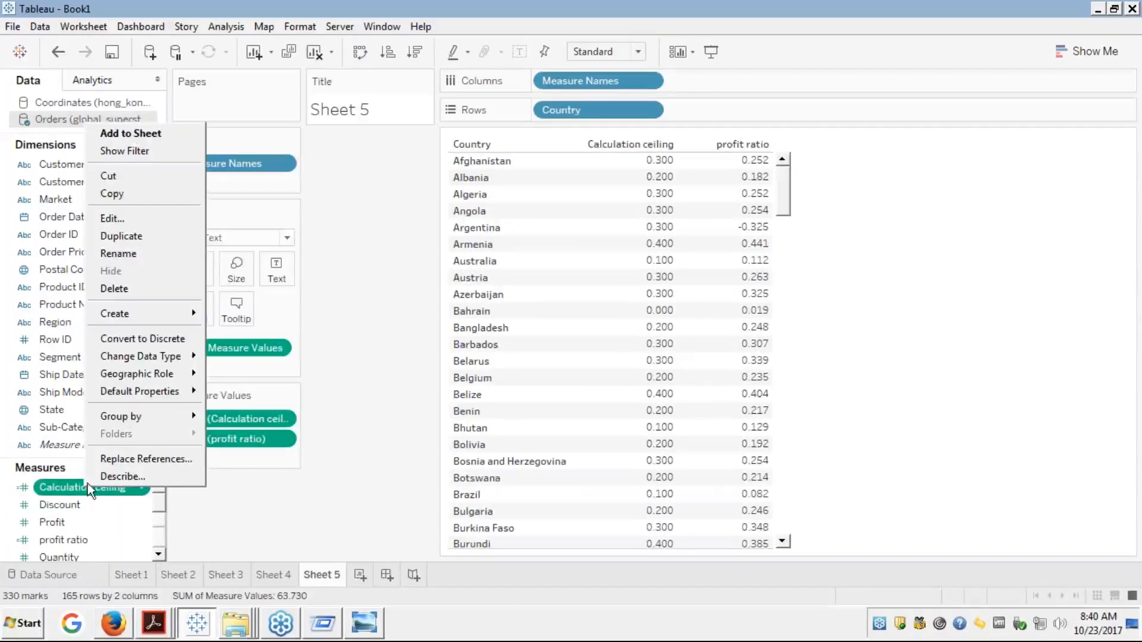
left_click(115, 218)
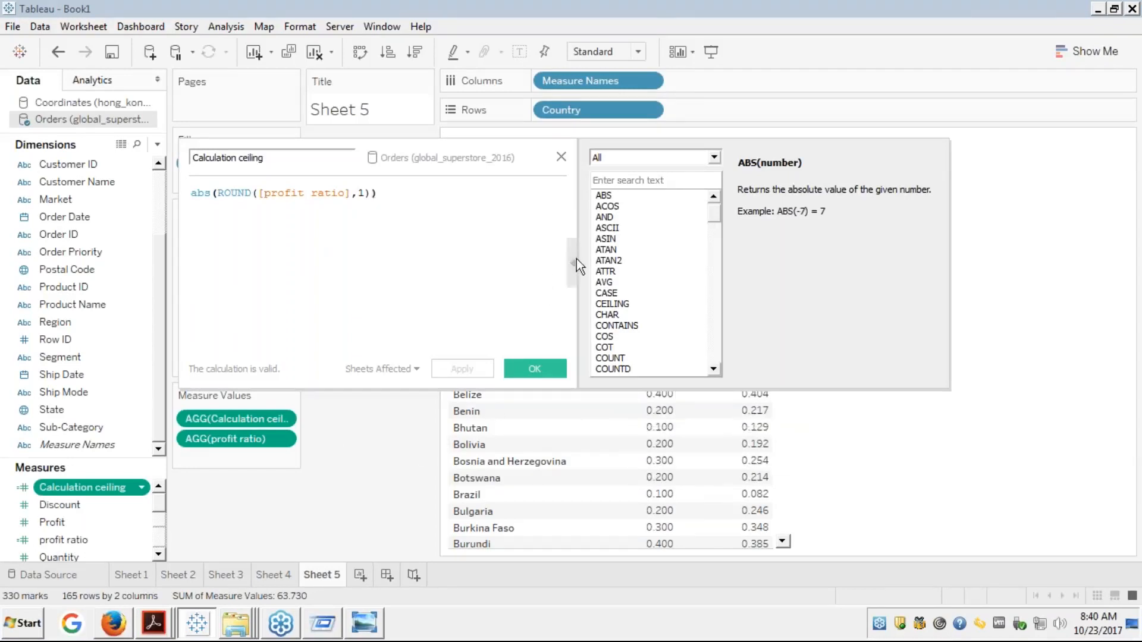
left_click(637, 159)
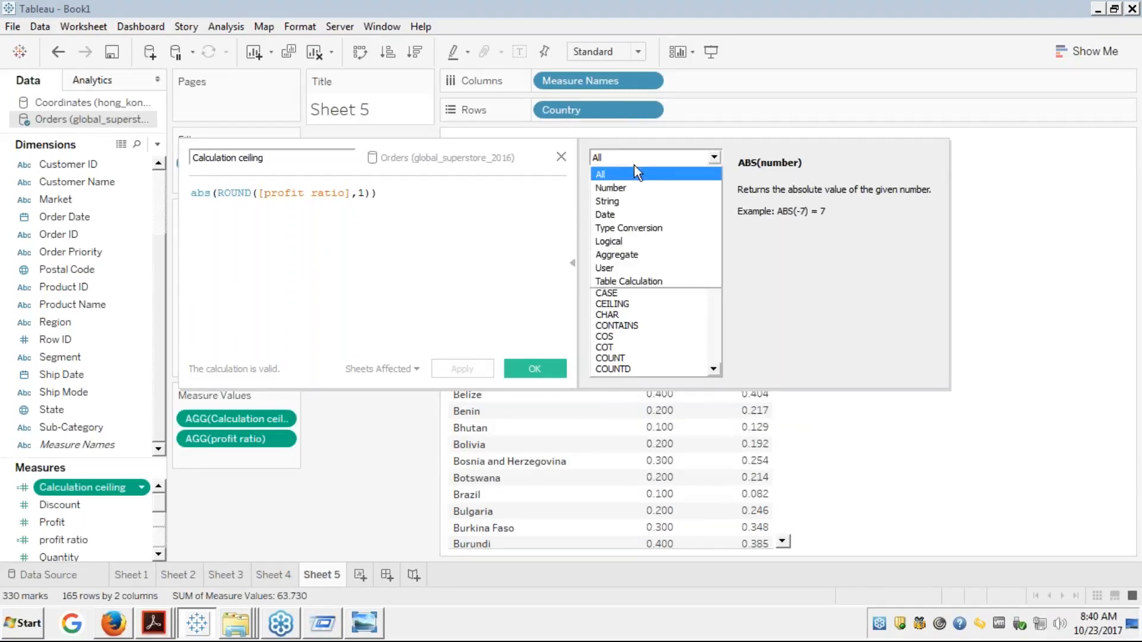
left_click(618, 187)
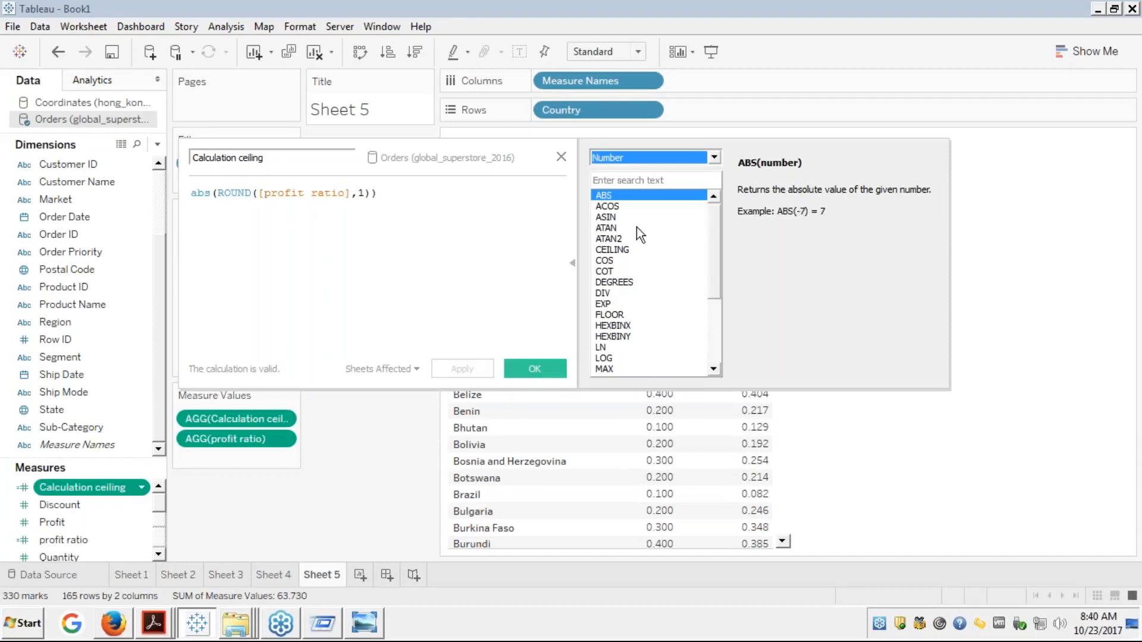
left_click(615, 232)
key("p")
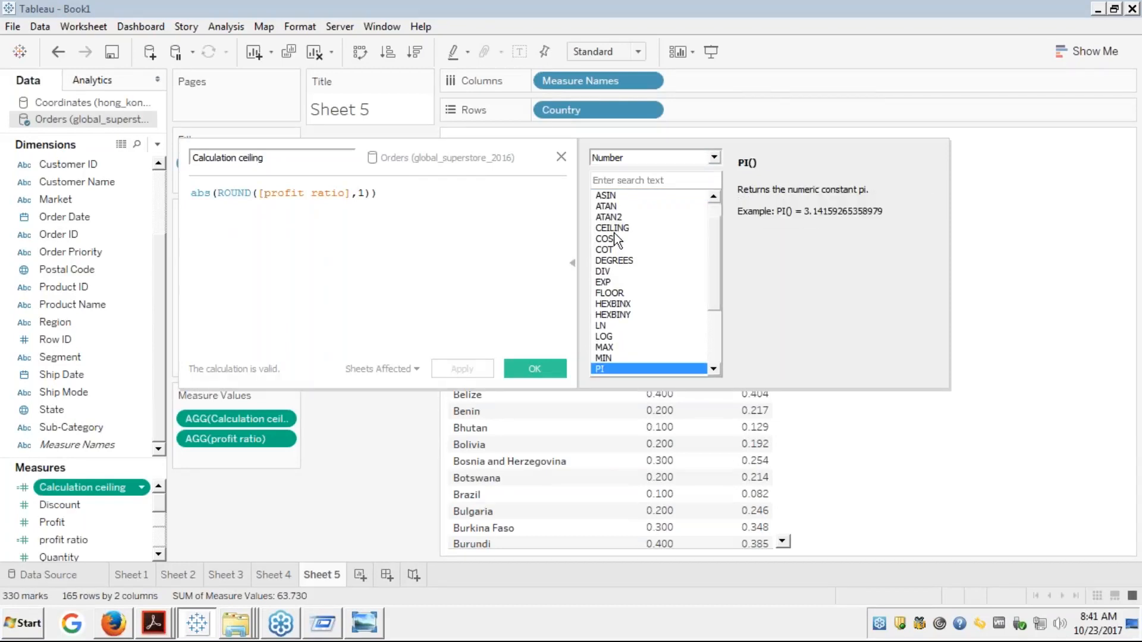
key("Down")
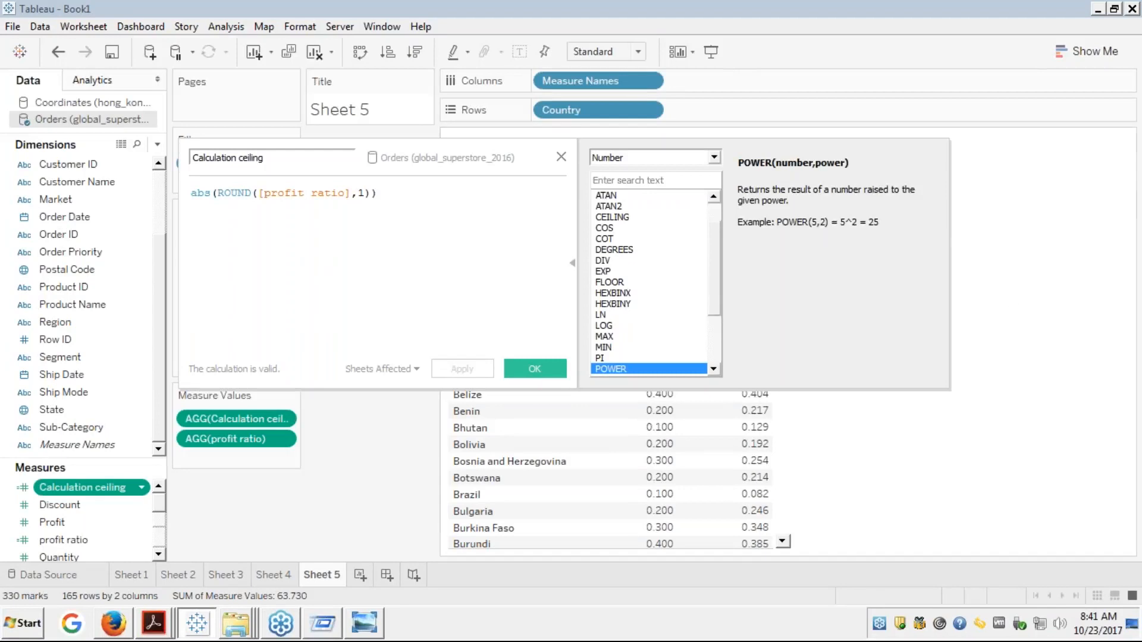
- Look through the number function descriptions from RADIANS to ZN and back up to ABS, and close the calculation editor unchanged
key("Down")
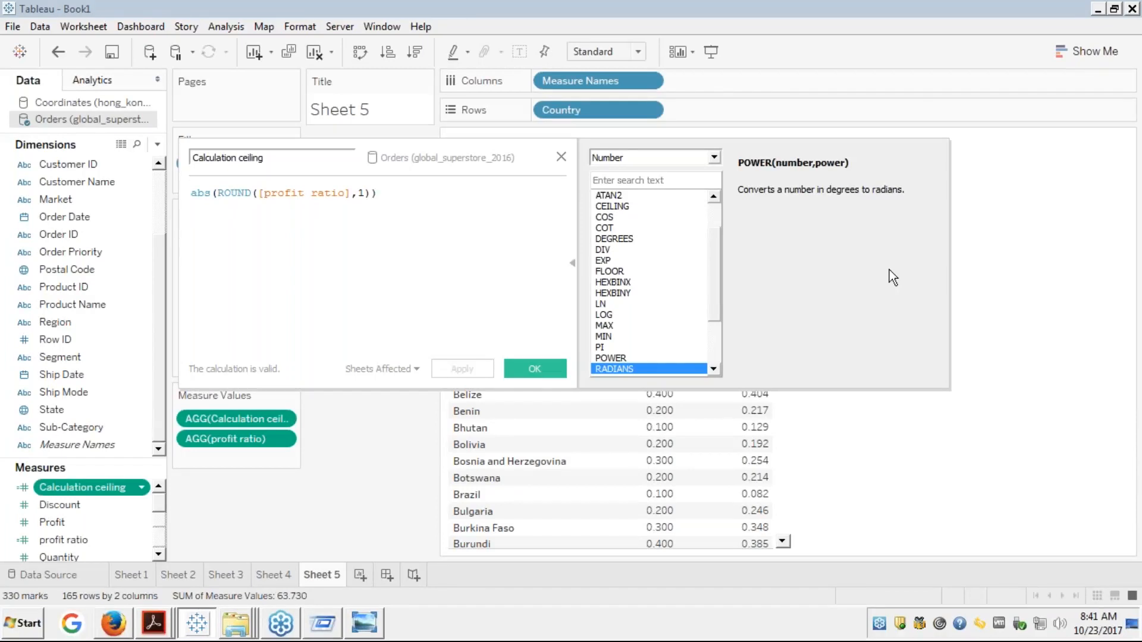
key("Down")
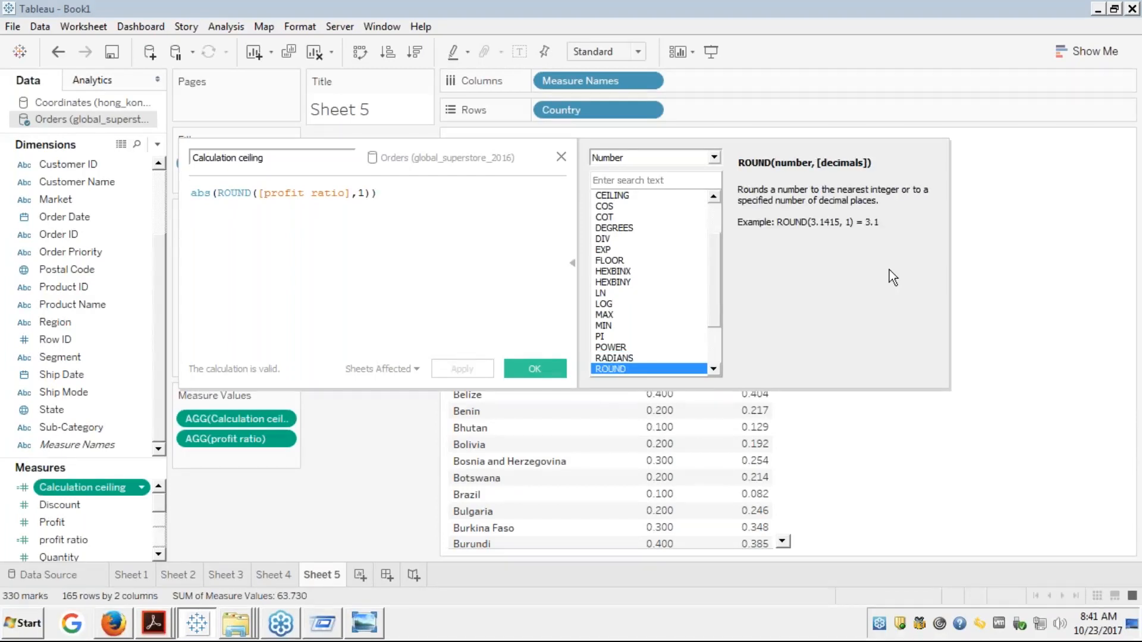
key("Down")
key("Down")
key("Down")
key("Down")
key("Down")
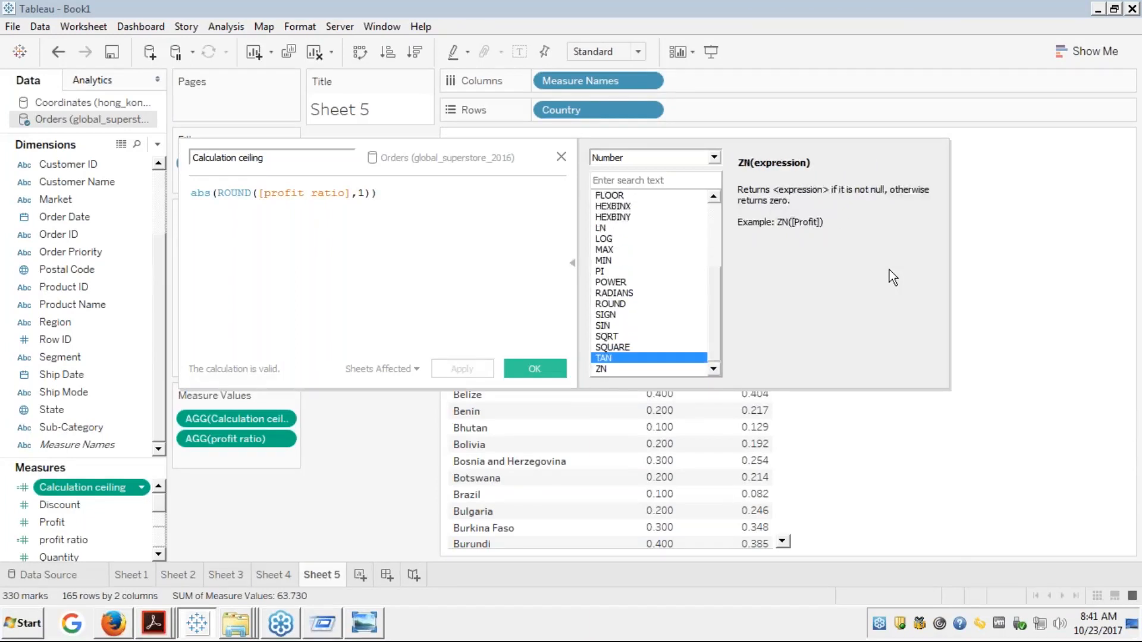
key("Up")
key("Up")
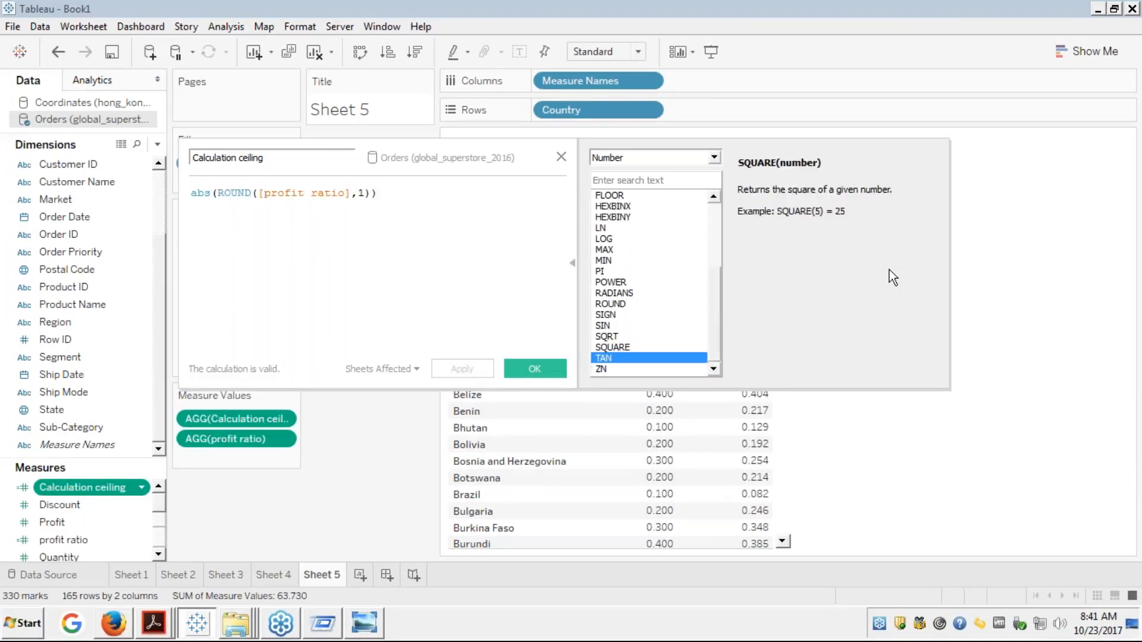
key("Up")
key("Up")
key("Up")
key("Up")
key("Up")
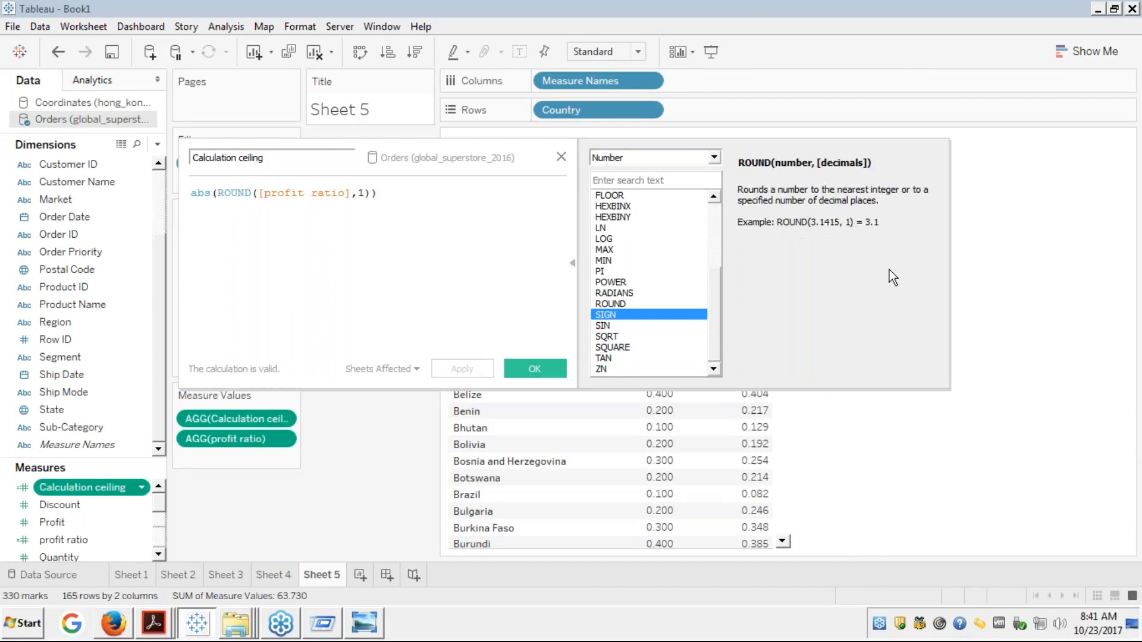
key("Up")
key("Up")
key("Up")
key("Up")
key("Up")
key("Up")
key("Up")
key("Up")
key("Up")
key("Up")
key("Up")
key("Up")
key("Up")
key("Up")
key("Up")
key("Up")
key("Up")
key("Up")
key("Up")
key("Up")
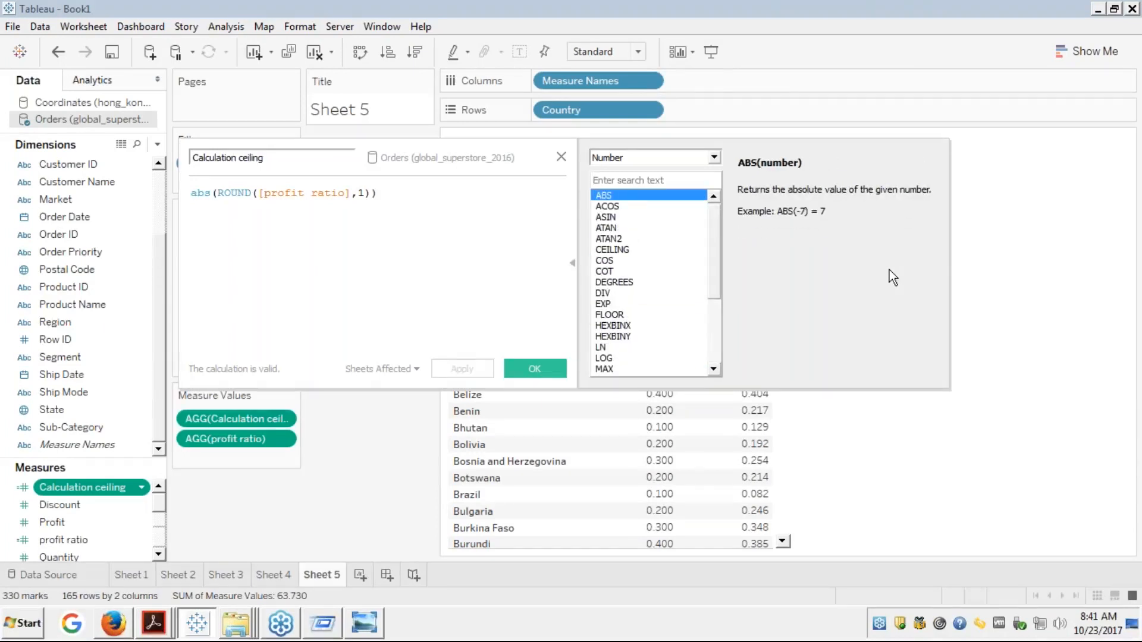
left_click(561, 157)
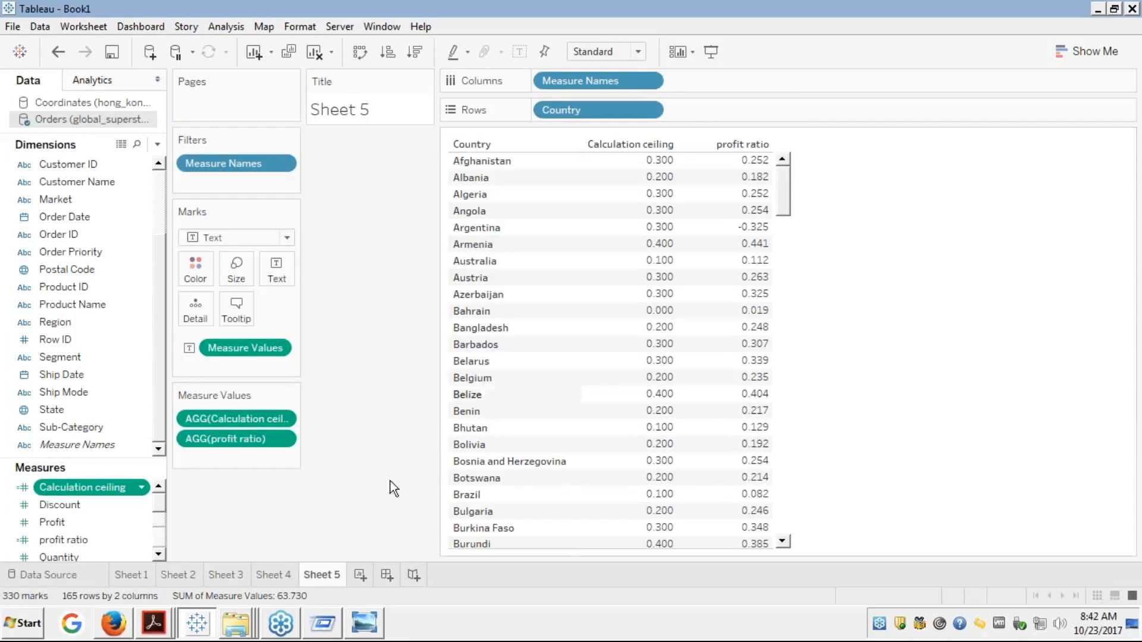
- Launch Notepad and write BODMAS in capital letters in the blank document
key("super+r")
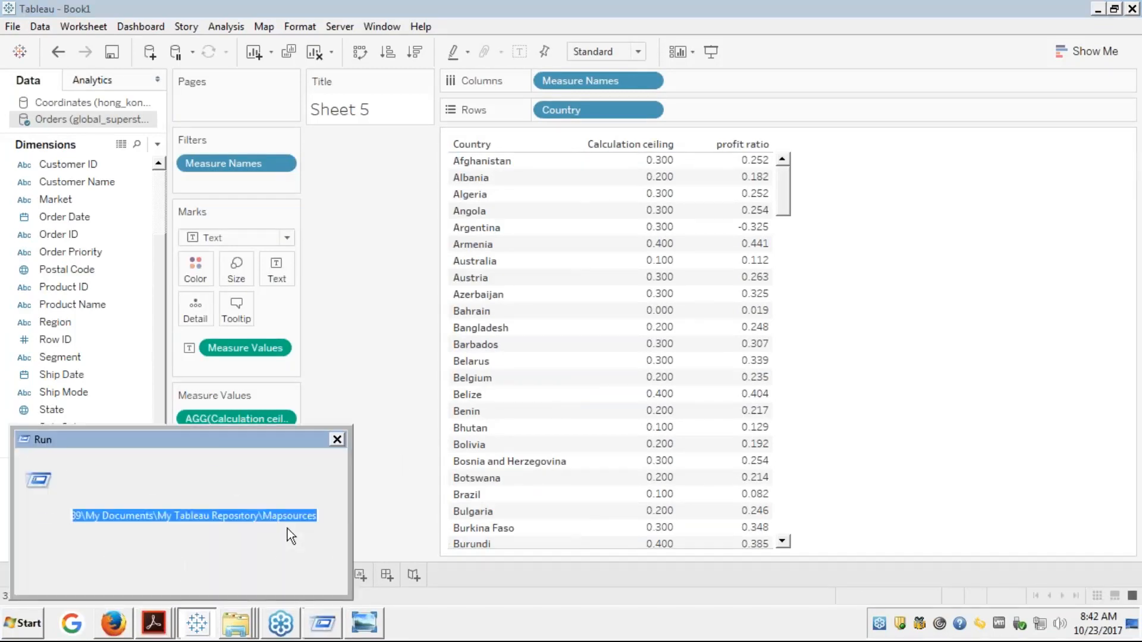
type("notepad")
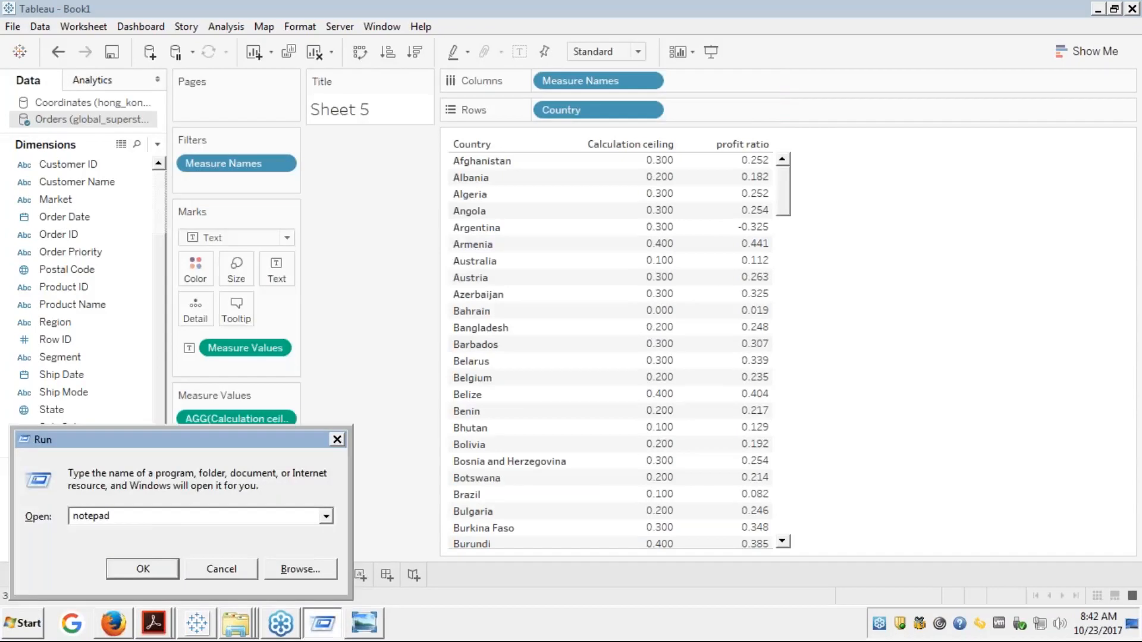
key("Return")
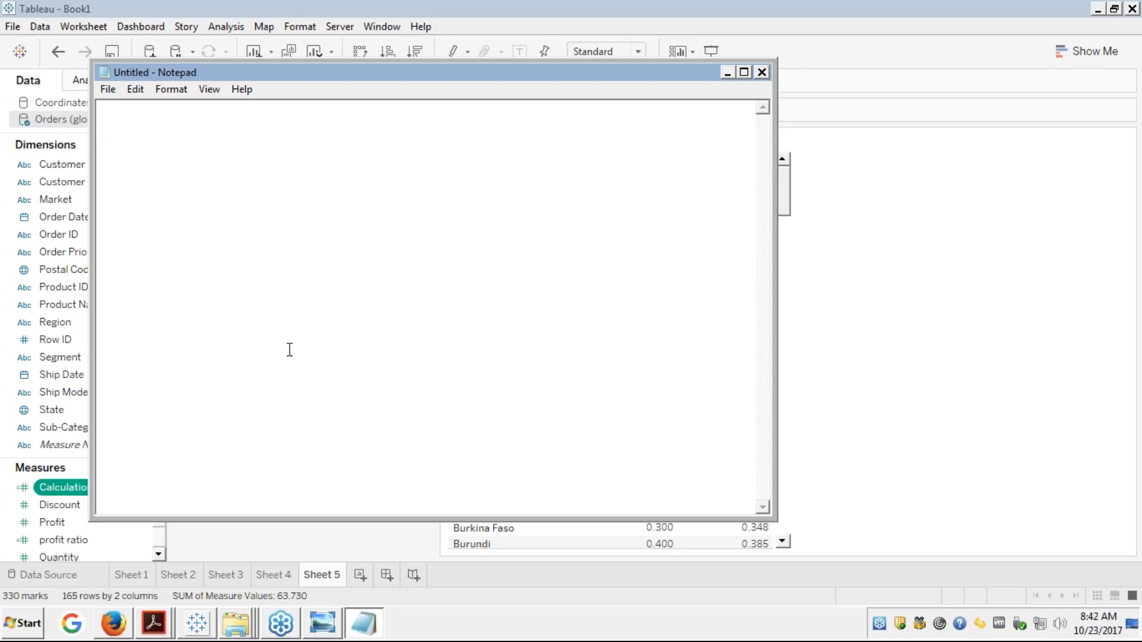
type("BODmAS")
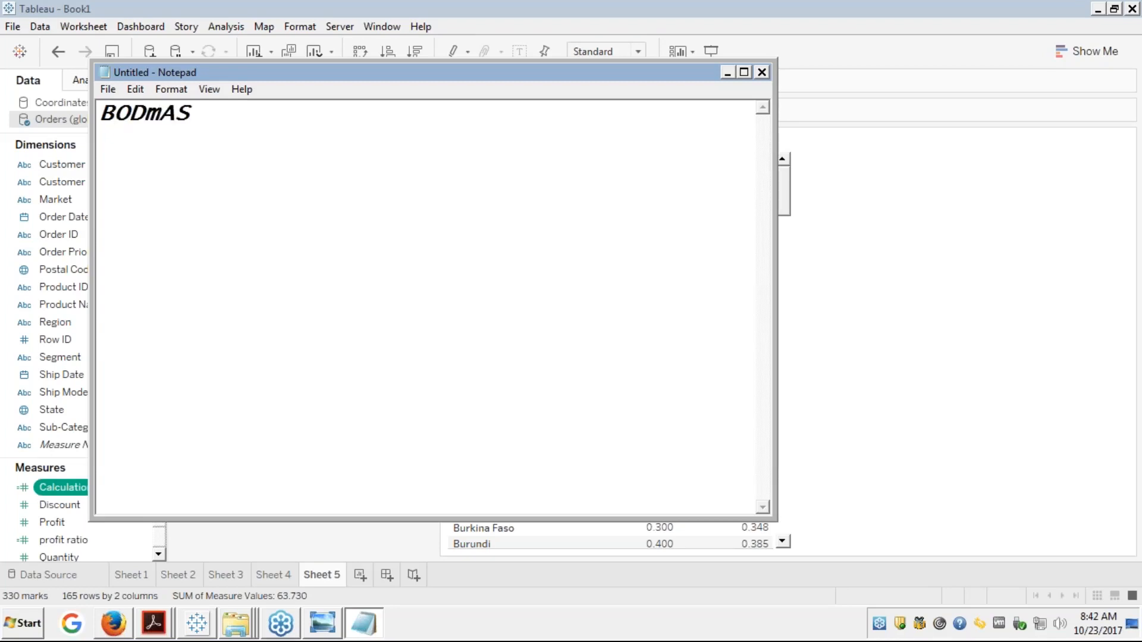
key("BackSpace")
key("BackSpace")
key("BackSpace")
type("MAS")
- Split the word BODMAS so that each of its letters stands on its own line
key("Left")
key("Left")
key("Left")
key("Left")
key("Left")
key("Return")
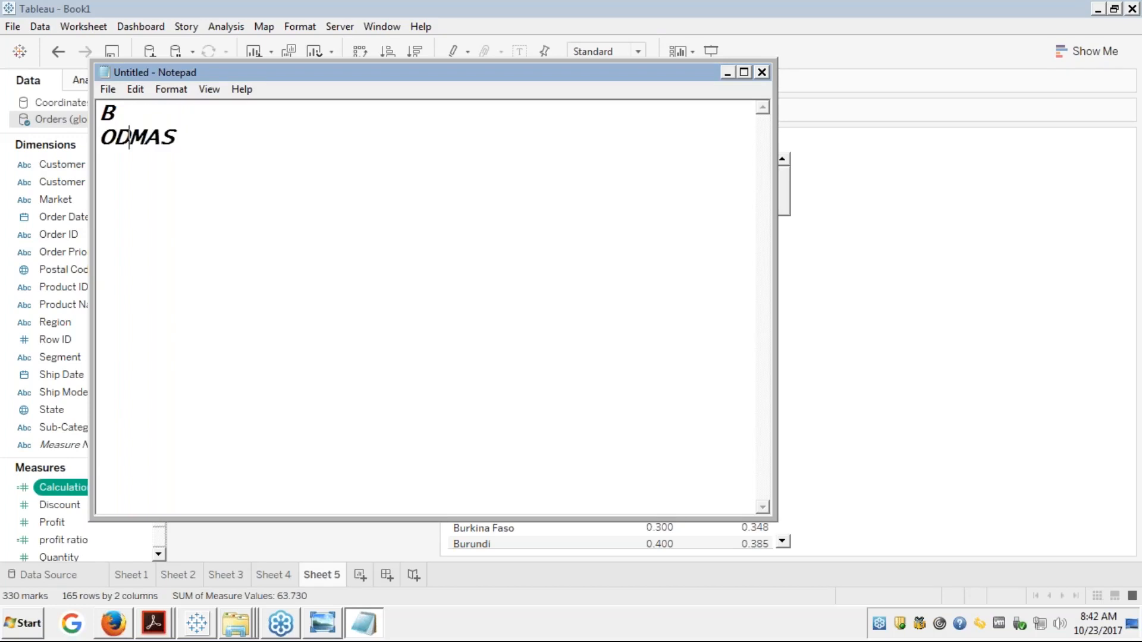
key("Right")
key("Return")
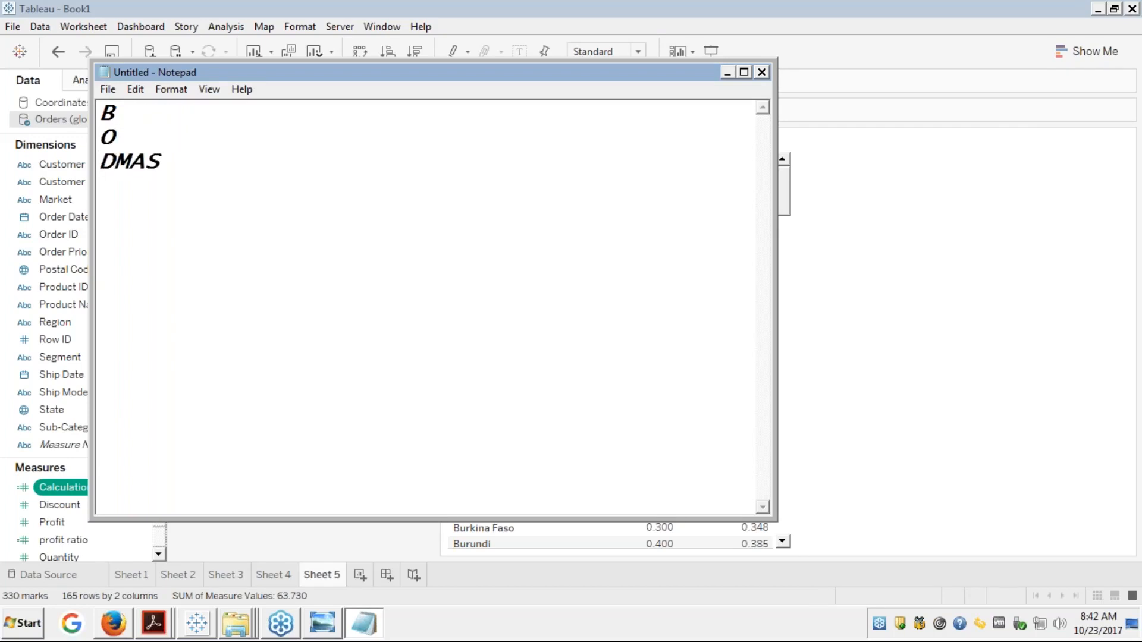
key("Right")
key("Return")
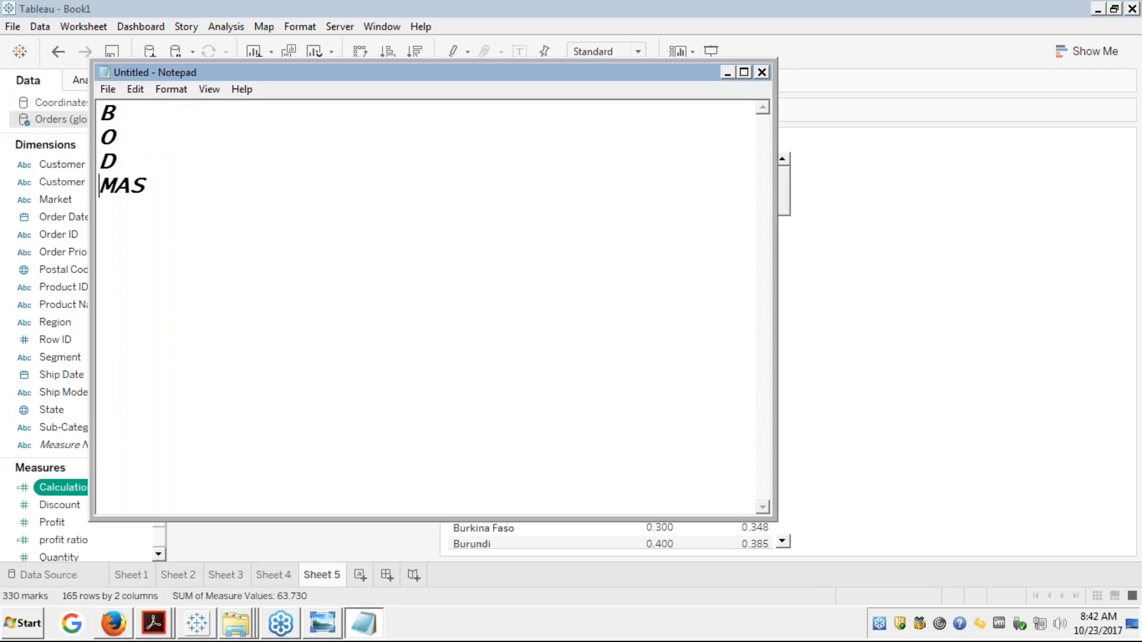
key("Right")
key("Return")
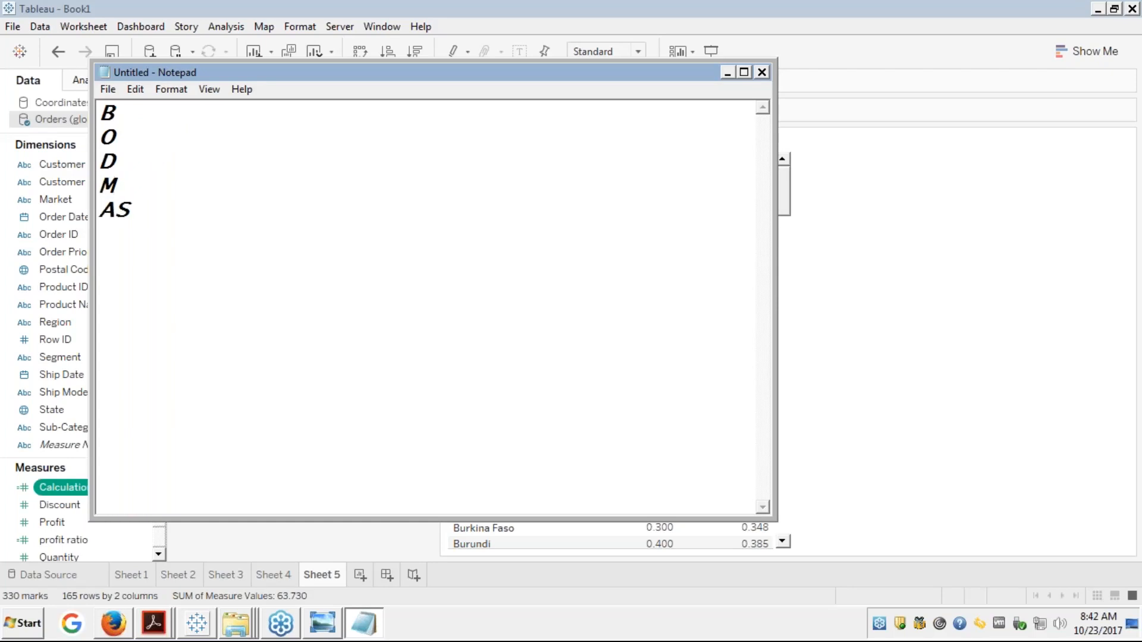
key("Right")
key("Return")
- Add the explanation "-- Bracket" after the letter B
left_click(181, 111)
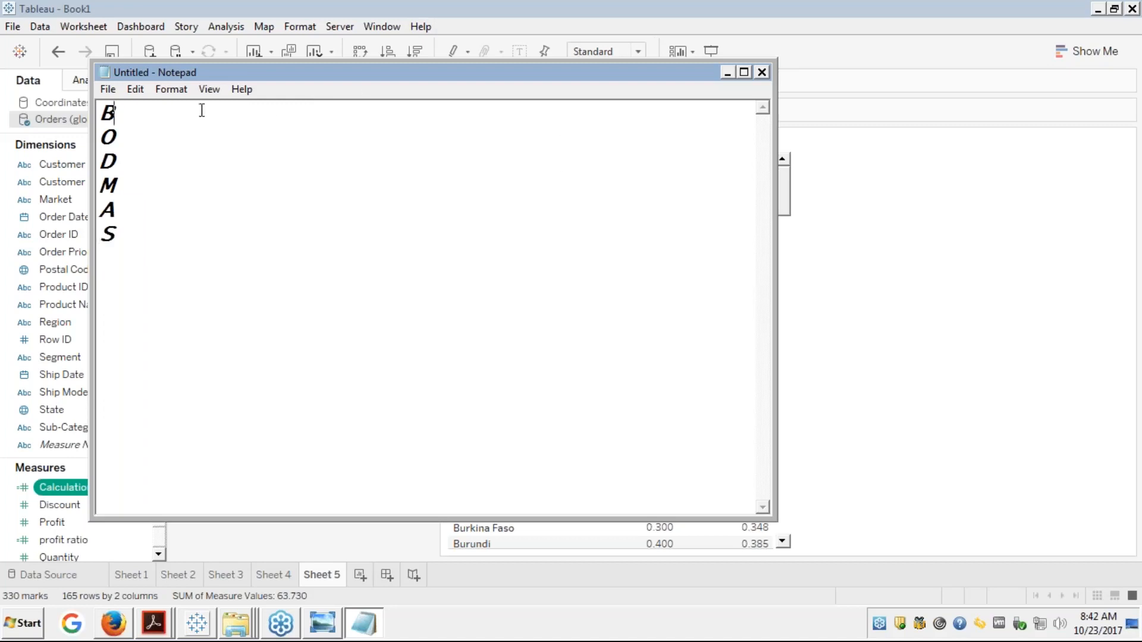
left_click(1131, 226)
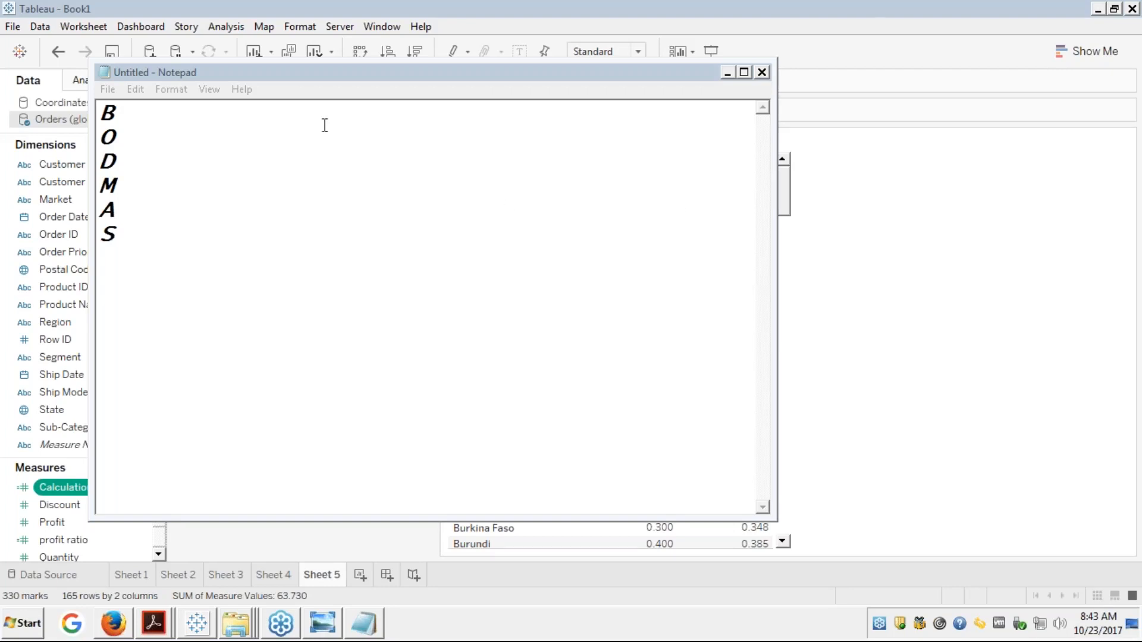
left_click(225, 111)
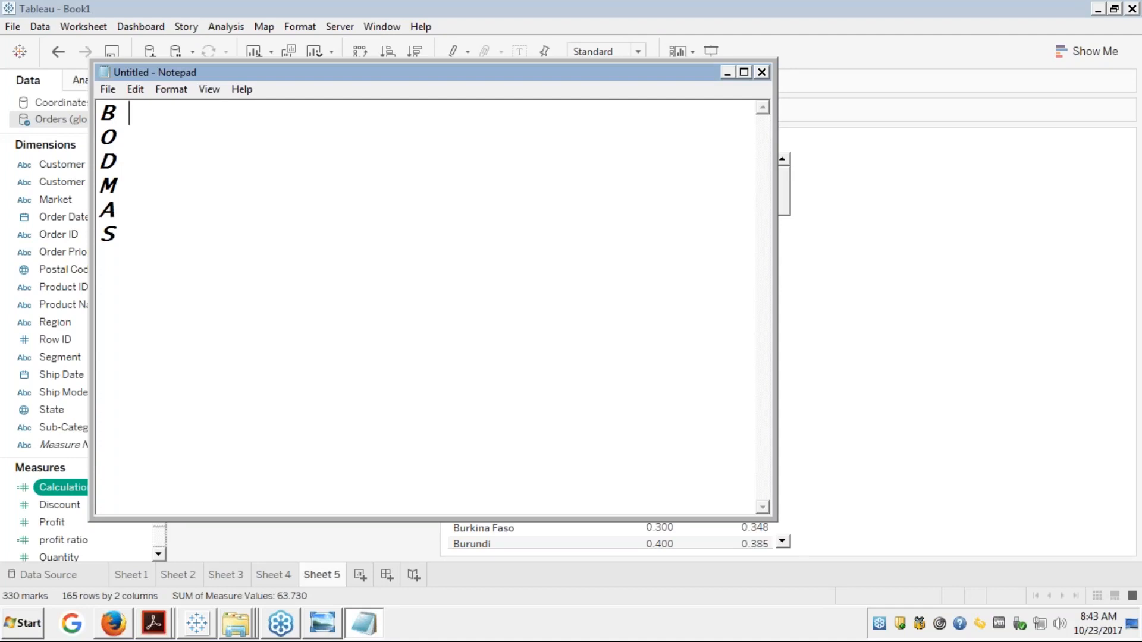
left_click(1129, 240)
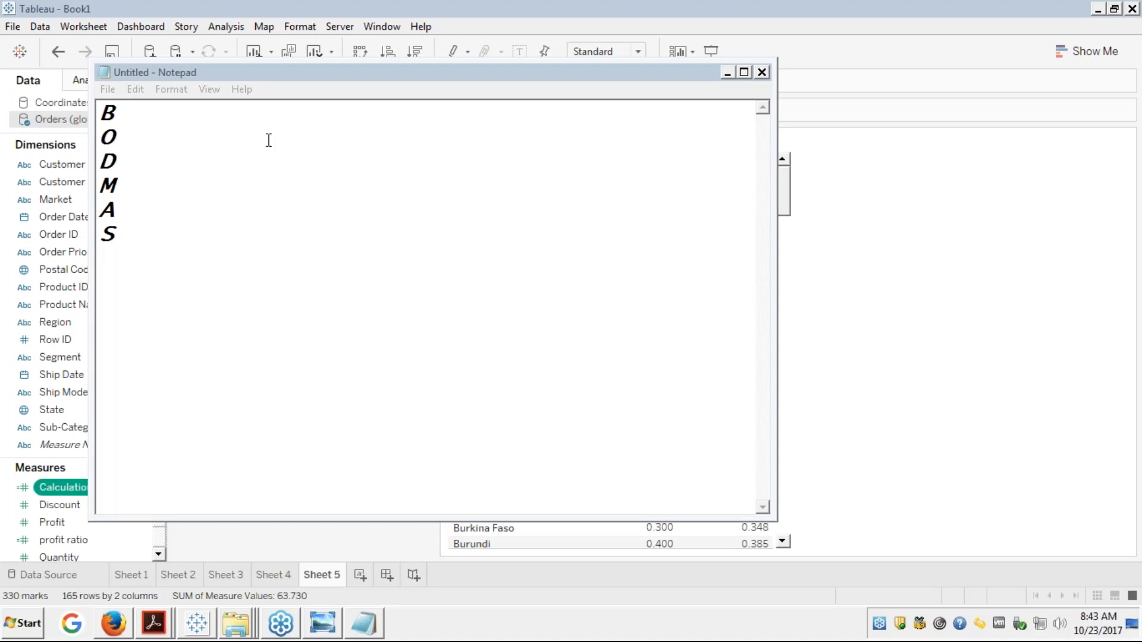
left_click(184, 119)
type("-")
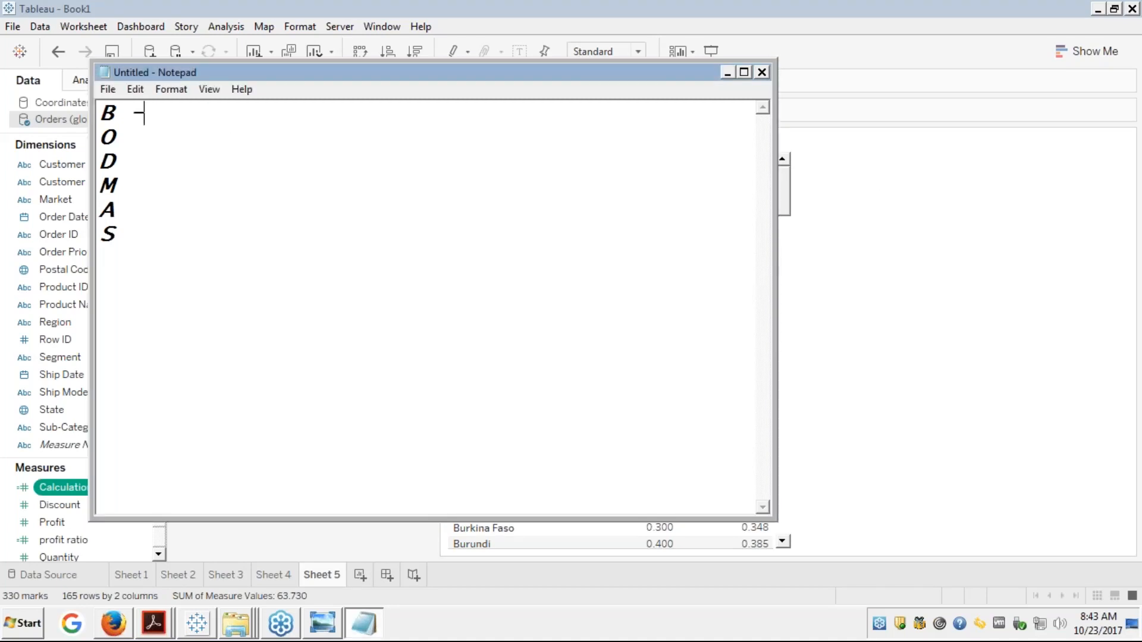
type("- Bracket")
key("Down")
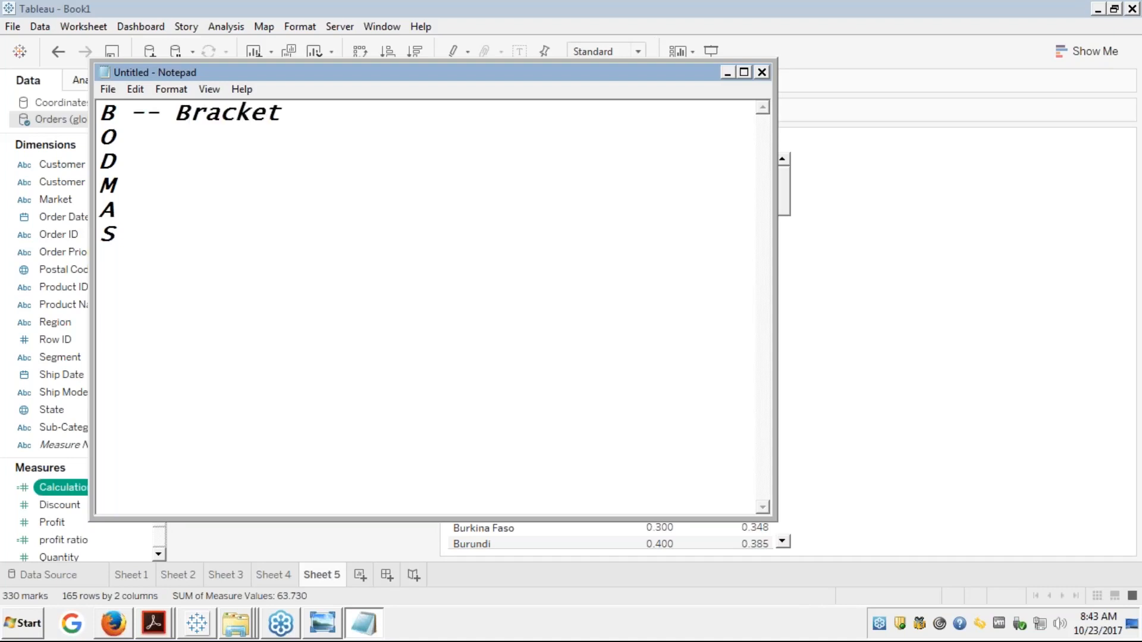
- Explain the remaining letters on their lines as "-- off", "- division", "- multiplication", "- Addition" and "- Subtraction"
type("-- off")
key("Down")
type("- division M")
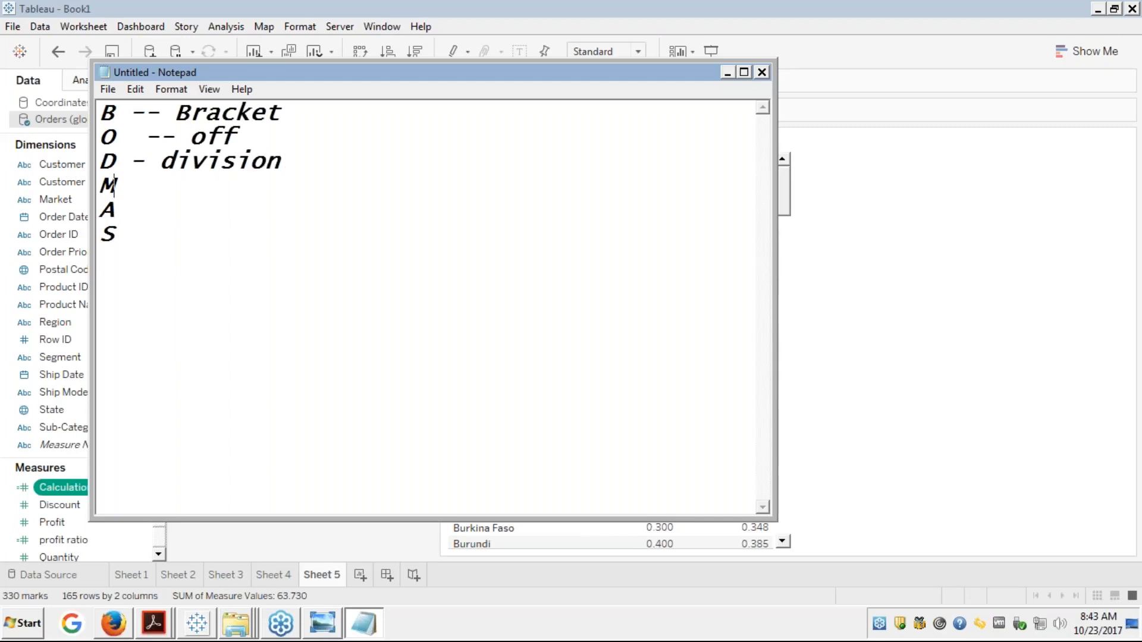
type(" - multiplication A")
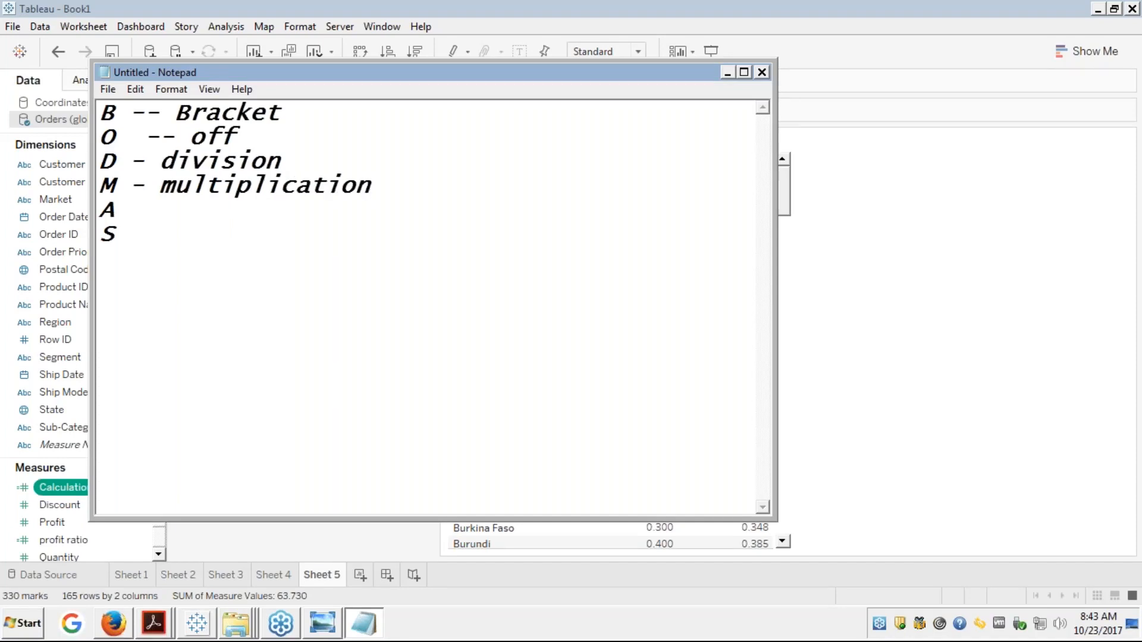
type(" - Addition")
key("Down")
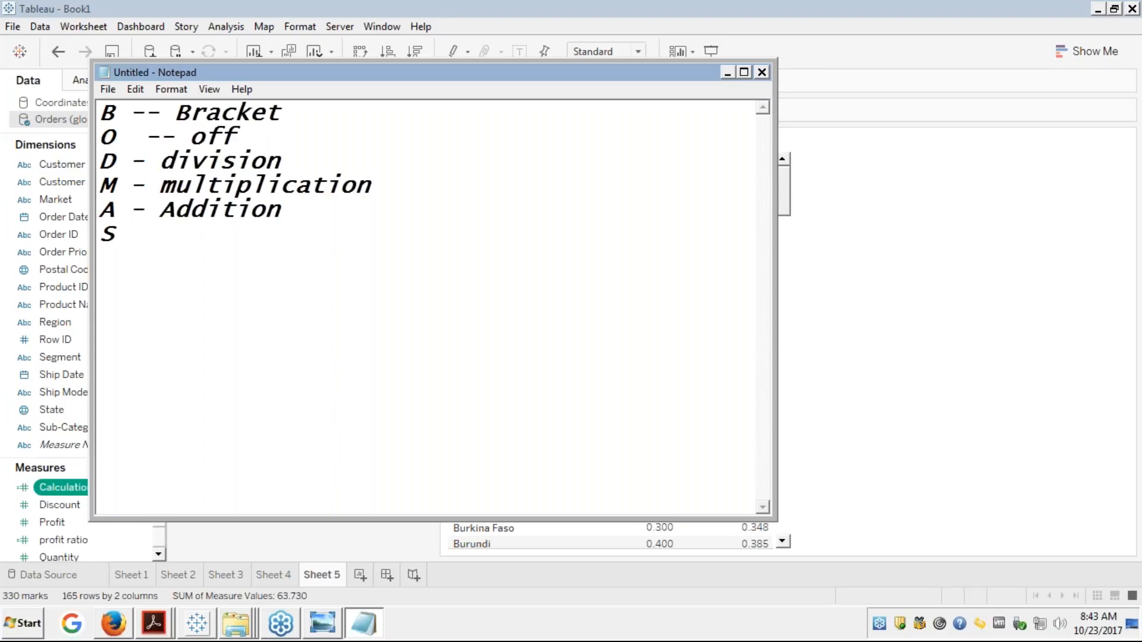
type("- Subtraction")
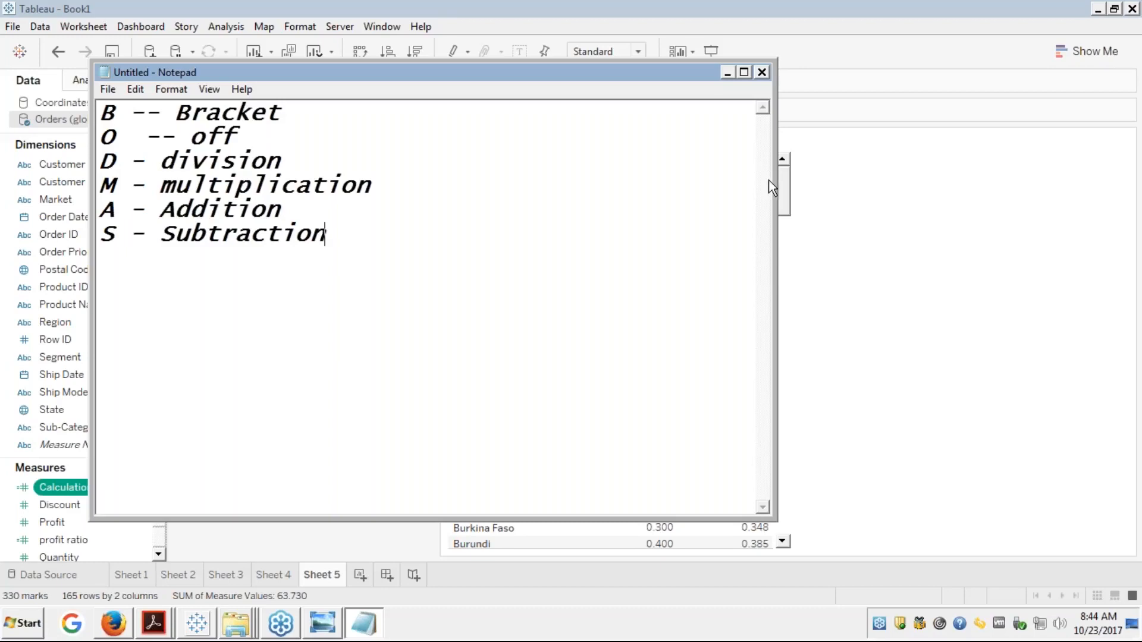
- Below the BODMAS list, write the division 5/4 enclosed in two pairs of brackets, as ((5/4))
left_click(1125, 232)
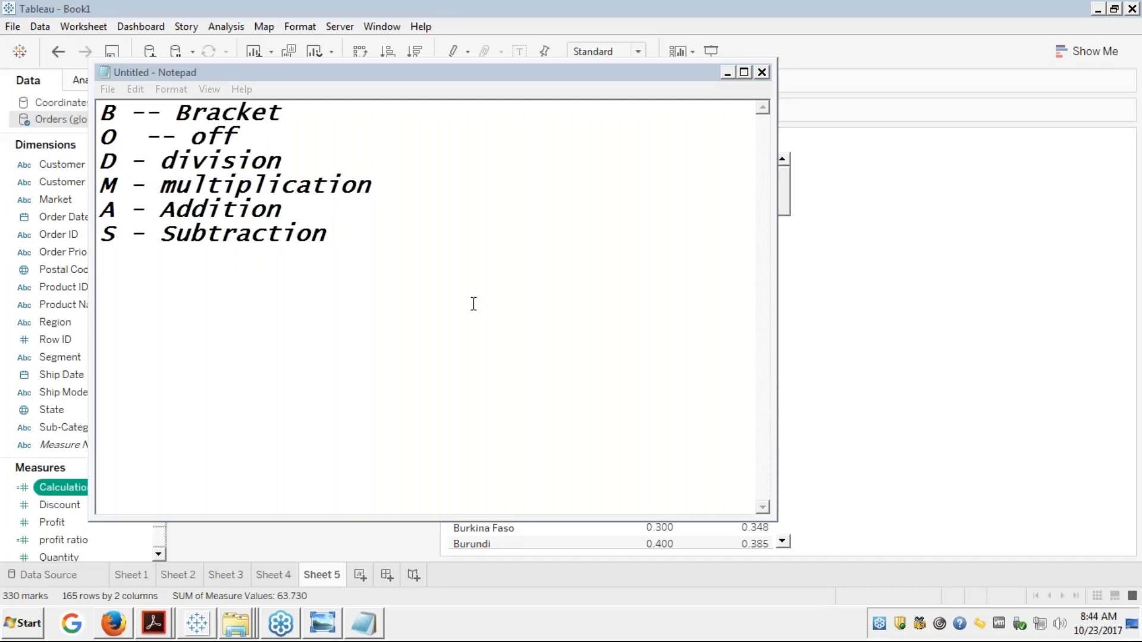
left_click(331, 226)
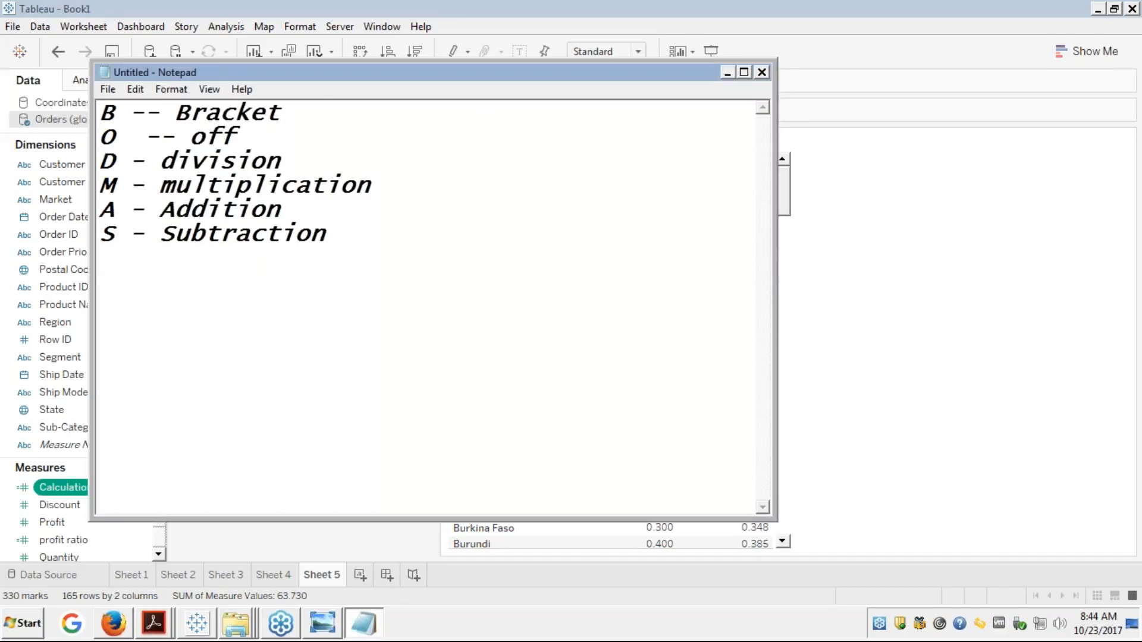
type("()")
key("Left")
type("5/4)")
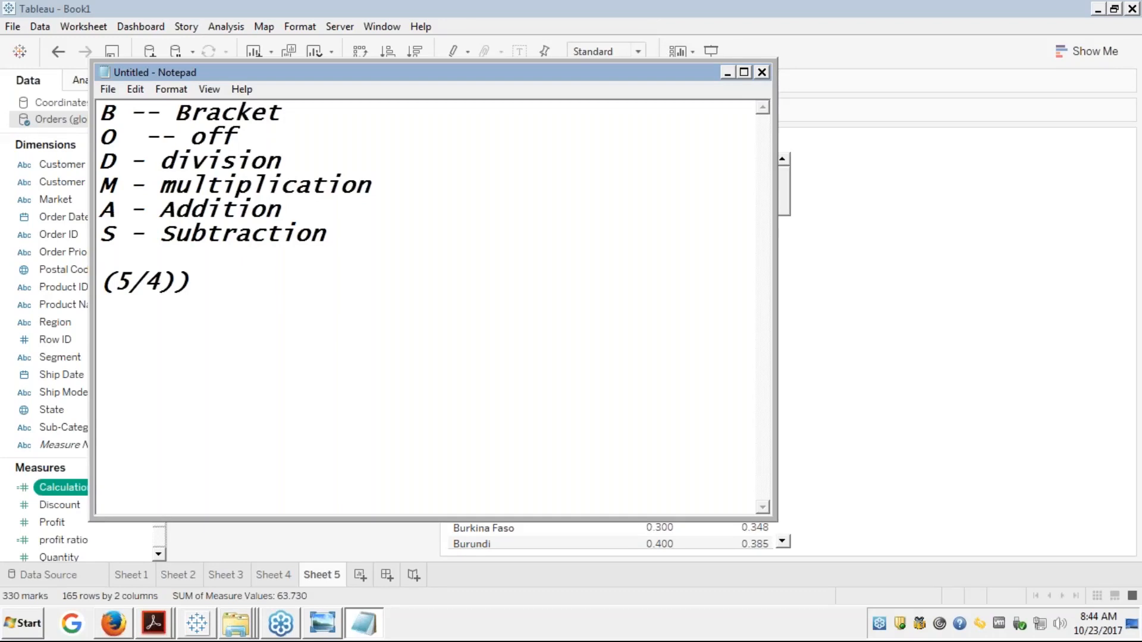
key("Left")
key("Left")
key("Left")
type("(")
key("Right")
key("Right")
key("Right")
key("Right")
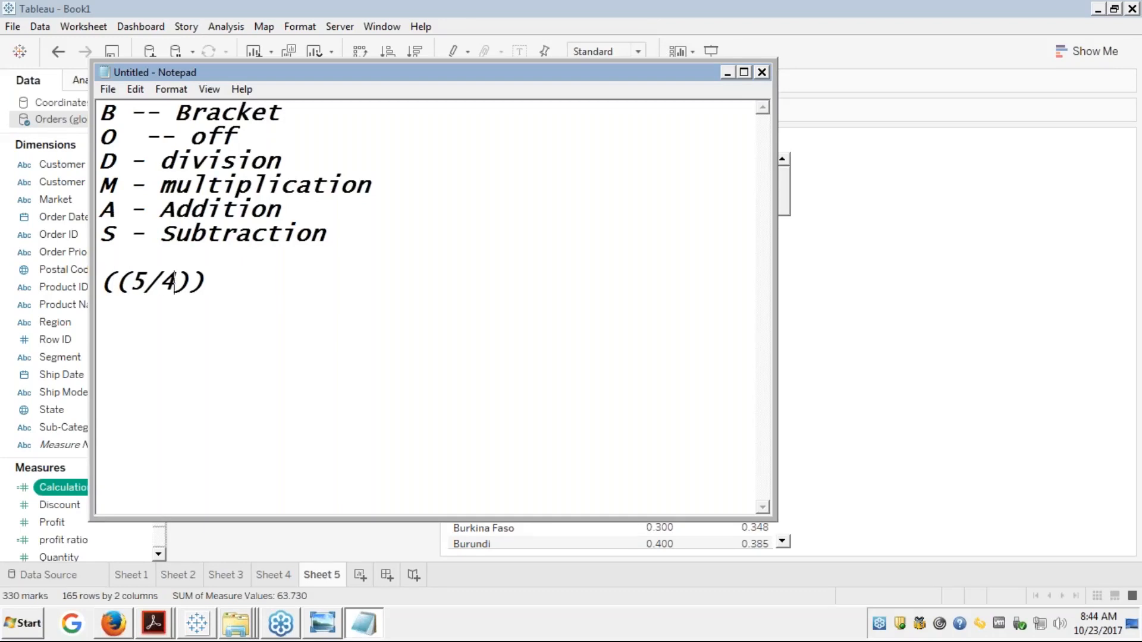
- Extend the bracketed division into the full expression ((5/4)*(4)-2+5)
type("*")
type("4")
type(")")
type("(")
key("Right")
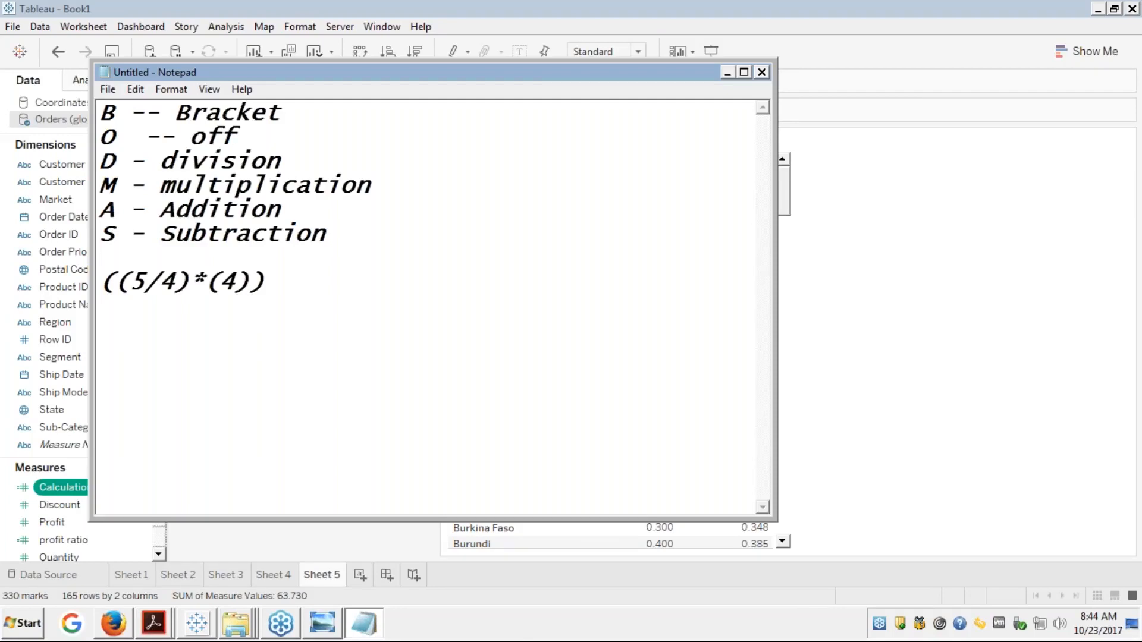
type("-2+5")
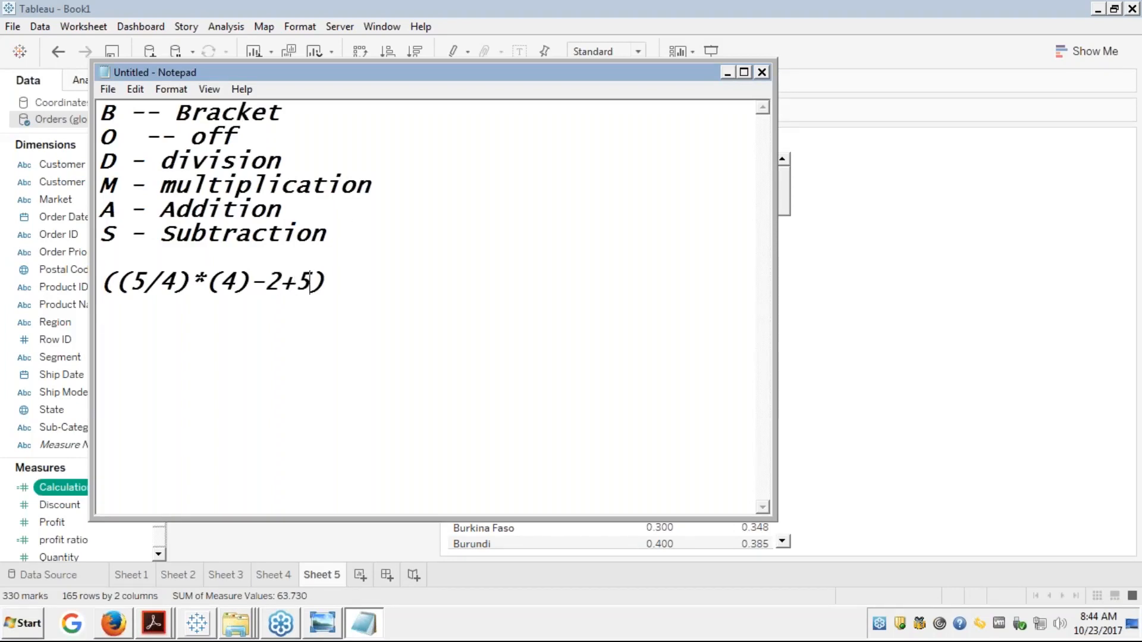
- Walk through the brackets and operators of the example expression to examine which part is solved first
left_click(351, 283)
key("Left")
key("Left")
key("Left")
key("Left")
key("Left")
key("Left")
key("Left")
key("Left")
key("Left")
key("Left")
key("Left")
key("Left")
key("Left")
key("Left")
key("Left")
key("Left")
key("Left")
key("Left")
key("Left")
key("Left")
key("Right")
key("Right")
key("Right")
key("Right")
left_click(135, 284)
key("Right")
key("Right")
key("Right")
- Write the division step 5/4=1.25 beneath the expression
type("5/4=")
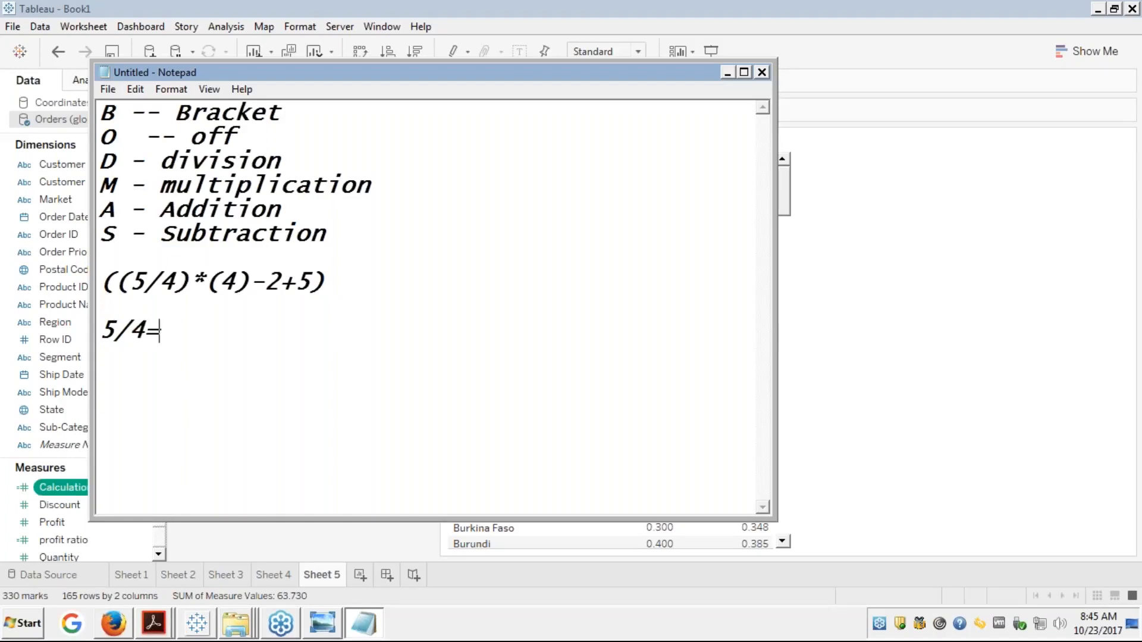
type("1.1")
key("BackSpace")
key("BackSpace")
type("2")
left_click(219, 325)
type("5")
key("Return")
- Highlight the words division and multiplication in the list, and write the step 1.25*4=5 below the division line
double_click(200, 164)
left_click(202, 161)
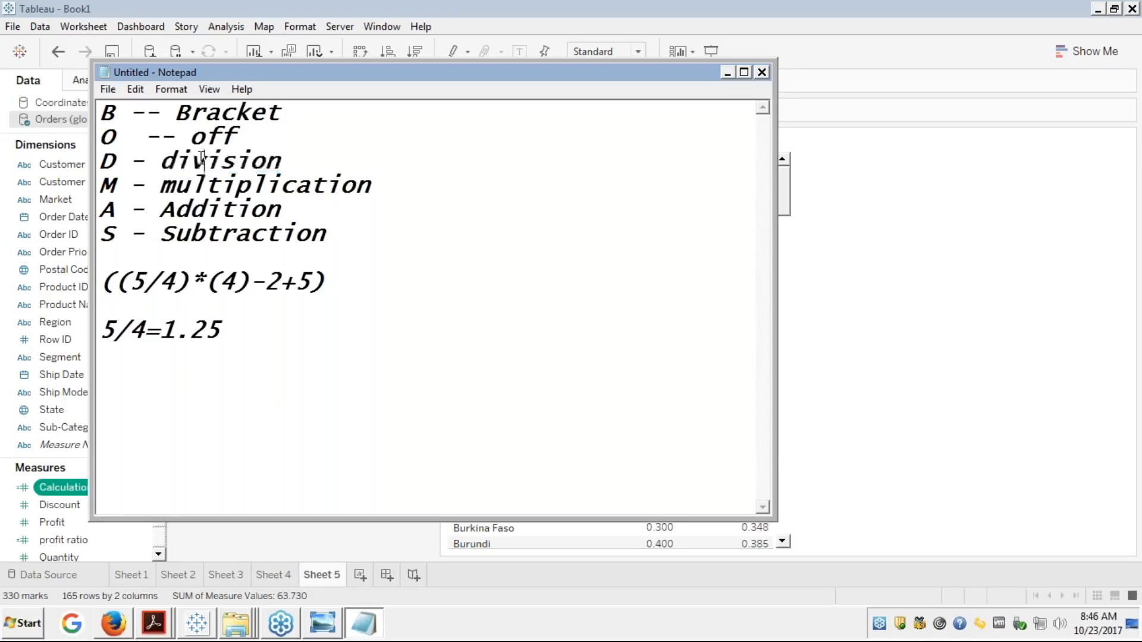
double_click(202, 161)
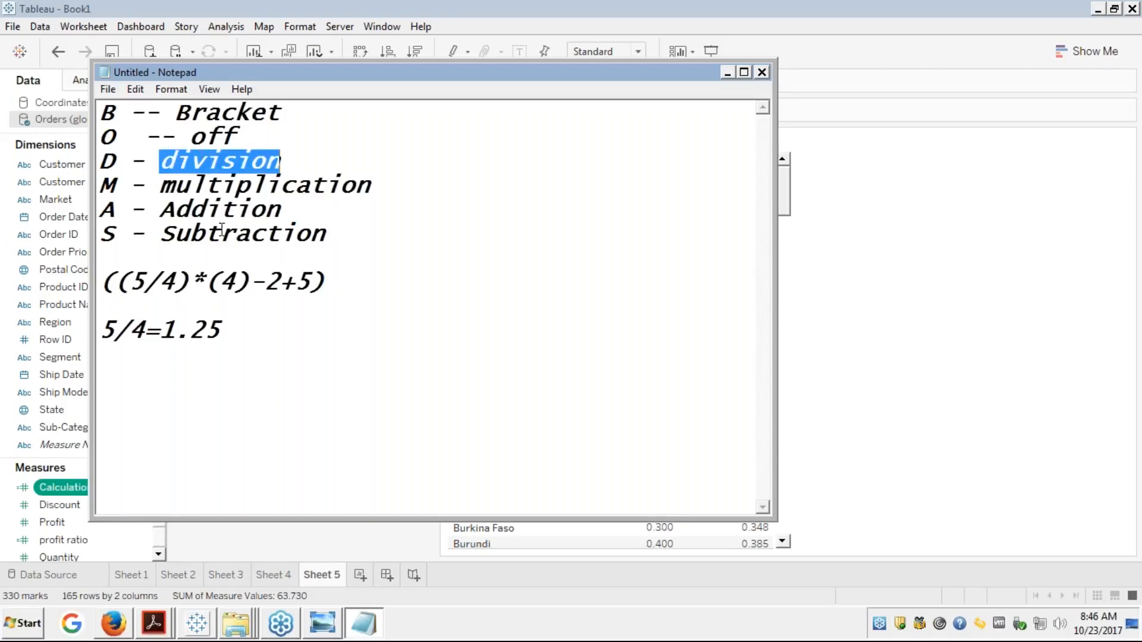
left_click(202, 184)
double_click(202, 184)
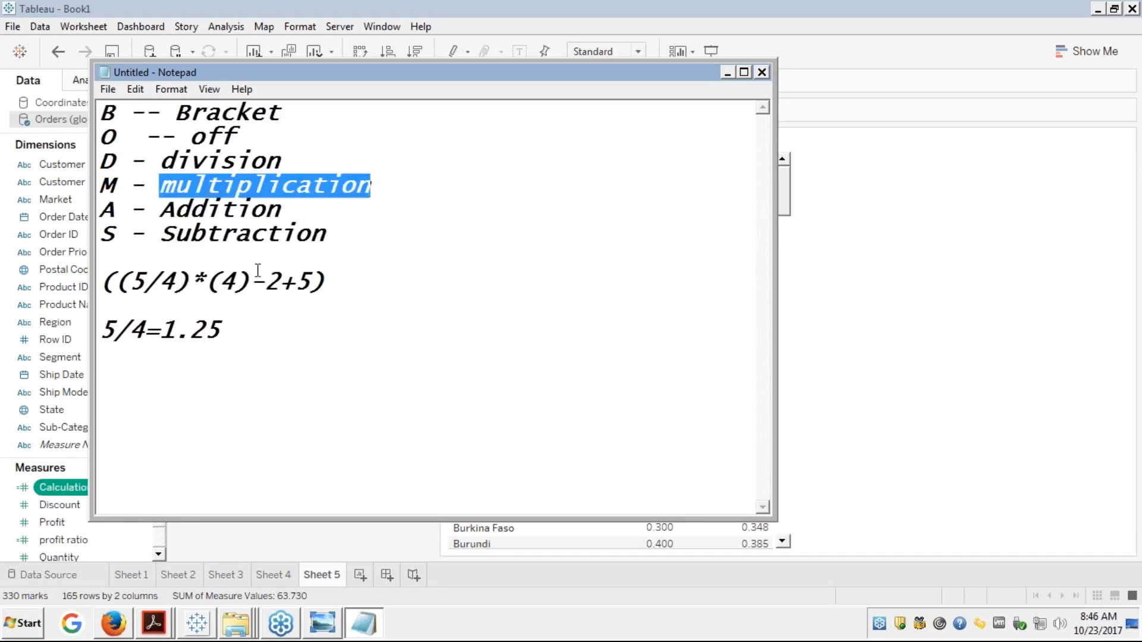
left_click(231, 330)
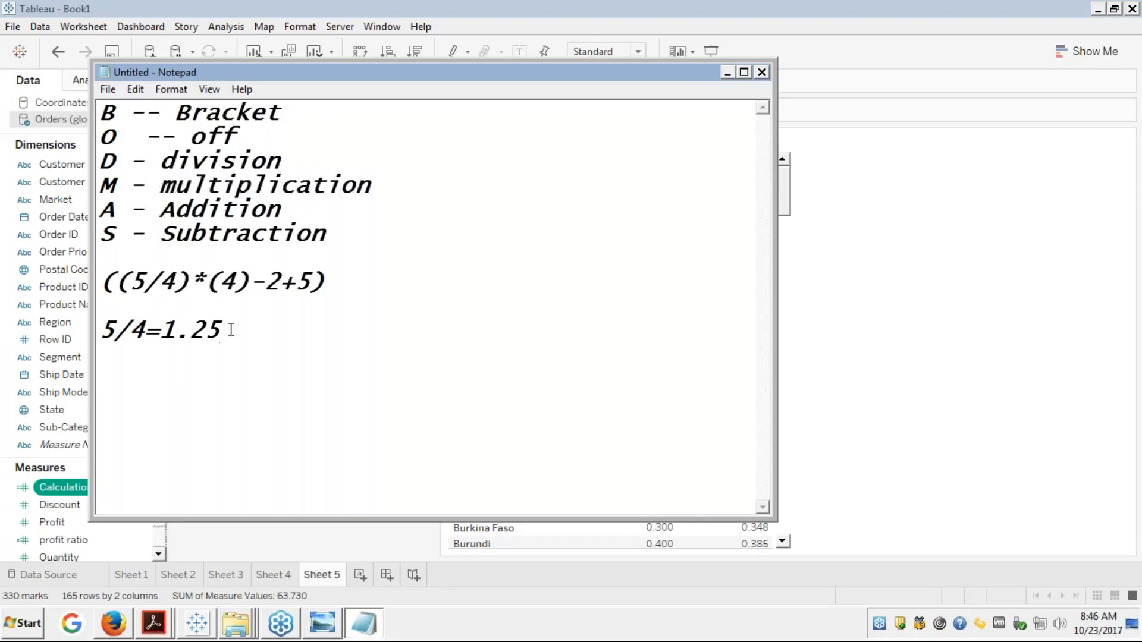
key("Return")
type("1.25*4")
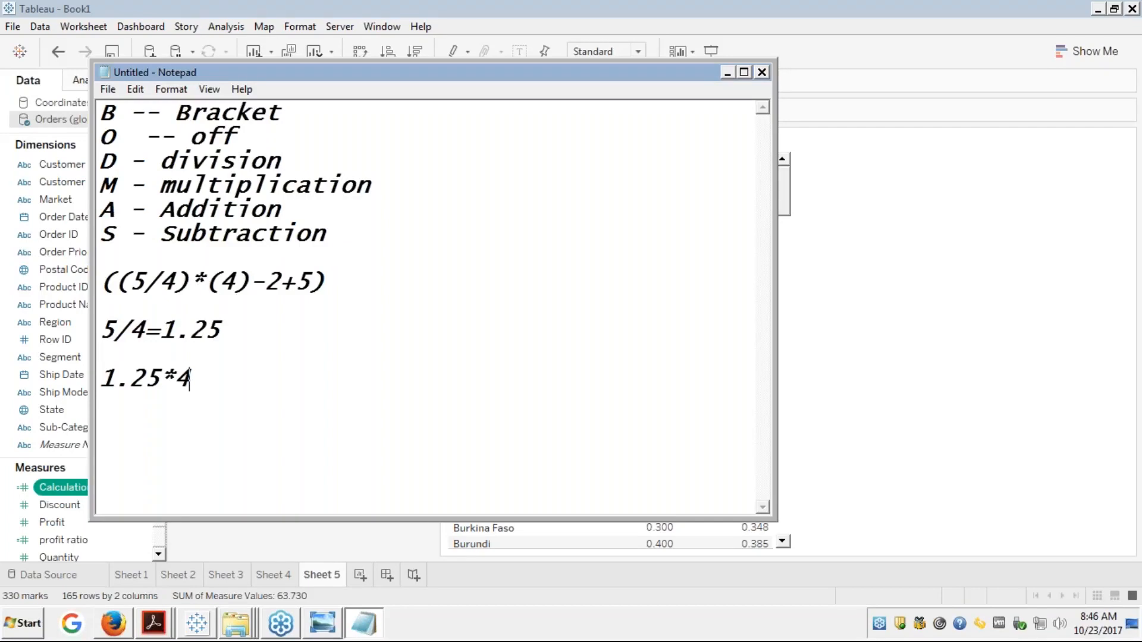
type("=5")
key("Return")
key("Return")
- Write the addition and subtraction step -2+5=+3 below the multiplication line
left_click(271, 279)
key("Return")
type("-2+5=")
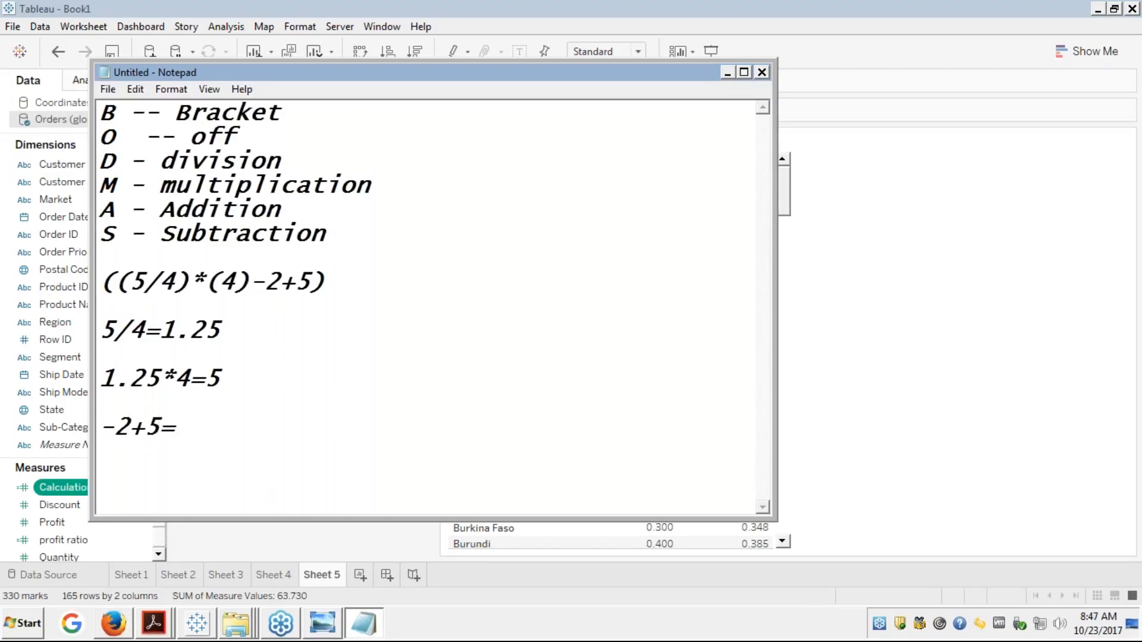
type("+3")
key("Return")
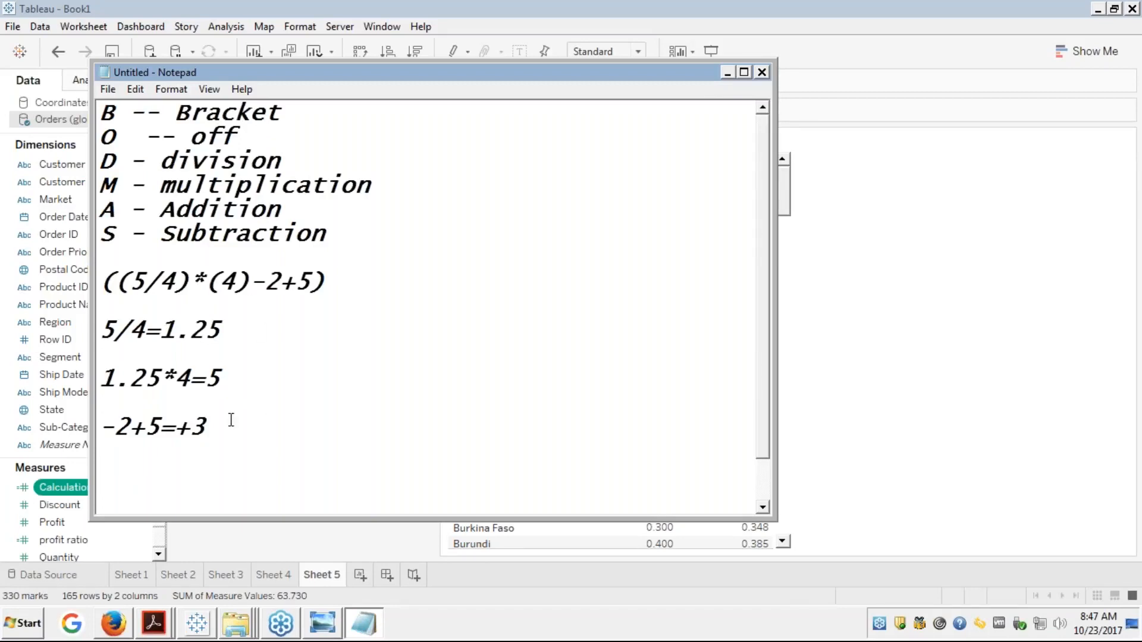
- Finish the worked example with the closing line 5+3=8
key("Return")
type("5+3")
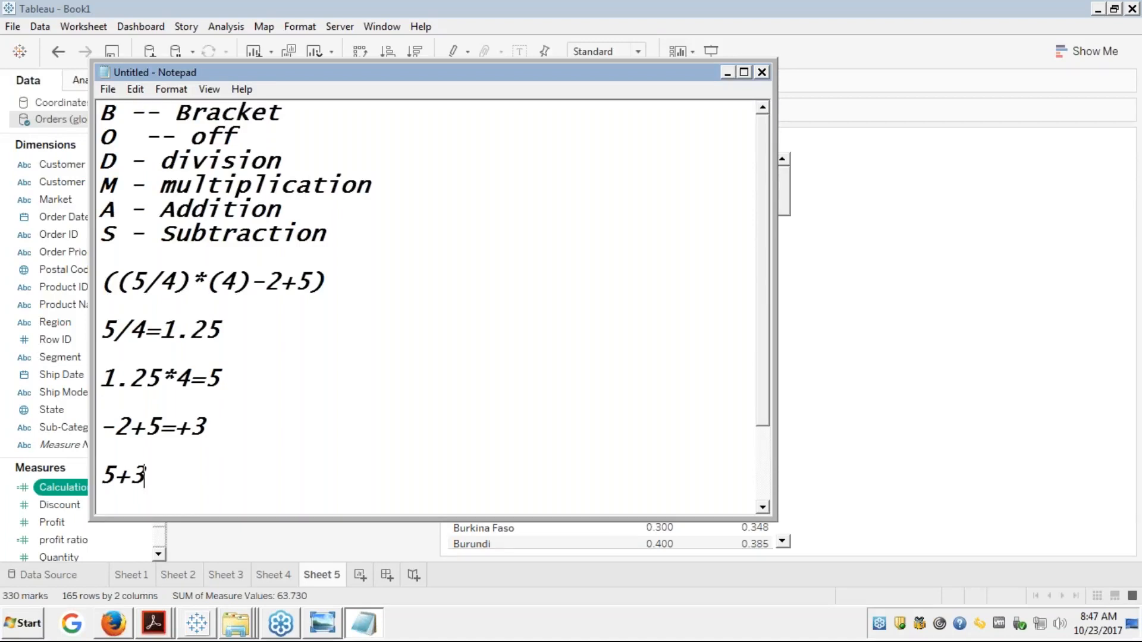
type("=8")
- Review the operators in the expression against the worked intermediate results
left_click(128, 279)
left_click(204, 282)
left_click(296, 281)
left_click(265, 282)
left_click(205, 426)
double_click(205, 425)
left_click(219, 378)
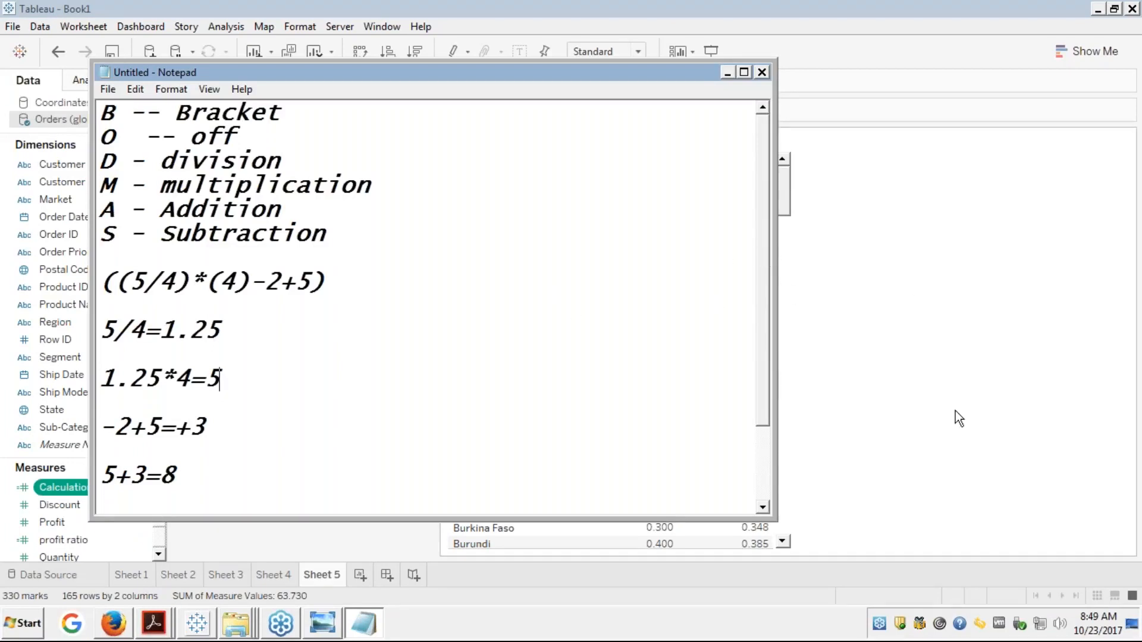
- Minimize the Notepad window and return to Sheet 5 of the Tableau workbook
left_click(1129, 223)
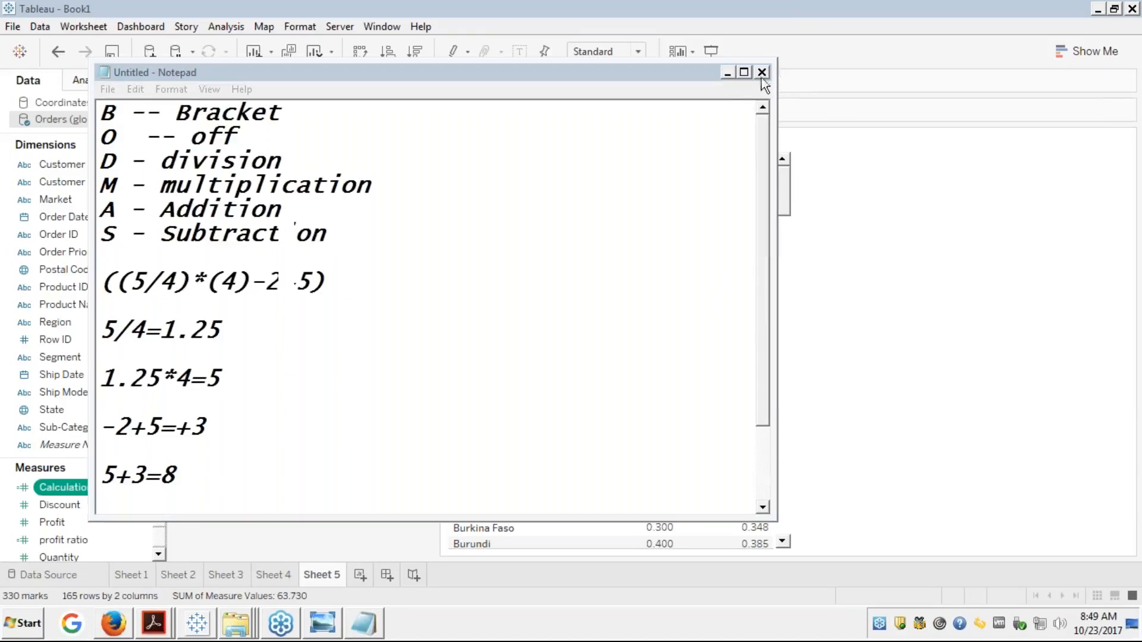
left_click(732, 73)
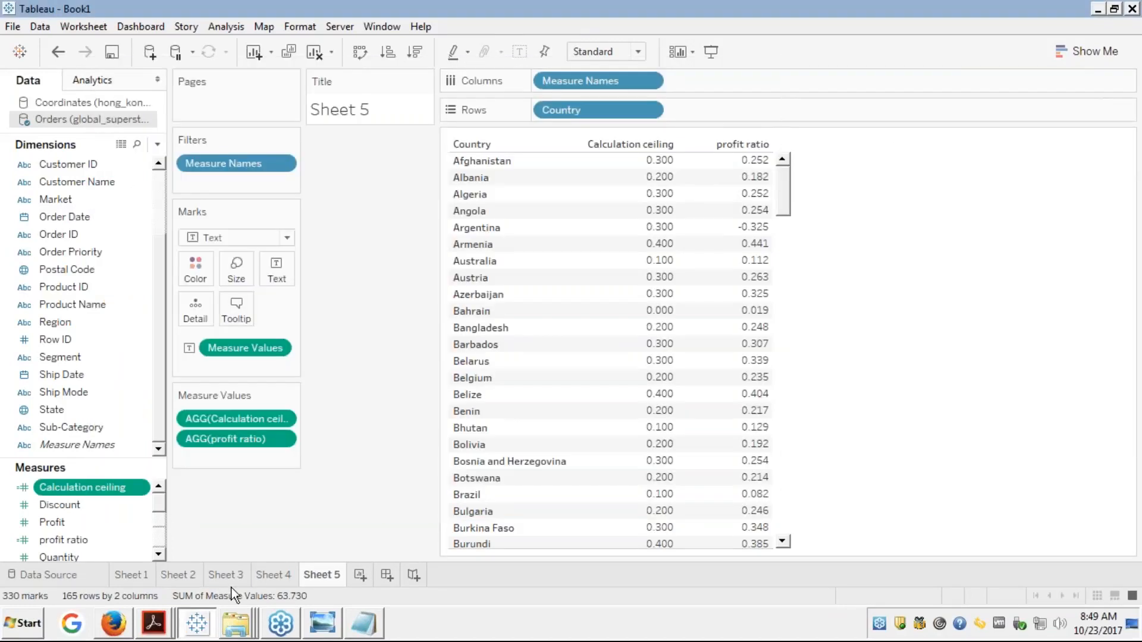
mouse_move(202, 629)
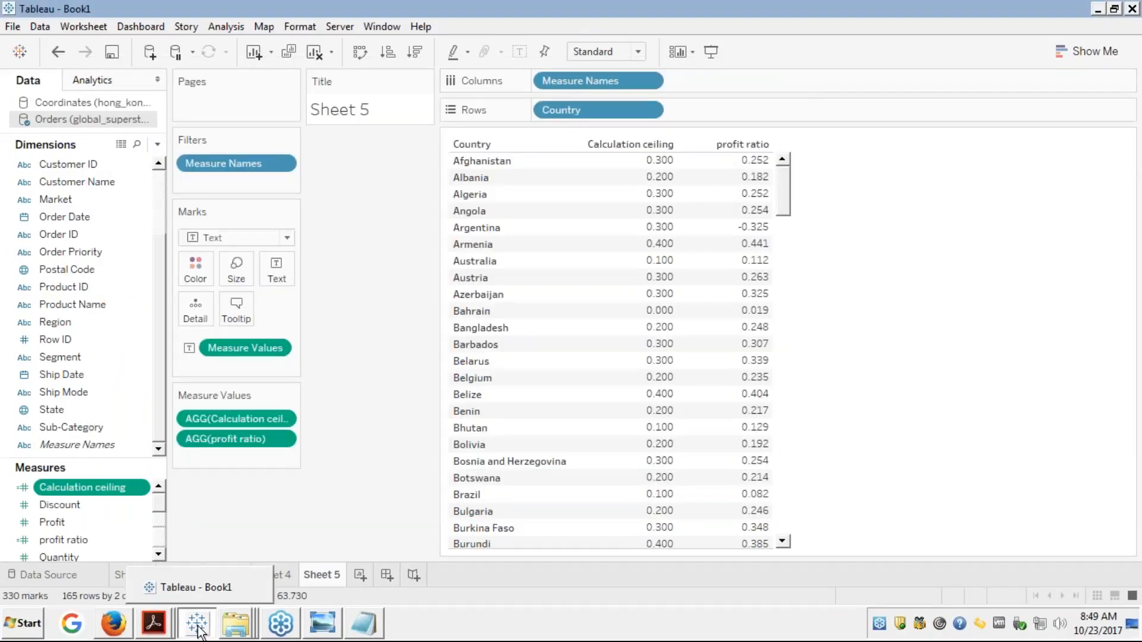
left_click(209, 587)
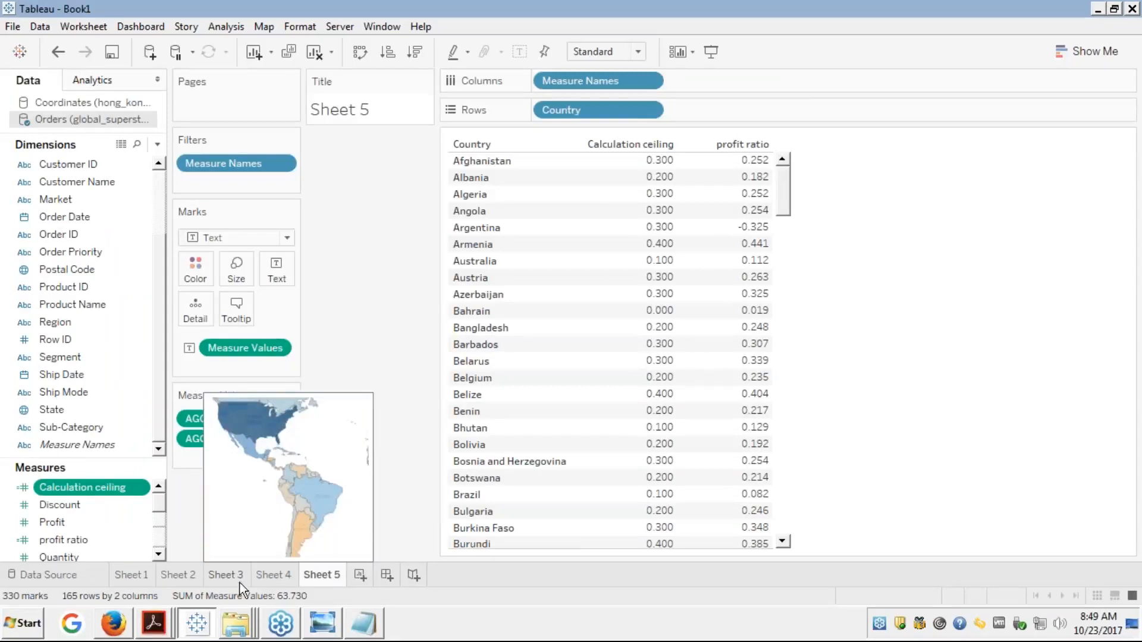
- Switch to Firefox, show the Module 7 presentation full screen and advance to the Numeric Functions - Problem slide
left_click(118, 626)
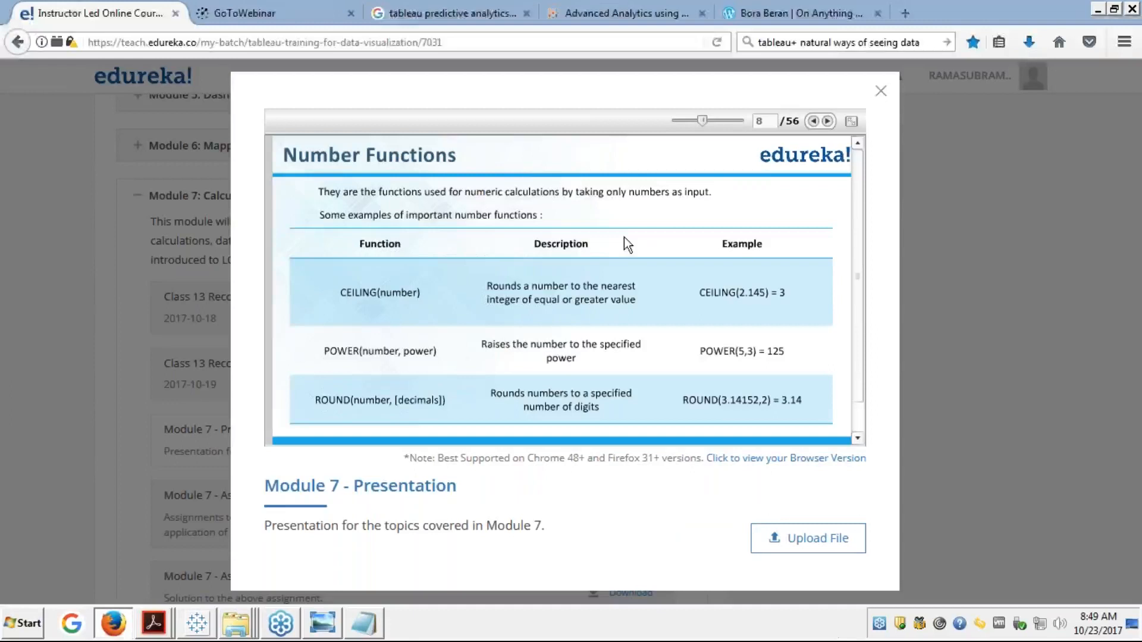
left_click(851, 121)
left_click(1104, 13)
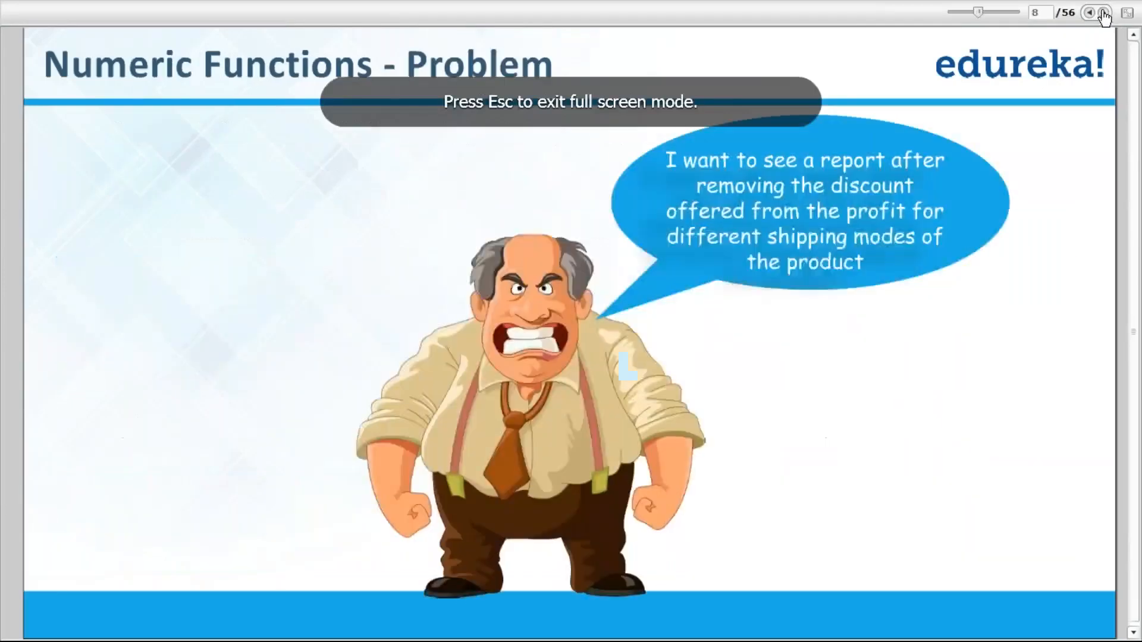
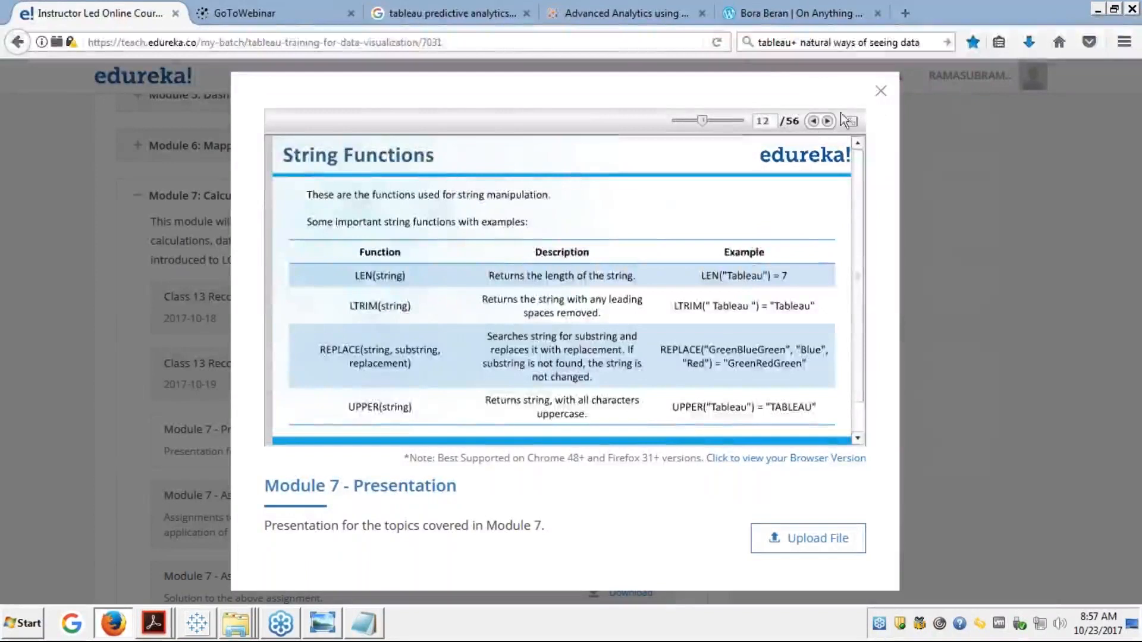
- Go back to slide 9 of the Module 7 presentation and show it full screen
left_click(813, 121)
left_click(813, 122)
left_click(813, 122)
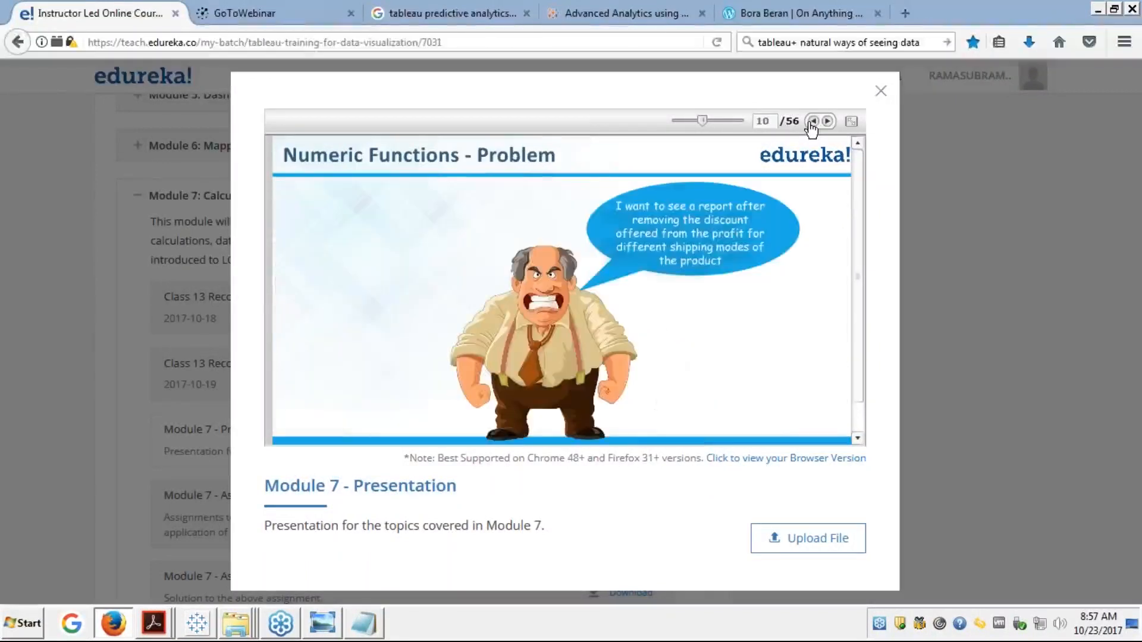
left_click(813, 121)
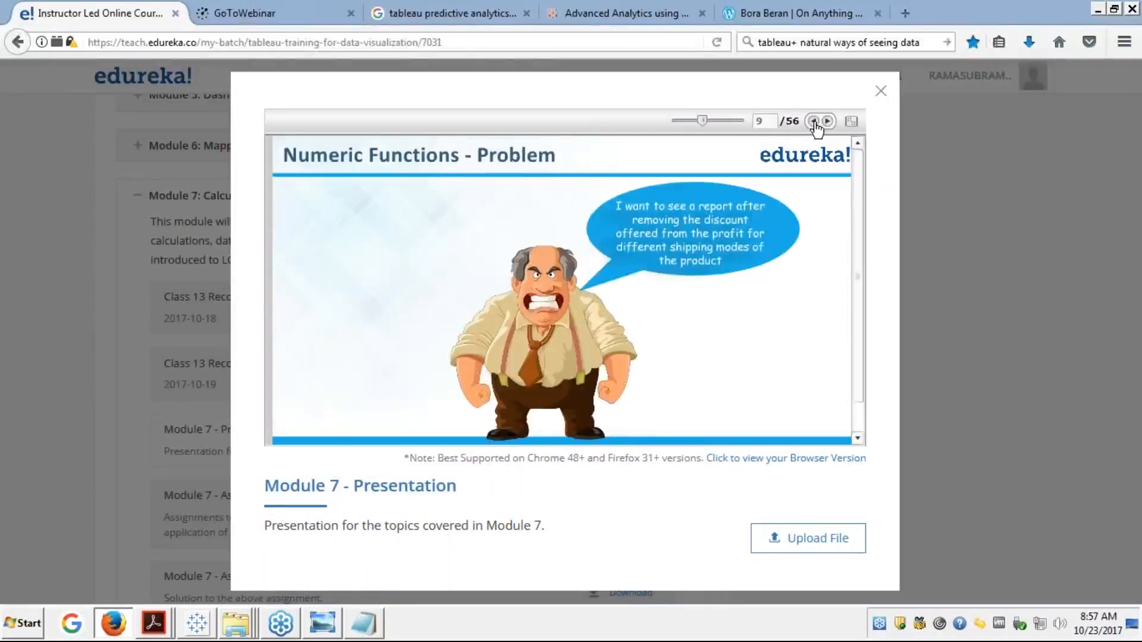
left_click(851, 121)
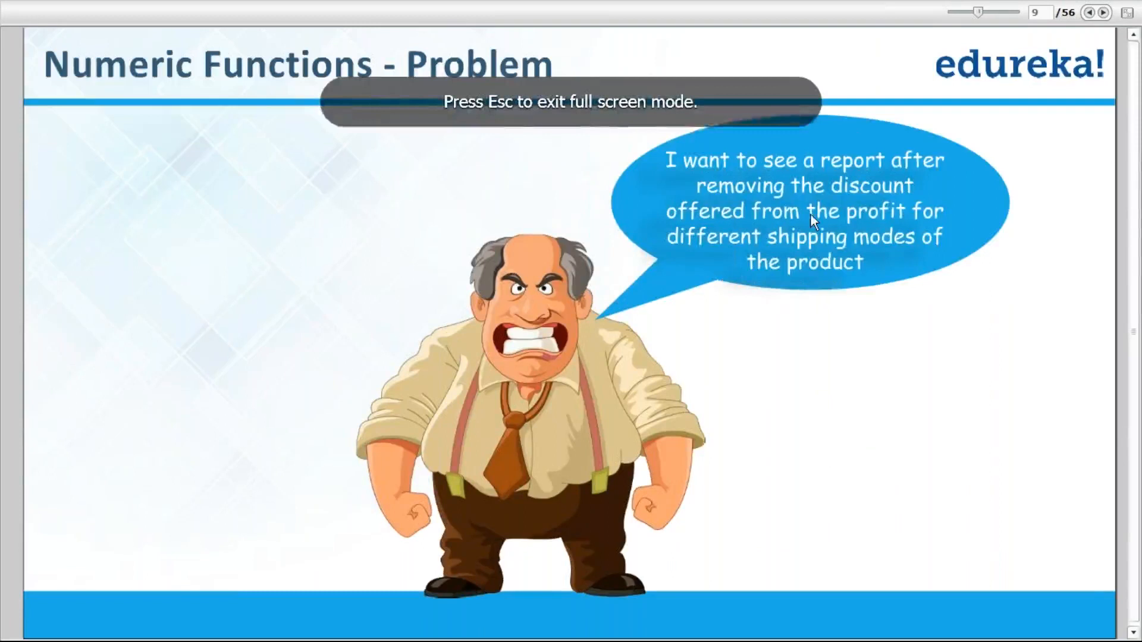
- Advance through the Numeric Functions - Calculation slide to the Solution slide, and leave full screen
left_click(1104, 13)
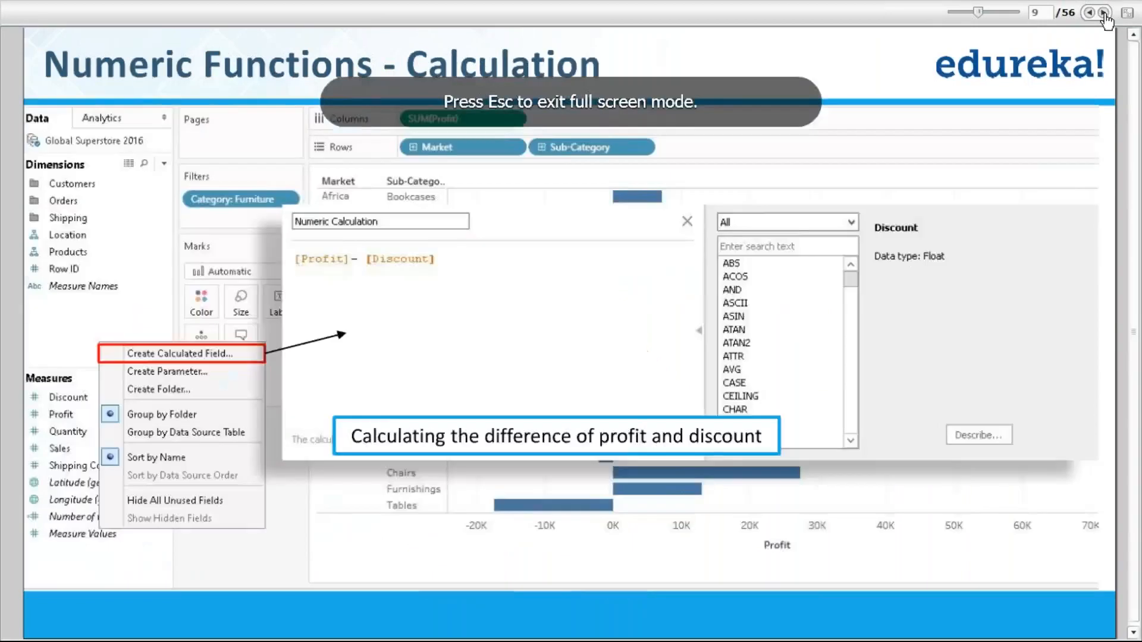
left_click(1103, 12)
key("alt+Tab")
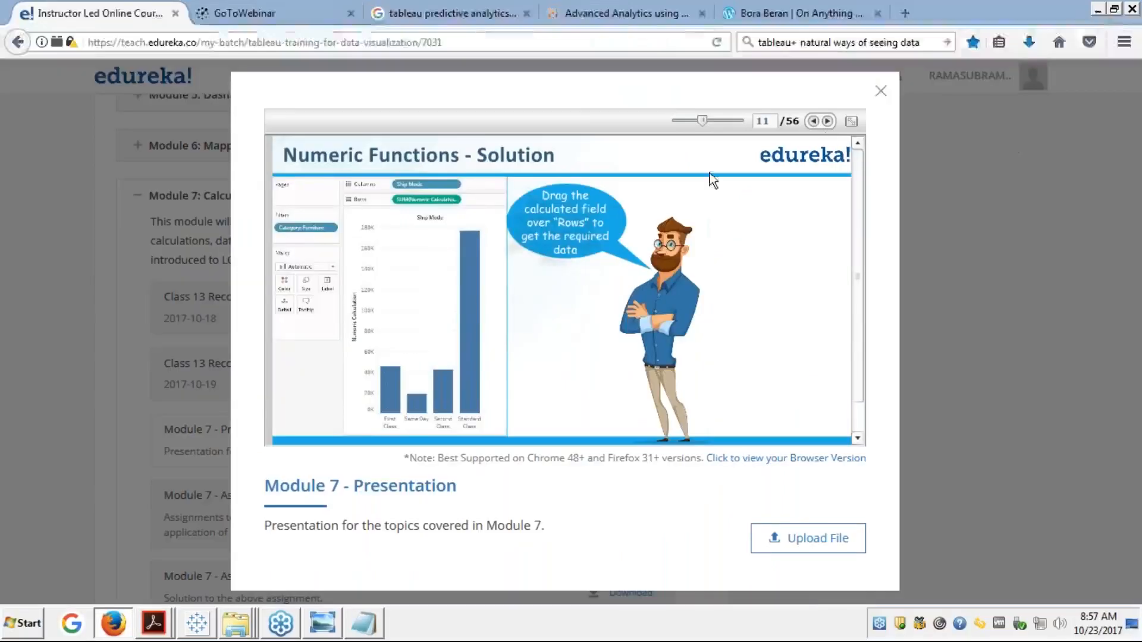
- Switch to Tableau, open the Calculation profit field for editing and remove the SUM() wrapper around [Profit]
left_click(200, 620)
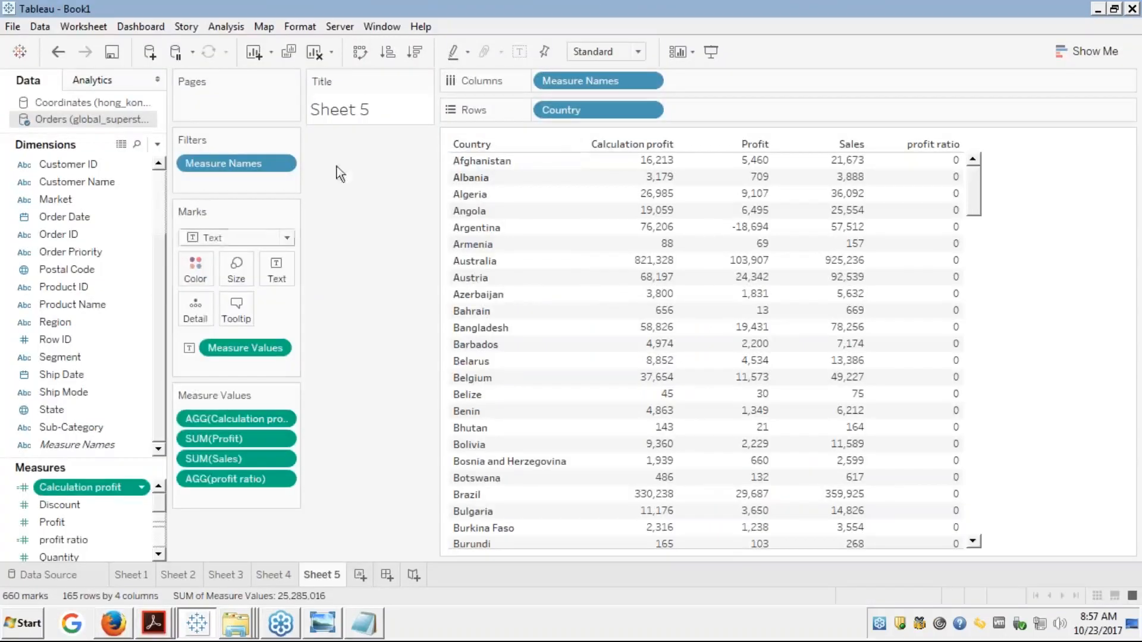
right_click(94, 489)
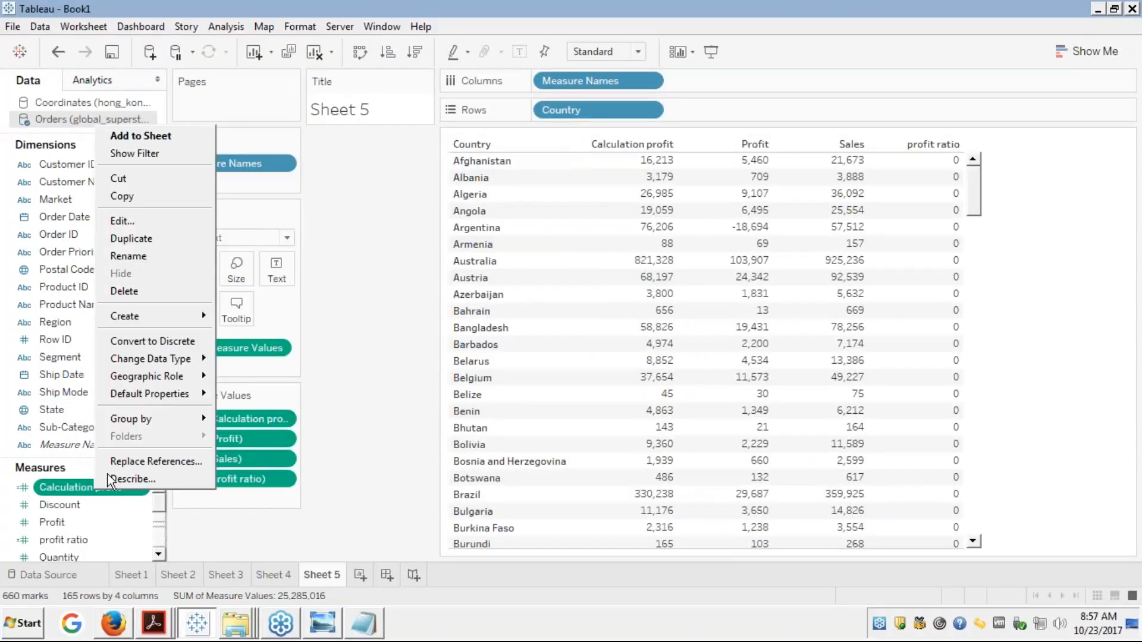
left_click(158, 221)
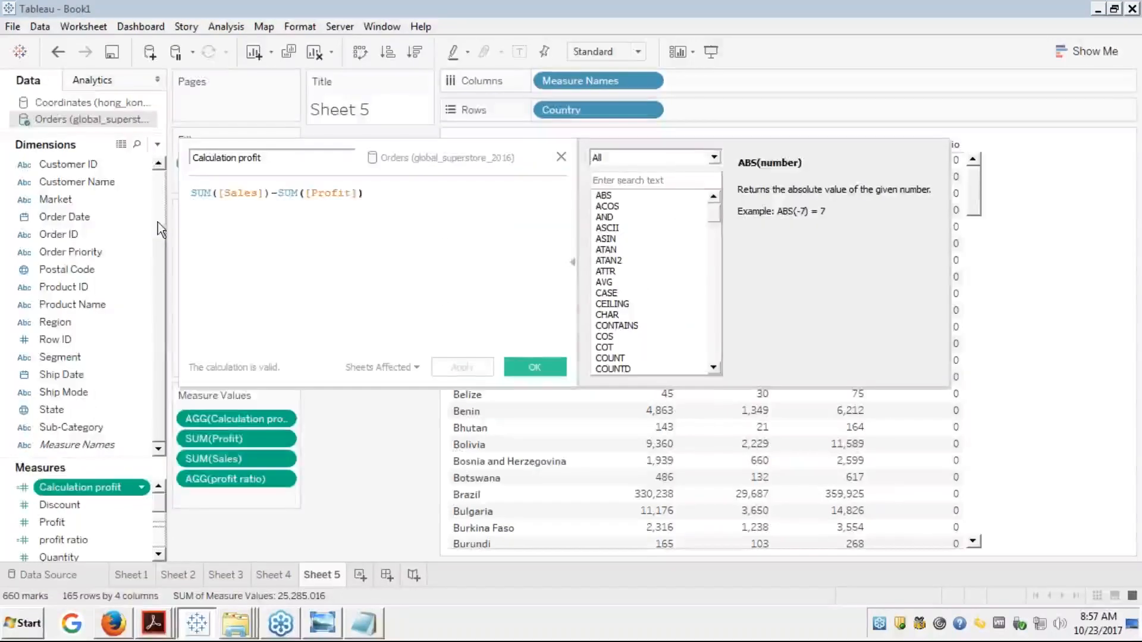
left_click(305, 192)
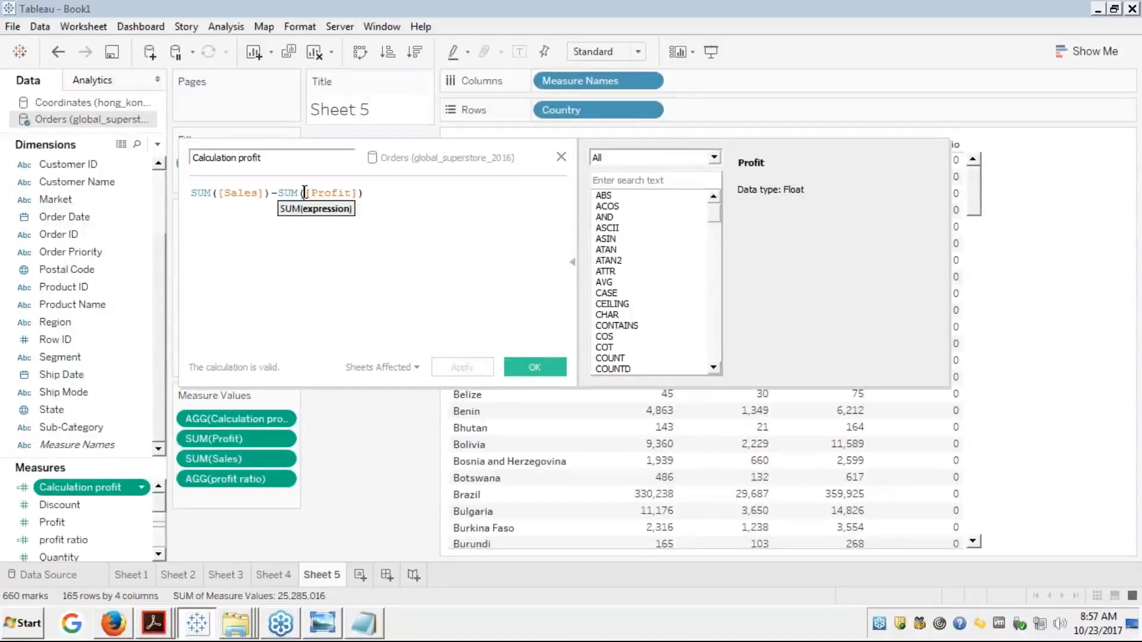
key("BackSpace")
key("BackSpace")
key("BackSpace")
key("BackSpace")
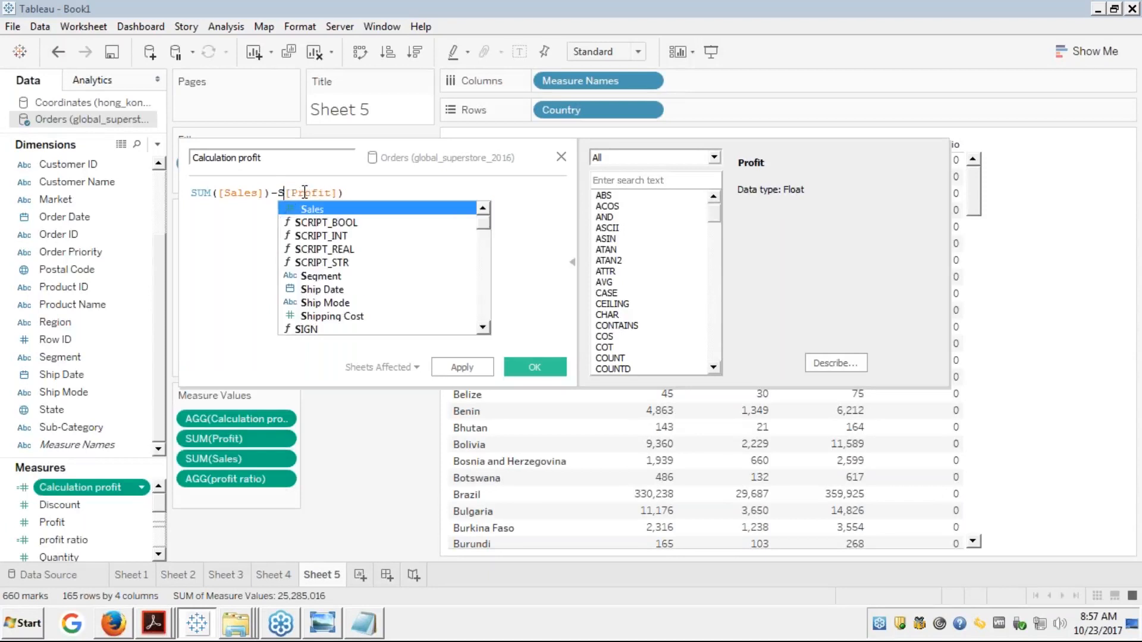
left_click(343, 194)
key("BackSpace")
- Reduce the Calculation profit formula to [Sales]-[Profit] by removing the remaining SUM() parts, and save the field
left_click_drag(345, 193, 270, 195)
left_click(269, 194)
key("BackSpace")
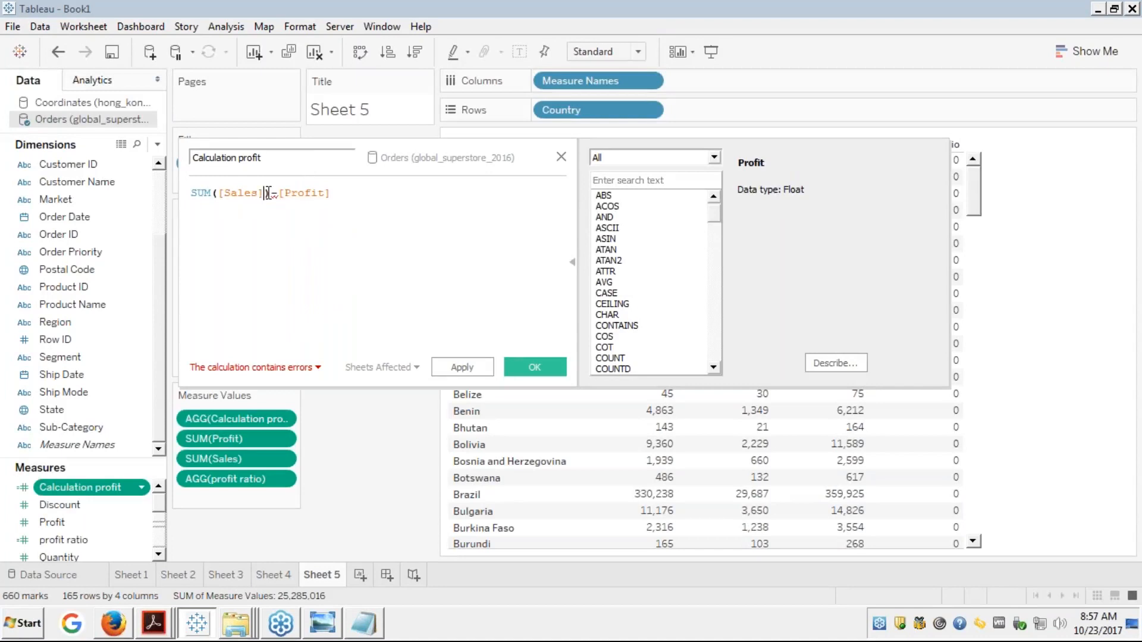
key("BackSpace")
type("-")
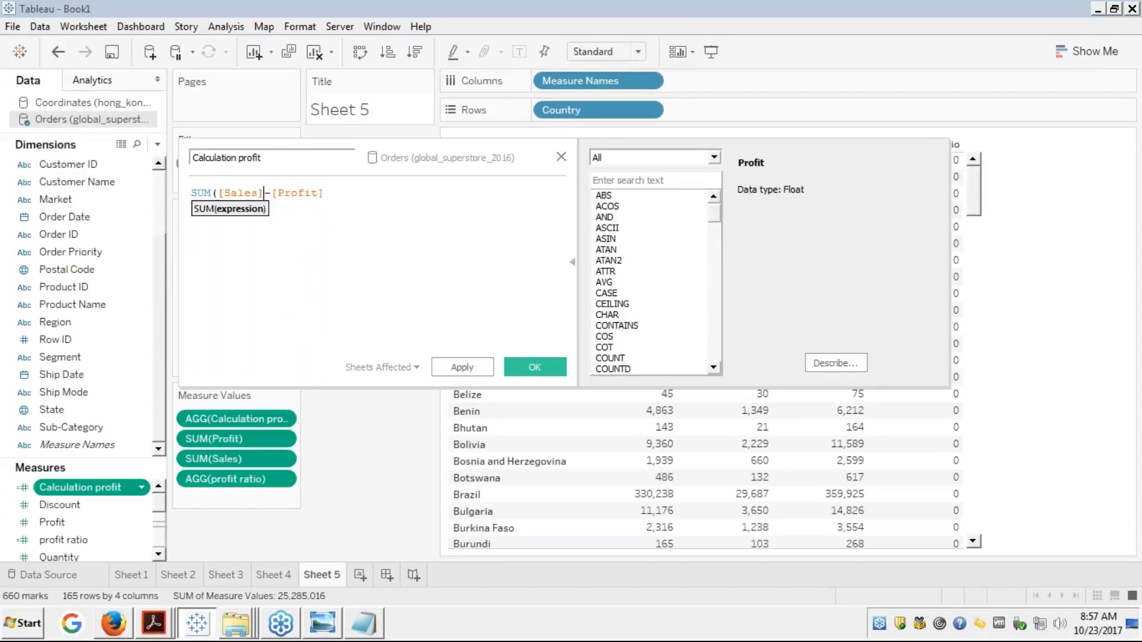
key("BackSpace")
key("BackSpace")
key("BackSpace")
key("BackSpace")
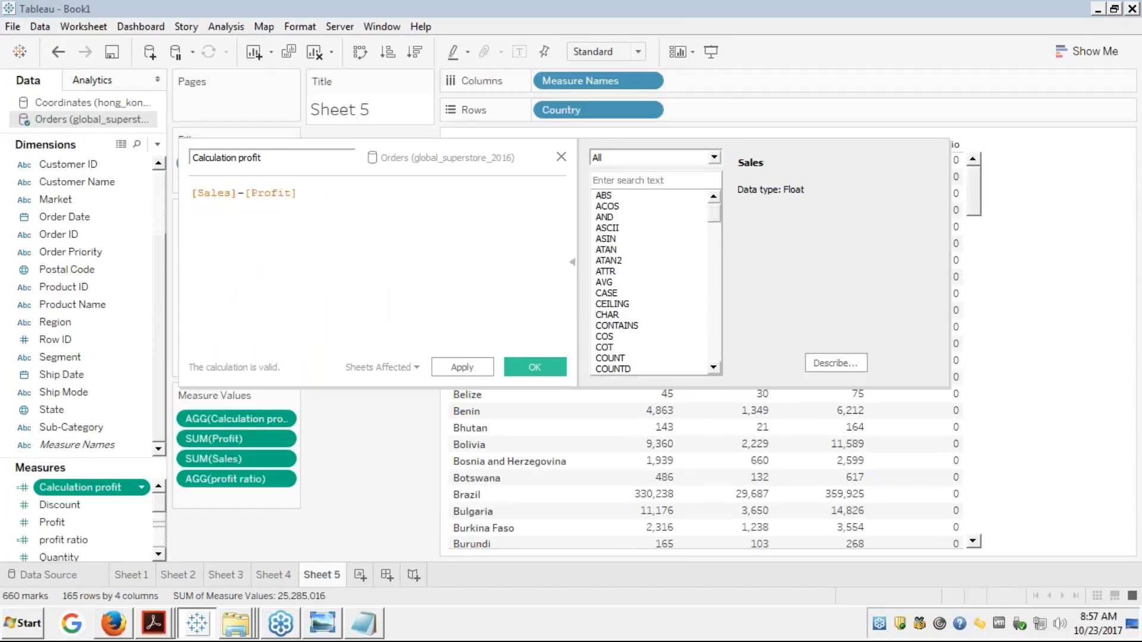
left_click(533, 369)
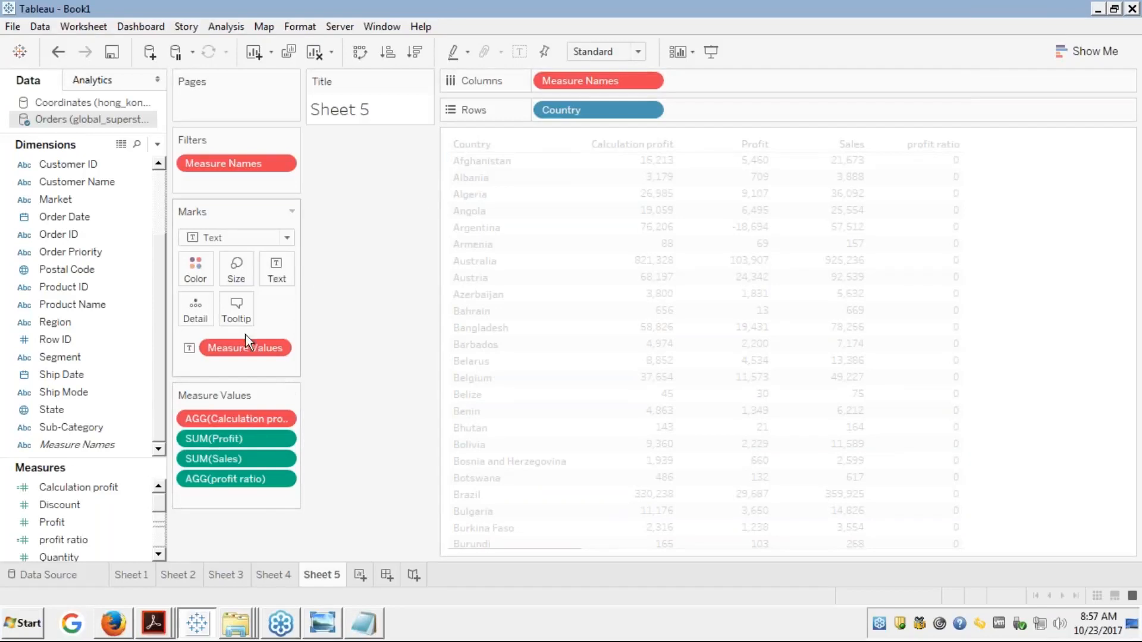
- Remove the aggregated Calculation profit measure from Measure Values and add the edited Calculation profit field back to the table
left_click_drag(231, 420, 31, 461)
left_click(89, 489)
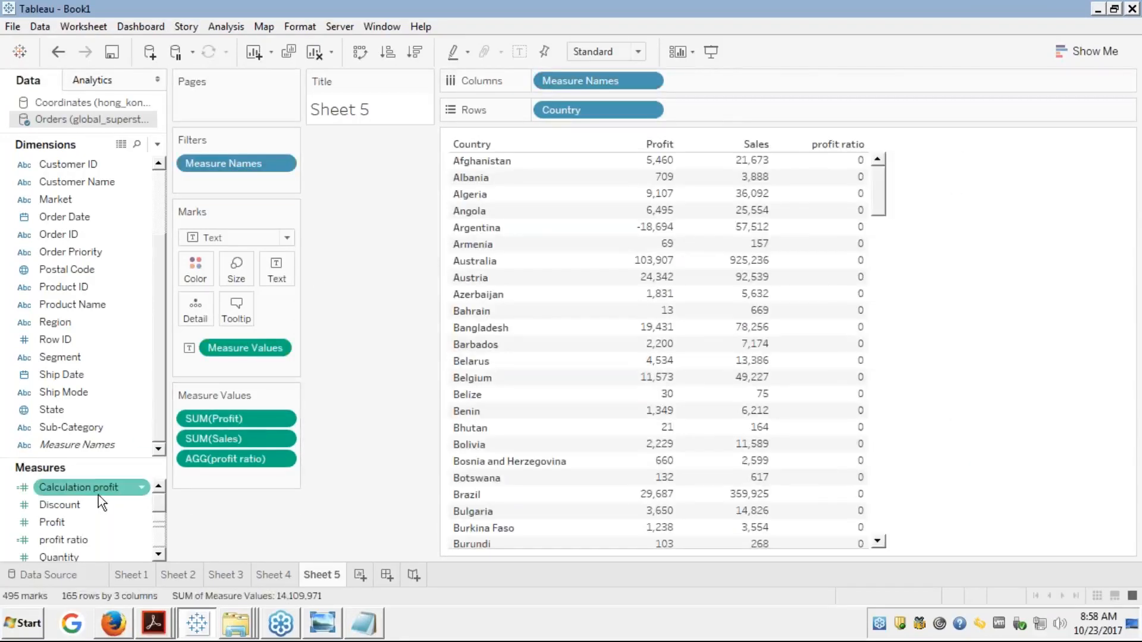
double_click(90, 489)
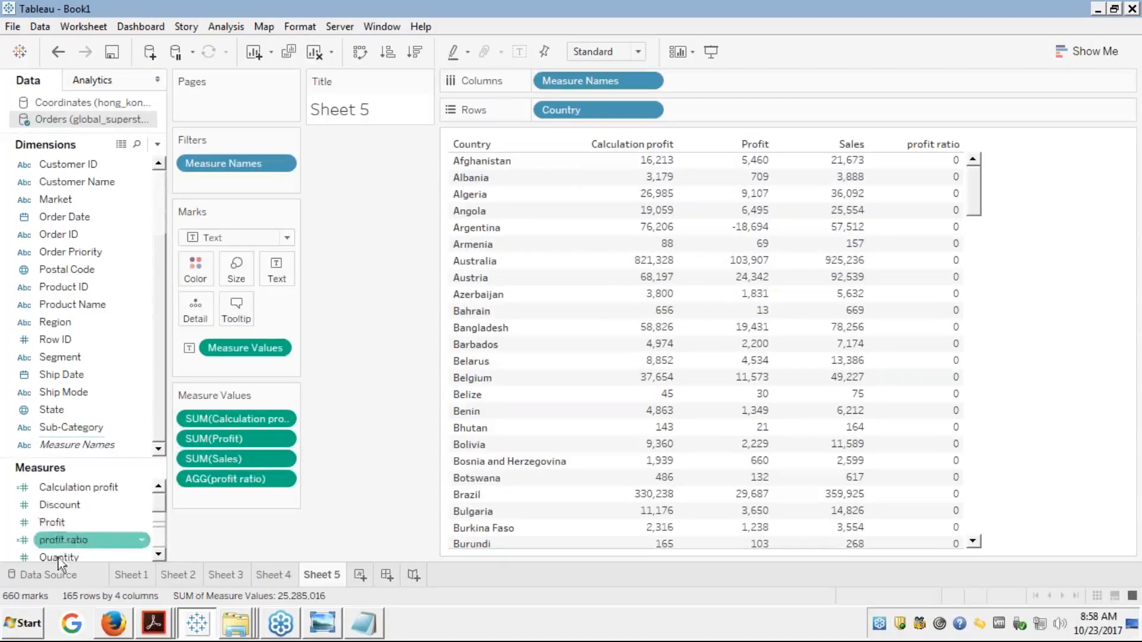
- Open the Calculation profit field to review its formula and close it without changes
right_click(94, 482)
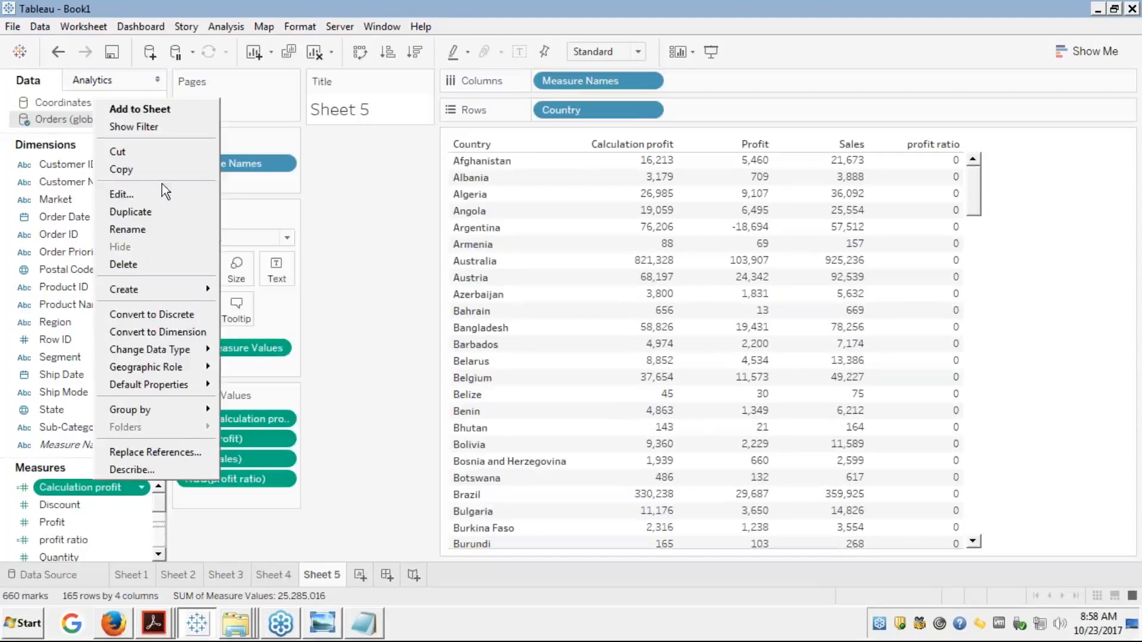
left_click(123, 194)
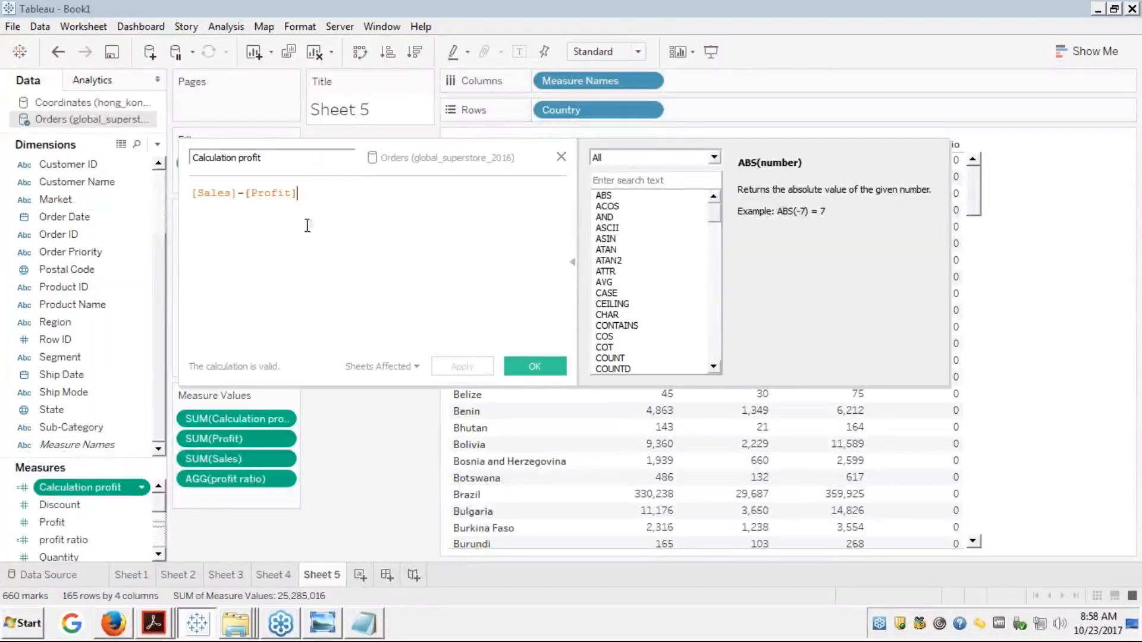
left_click(527, 368)
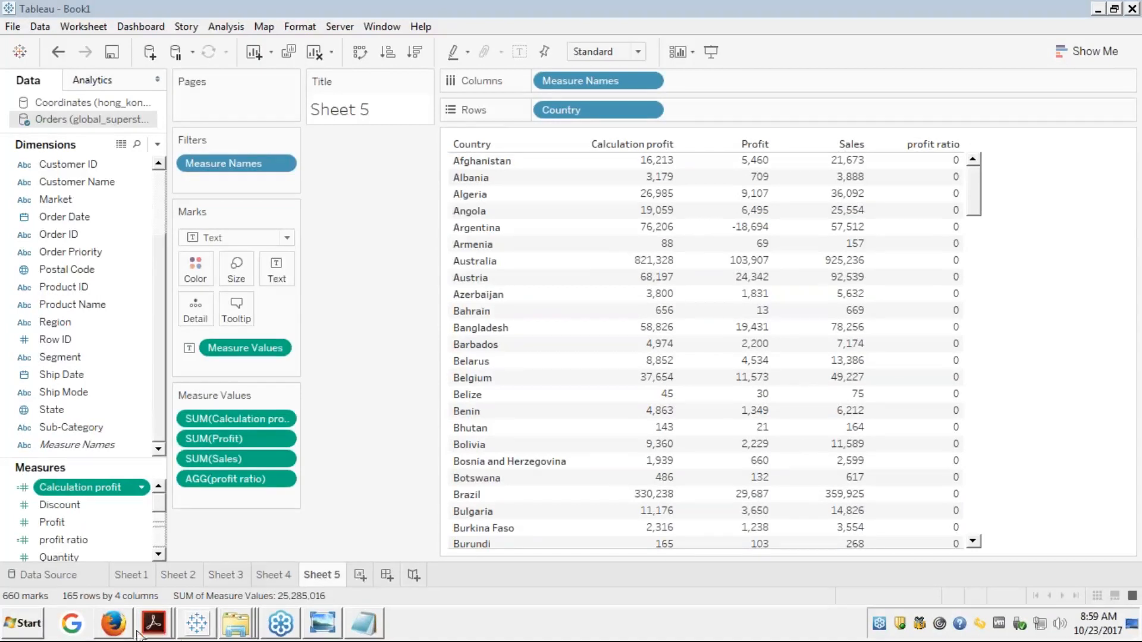
- Close the hong_kong_mtr.png image, and in Firefox advance the Module 7 presentation full screen to the String Functions slide
left_click(322, 623)
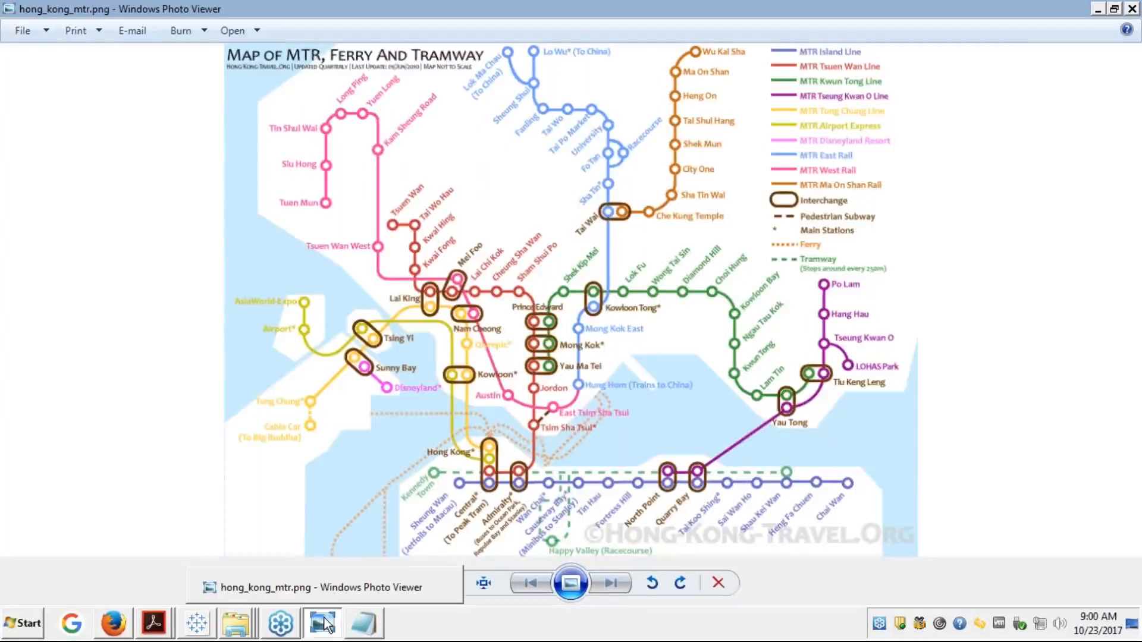
left_click(1132, 9)
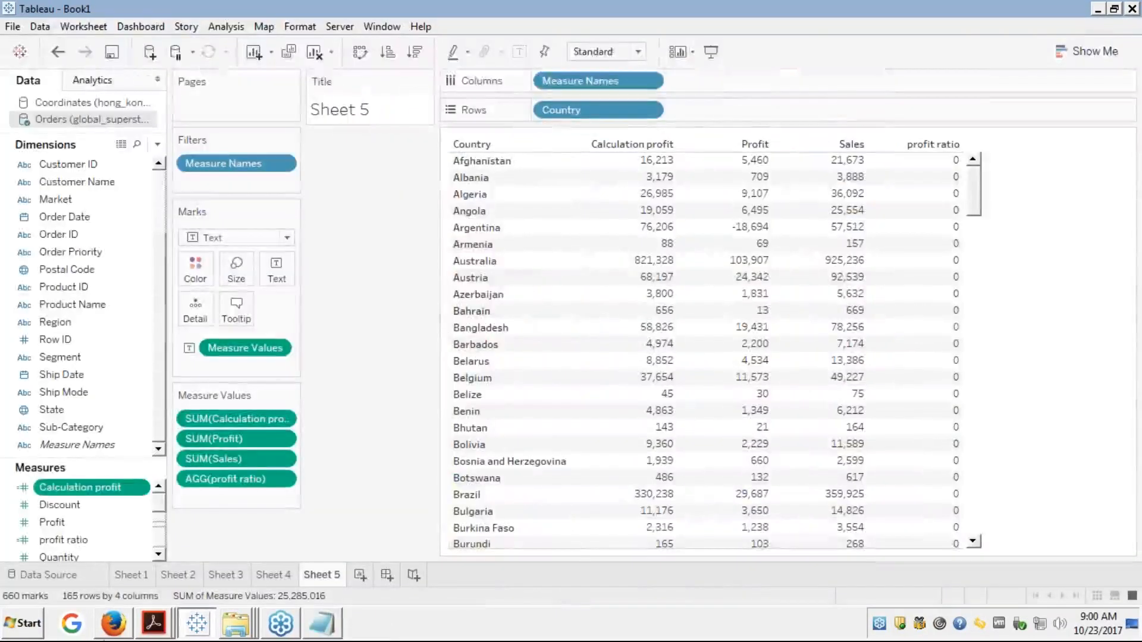
left_click(113, 623)
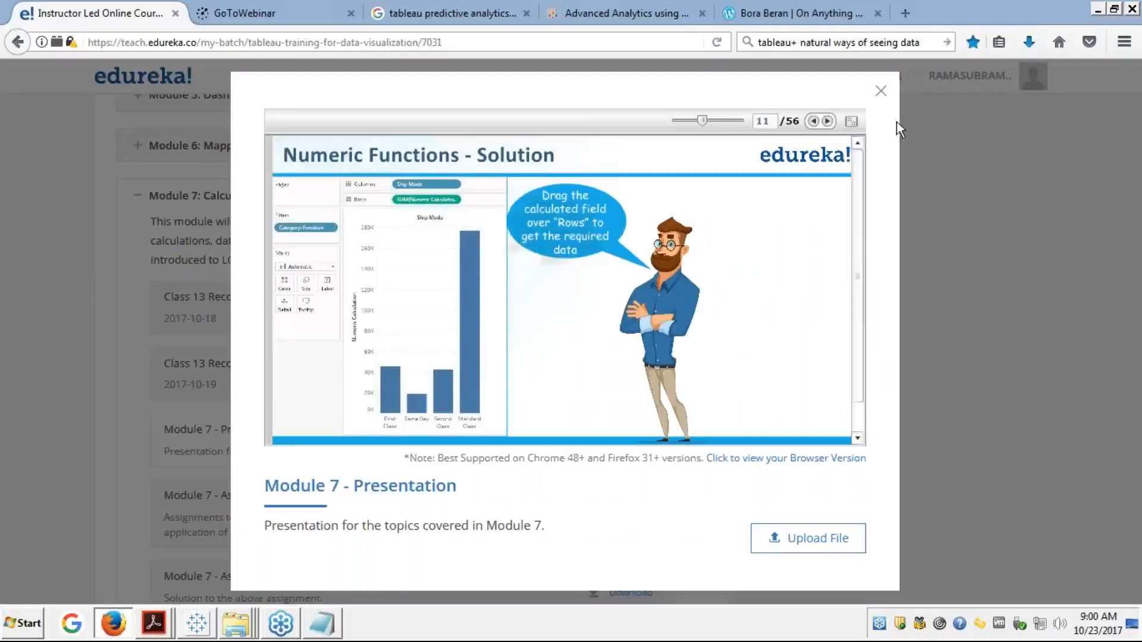
left_click(852, 121)
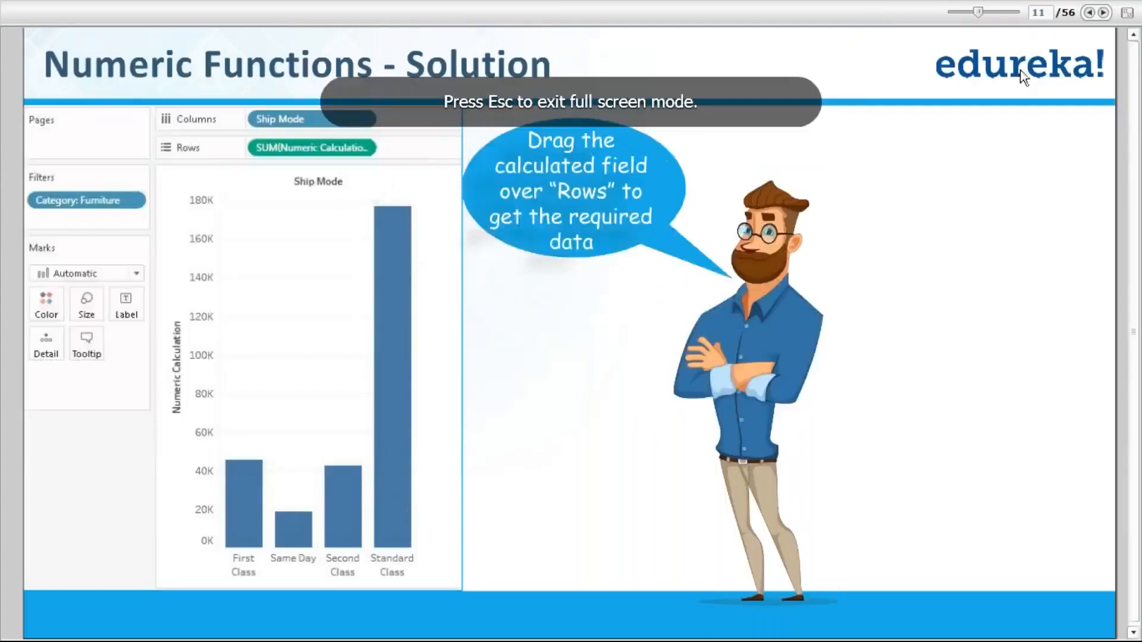
left_click(1102, 14)
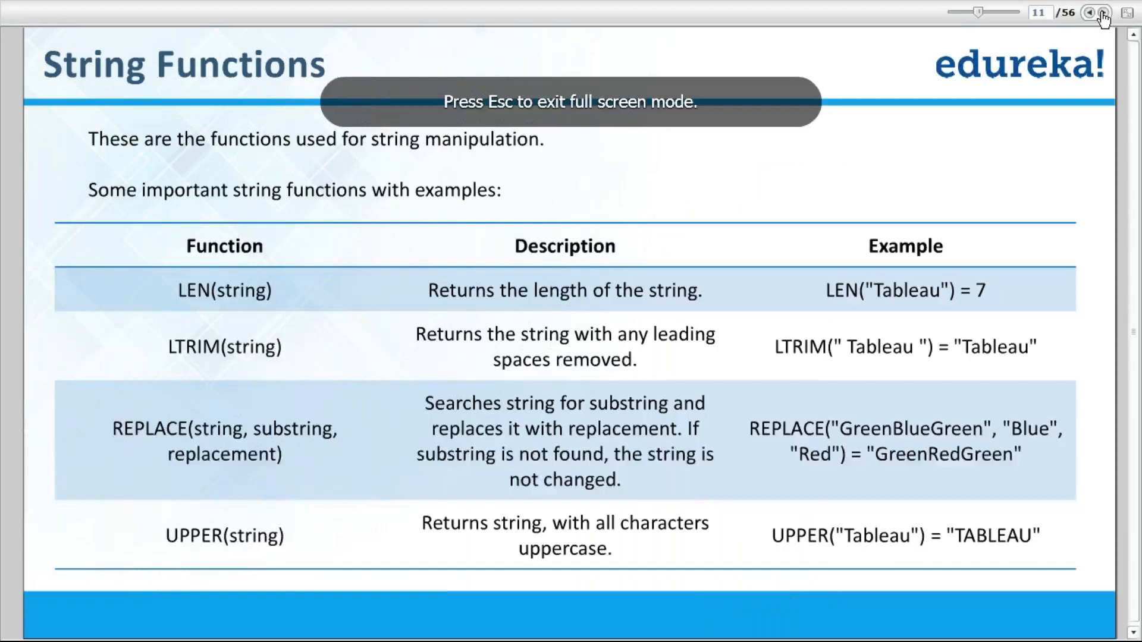
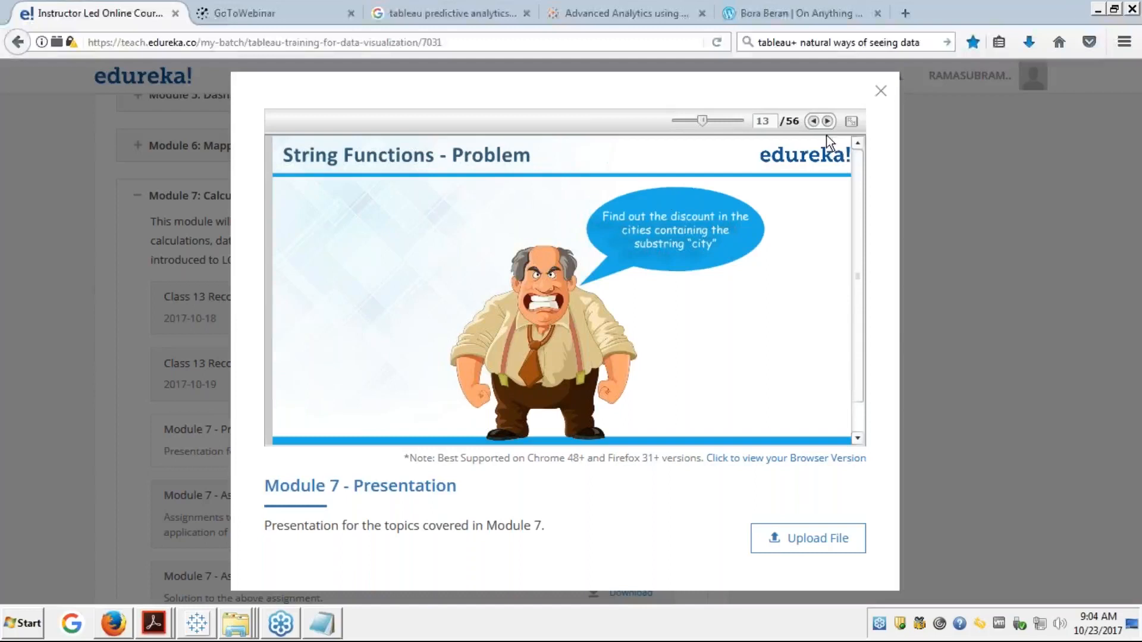
- Show the String Functions - Problem slide full screen, advance to the Calculation slide and leave full screen
left_click(855, 122)
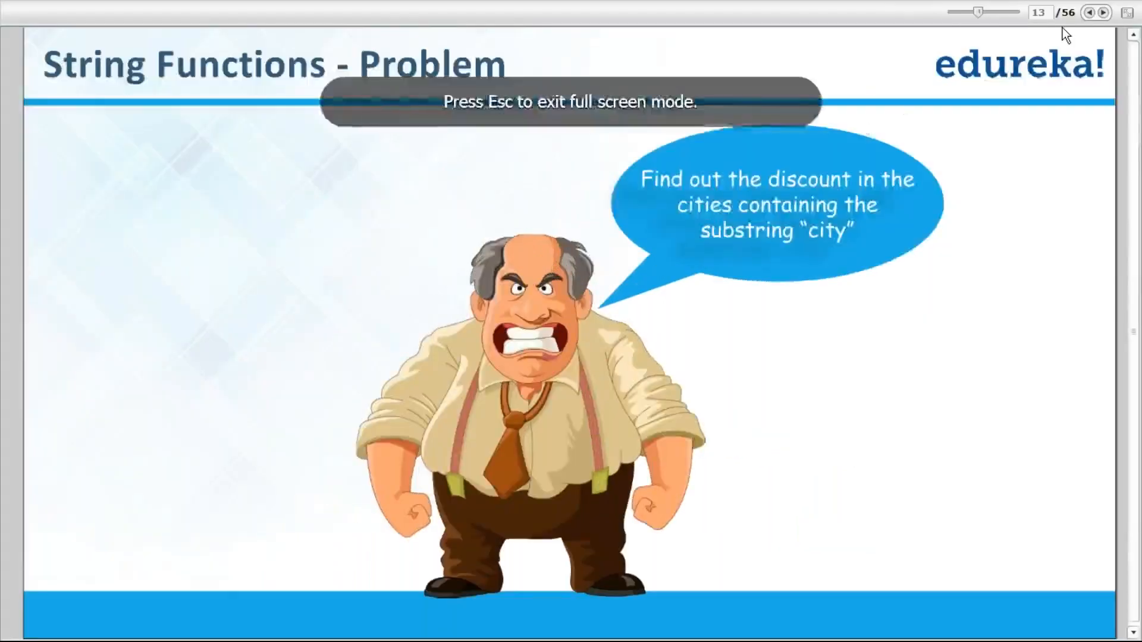
left_click(1104, 12)
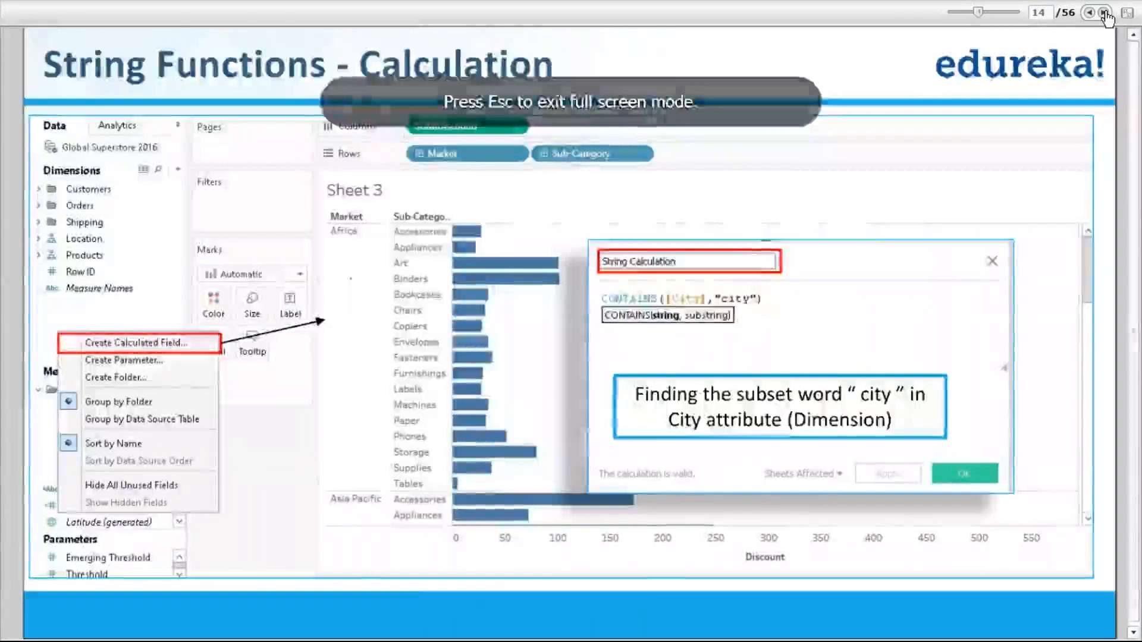
key("alt+Tab")
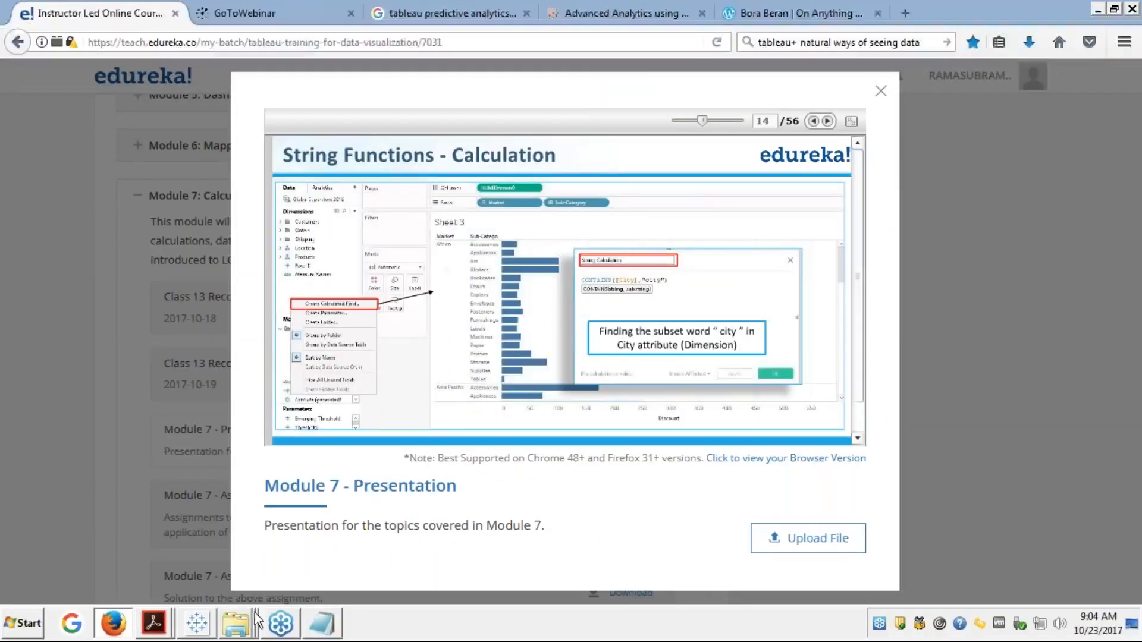
- Switch to Tableau and enter the formula CONTAINS([City],'city') for the Calculation Strings field
left_click(196, 624)
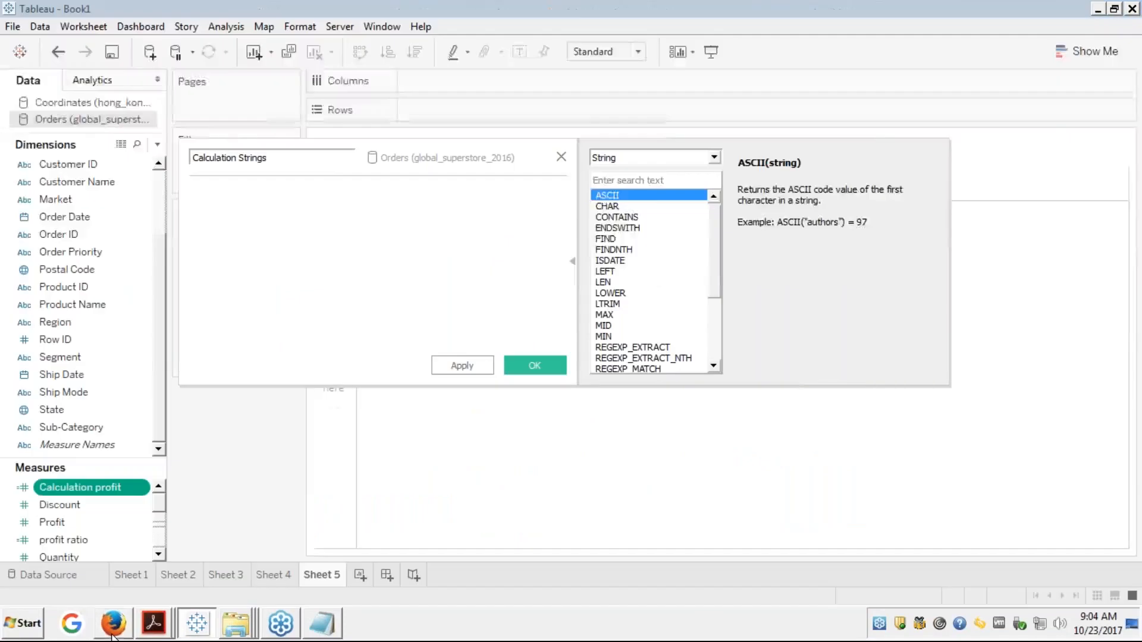
left_click(336, 204)
type("con")
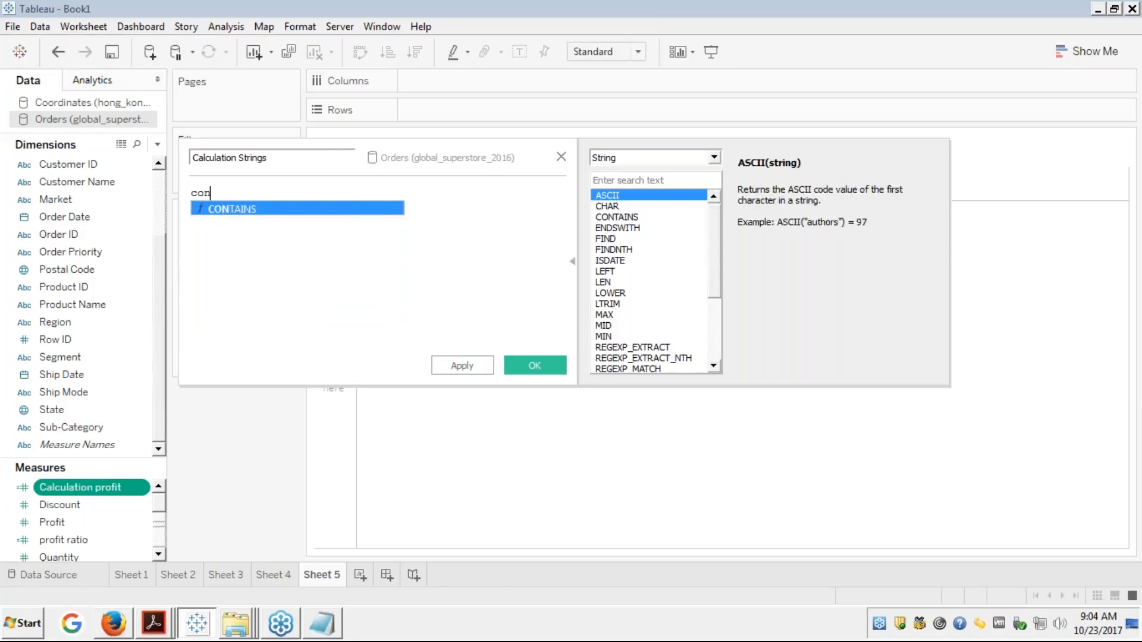
key("Return")
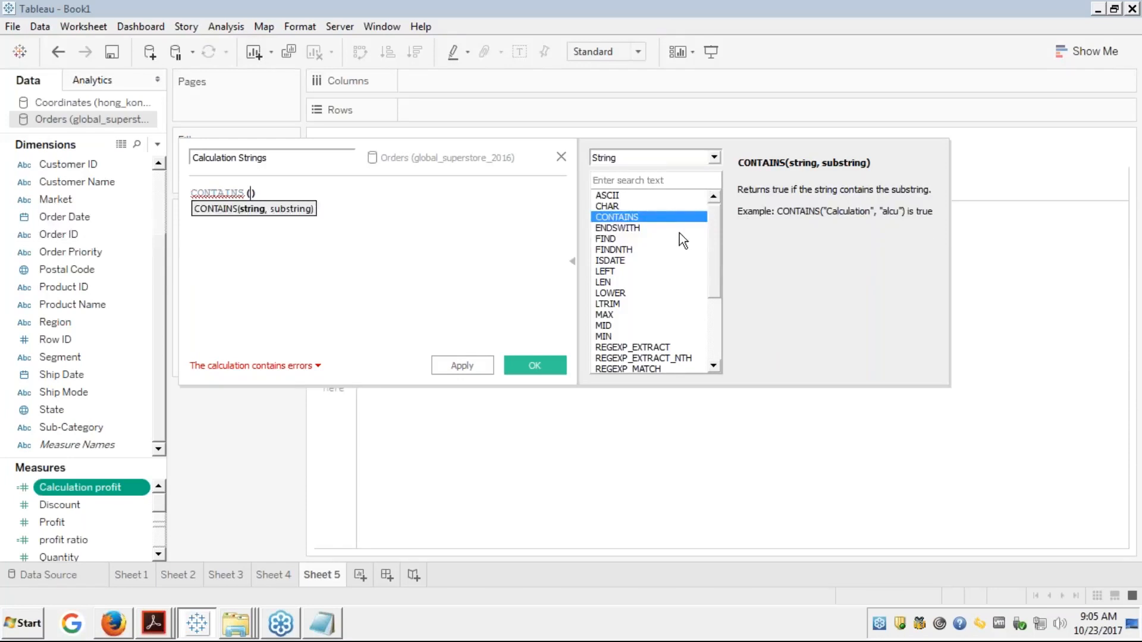
type("city")
key("Return")
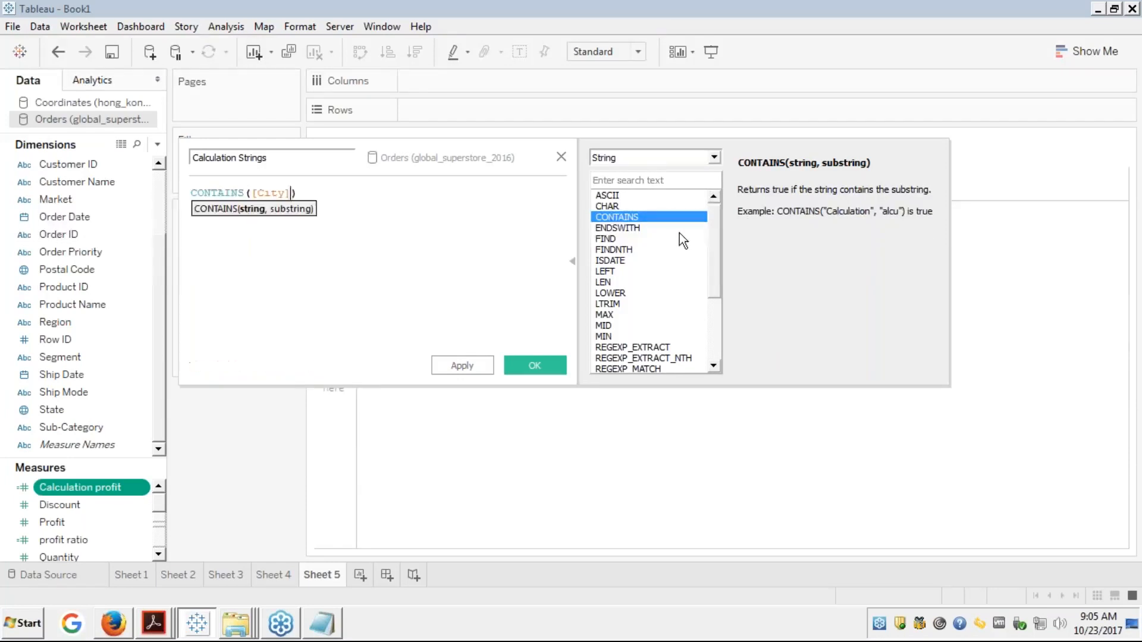
type(",")
type(" '")
type("city")
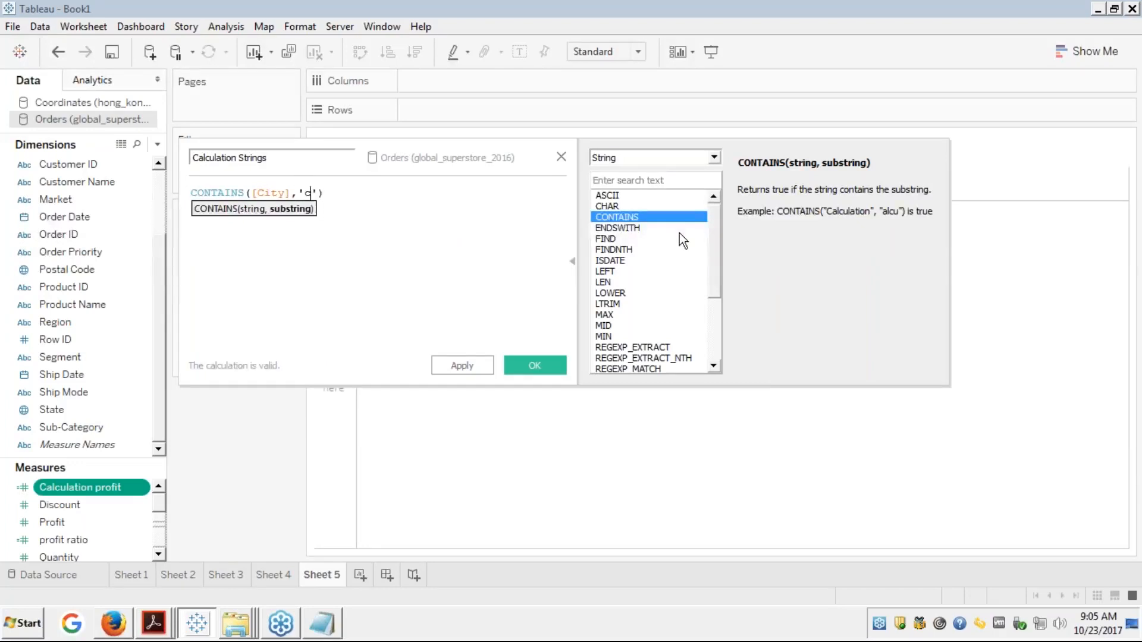
key("Right")
key("Right")
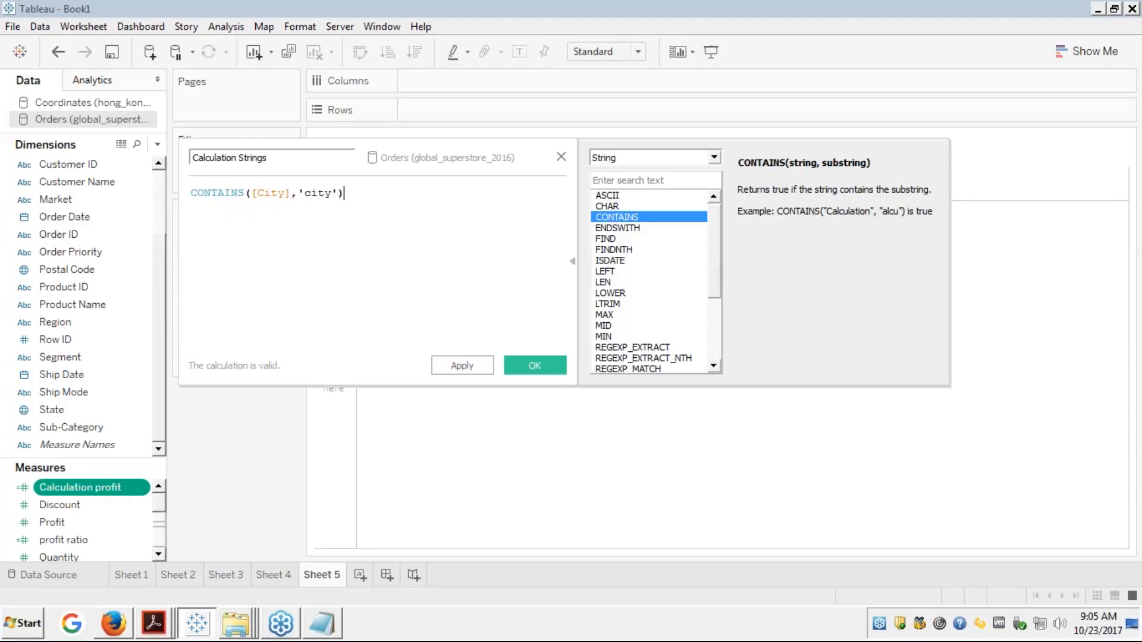
- Highlight the [City] and 'city' arguments in the formula, and save the Calculation Strings field
left_click(266, 192)
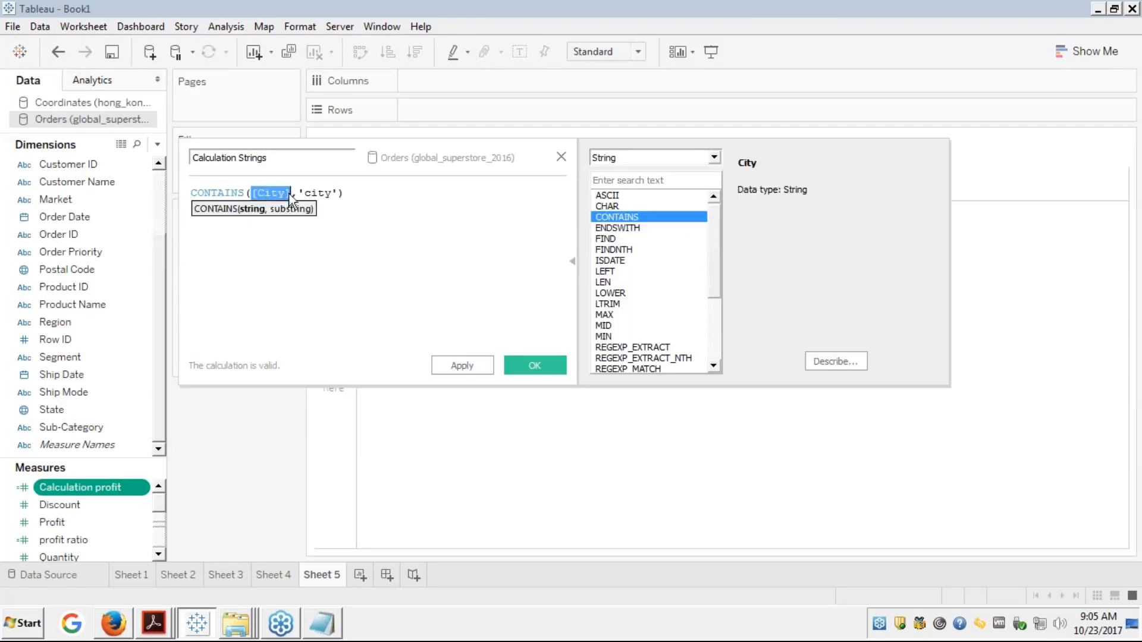
left_click(317, 194)
double_click(318, 194)
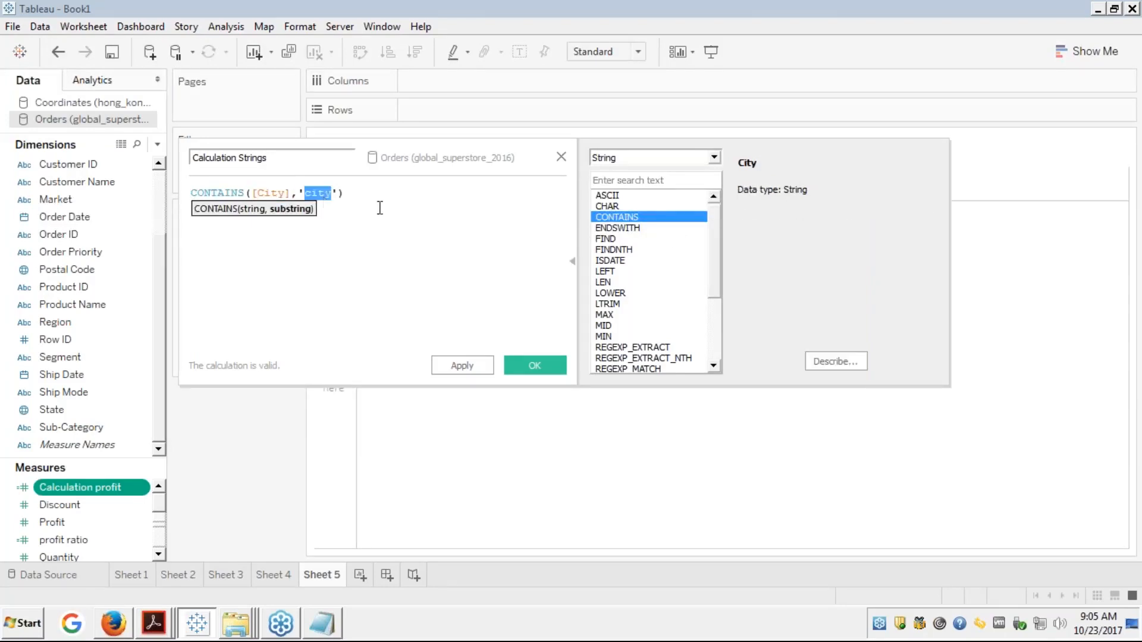
left_click(357, 189)
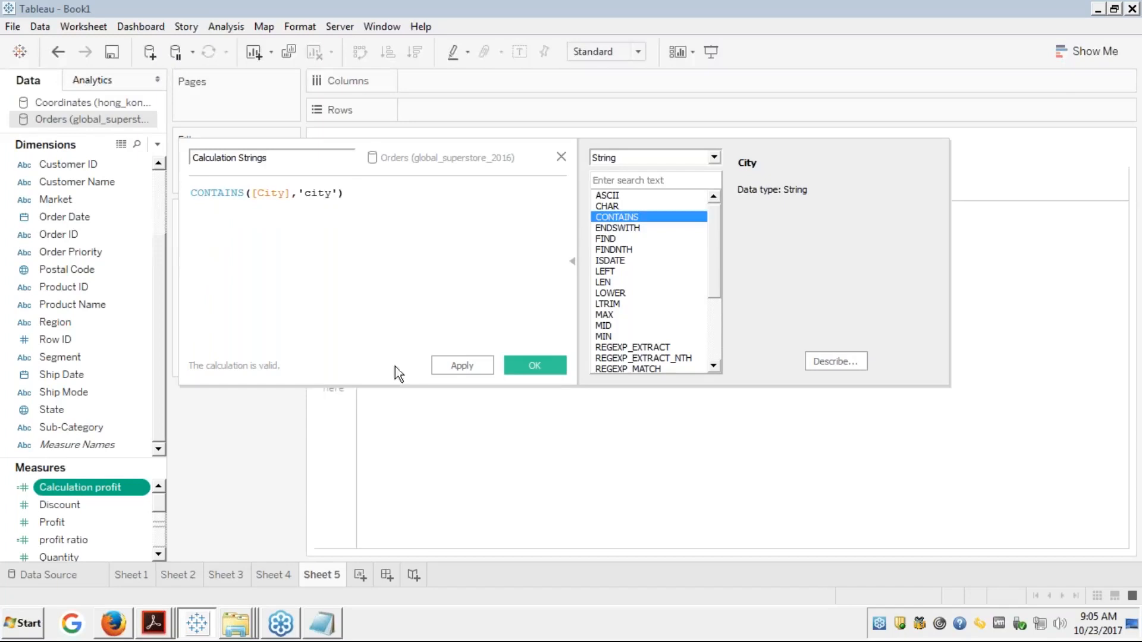
left_click(529, 366)
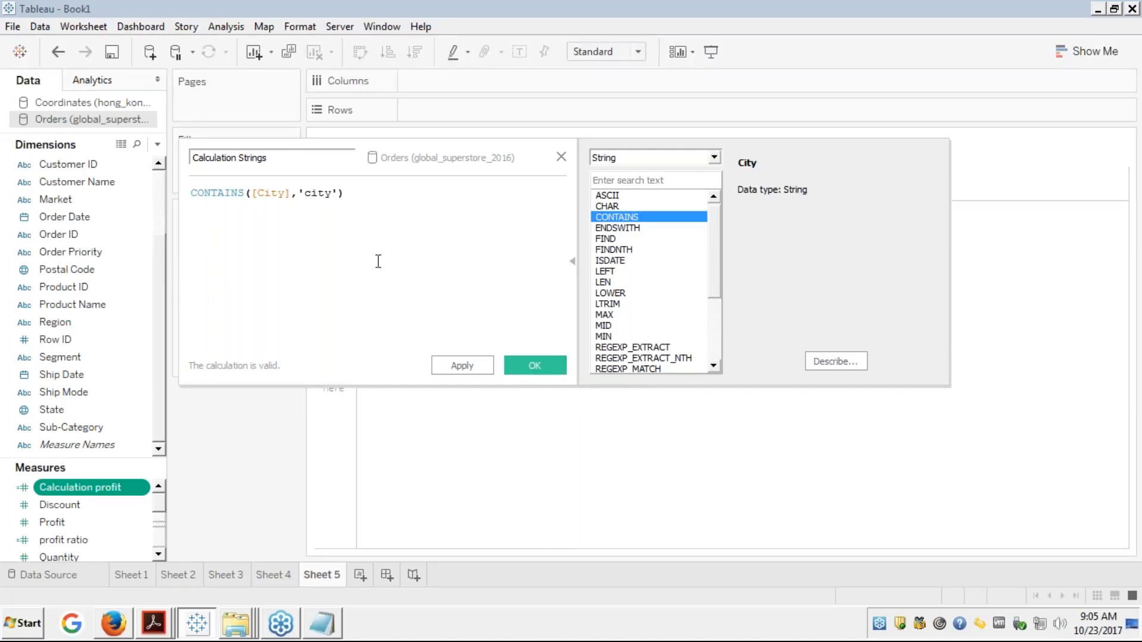
left_click(541, 364)
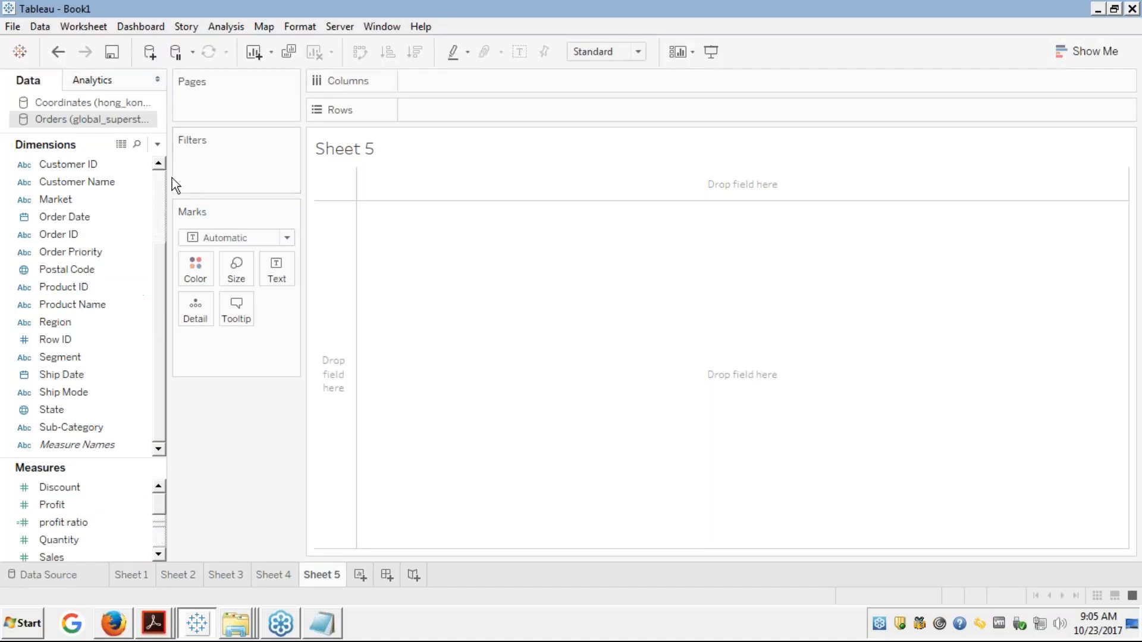
- Find Calculation Strings among the dimensions and view its data type options without changing them
left_click(158, 184)
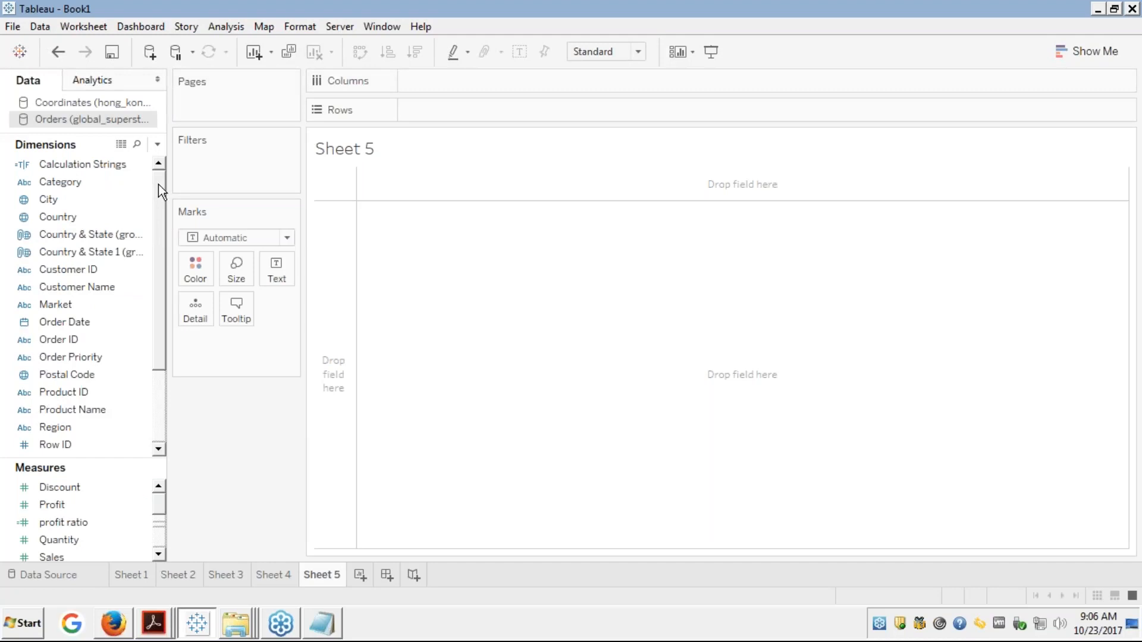
left_click(86, 165)
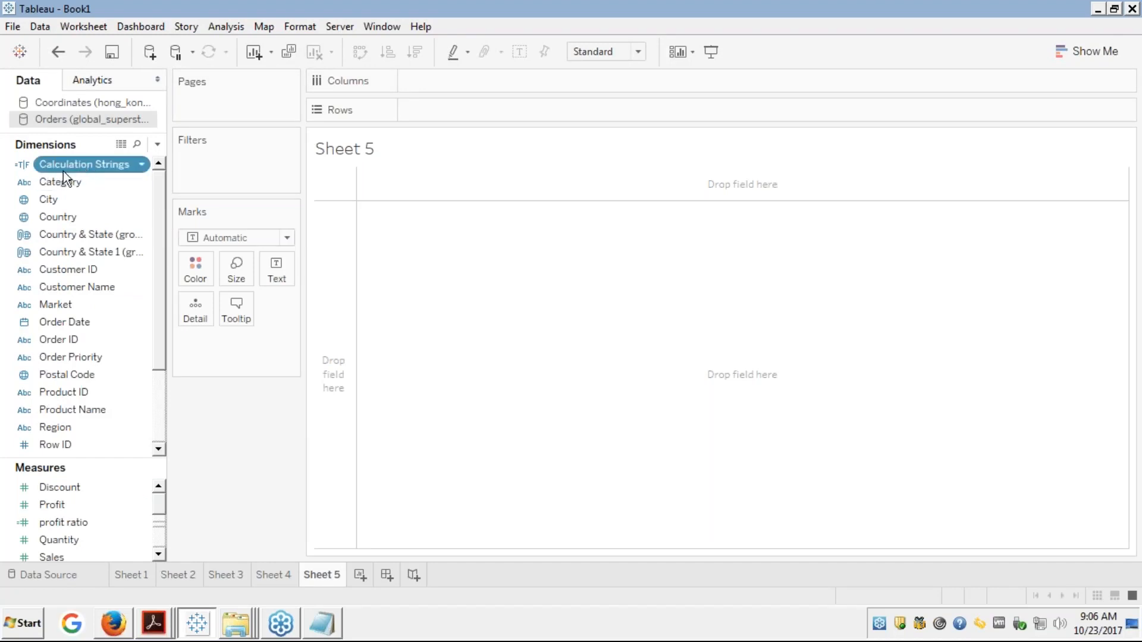
left_click(21, 167)
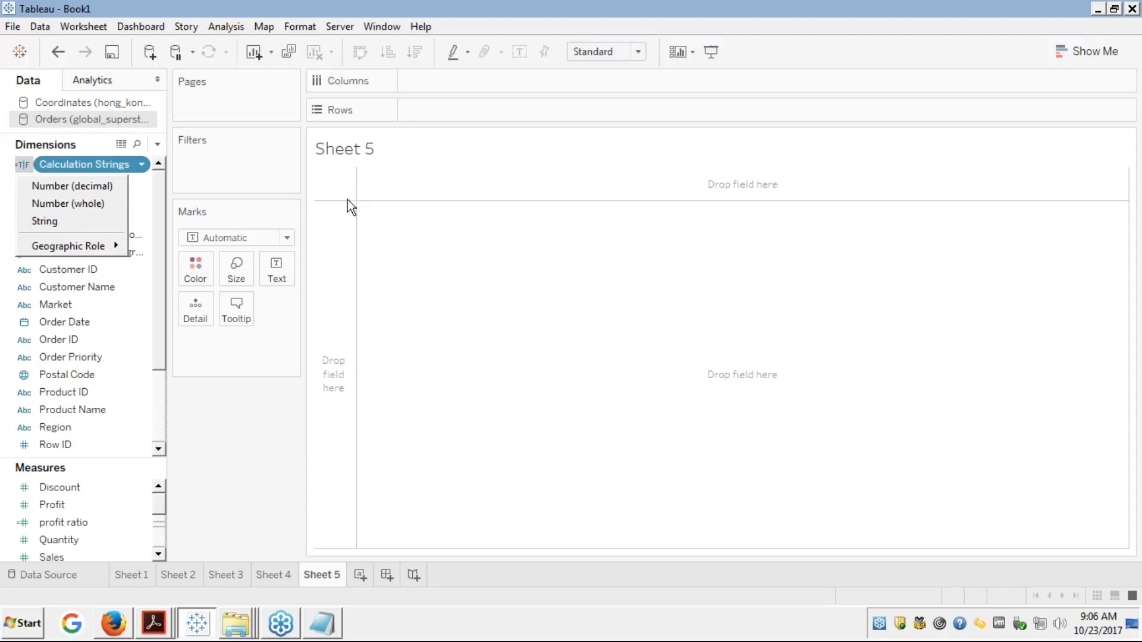
left_click(459, 188)
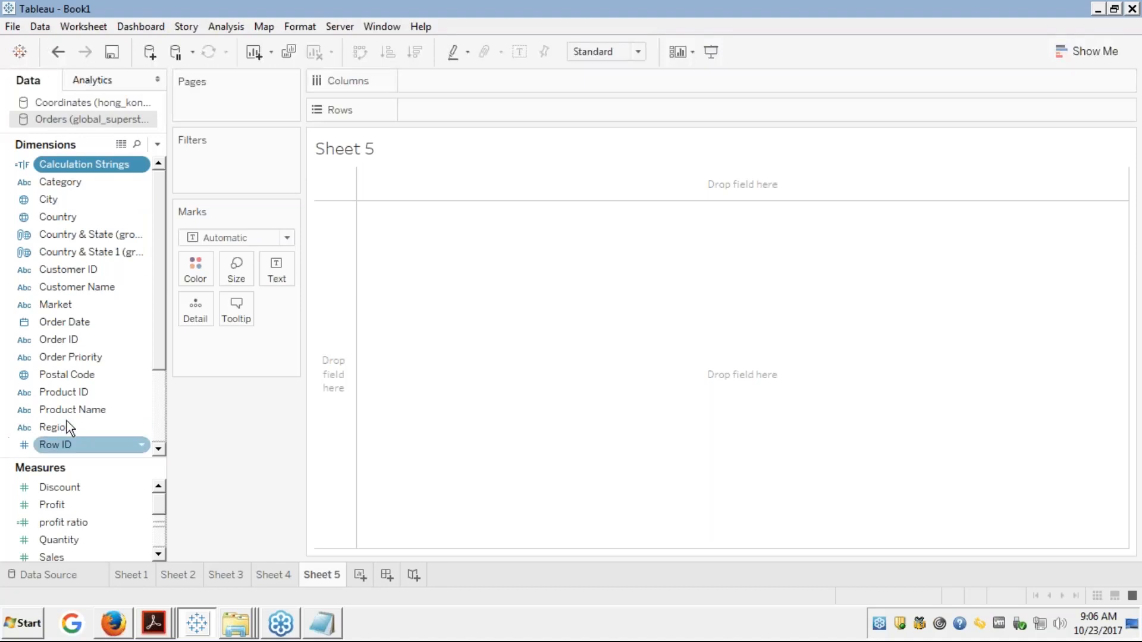
- Add the City dimension to the empty Sheet 5 as a map
key("Down")
key("Down")
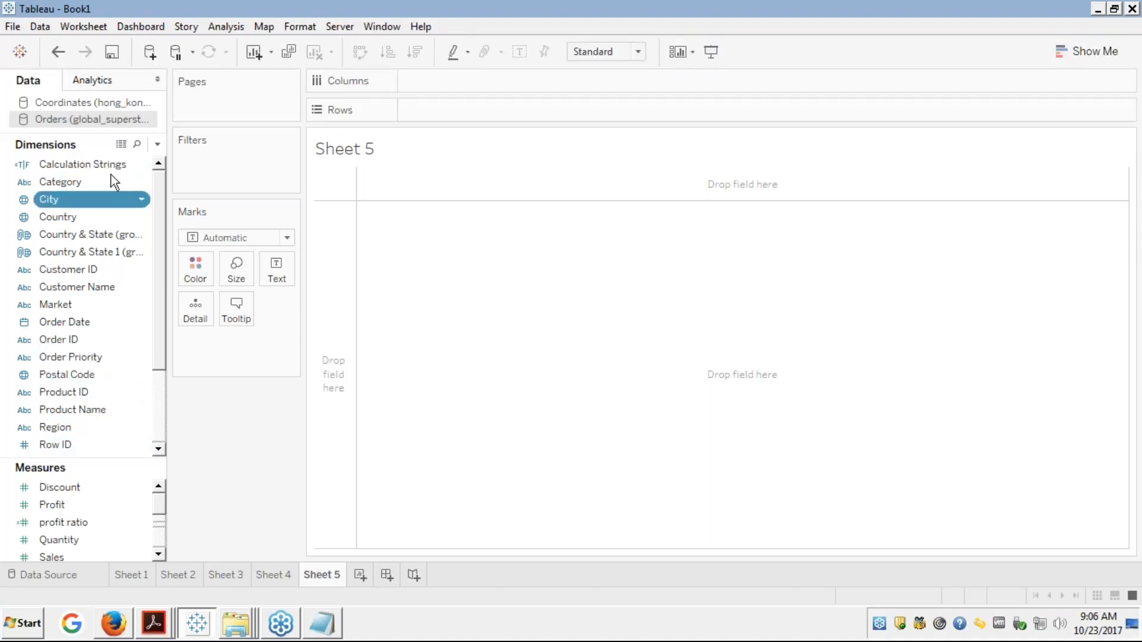
double_click(59, 200)
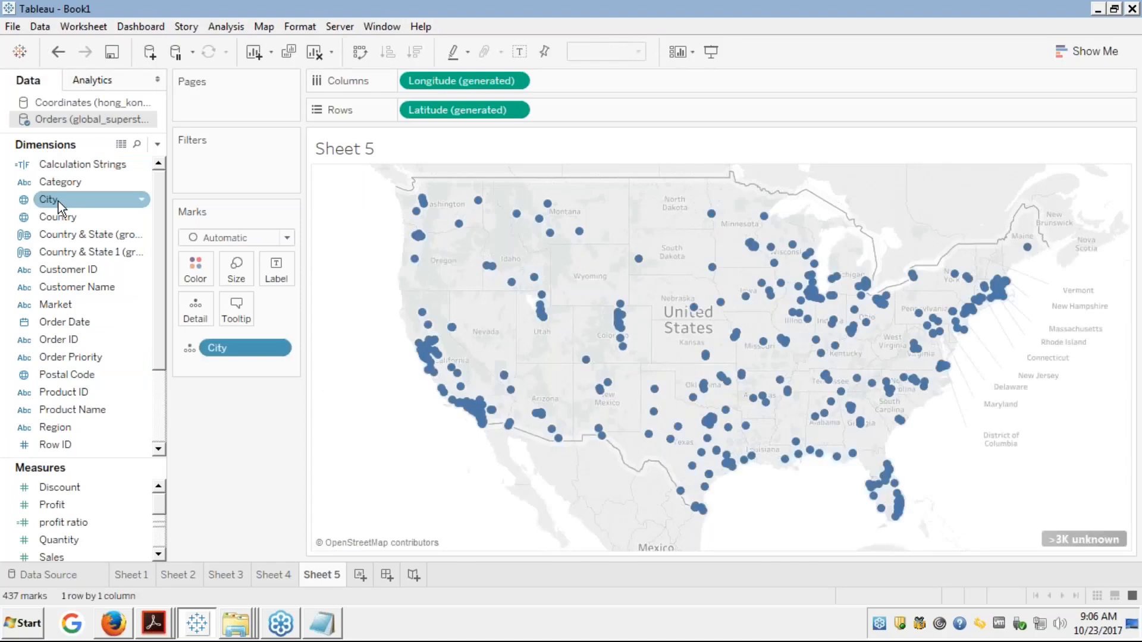
- Add the Discount measure to Sheet 5 and convert the map into a text table listing discount by city
double_click(65, 488)
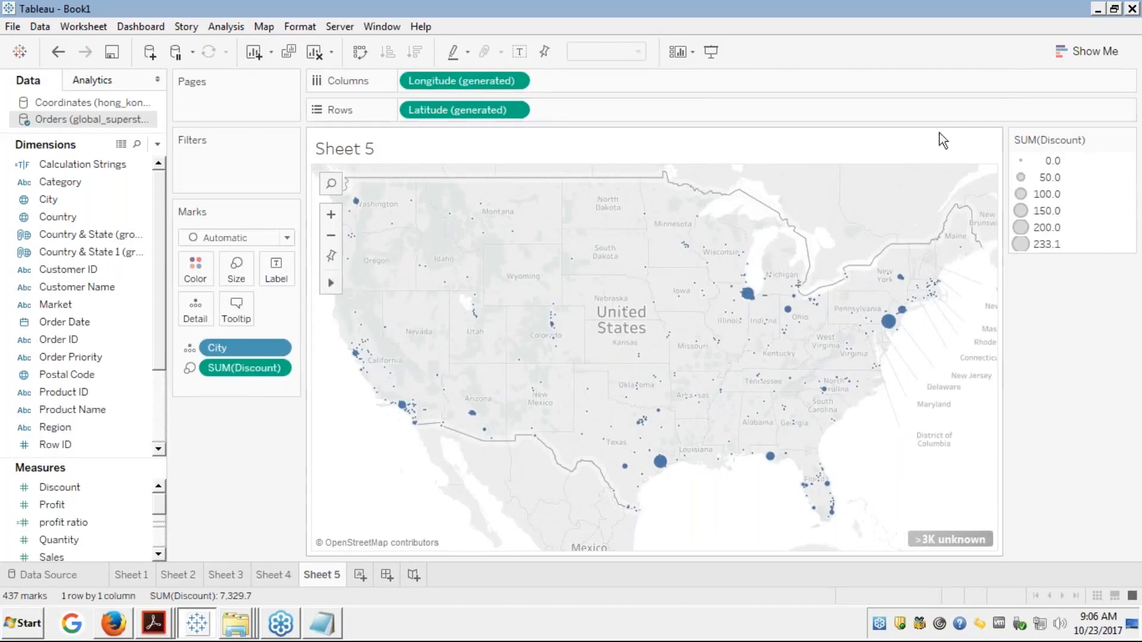
left_click(1093, 51)
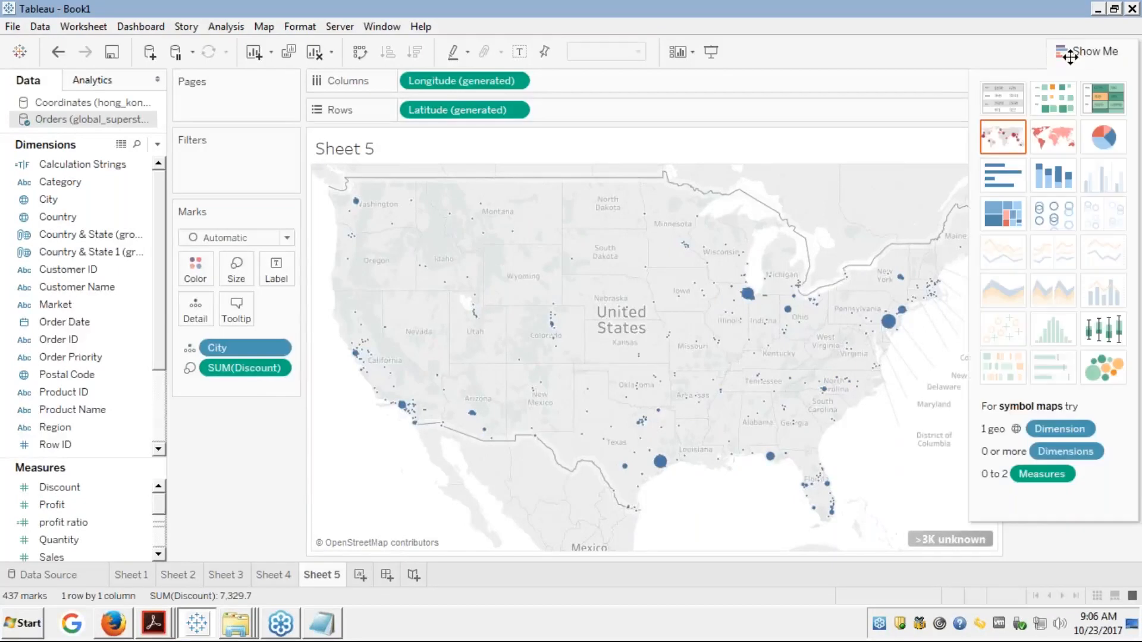
left_click(1003, 102)
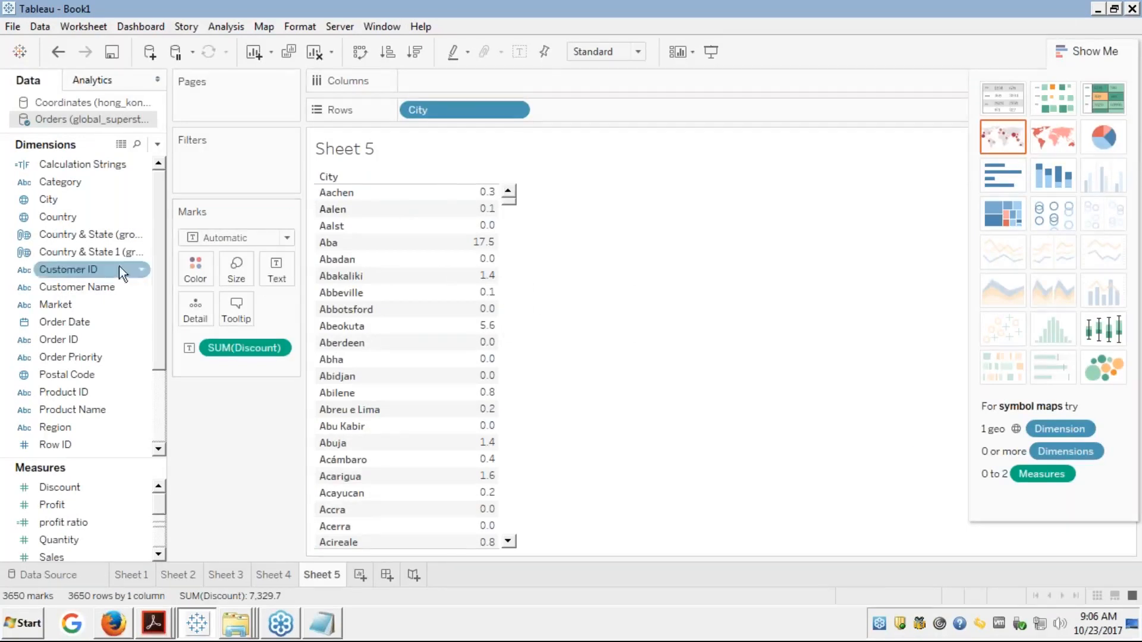
- Filter Sheet 5 to keep only the True value of Calculation Strings, and look through the listed cities
left_click(83, 166)
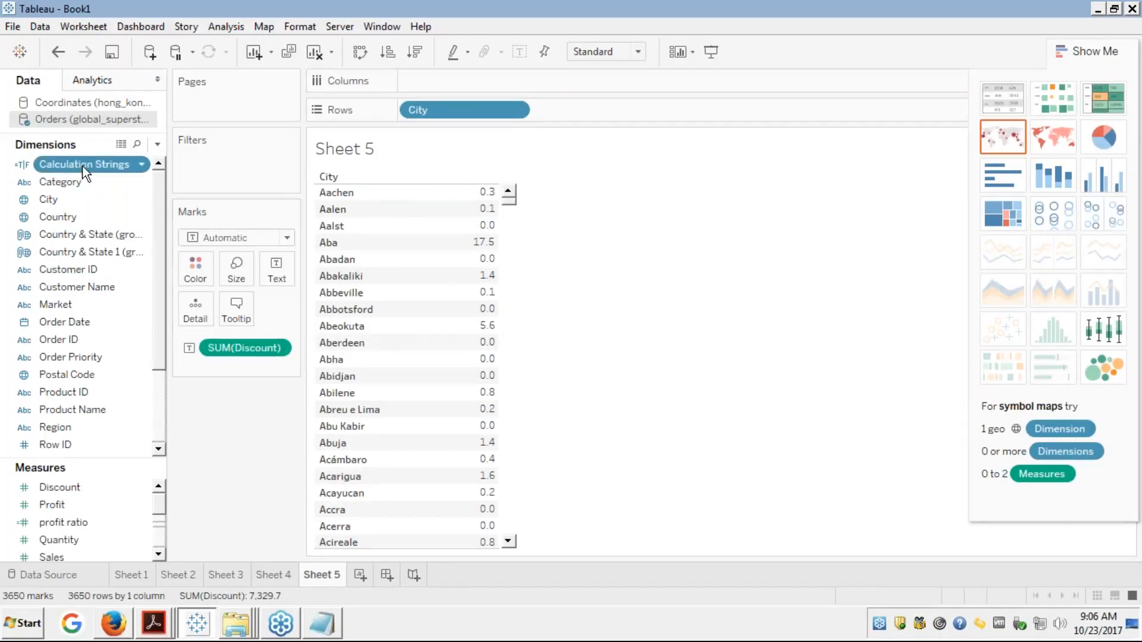
left_click_drag(83, 167, 212, 159)
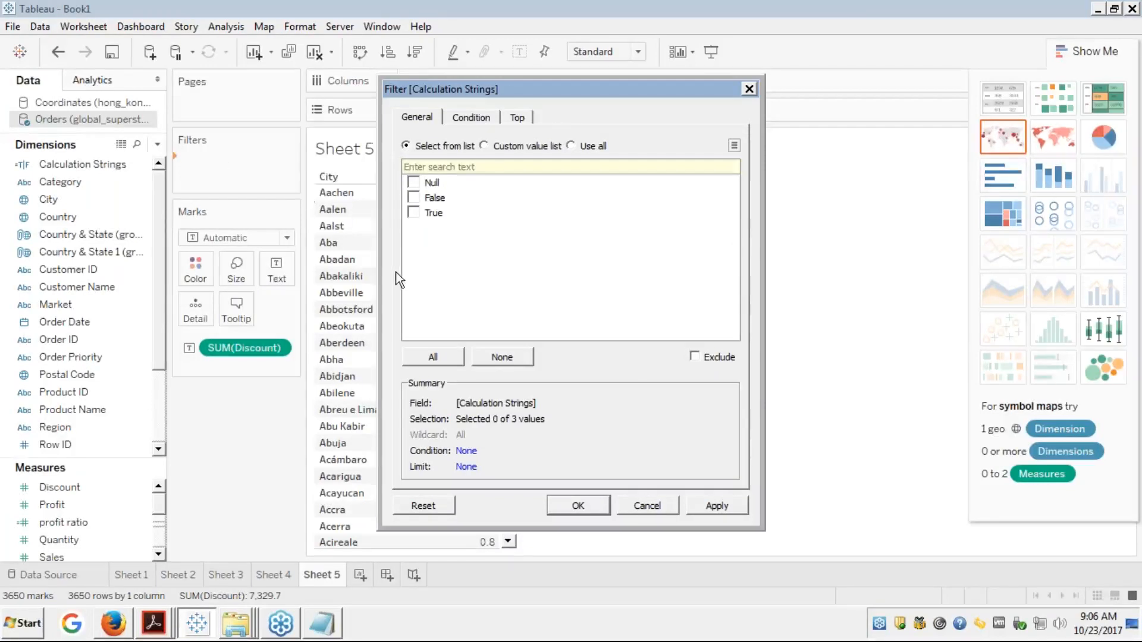
left_click(413, 212)
left_click(718, 507)
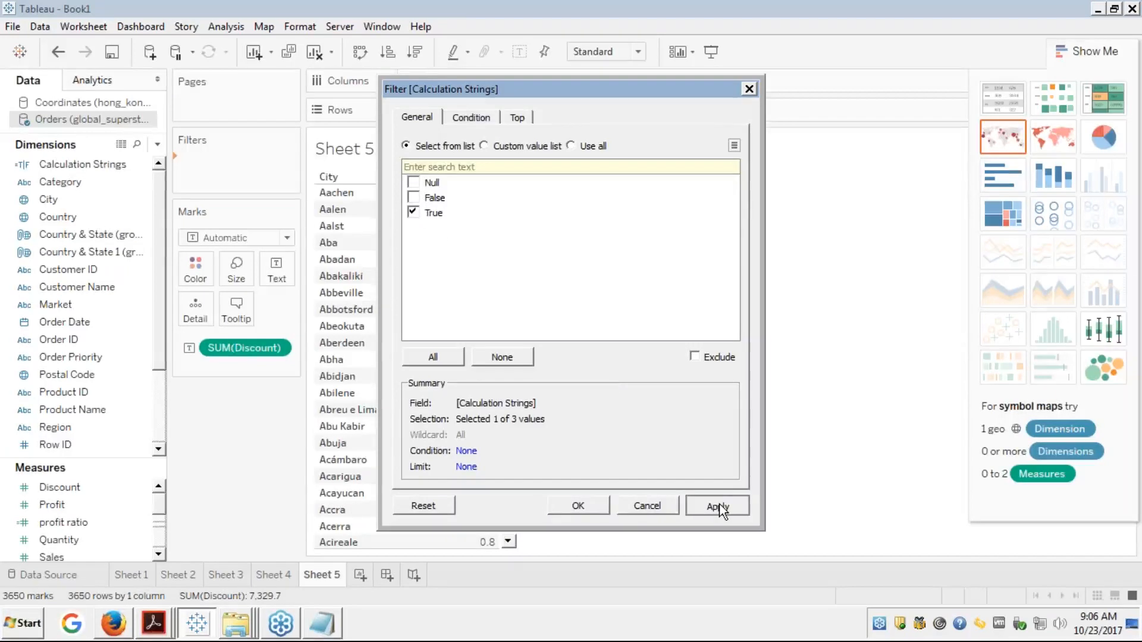
left_click(569, 502)
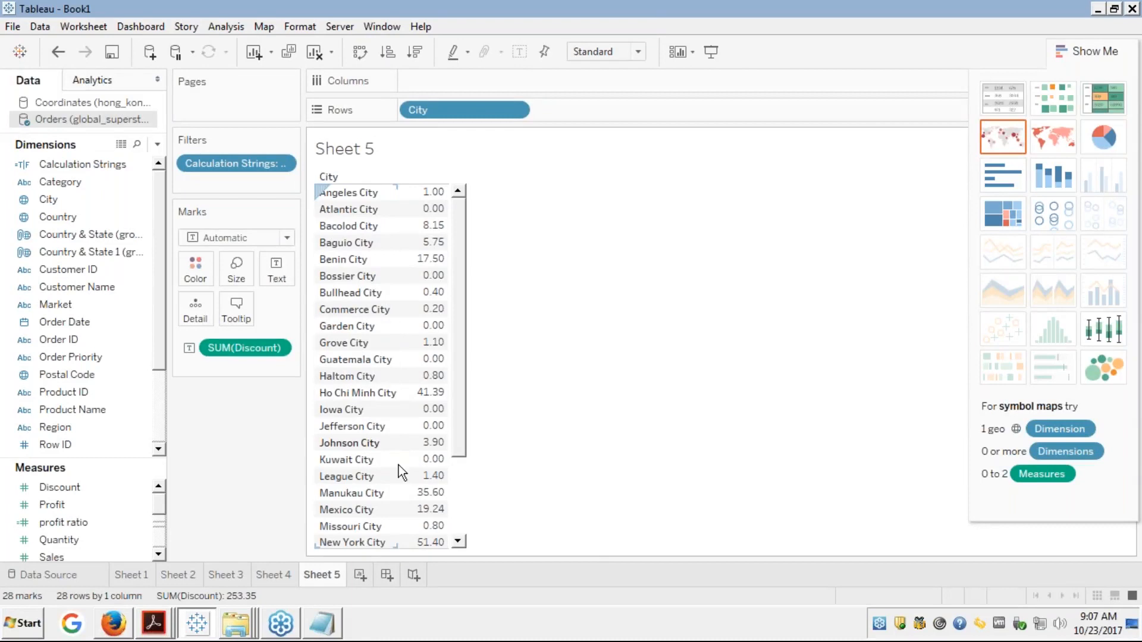
left_click(459, 543)
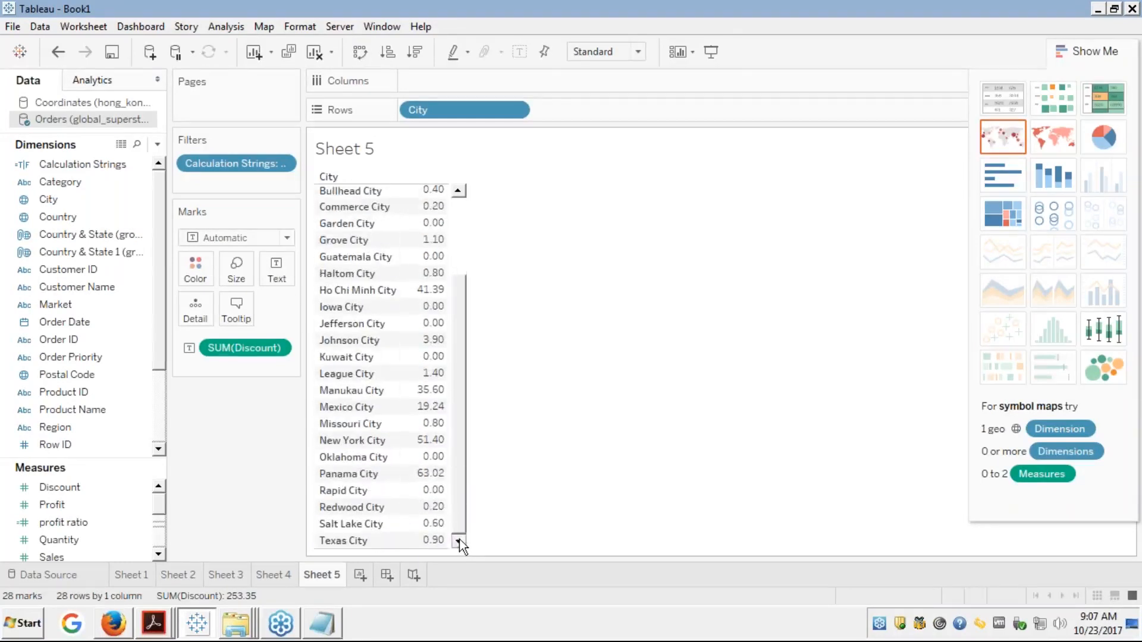
left_click(457, 191)
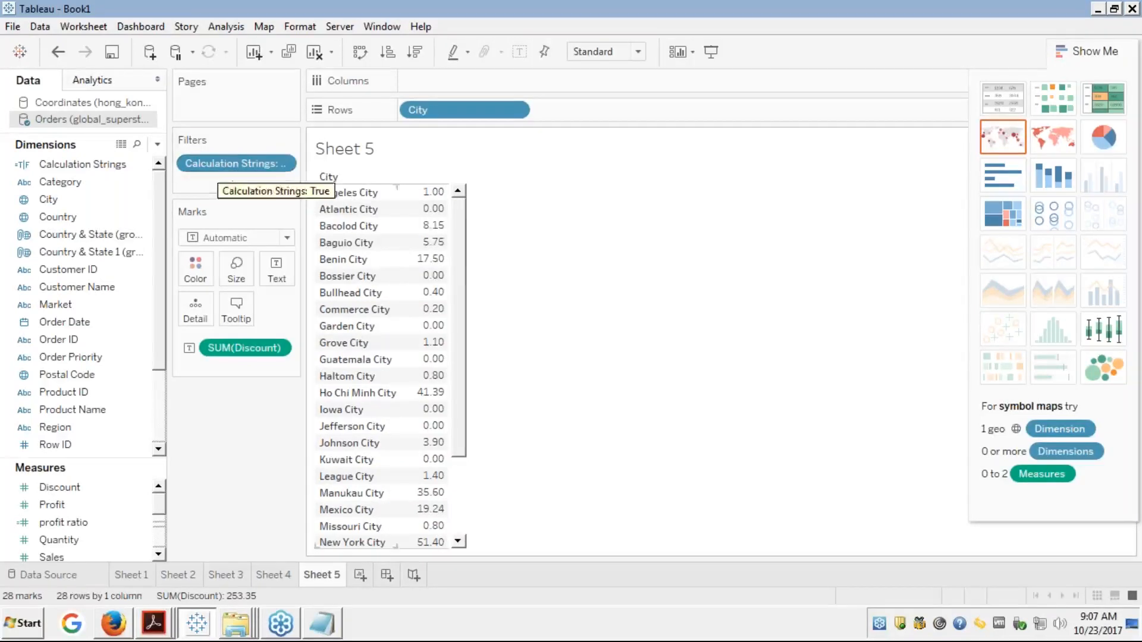
mouse_move(418, 238)
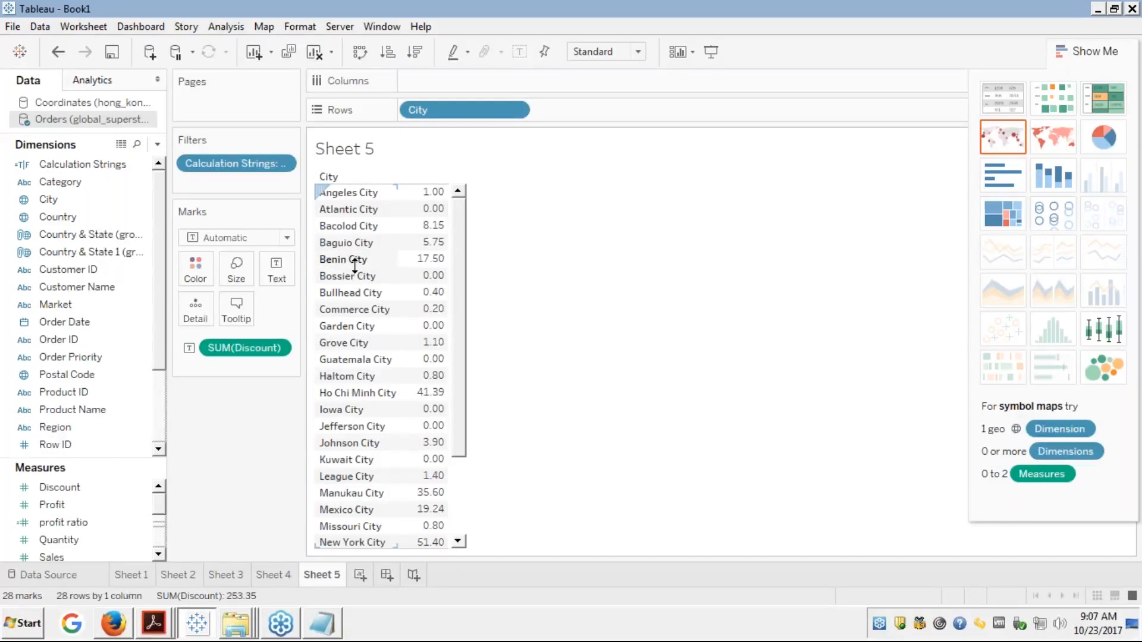
- Open the Calculation Strings field for editing and limit the function reference list to String functions
left_click(98, 166)
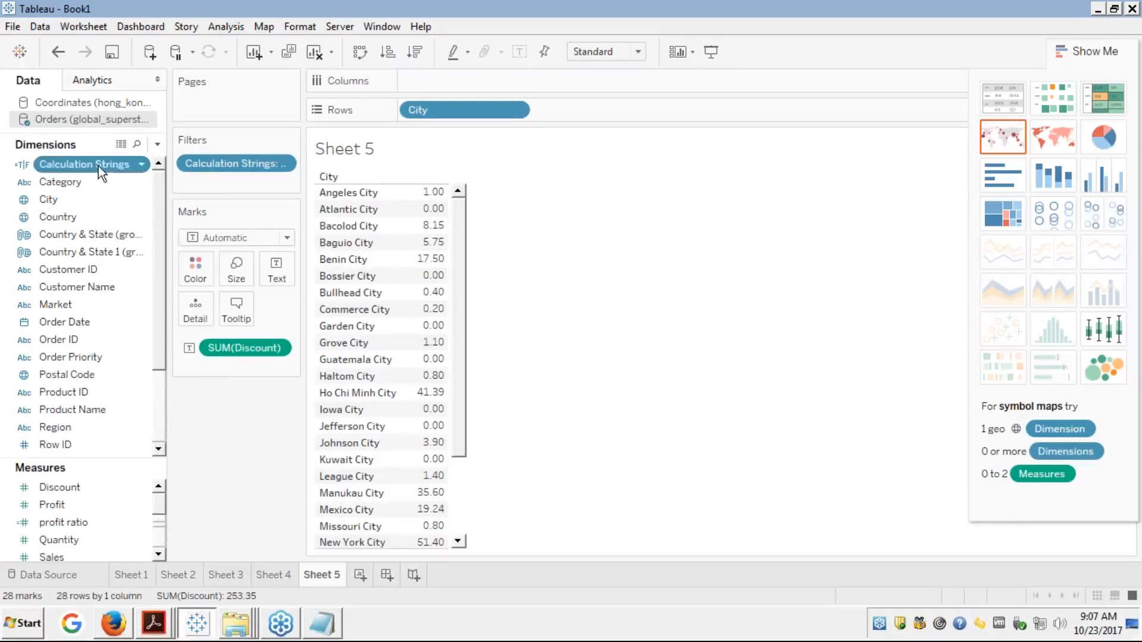
right_click(99, 166)
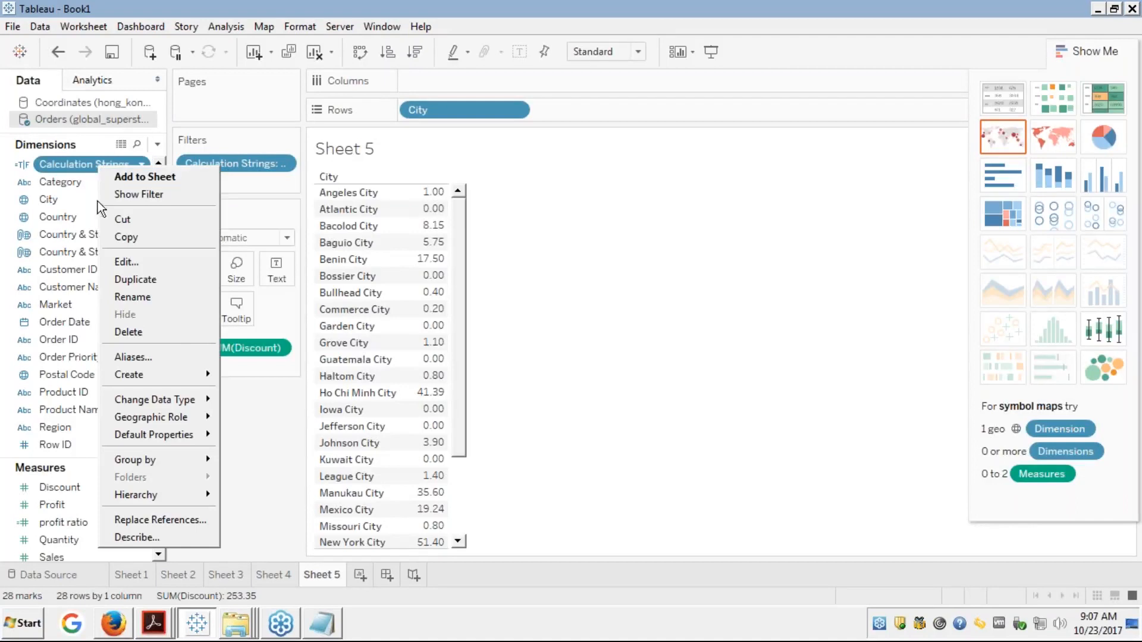
left_click(130, 263)
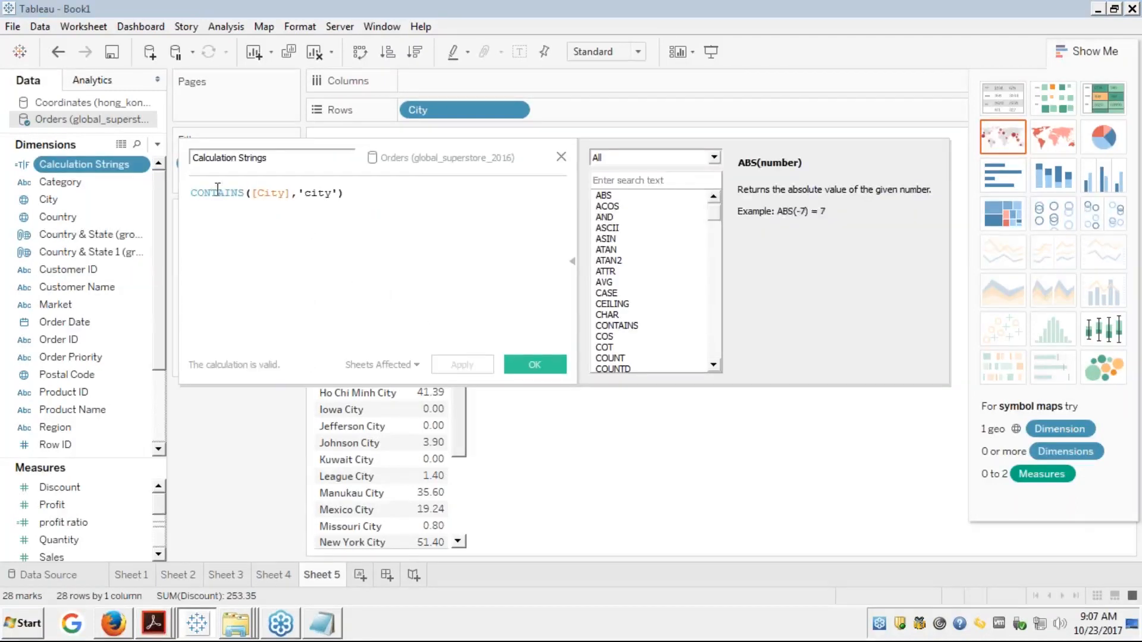
left_click(217, 192)
left_click(707, 160)
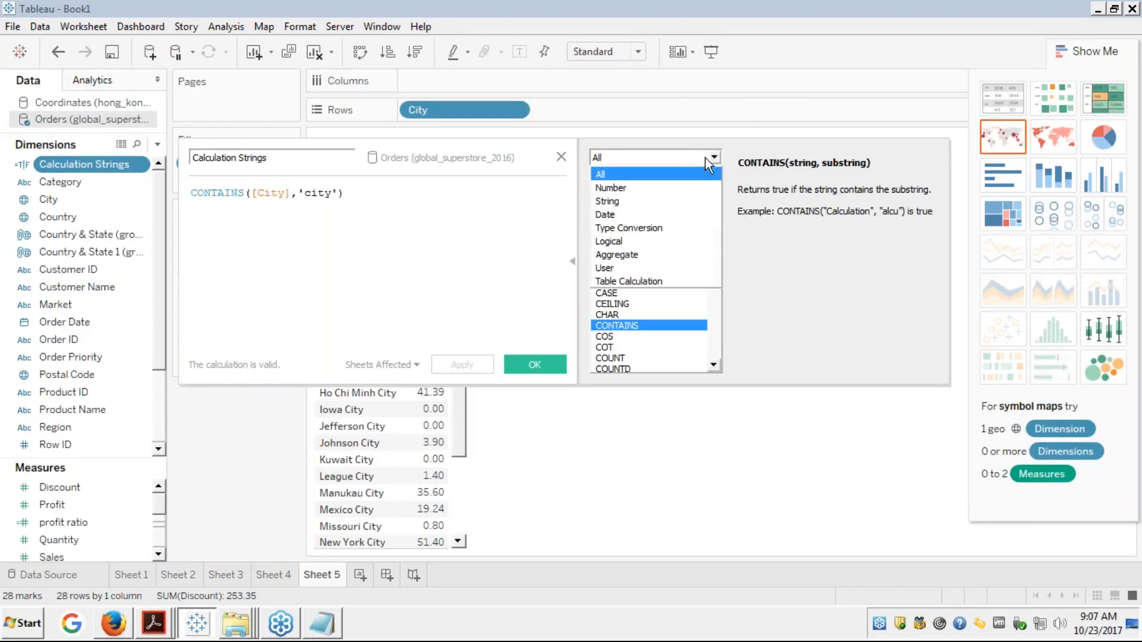
left_click(615, 200)
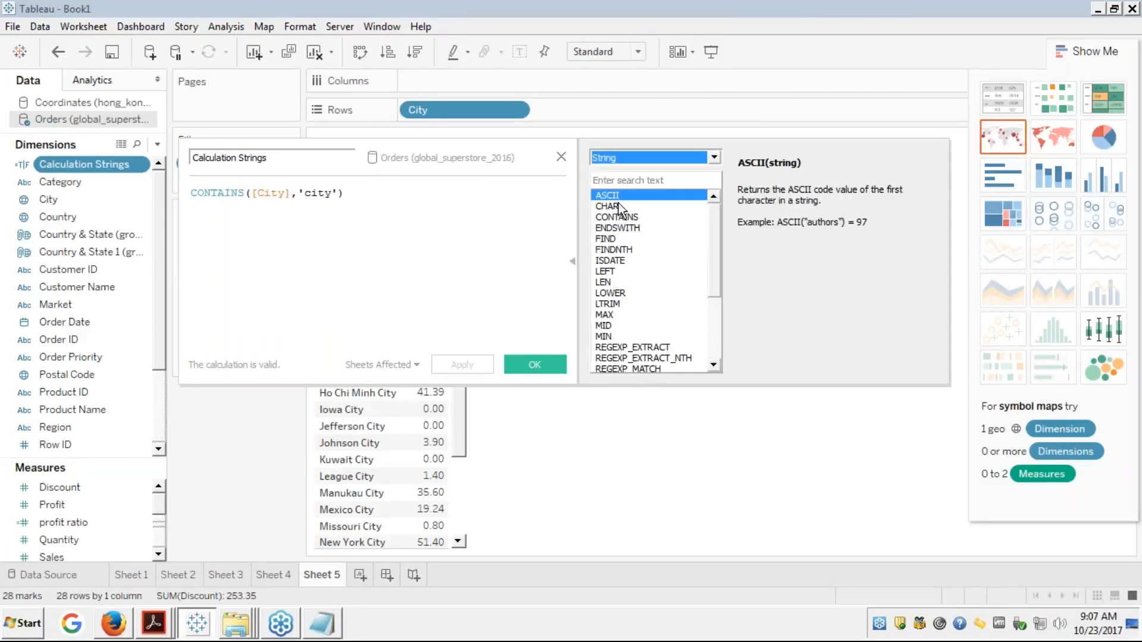
- Read the descriptions of the CONTAINS, FIND, FINDNTH, LEFT, LEN and REGEXP_EXTRACT string functions
left_click(607, 218)
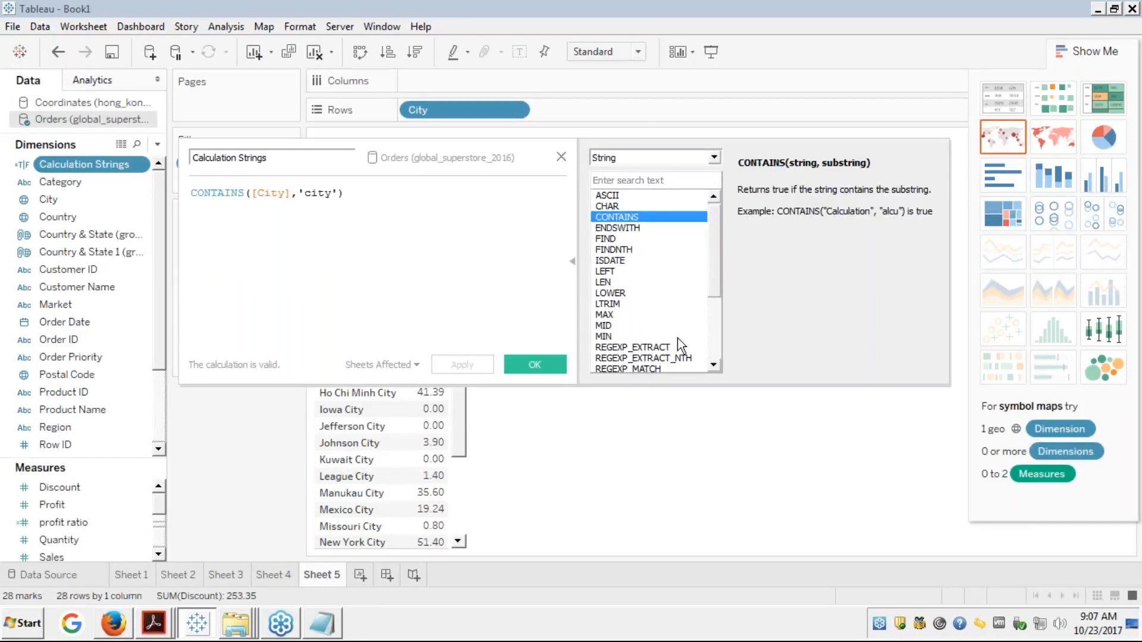
left_click(613, 240)
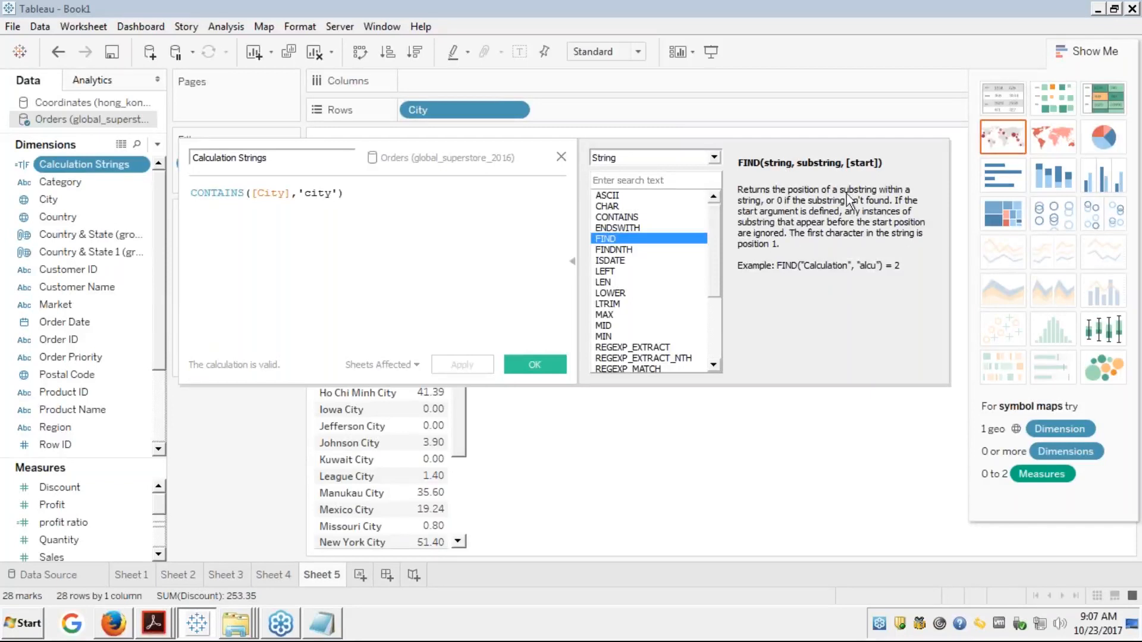
left_click(614, 250)
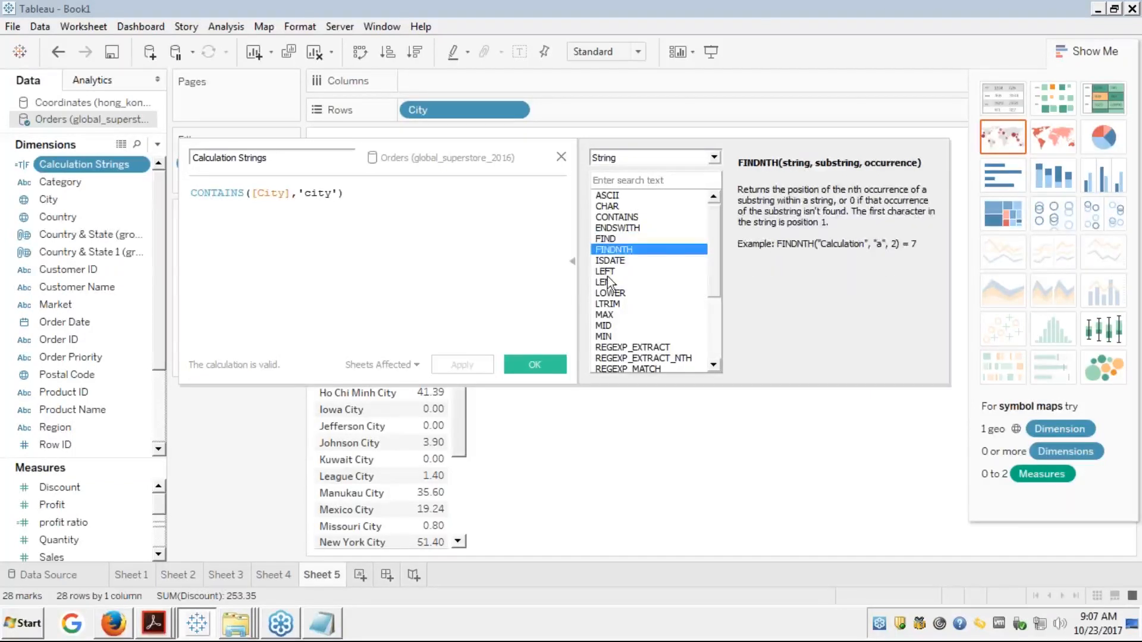
left_click(606, 272)
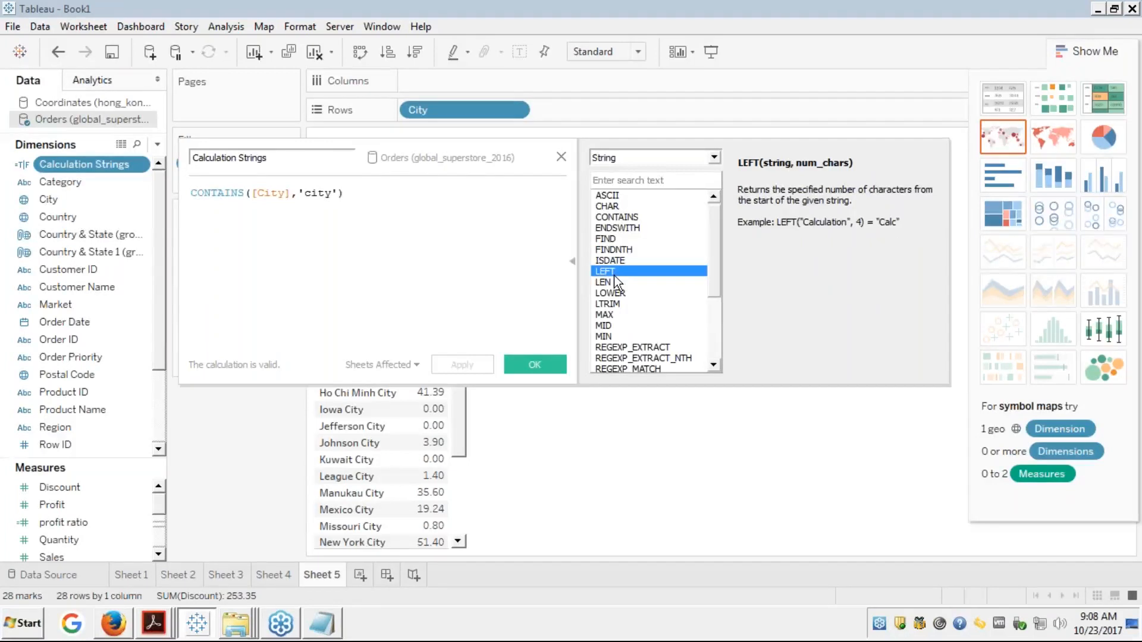
left_click(599, 283)
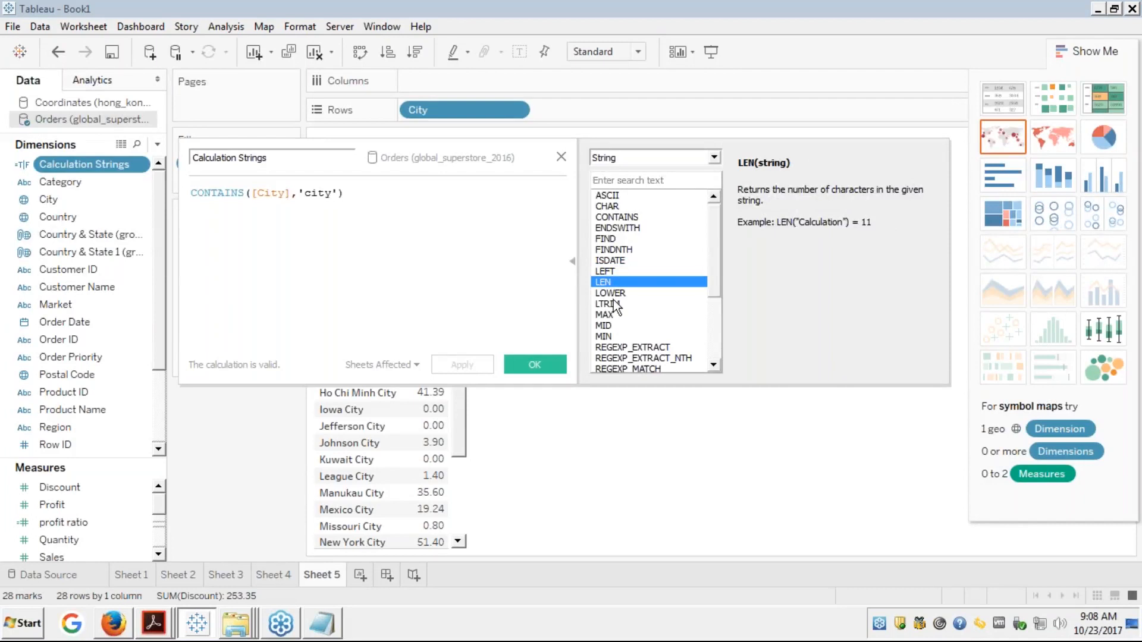
left_click(613, 218)
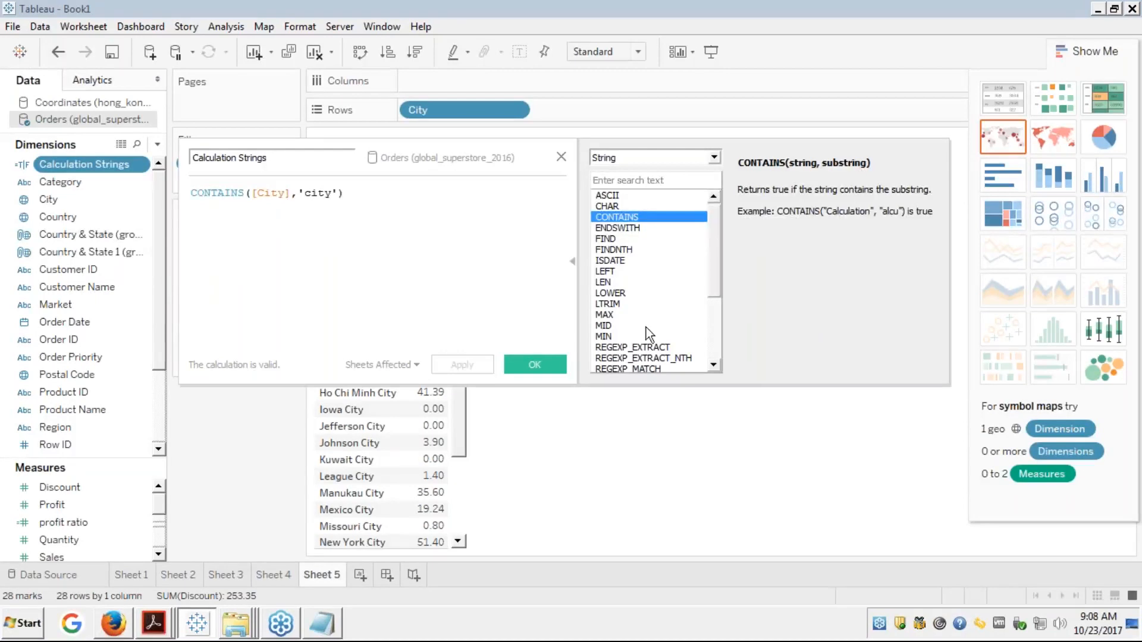
left_click(627, 349)
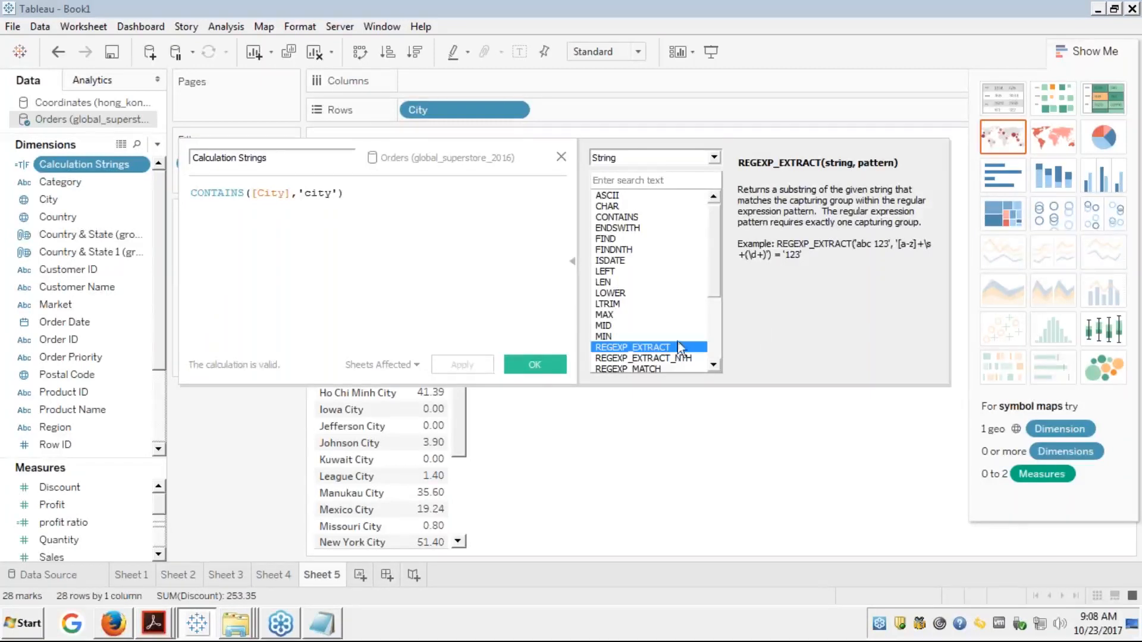
- Try inserting REGEXP_EXTRACT into the Calculation Strings formula, and undo the insertion
double_click(649, 346)
double_click(648, 347)
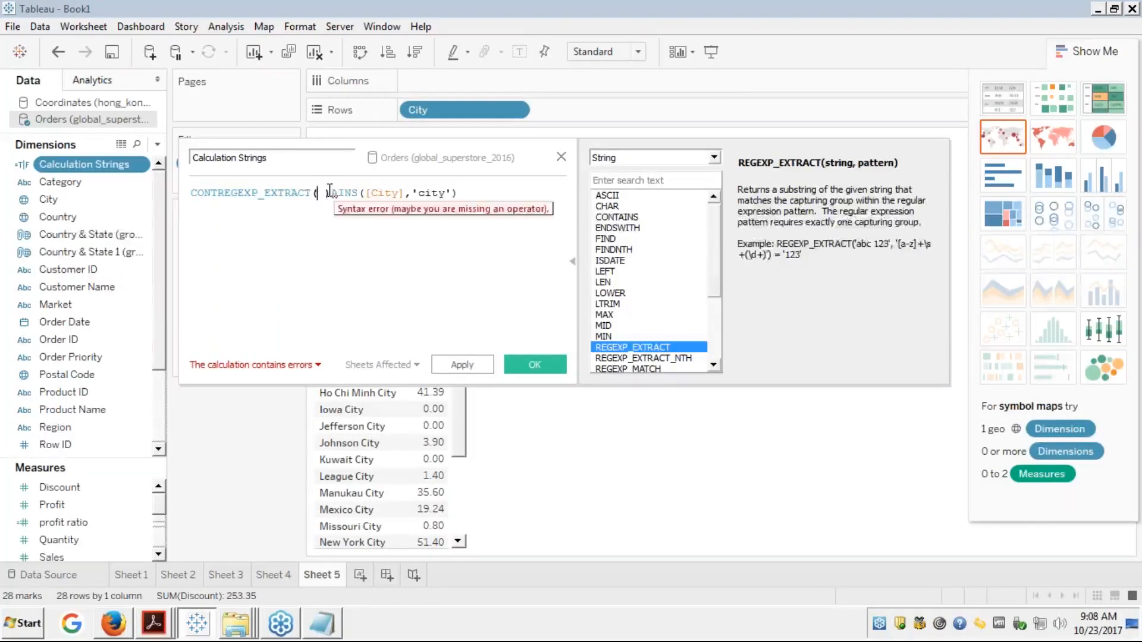
key("ctrl+z")
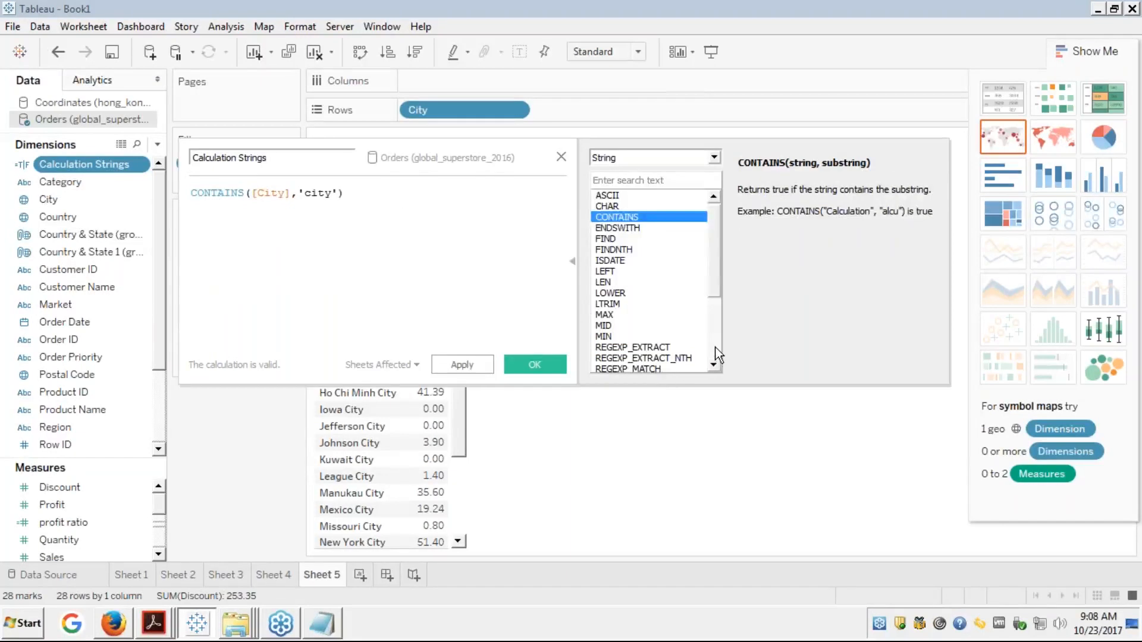
- Look through the full list of string functions, and close the Calculation Strings editor keeping CONTAINS([City],'city')
scroll(718, 357, "down", 4)
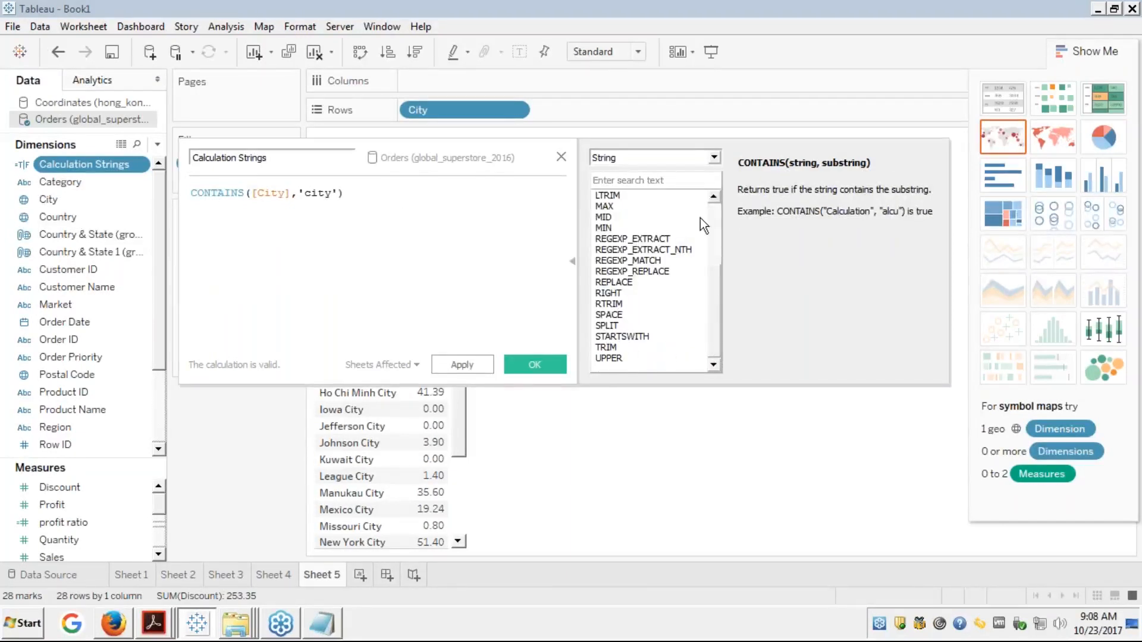
scroll(711, 216, "up", 4)
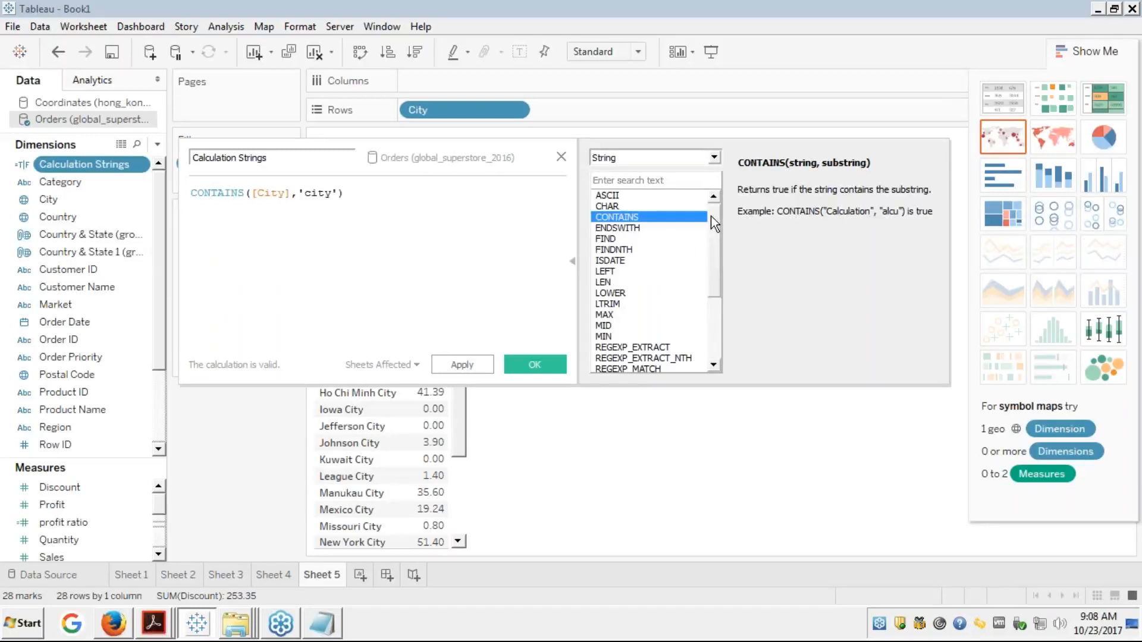
left_click(446, 196)
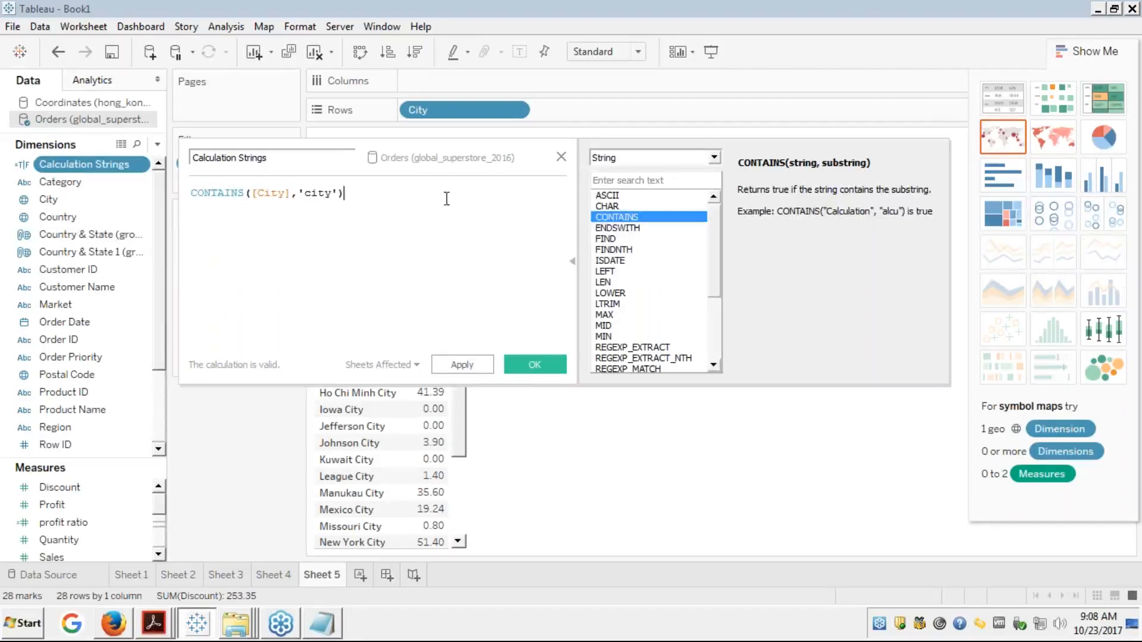
left_click(532, 364)
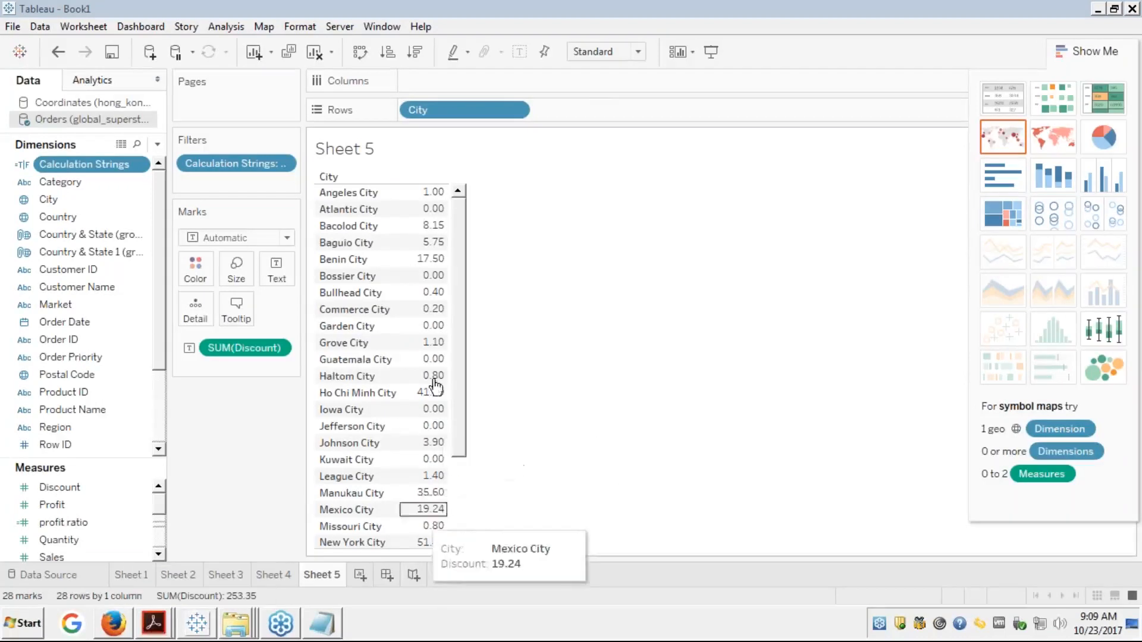
- Look over the available help and settings options, and open the Tableau Desktop online help
left_click(422, 26)
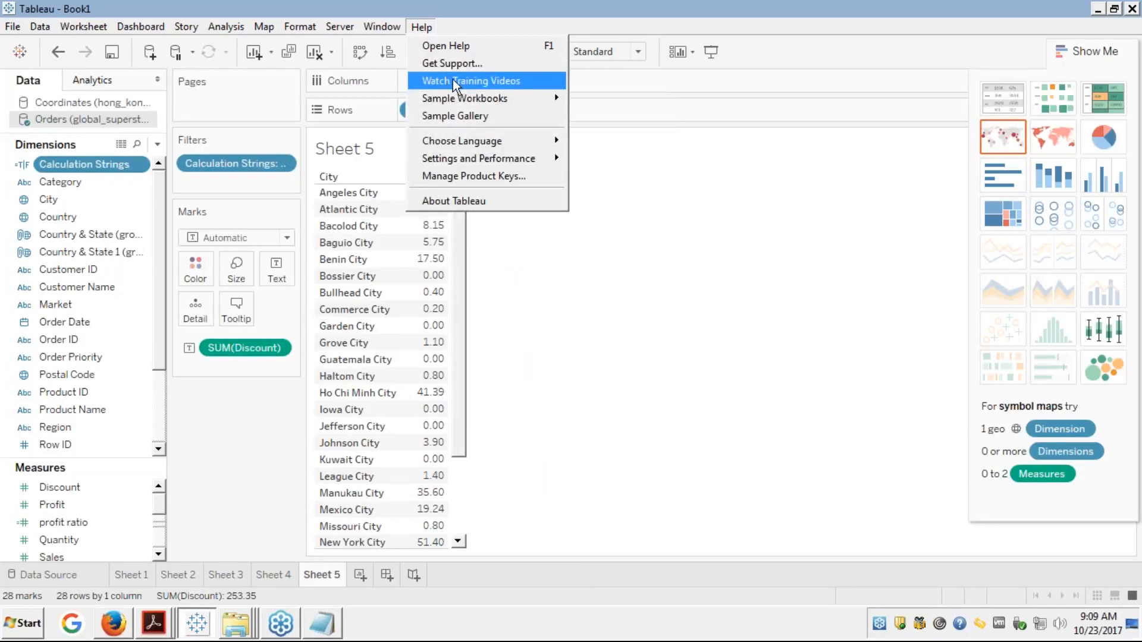
mouse_move(448, 158)
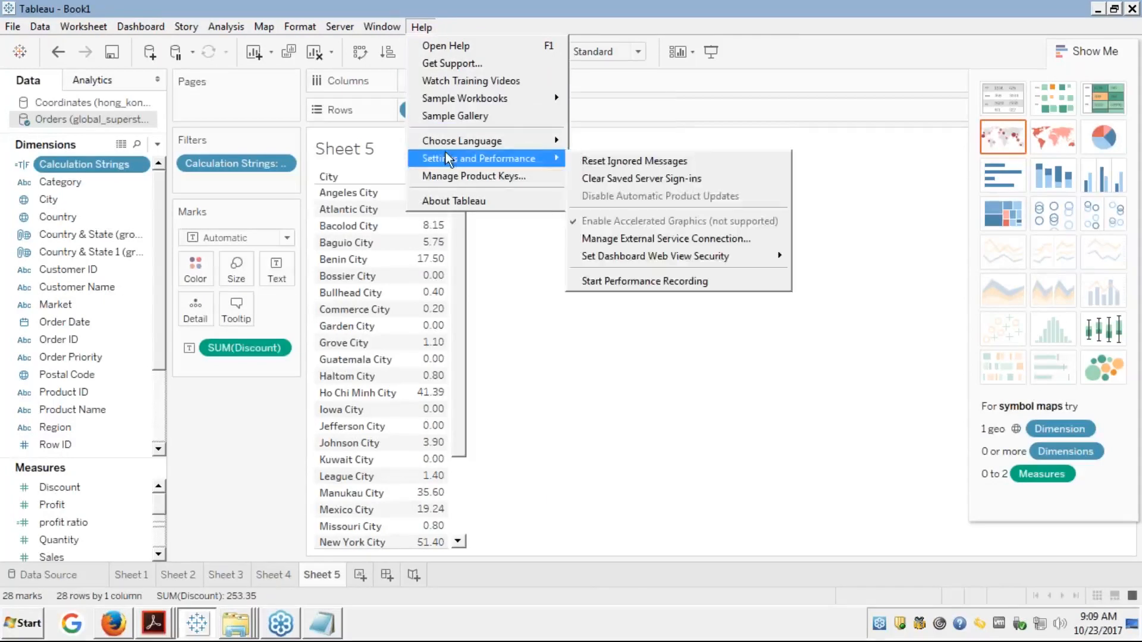
left_click(455, 46)
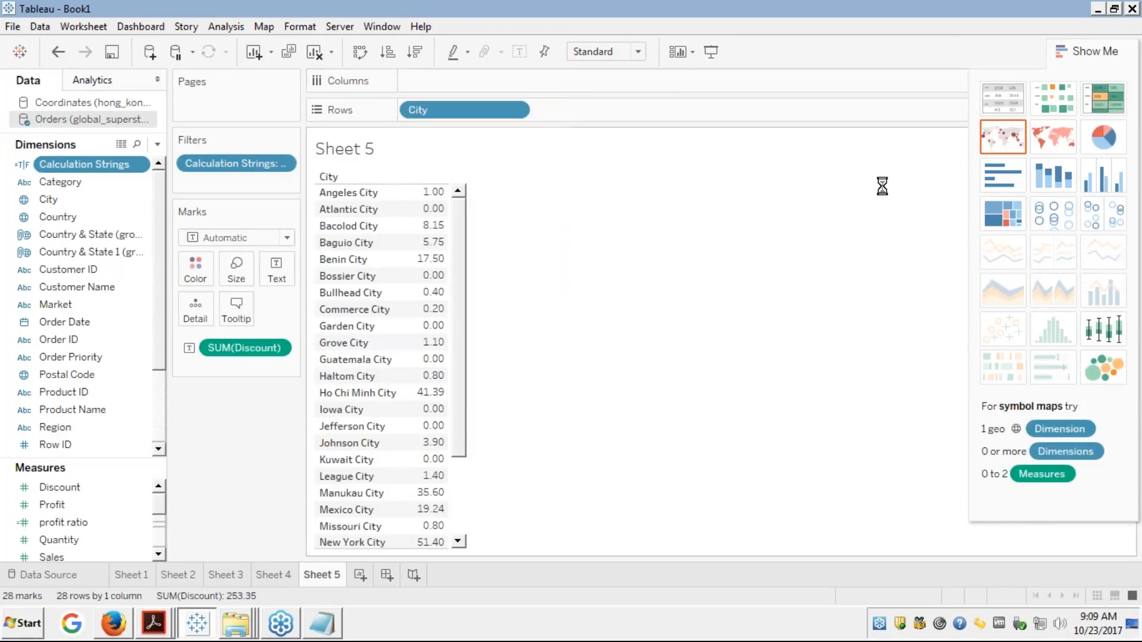
- Change the Sheet 5 view to side-by-side circles, and switch to the Tableau Desktop help page in Internet Explorer
left_click(1121, 226)
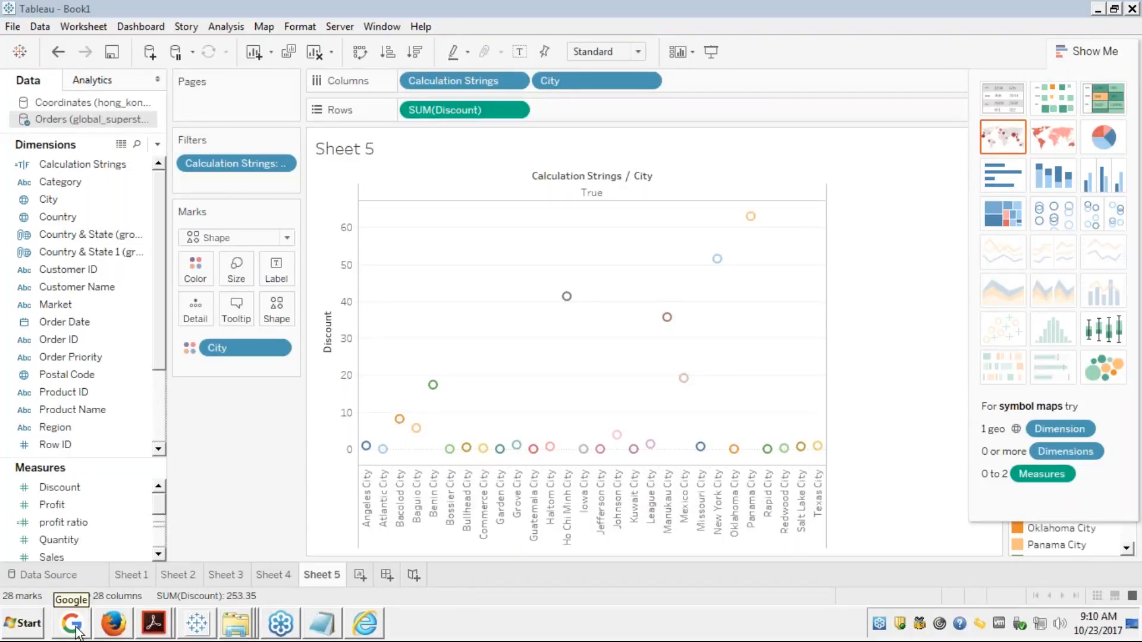
mouse_move(114, 633)
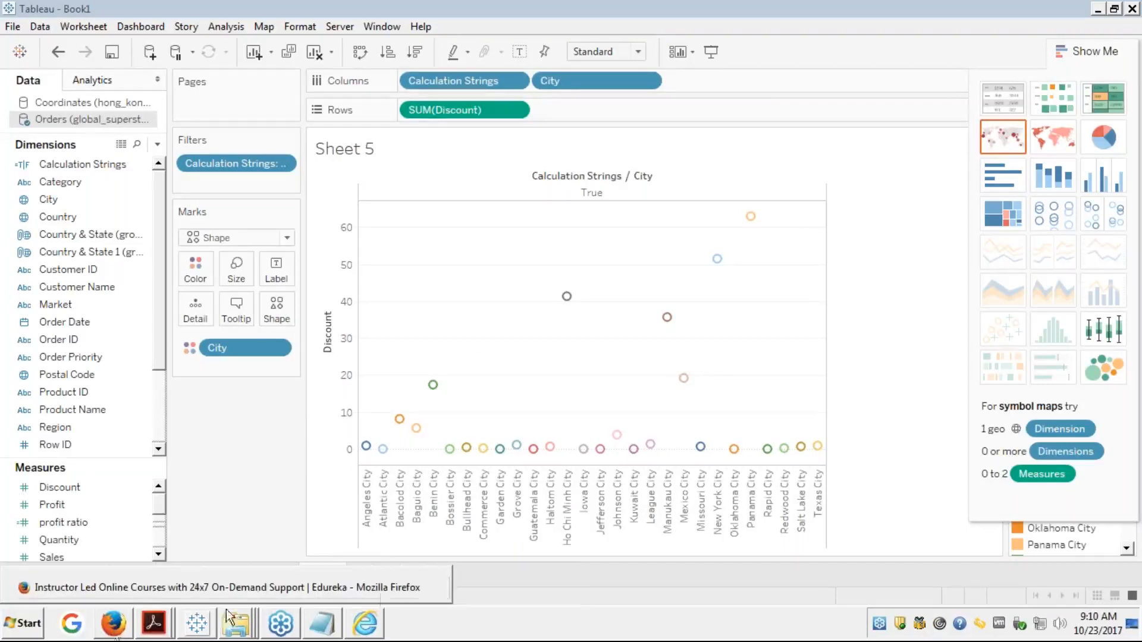
mouse_move(366, 626)
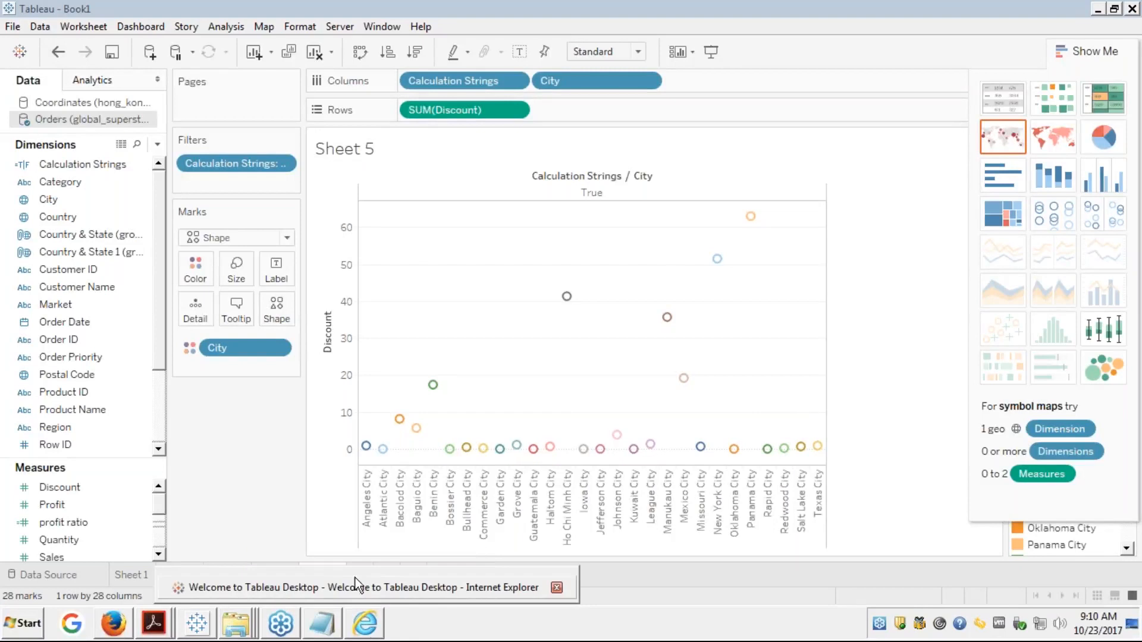
left_click(355, 594)
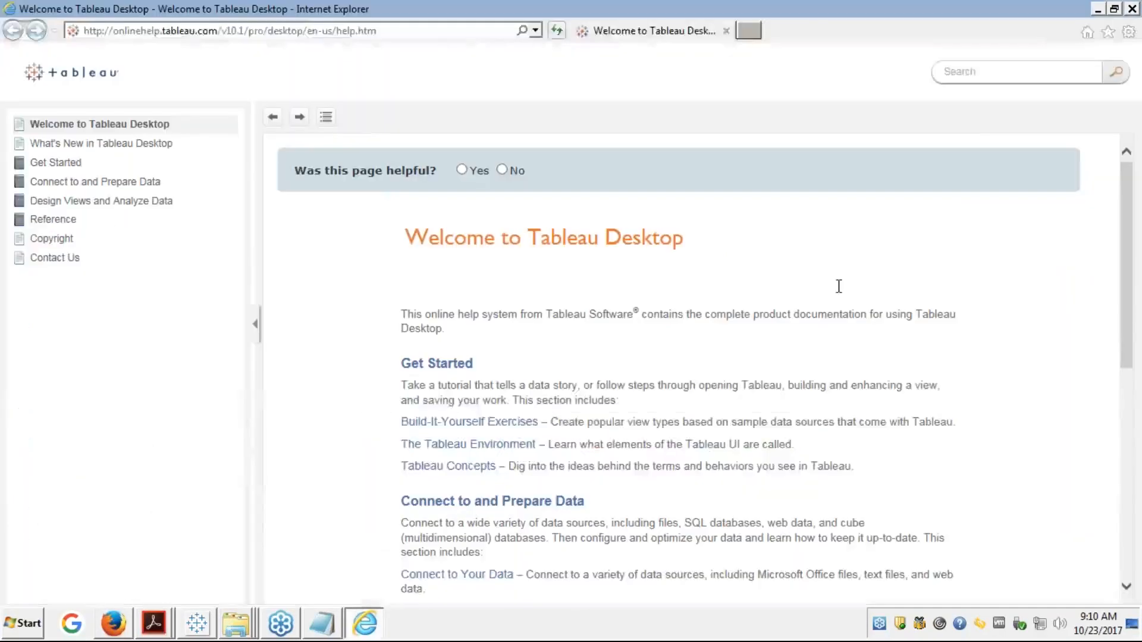
- Search the Tableau help for "lod" and open the Create Efficient Calculations article
left_click(967, 73)
type("lod")
key("Return")
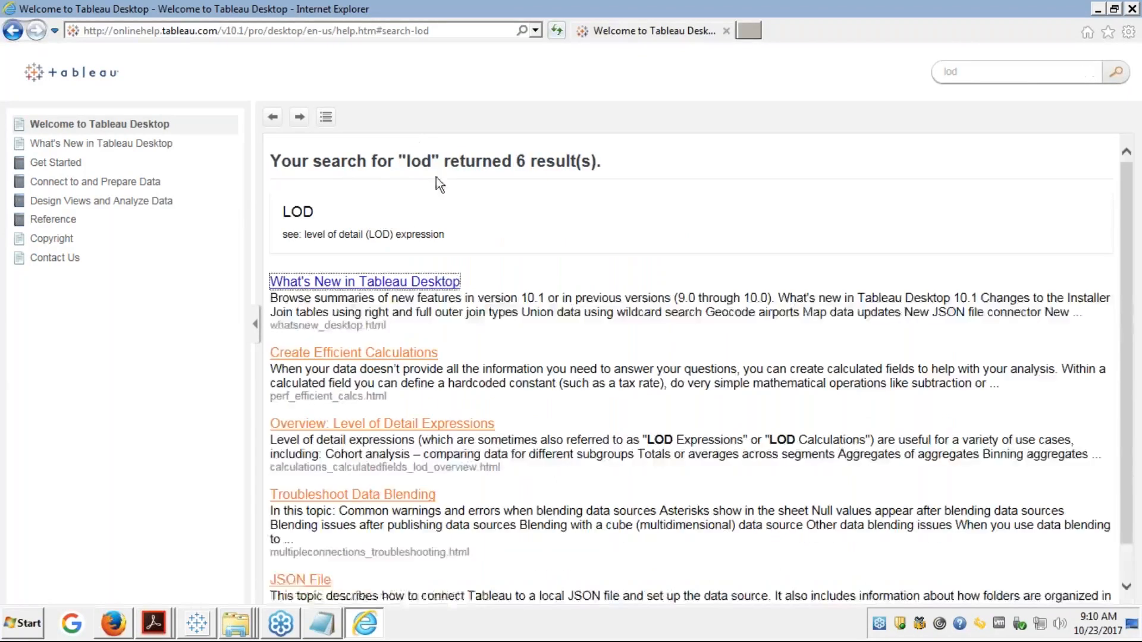
left_click(380, 285)
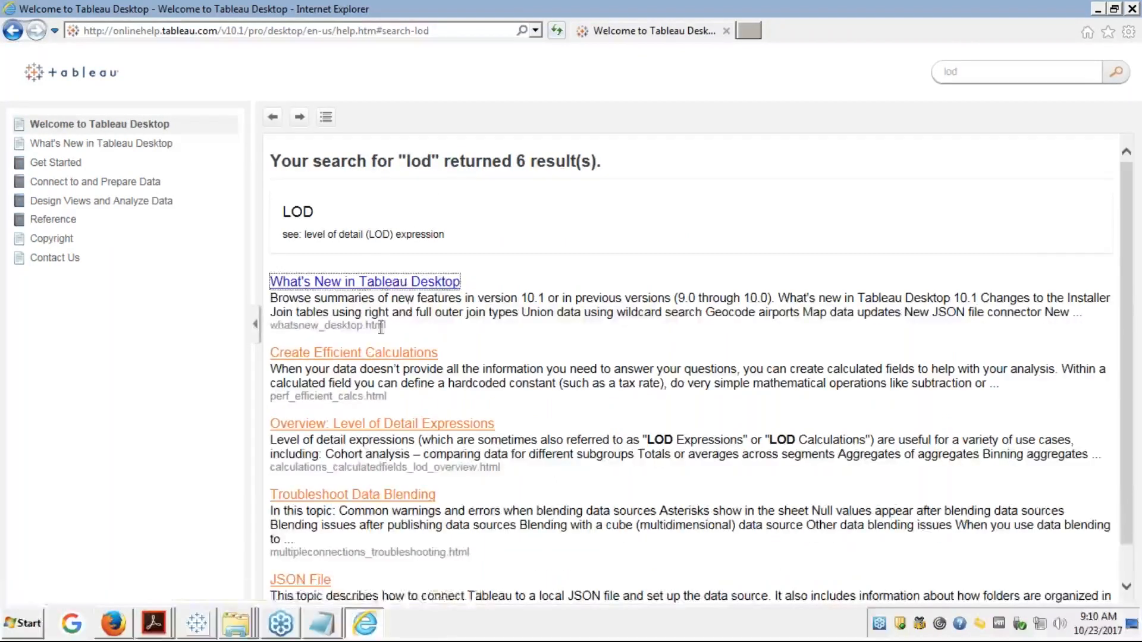
left_click(360, 354)
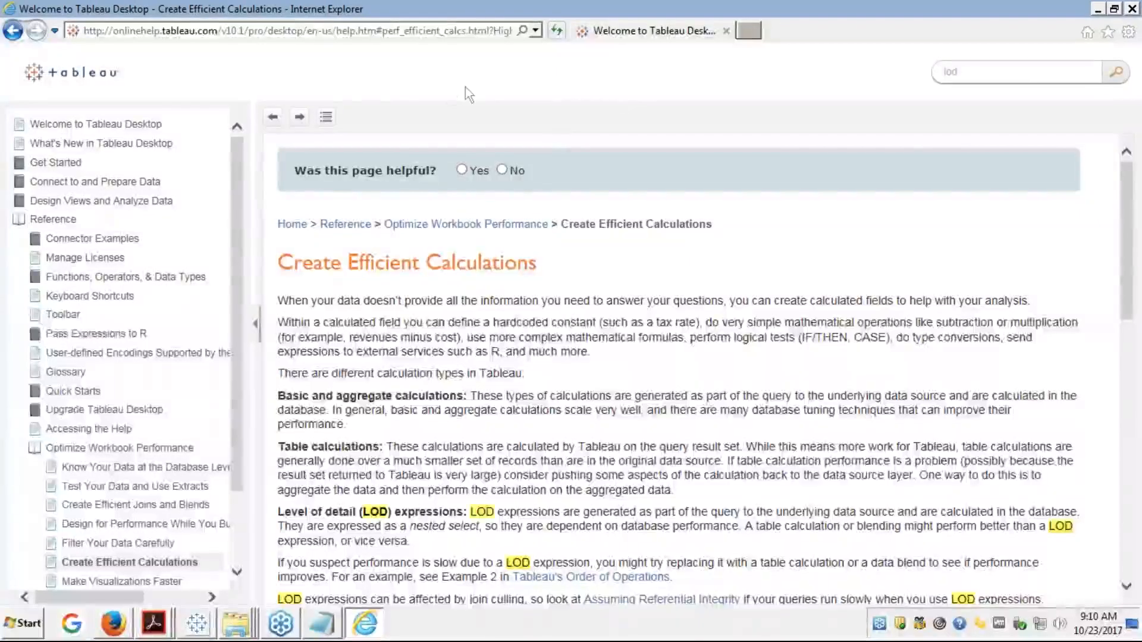
- Read through the Create Efficient Calculations article, from the calculation types down to the calculation tips
left_click(304, 31)
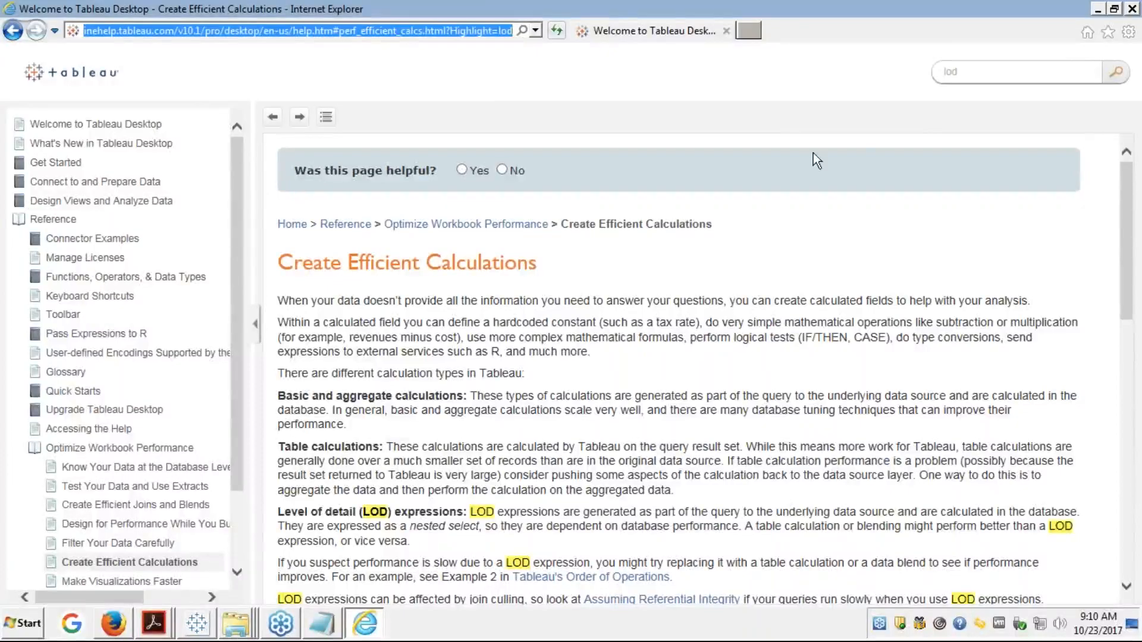
left_click(1128, 235)
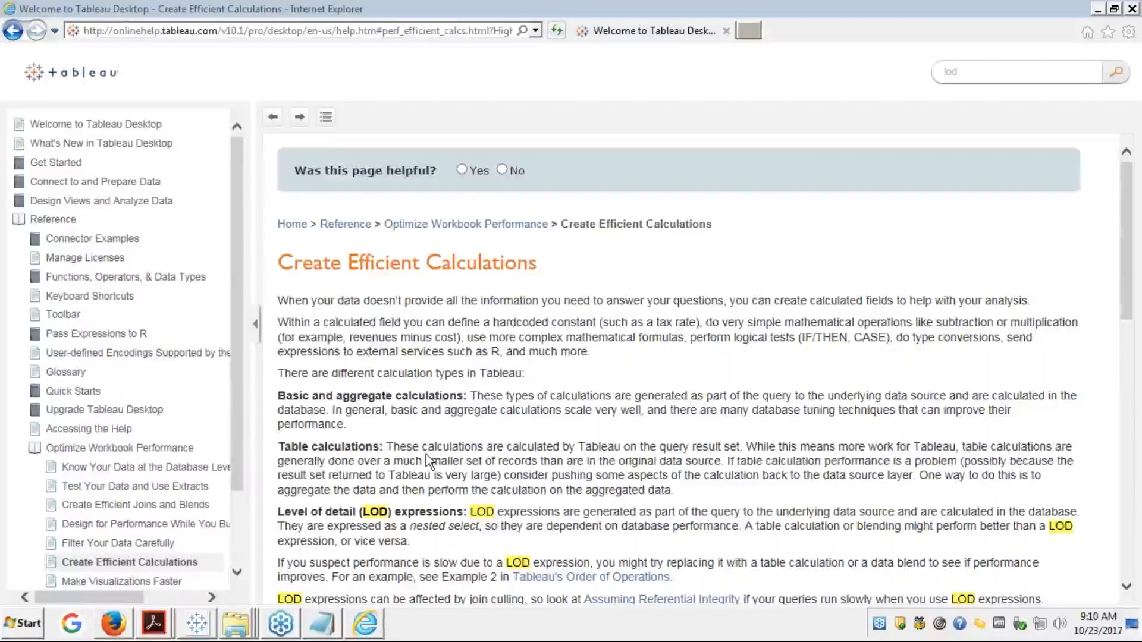
left_click(394, 462)
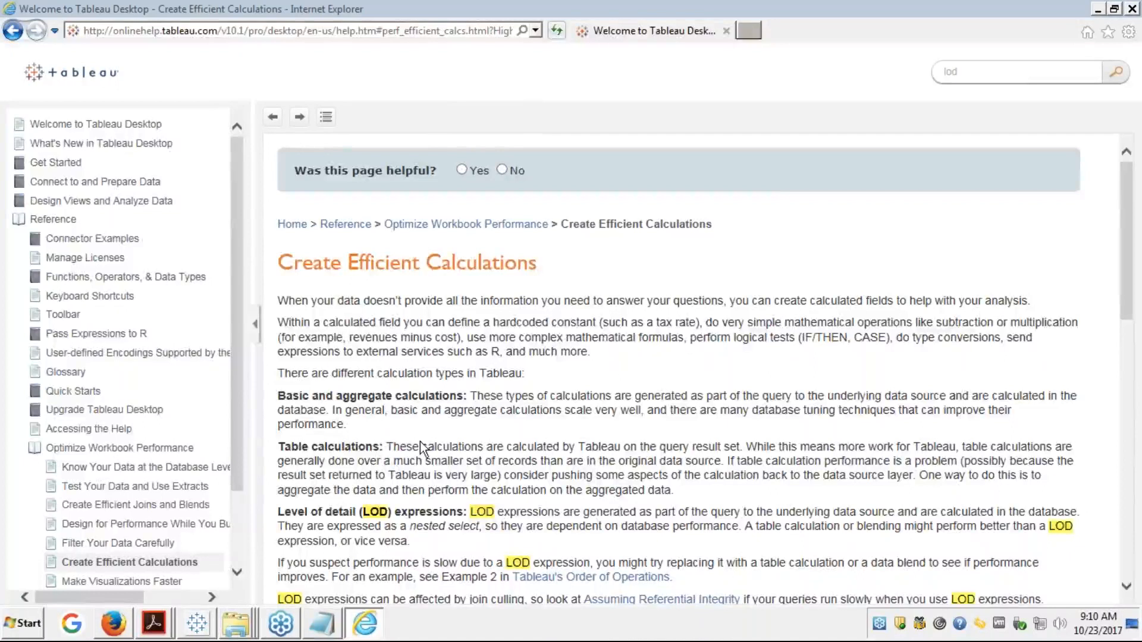
left_click_drag(385, 475, 403, 461)
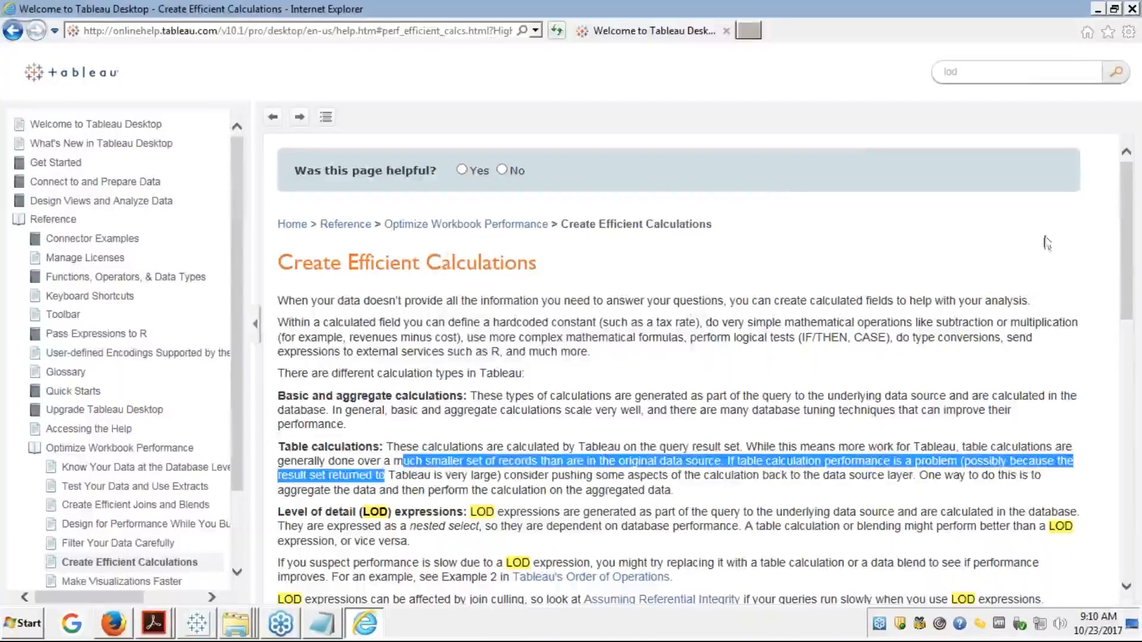
left_click(856, 145)
scroll(878, 263, "down", 8)
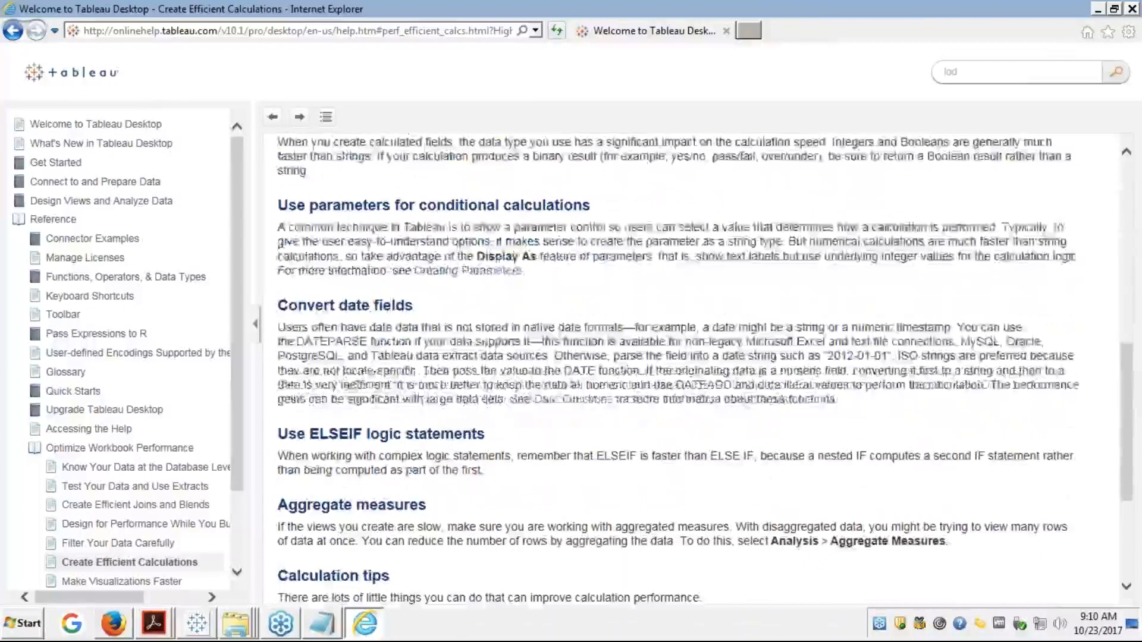
scroll(702, 369, "down", 3)
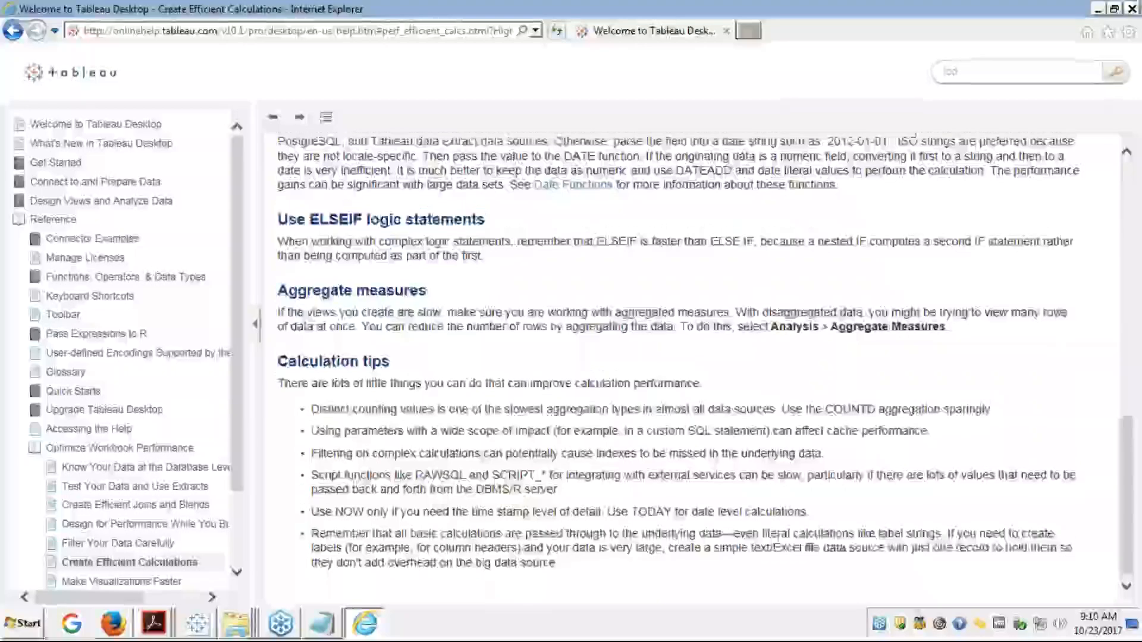
scroll(678, 369, "up", 6)
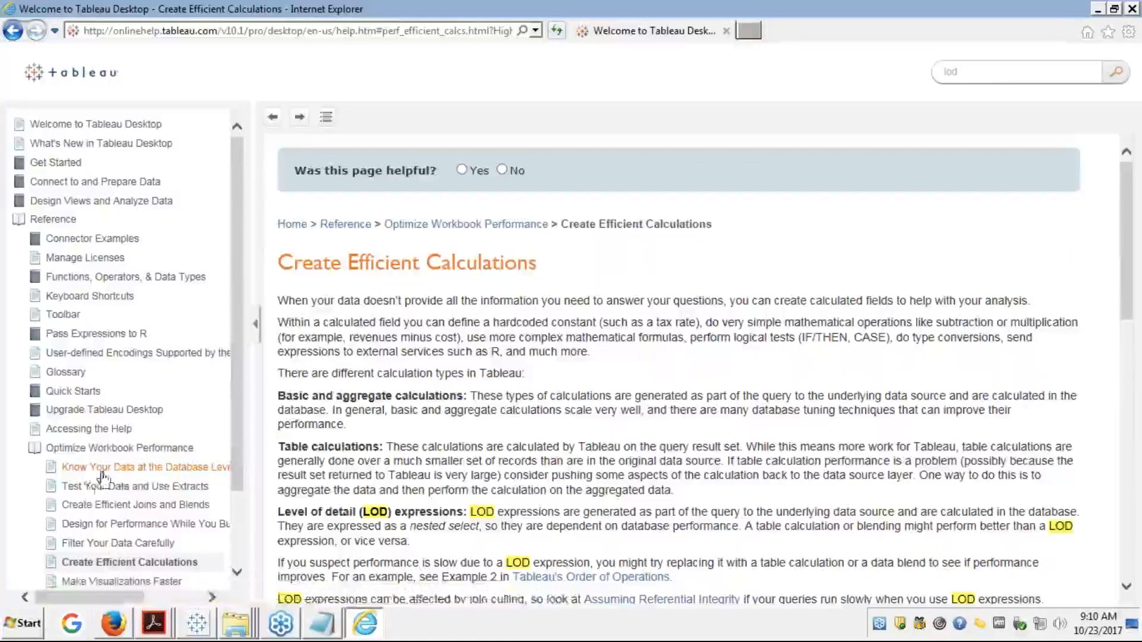
left_click(987, 72)
key("BackSpace")
key("BackSpace")
key("BackSpace")
type("calcualtion")
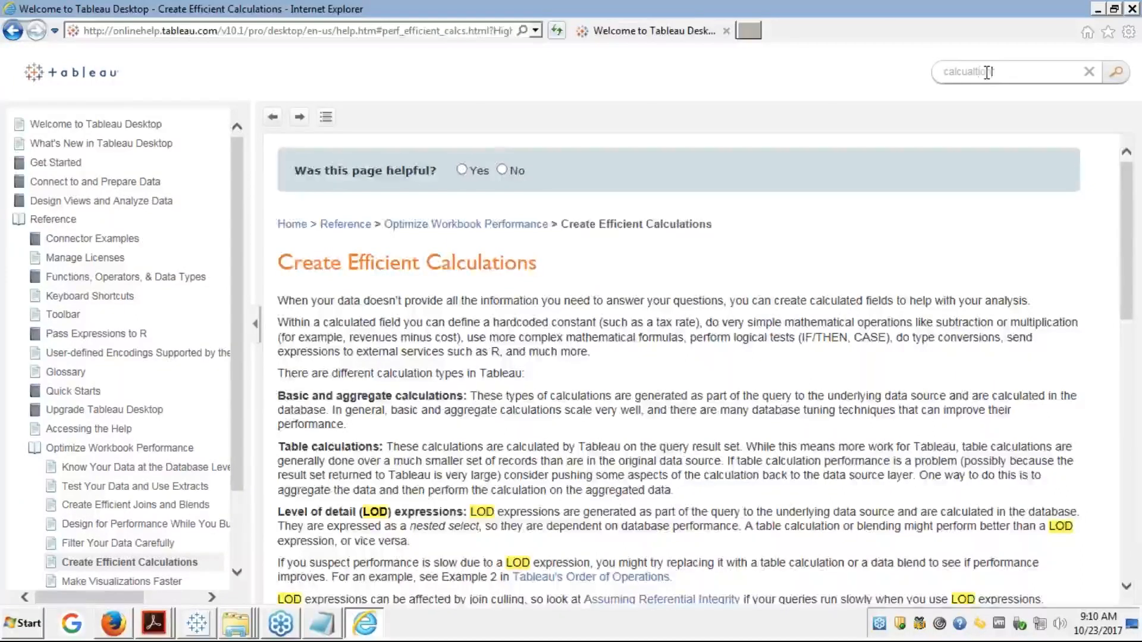
key("Return")
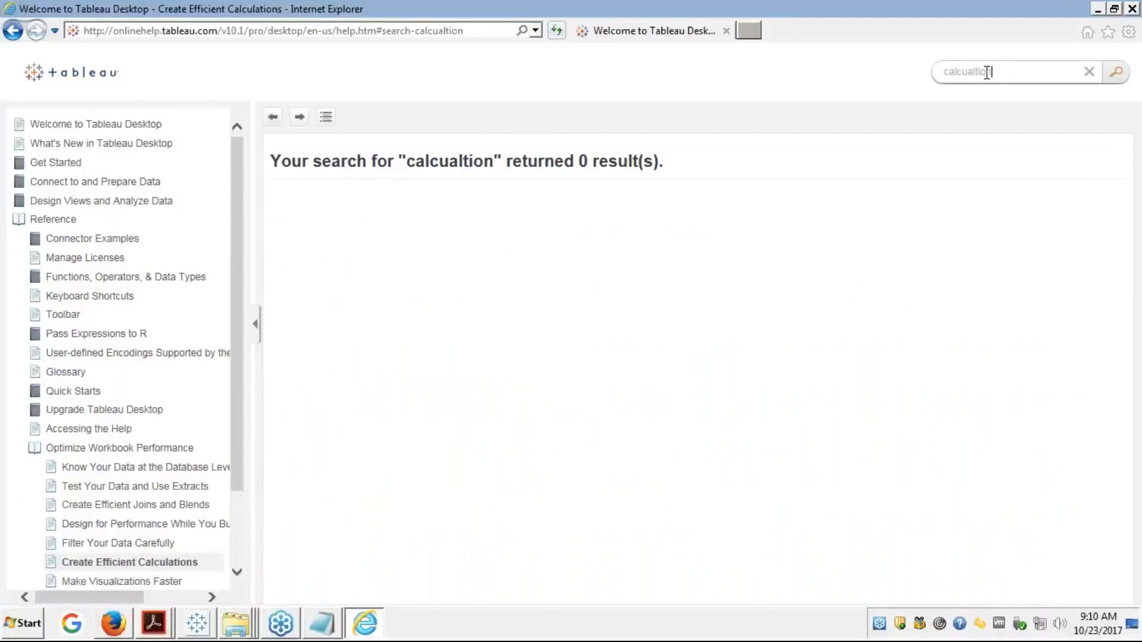
- Search the Tableau help for "calculations"
double_click(968, 71)
key("BackSpace")
type("calculations")
key("Return")
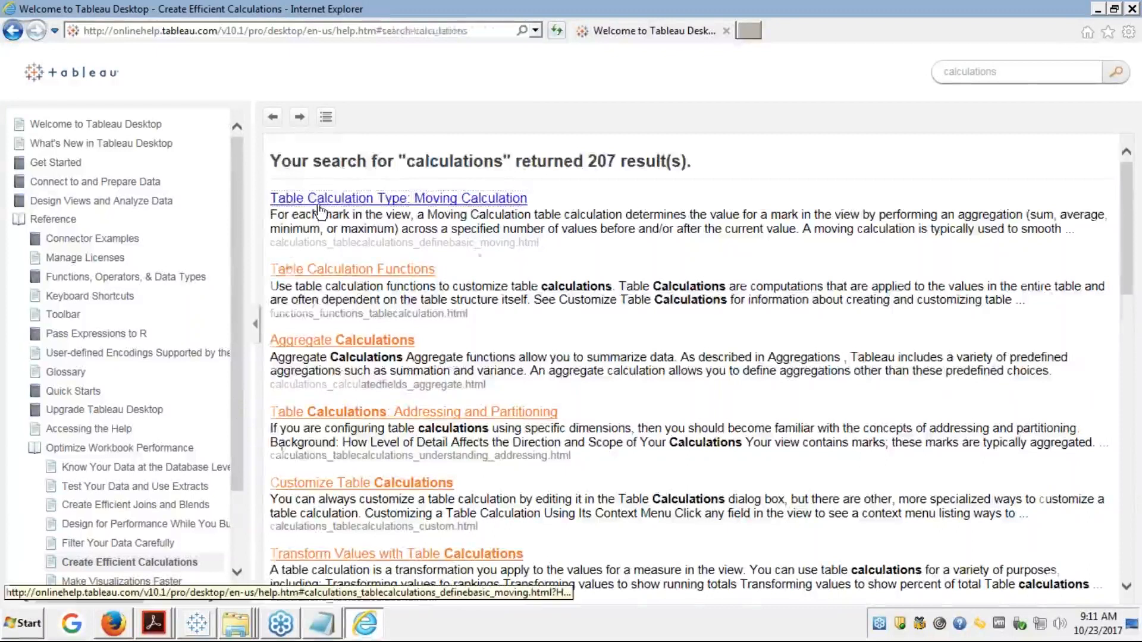
- Open the Table Calculation Type: Moving Calculation article with its web address selected, and switch back to the Book1 workbook in Tableau
left_click(355, 199)
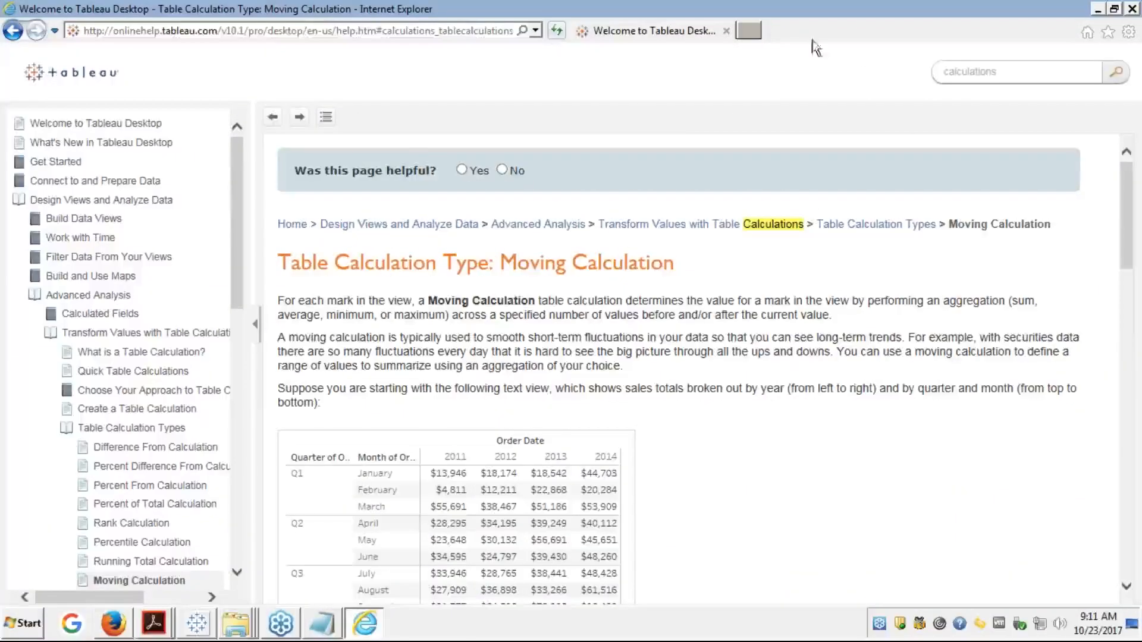
left_click(280, 29)
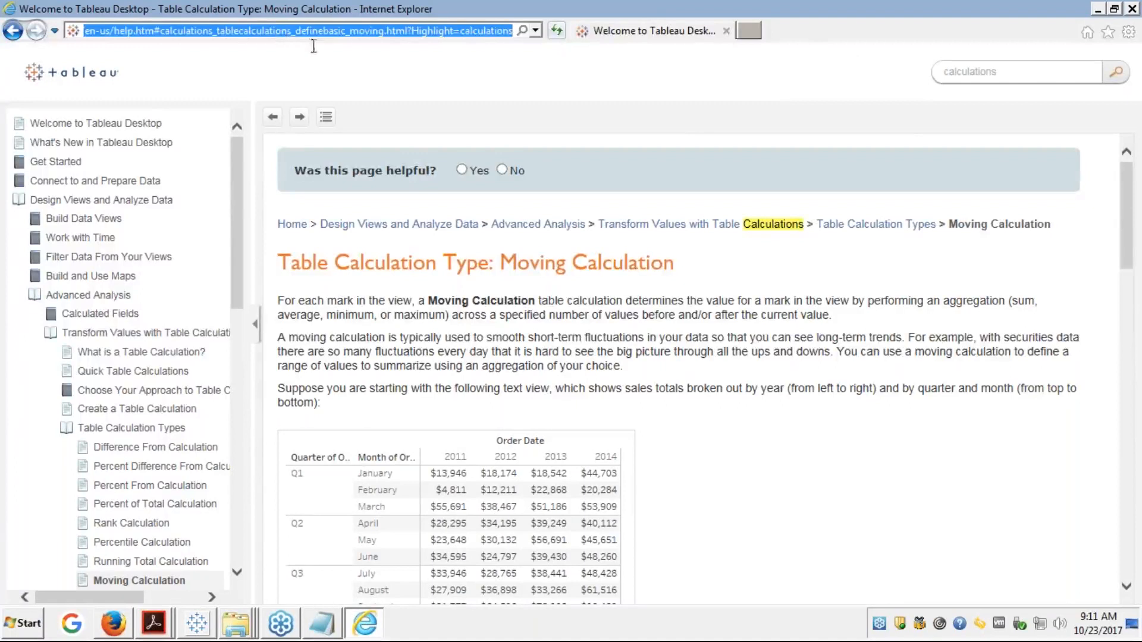
left_click(197, 622)
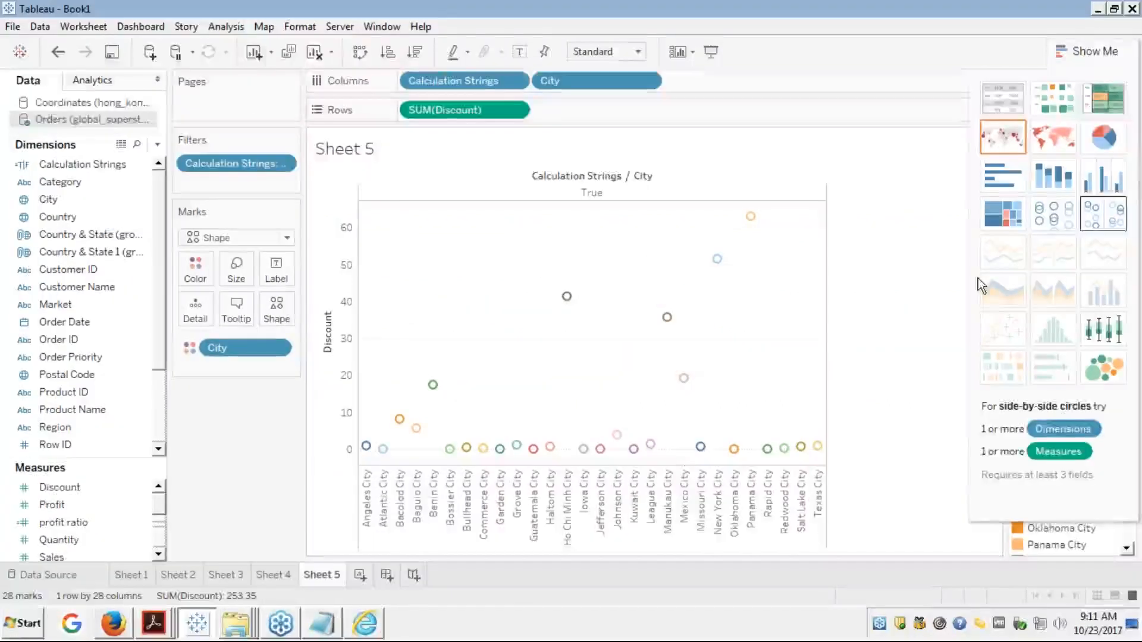